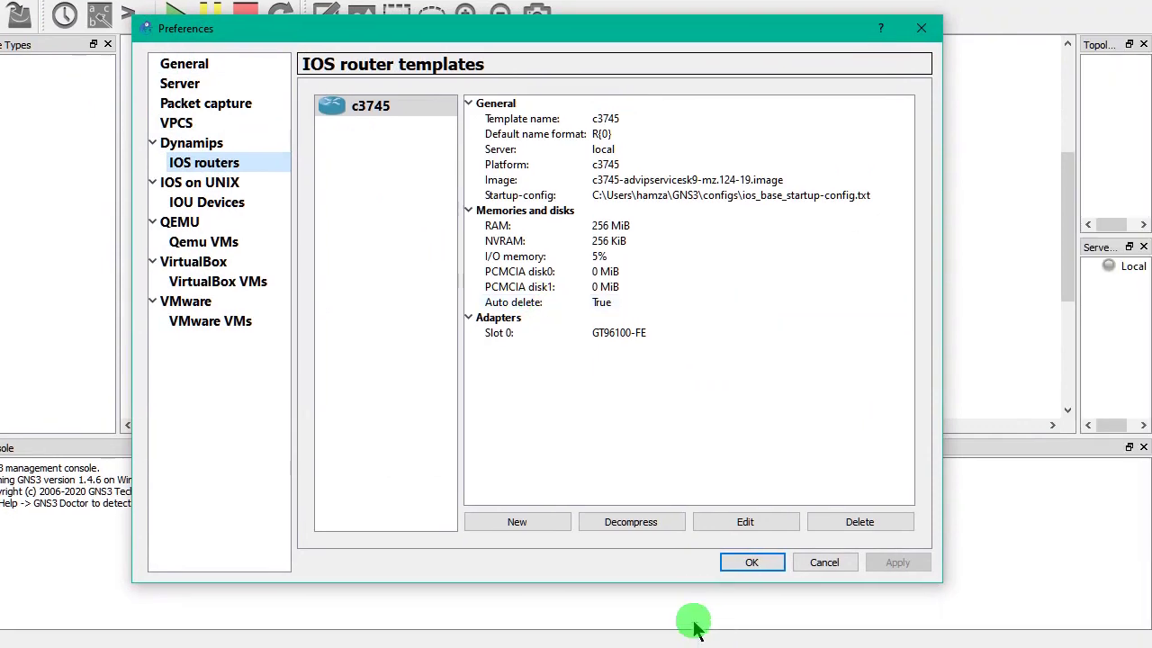
# - Start a new IOS router template with the decompressed c3745-advipservicesk9-mz.124-19.image from Téléchargements
pyautogui.click(617, 564)
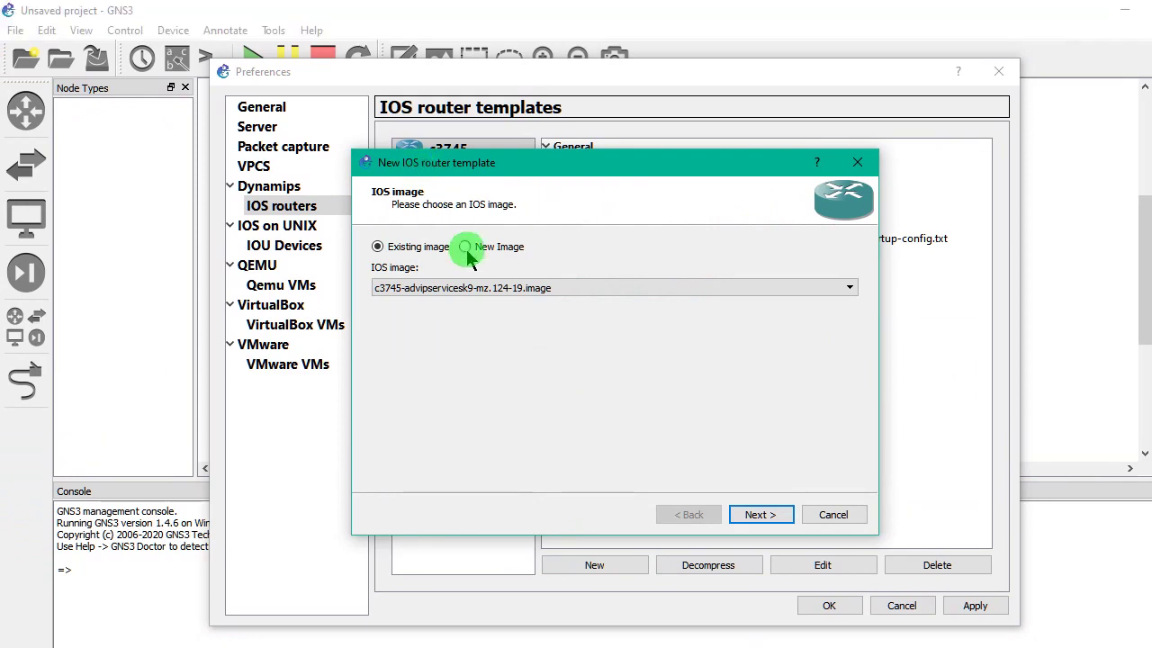
pyautogui.click(464, 203)
pyautogui.click(825, 284)
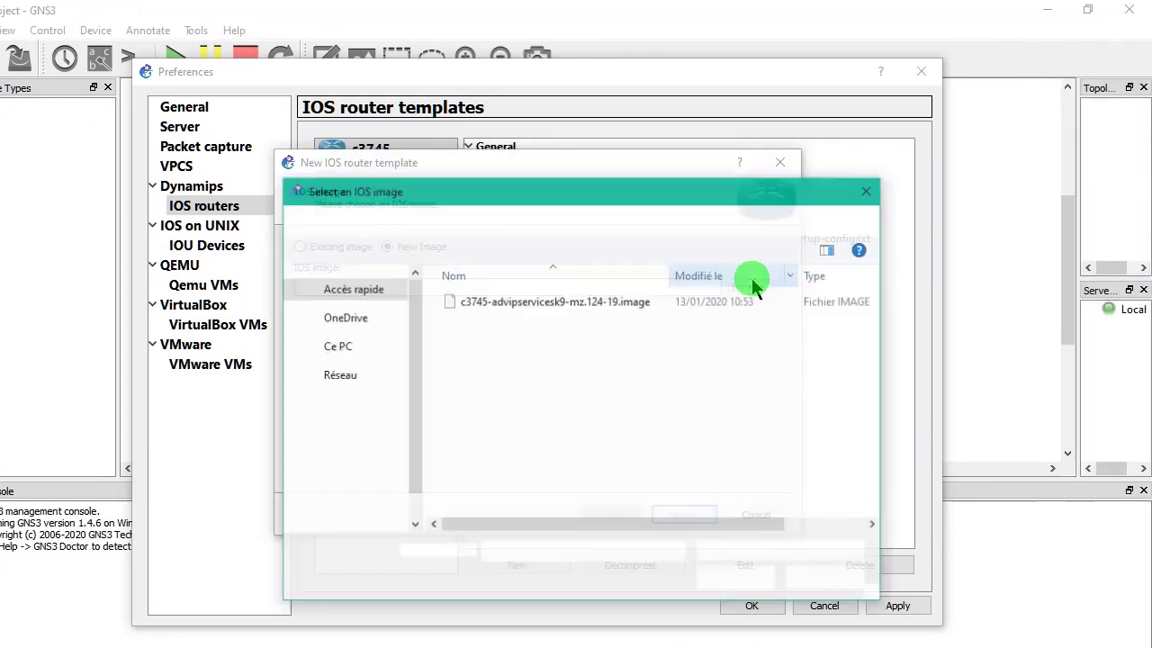
pyautogui.click(360, 332)
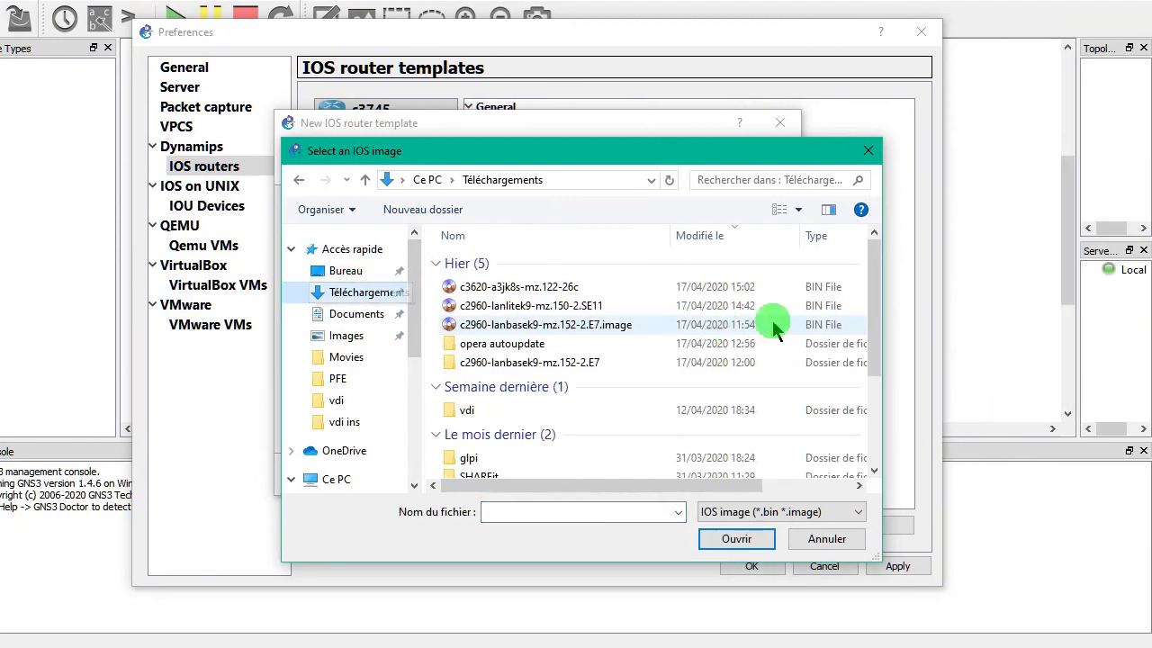
pyautogui.moveTo(874, 324); pyautogui.dragTo(887, 378)
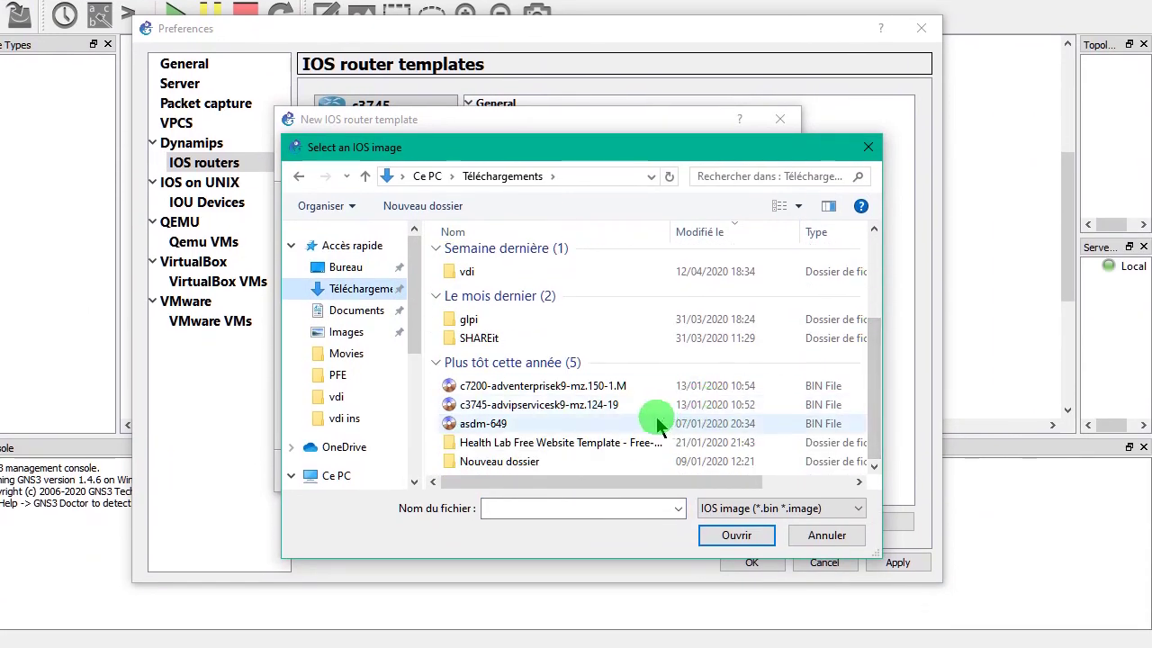
pyautogui.click(862, 423)
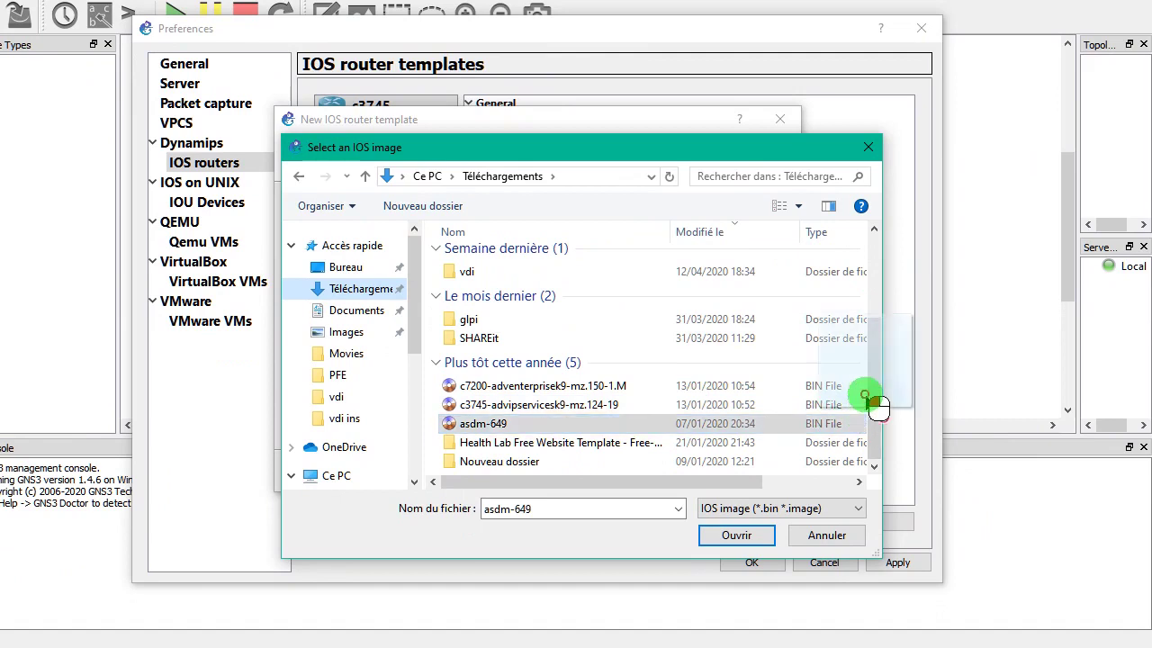
pyautogui.hscroll(2, 865, 397)
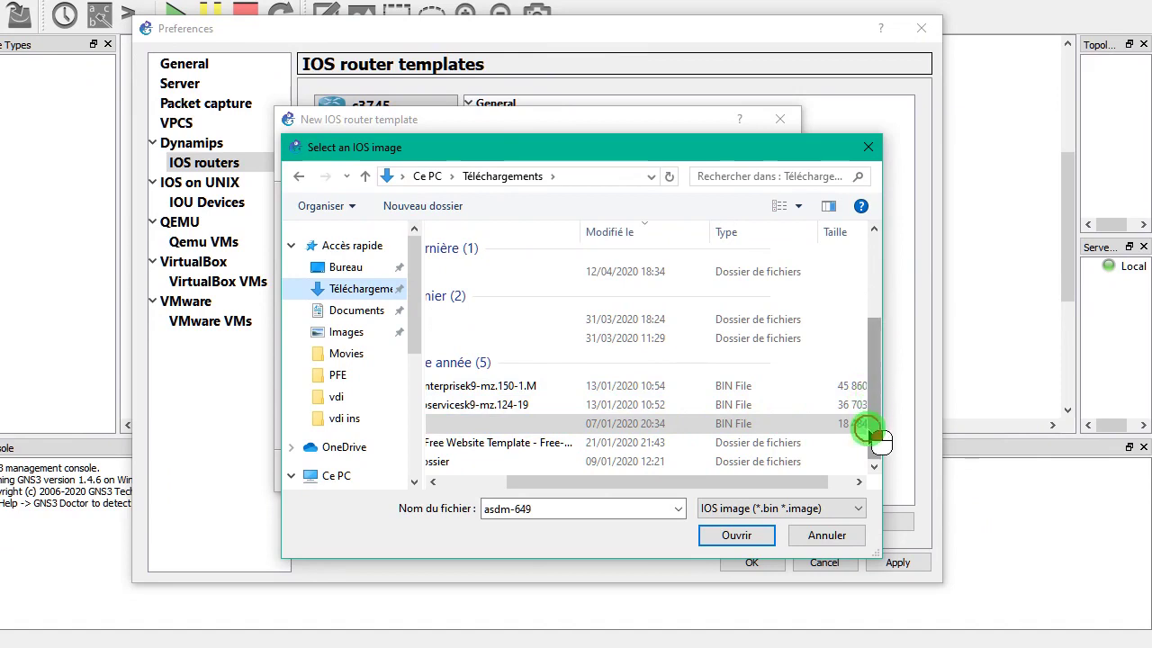
pyautogui.moveTo(764, 486); pyautogui.dragTo(664, 453)
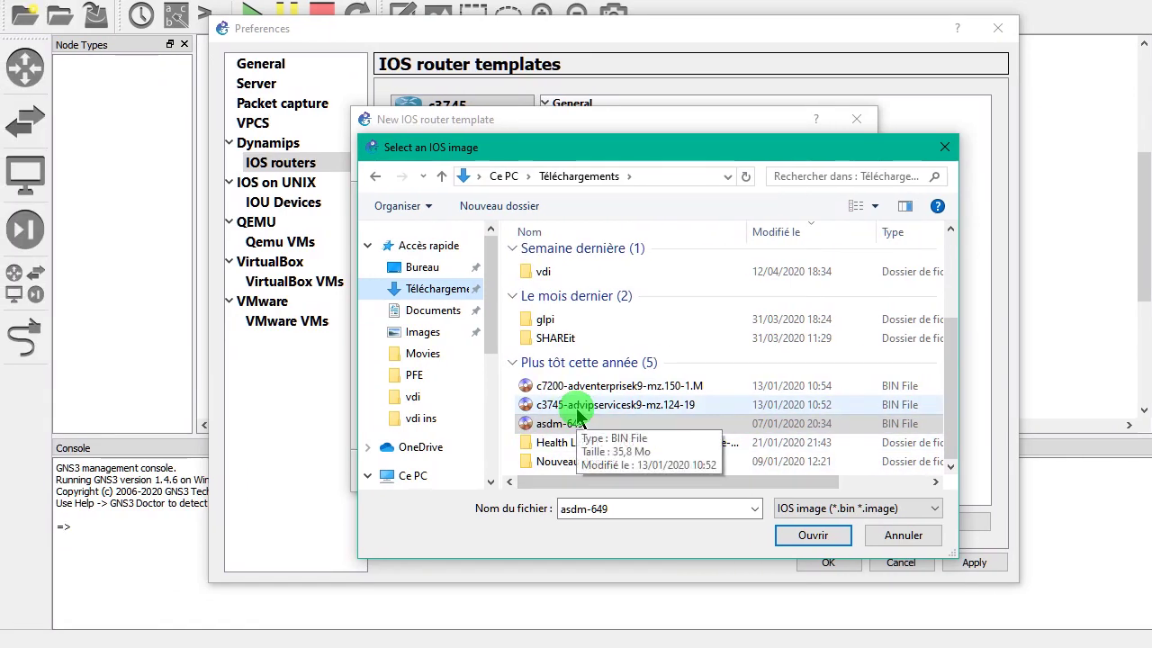
pyautogui.doubleClick(579, 405)
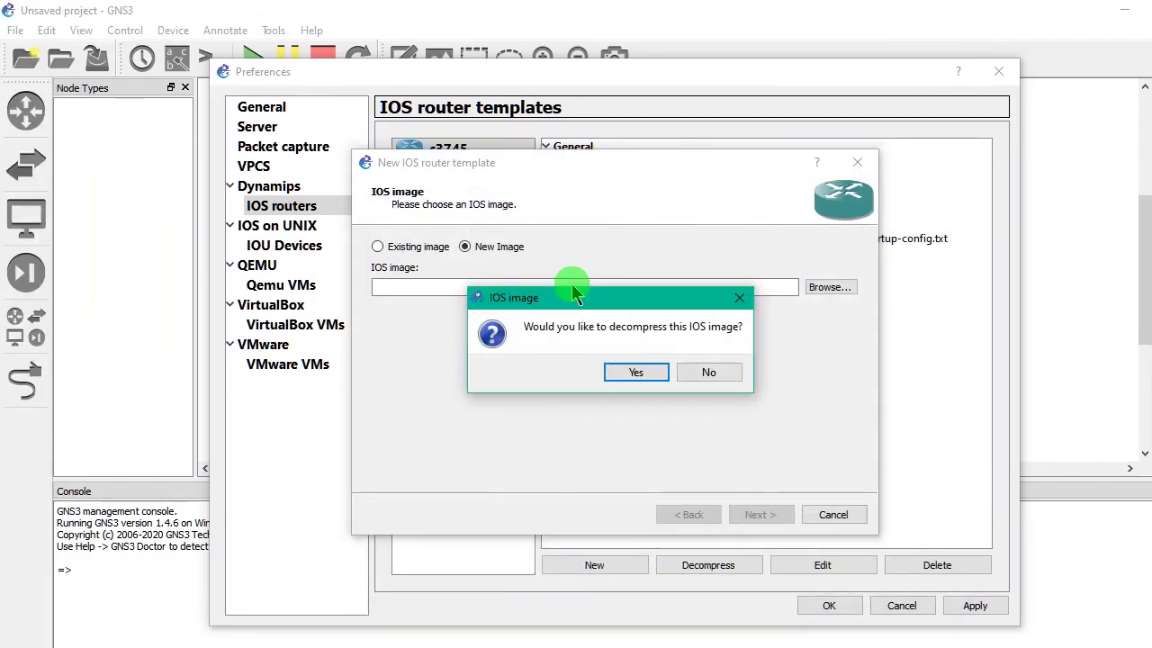
pyautogui.click(635, 372)
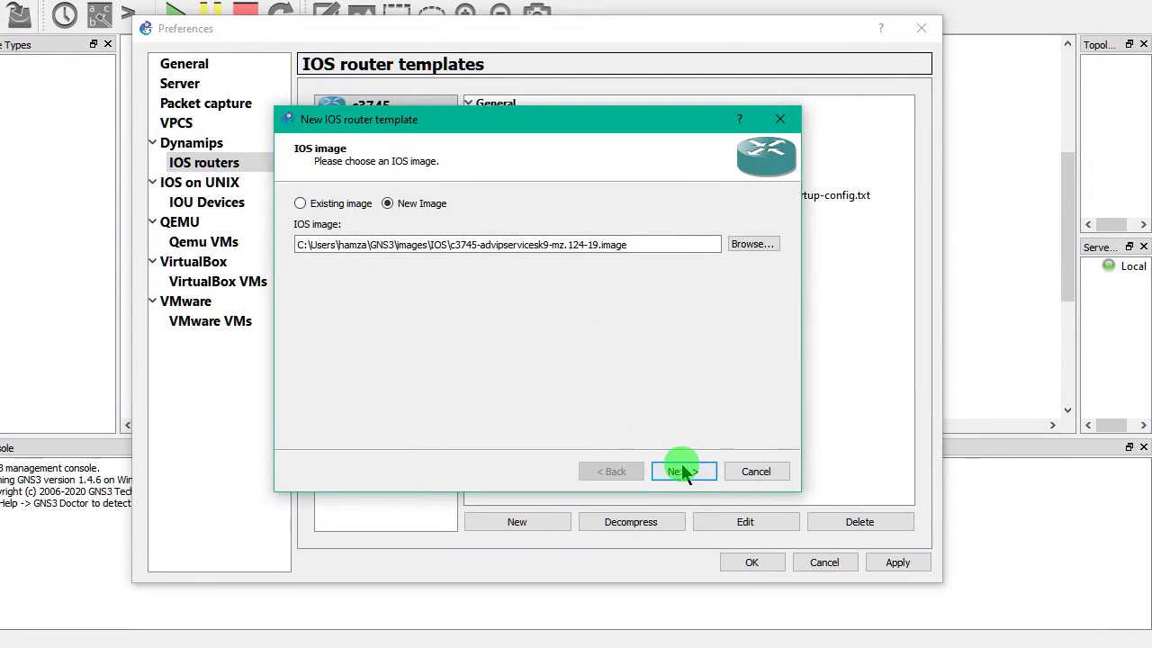
# - Rename the duplicate c3745 template to router1 and advance past the memory settings
pyautogui.click(684, 471)
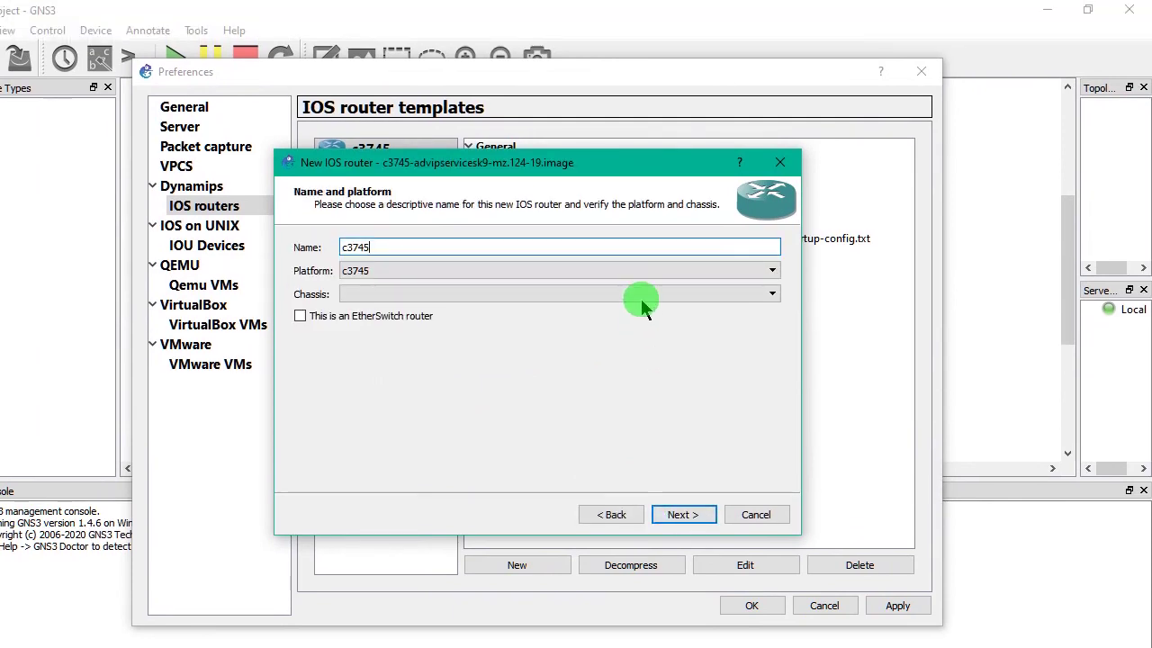
pyautogui.click(640, 250)
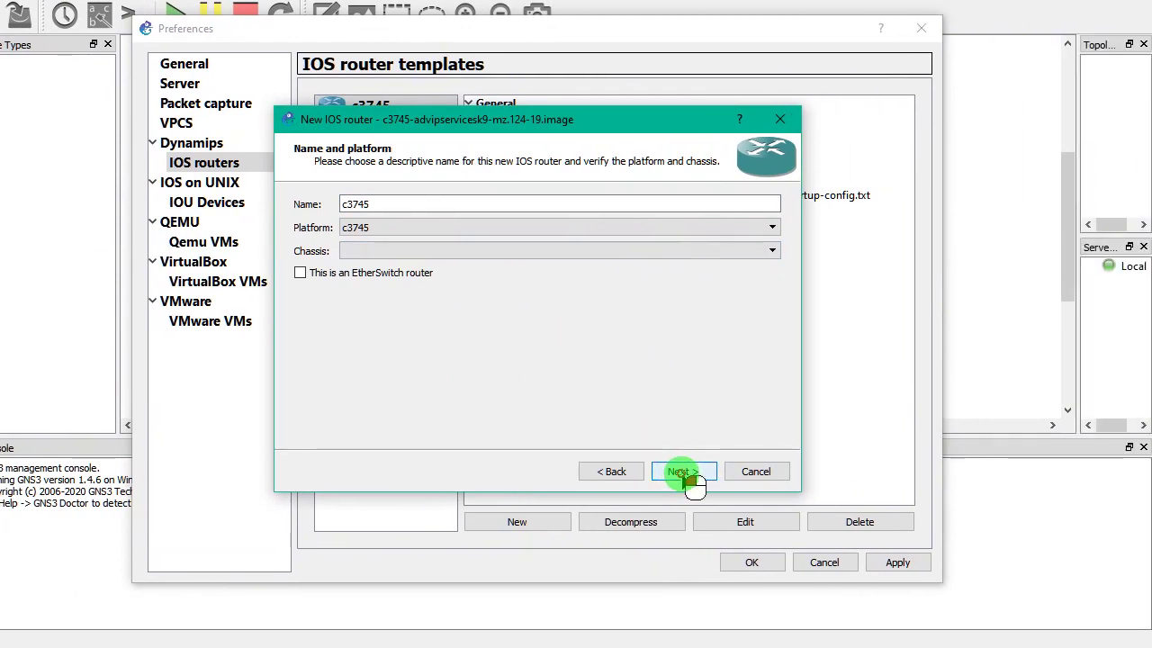
pyautogui.click(682, 472)
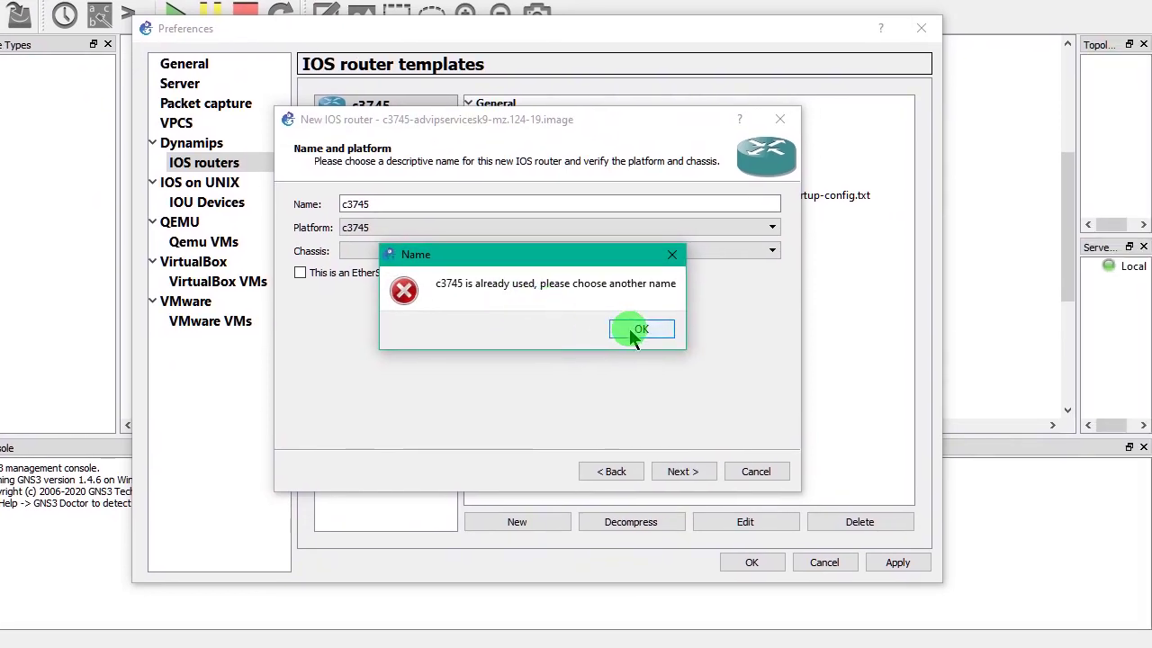
pyautogui.click(637, 329)
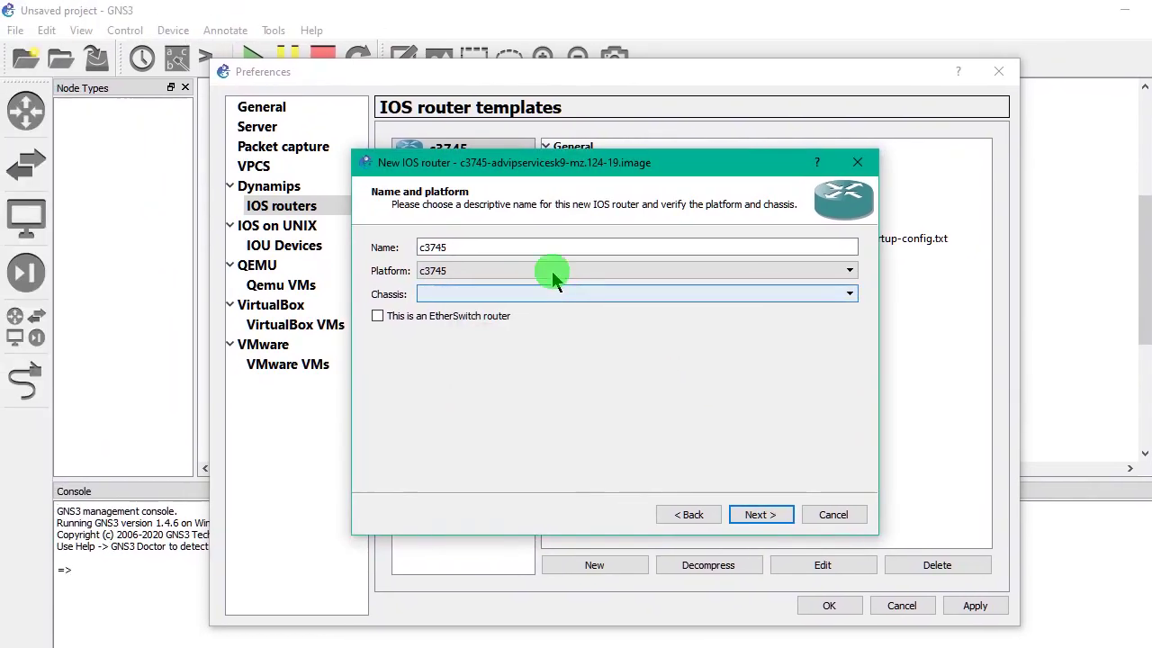
pyautogui.click(438, 201)
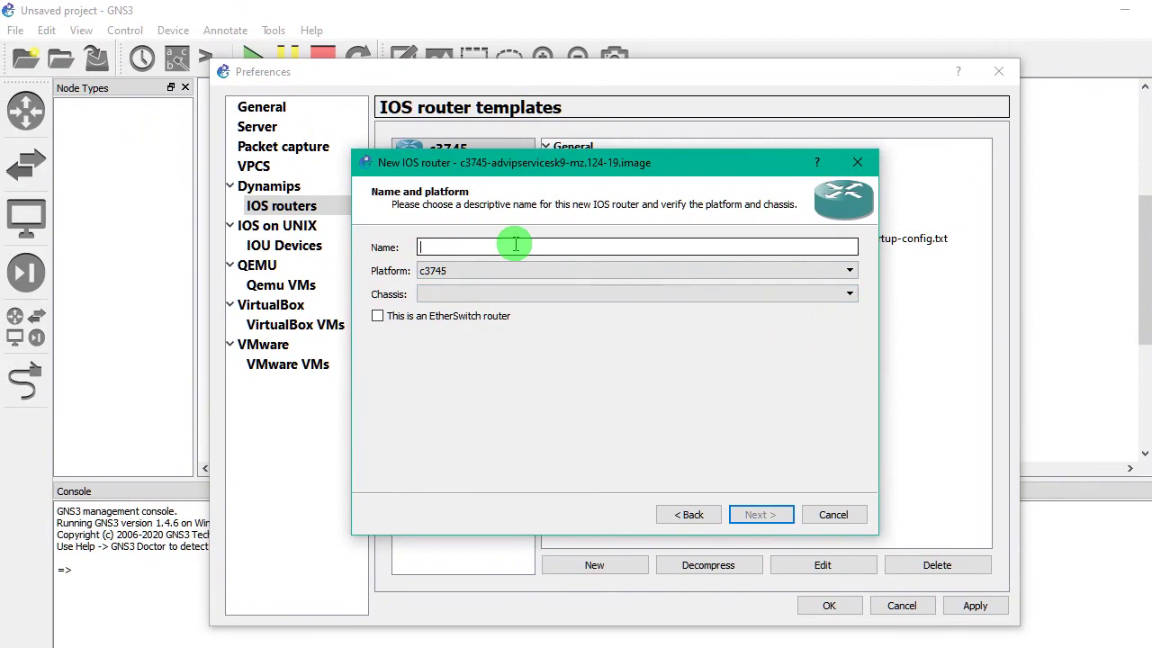
pyautogui.write('ro')
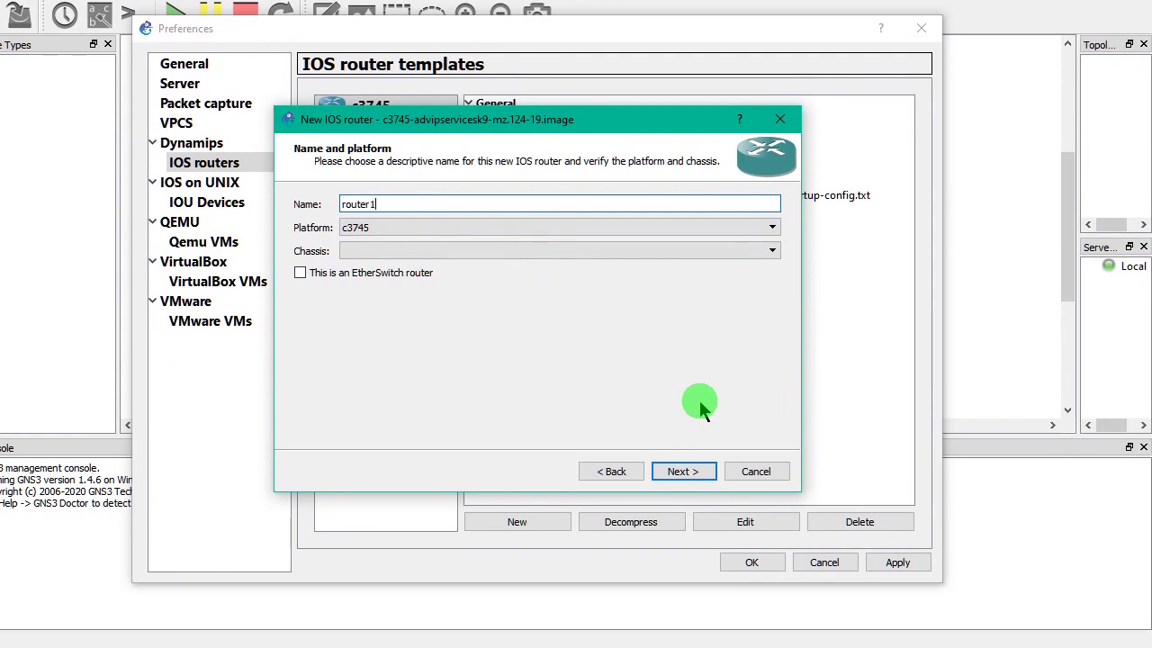
pyautogui.write('uter1')
pyautogui.click(686, 474)
pyautogui.click(684, 475)
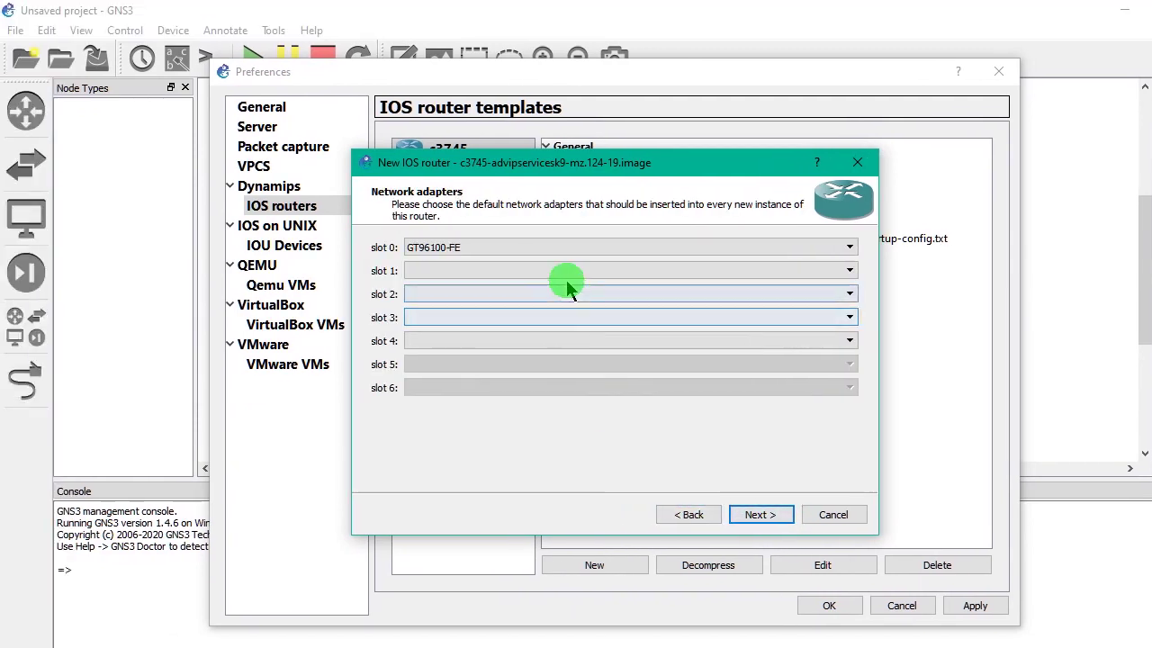
# - Give router1 an NM-16ESW in slot 1 and a WIC-2T in WIC 0, then finish and save
pyautogui.click(486, 227)
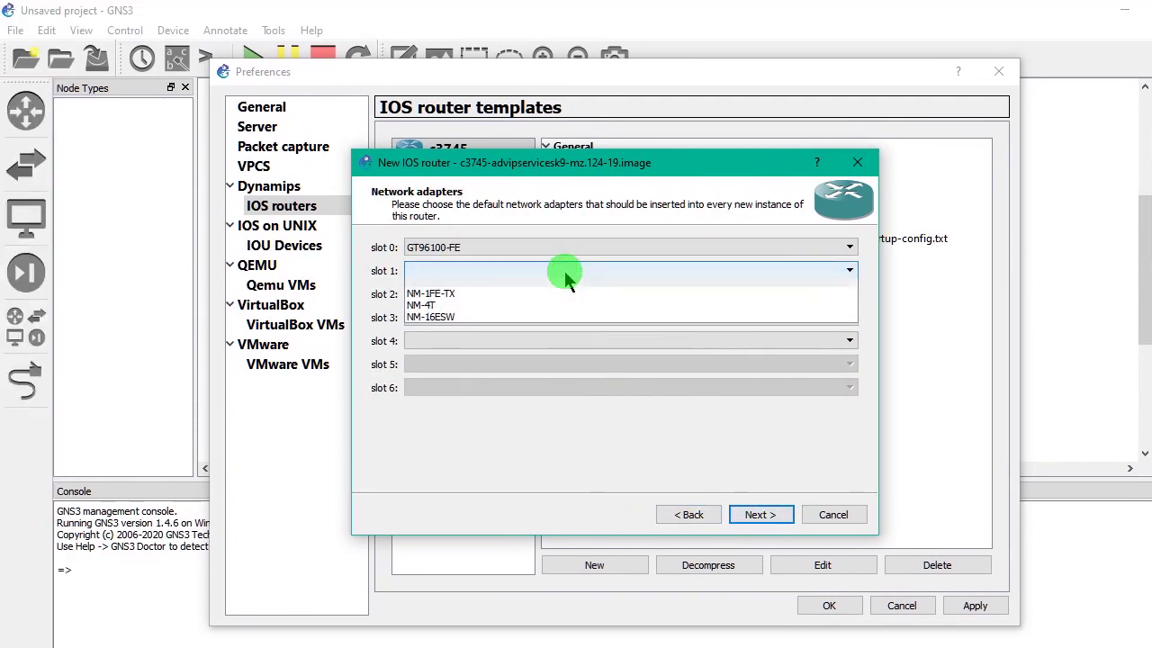
pyautogui.click(560, 317)
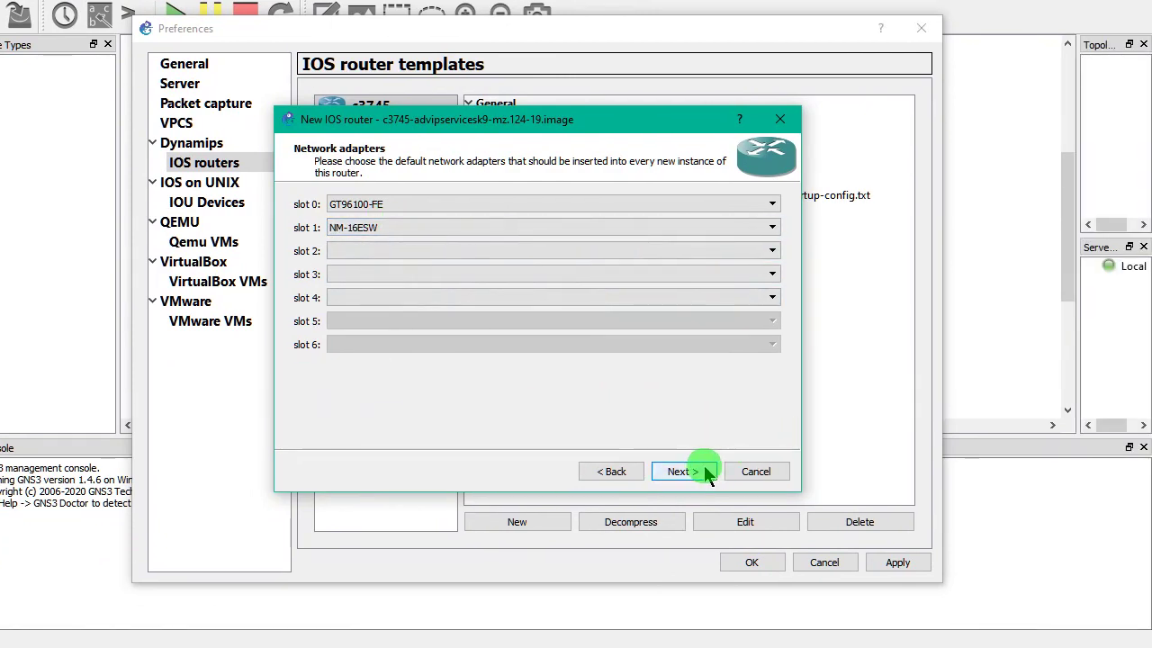
pyautogui.click(779, 516)
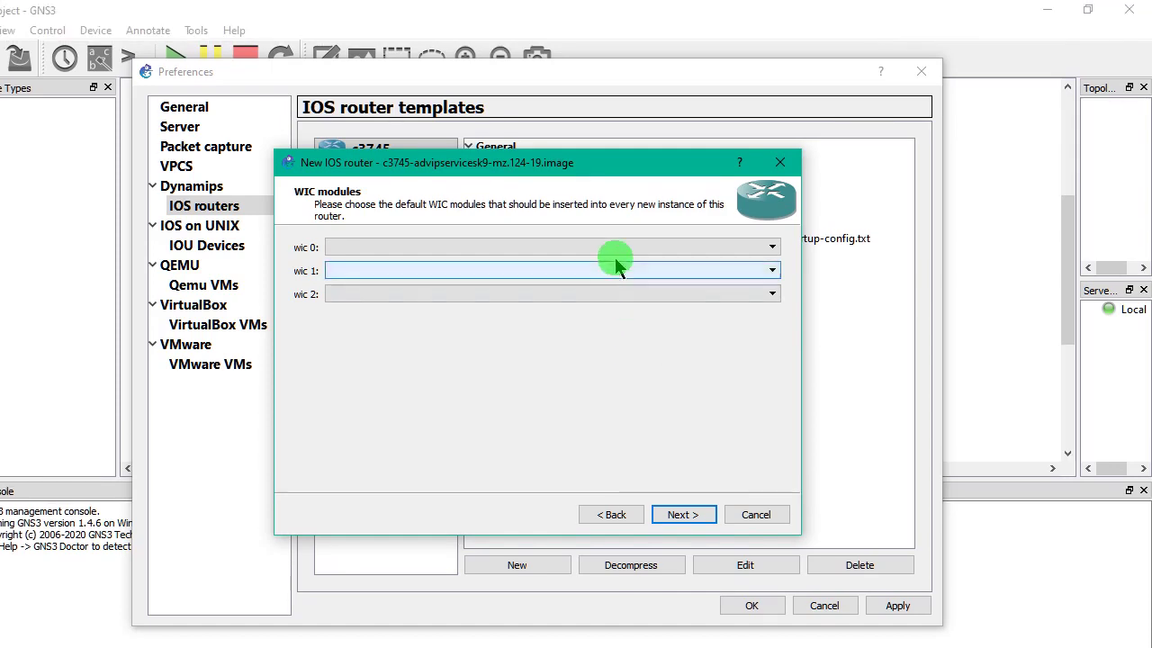
pyautogui.click(612, 204)
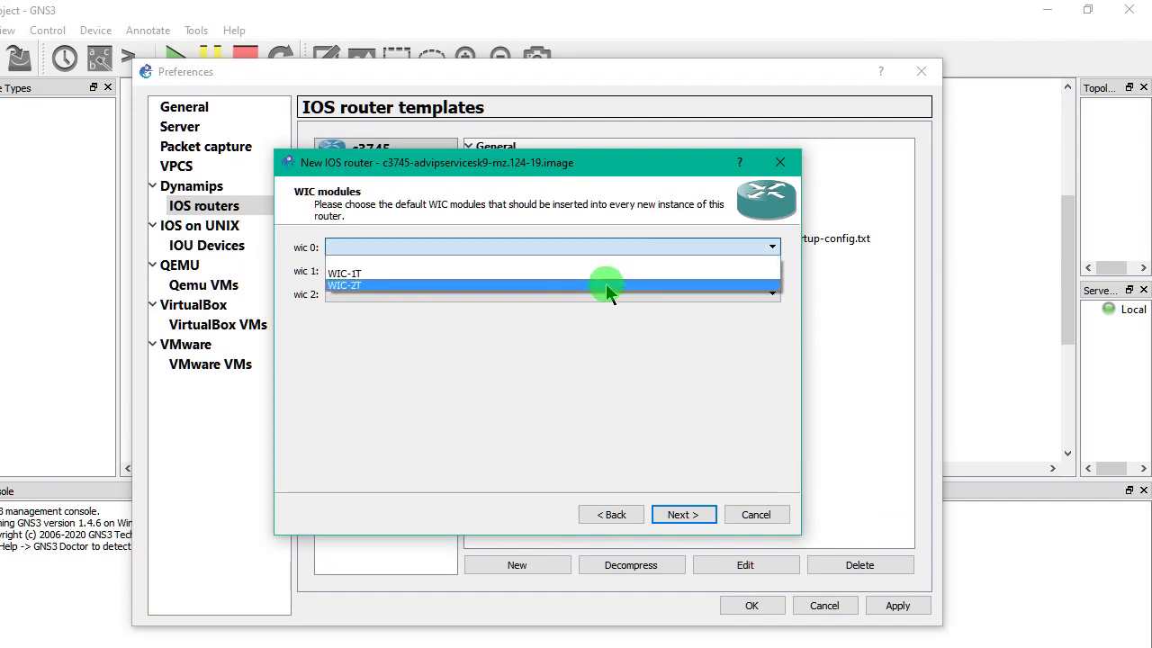
pyautogui.click(607, 286)
pyautogui.click(683, 516)
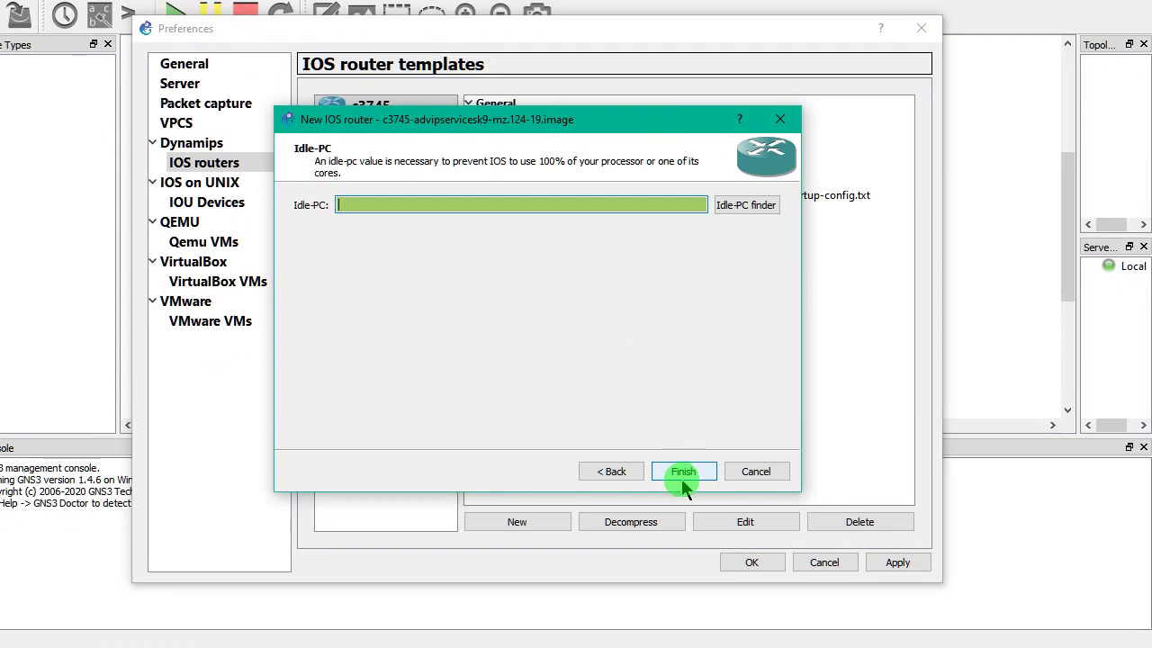
pyautogui.click(683, 474)
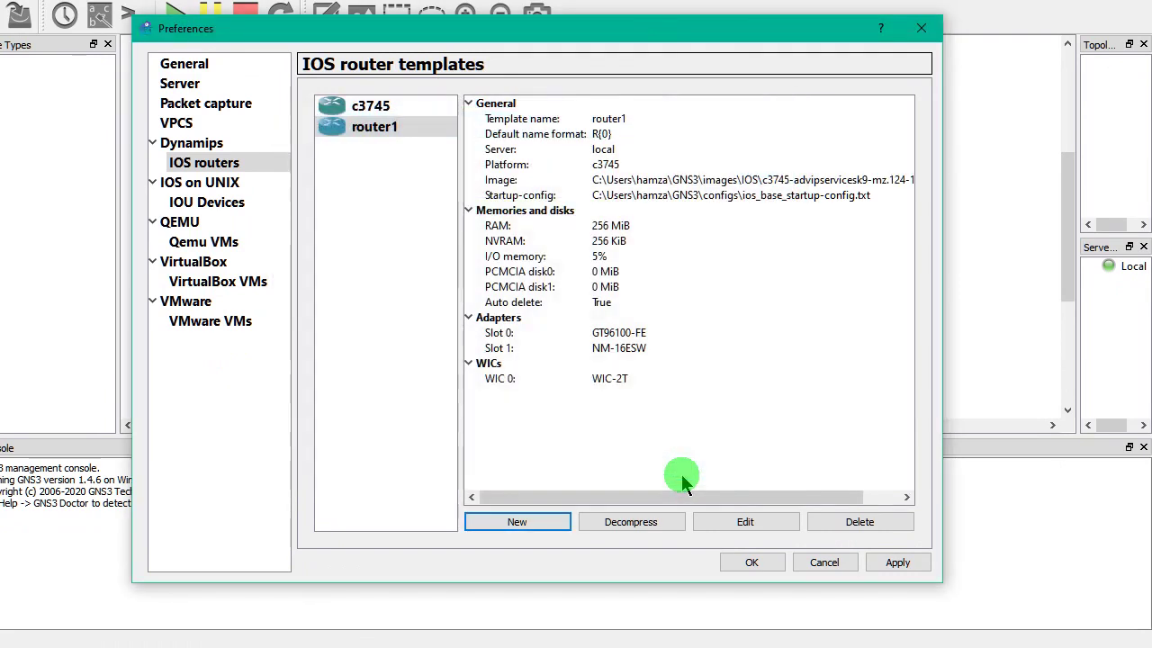
pyautogui.click(756, 565)
# - Place two router1 routers (R1, R2), an Ethernet switch SW1 and a host Host1 on the canvas
pyautogui.click(38, 331)
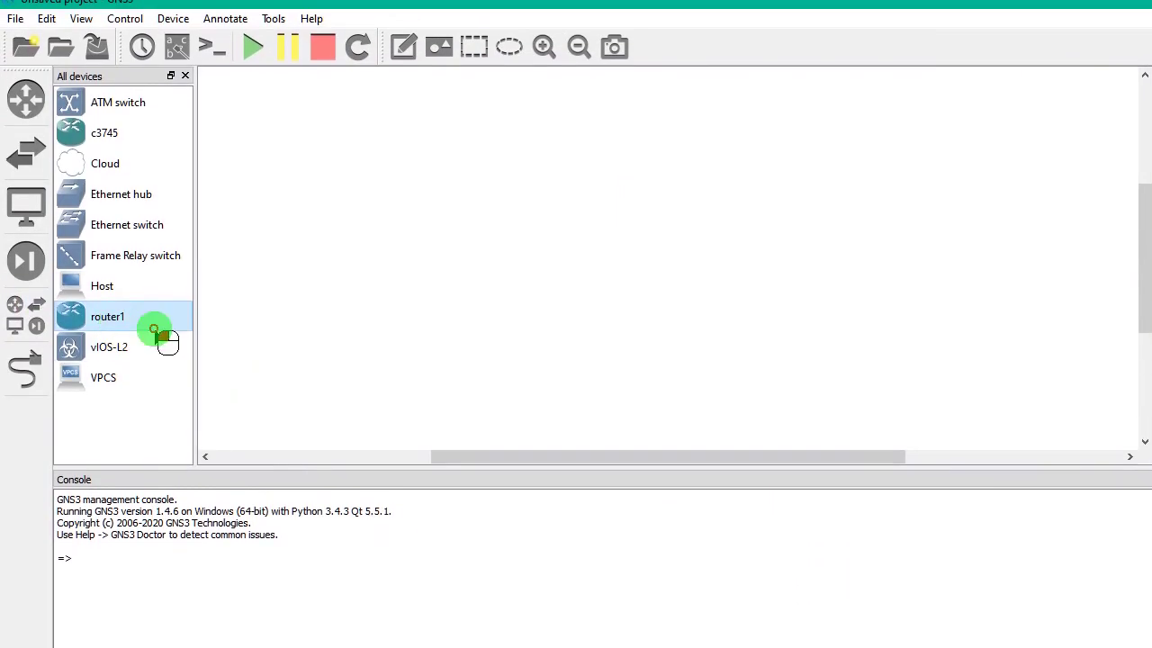
pyautogui.moveTo(149, 335); pyautogui.dragTo(324, 259)
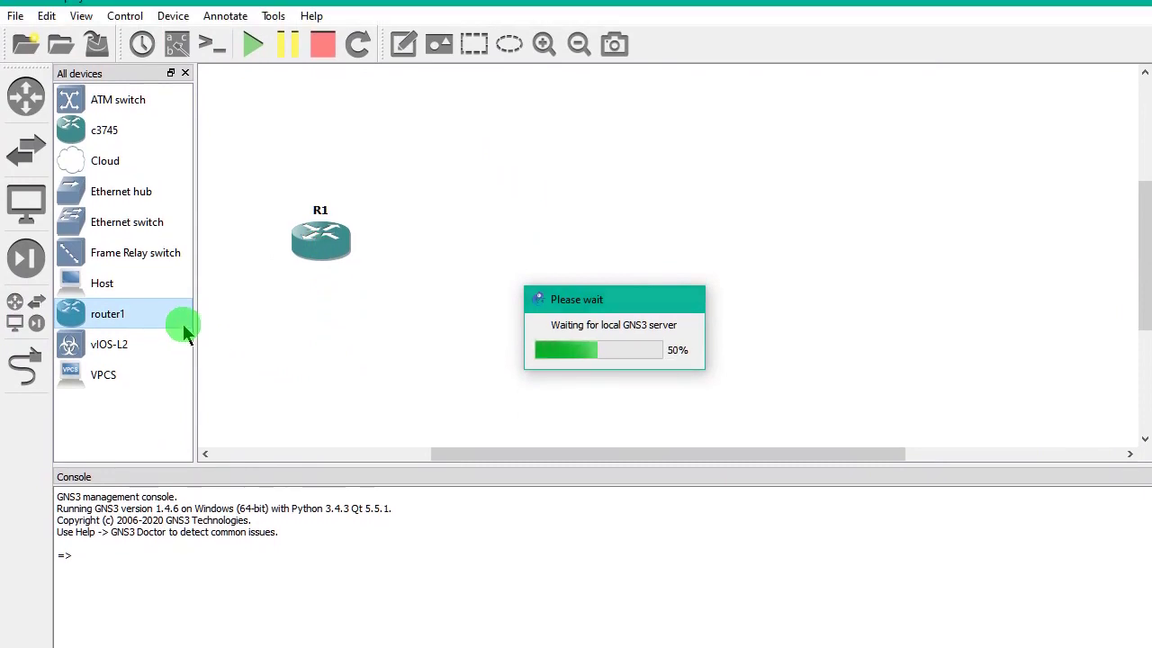
pyautogui.moveTo(332, 235); pyautogui.dragTo(781, 200)
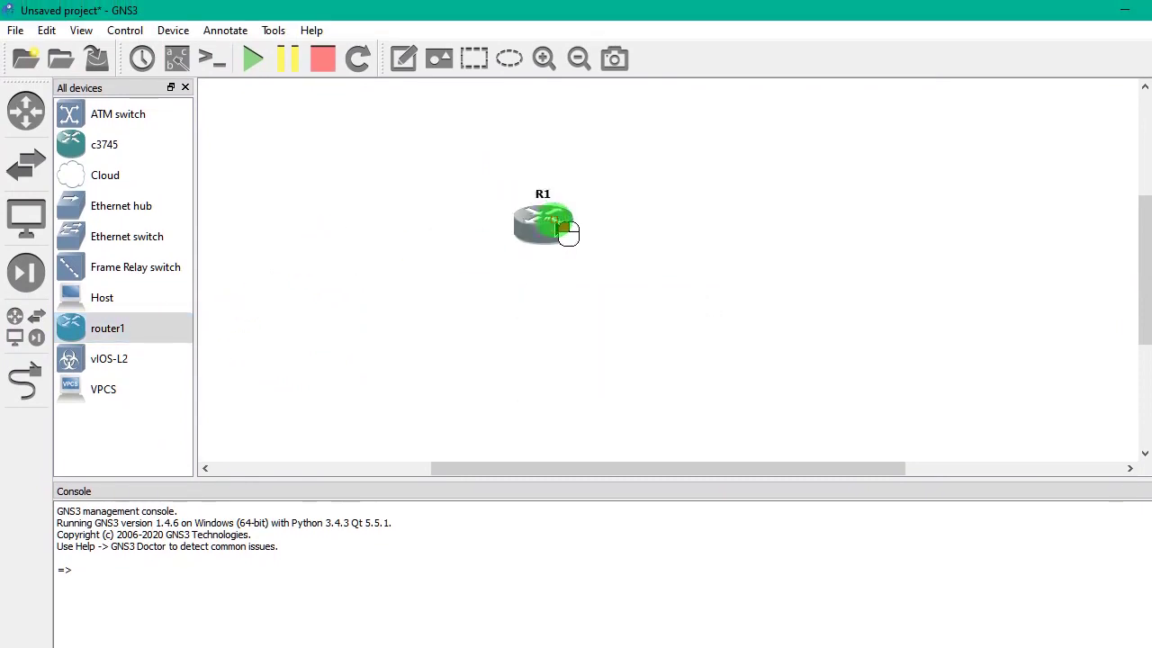
pyautogui.moveTo(704, 215); pyautogui.dragTo(738, 213)
pyautogui.moveTo(25, 335); pyautogui.dragTo(176, 392)
pyautogui.moveTo(254, 349); pyautogui.dragTo(655, 254)
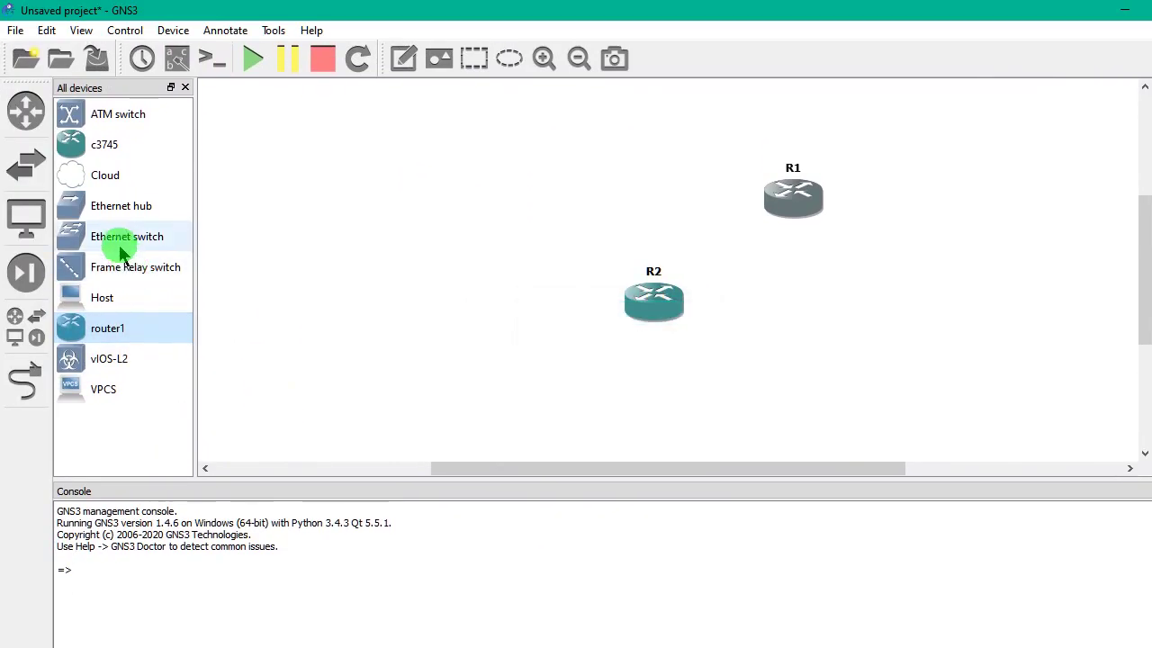
pyautogui.moveTo(121, 237); pyautogui.dragTo(495, 335)
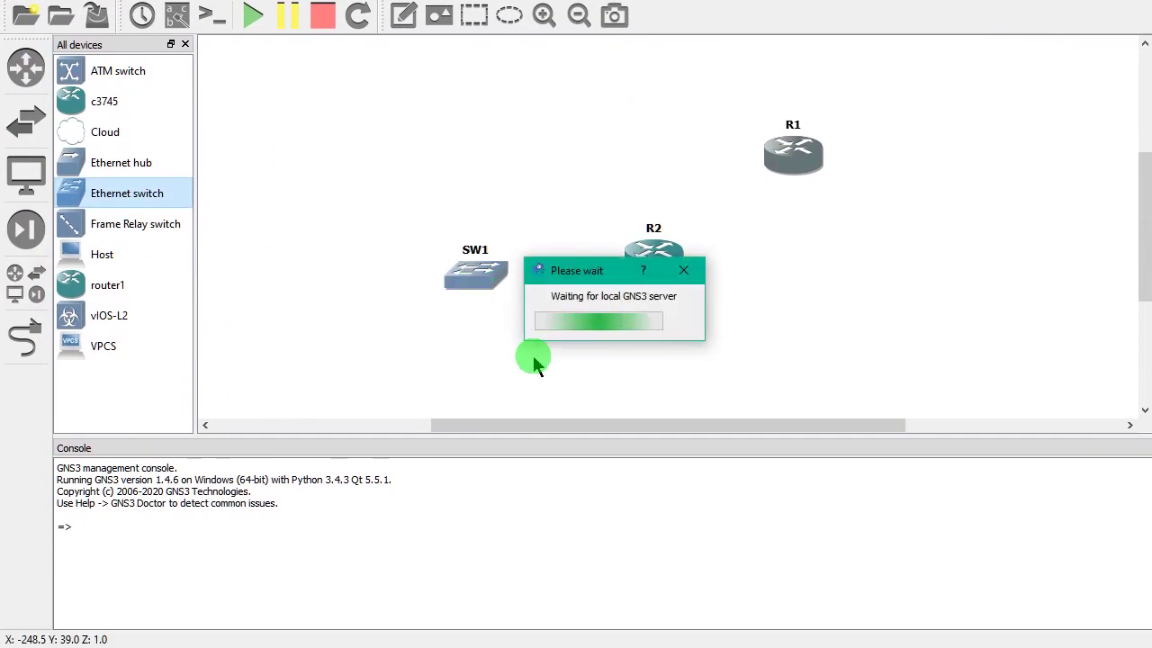
pyautogui.moveTo(166, 266); pyautogui.dragTo(306, 326)
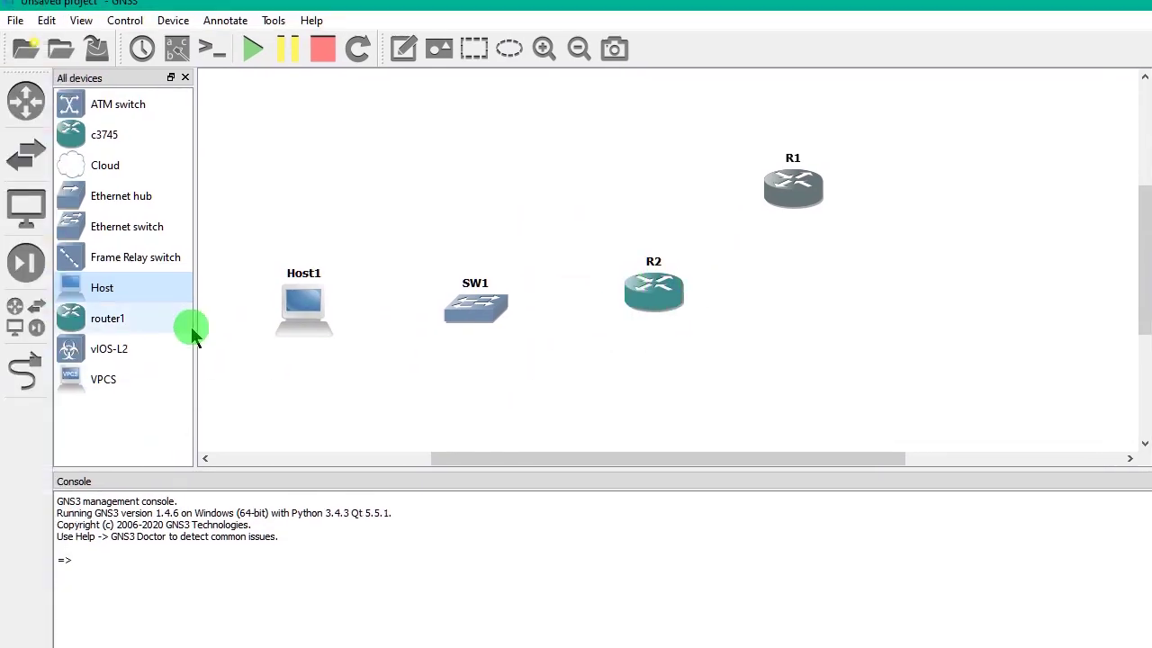
pyautogui.click(25, 340)
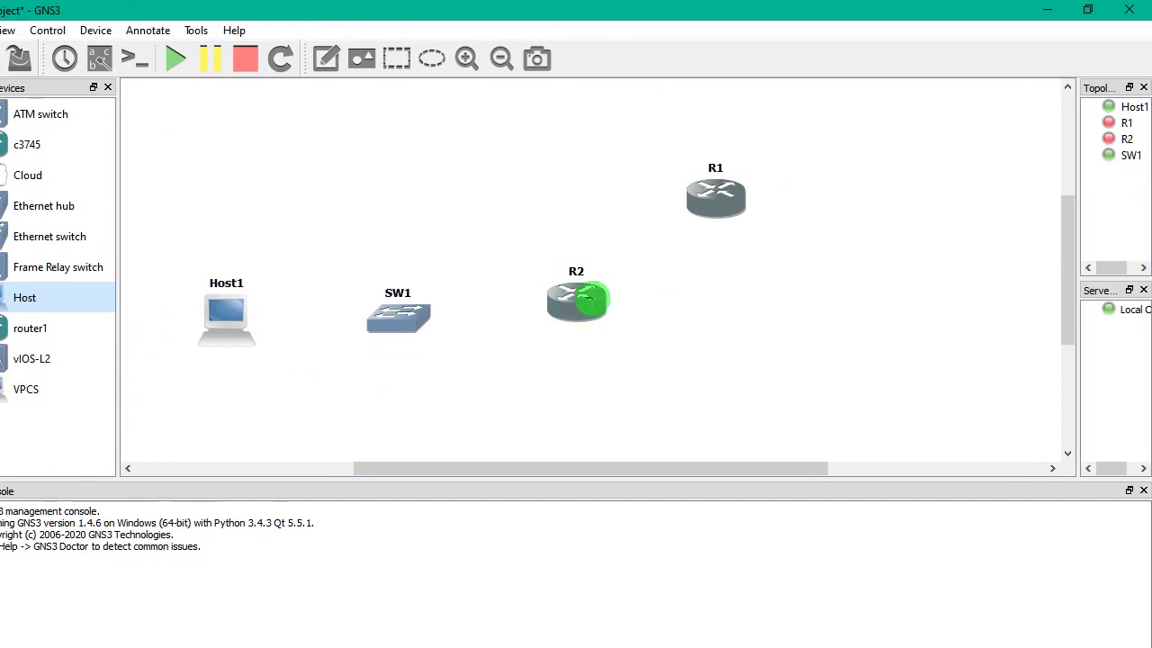
# - Link R2 Serial0/0 to R1 Serial0/0, and SW1 port 1 to R2 FastEthernet0/0
pyautogui.click(594, 299)
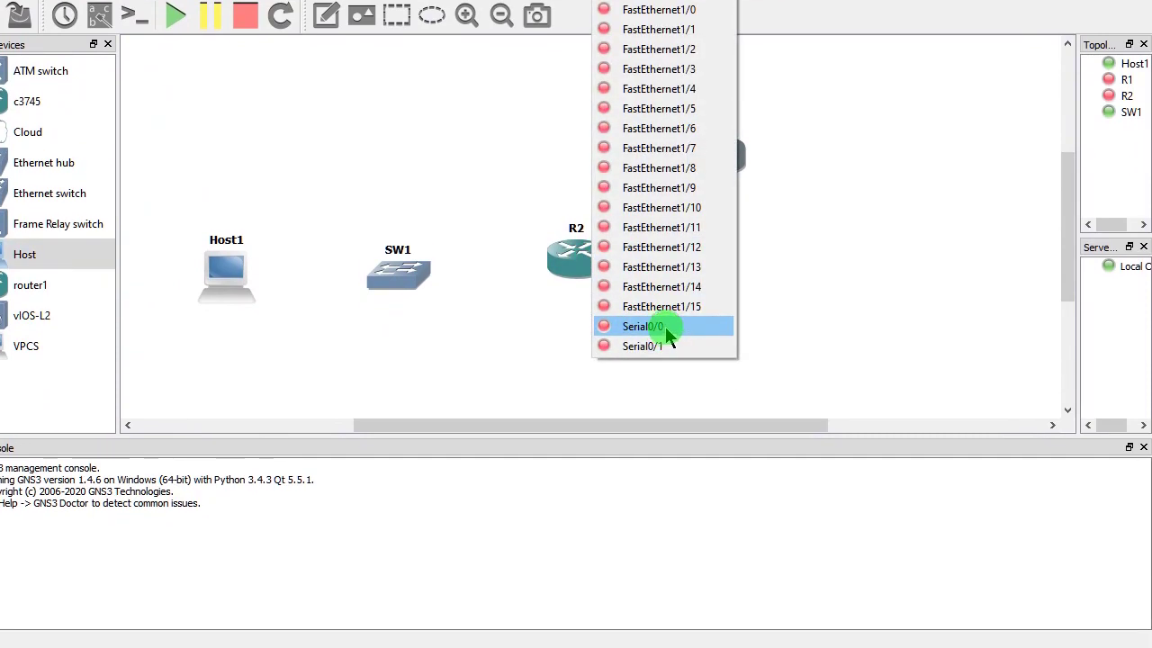
pyautogui.click(665, 327)
pyautogui.click(707, 176)
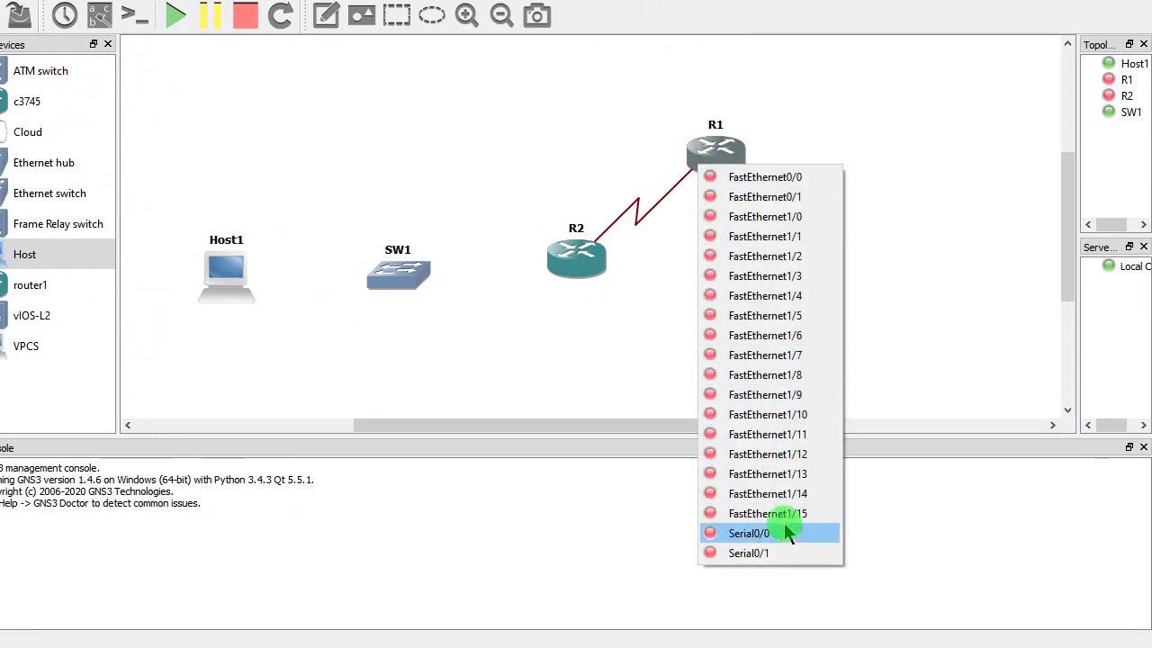
pyautogui.click(757, 576)
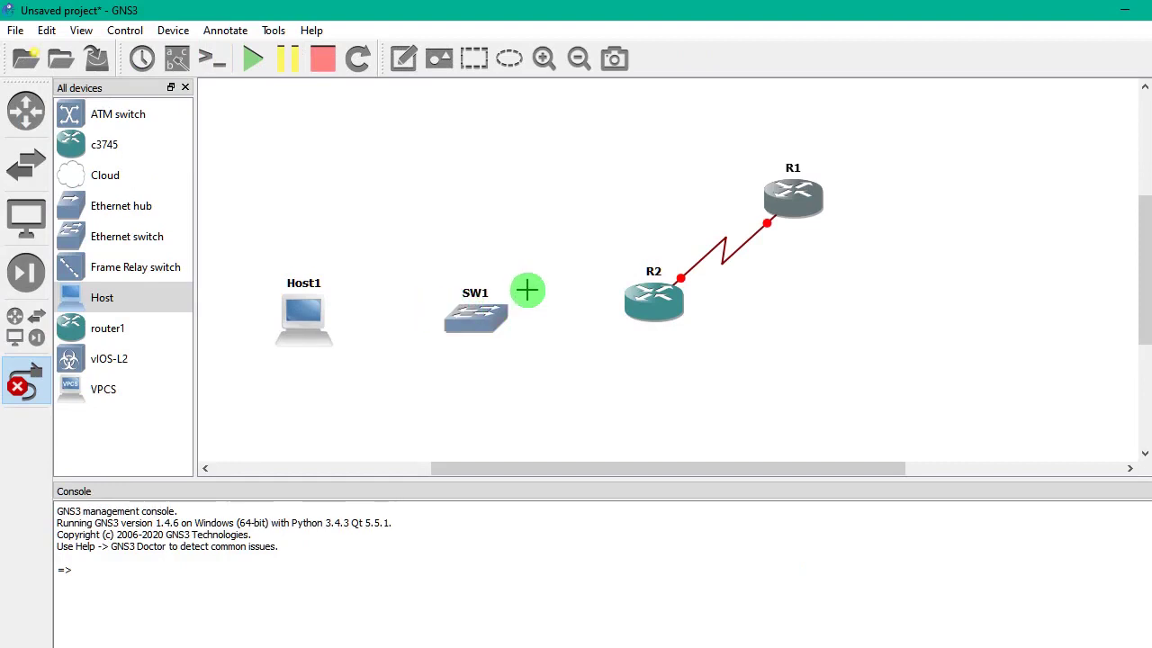
pyautogui.click(427, 267)
pyautogui.click(518, 322)
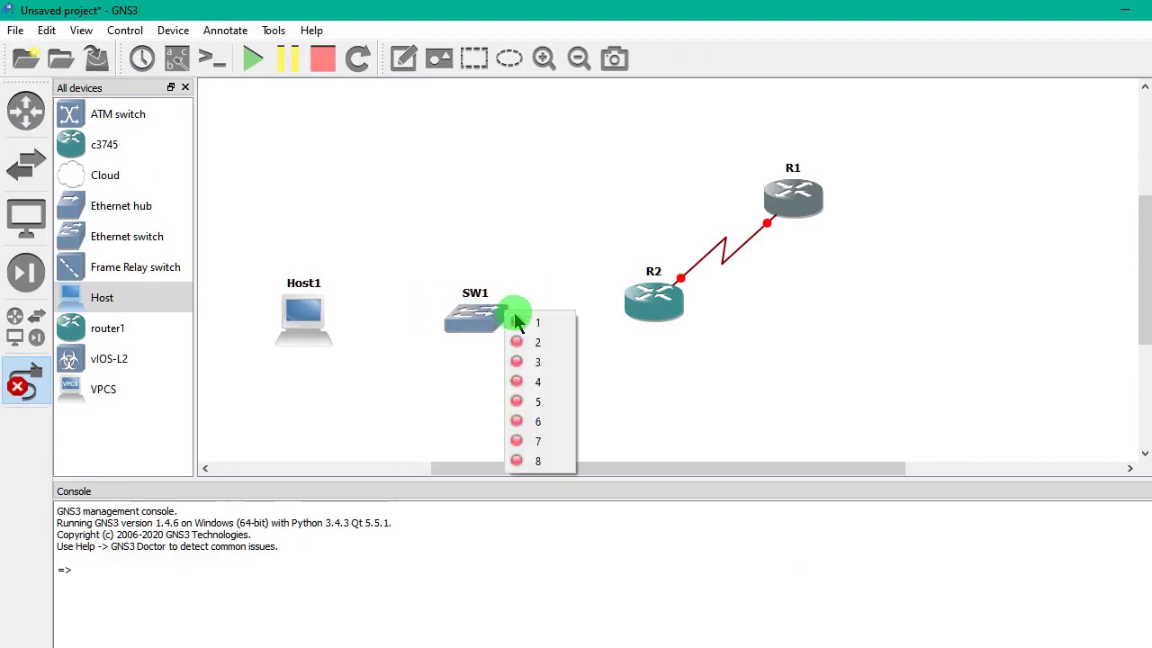
pyautogui.click(531, 329)
pyautogui.click(635, 317)
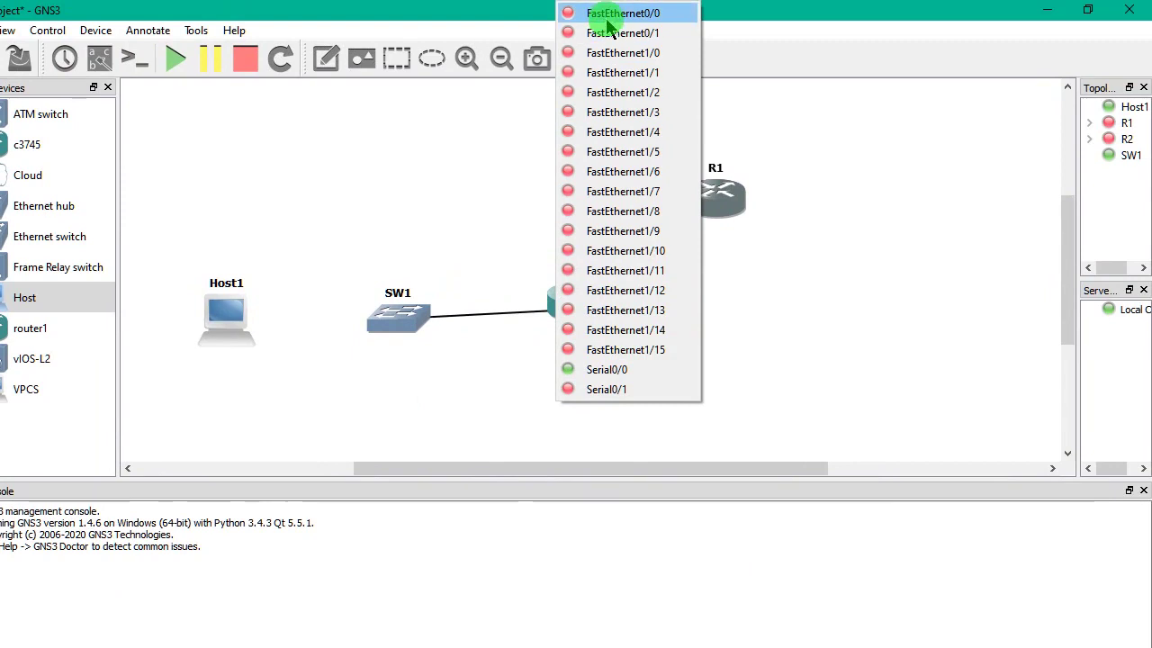
pyautogui.click(609, 16)
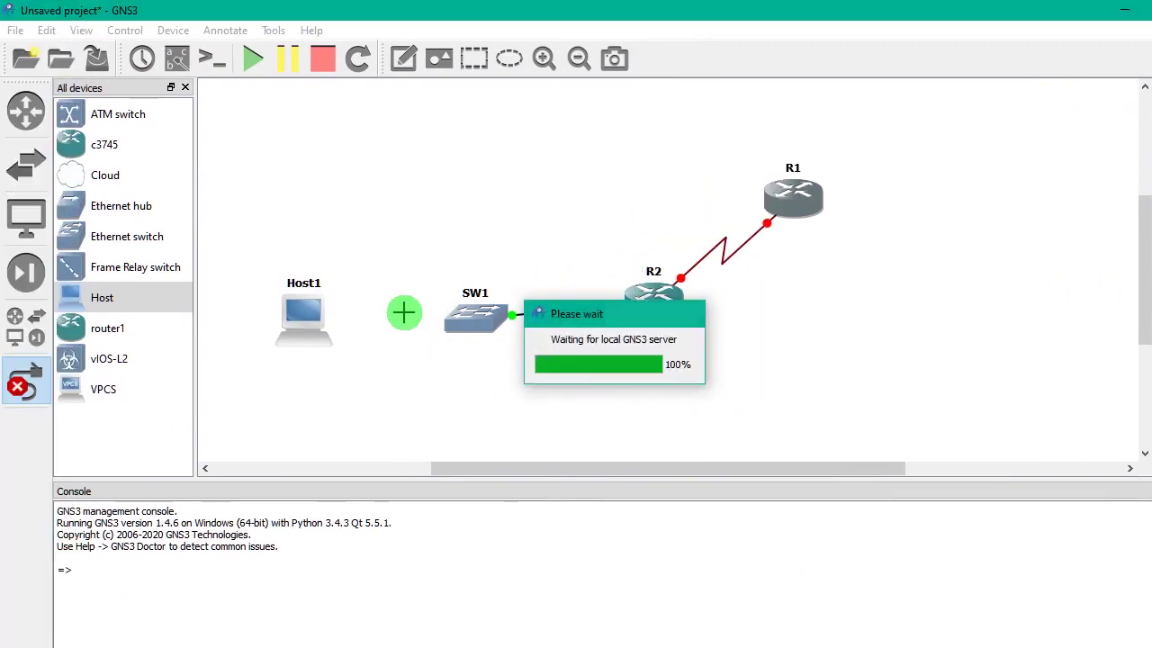
# - Connect Host1's nio_gen_eth:GNS3 adapter to SW1 port 2
pyautogui.click(264, 319)
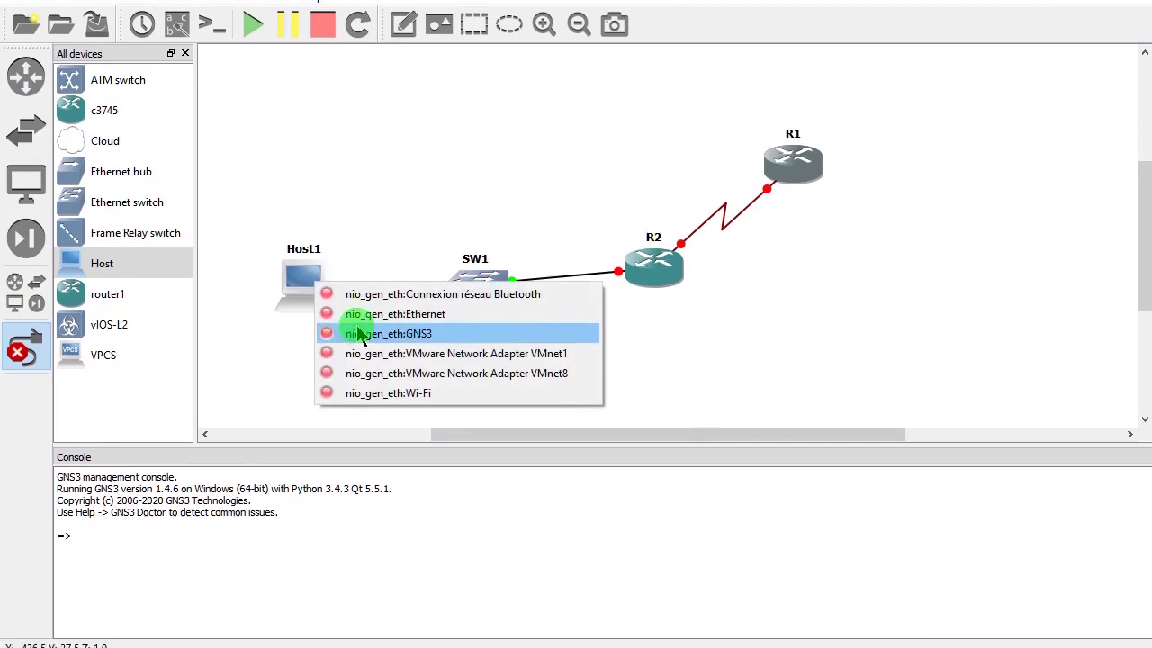
pyautogui.click(378, 367)
pyautogui.click(447, 313)
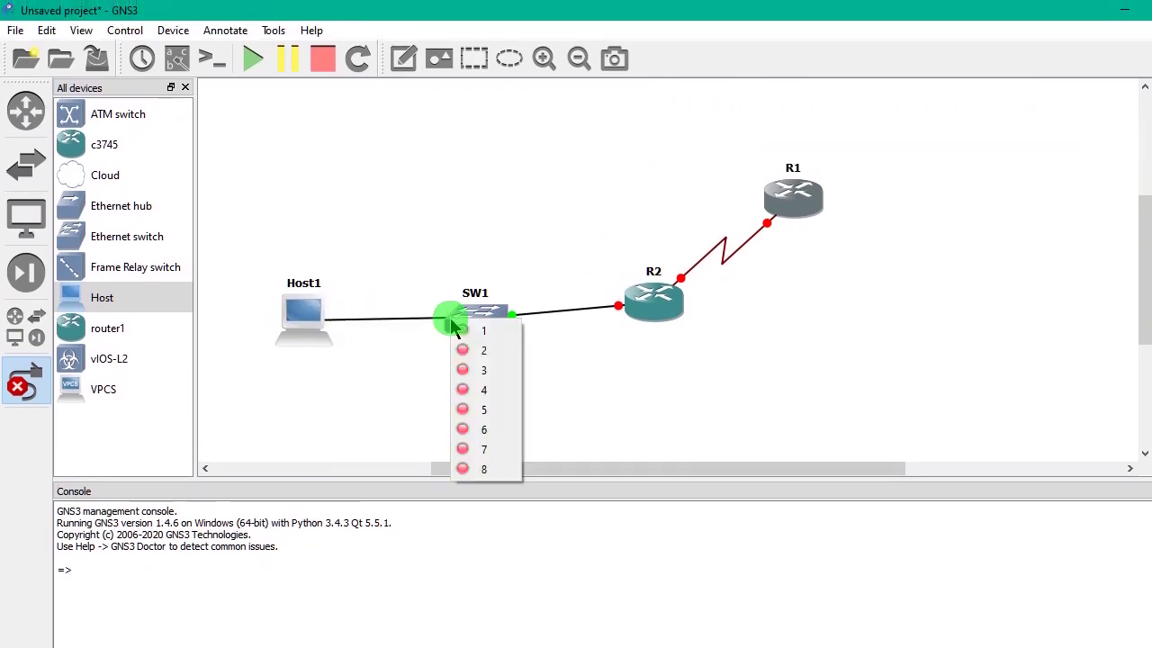
pyautogui.click(483, 359)
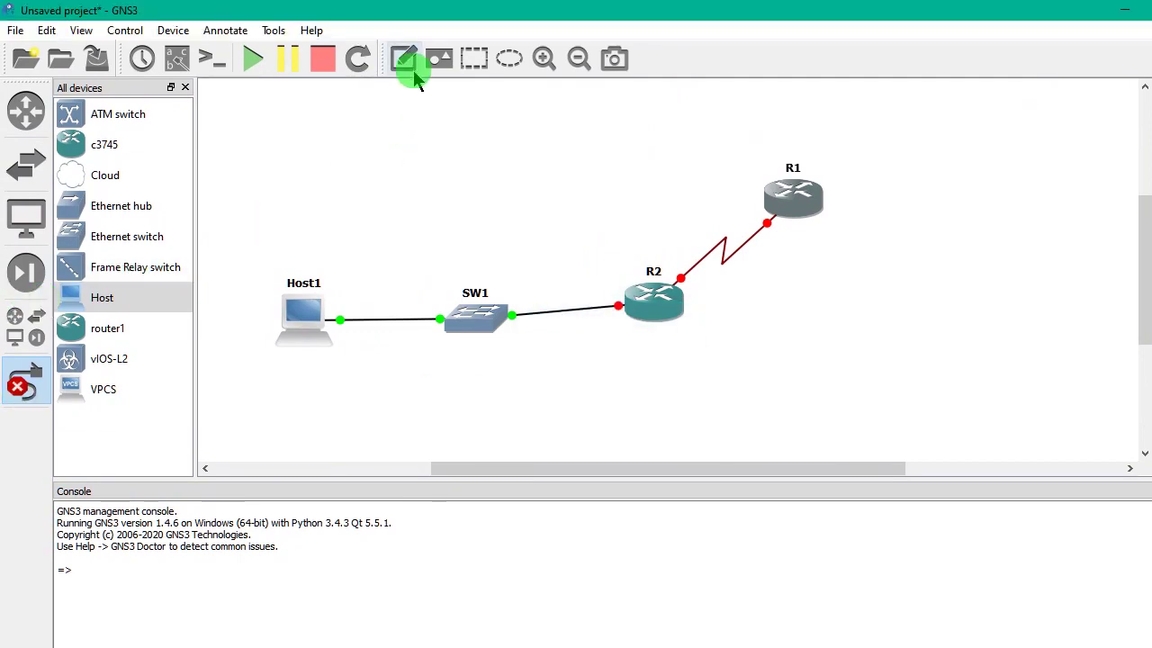
pyautogui.hotkey('alt', 'Tab')
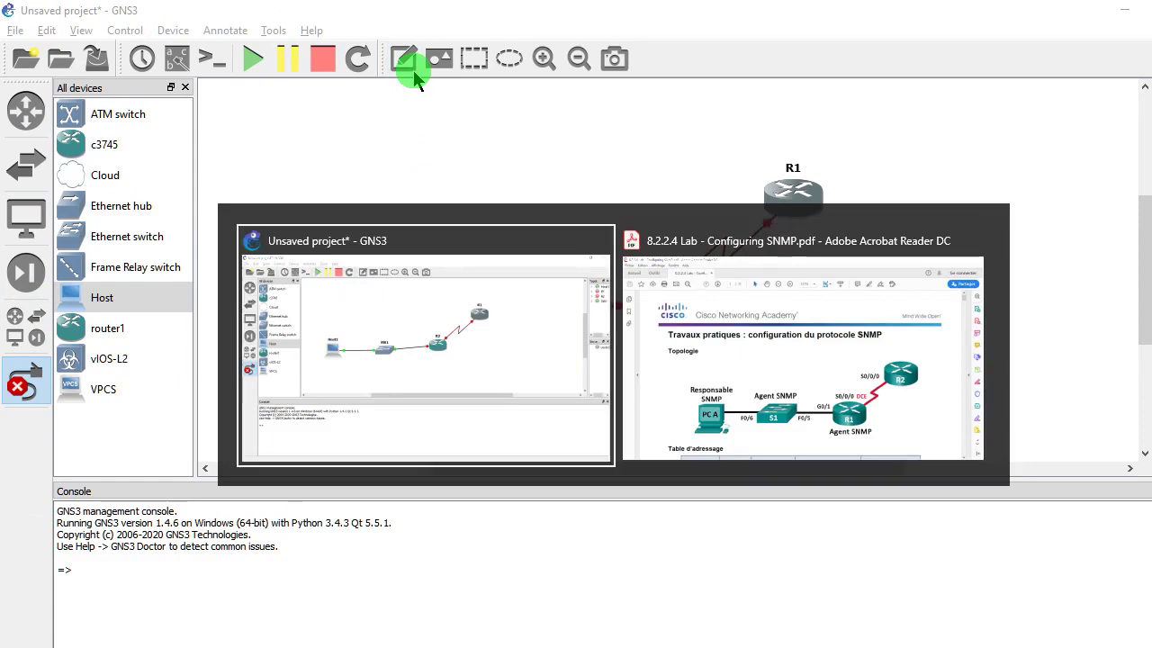
# - Scroll the SNMP lab PDF to its topology and addressing table and dock it on the right half
pyautogui.scroll(-3, 416, 74)
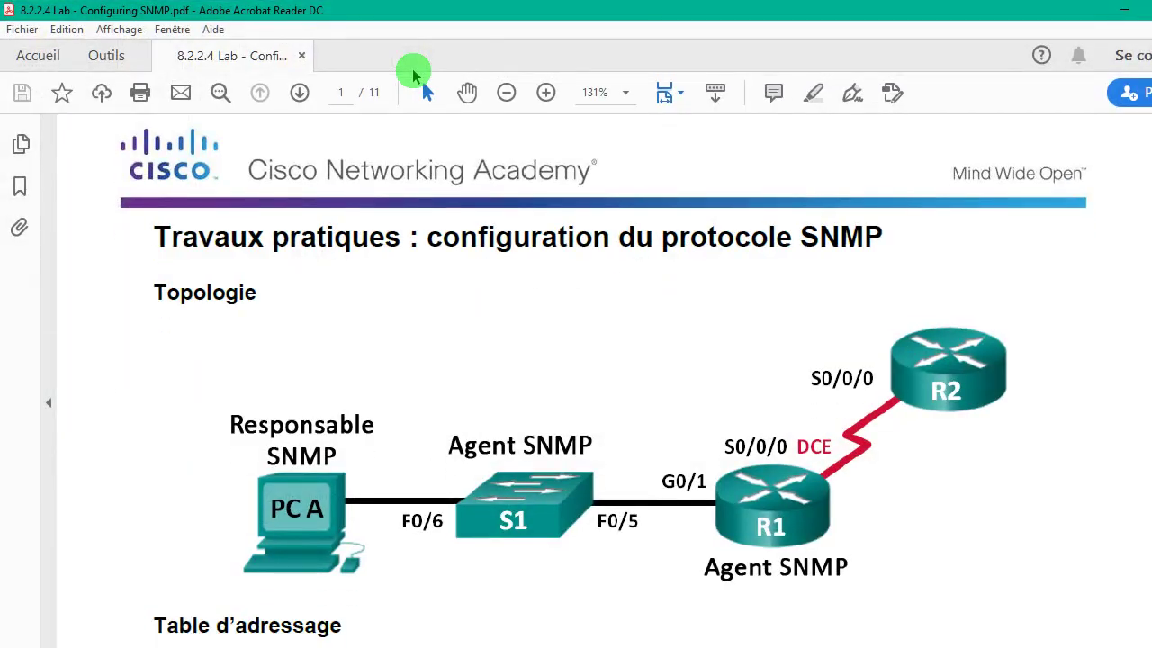
pyautogui.scroll(-7, 416, 74)
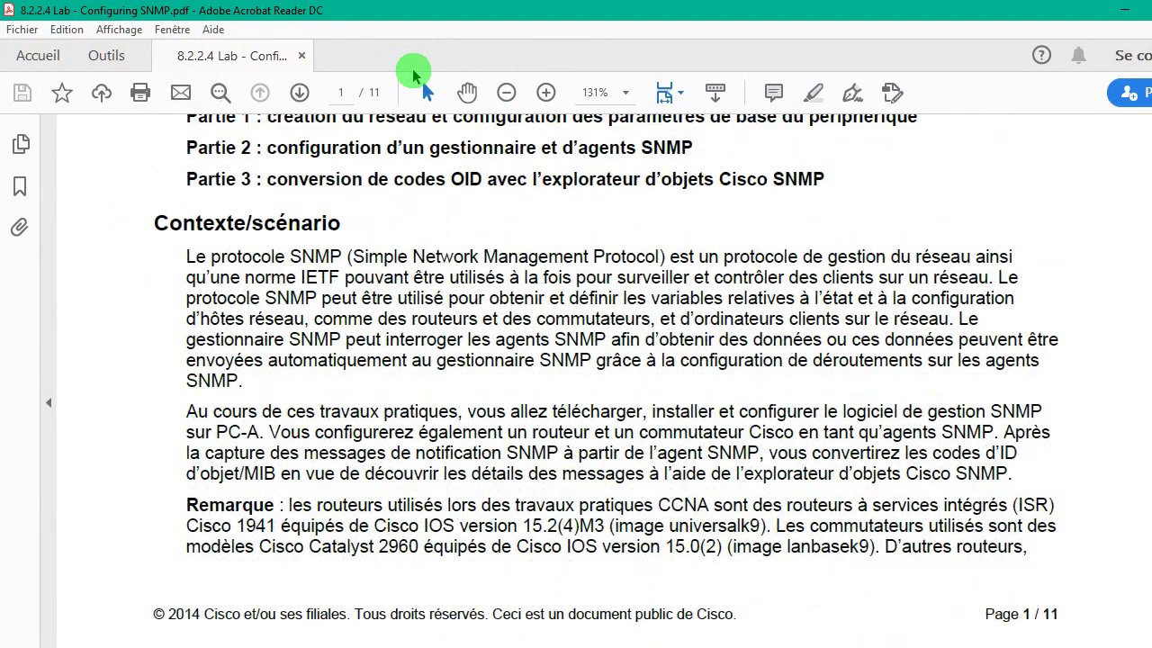
pyautogui.scroll(3, 416, 75)
pyautogui.scroll(5, 415, 74)
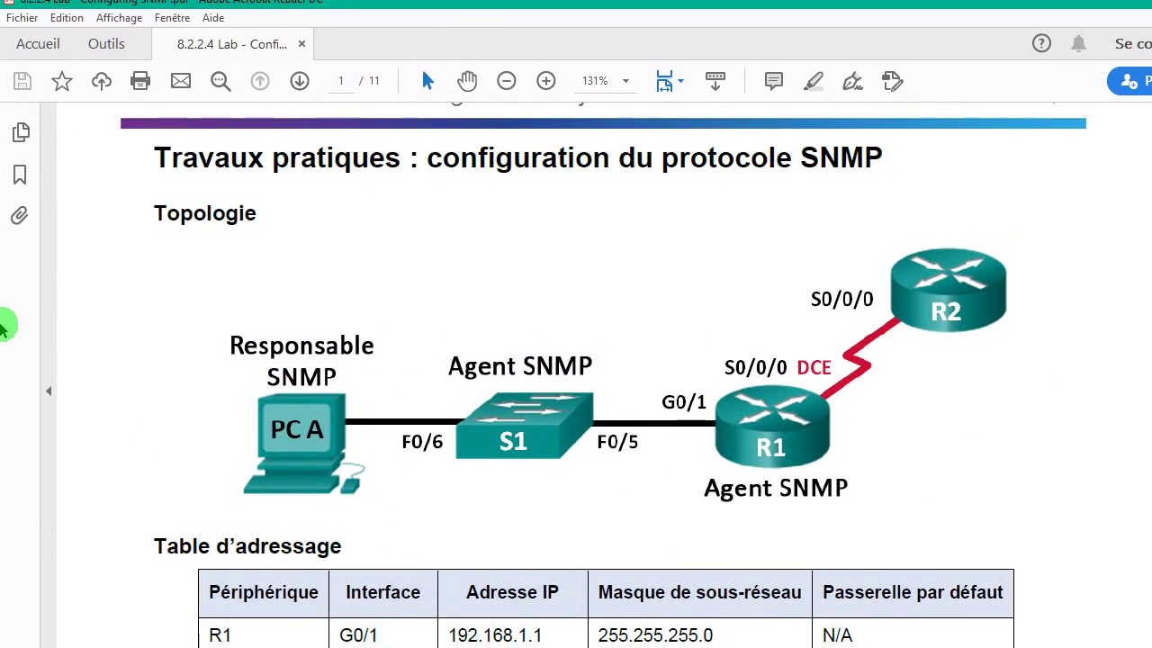
pyautogui.moveTo(438, 3); pyautogui.dragTo(1151, 148)
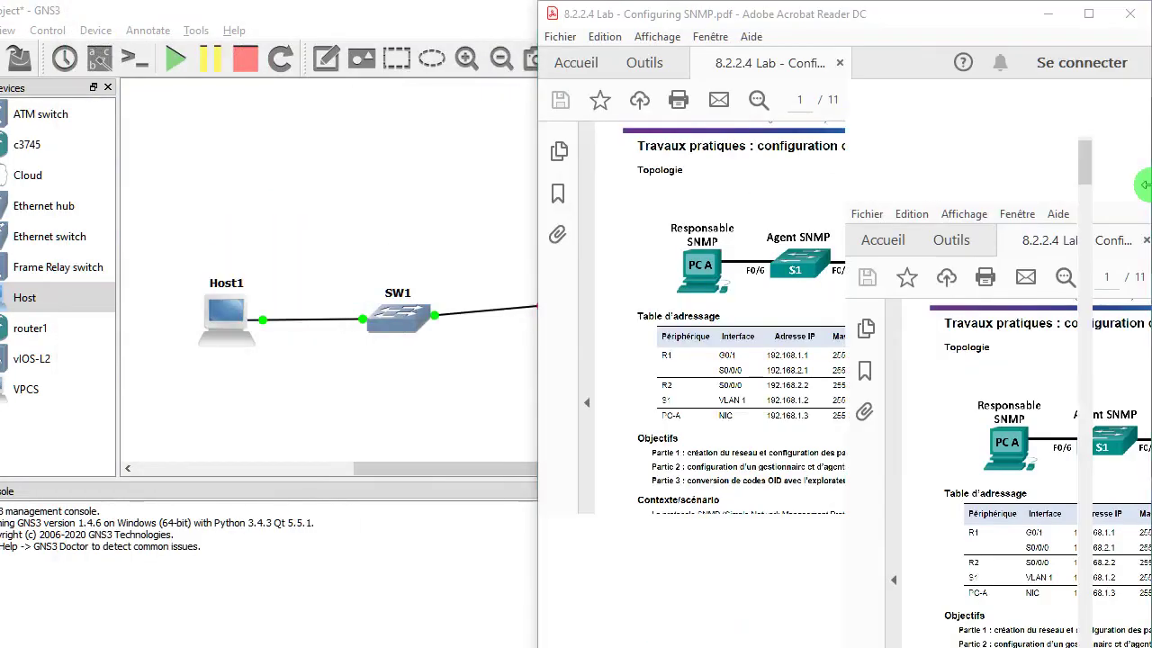
# - Dock GNS3 on the left, close the device list, zoom out to fit, and stop link drawing
pyautogui.click(363, 239)
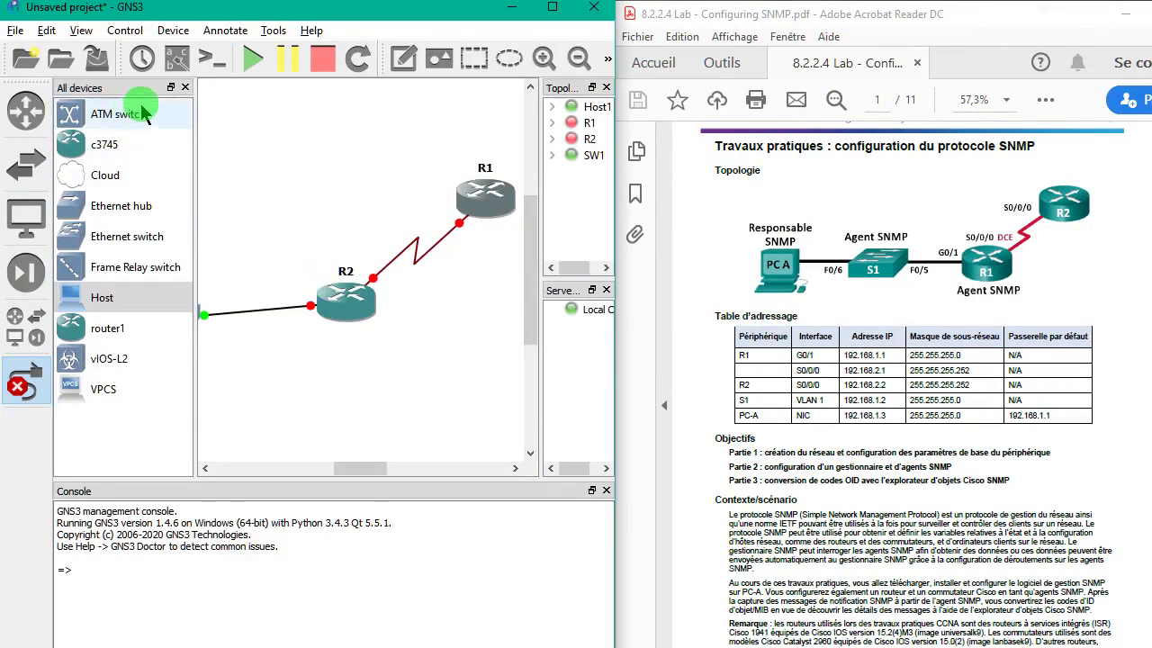
pyautogui.click(186, 87)
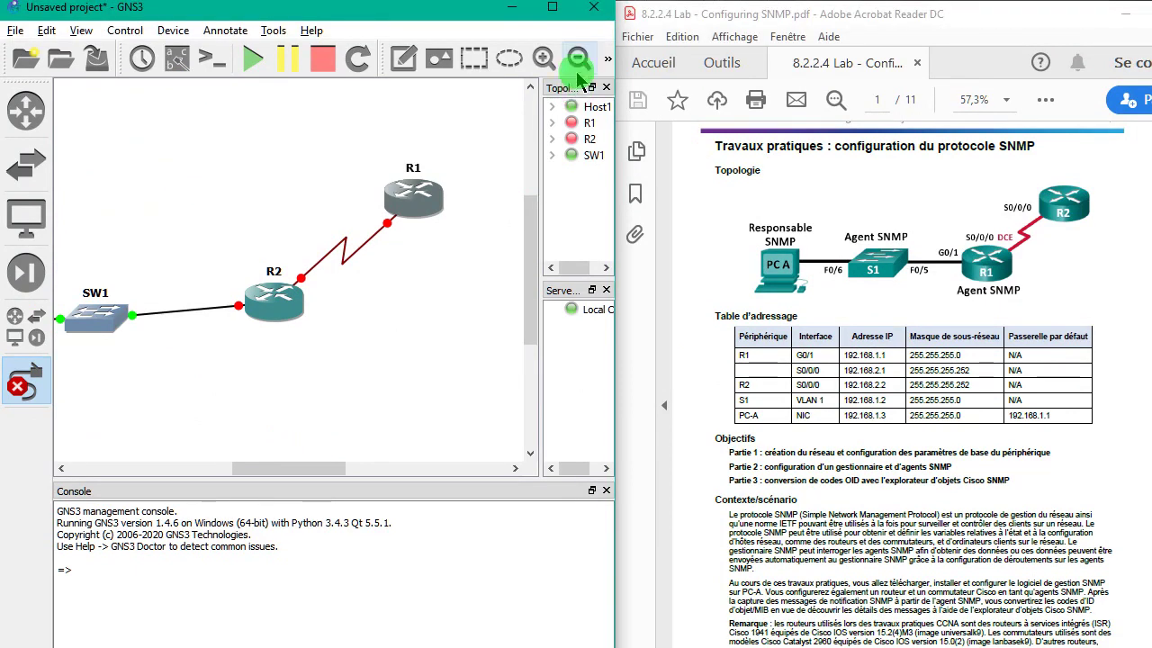
pyautogui.click(578, 61)
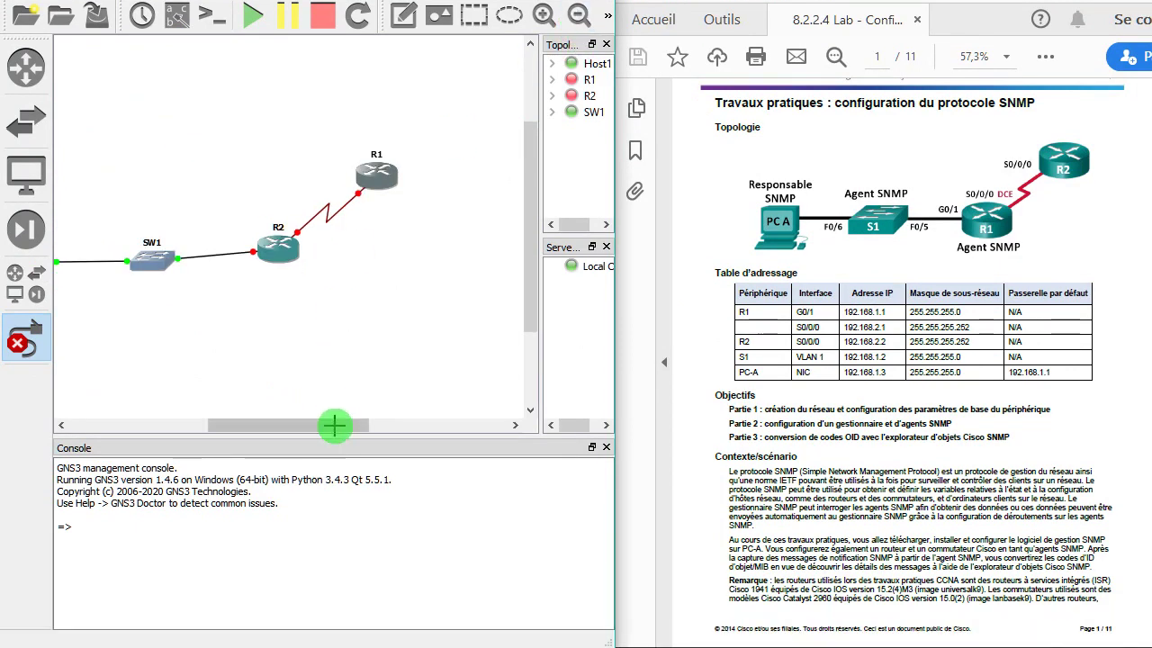
pyautogui.moveTo(337, 468); pyautogui.dragTo(312, 434)
pyautogui.click(23, 339)
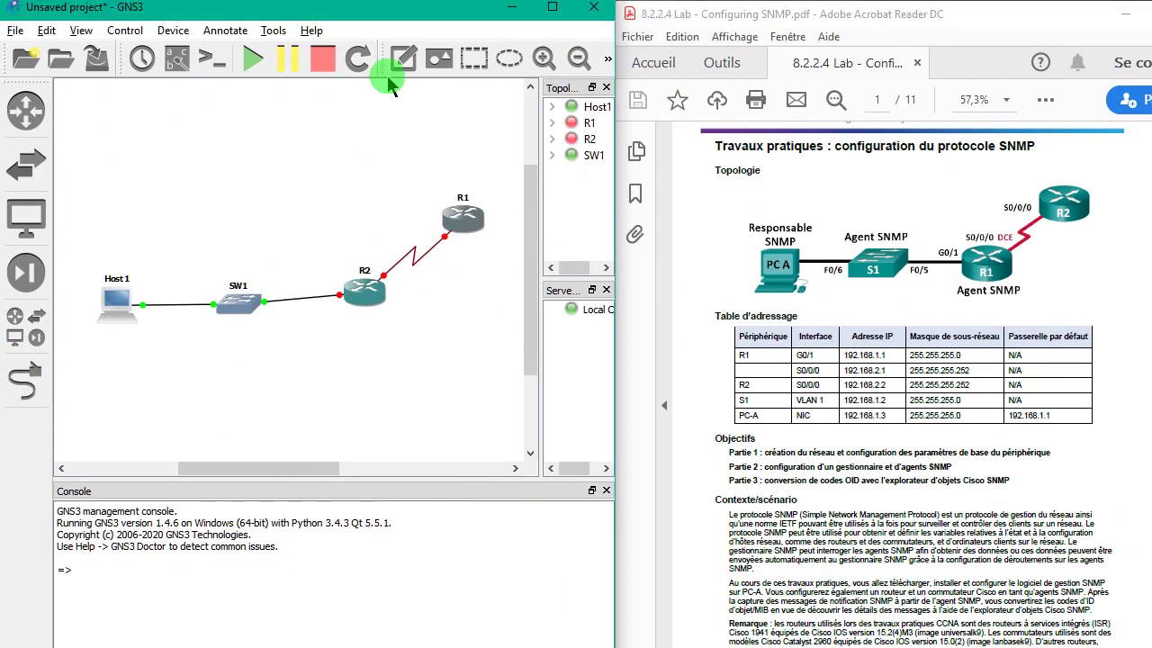
# - Add a 'responsable snmp' note above Host1
pyautogui.click(404, 15)
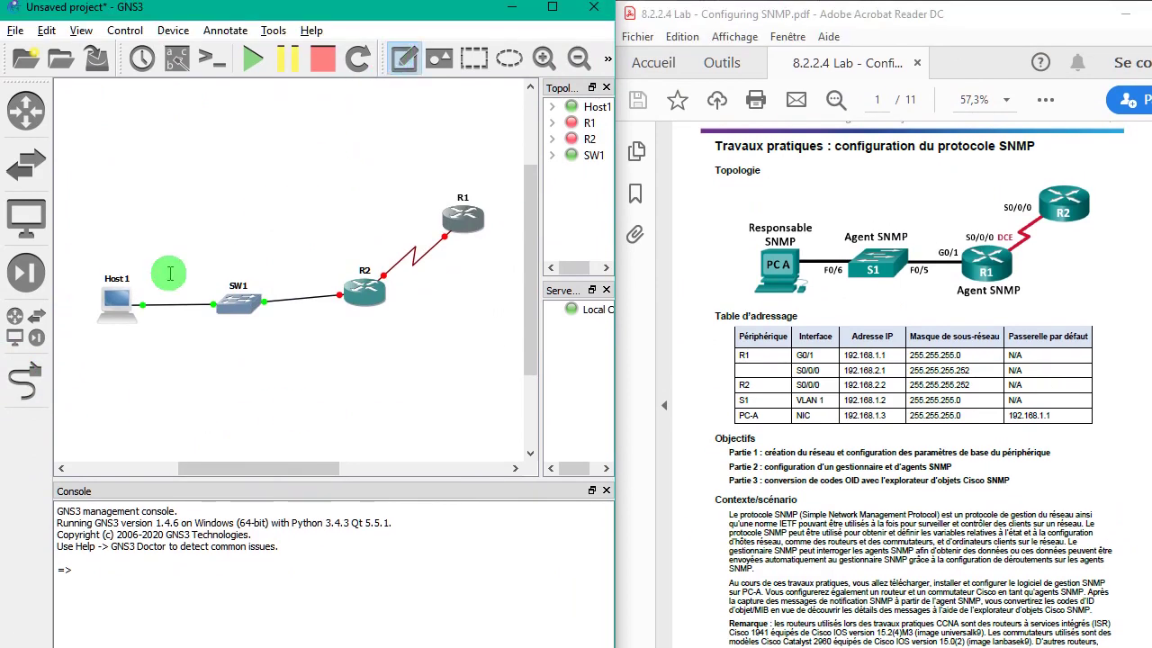
pyautogui.click(112, 254)
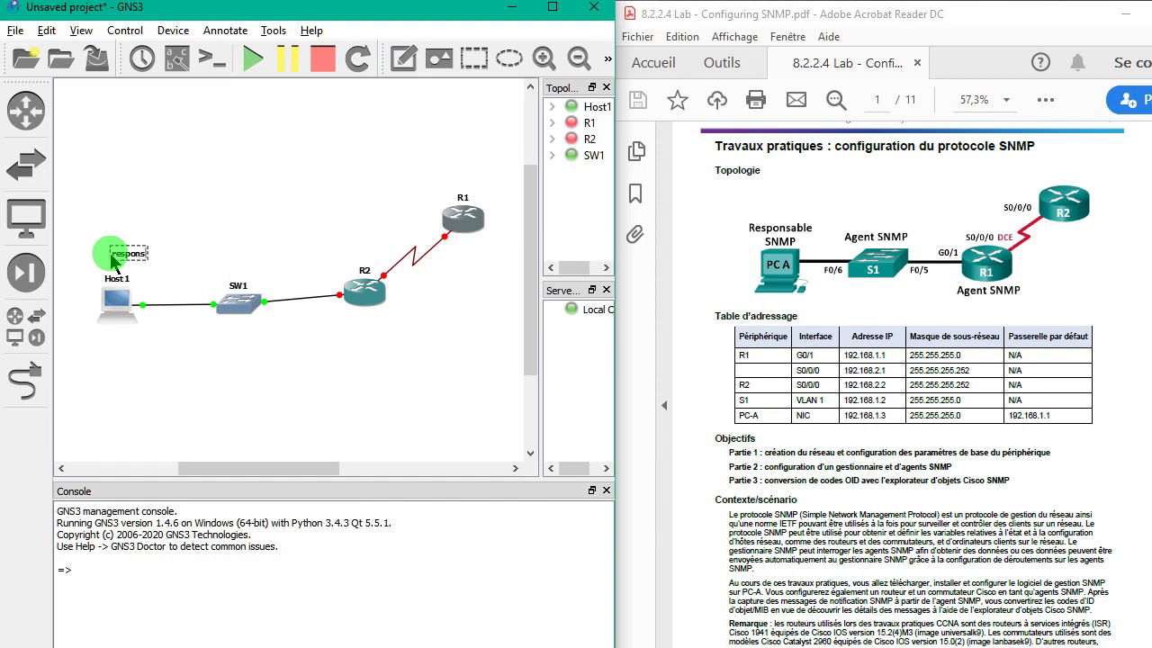
pyautogui.write('responsab')
pyautogui.write('le')
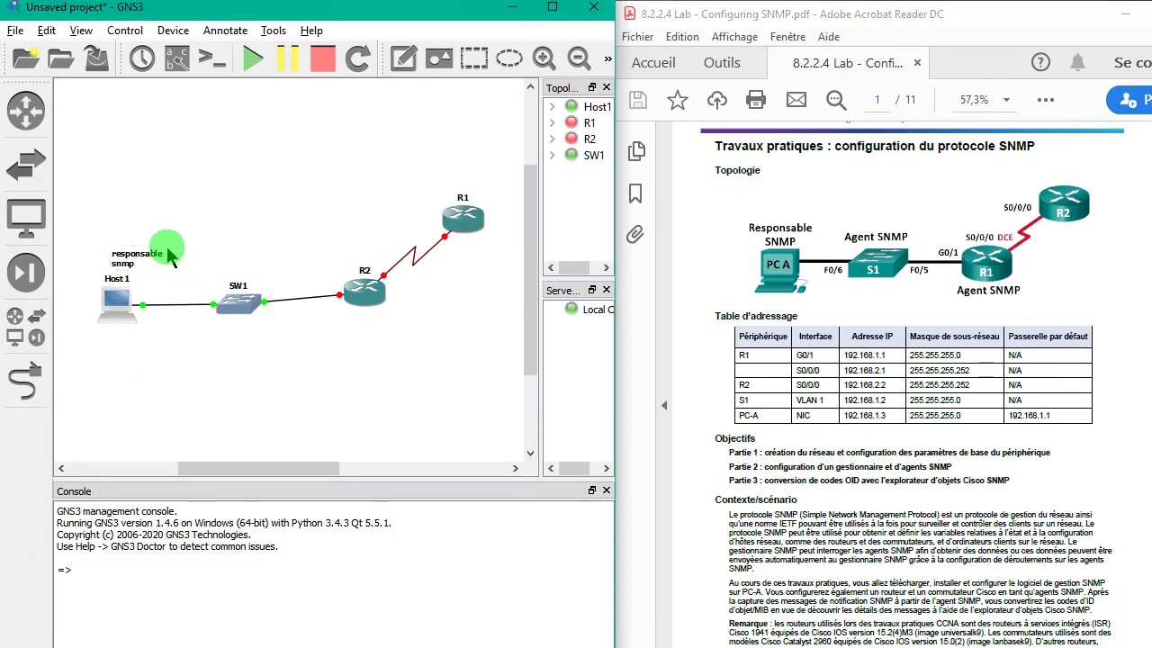
pyautogui.moveTo(151, 259); pyautogui.dragTo(130, 250)
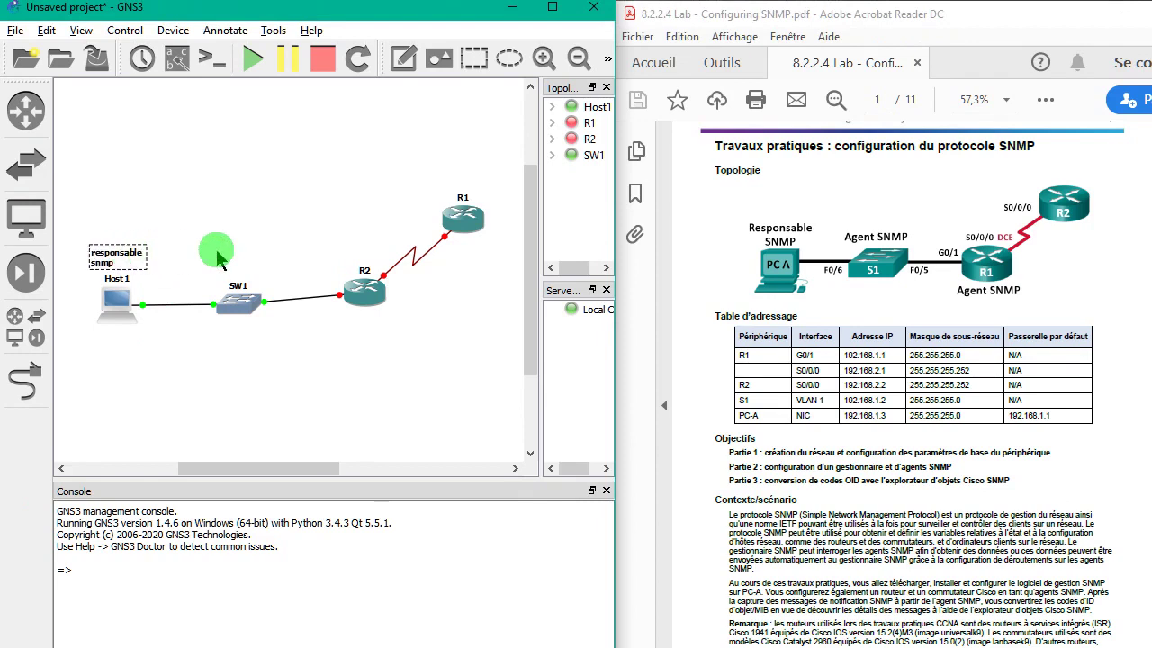
# - Add an 'agent snmp' note above SW1 and duplicate it for R2
pyautogui.click(404, 57)
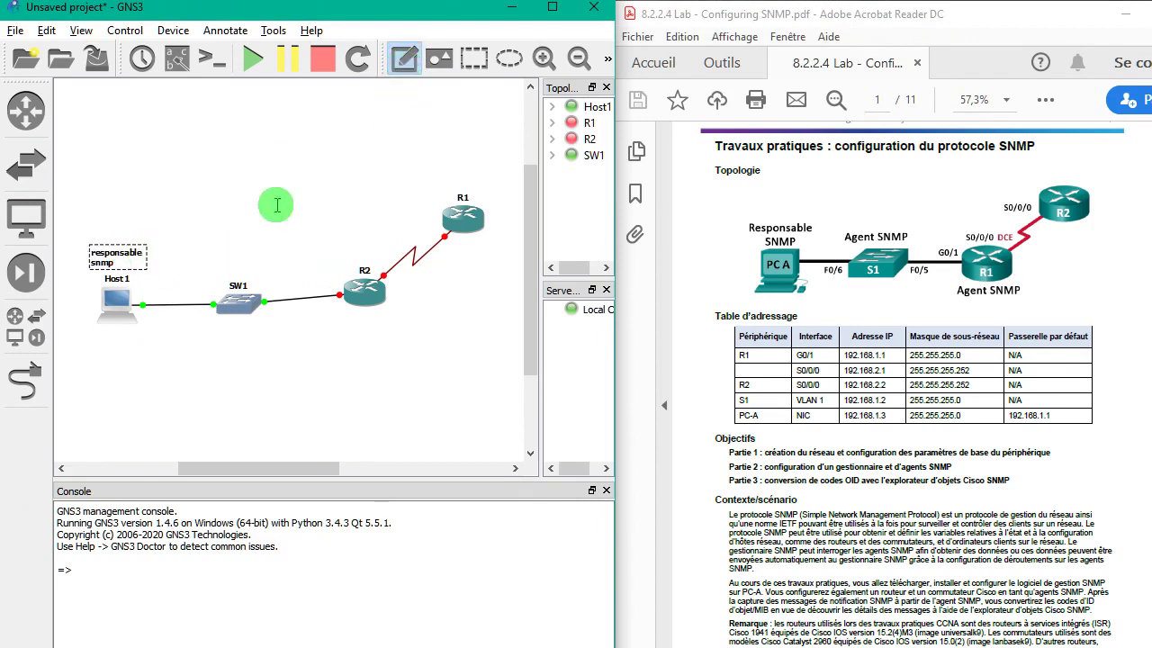
pyautogui.click(243, 263)
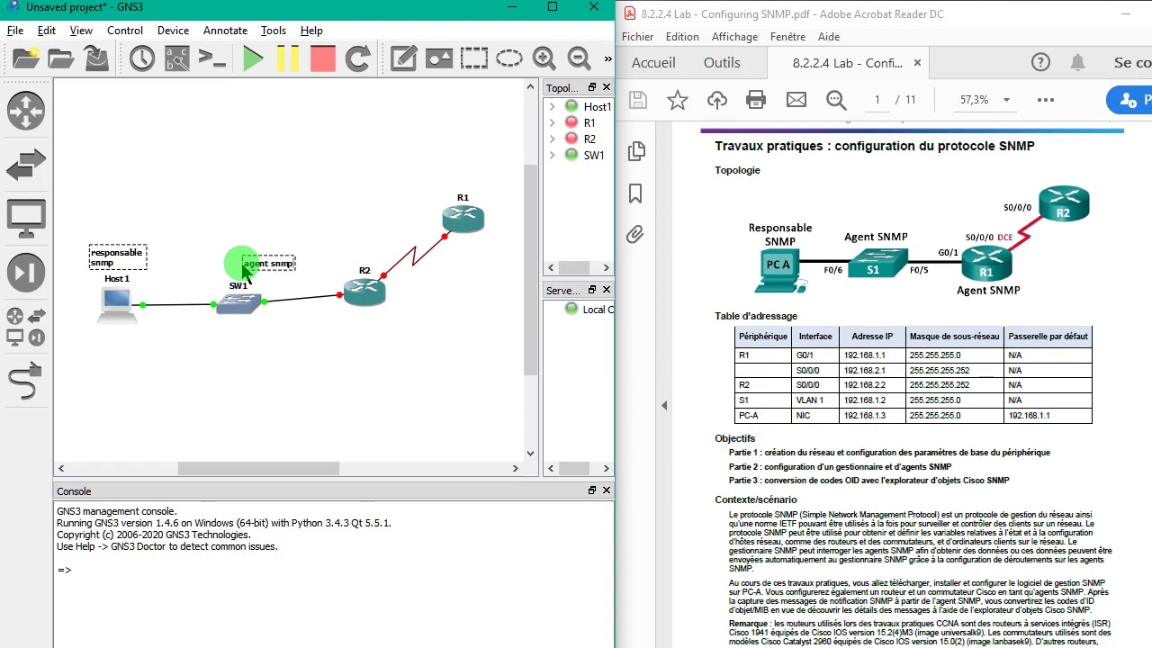
pyautogui.click(260, 266)
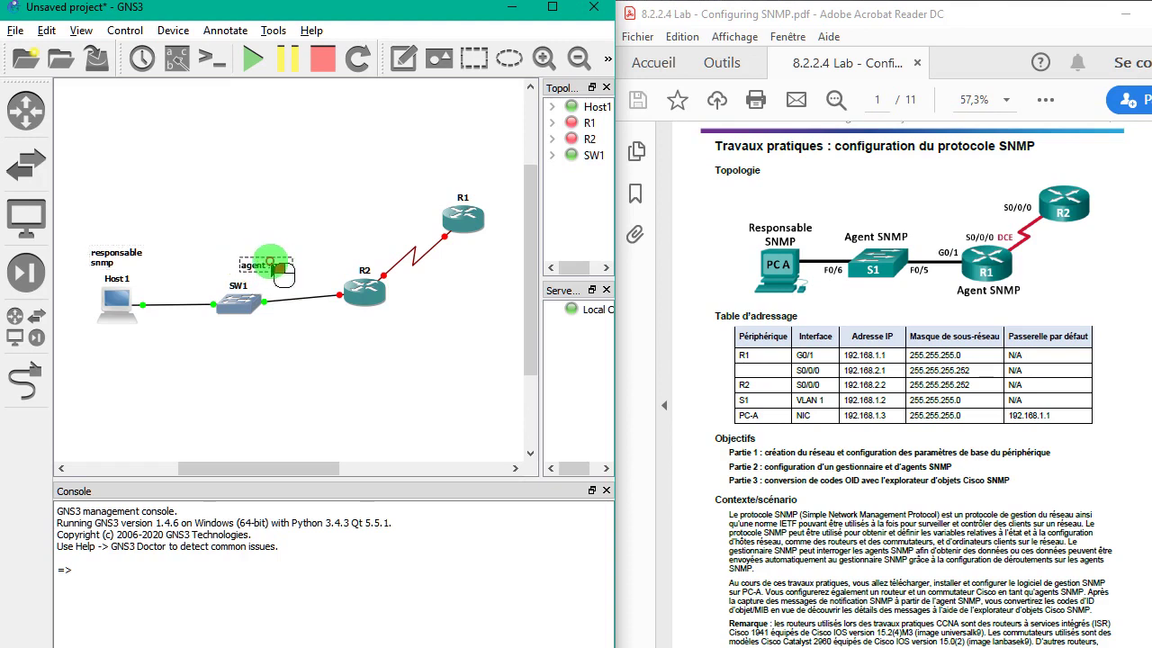
pyautogui.moveTo(281, 272); pyautogui.dragTo(382, 332)
pyautogui.rightClick(248, 268)
pyautogui.click(290, 272)
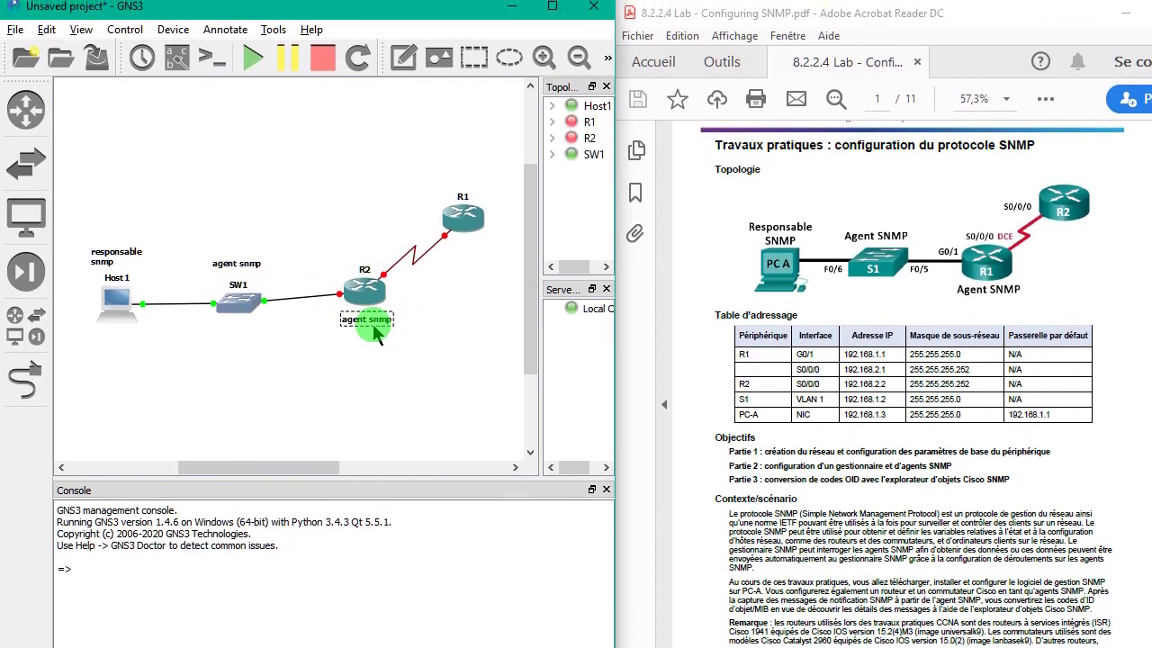
# - Show interface labels, reposition the Host1, SW1, R2 and R1 port labels beside their links, and maximize GNS3
pyautogui.click(180, 59)
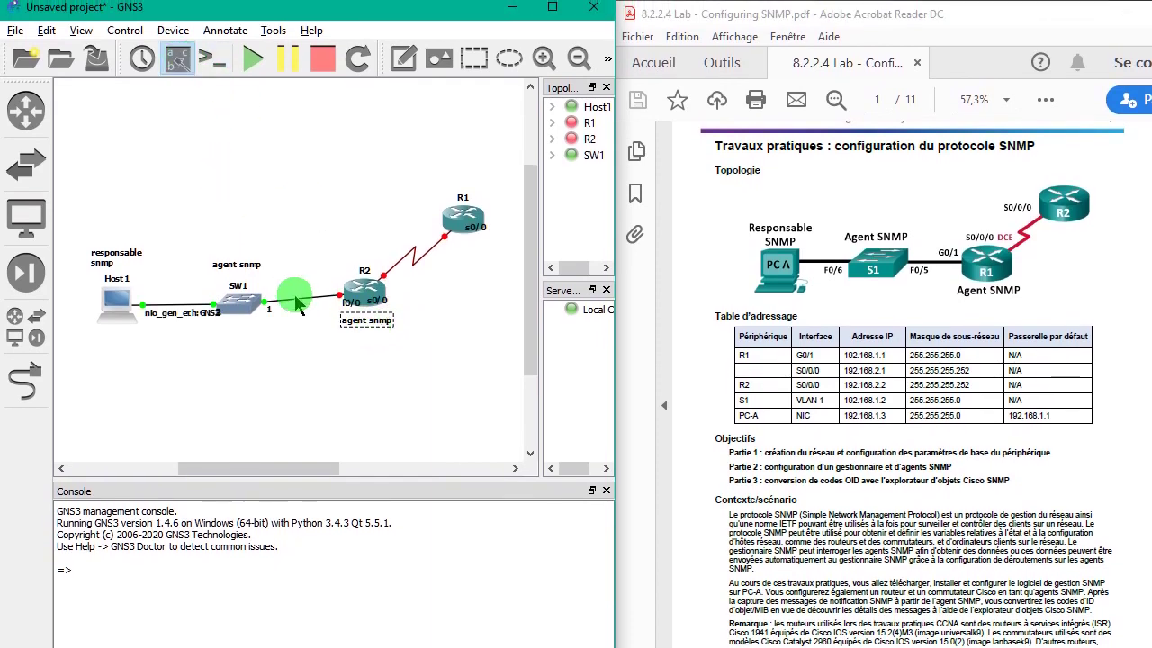
pyautogui.moveTo(184, 315); pyautogui.dragTo(160, 335)
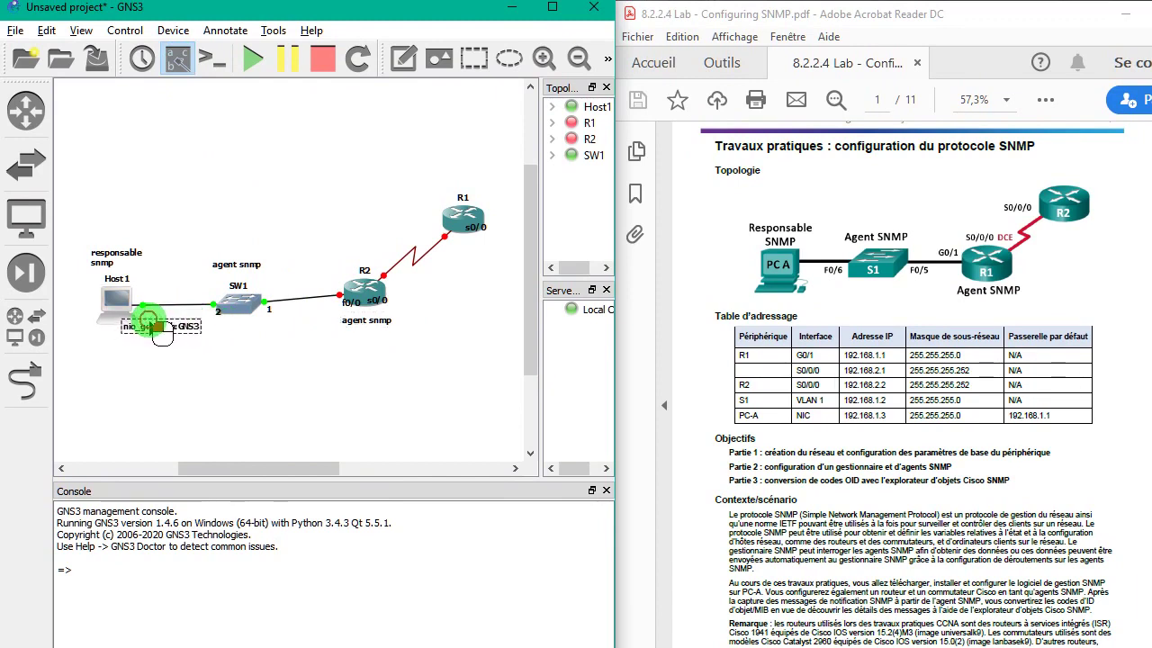
pyautogui.moveTo(218, 312); pyautogui.dragTo(270, 293)
pyautogui.click(273, 312)
pyautogui.click(354, 308)
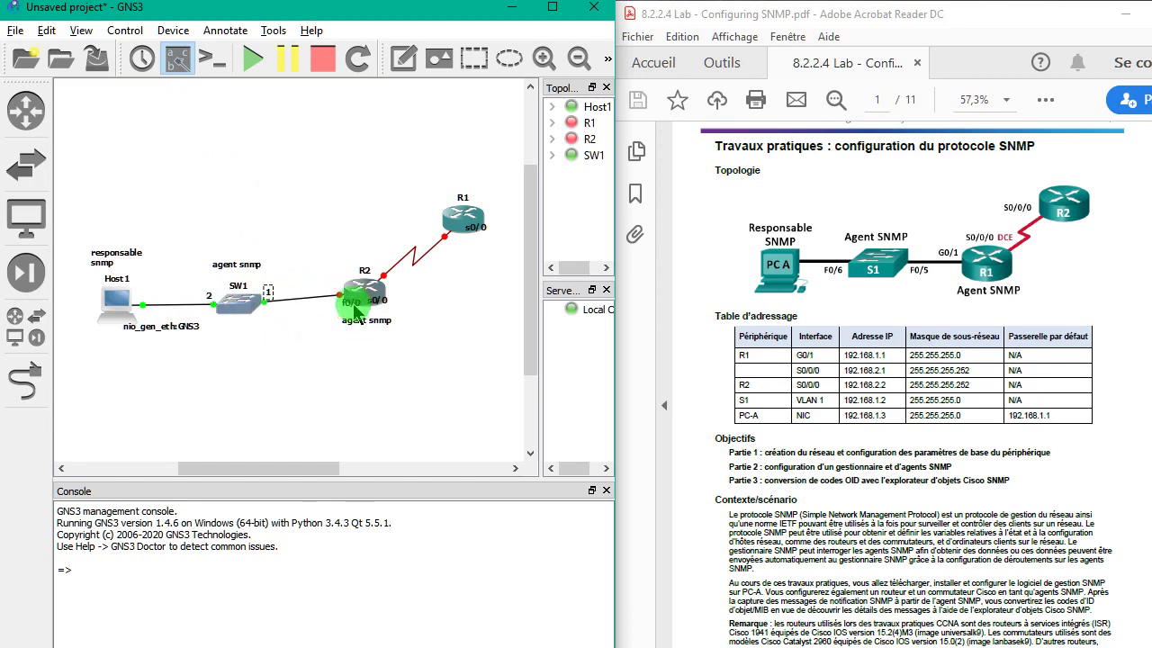
pyautogui.moveTo(356, 311); pyautogui.dragTo(379, 258)
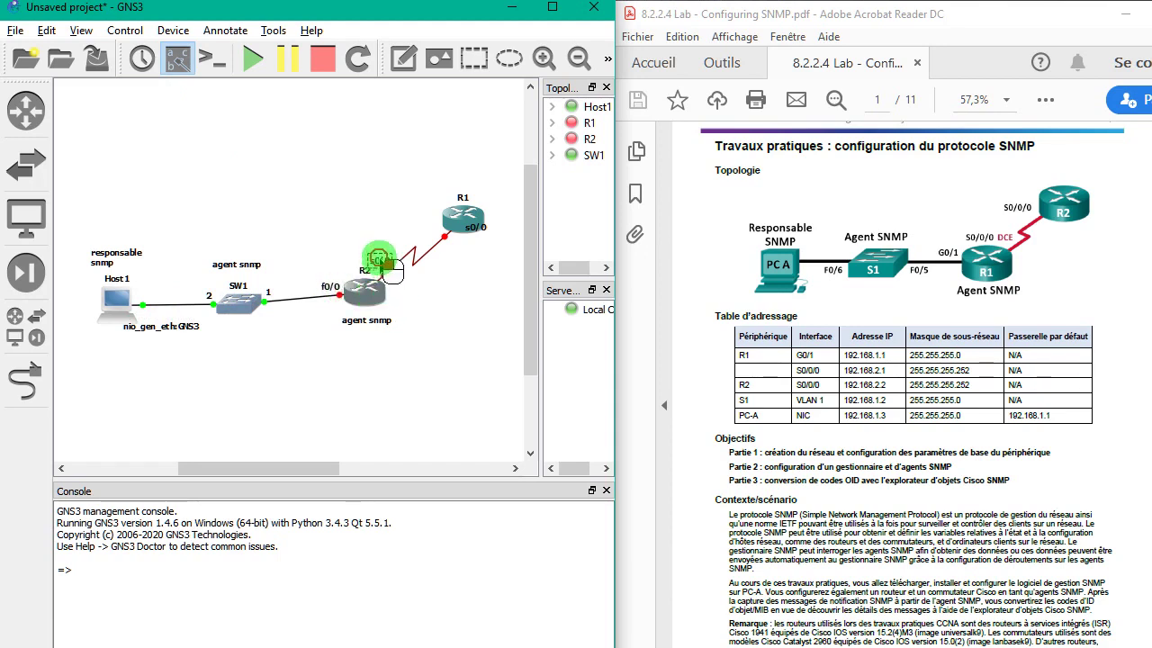
pyautogui.moveTo(475, 228); pyautogui.dragTo(462, 241)
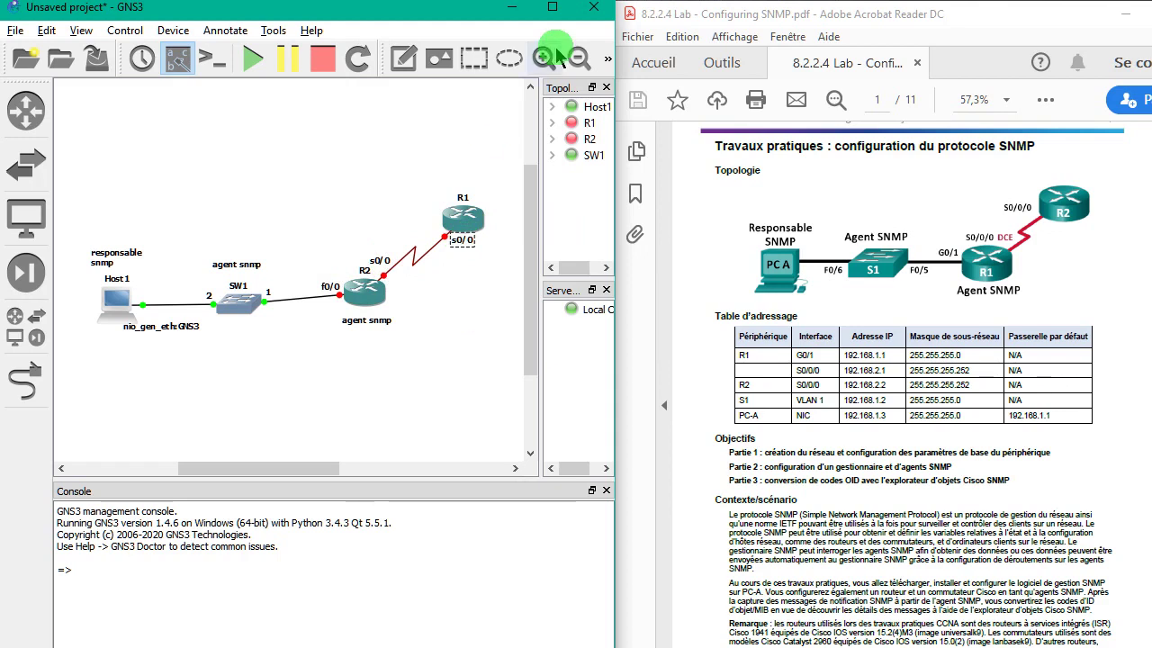
pyautogui.click(552, 6)
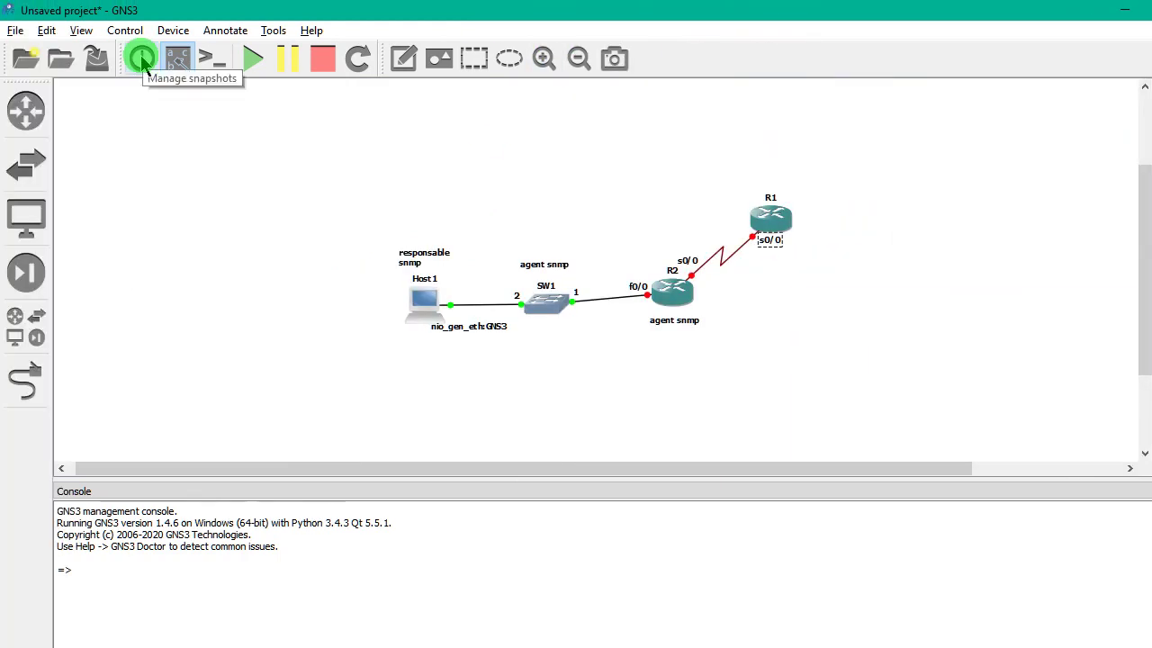
pyautogui.hotkey('alt', 'Tab')
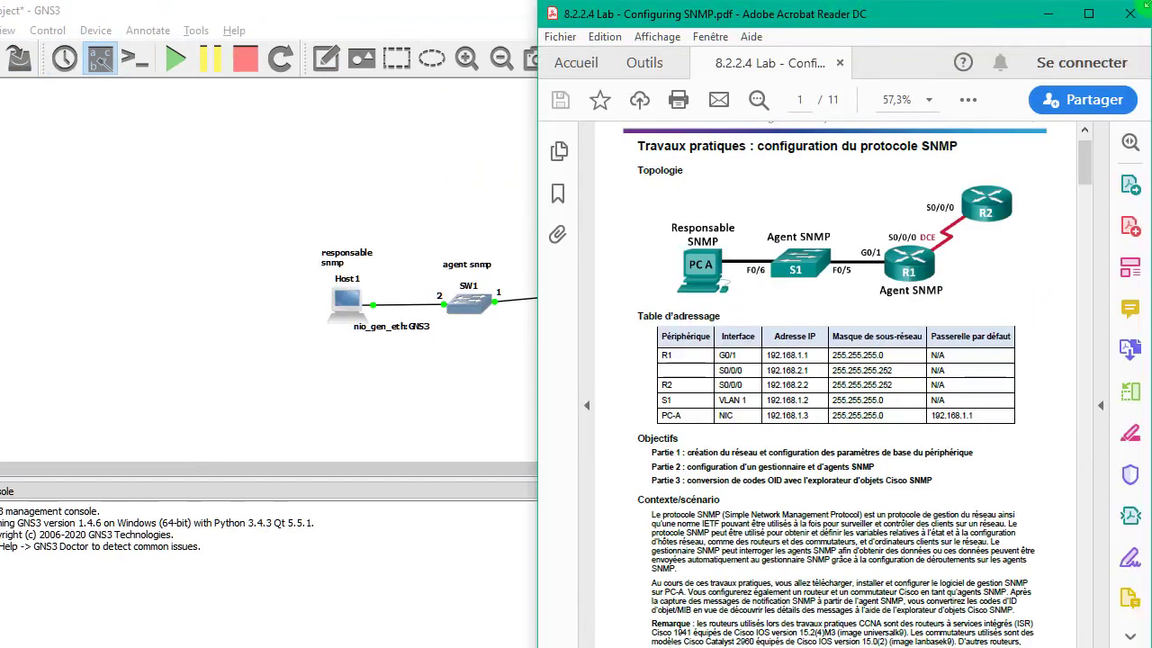
# - Scroll the lab PDF to page 2's Étapes 1–4 and restore Acrobat to half screen
pyautogui.click(1084, 11)
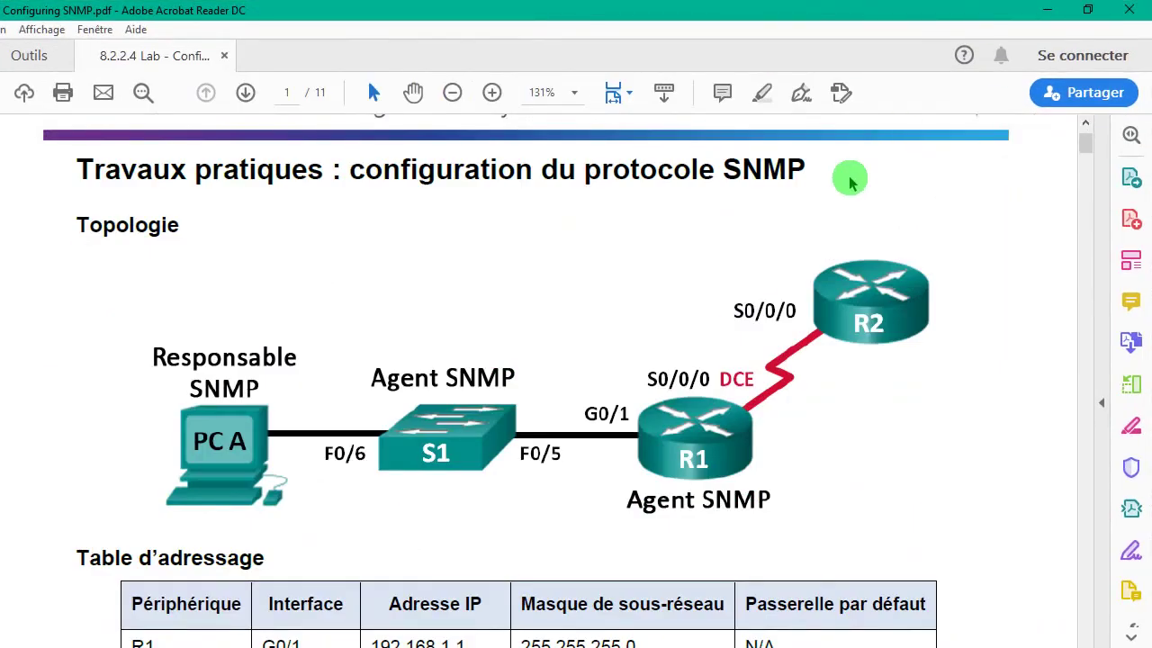
pyautogui.scroll(-2, 849, 180)
pyautogui.scroll(-15, 849, 180)
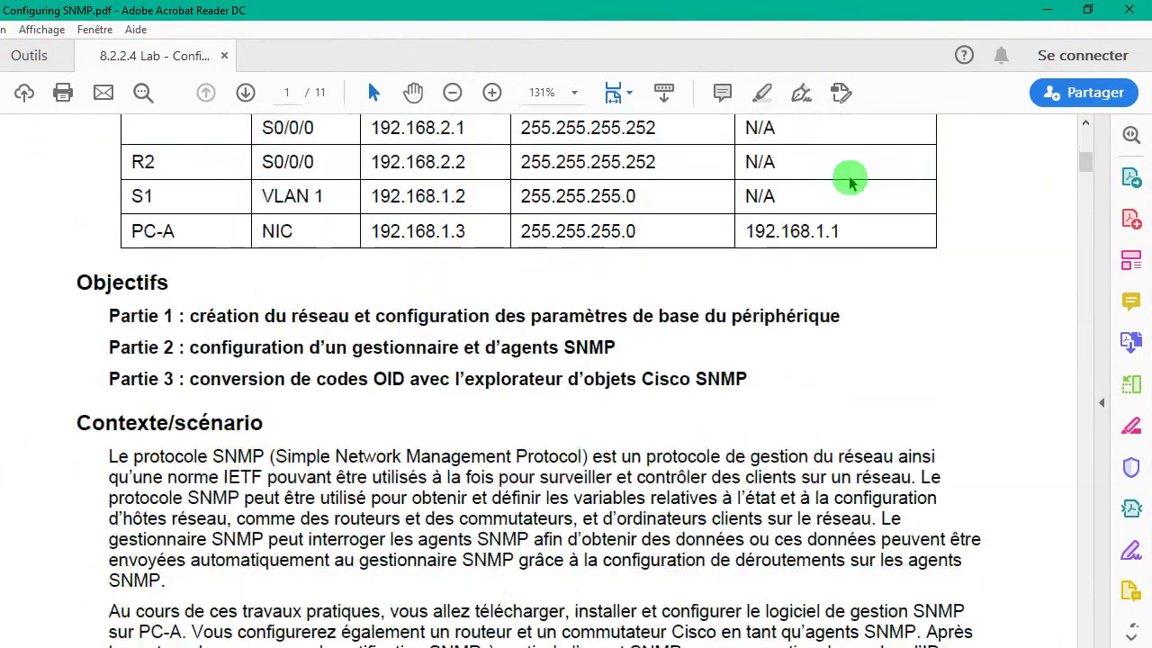
pyautogui.scroll(-5, 849, 176)
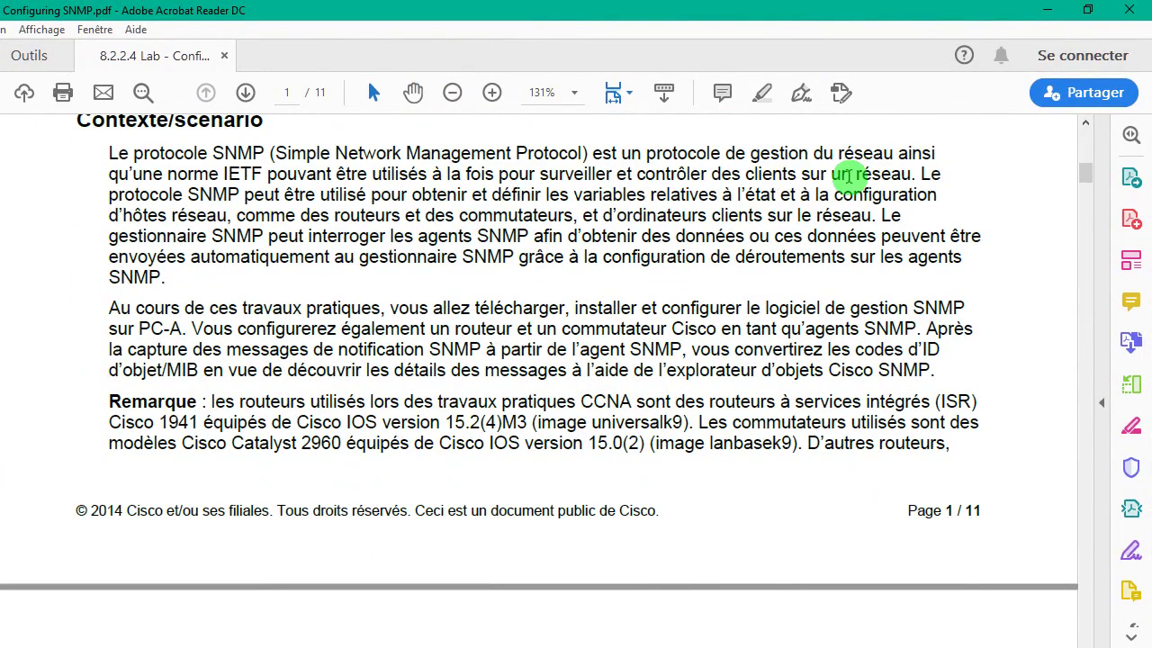
pyautogui.scroll(-15, 849, 177)
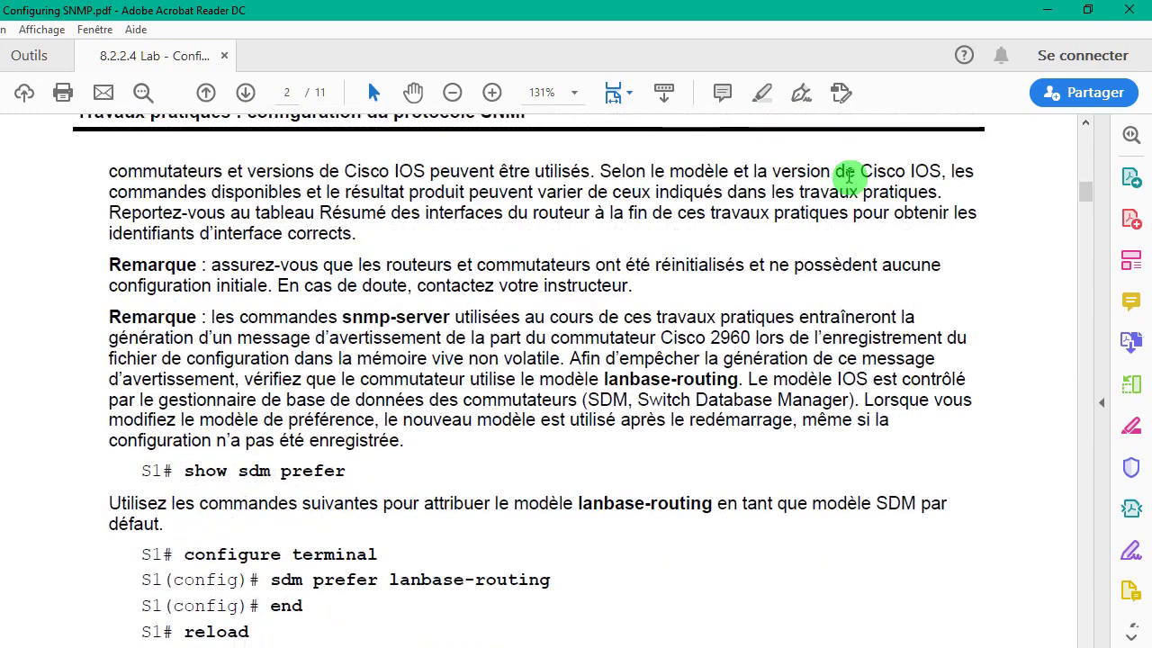
pyautogui.scroll(-12, 848, 176)
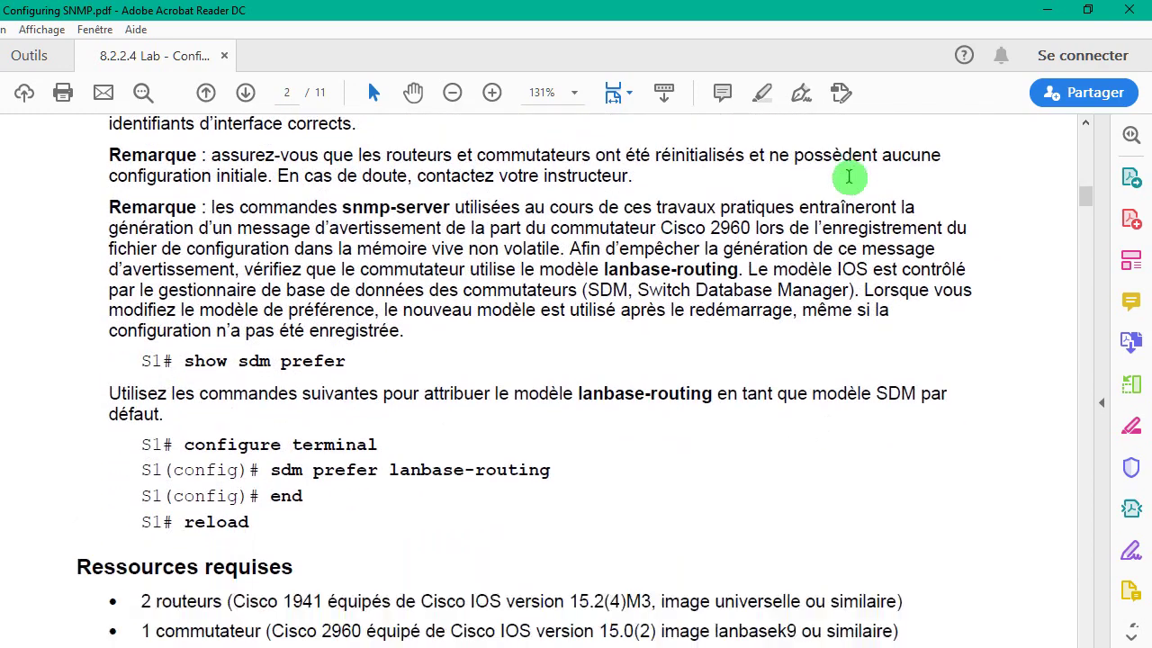
pyautogui.scroll(-9, 848, 176)
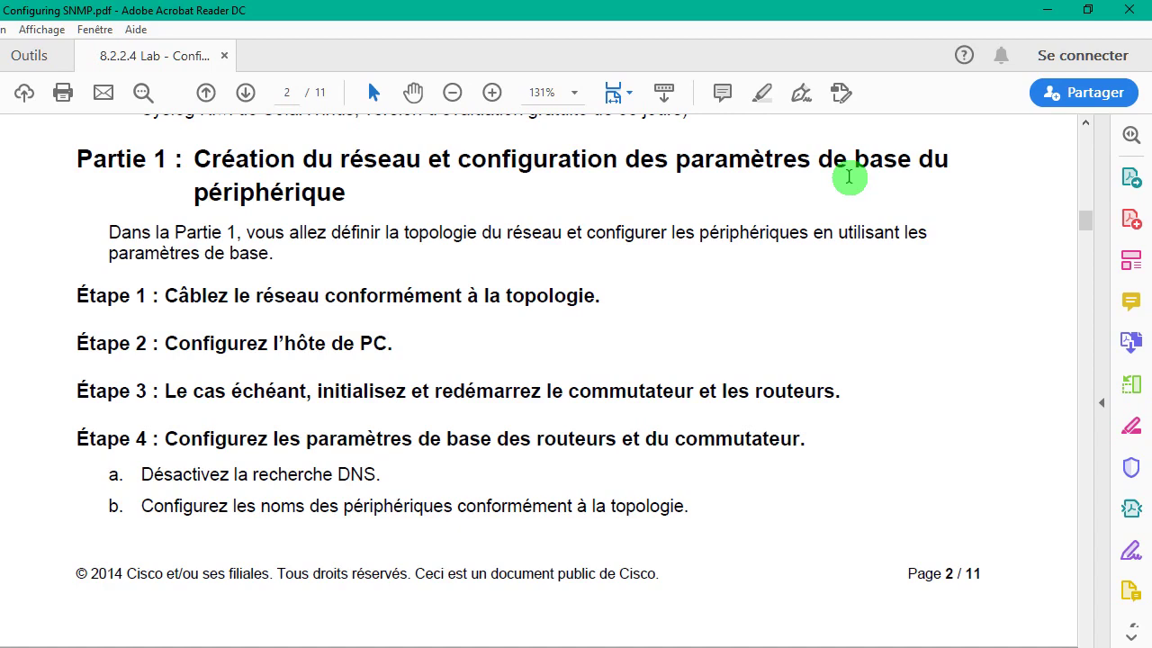
pyautogui.scroll(-4, 849, 177)
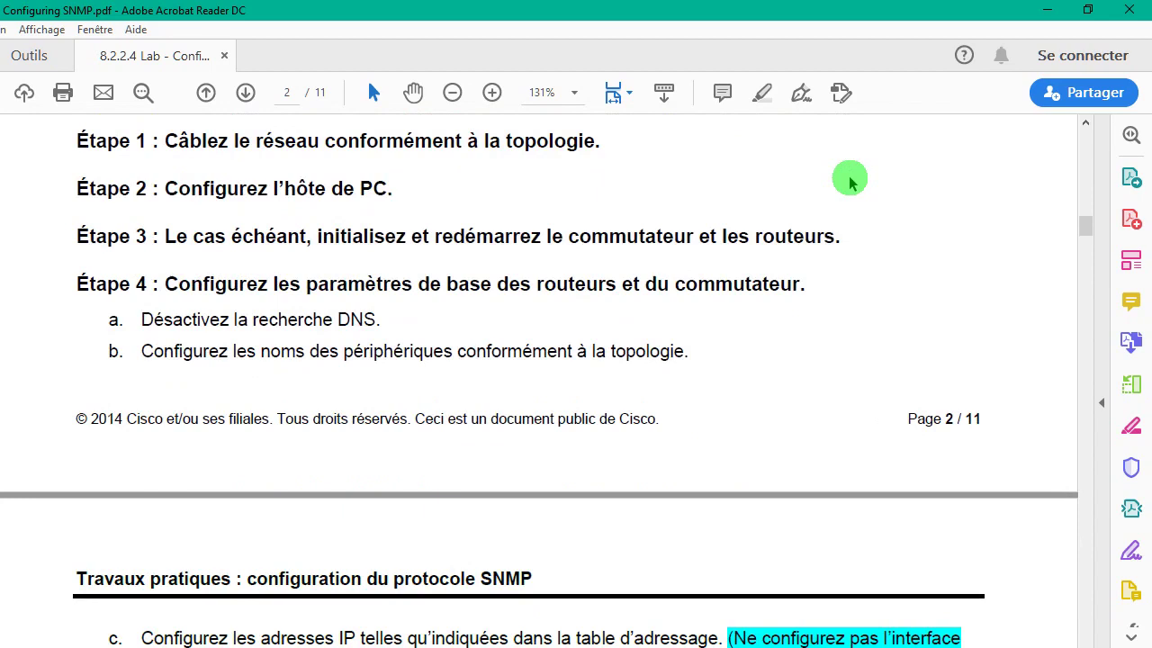
pyautogui.scroll(-2, 849, 180)
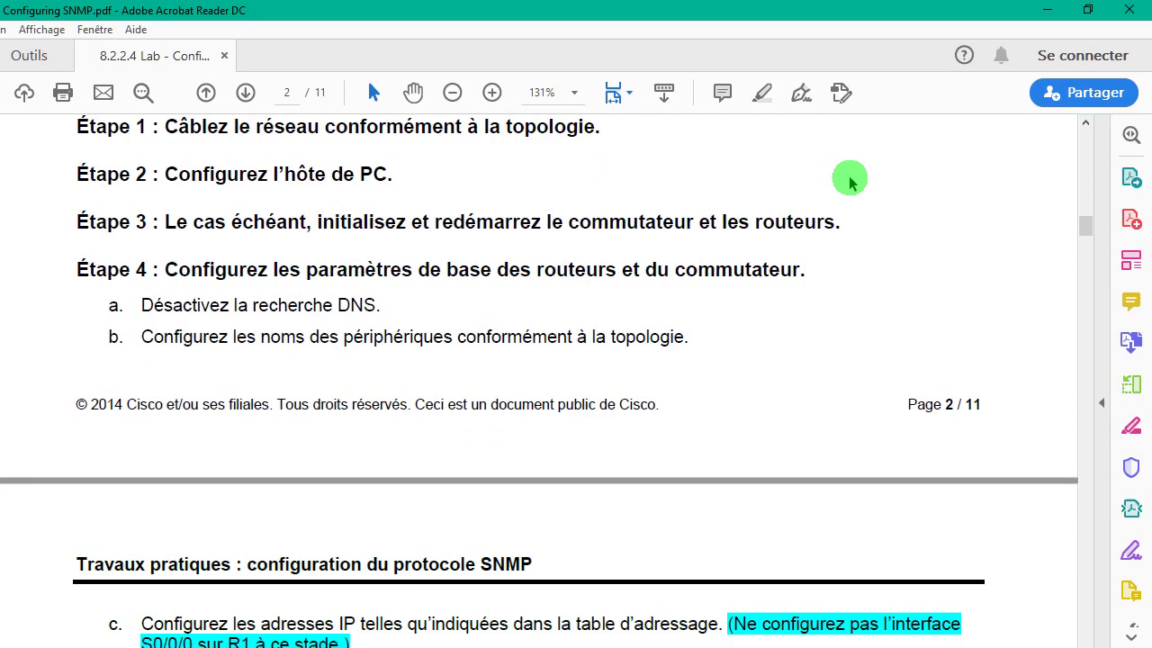
pyautogui.scroll(2, 849, 177)
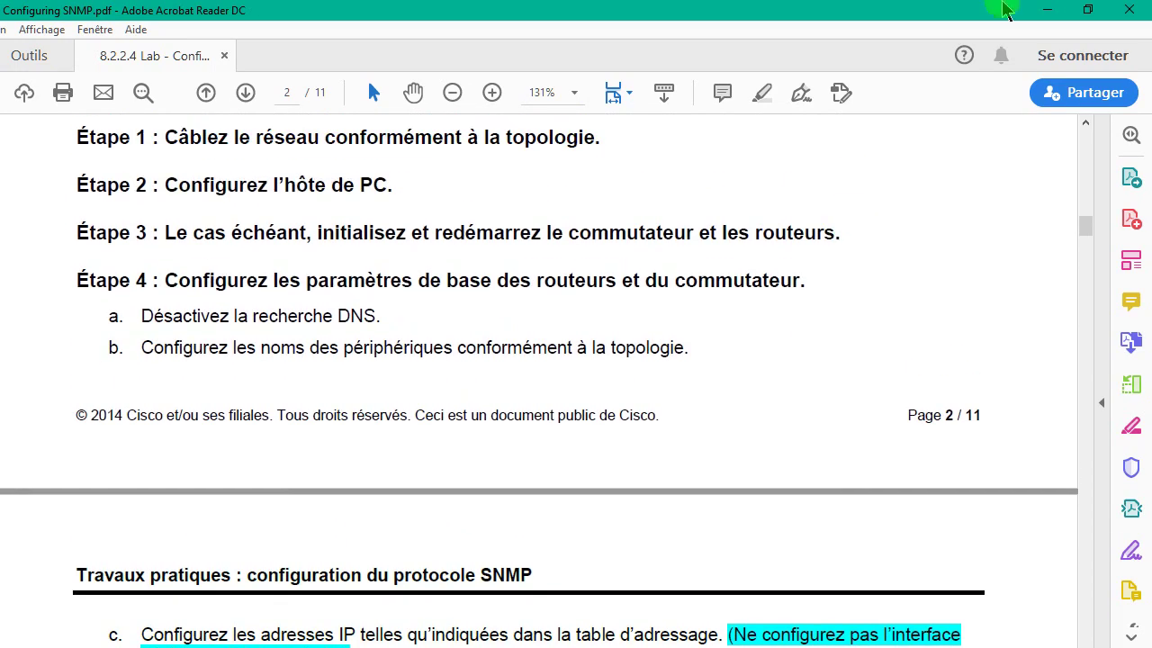
pyautogui.doubleClick(962, 8)
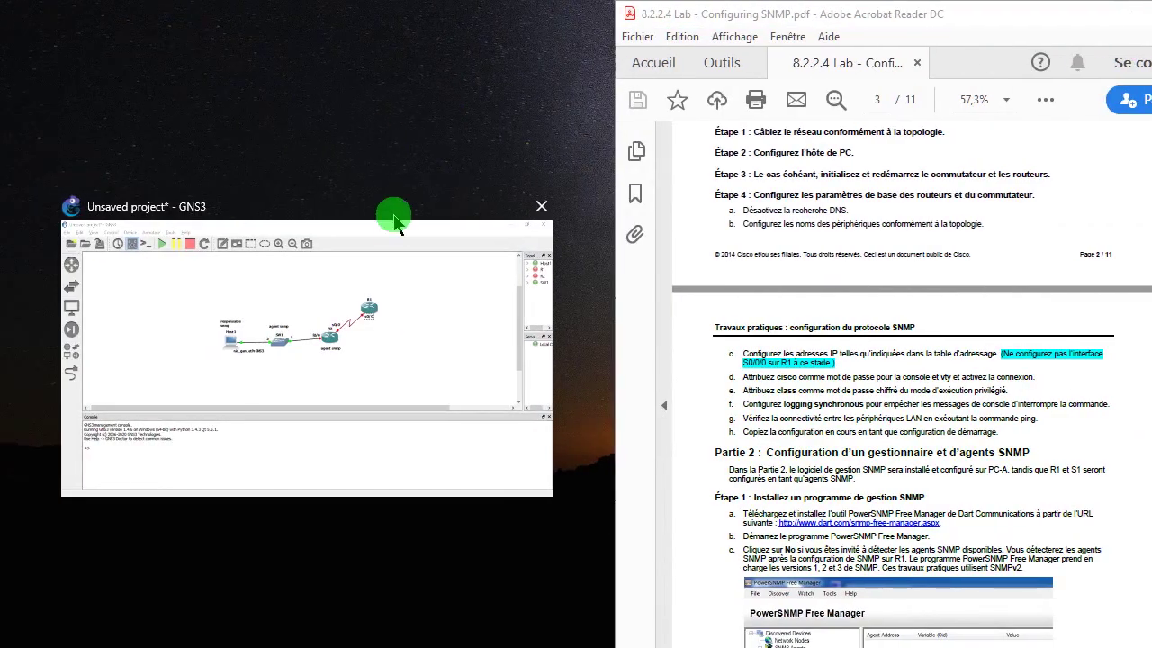
# - Place GNS3 beside the lab PDF, start all four devices, and open consoles for R1 and R2
pyautogui.click(396, 225)
pyautogui.click(259, 57)
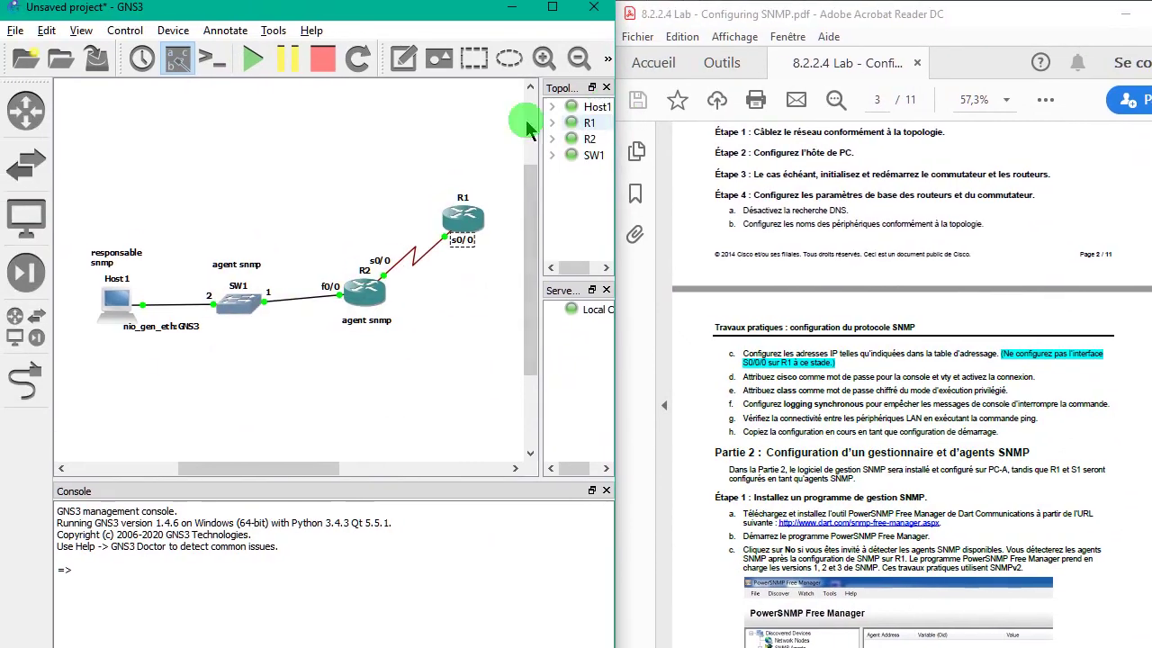
pyautogui.click(220, 70)
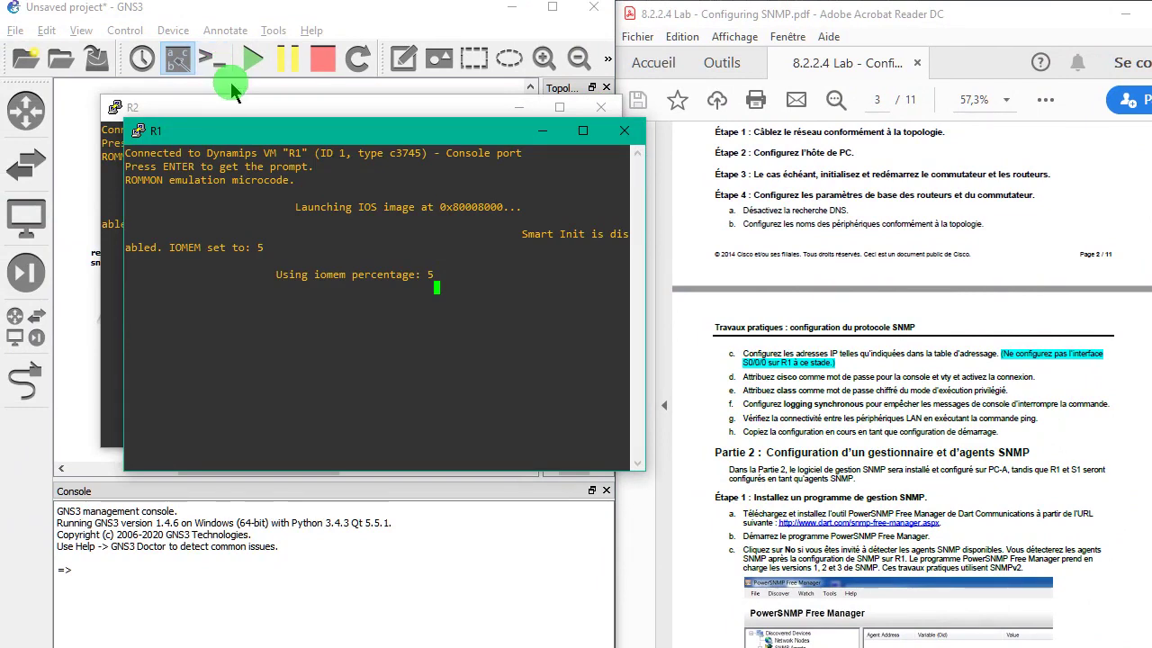
pyautogui.moveTo(272, 134); pyautogui.dragTo(239, 260)
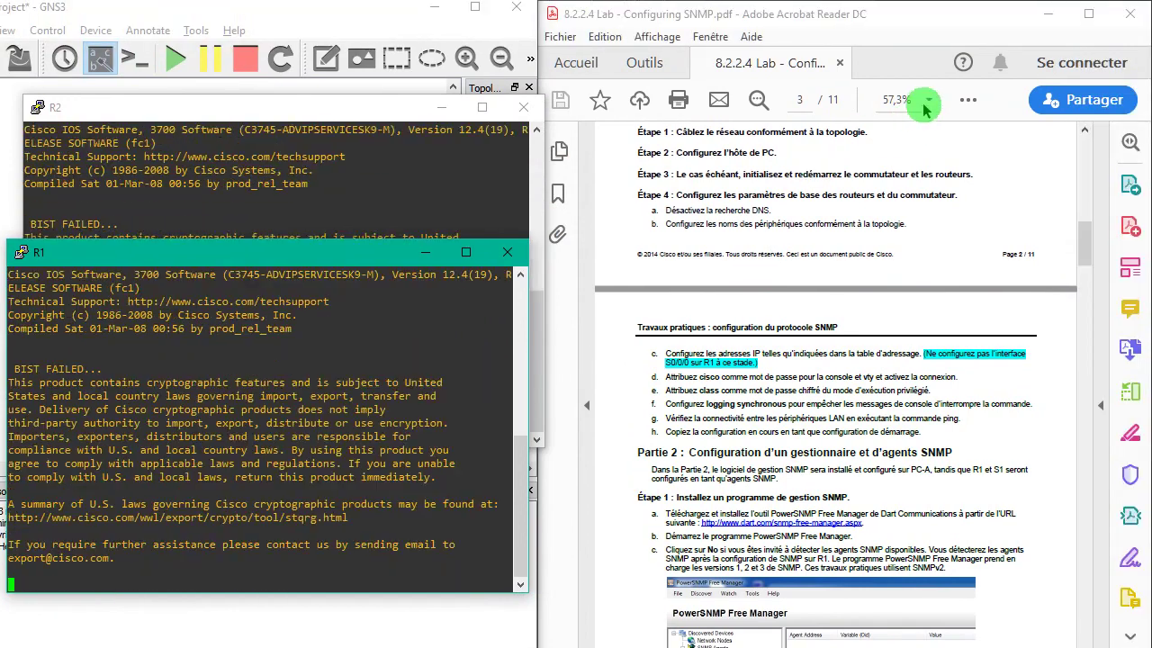
# - Set the lab PDF zoom to 100% and scroll it sideways while R1 boots to R1#
pyautogui.click(1008, 57)
pyautogui.click(929, 100)
pyautogui.click(921, 219)
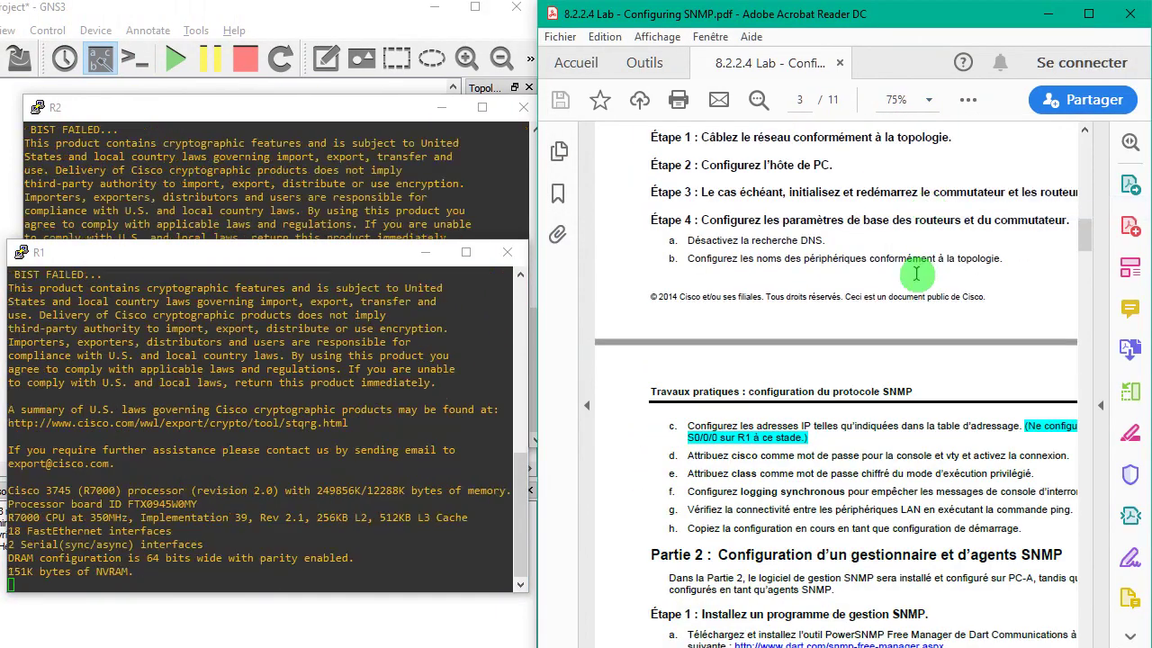
pyautogui.click(930, 100)
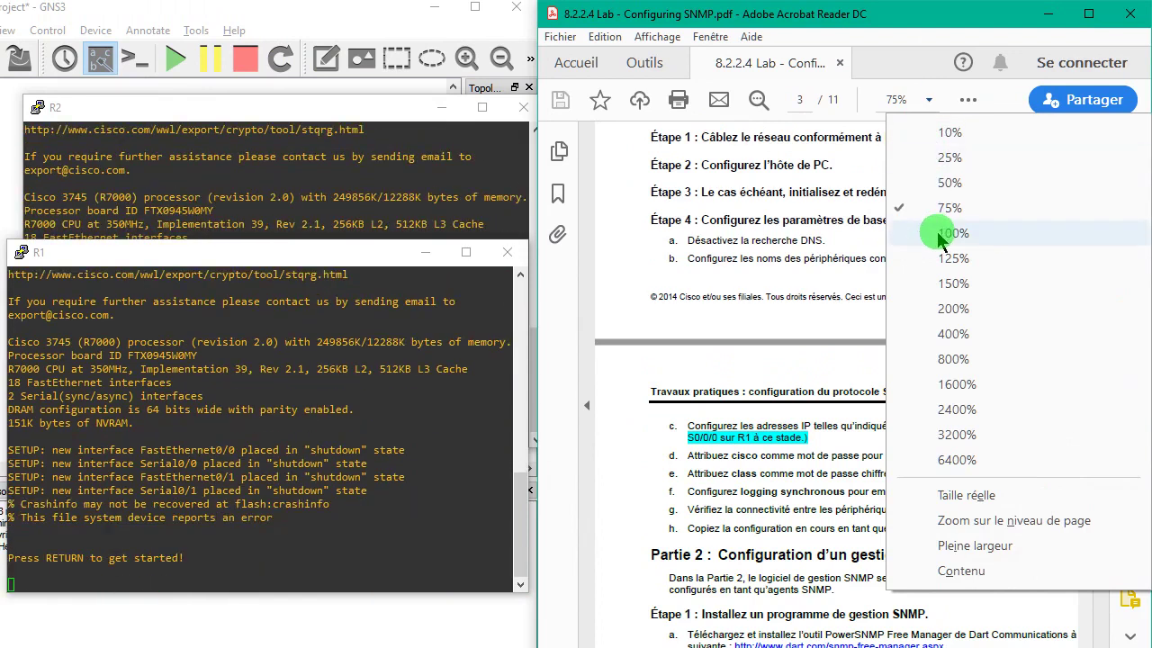
pyautogui.click(936, 231)
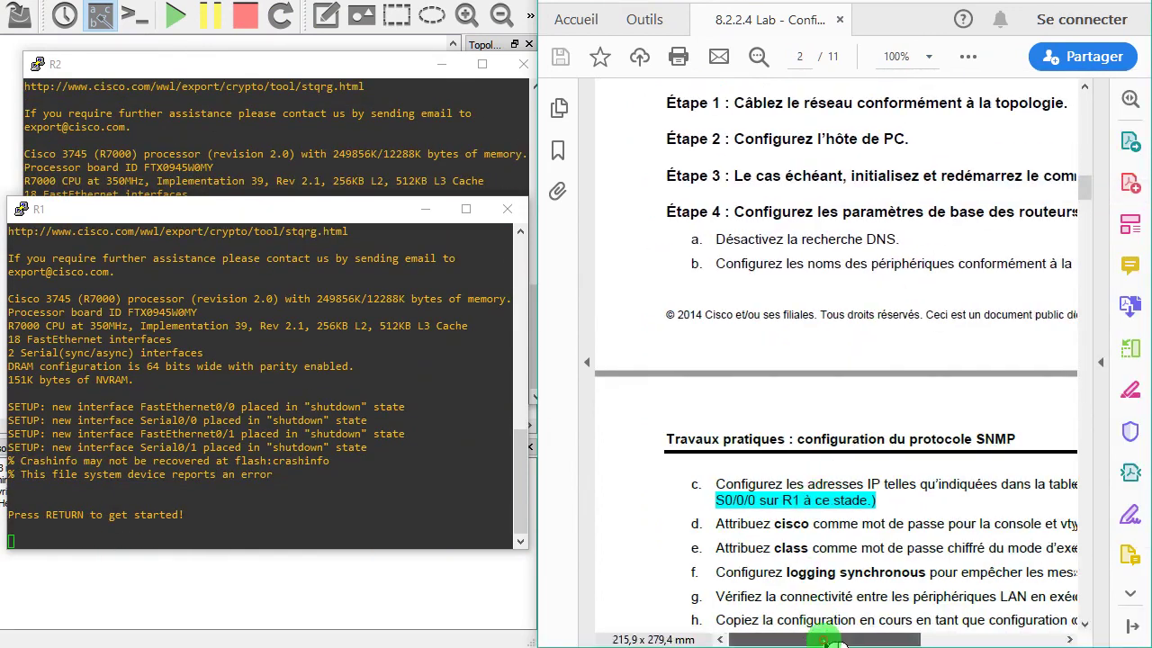
pyautogui.moveTo(823, 640); pyautogui.dragTo(846, 640)
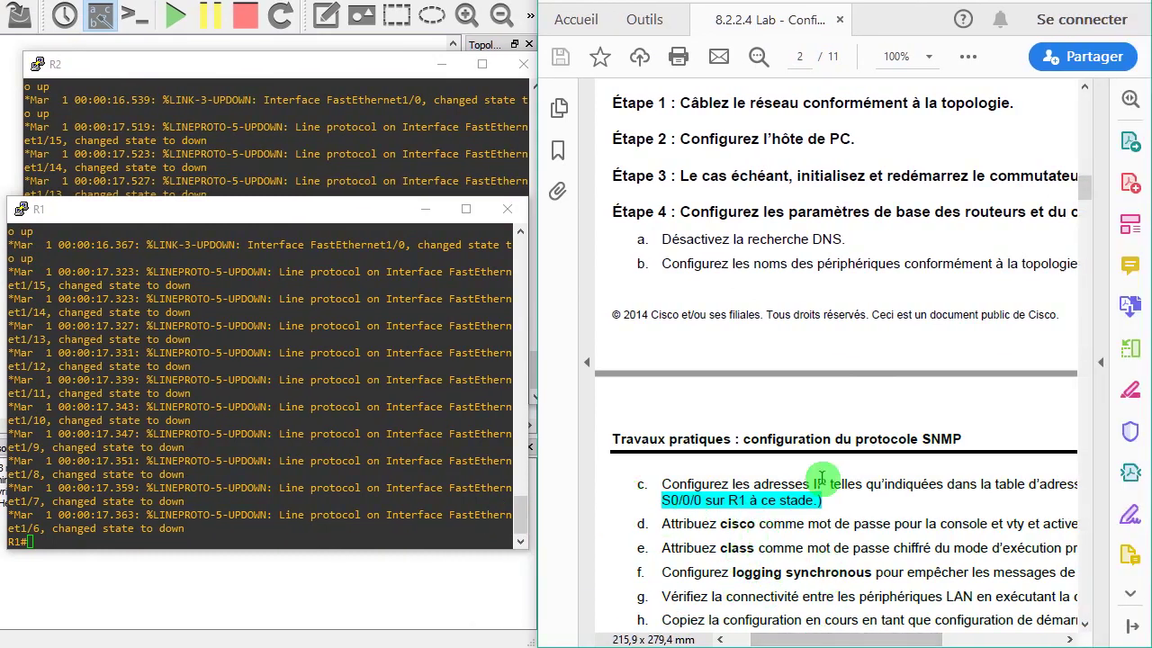
pyautogui.moveTo(845, 639)
pyautogui.mouseDown()
pyautogui.moveTo(909, 641)
pyautogui.moveTo(832, 643)
pyautogui.mouseUp()
# - Enter global configuration mode on R1 with conf t
pyautogui.click(360, 532)
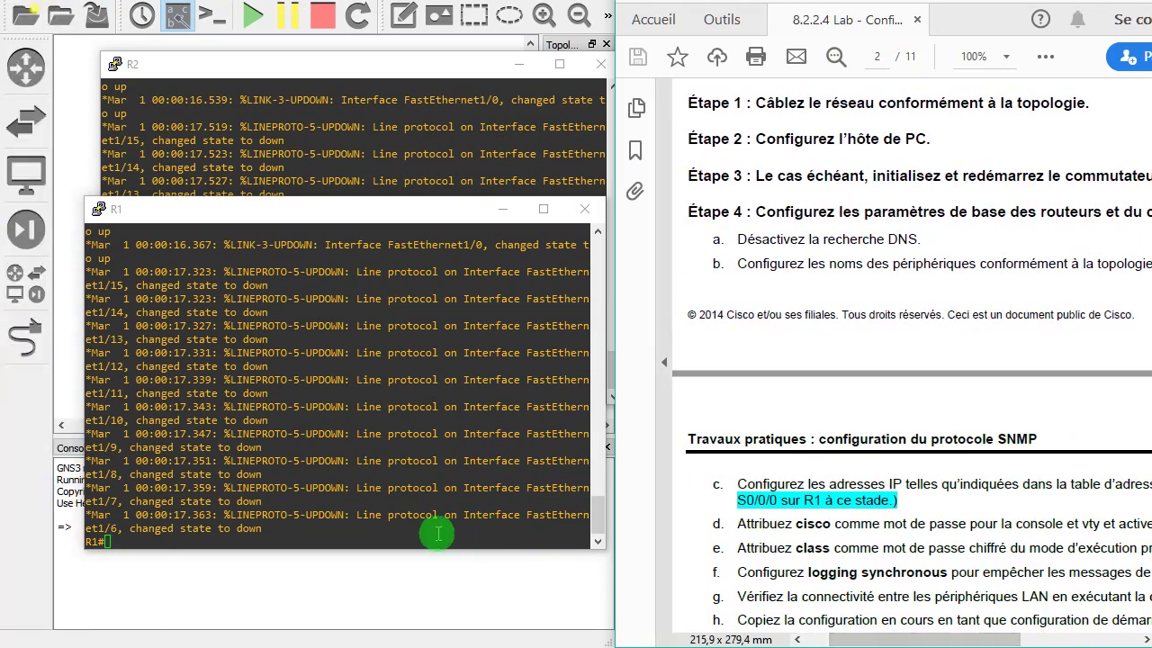
pyautogui.press('Return')
pyautogui.press('Return')
pyautogui.press('Return')
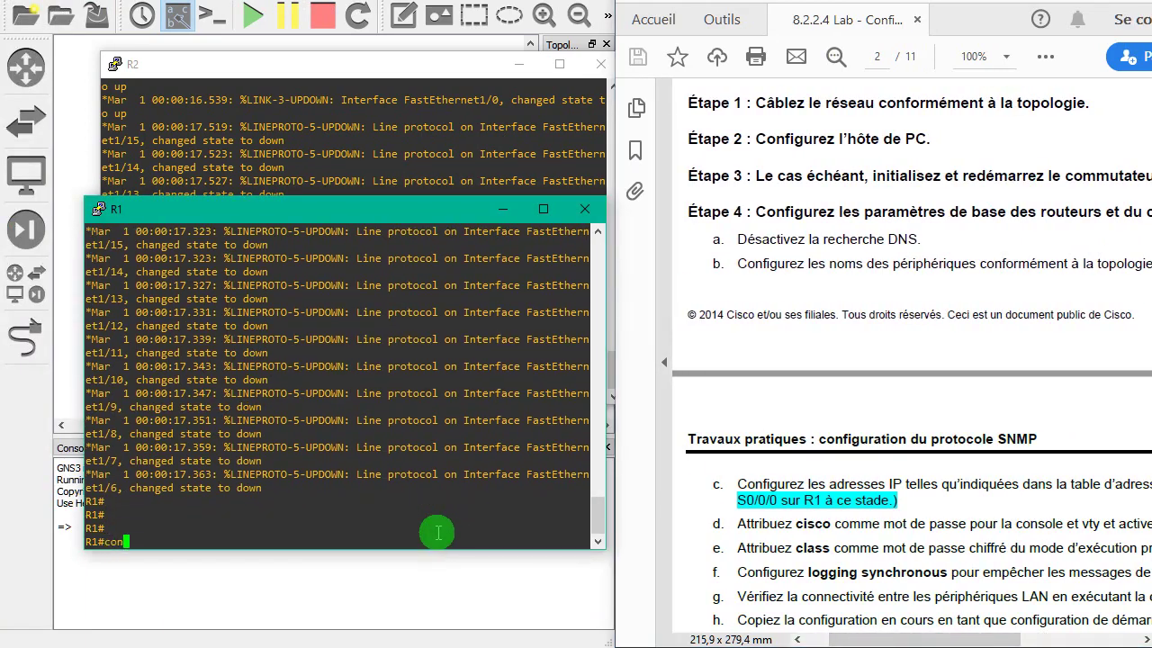
pyautogui.press('Return')
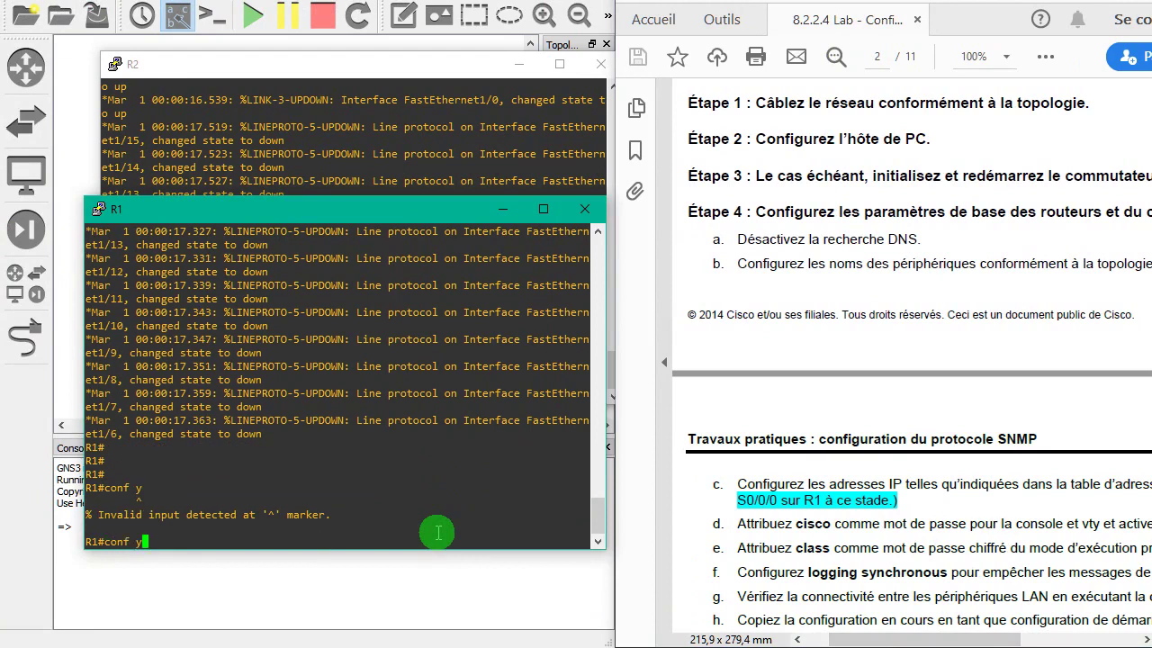
pyautogui.write('conf t')
pyautogui.press('Return')
pyautogui.press('Return')
pyautogui.press('Return')
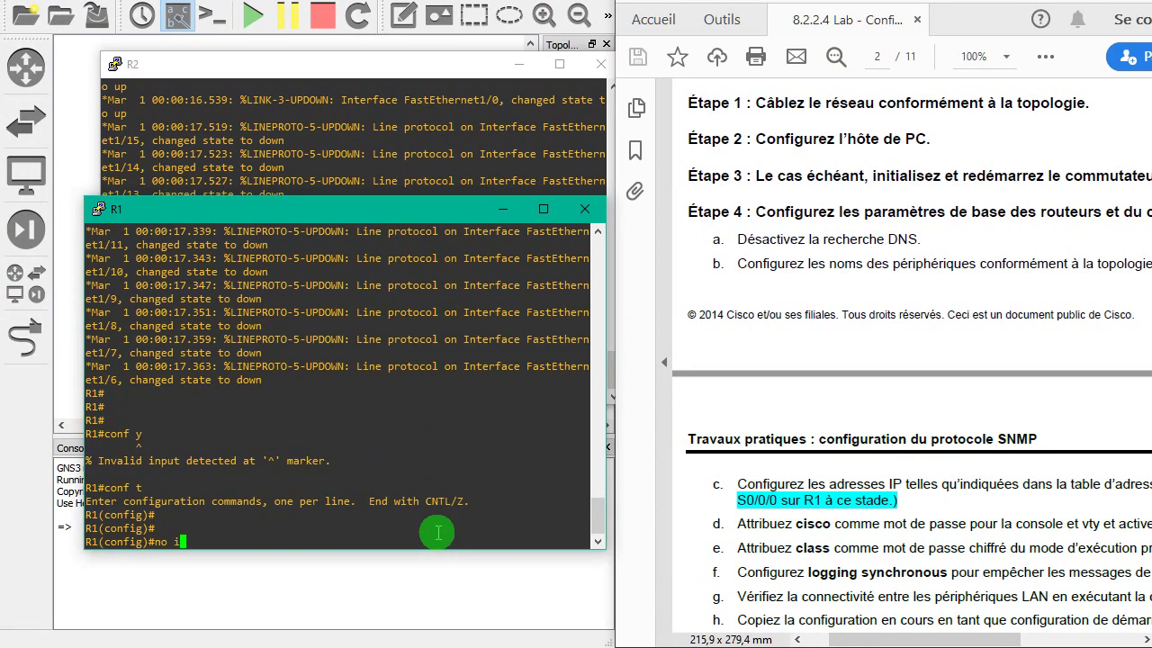
# - Disable DNS lookup on R1 with 'no ip domain lookup'
pyautogui.write('no ip dom')
pyautogui.press('Tab')
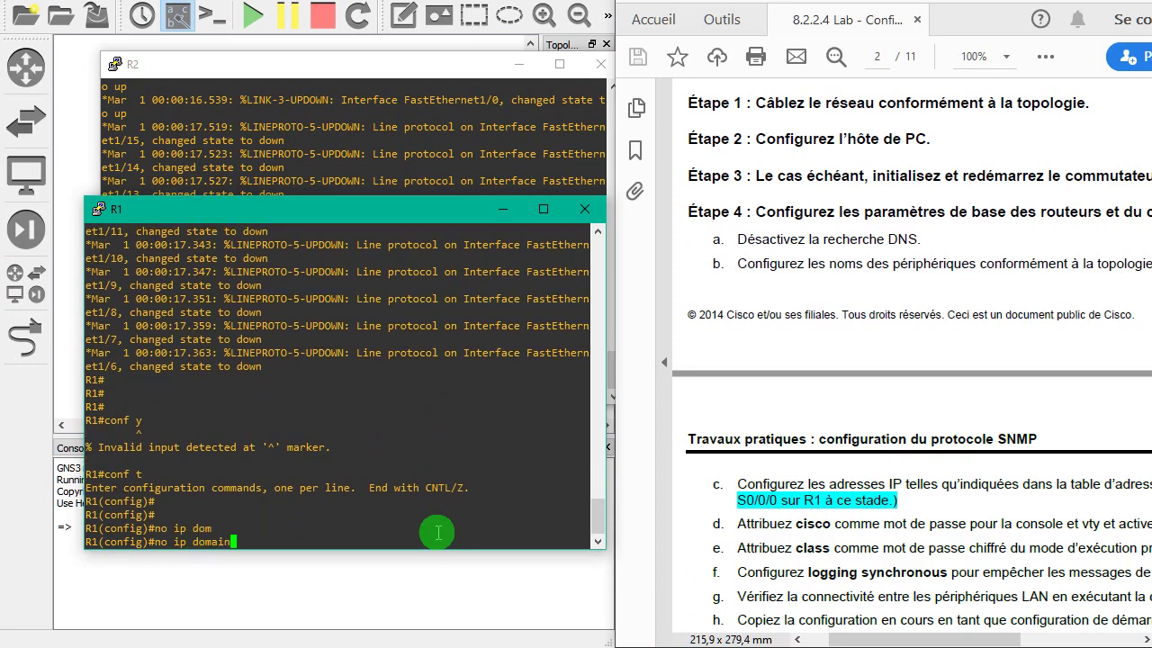
pyautogui.write('l')
pyautogui.press('Return')
pyautogui.write('no')
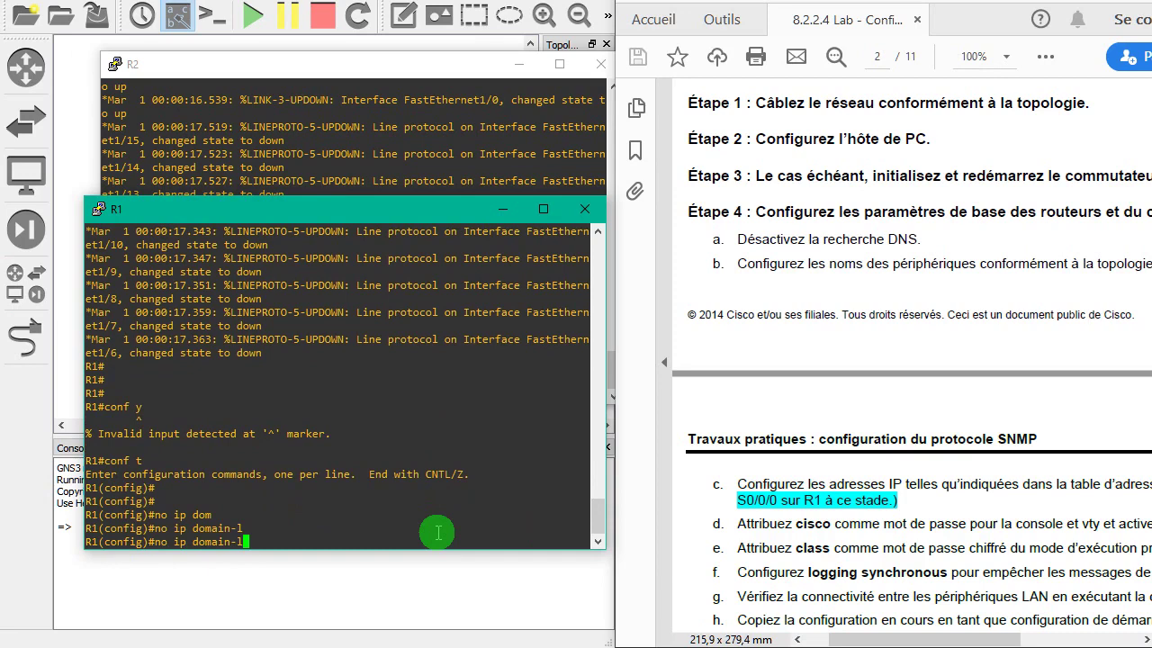
pyautogui.write('oo')
pyautogui.press('Tab')
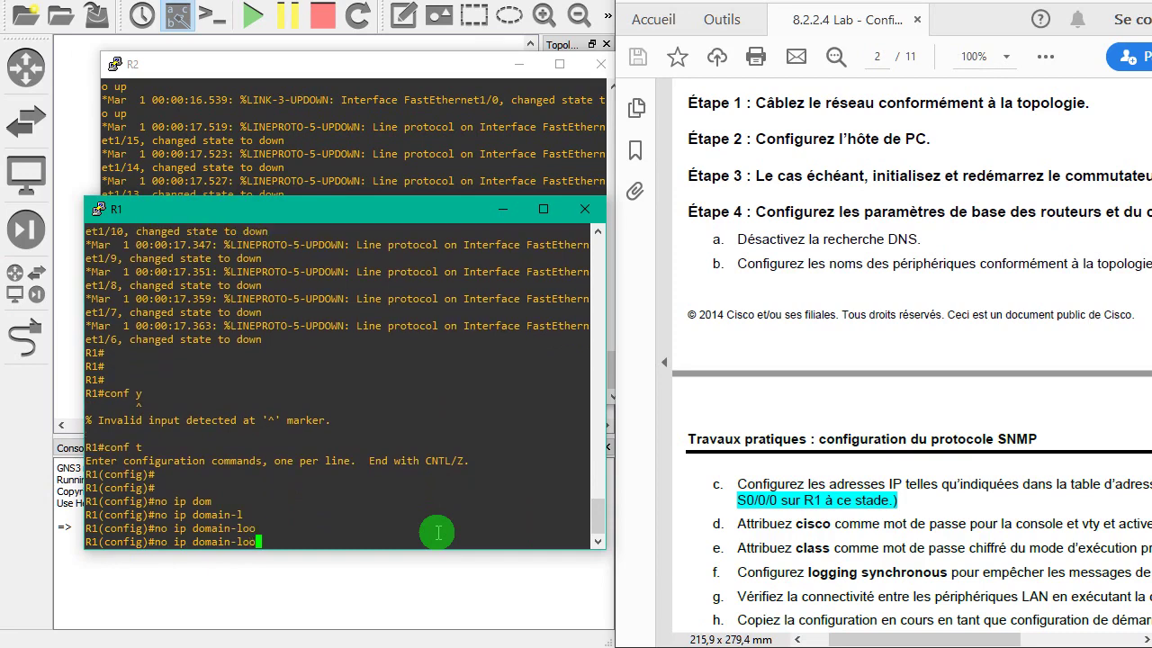
pyautogui.write('k')
pyautogui.press('Tab')
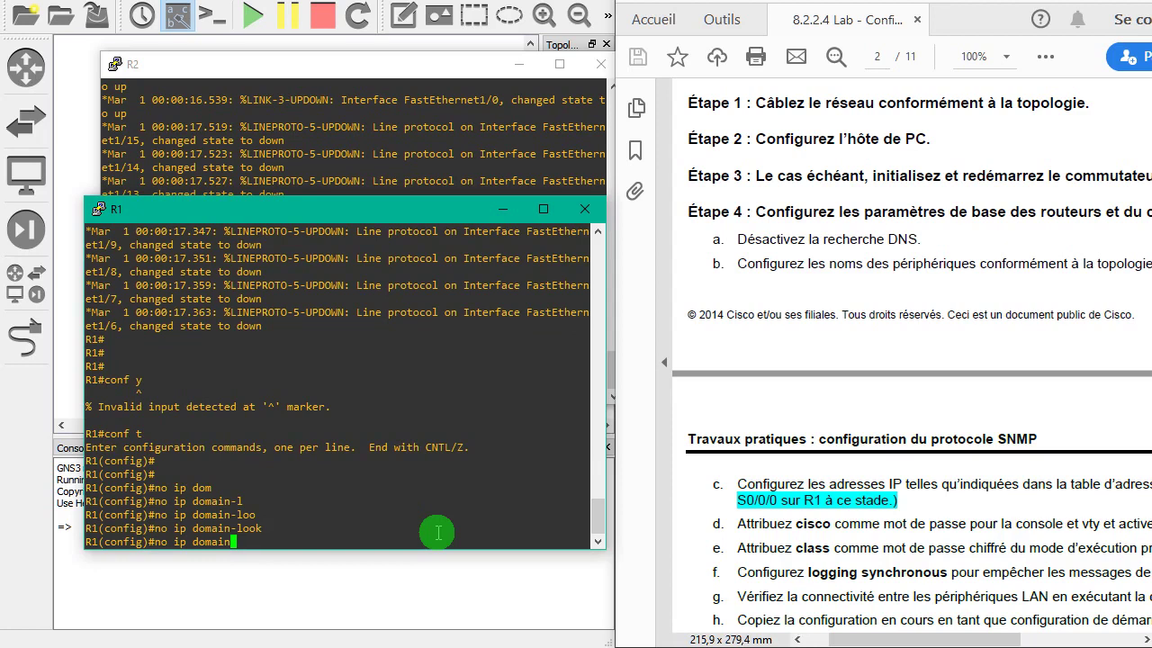
pyautogui.write('?')
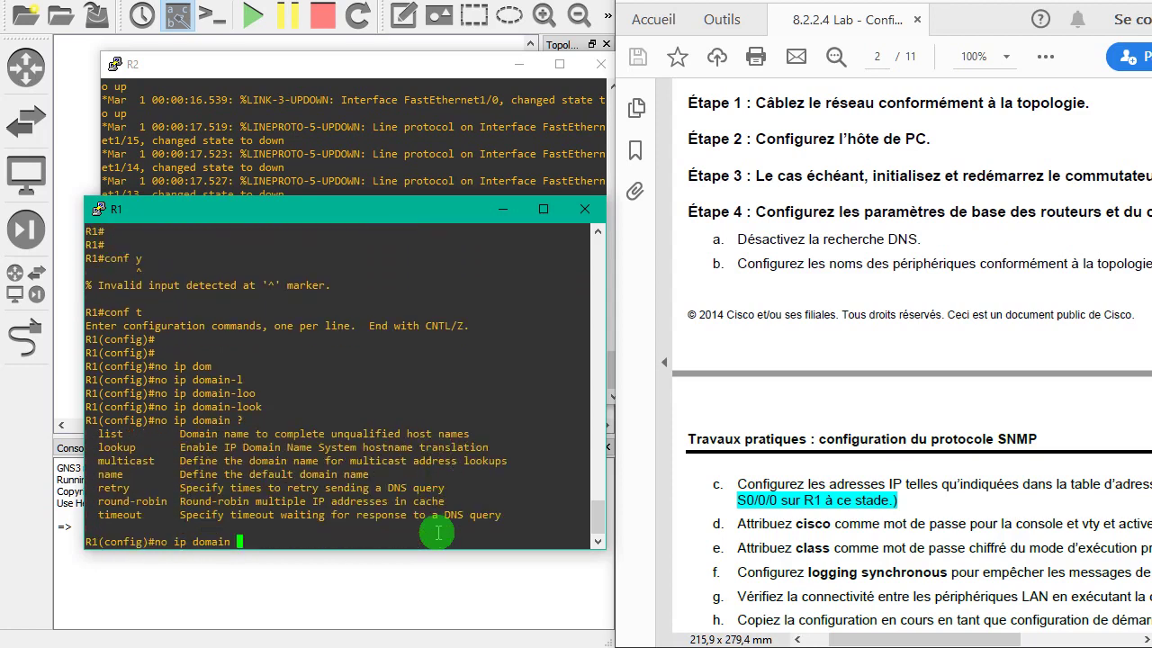
pyautogui.write('lo')
pyautogui.press('Tab')
pyautogui.press('Return')
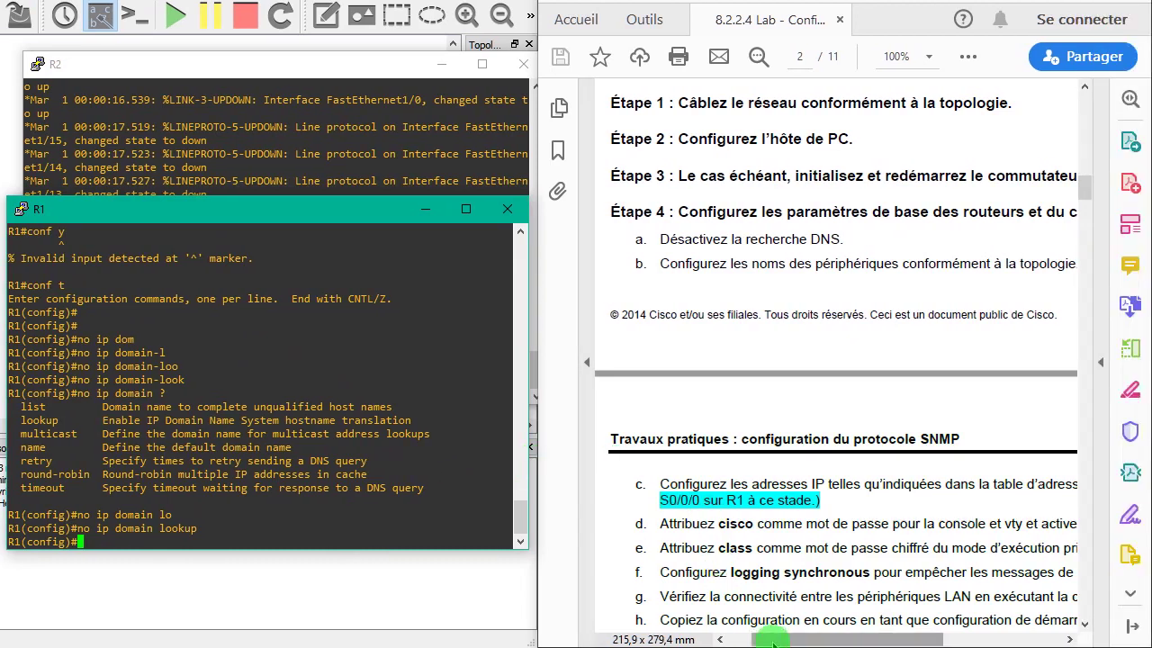
# - Scroll the lab PDF to show the topology and addressing table
pyautogui.moveTo(846, 641); pyautogui.dragTo(872, 641)
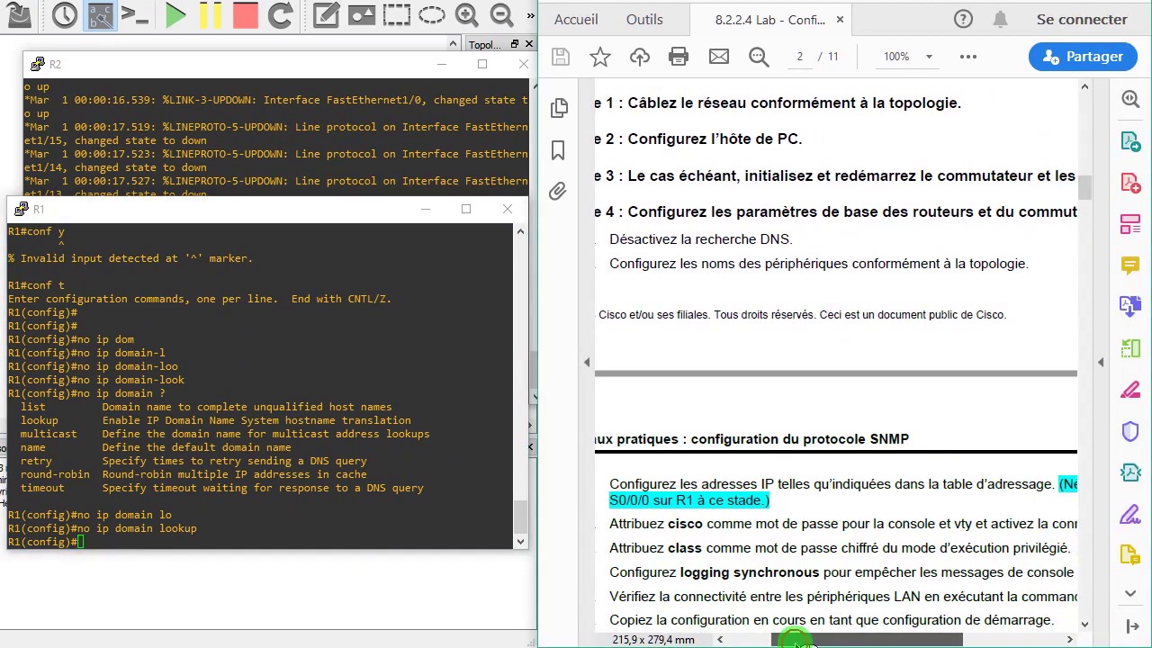
pyautogui.moveTo(796, 641); pyautogui.dragTo(782, 641)
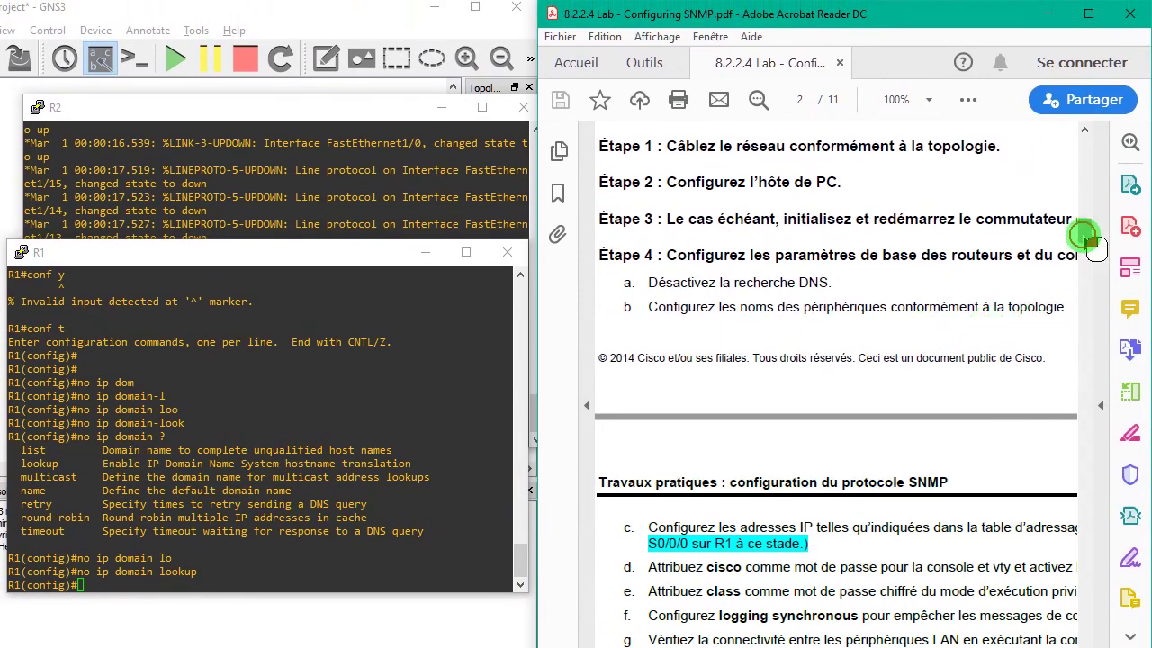
pyautogui.moveTo(1085, 236); pyautogui.dragTo(1088, 162)
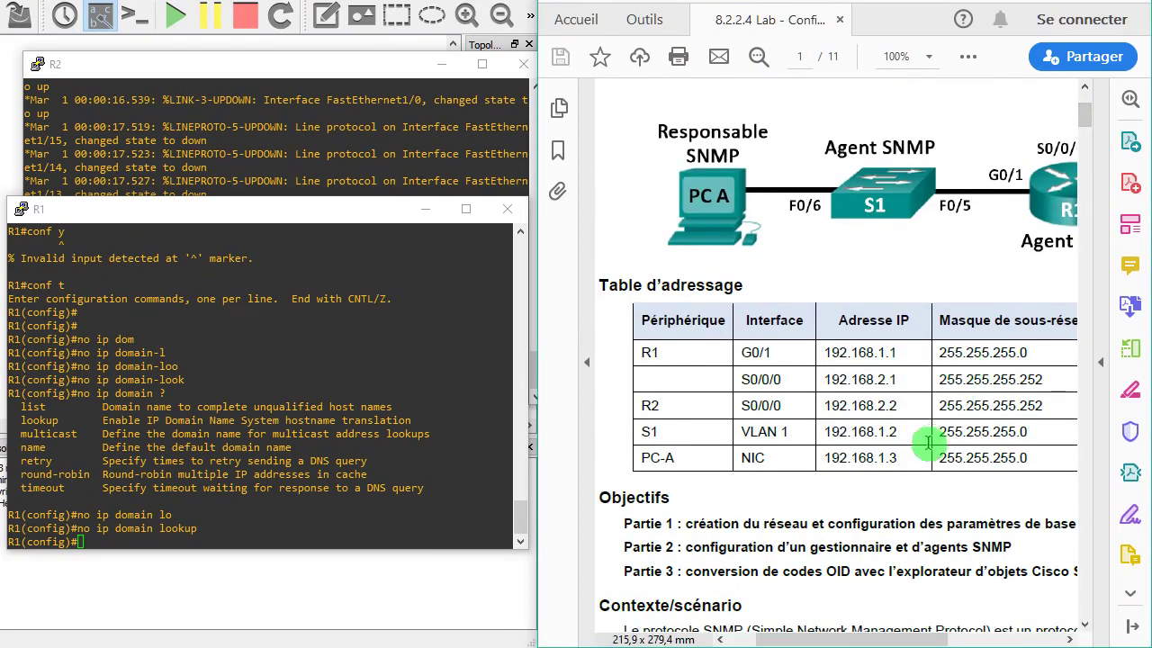
pyautogui.moveTo(862, 639); pyautogui.dragTo(943, 641)
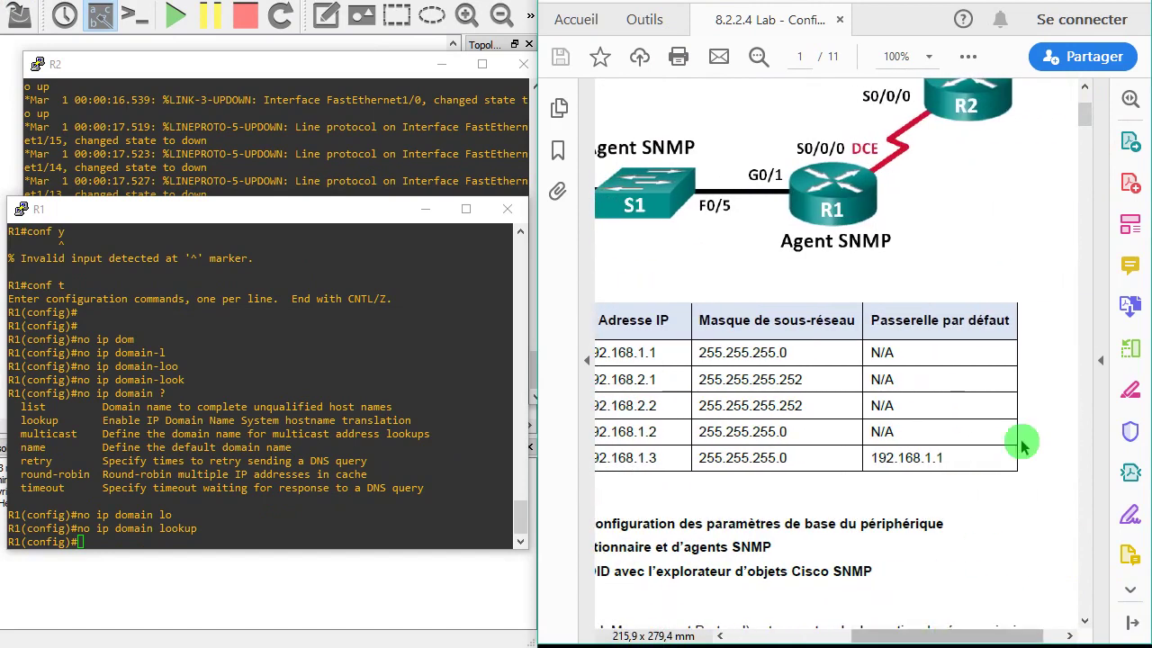
pyautogui.scroll(3, 1089, 160)
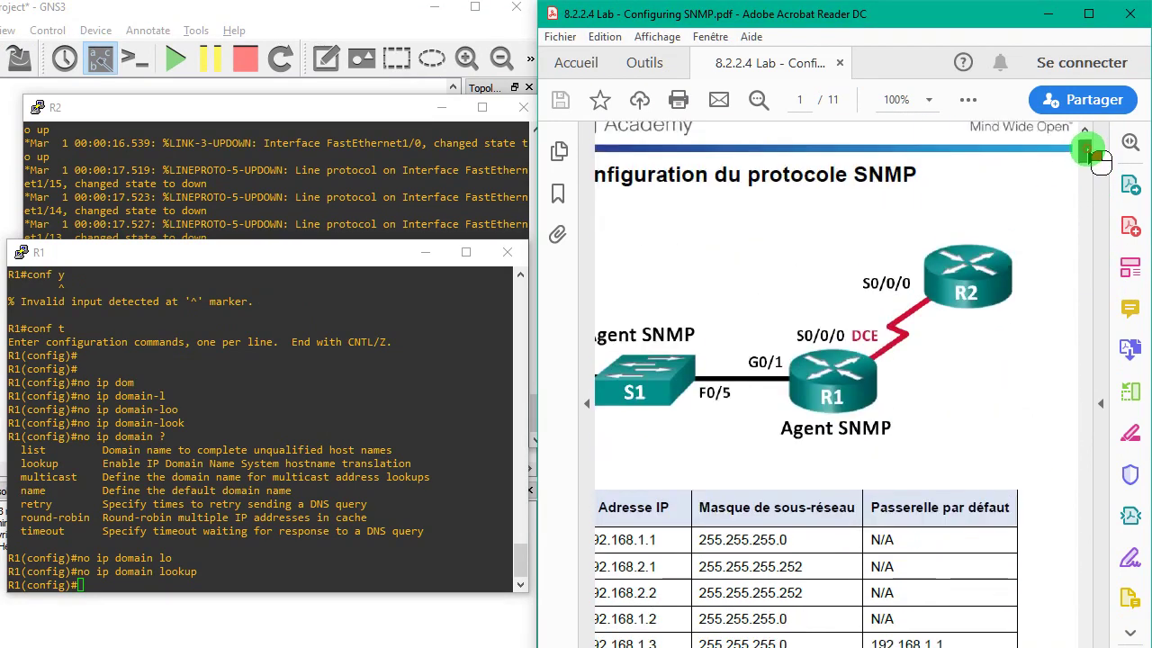
pyautogui.moveTo(1088, 150); pyautogui.dragTo(1087, 157)
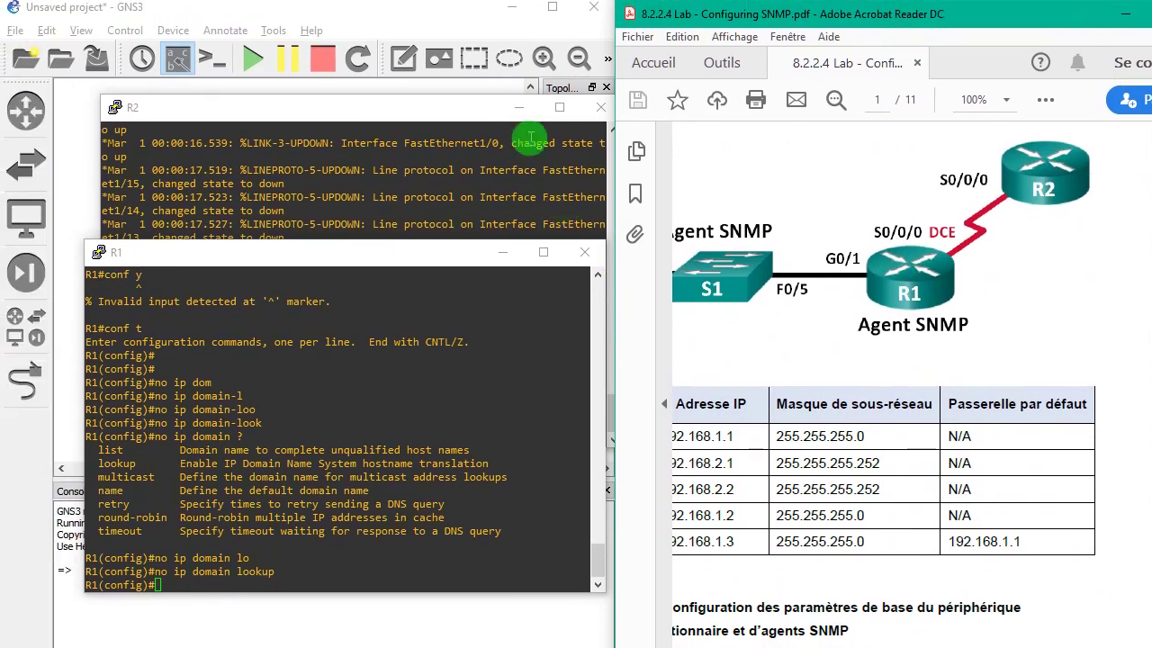
# - Rearrange the R1 and R2 console windows and bring the R2 console to the front
pyautogui.moveTo(478, 105); pyautogui.dragTo(629, 373)
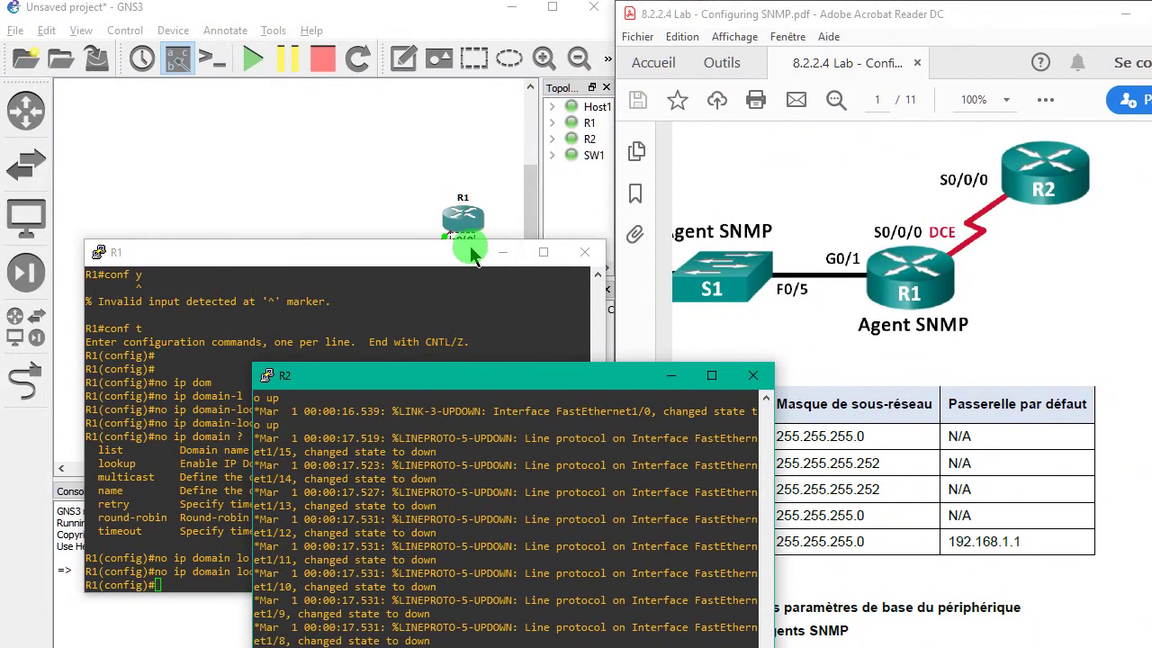
pyautogui.moveTo(474, 259); pyautogui.dragTo(434, 329)
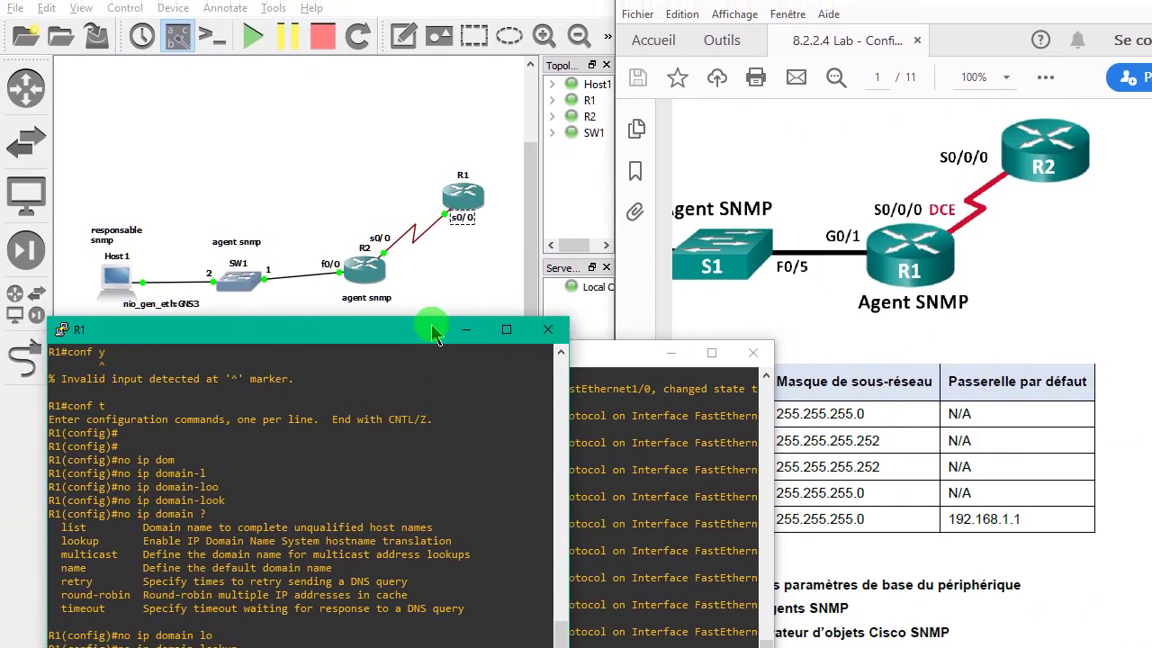
pyautogui.click(365, 243)
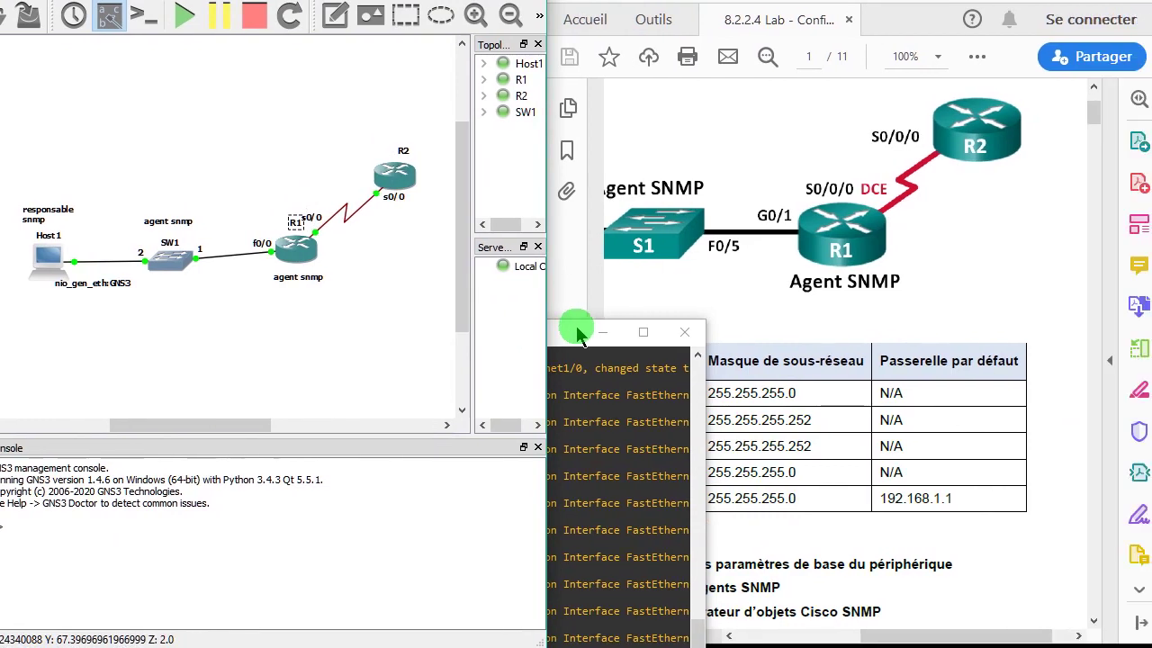
pyautogui.click(643, 388)
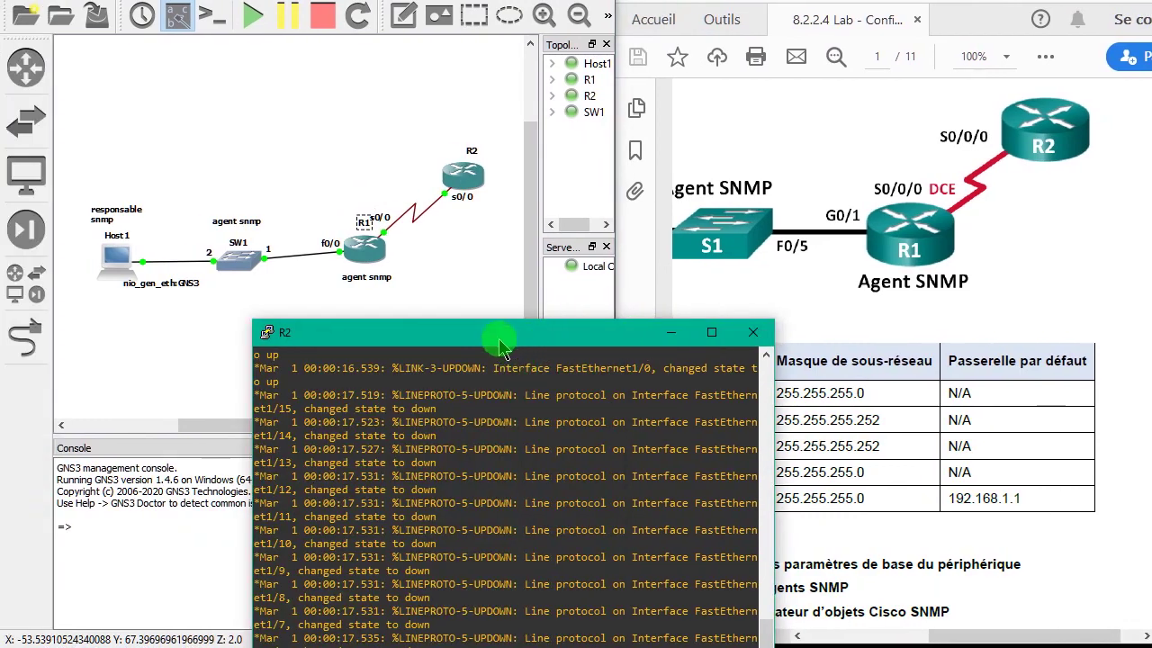
# - On the router in the R2 console, enter global configuration and set hostname R1
pyautogui.moveTo(443, 316); pyautogui.dragTo(334, 271)
pyautogui.moveTo(389, 311); pyautogui.dragTo(388, 299)
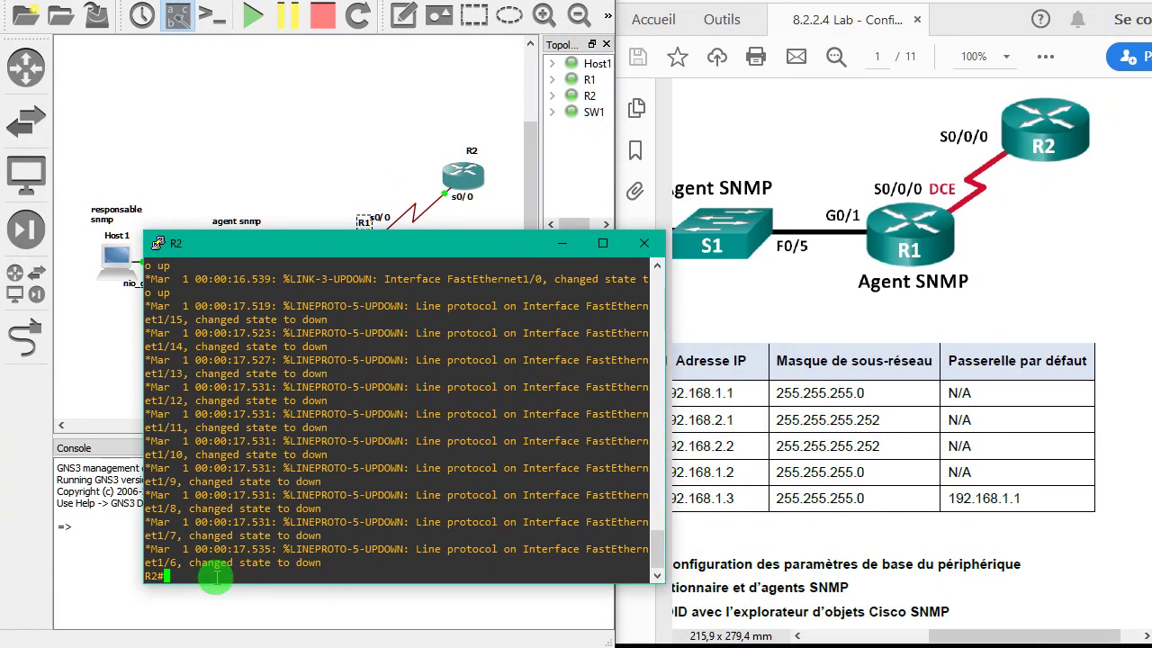
pyautogui.press('Return')
pyautogui.press('Return')
pyautogui.press('Return')
pyautogui.press('Return')
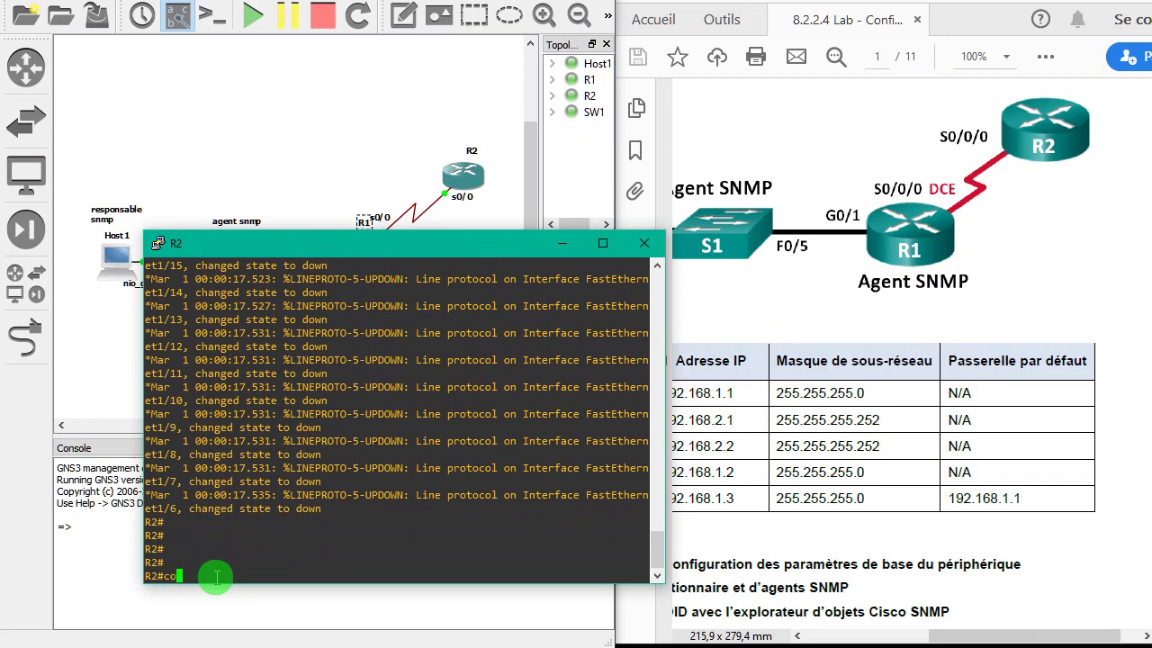
pyautogui.write('conf t')
pyautogui.press('Return')
pyautogui.press('Return')
pyautogui.press('Return')
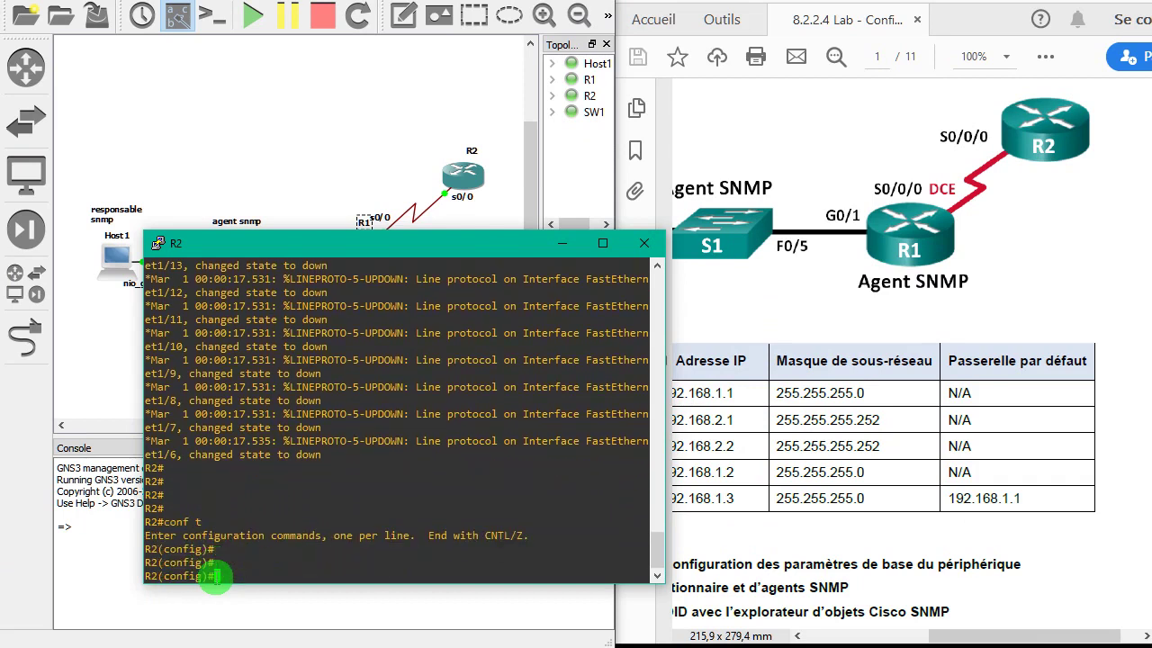
pyautogui.write('hostname R1')
pyautogui.press('Return')
pyautogui.press('Return')
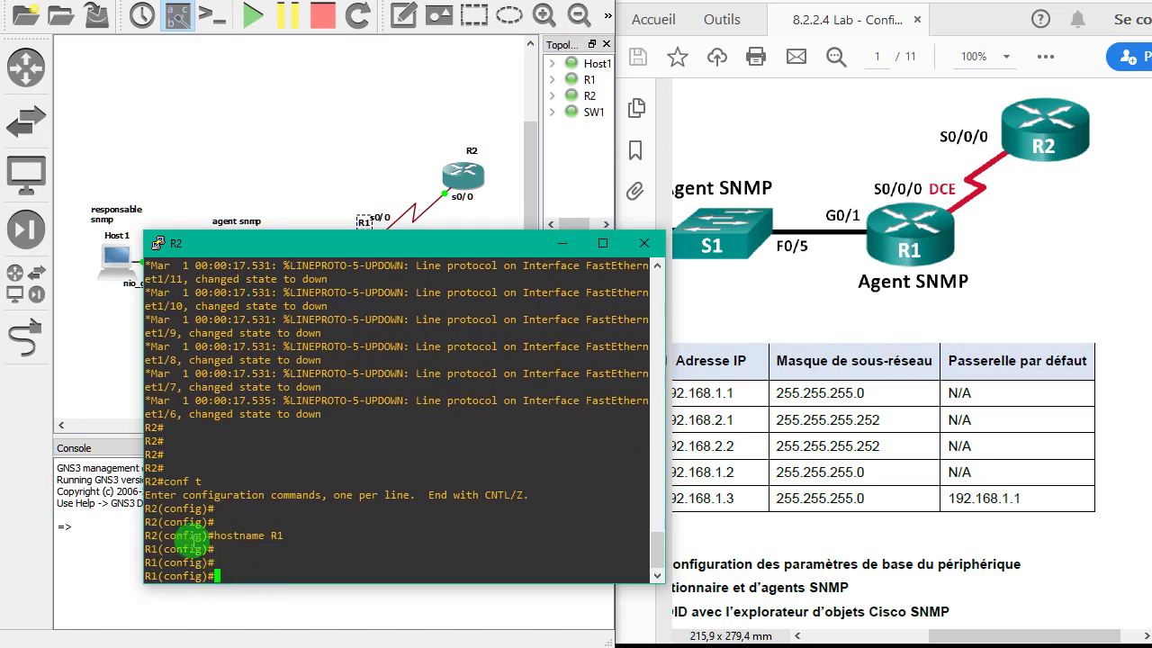
pyautogui.hotkey('alt', 'Tab')
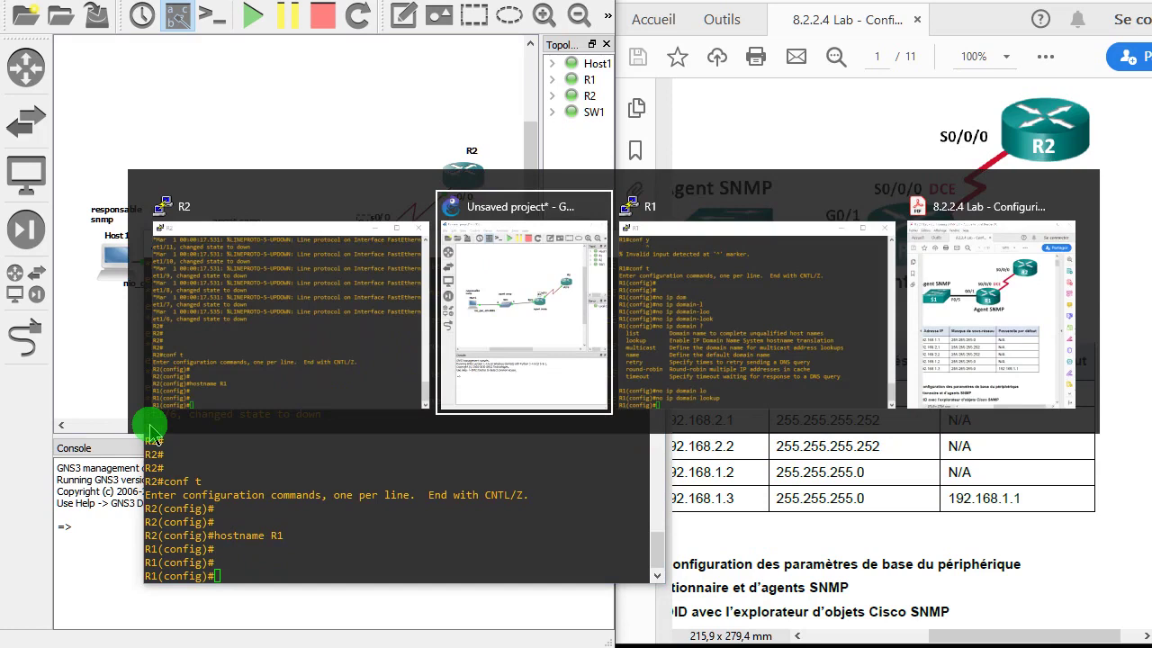
# - Rename the router in the R1 console to hostname R2
pyautogui.hotkey('alt', 'Tab')
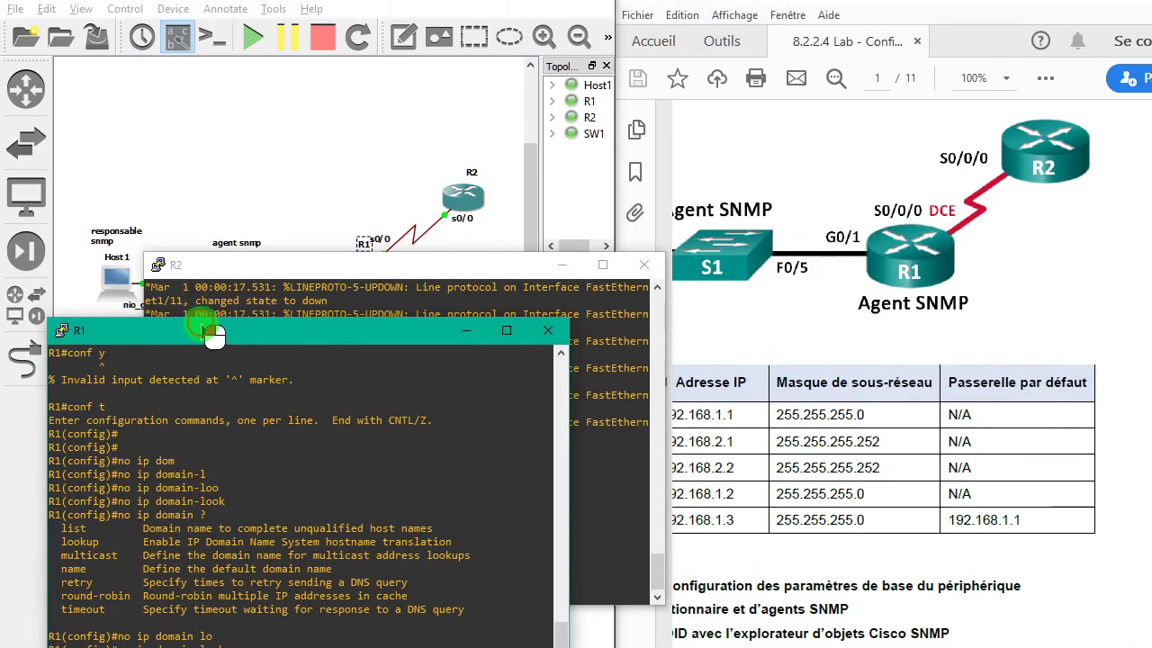
pyautogui.moveTo(213, 335); pyautogui.dragTo(267, 255)
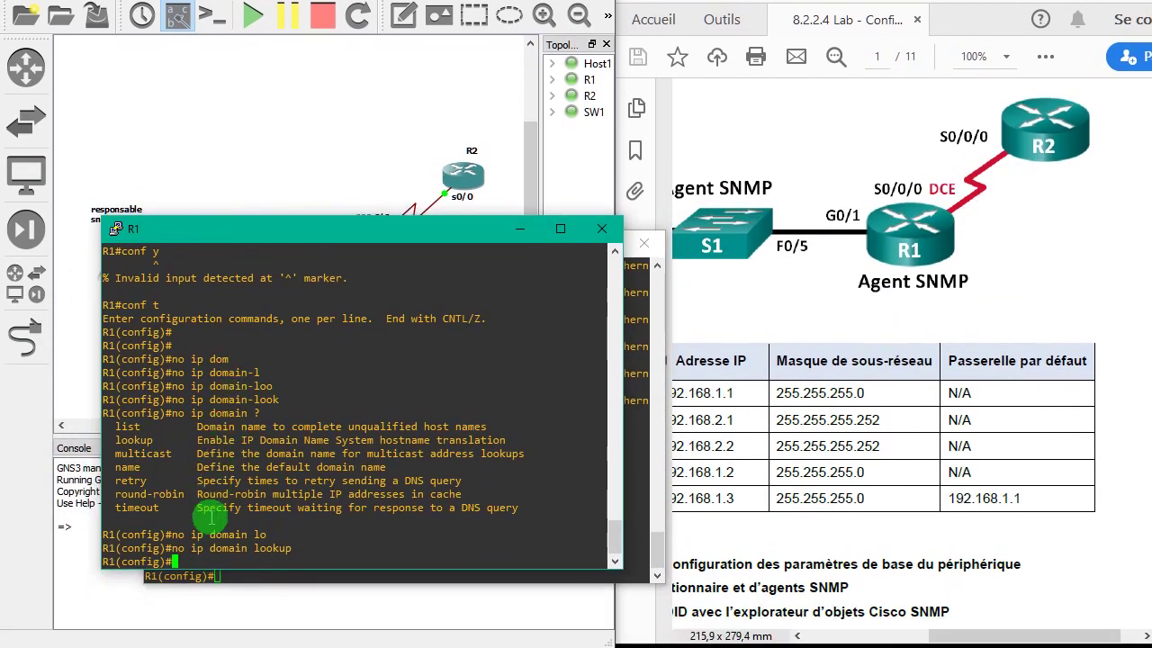
pyautogui.press('Return')
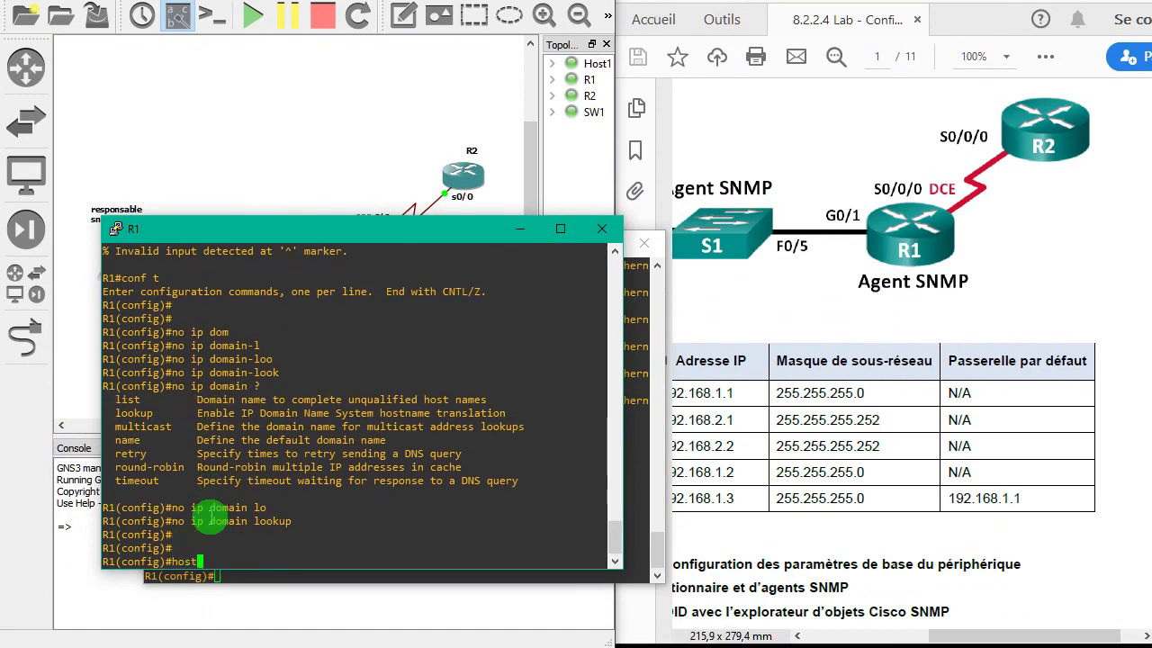
pyautogui.write('host')
pyautogui.press('Tab')
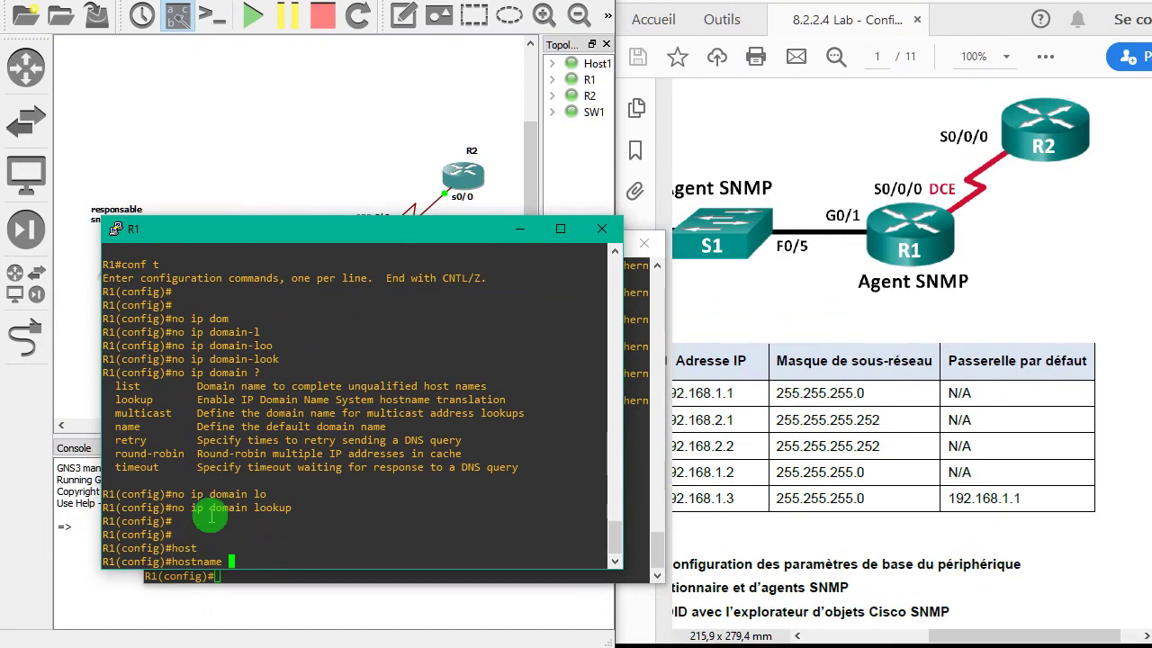
pyautogui.write('R2')
pyautogui.press('Return')
pyautogui.press('Return')
pyautogui.press('Return')
pyautogui.press('Return')
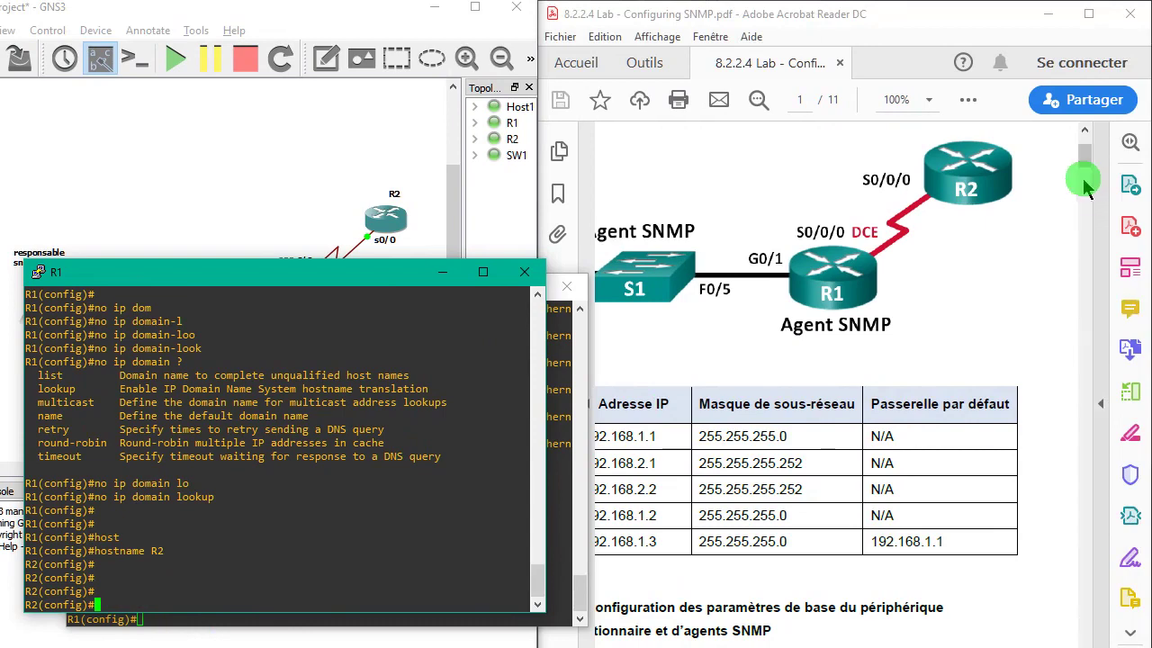
# - Scroll the lab PDF down to page 3's SNMP configuration steps
pyautogui.moveTo(1087, 186); pyautogui.dragTo(1096, 216)
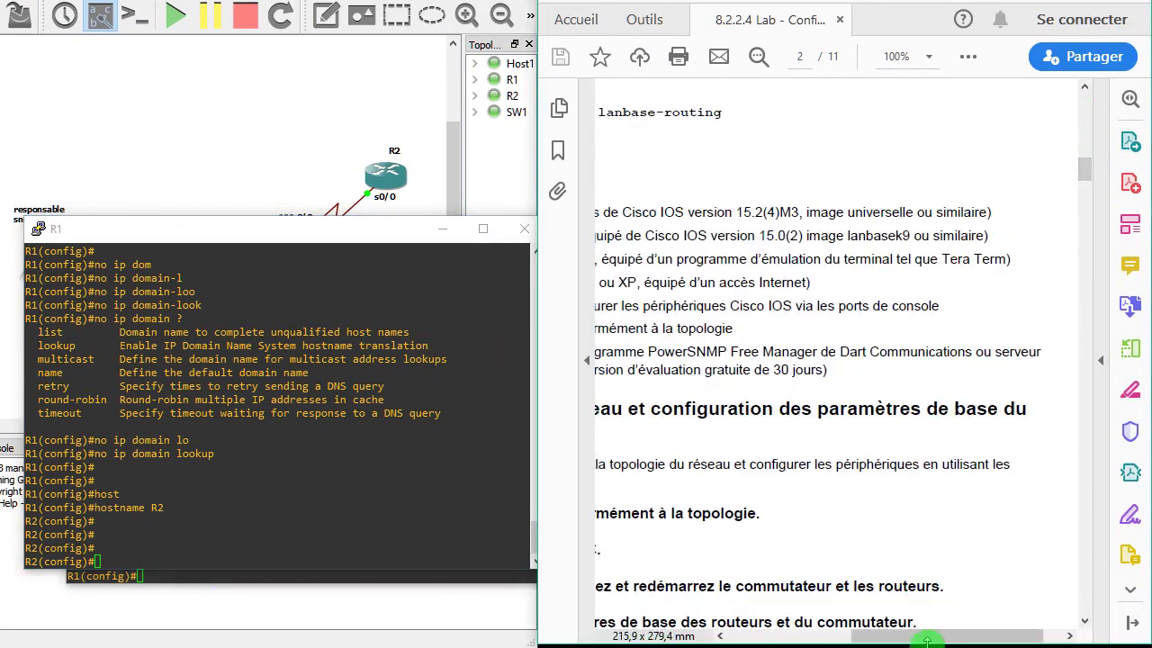
pyautogui.moveTo(896, 634); pyautogui.dragTo(778, 636)
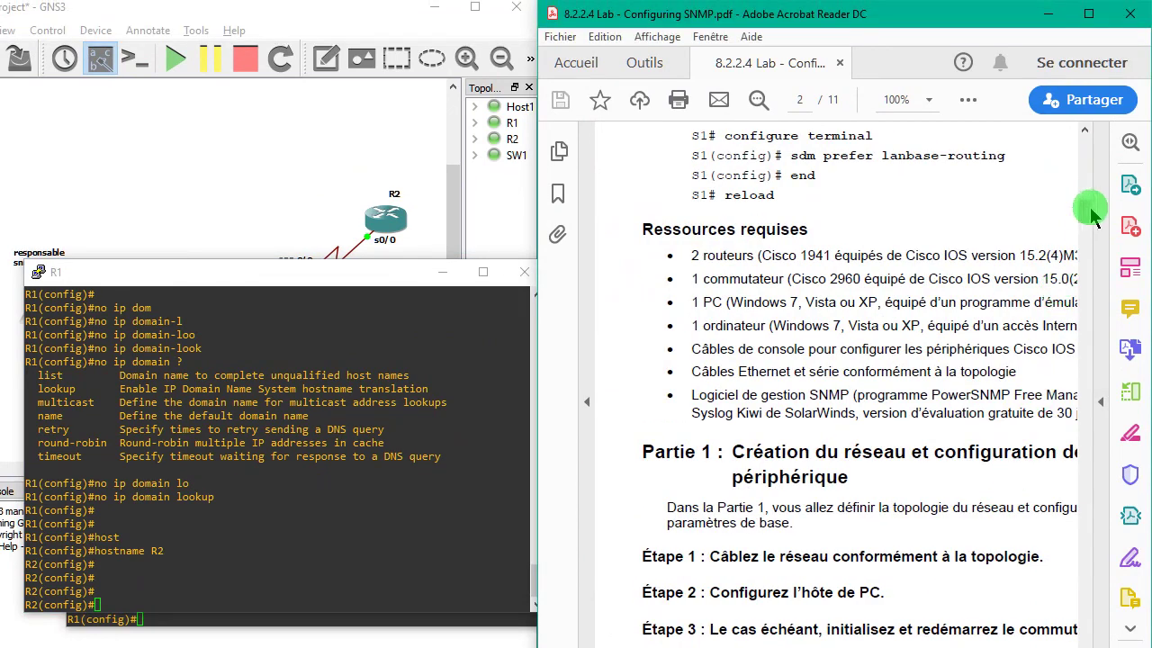
pyautogui.moveTo(1089, 213); pyautogui.dragTo(1090, 239)
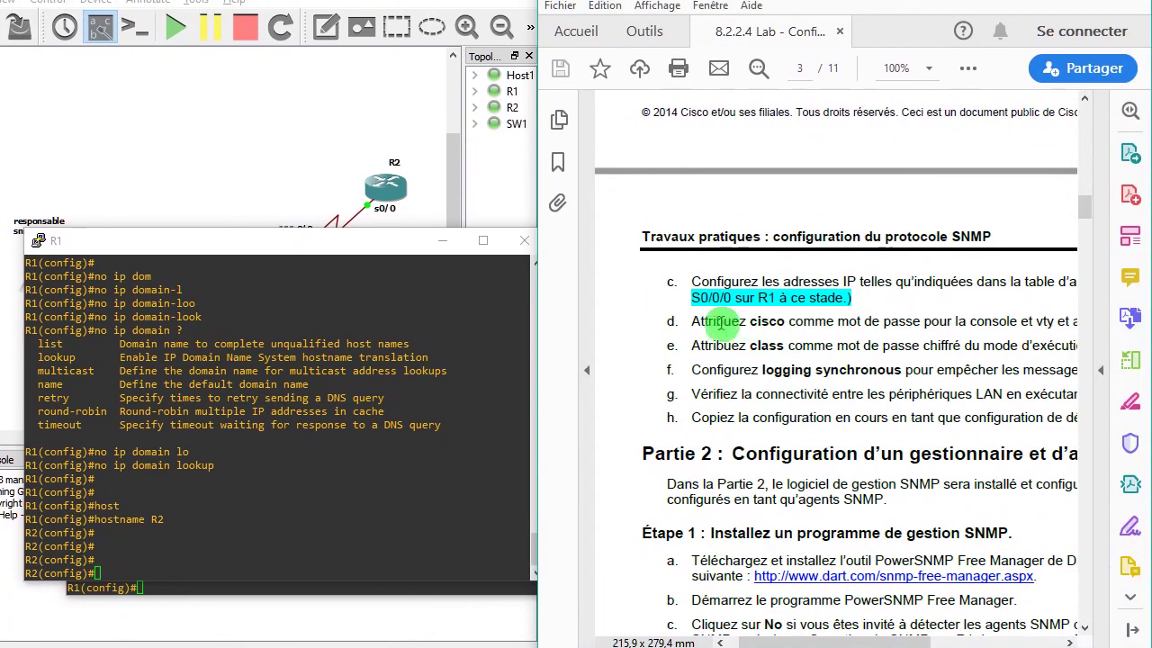
pyautogui.moveTo(692, 322); pyautogui.dragTo(1017, 326)
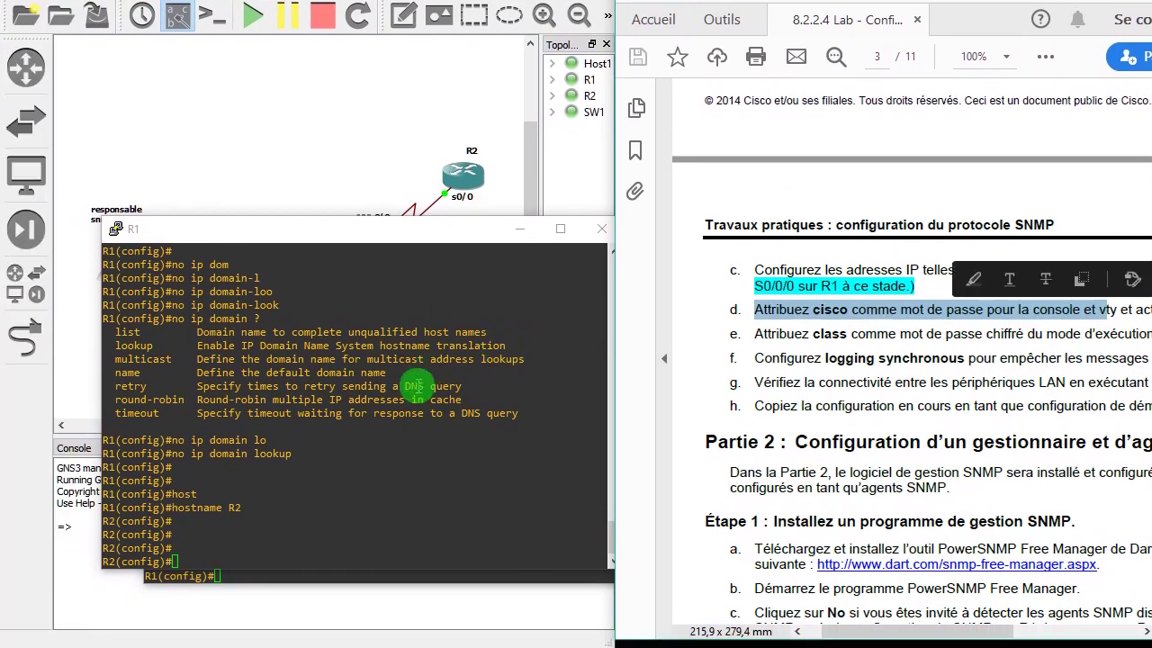
pyautogui.click(174, 553)
pyautogui.write('li')
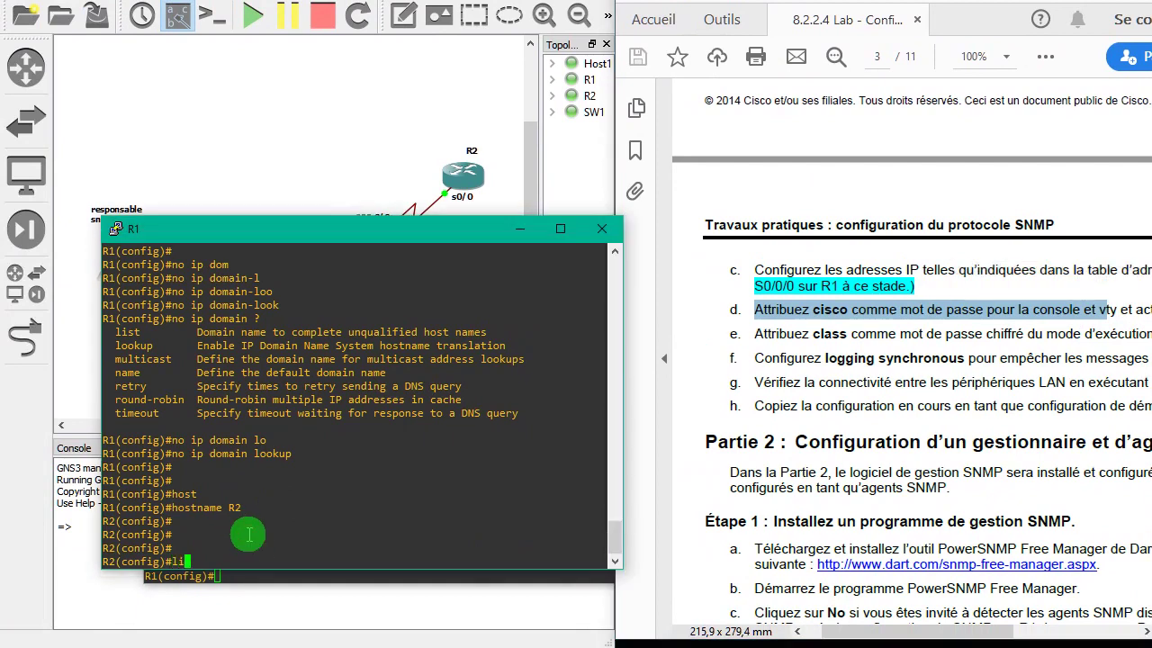
pyautogui.write('ne co')
pyautogui.press('Tab')
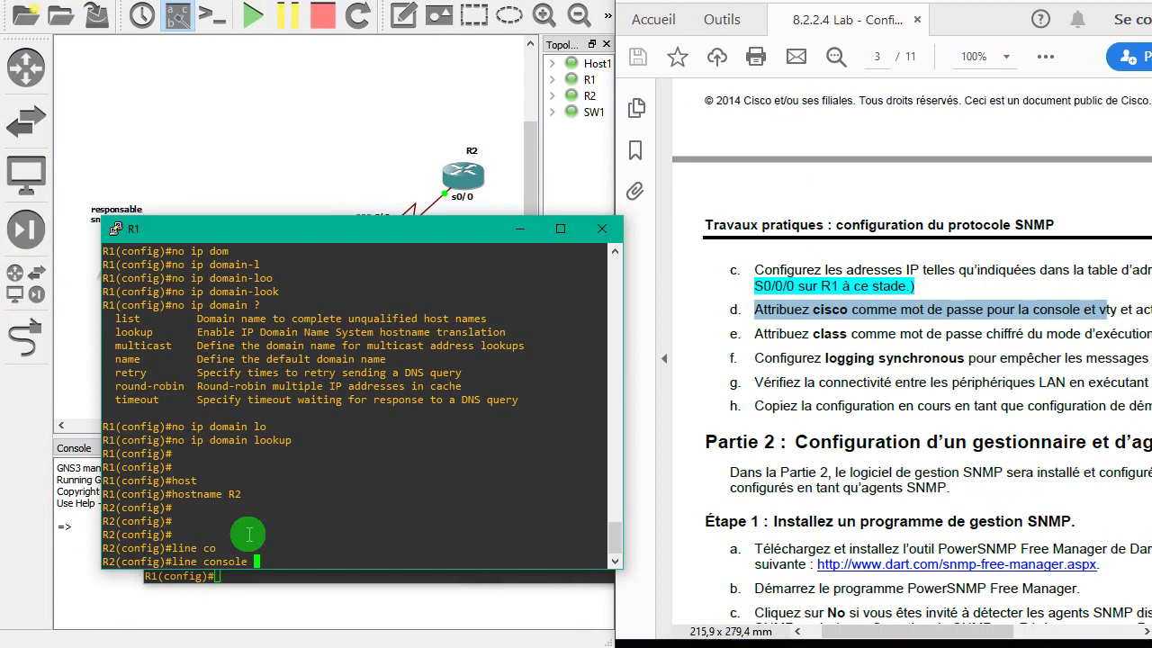
pyautogui.press('Return')
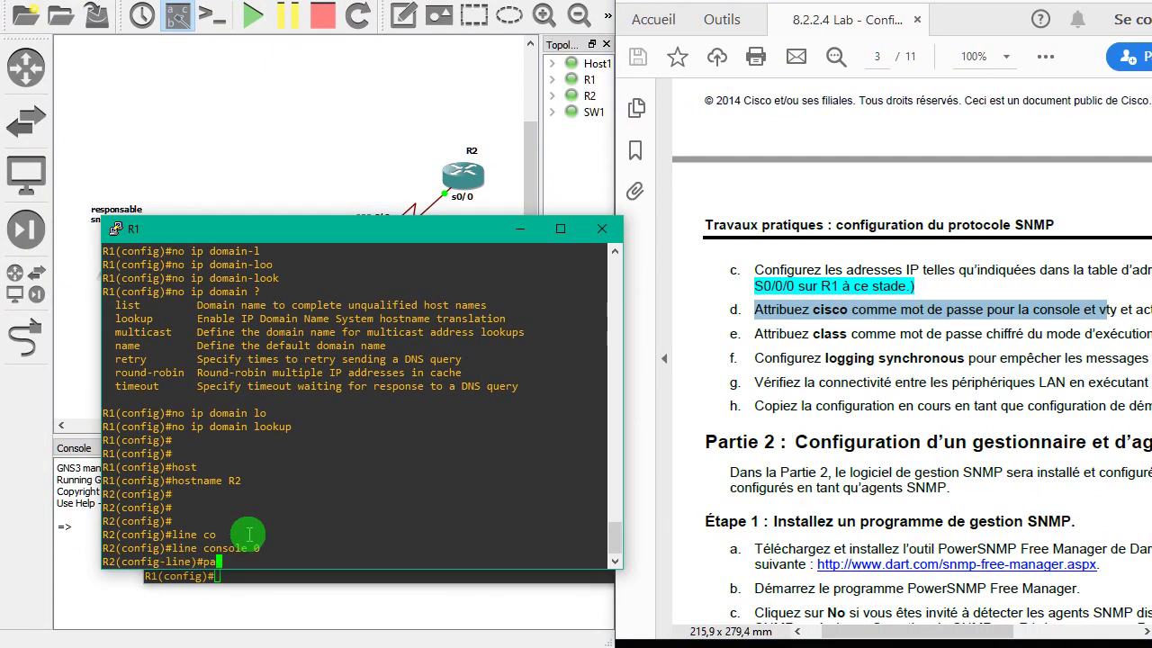
pyautogui.write('pass')
pyautogui.press('Tab')
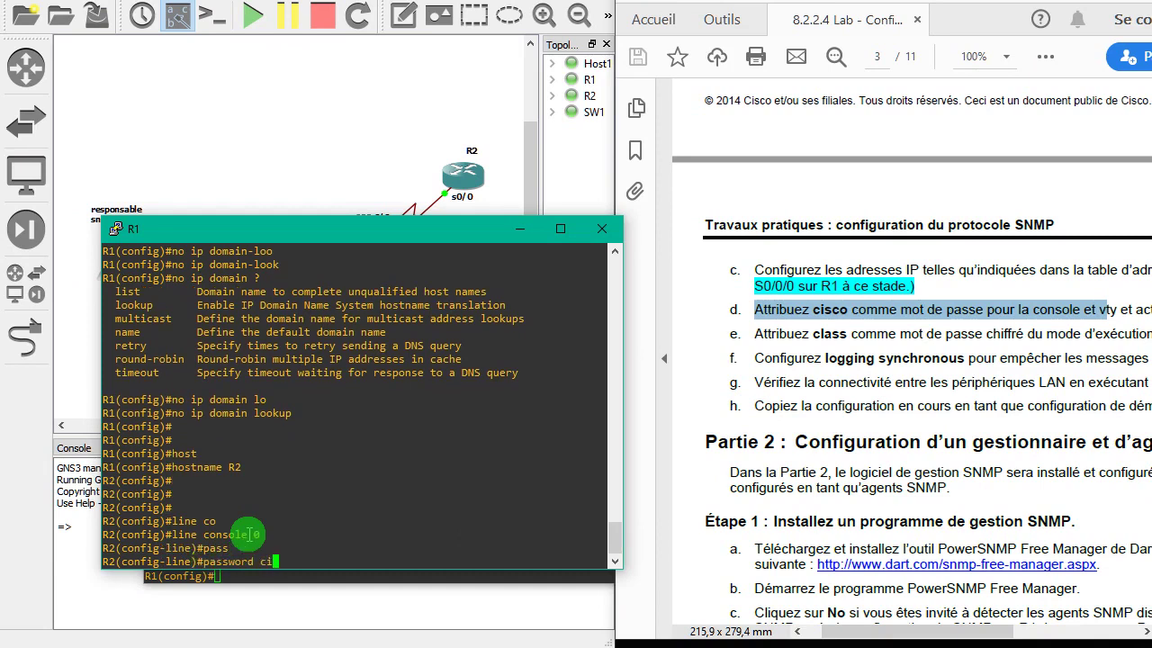
pyautogui.write('cisco')
pyautogui.press('Return')
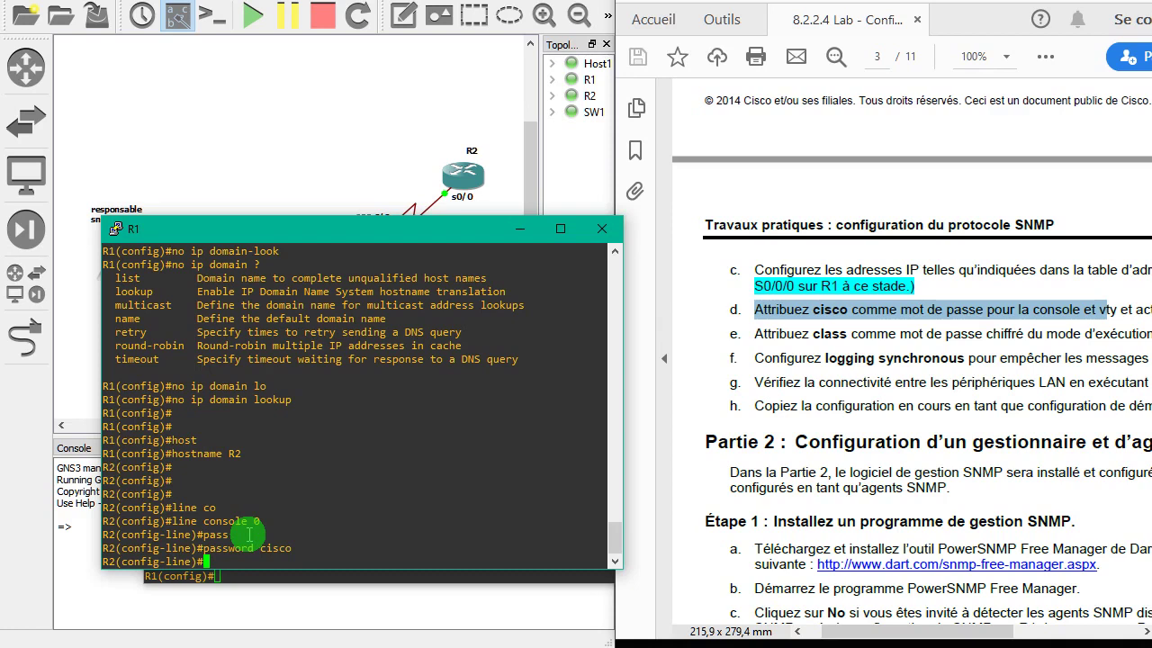
pyautogui.write('line vr')
pyautogui.press('Return')
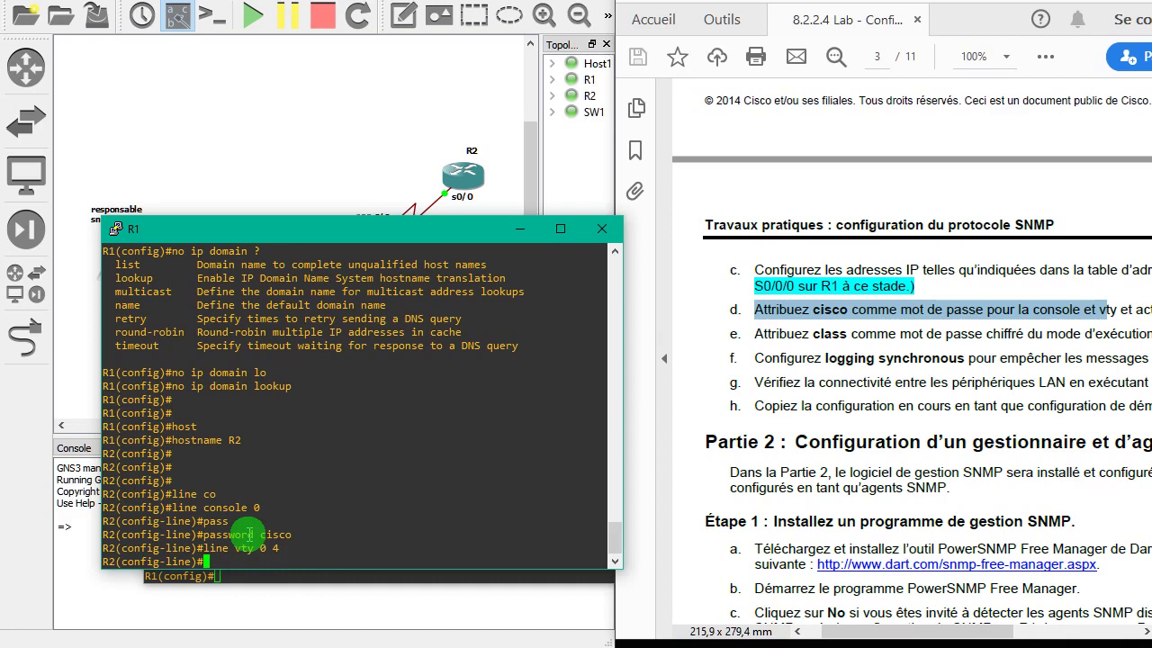
pyautogui.write('ss')
pyautogui.press('Tab')
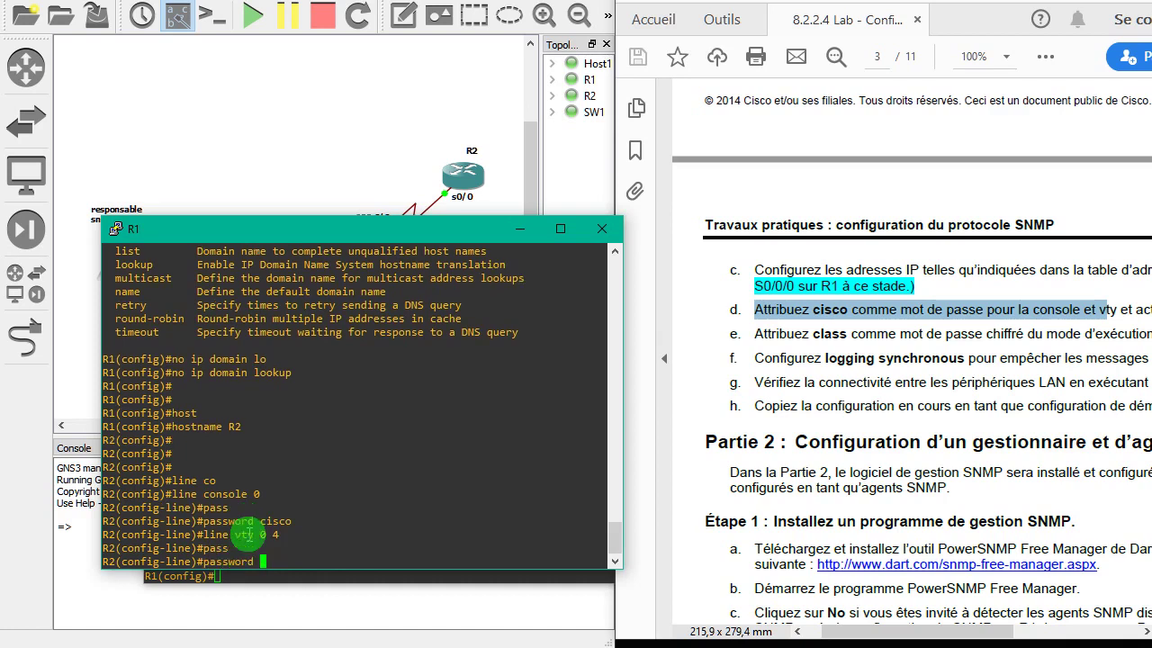
pyautogui.write('cisco')
pyautogui.press('Return')
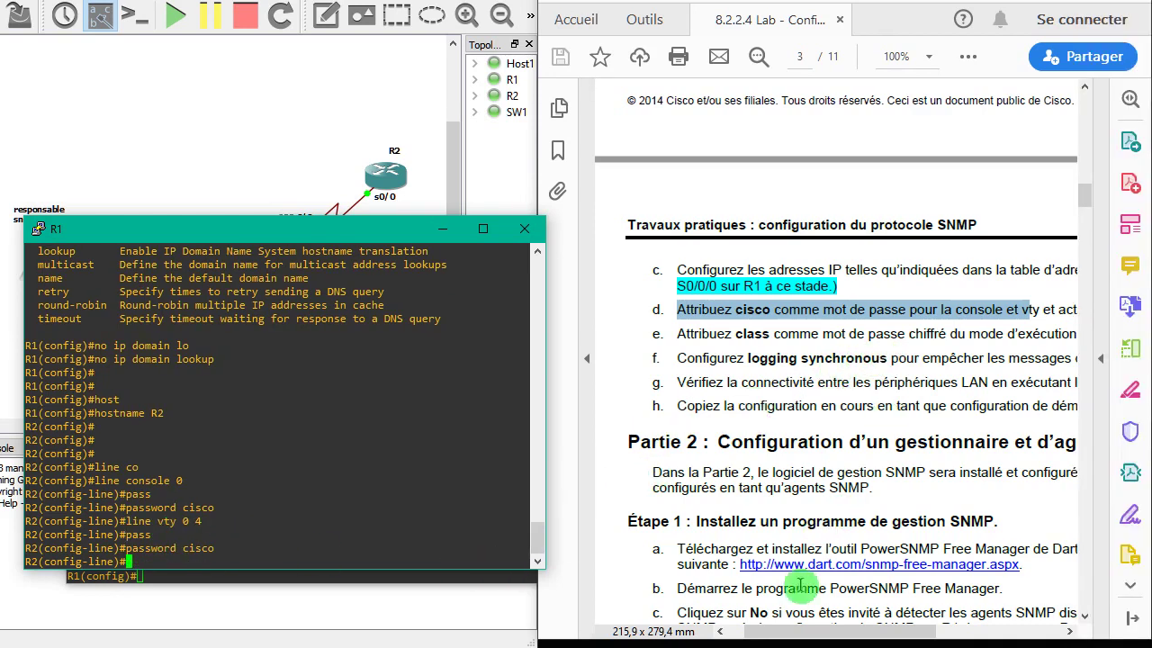
# - Exit with end, then return to global configuration mode with conf t
pyautogui.press('Return')
pyautogui.press('Return')
pyautogui.press('Return')
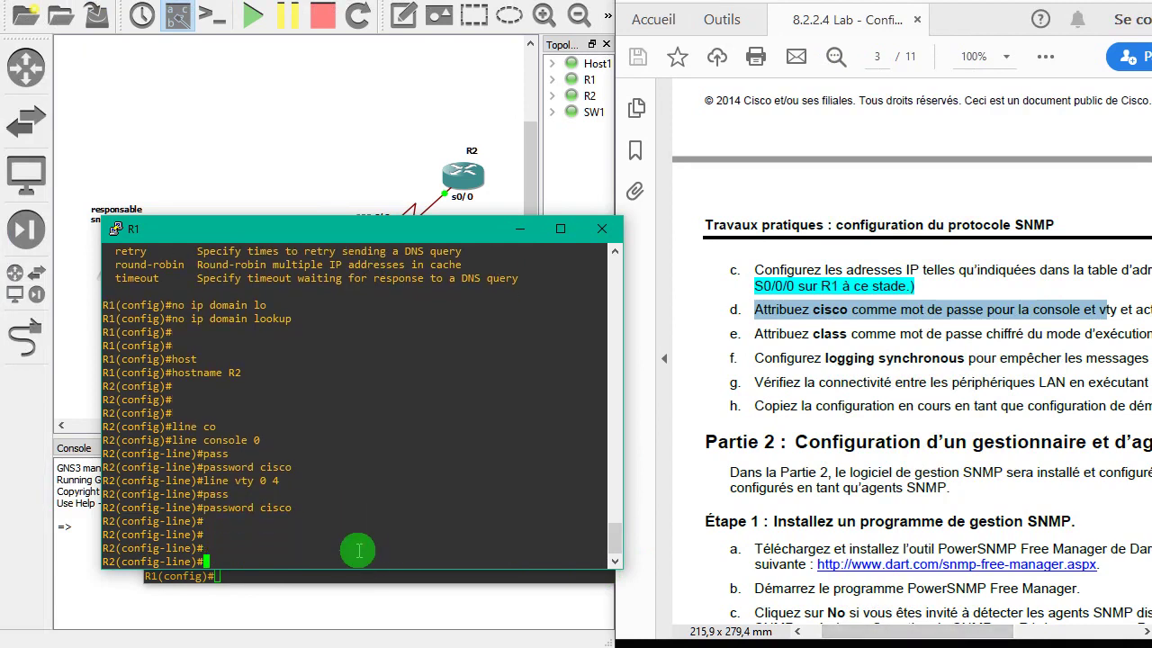
pyautogui.write('end')
pyautogui.press('Return')
pyautogui.press('Return')
pyautogui.press('Return')
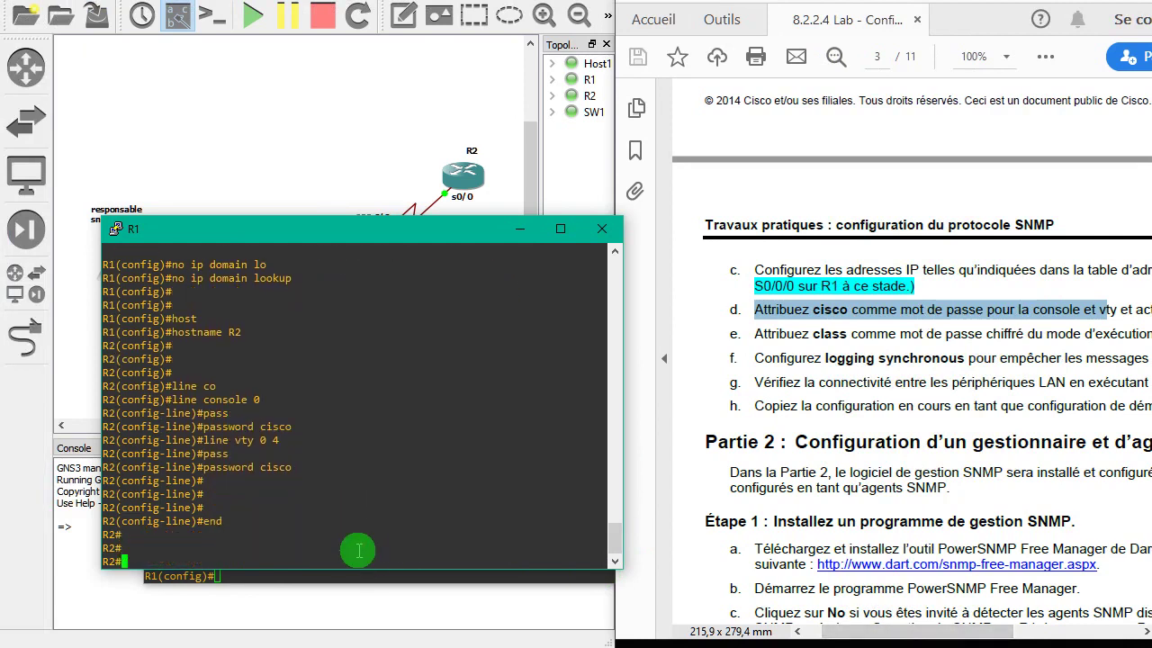
pyautogui.write('conf t')
pyautogui.press('Return')
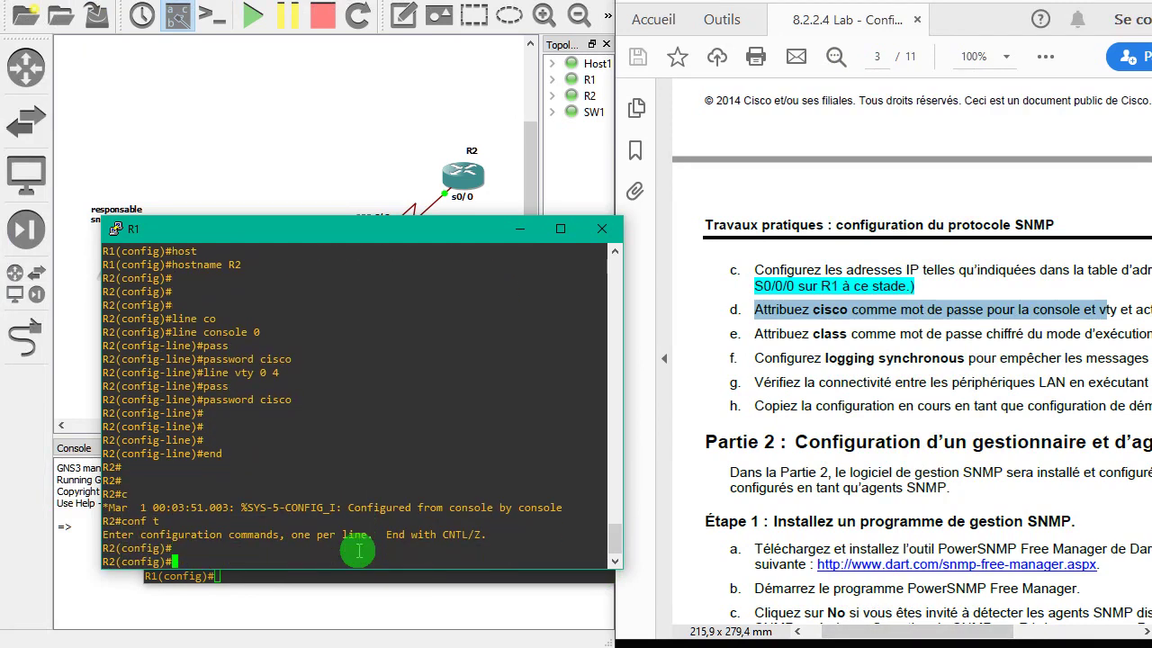
pyautogui.press('Return')
pyautogui.press('Return')
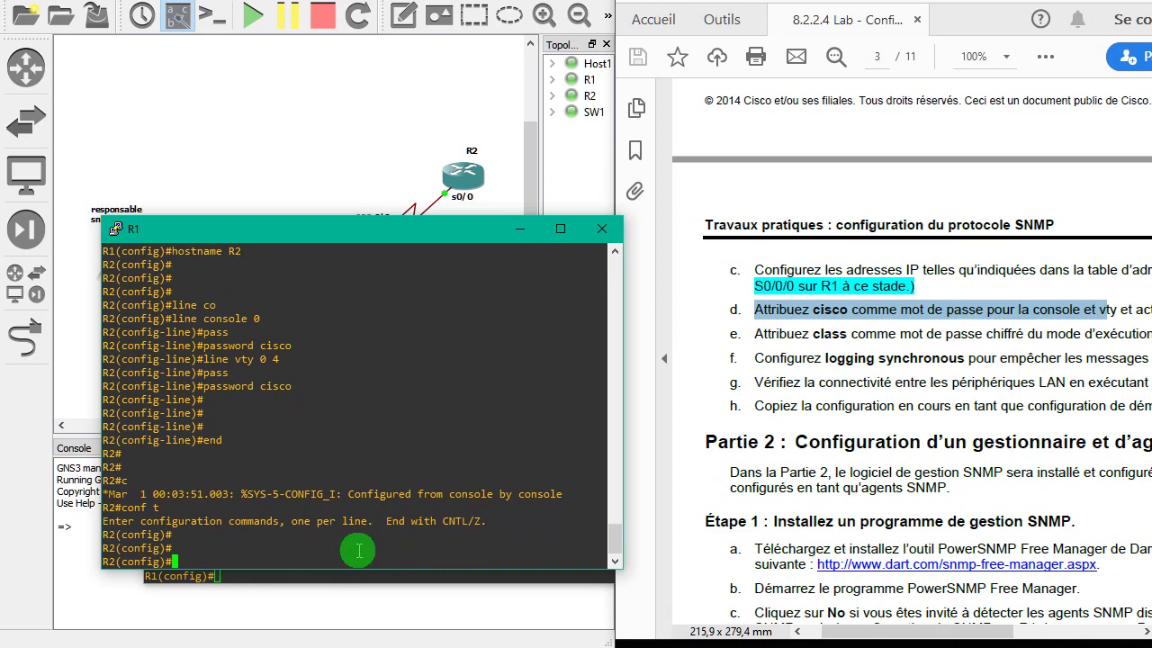
pyautogui.write('enab')
pyautogui.press('Tab')
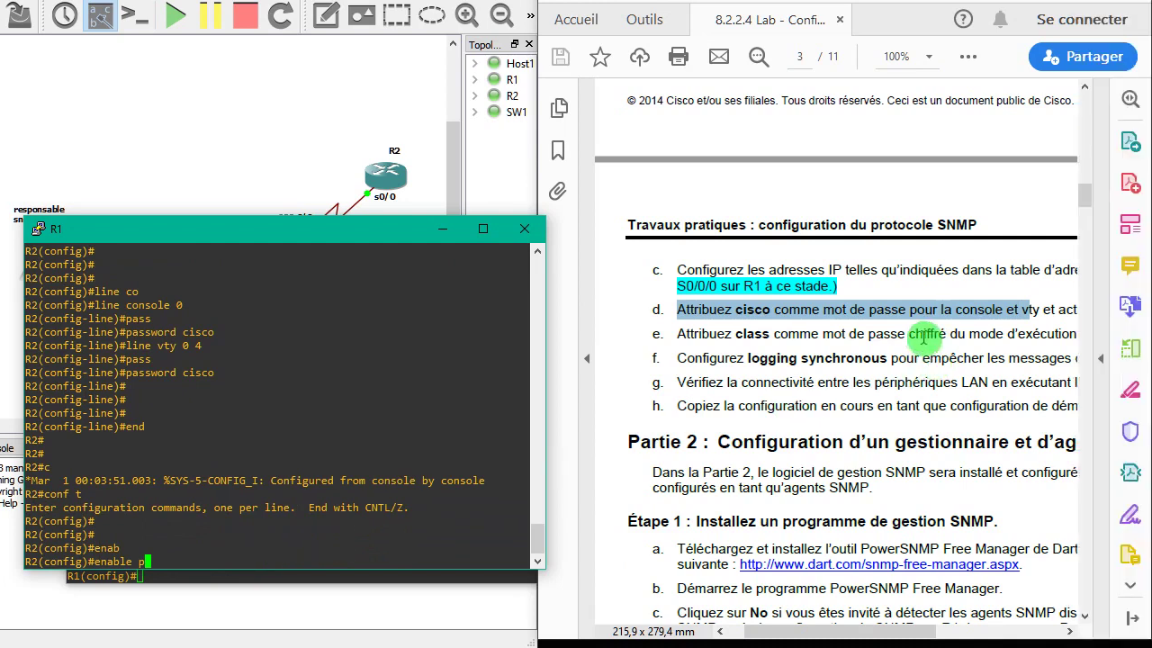
pyautogui.click(999, 335)
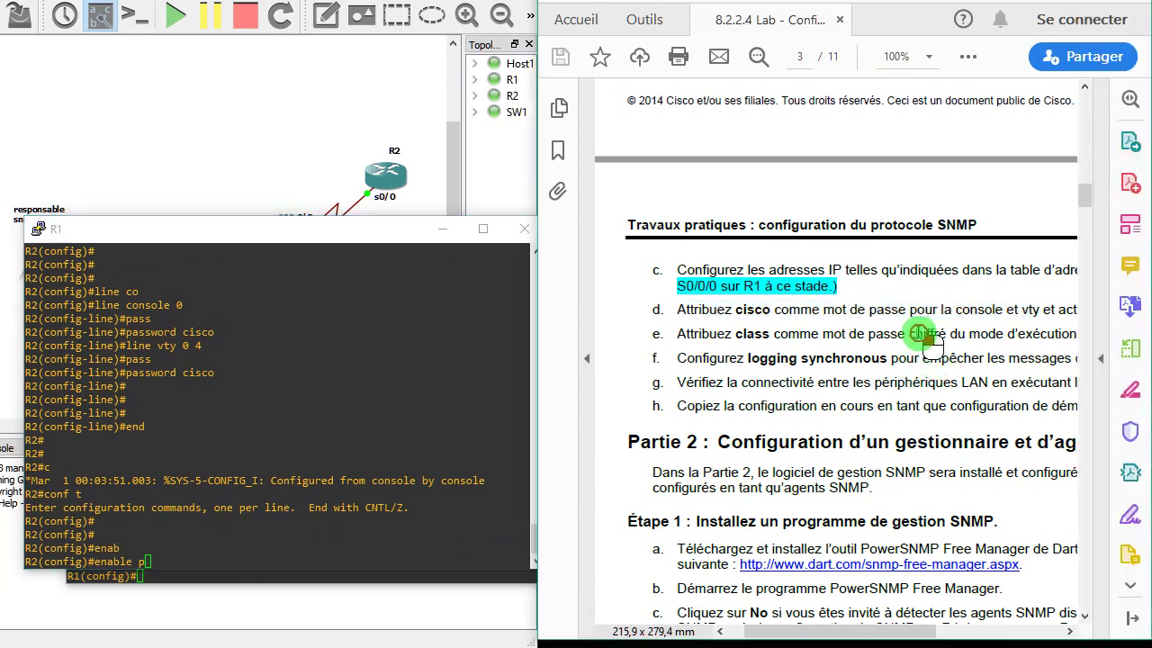
pyautogui.doubleClick(920, 333)
pyautogui.click(293, 555)
pyautogui.press('BackSpace')
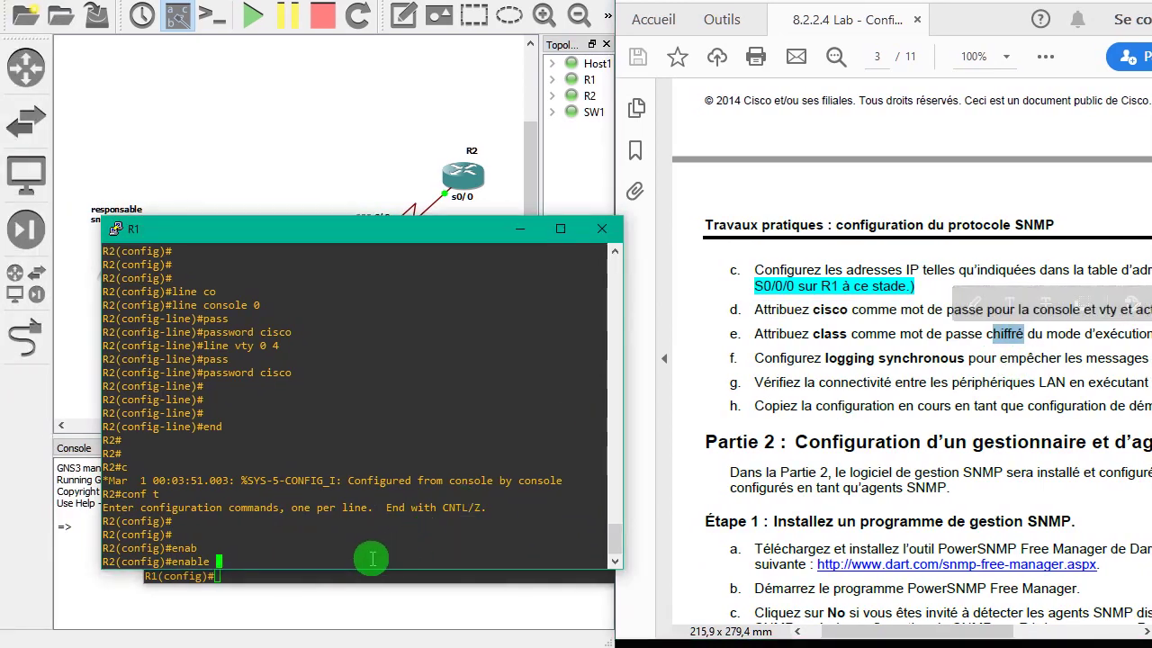
pyautogui.write('sec')
pyautogui.press('Tab')
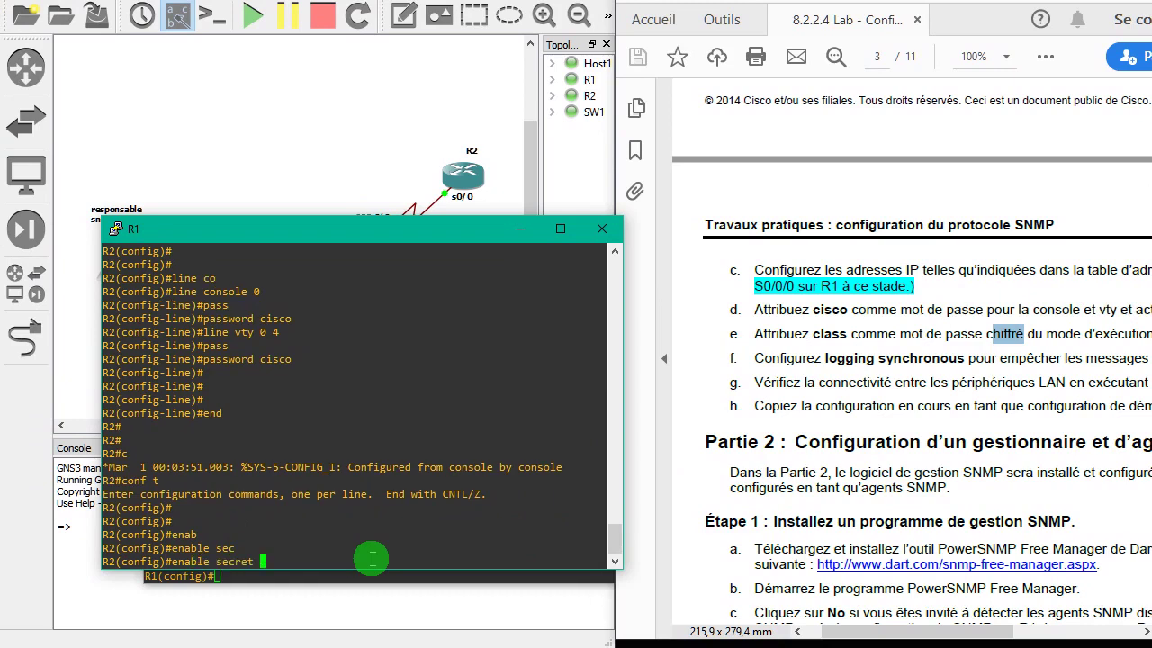
pyautogui.write('classd')
pyautogui.press('Return')
pyautogui.press('Return')
pyautogui.press('Return')
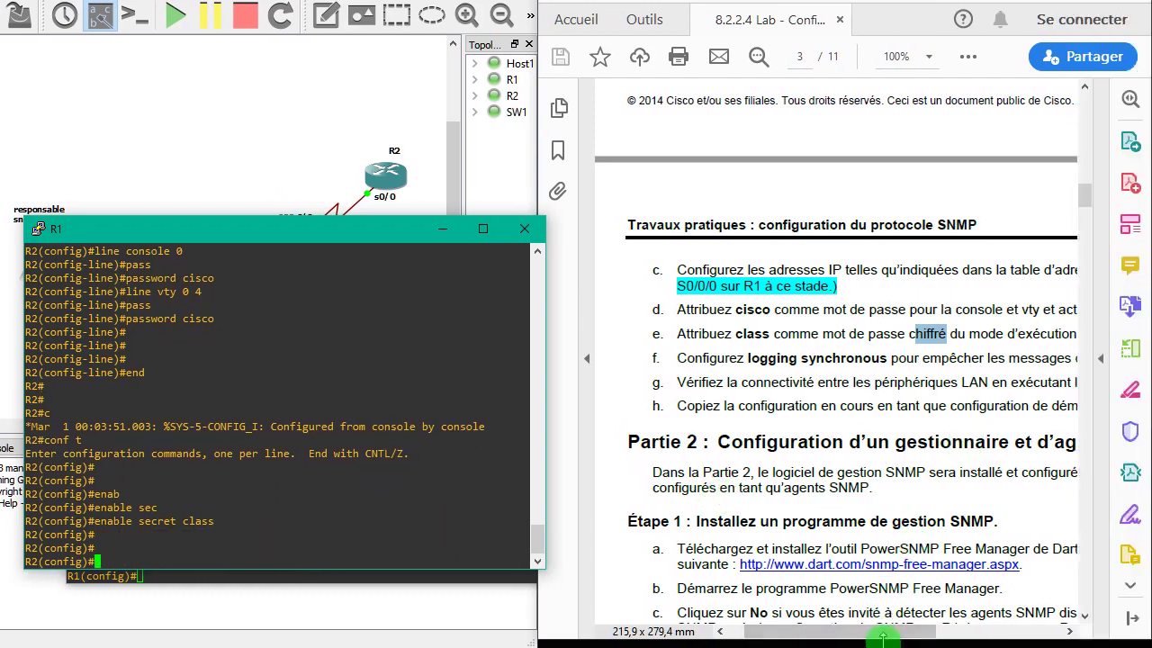
# - Scroll the lab PDF sideways and return focus to the router console
pyautogui.click(973, 638)
pyautogui.moveTo(895, 637); pyautogui.dragTo(947, 637)
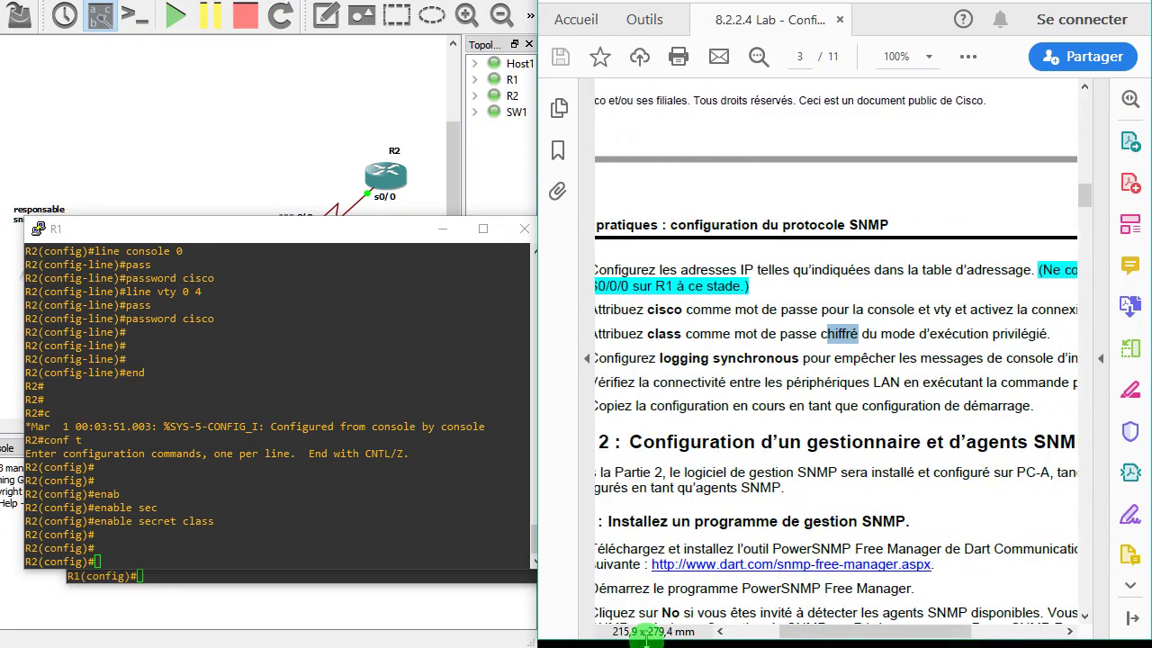
pyautogui.click(423, 556)
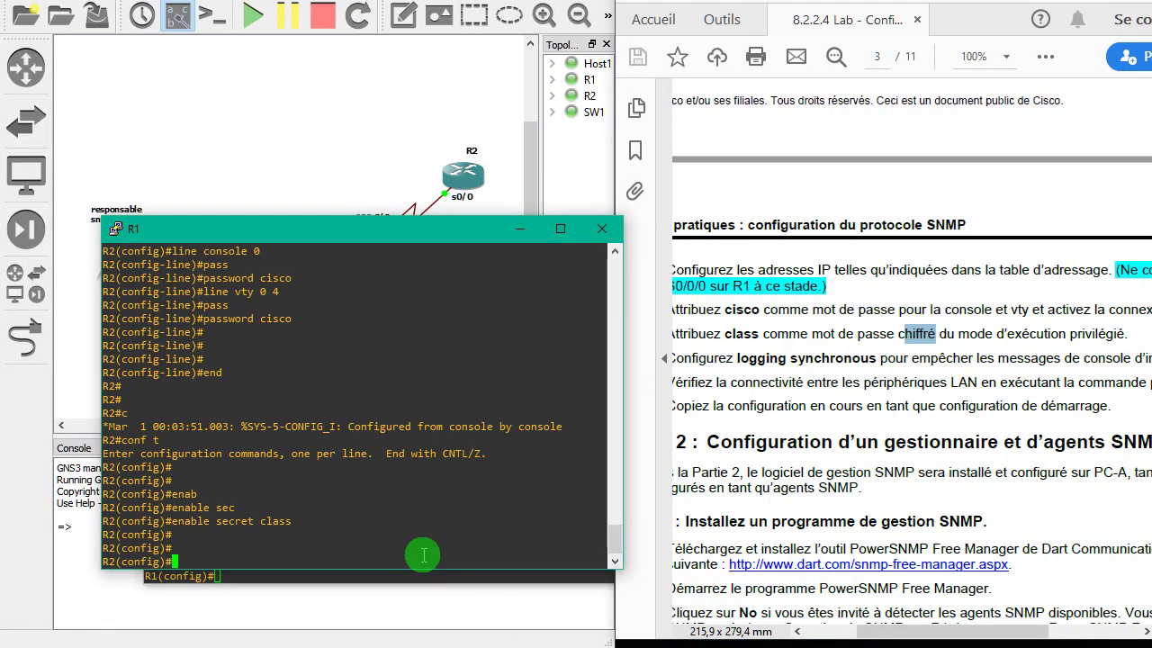
# - Apply 'logging synchronous' to R2's line console 0
pyautogui.write('line ')
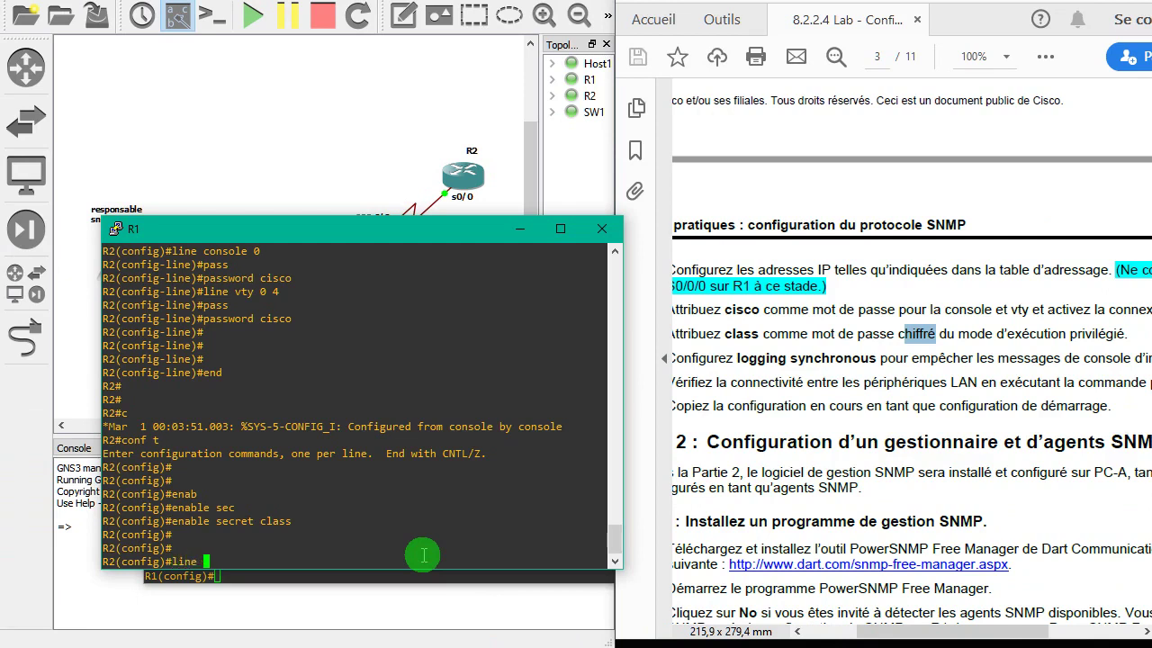
pyautogui.write('con')
pyautogui.press('Tab')
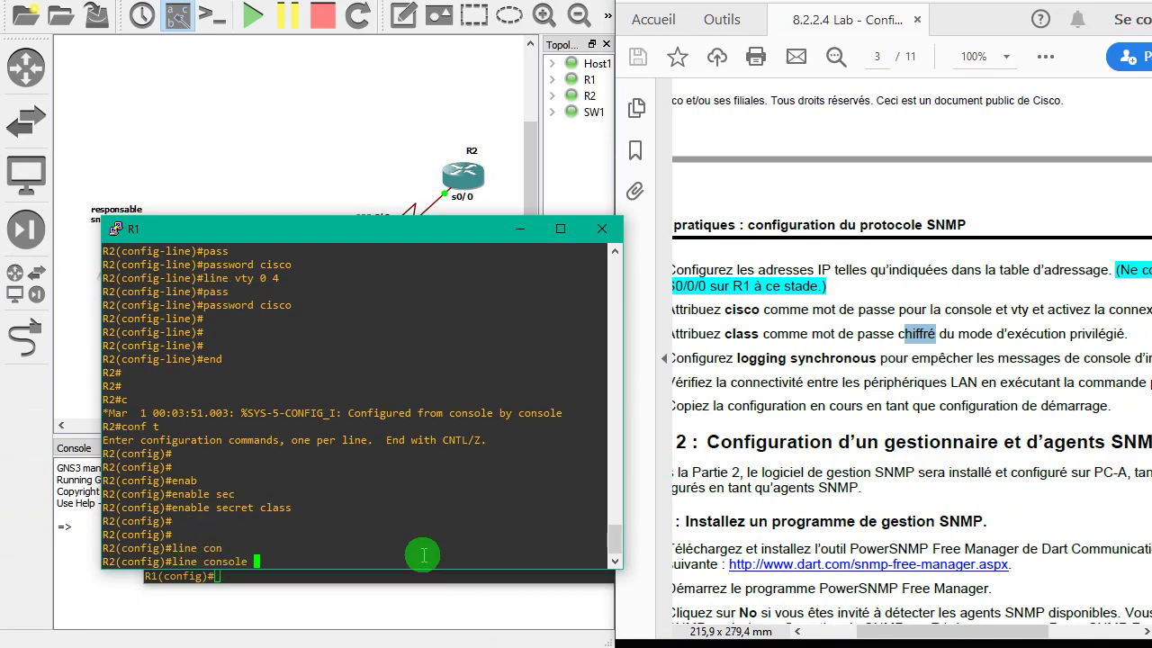
pyautogui.write('0')
pyautogui.press('Return')
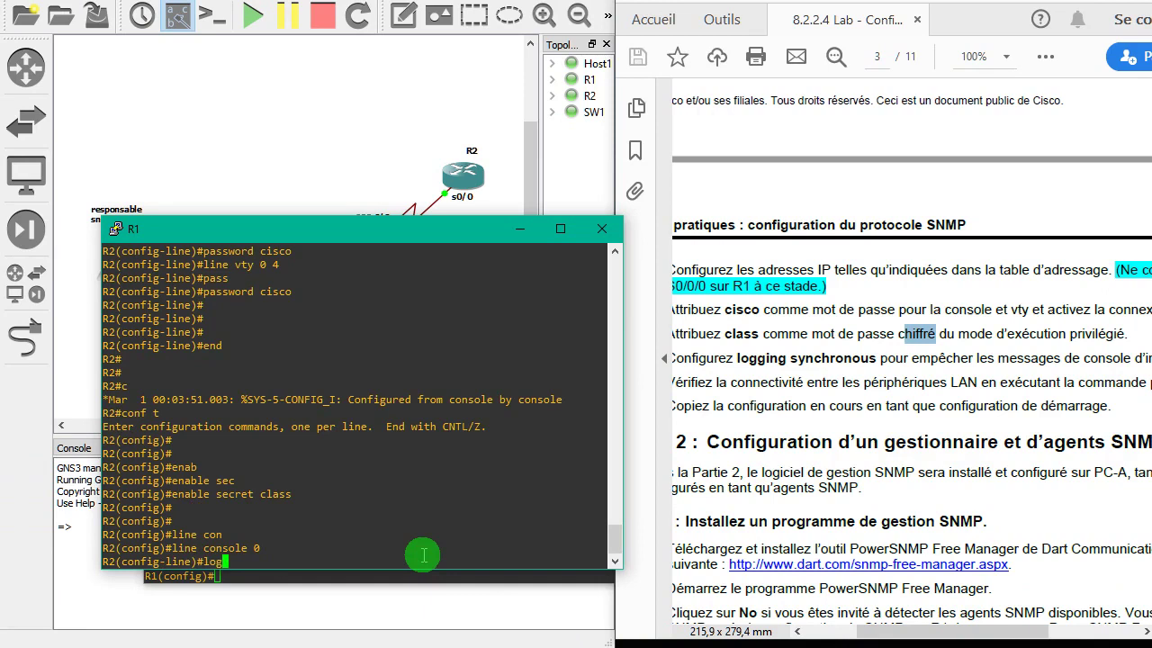
pyautogui.write('loggin')
pyautogui.press('Tab')
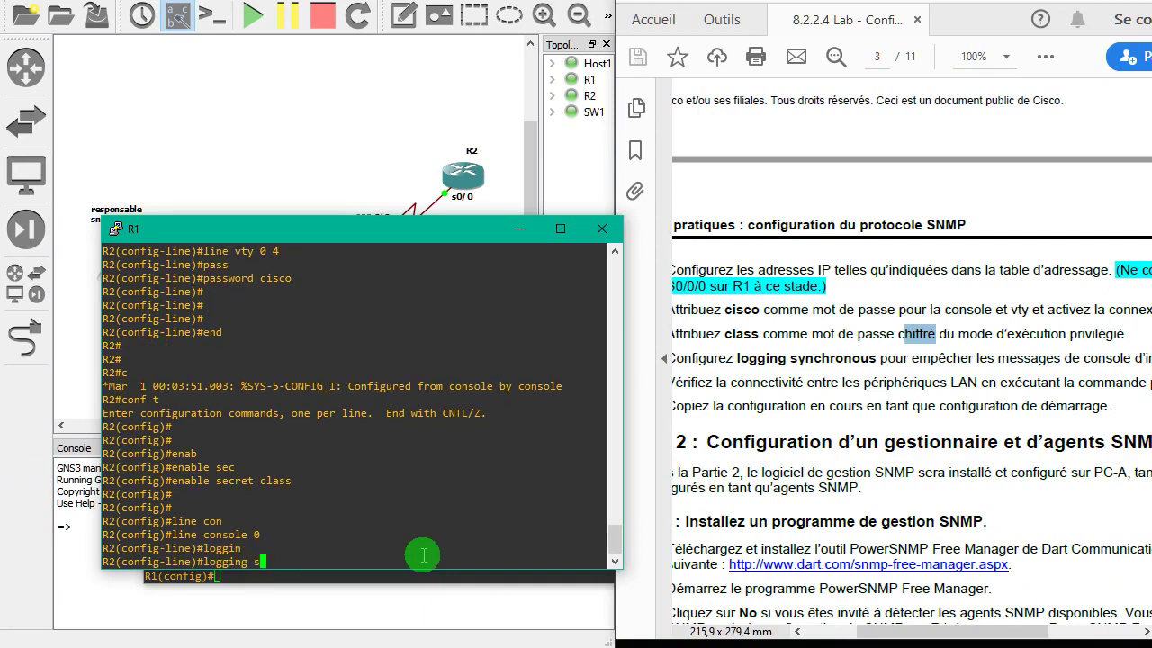
pyautogui.write('syn')
pyautogui.press('Tab')
pyautogui.press('Return')
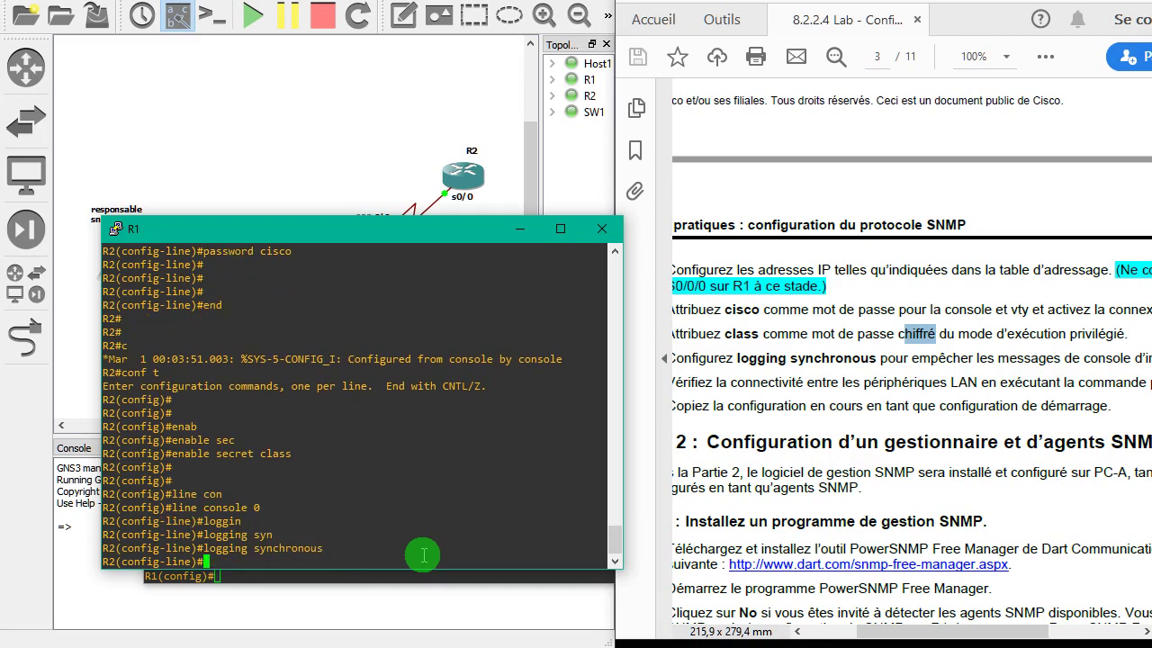
# - Scroll the lab PDF horizontally to review the next steps
pyautogui.moveTo(905, 635); pyautogui.dragTo(888, 636)
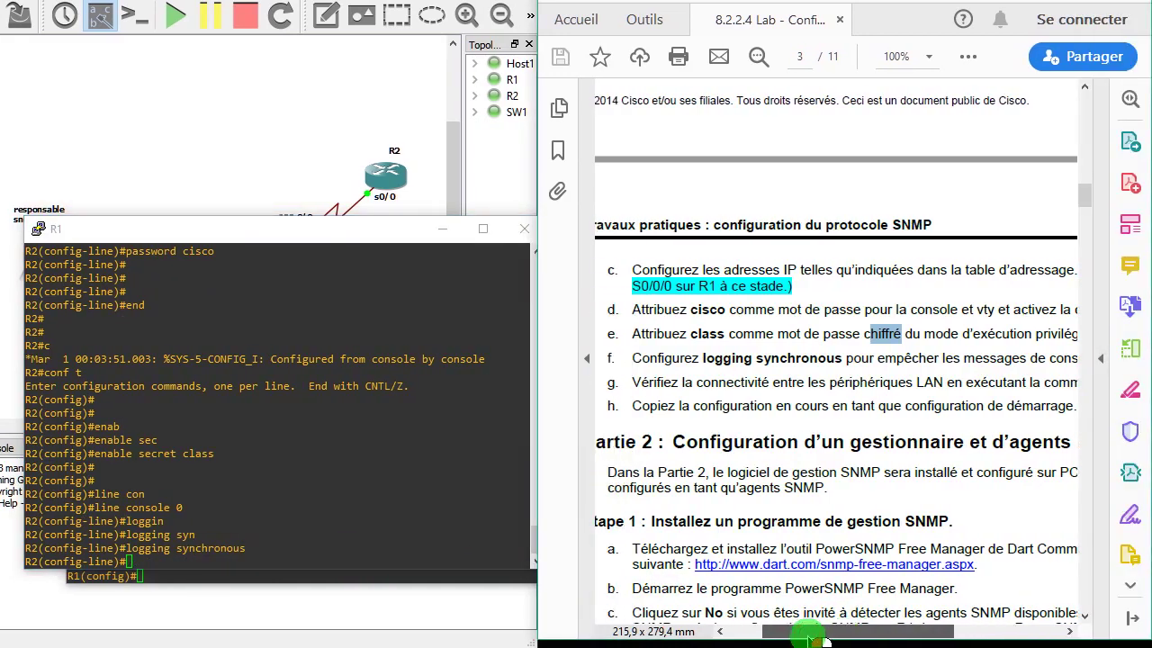
pyautogui.moveTo(811, 636); pyautogui.dragTo(805, 636)
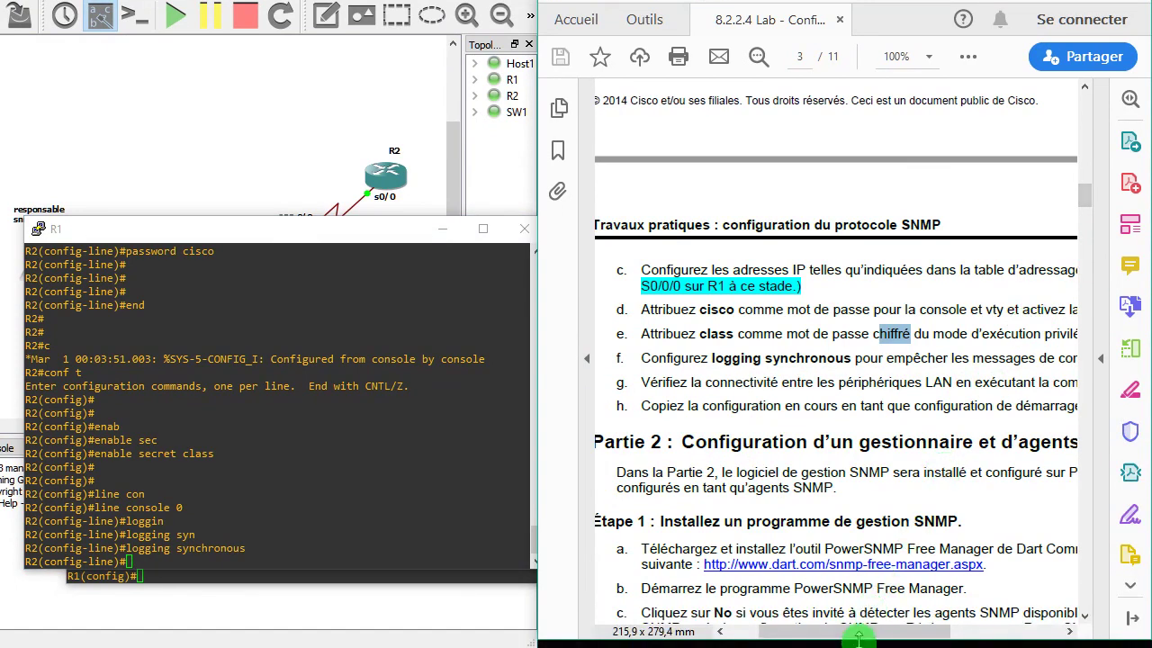
pyautogui.moveTo(859, 637)
pyautogui.mouseDown()
pyautogui.moveTo(905, 637)
pyautogui.moveTo(877, 638)
pyautogui.mouseUp()
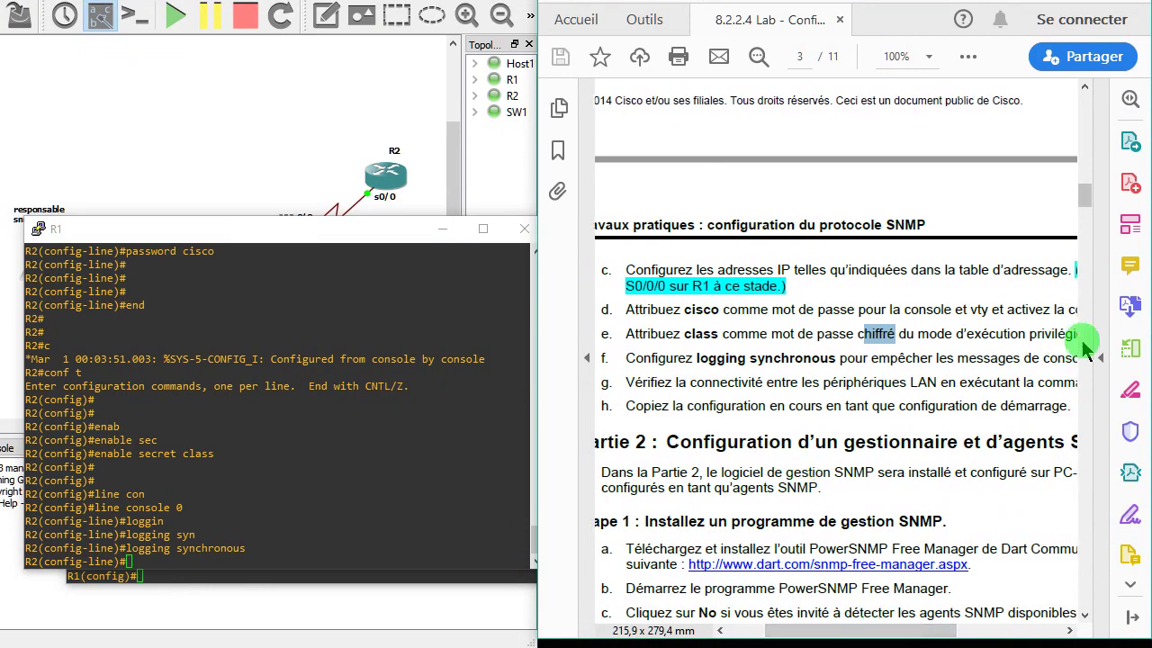
# - Highlight 'Configurez les adresses IP' in item c of the lab sheet
pyautogui.scroll(5, 1091, 195)
pyautogui.scroll(1, 1089, 232)
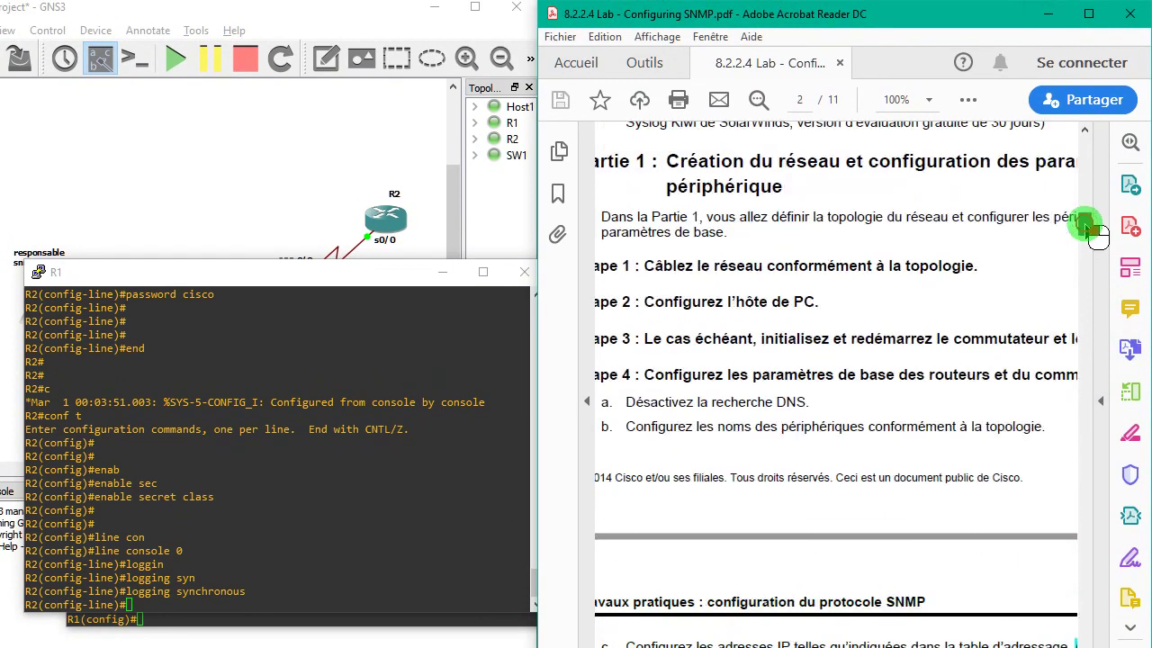
pyautogui.scroll(-4, 1089, 232)
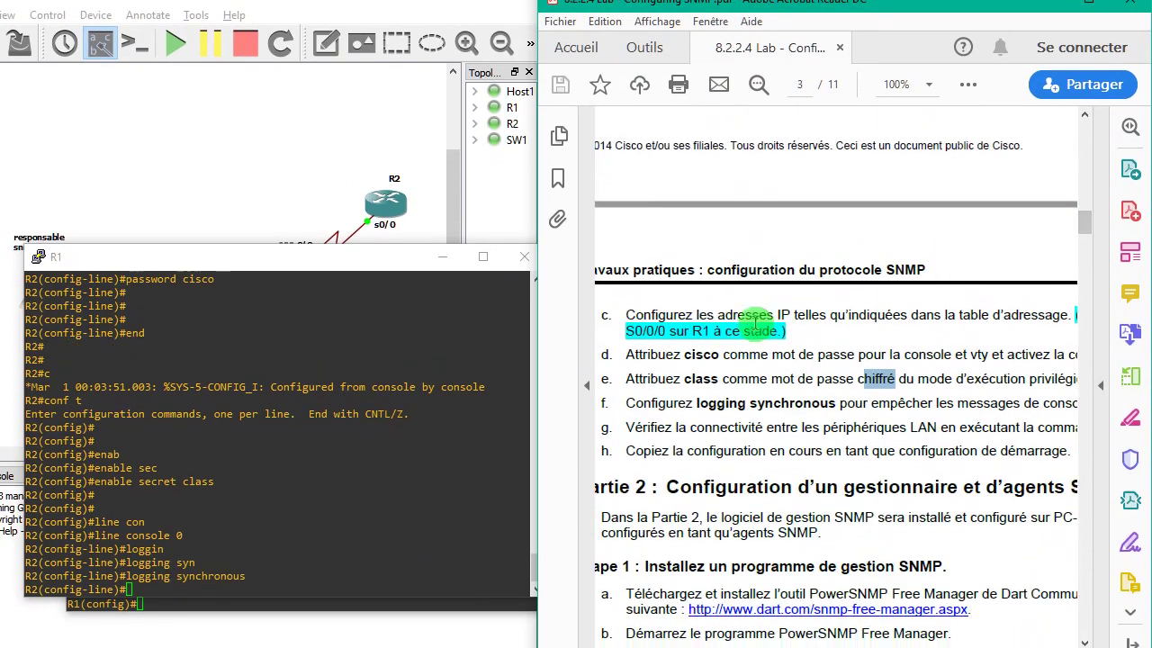
pyautogui.click(677, 329)
pyautogui.moveTo(686, 329); pyautogui.dragTo(810, 329)
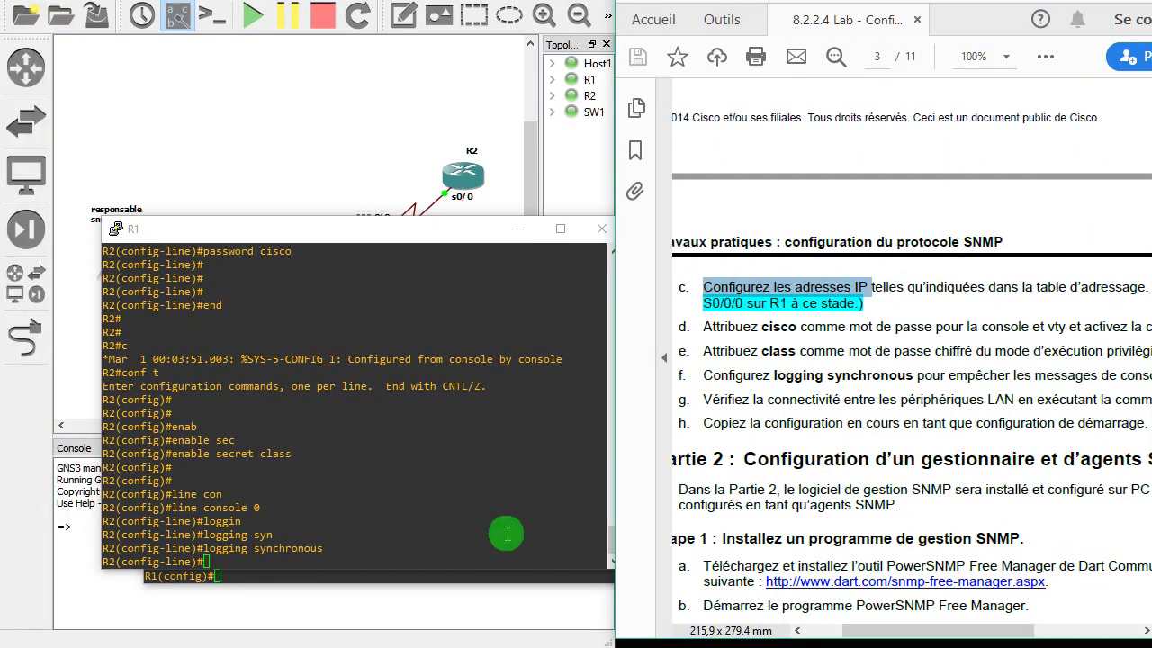
pyautogui.click(432, 547)
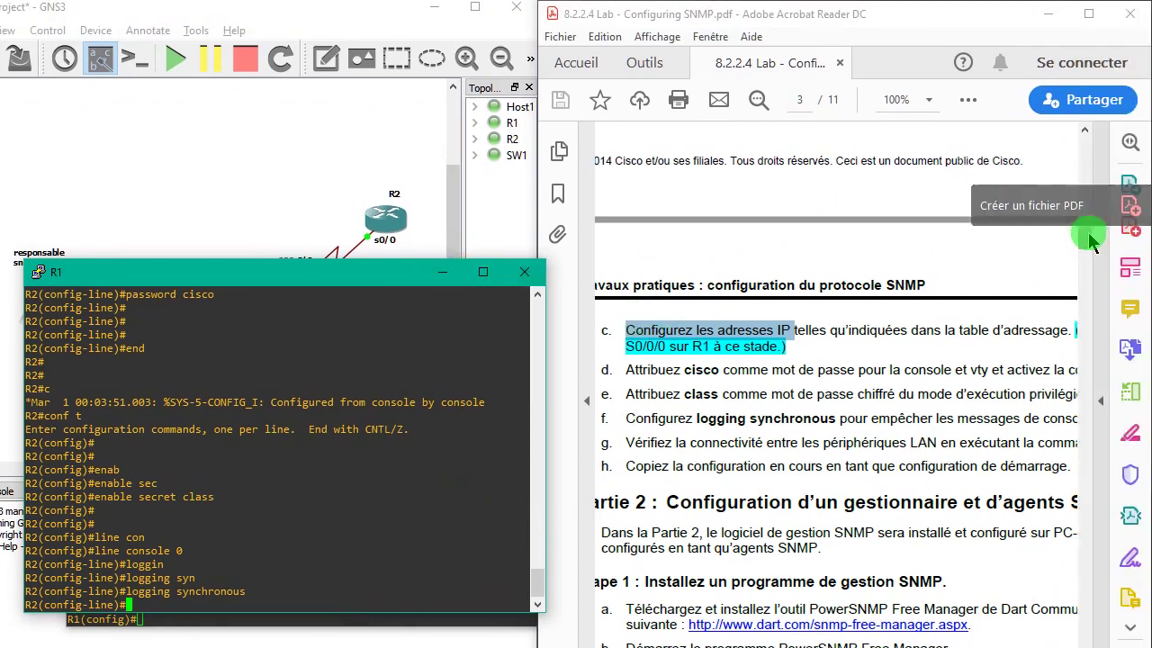
pyautogui.moveTo(1090, 238); pyautogui.dragTo(1098, 165)
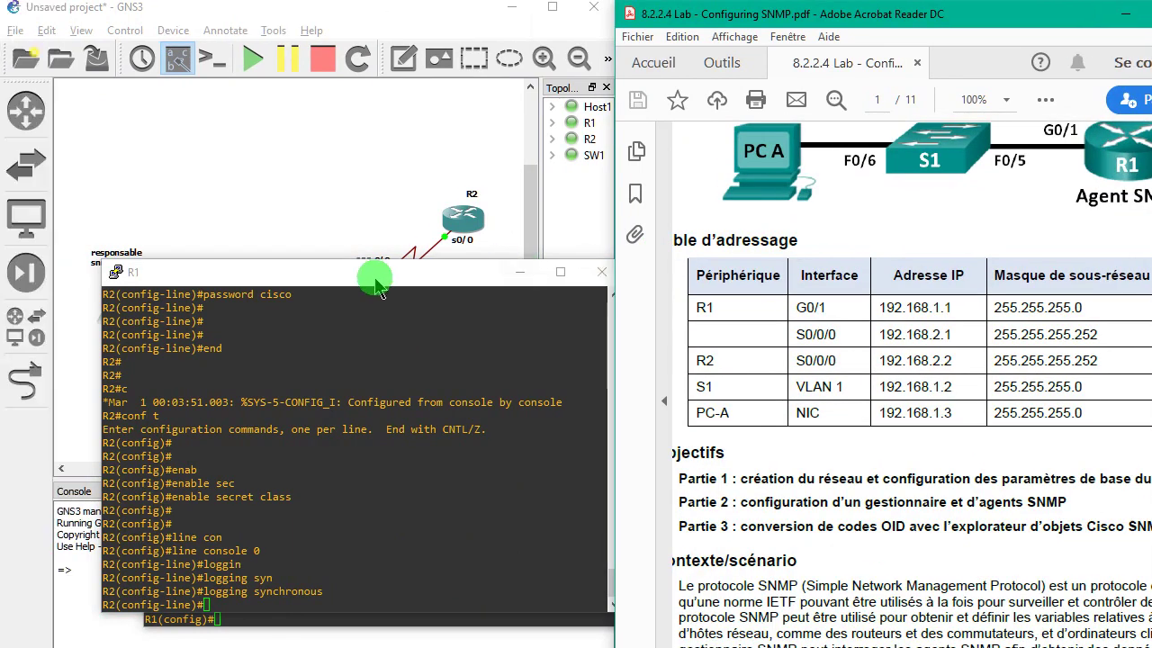
# - Minimize the R1 console, bring the R2 console forward, and begin typing 'int f'
pyautogui.moveTo(378, 275); pyautogui.dragTo(378, 282)
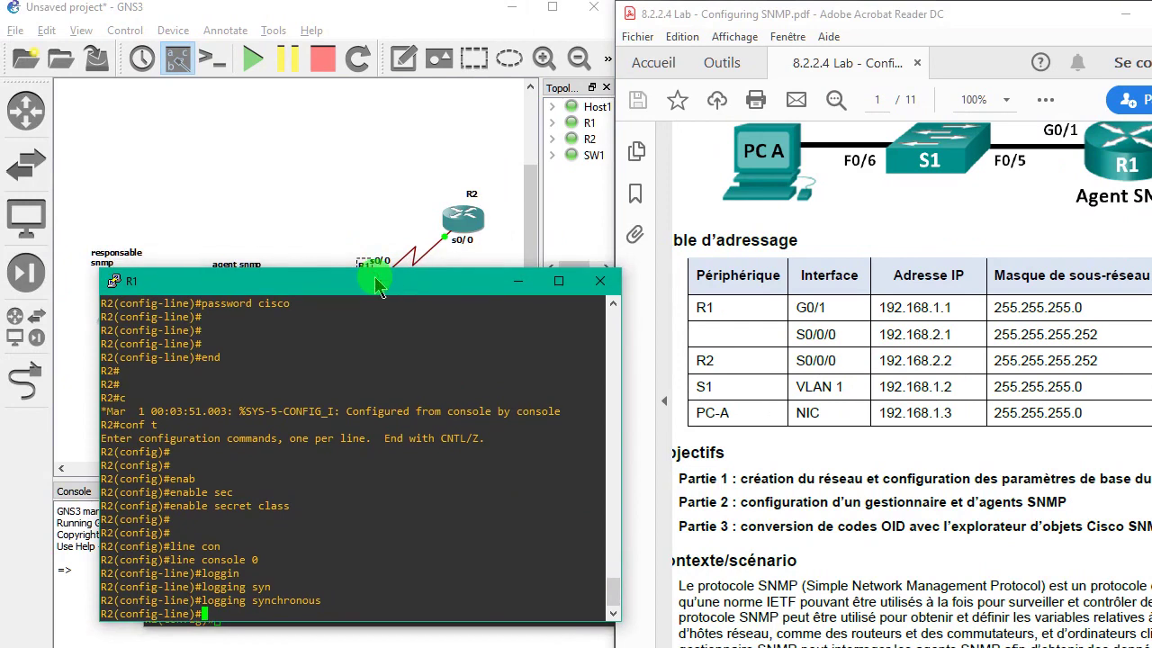
pyautogui.click(517, 280)
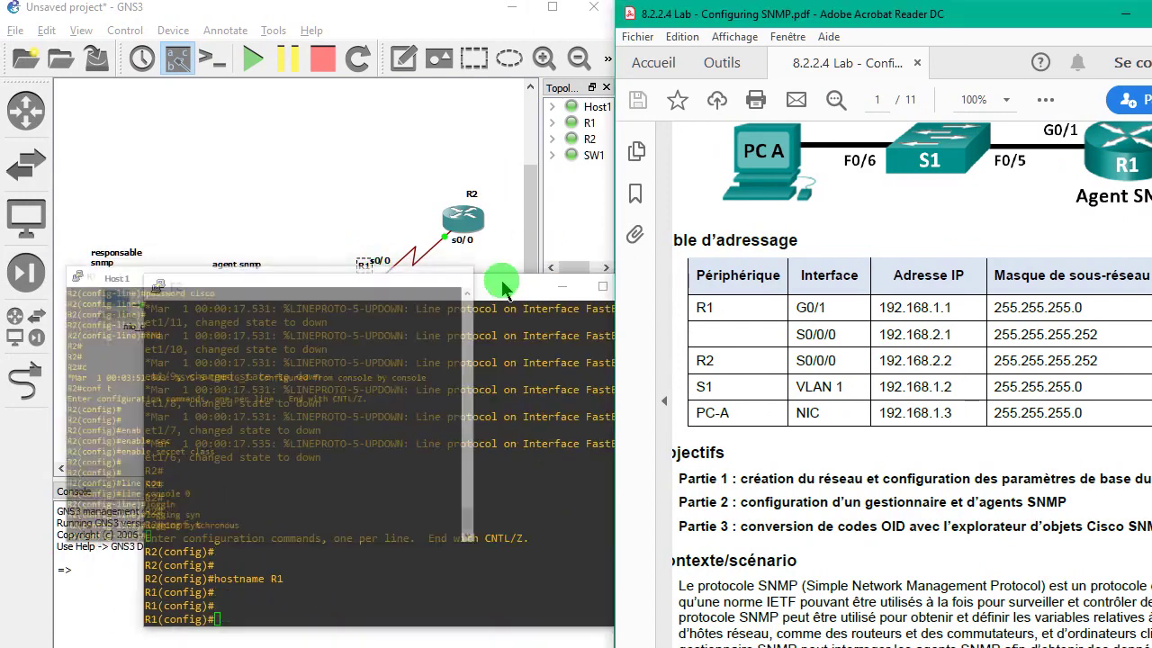
pyautogui.click(264, 570)
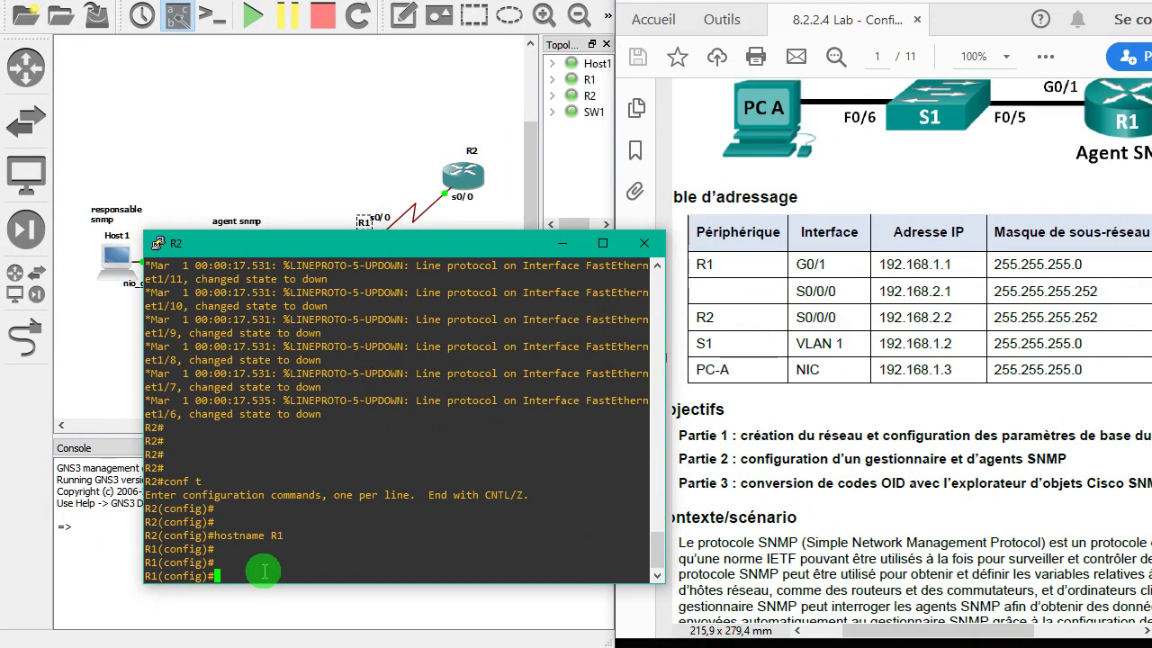
pyautogui.write('int f')
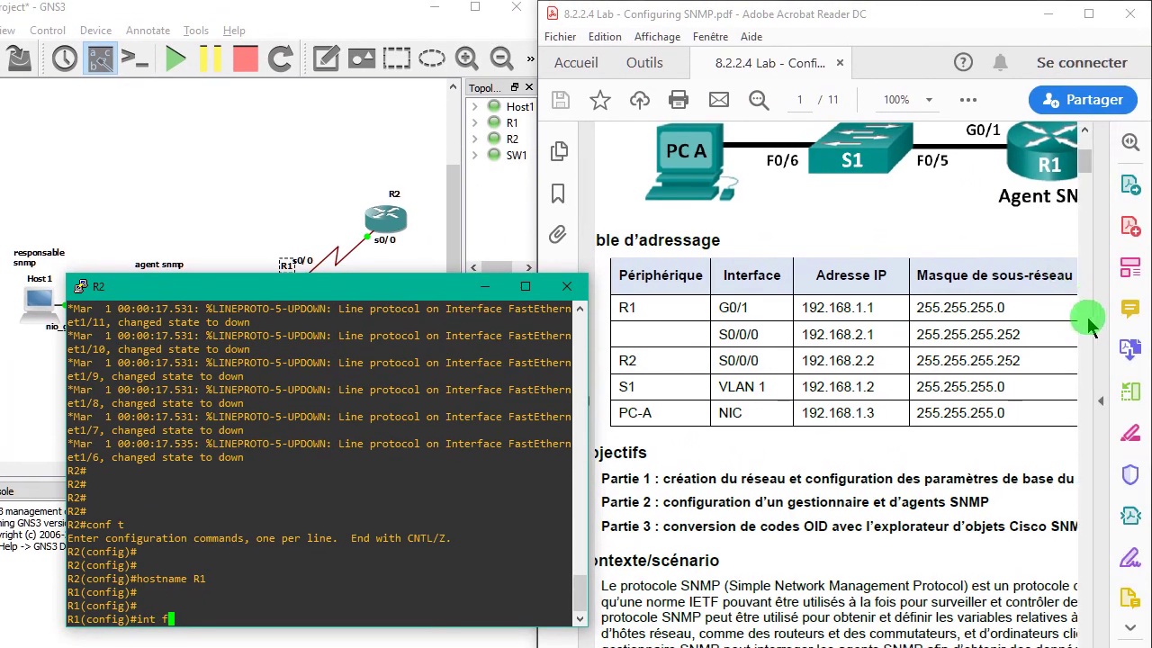
# - Zoom the lab sheet to 75% and drag the R2 console down to reveal the topology
pyautogui.click(929, 100)
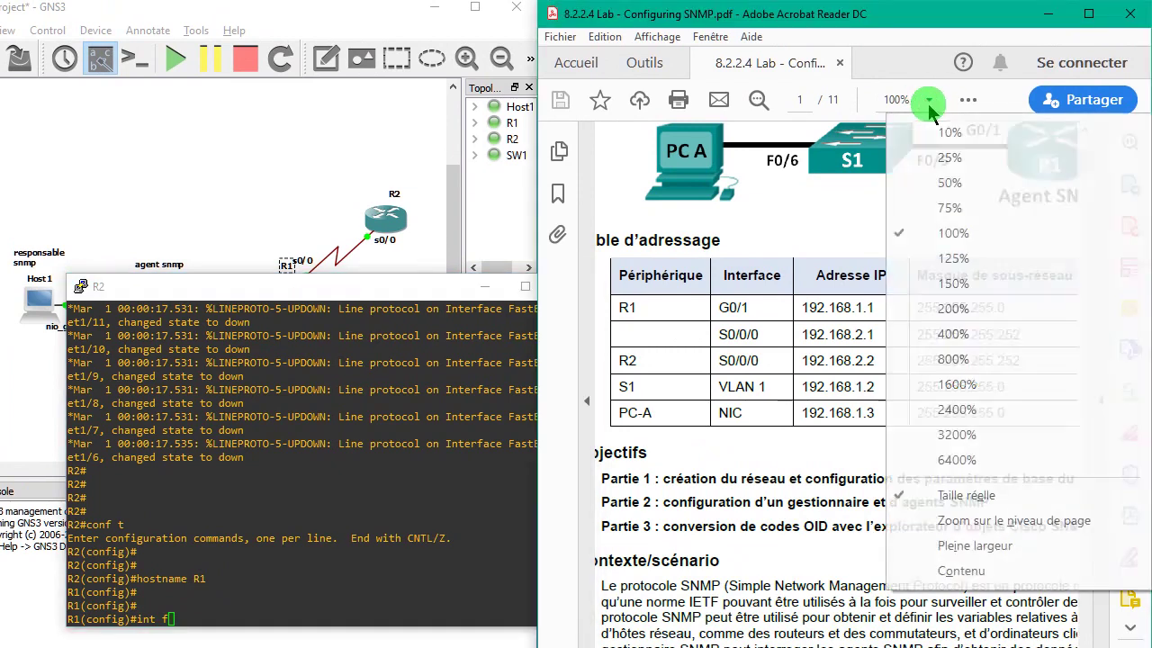
pyautogui.click(944, 208)
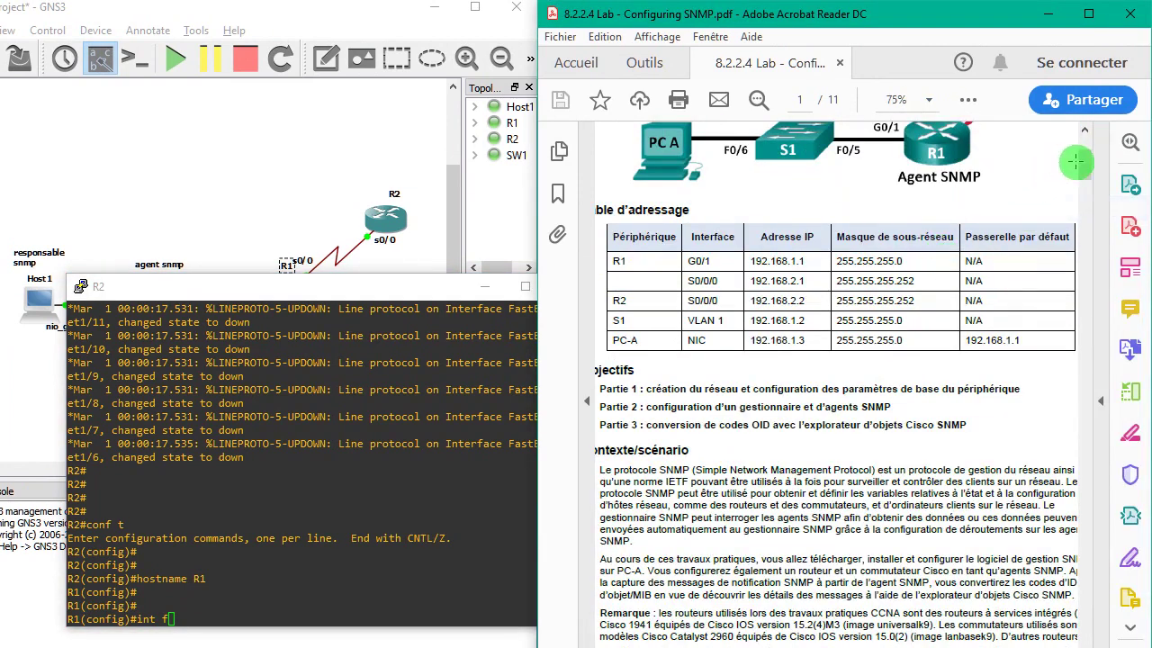
pyautogui.scroll(3, 1076, 162)
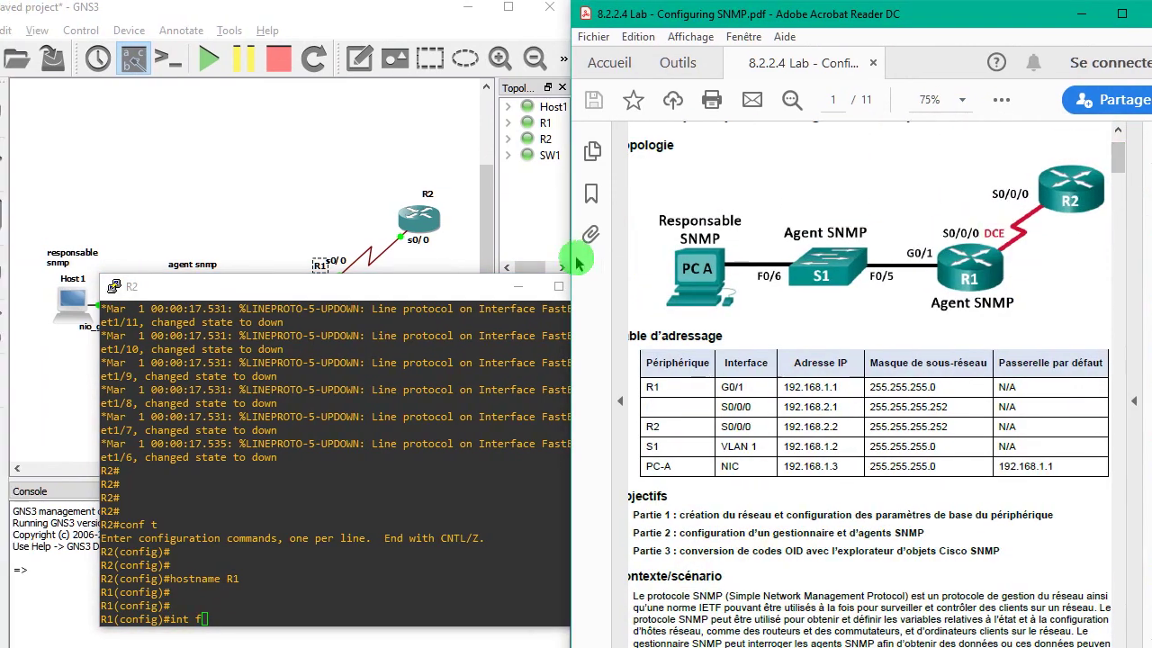
pyautogui.moveTo(480, 281); pyautogui.dragTo(413, 335)
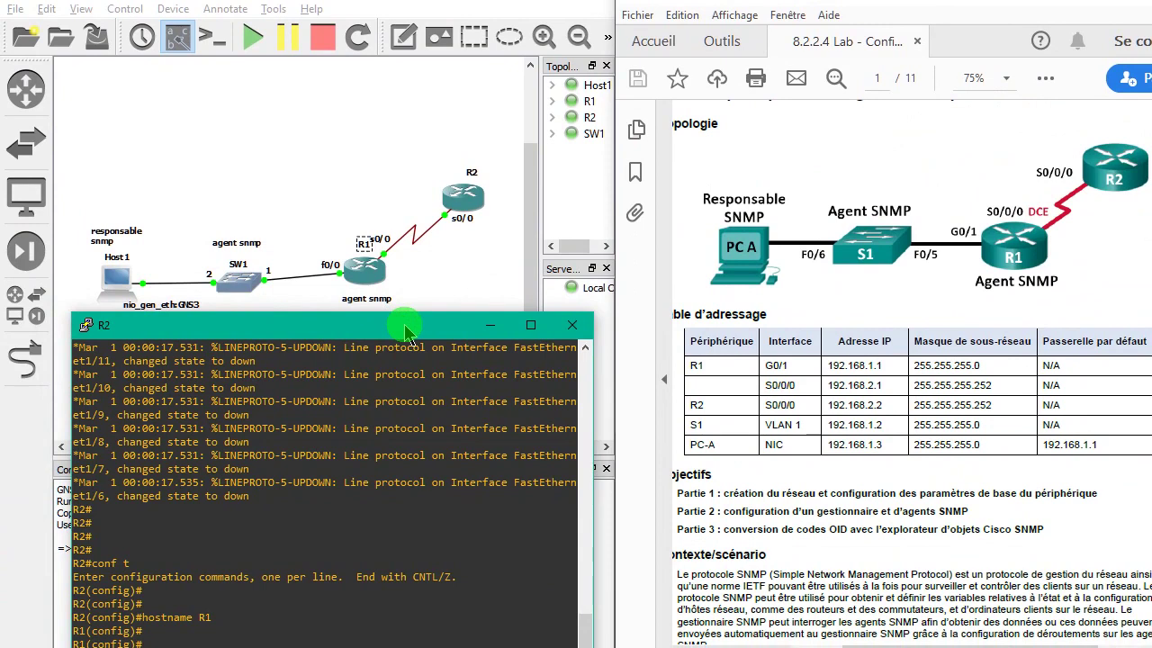
# - Enter 'int f' on R1, which returns '% Incomplete command.'
pyautogui.write('int f')
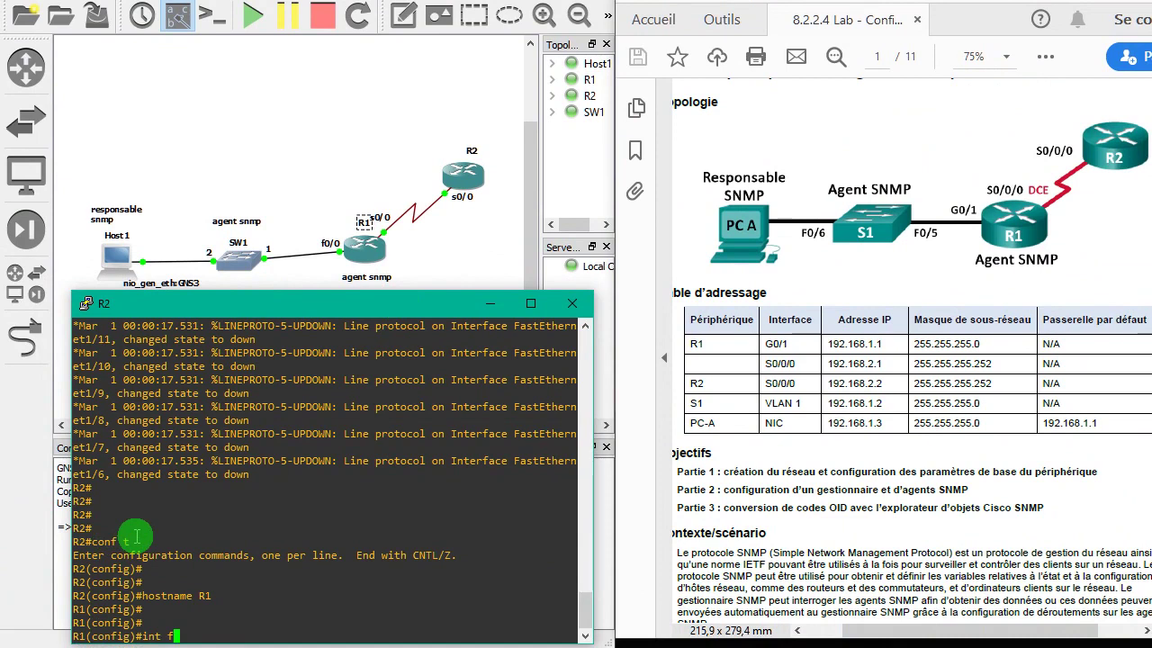
pyautogui.press('Return')
pyautogui.press('Return')
pyautogui.press('Return')
pyautogui.press('Return')
pyautogui.press('Return')
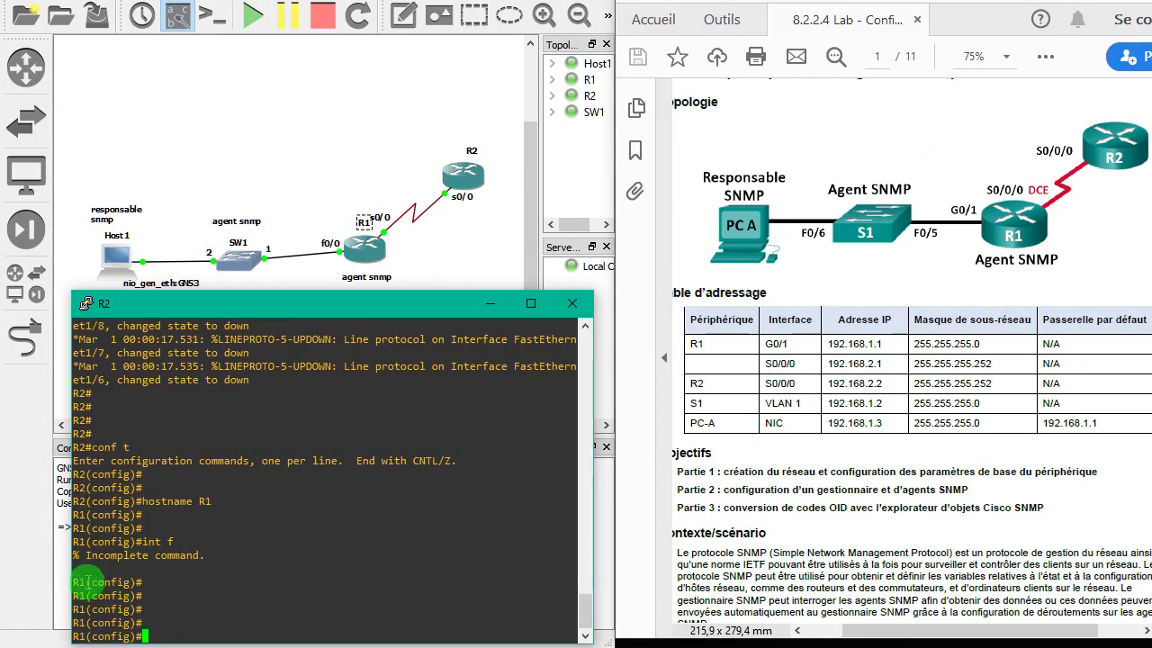
pyautogui.moveTo(91, 583); pyautogui.dragTo(67, 584)
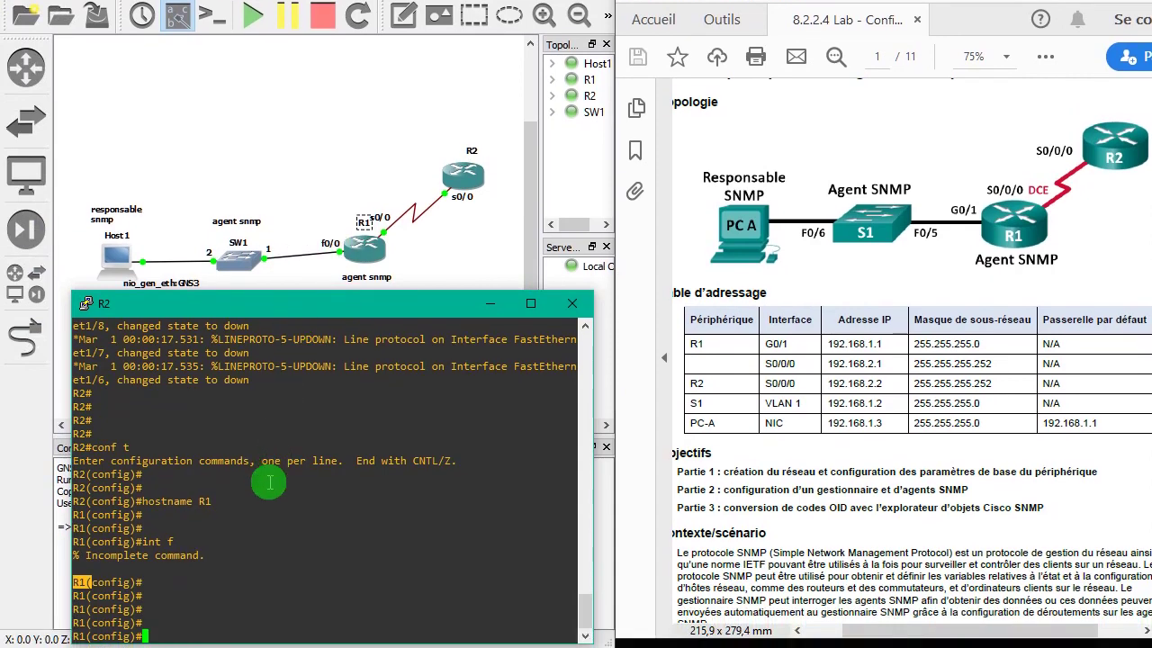
# - Enter configuration mode for R1's interface f0/0
pyautogui.press('Return')
pyautogui.press('Return')
pyautogui.write('inf')
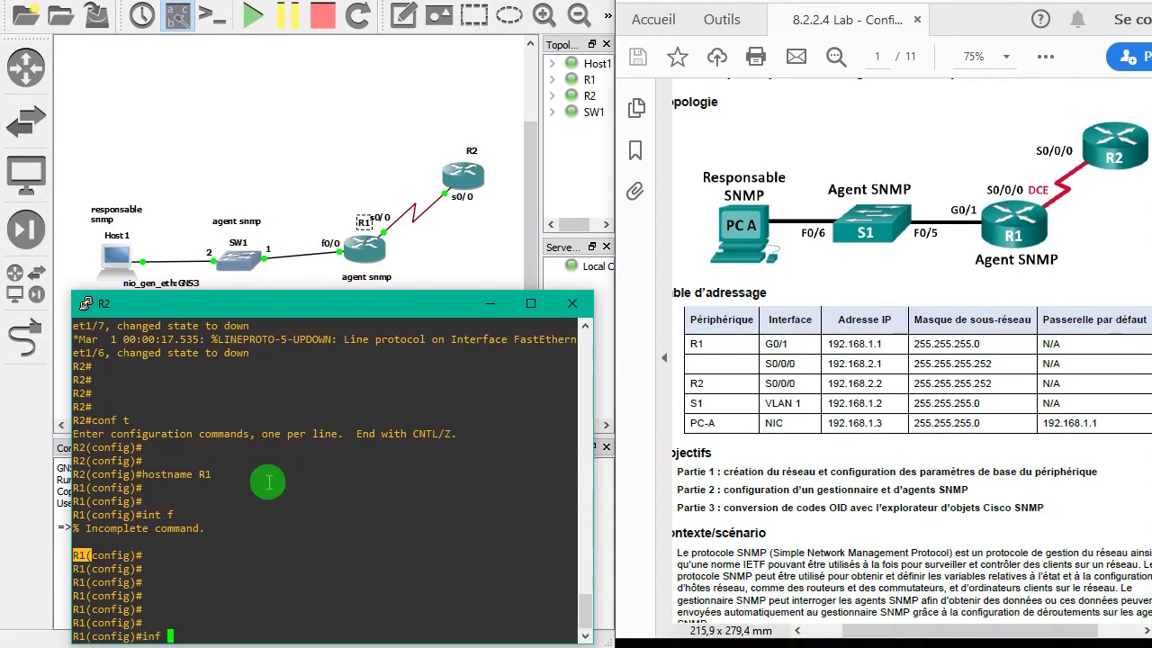
pyautogui.press('BackSpace')
pyautogui.press('BackSpace')
pyautogui.write('t f0/0')
pyautogui.press('Return')
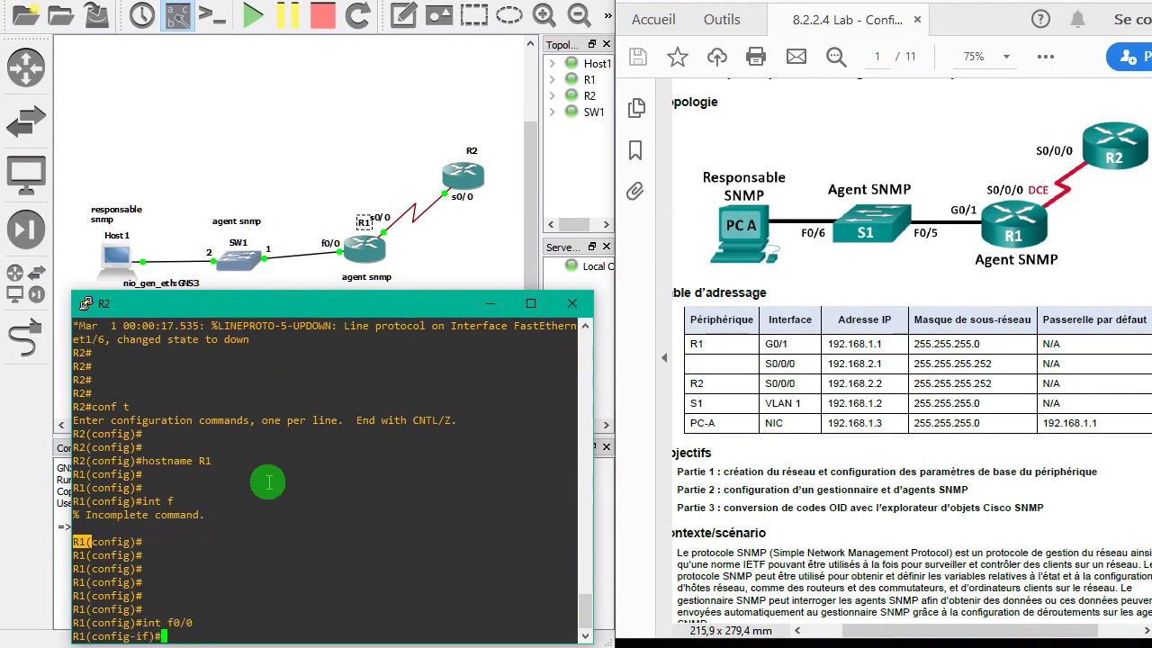
# - Assign f0/0 the address 192.168.1.1 255.255.255.0, fixing the mistyped mask via command history
pyautogui.write('ip add')
pyautogui.press('Tab')
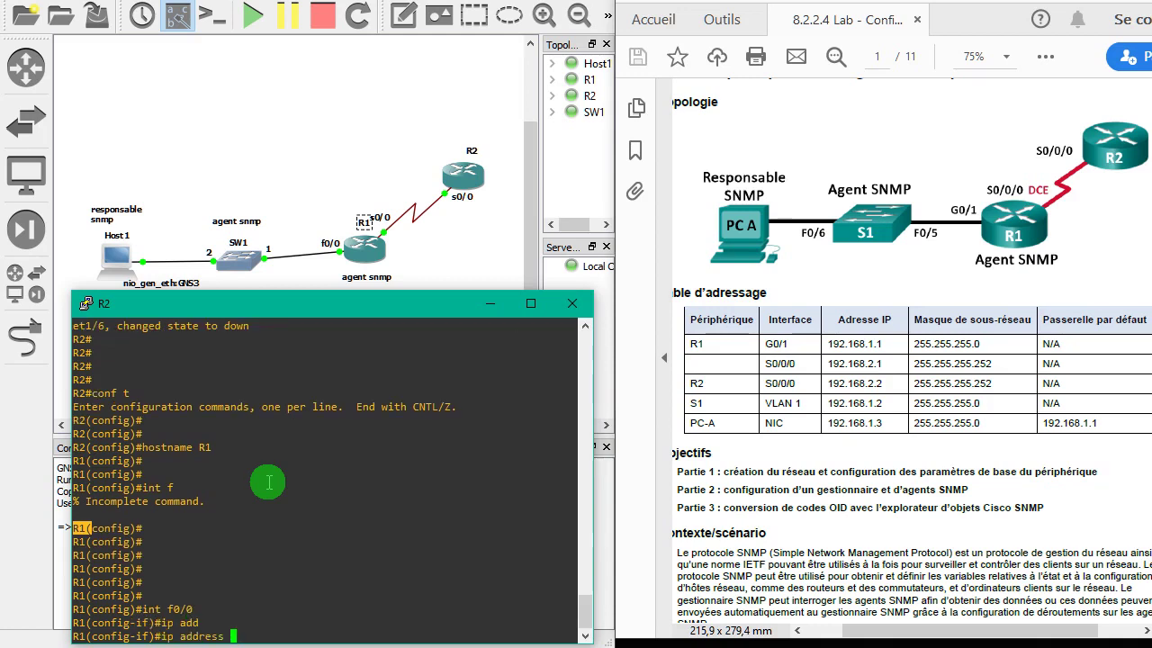
pyautogui.write('192.168.1.1 255.2')
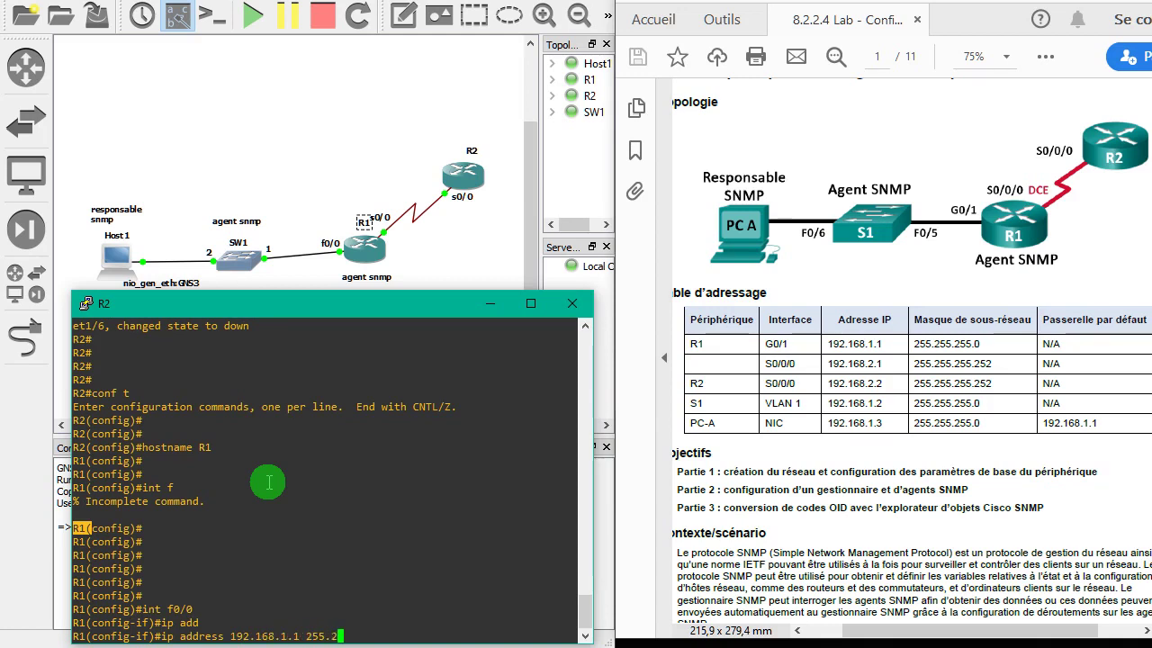
pyautogui.write('55.255.')
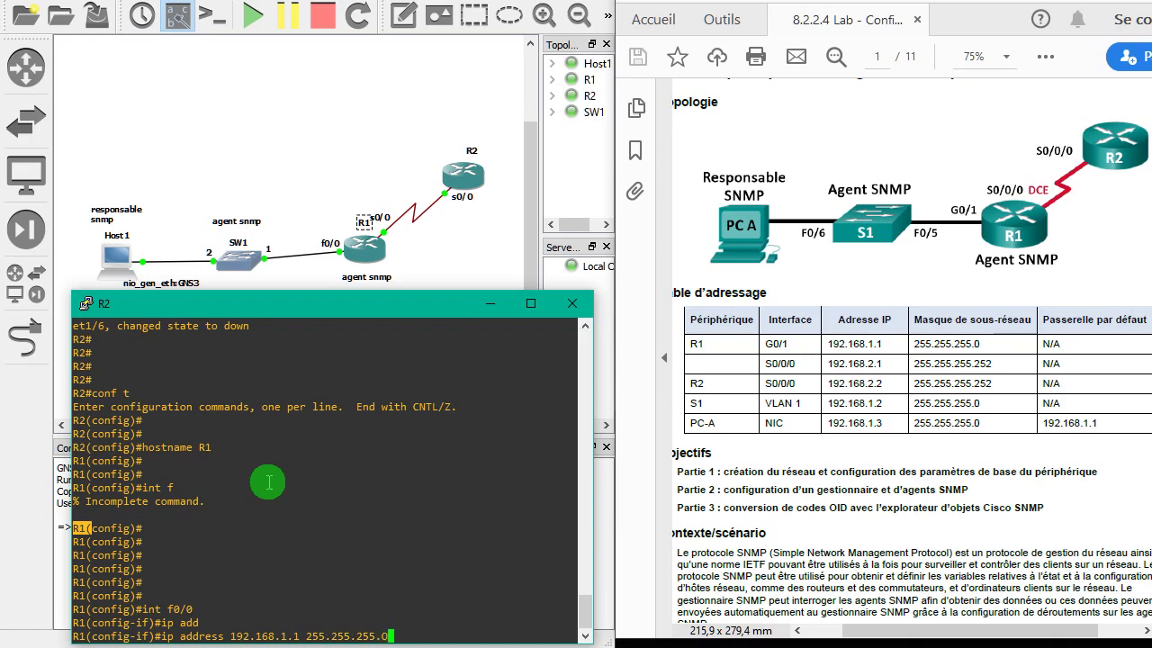
pyautogui.write('O')
pyautogui.press('Return')
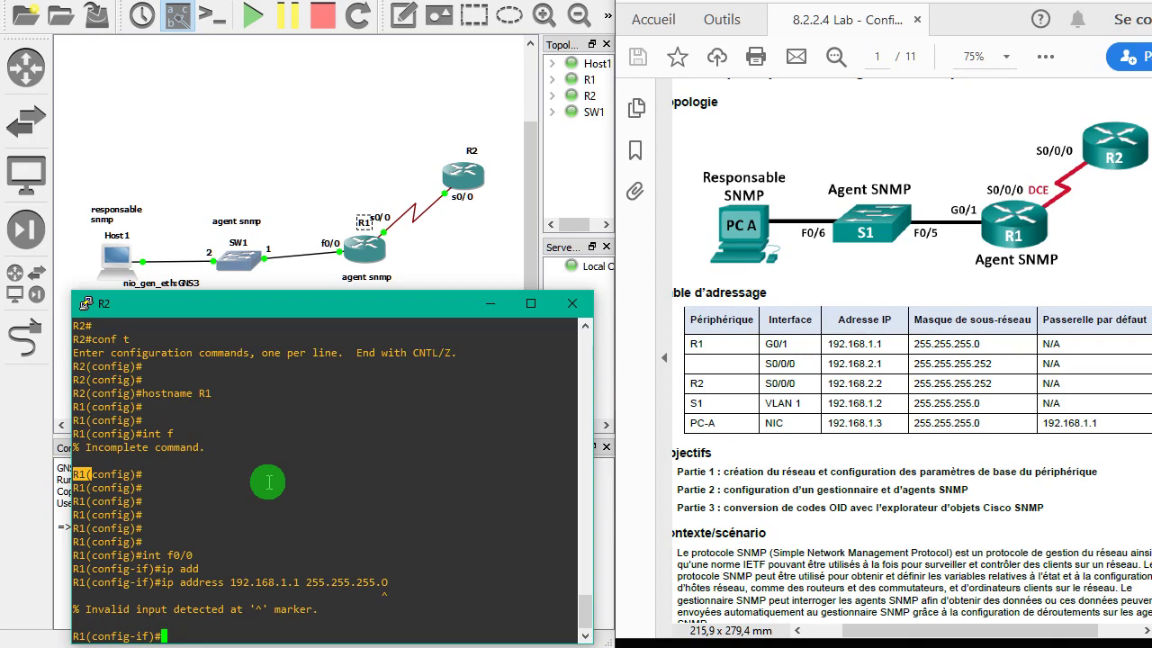
pyautogui.press('Up')
pyautogui.press('Down')
pyautogui.press('Up')
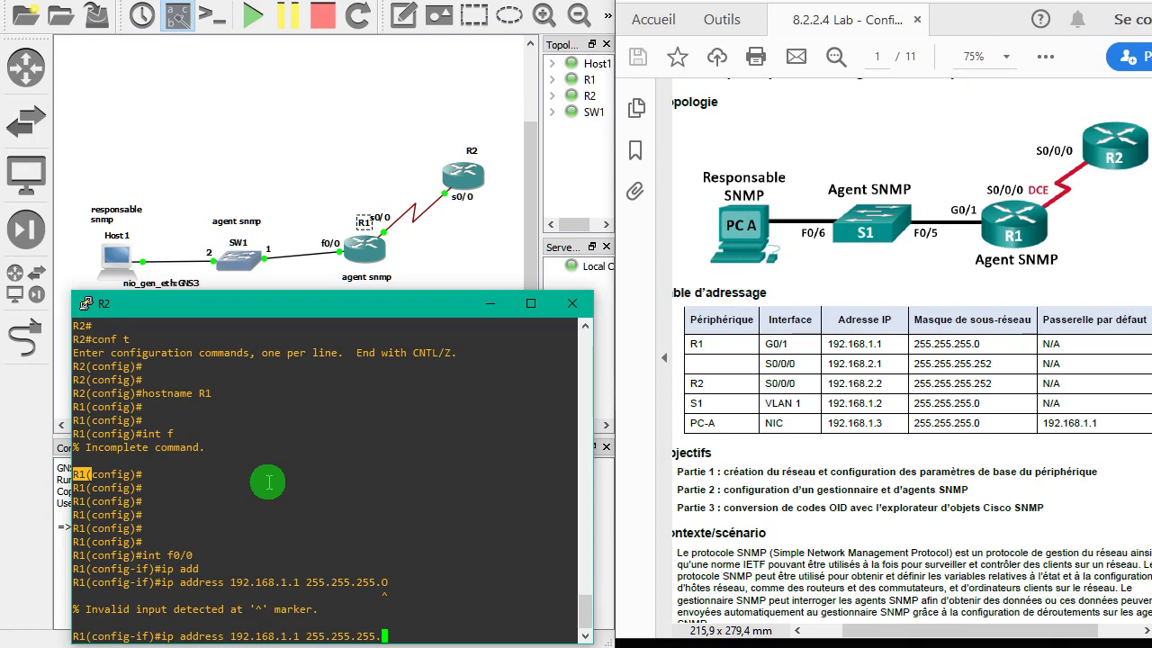
pyautogui.press('Return')
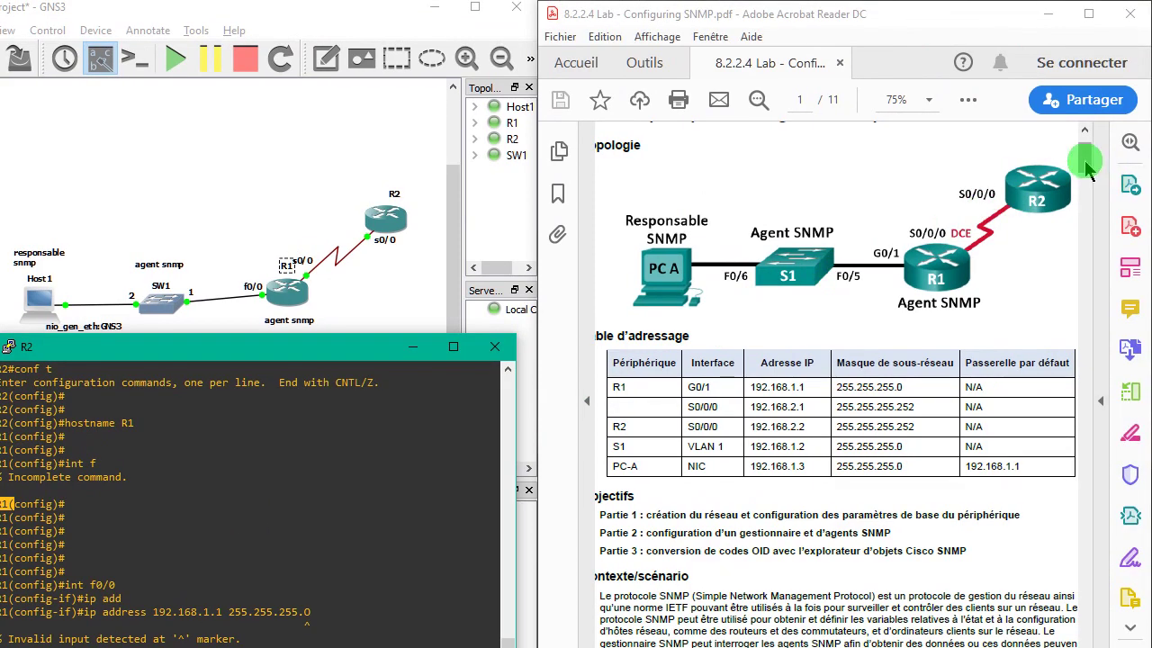
pyautogui.moveTo(1086, 168); pyautogui.dragTo(1102, 253)
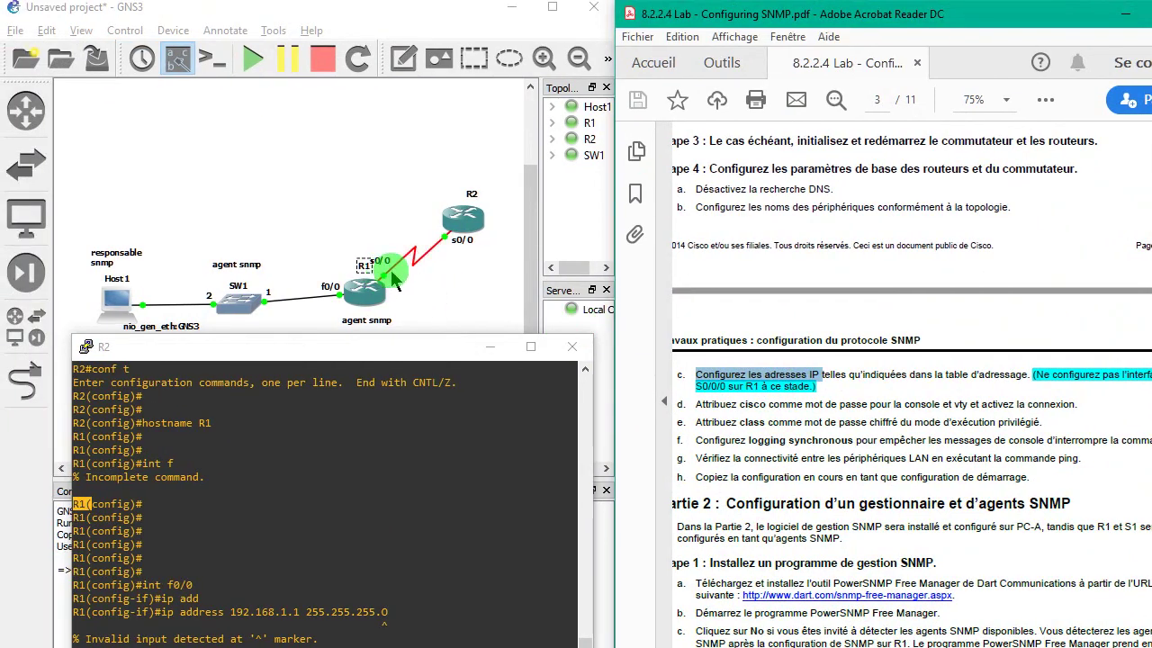
pyautogui.scroll(15, 1090, 207)
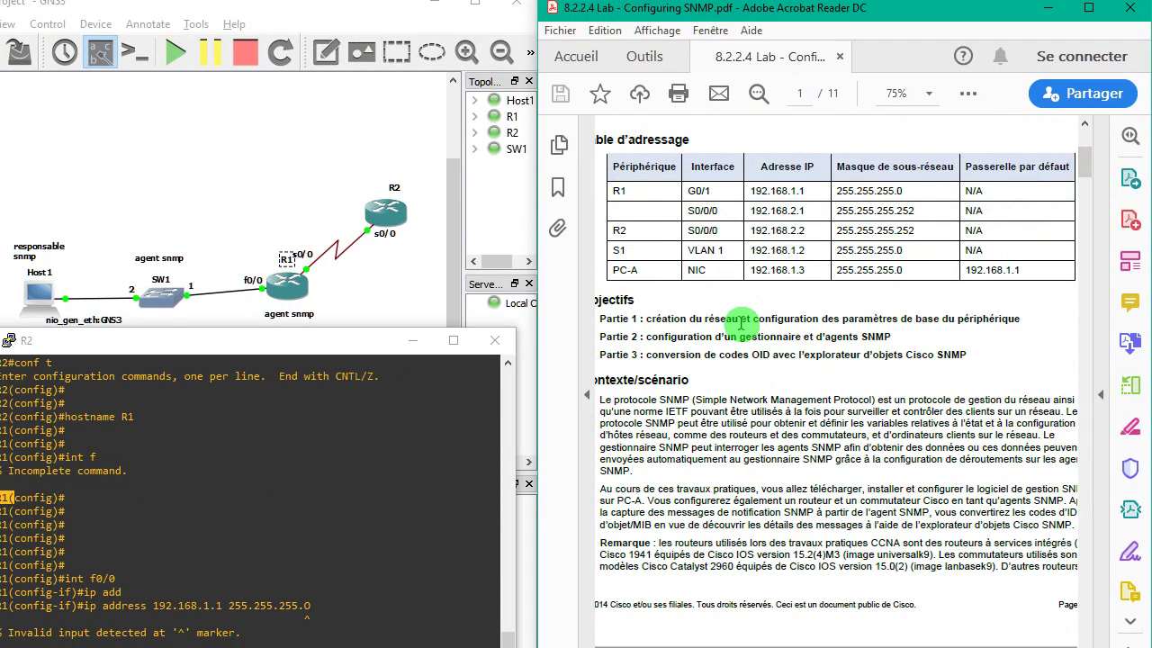
pyautogui.moveTo(1091, 155); pyautogui.dragTo(1098, 241)
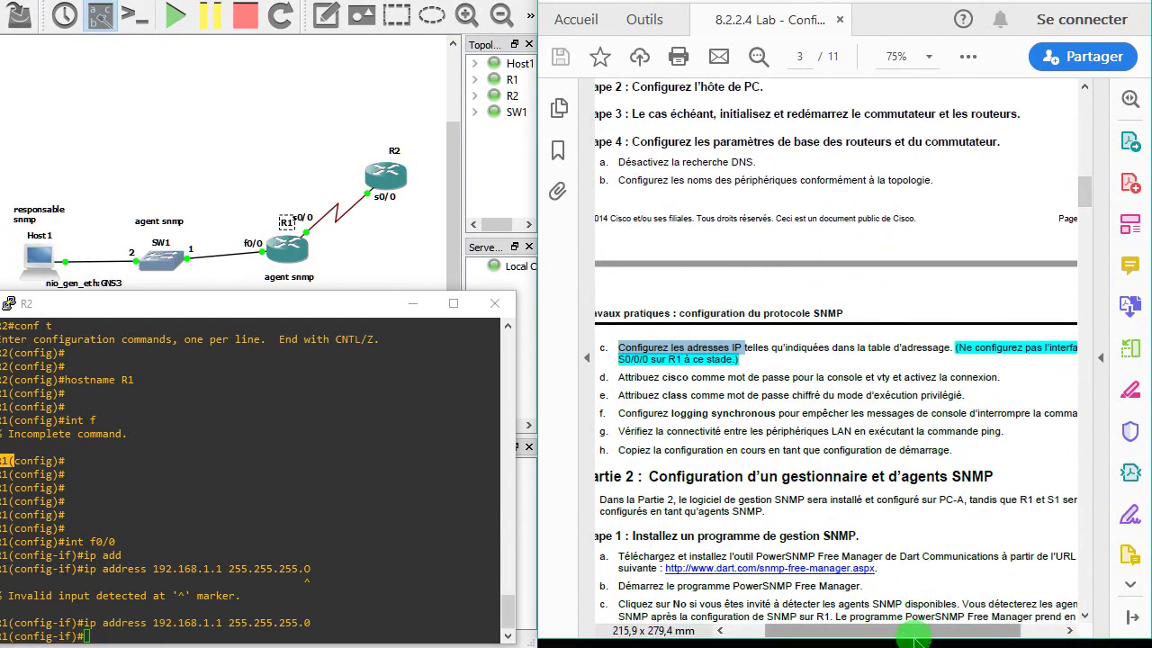
pyautogui.moveTo(913, 634); pyautogui.dragTo(891, 637)
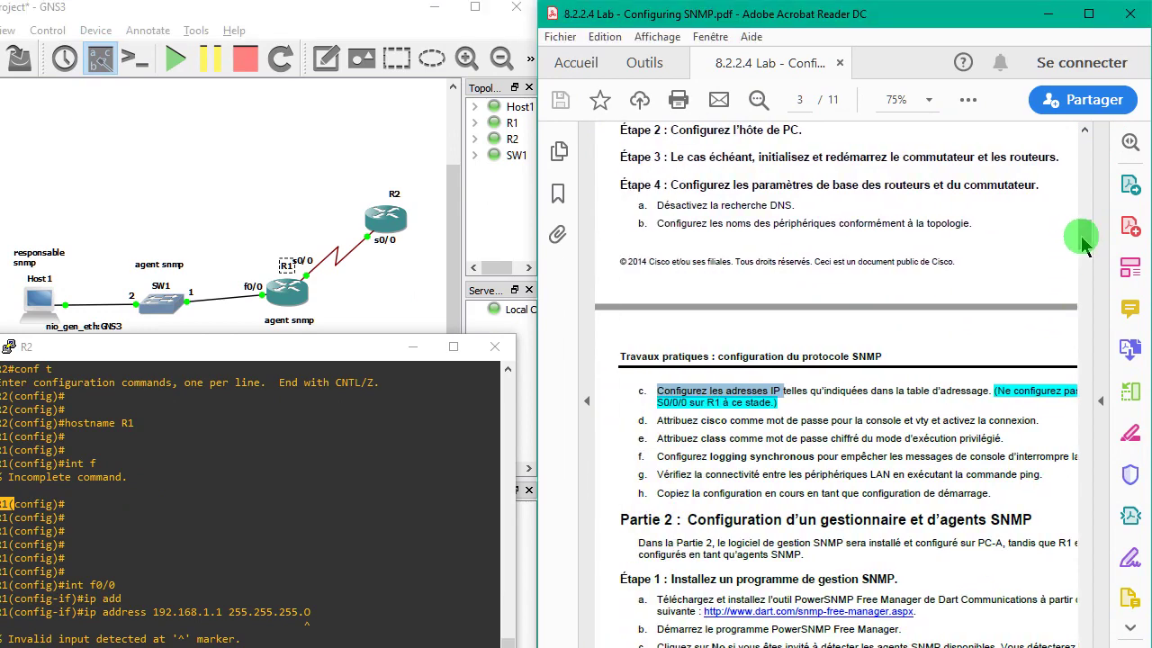
pyautogui.moveTo(1084, 242); pyautogui.dragTo(1092, 171)
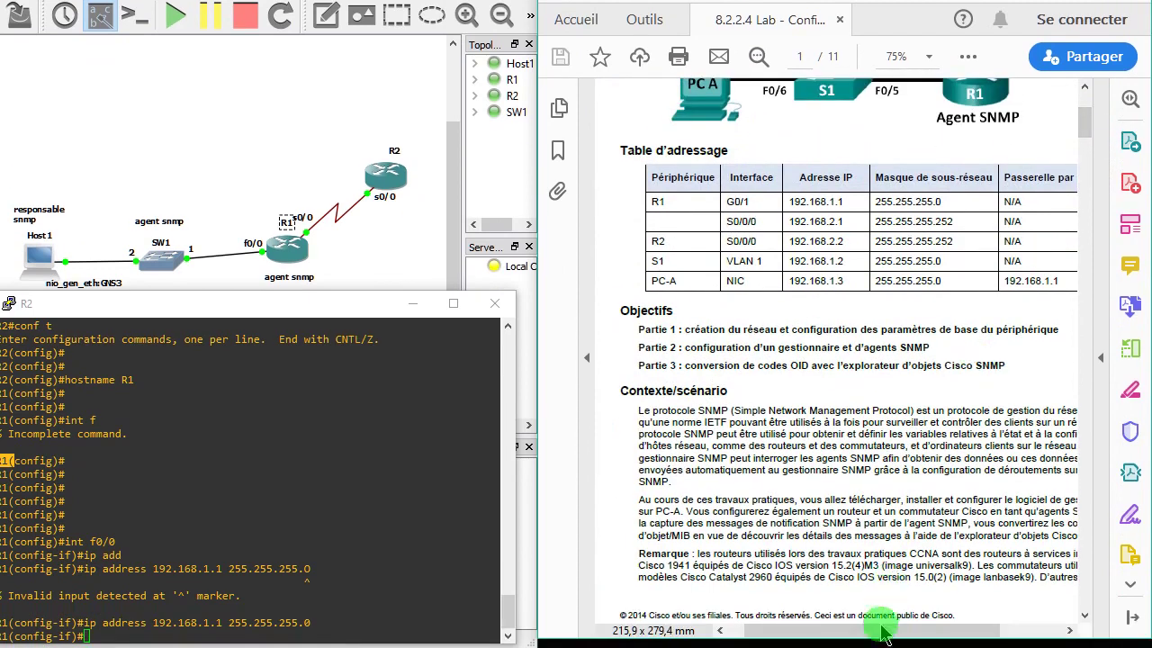
pyautogui.moveTo(882, 634); pyautogui.dragTo(892, 639)
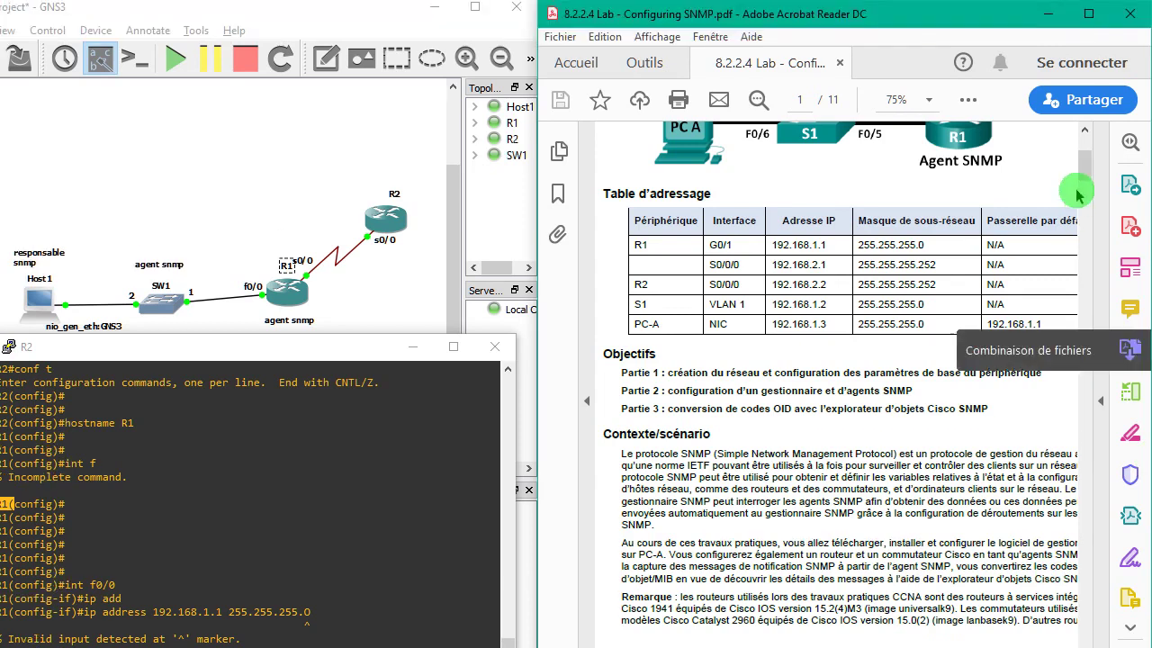
pyautogui.scroll(3, 1089, 128)
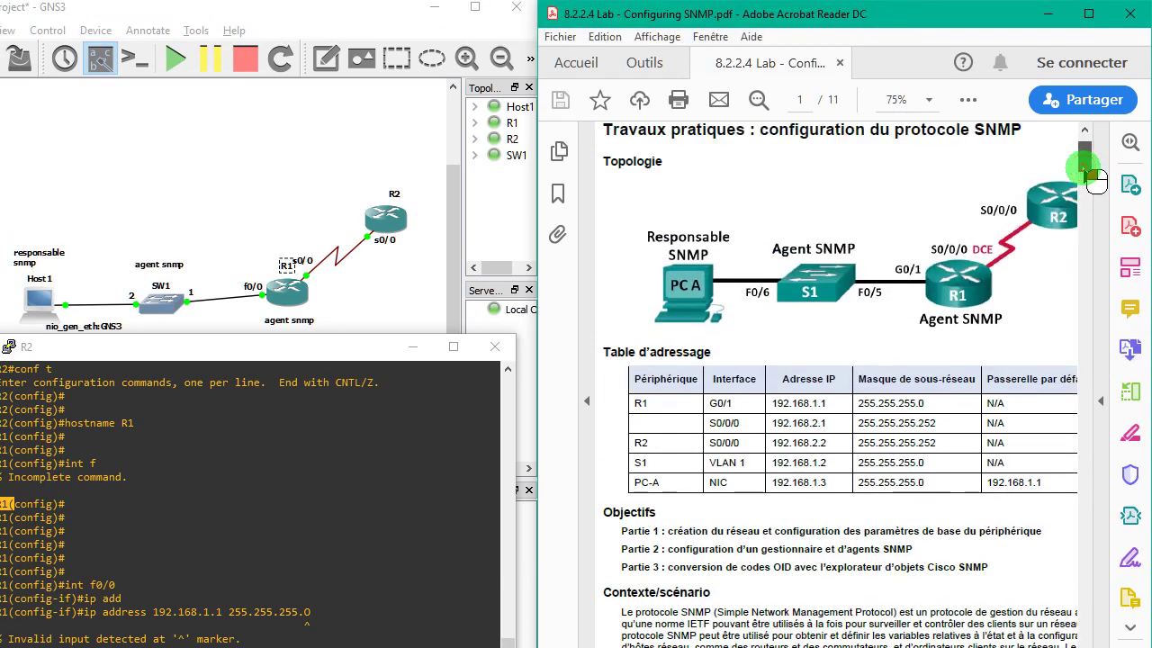
pyautogui.scroll(-3, 1095, 185)
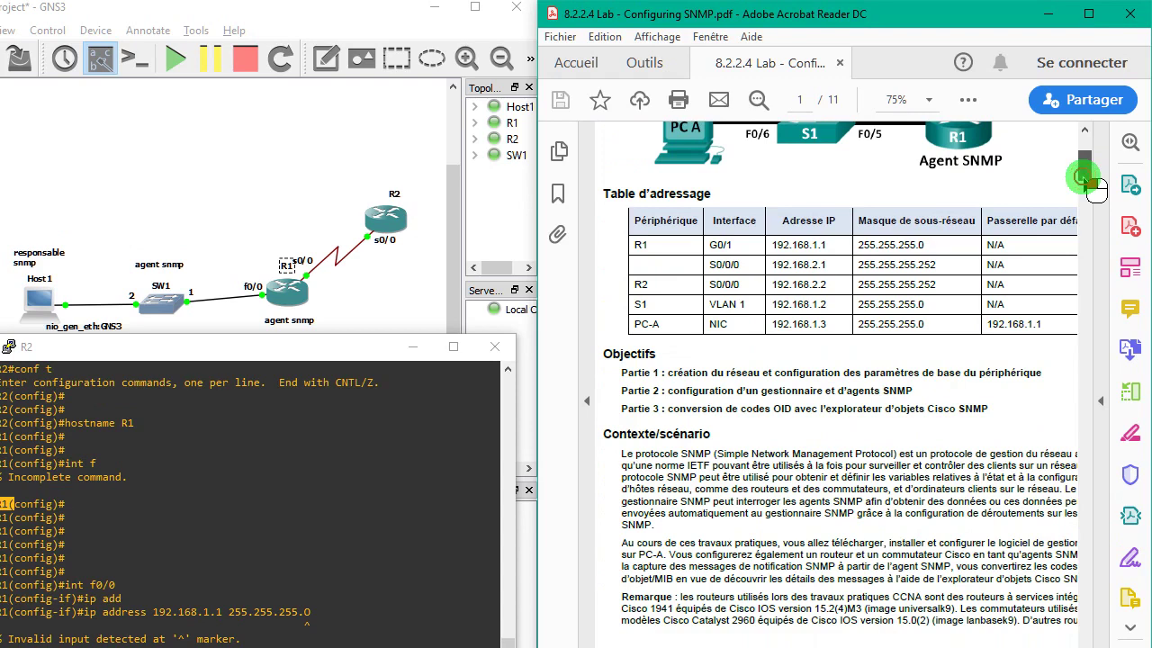
pyautogui.moveTo(1091, 184); pyautogui.dragTo(1098, 246)
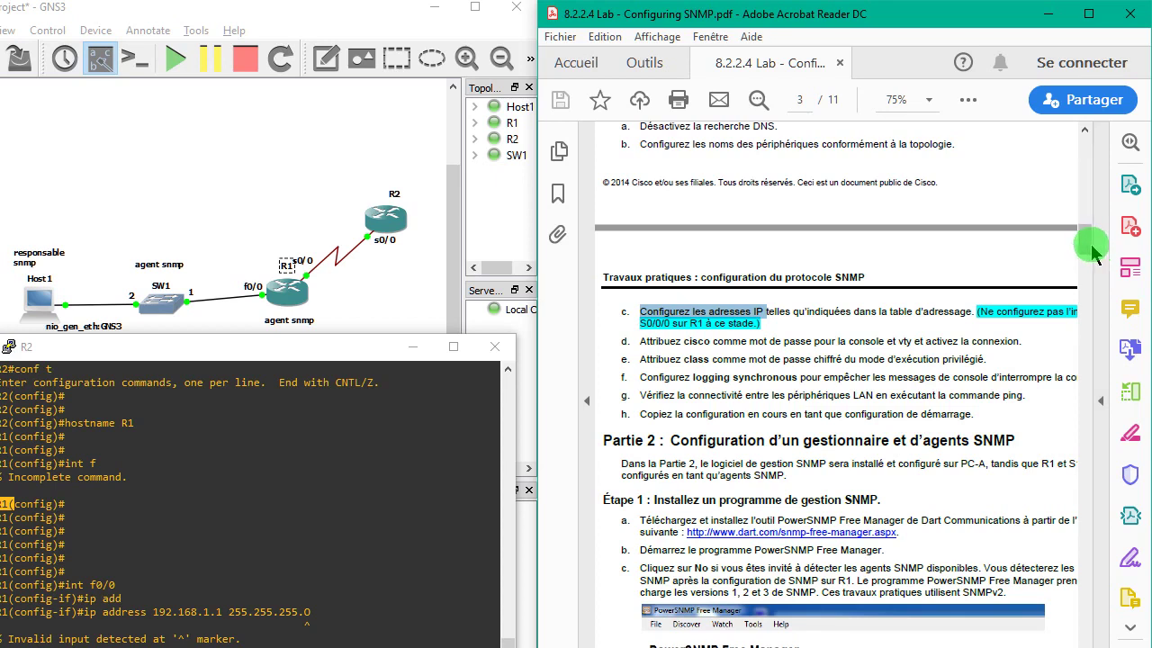
pyautogui.moveTo(1098, 255); pyautogui.dragTo(1100, 261)
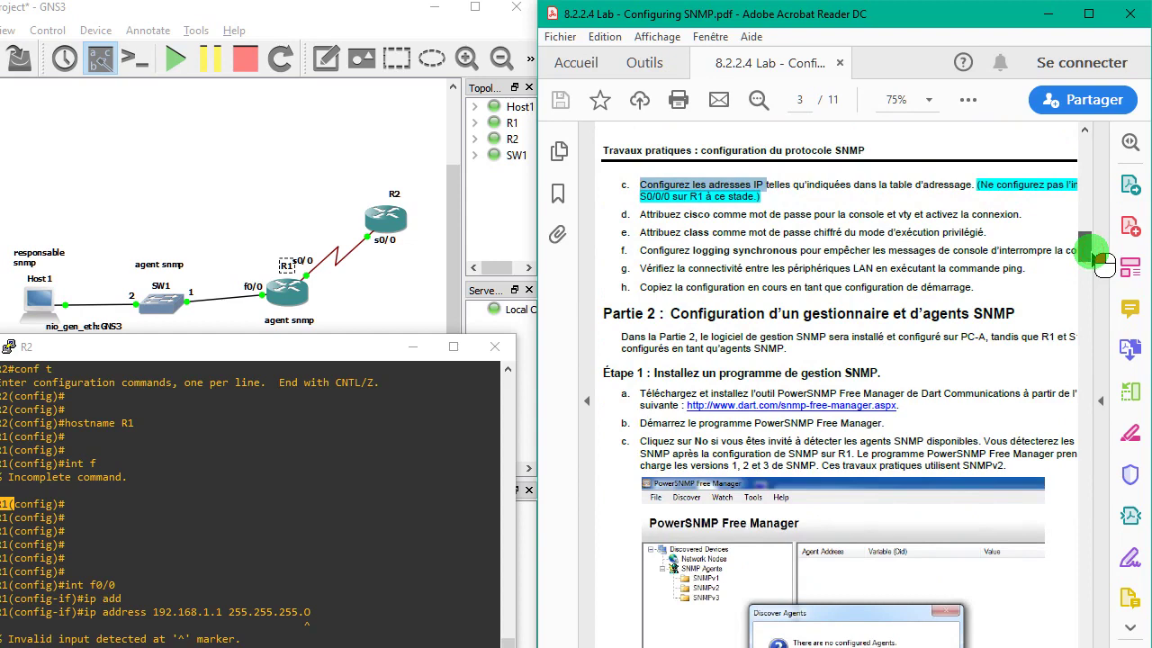
pyautogui.moveTo(1101, 264); pyautogui.dragTo(1105, 160)
# - Bring the router console forward and exit line configuration mode
pyautogui.click(356, 351)
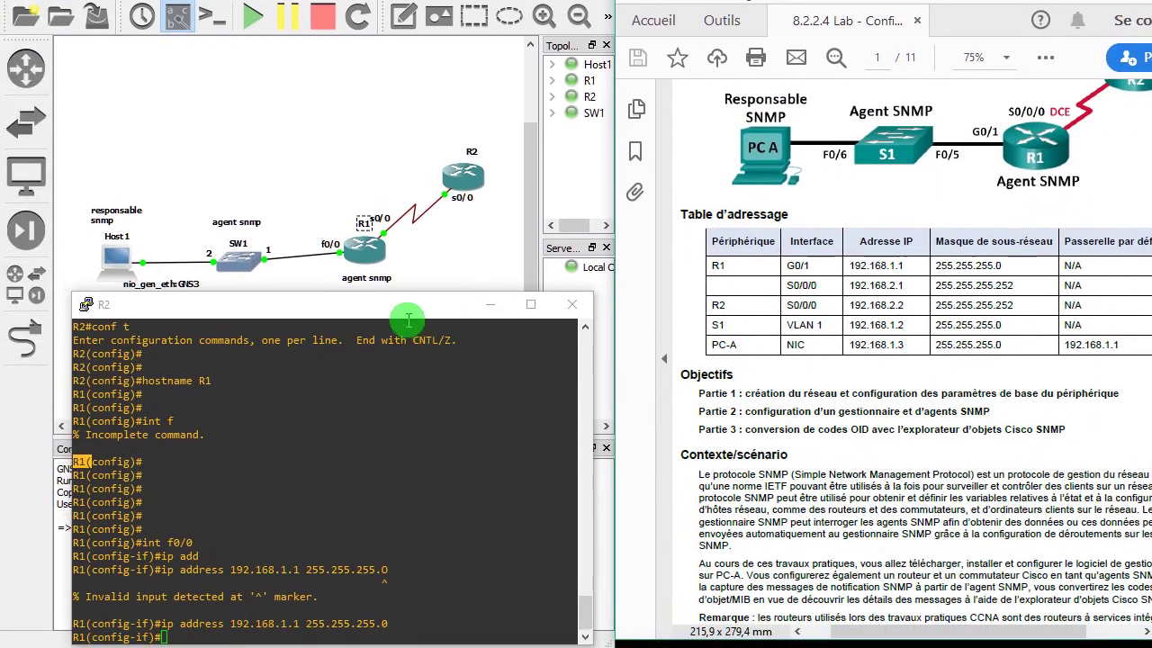
pyautogui.hotkey('alt', 'Tab')
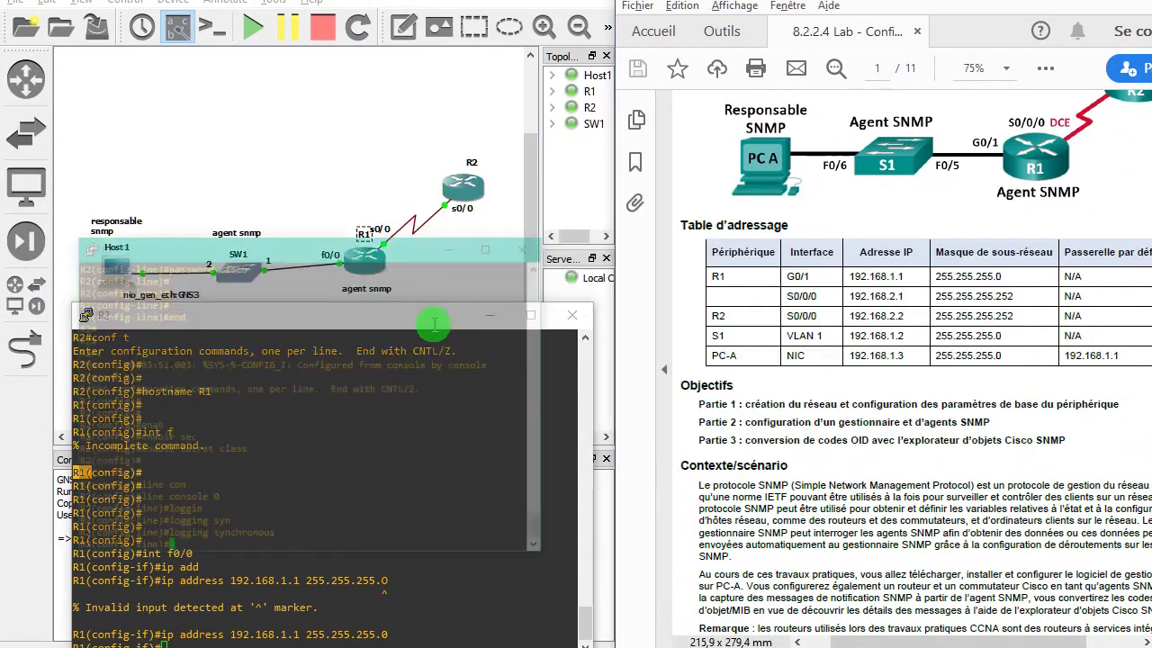
pyautogui.click(233, 393)
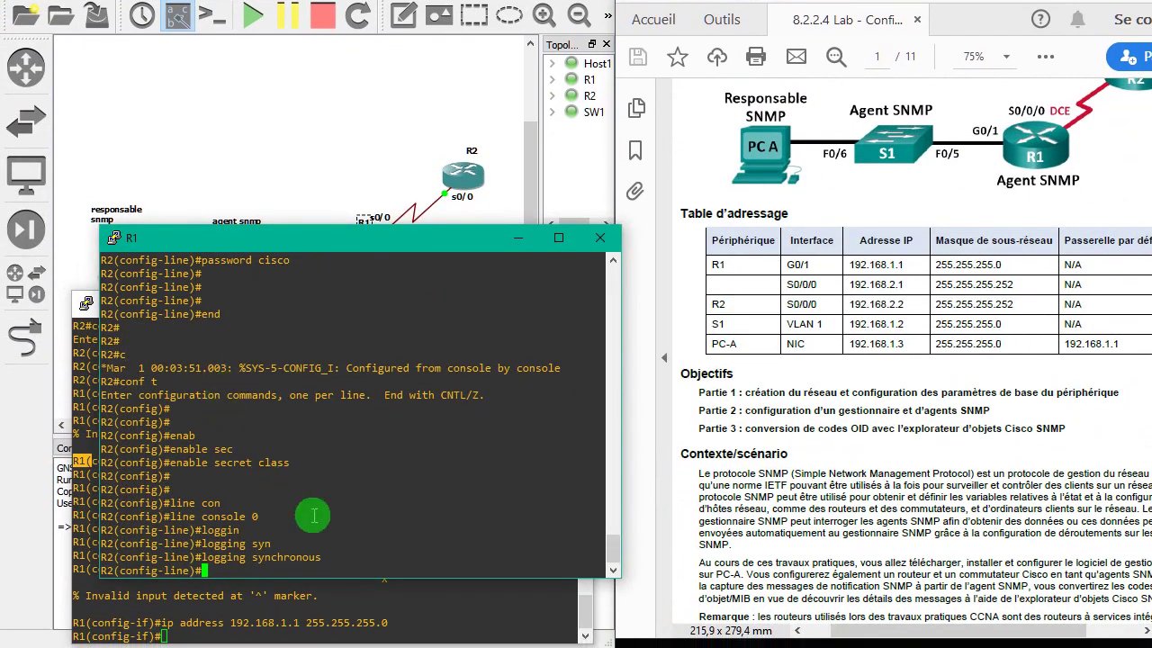
pyautogui.press('Return')
pyautogui.press('Return')
pyautogui.press('Return')
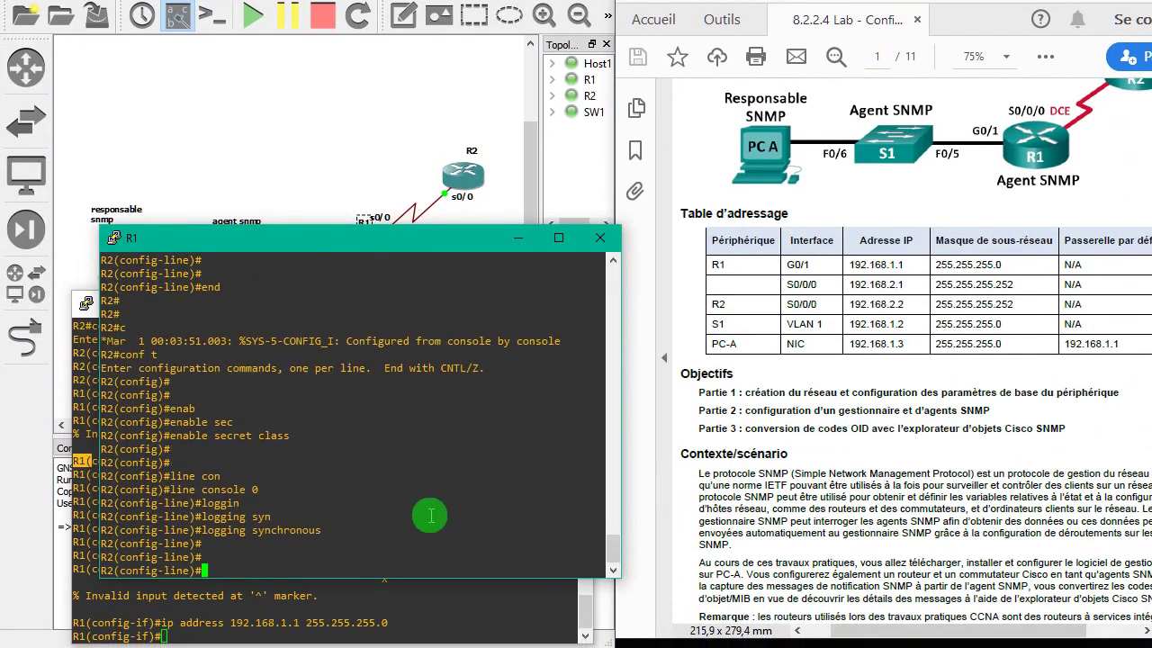
pyautogui.write('exit')
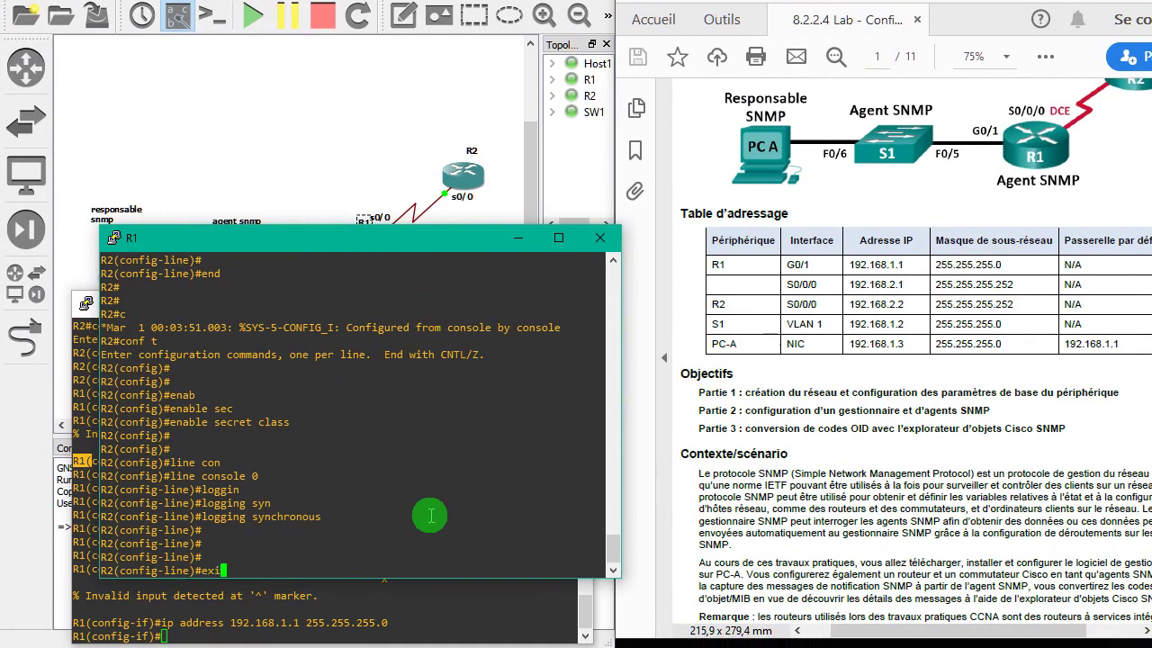
pyautogui.press('Return')
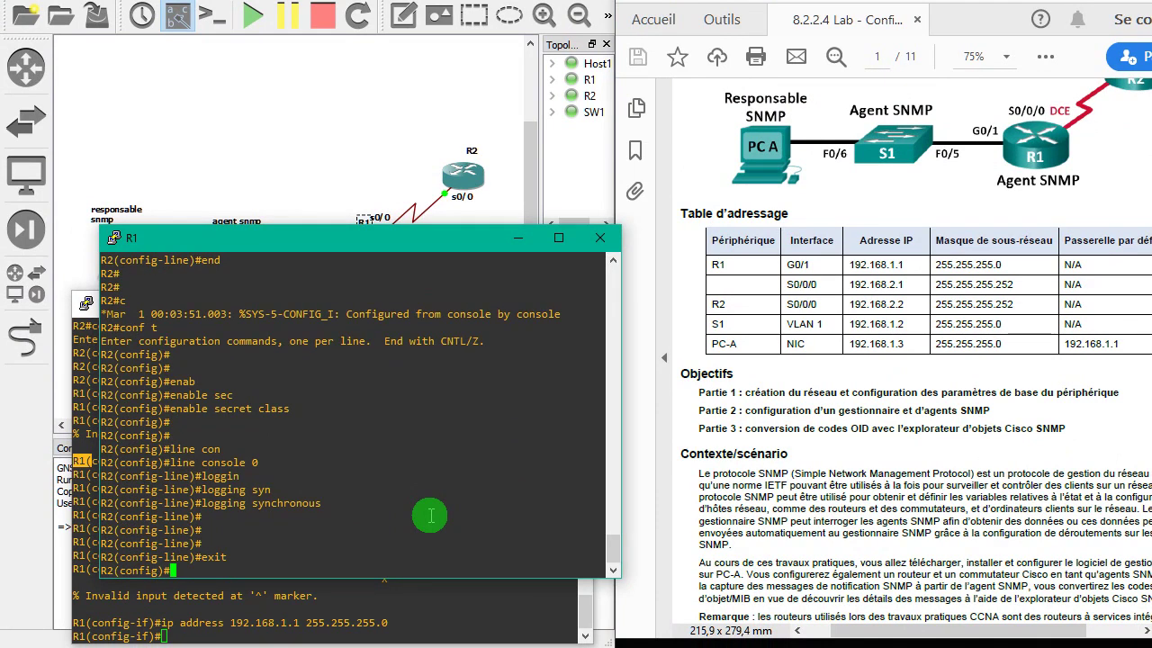
# - Address interface s0/0 with 192.168.2.2 255.255.255.252
pyautogui.write('int')
pyautogui.write('s0/0')
pyautogui.press('Return')
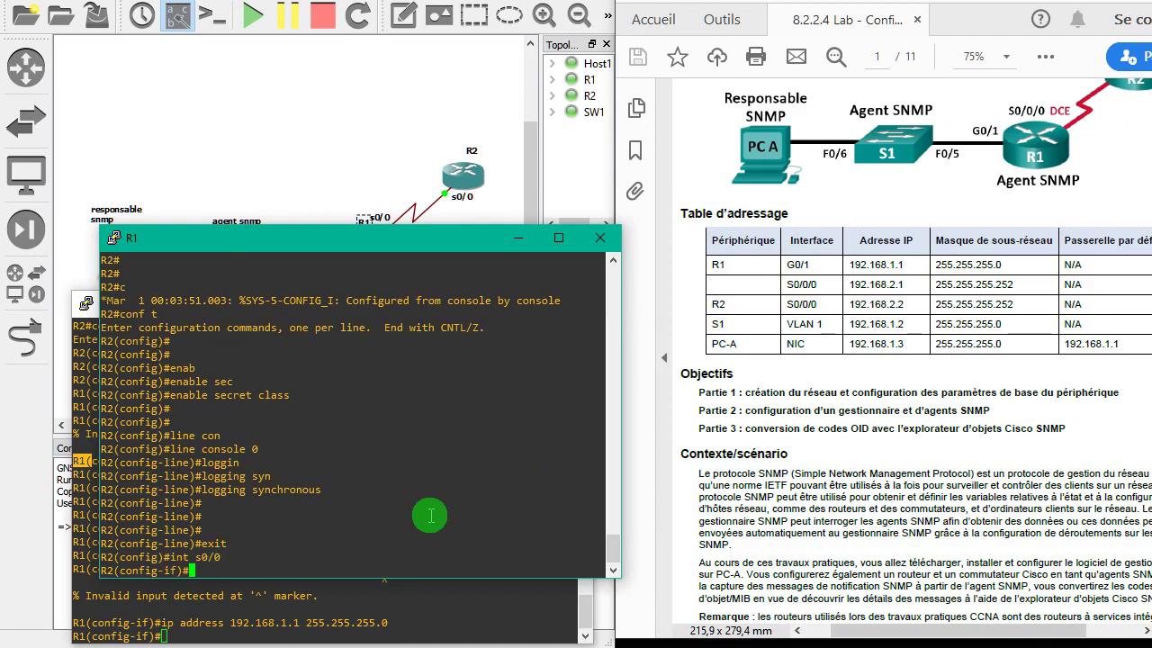
pyautogui.write('ip add')
pyautogui.press('Tab')
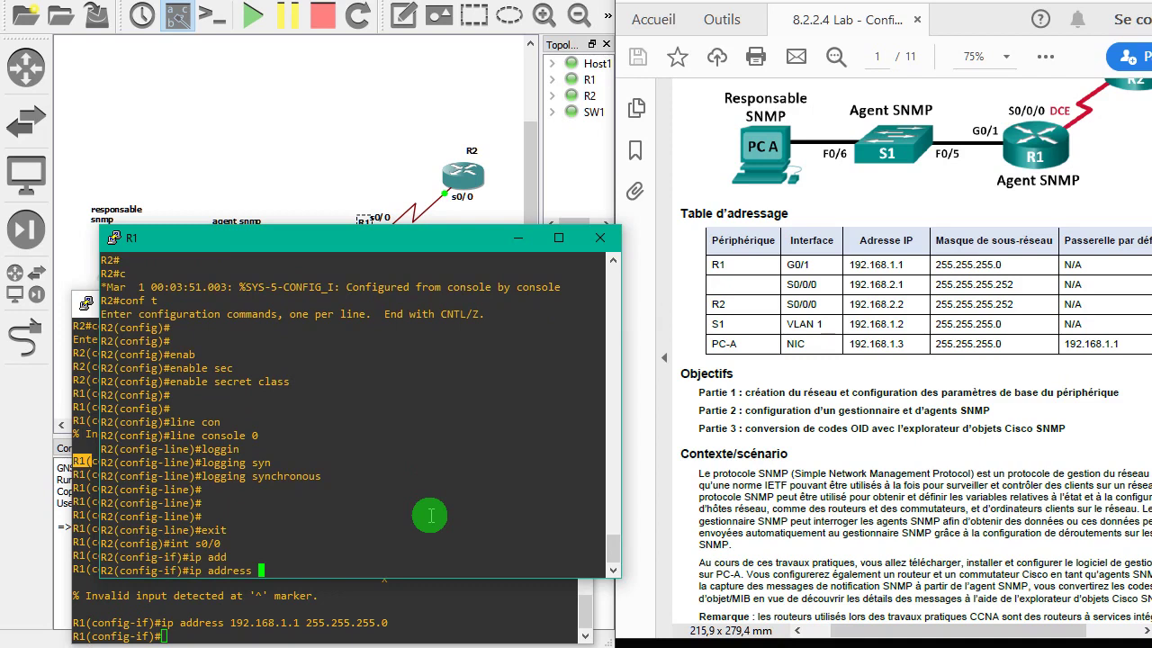
pyautogui.write('192.168.2.2 255.255.255')
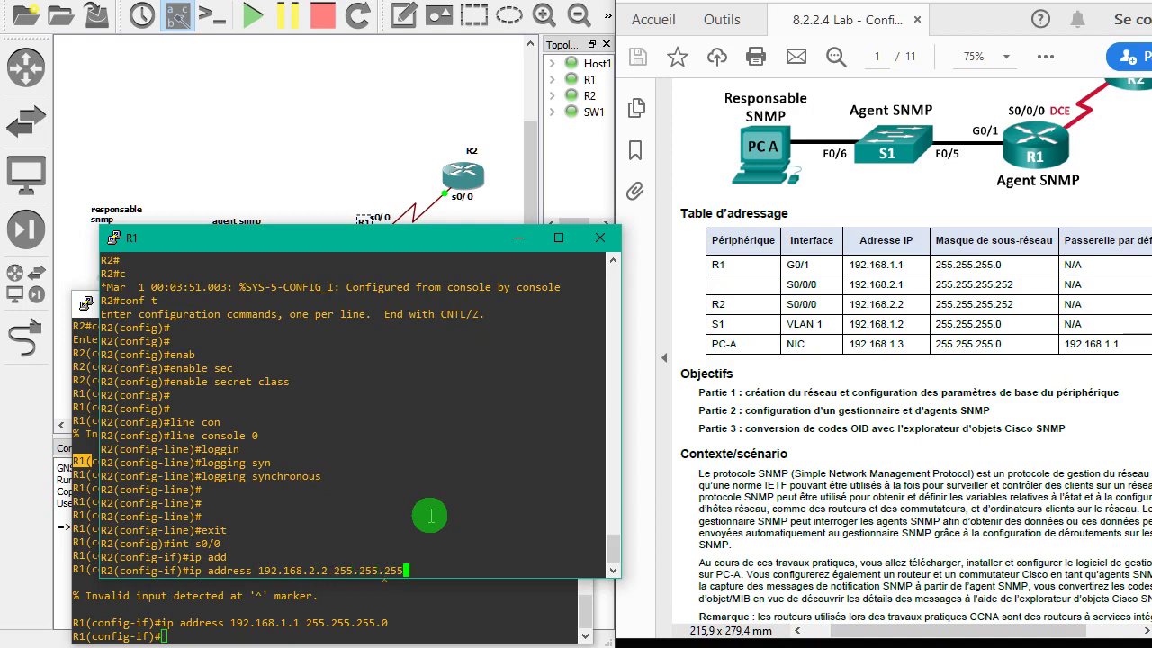
pyautogui.write('.252')
pyautogui.press('Return')
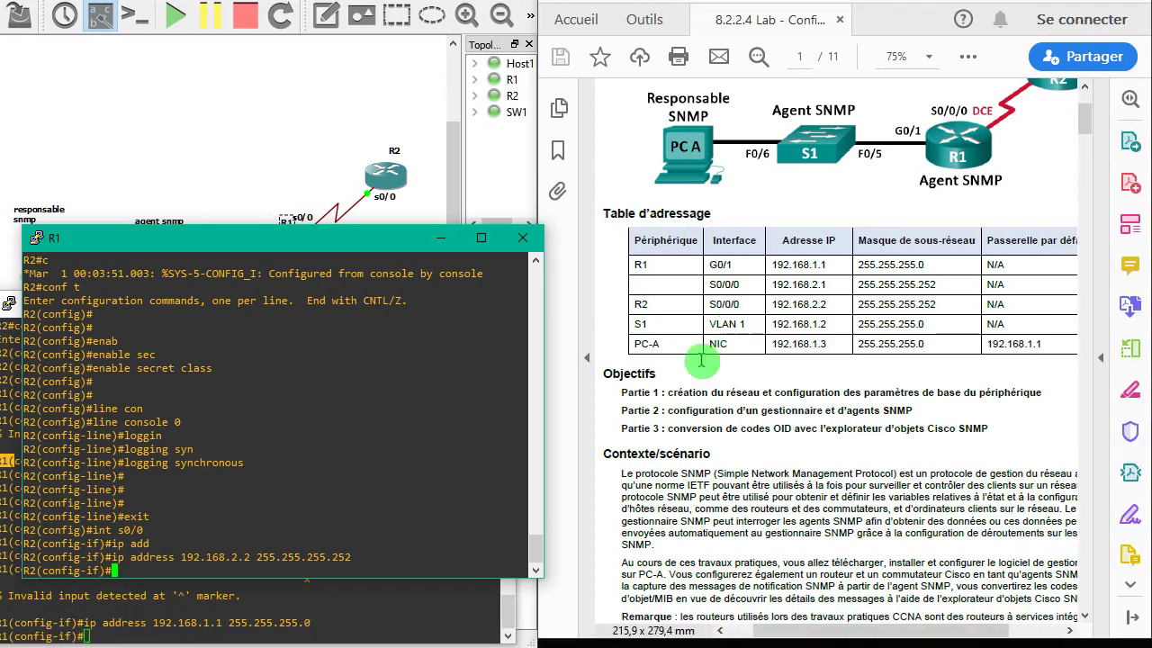
# - Highlight PC-A's NIC entry in the lab table, then open Network & Internet settings from the tray
pyautogui.moveTo(710, 348); pyautogui.dragTo(739, 351)
pyautogui.moveTo(664, 354); pyautogui.dragTo(735, 360)
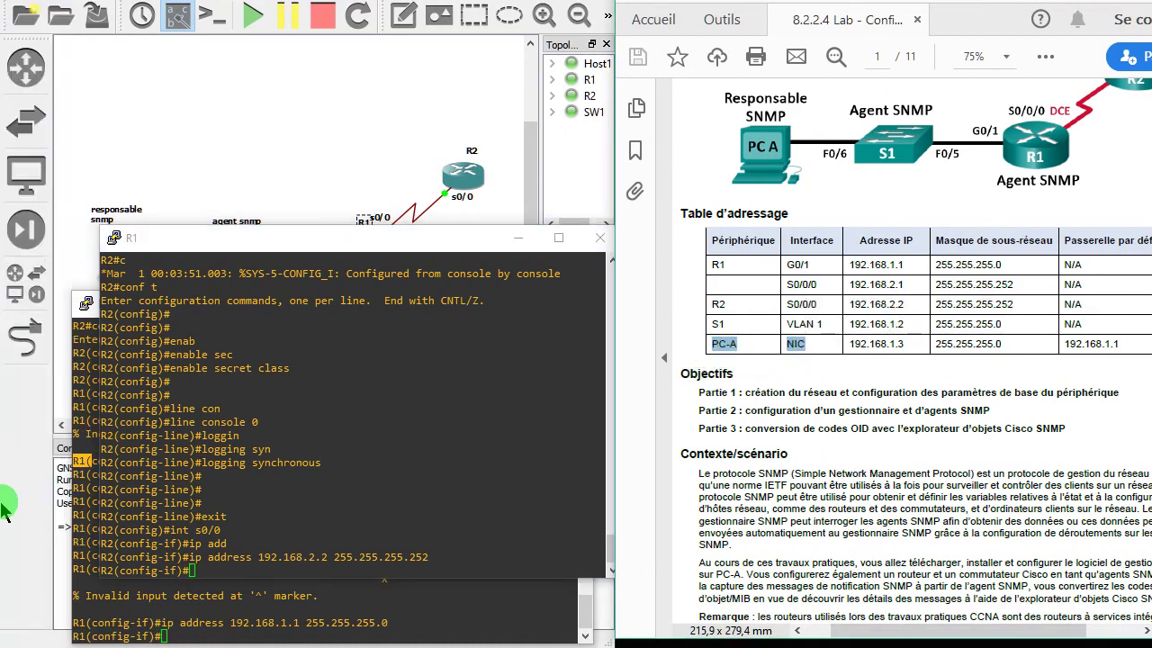
pyautogui.moveTo(34, 496)
pyautogui.press('super')
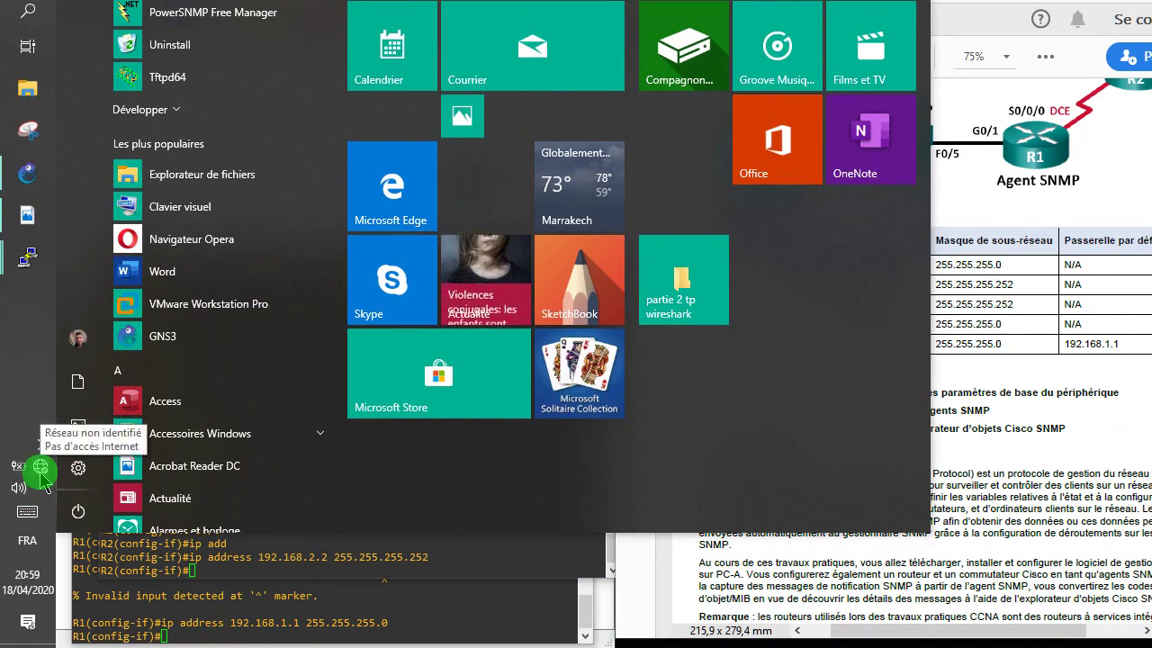
pyautogui.rightClick(40, 468)
pyautogui.click(102, 528)
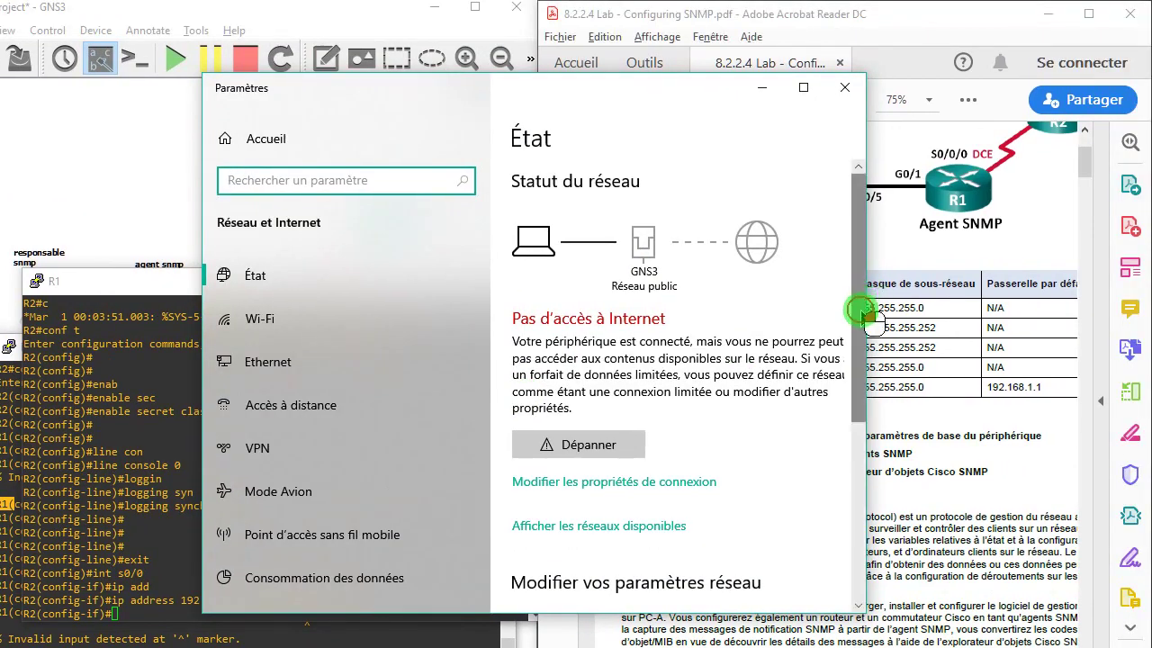
# - Scroll the network status page and open Network and Sharing Center
pyautogui.moveTo(864, 310); pyautogui.dragTo(862, 373)
pyautogui.moveTo(861, 331); pyautogui.dragTo(848, 404)
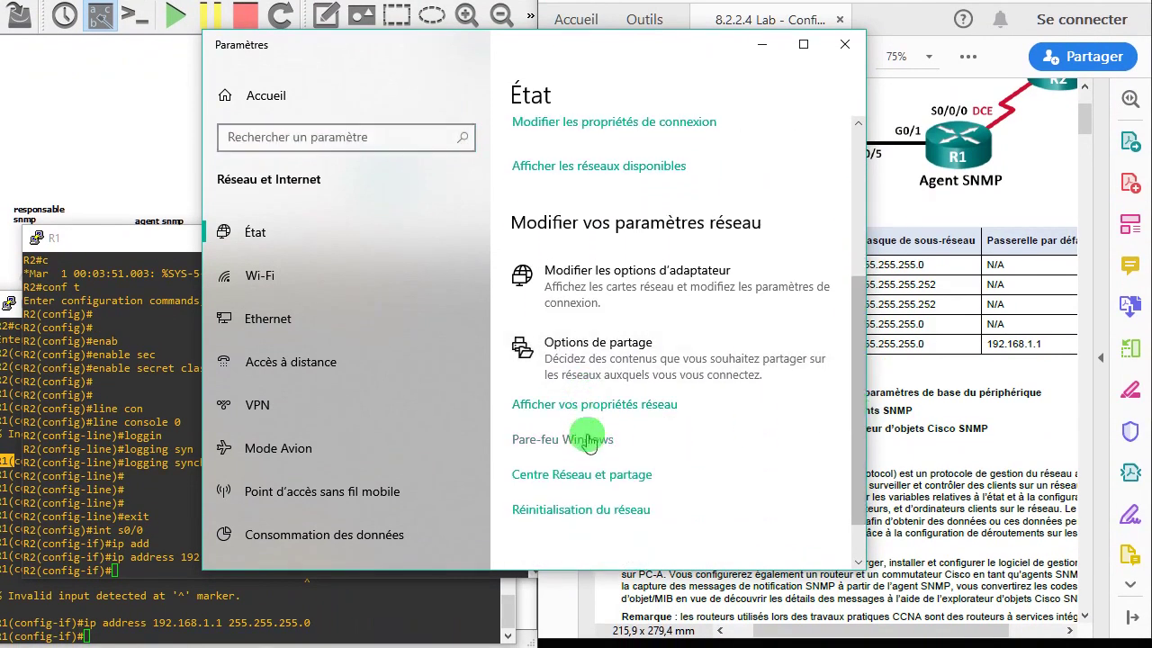
pyautogui.click(576, 474)
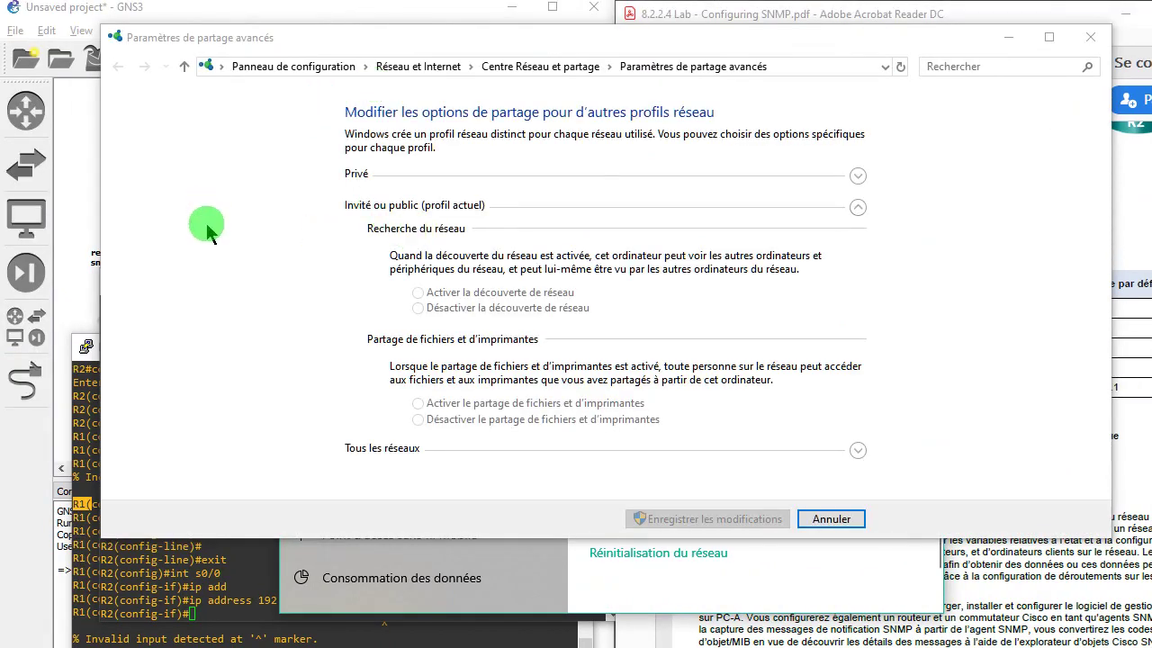
# - Open the GNS3 adapter's properties from the network adapters list
pyautogui.click(192, 179)
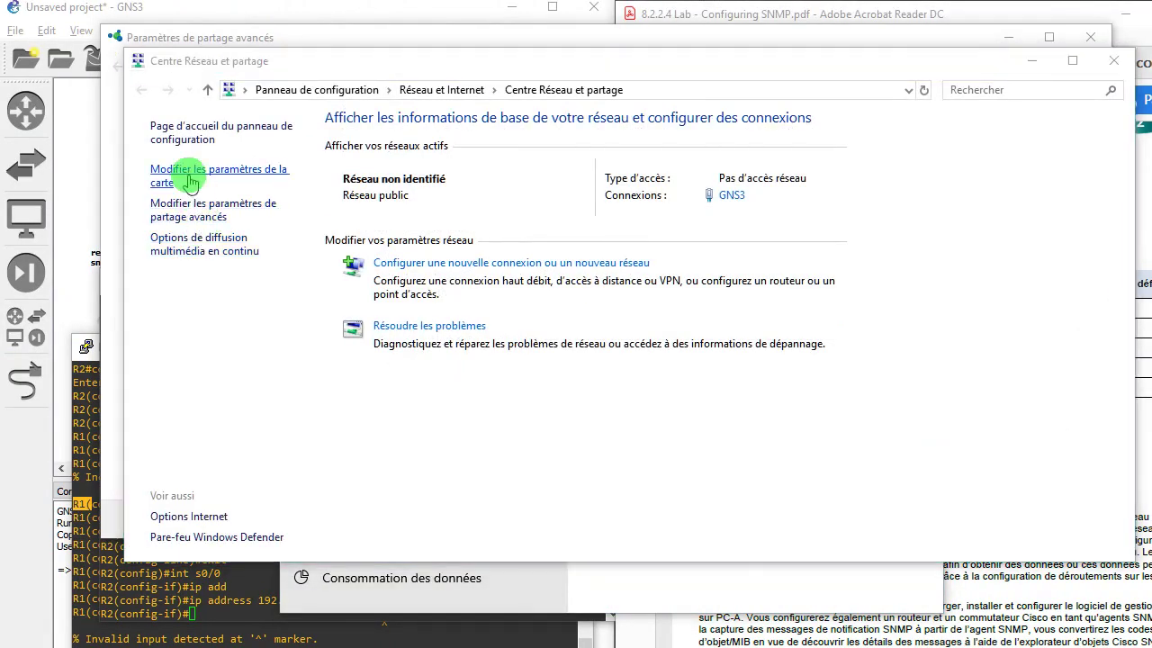
pyautogui.click(698, 179)
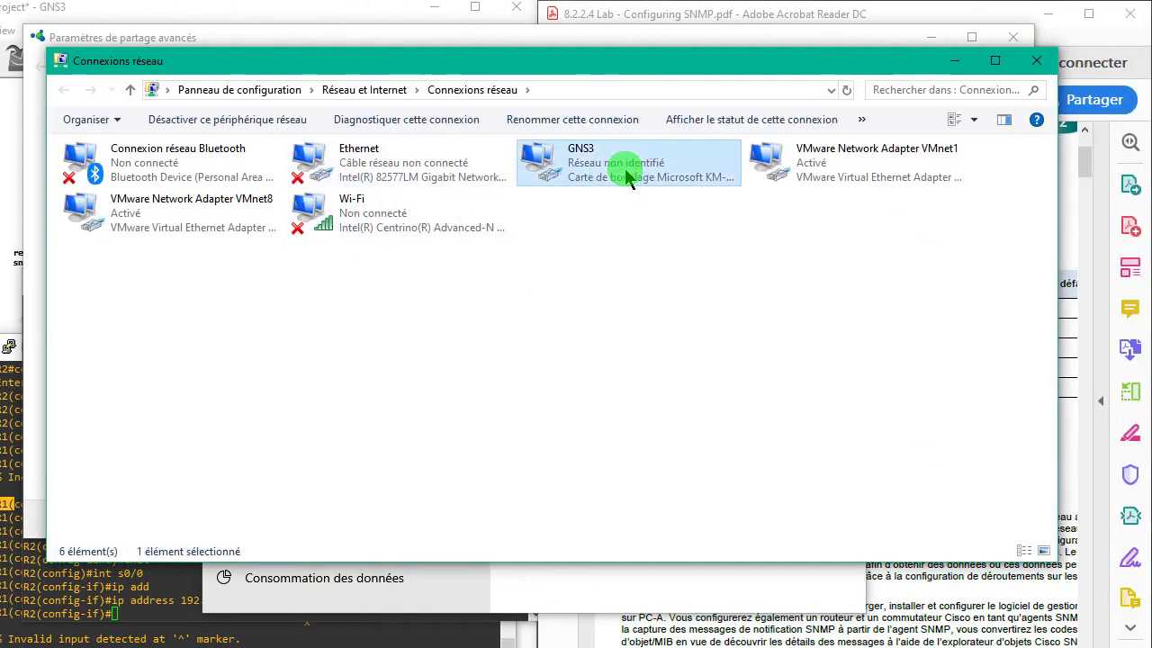
pyautogui.rightClick(700, 172)
pyautogui.click(802, 348)
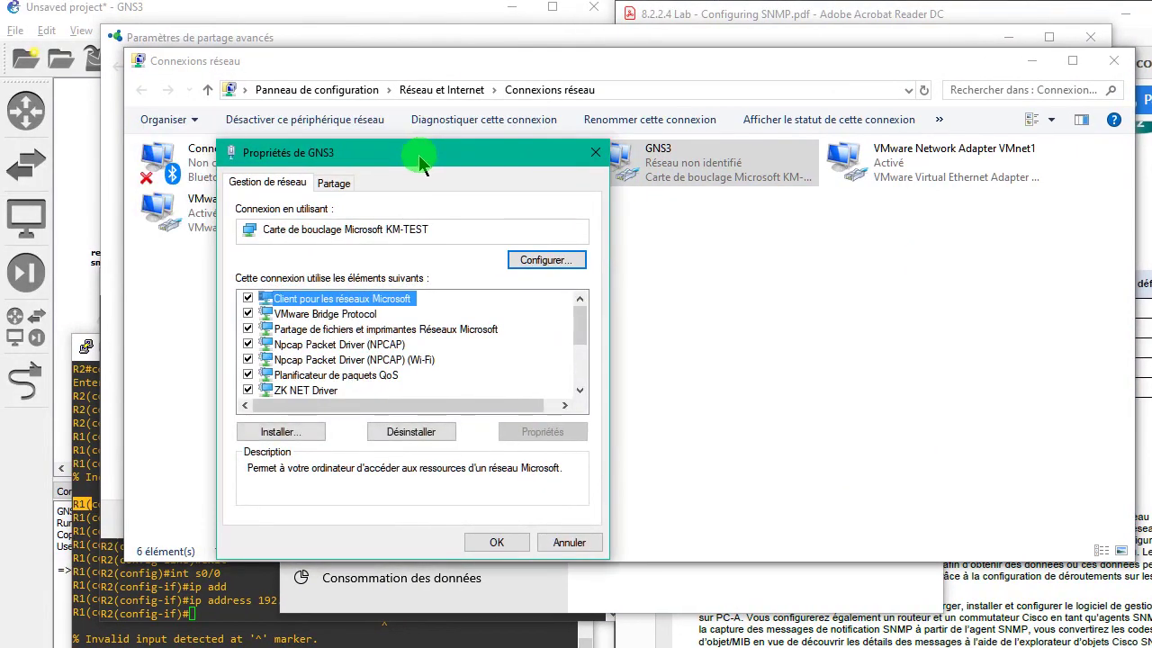
pyautogui.moveTo(576, 301); pyautogui.dragTo(581, 330)
# - Confirm the adapter's IPv4 settings 192.168.1.3, 255.255.255.0, gateway 192.168.1.1 against the lab PDF
pyautogui.doubleClick(313, 323)
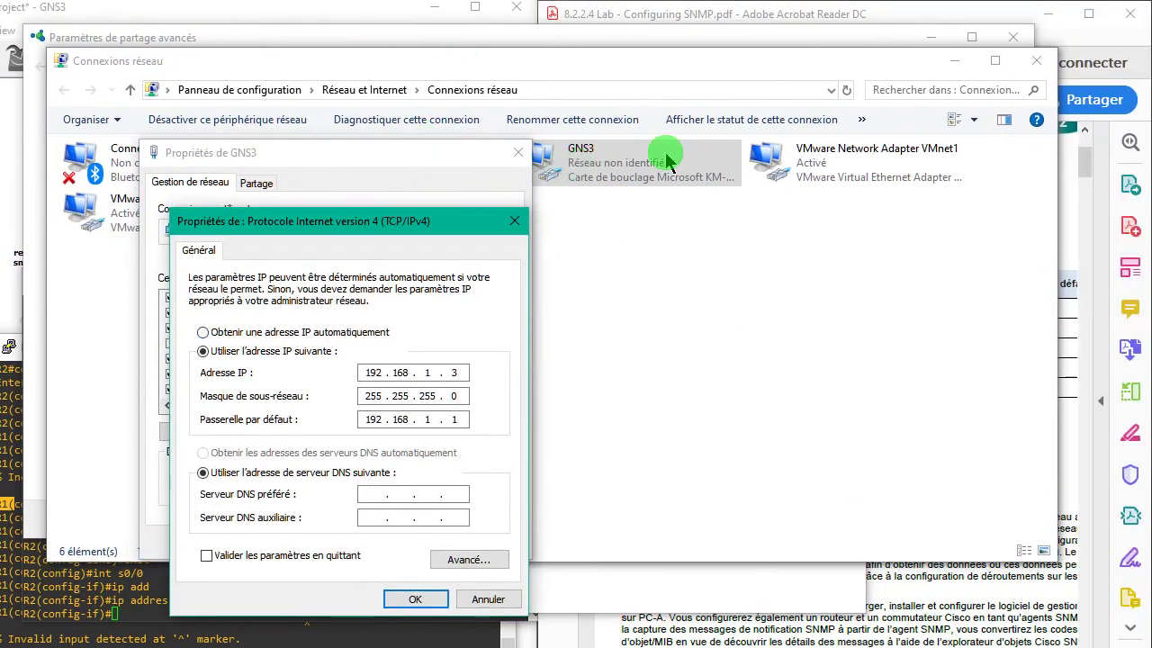
pyautogui.click(1027, 67)
pyautogui.click(468, 222)
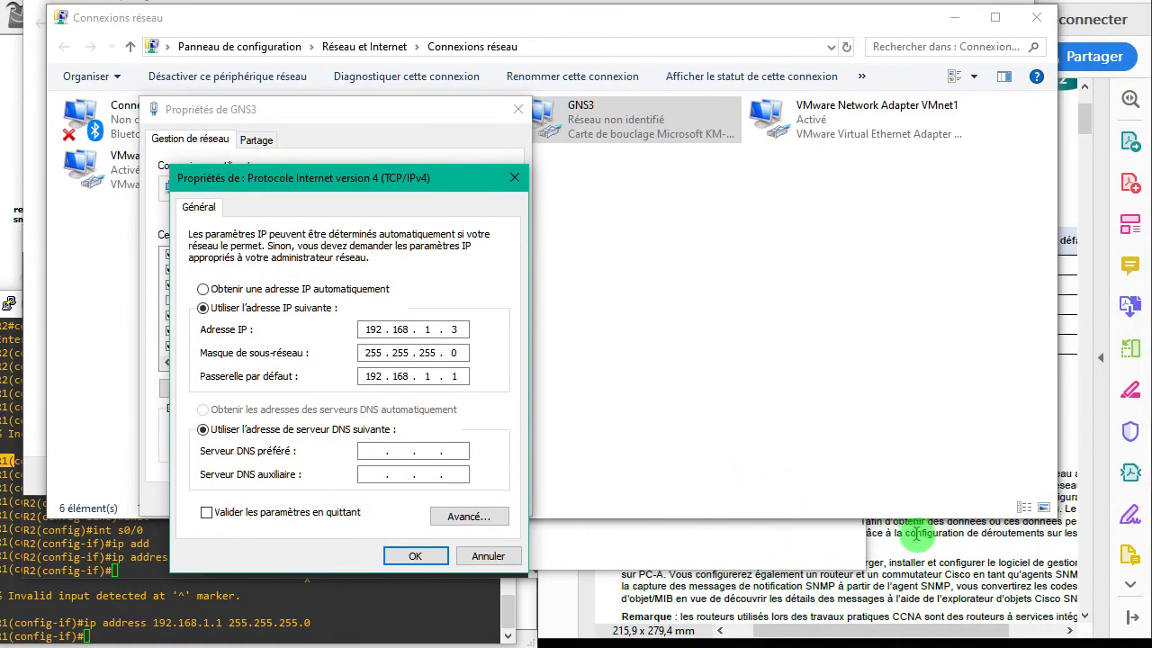
pyautogui.click(927, 566)
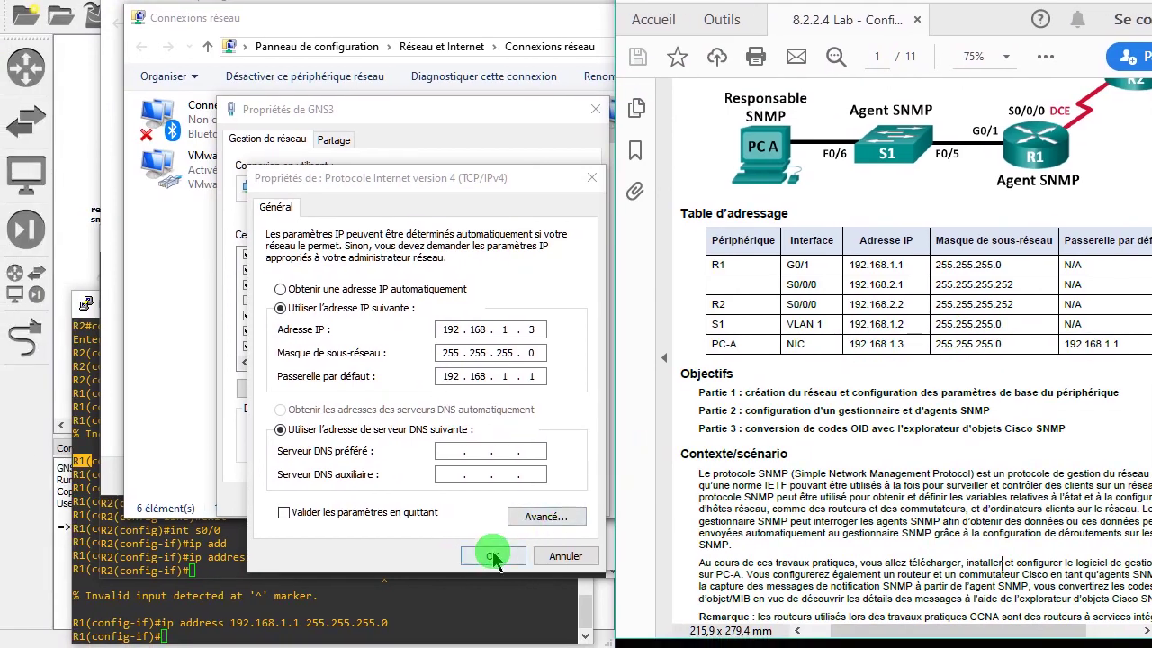
pyautogui.click(493, 557)
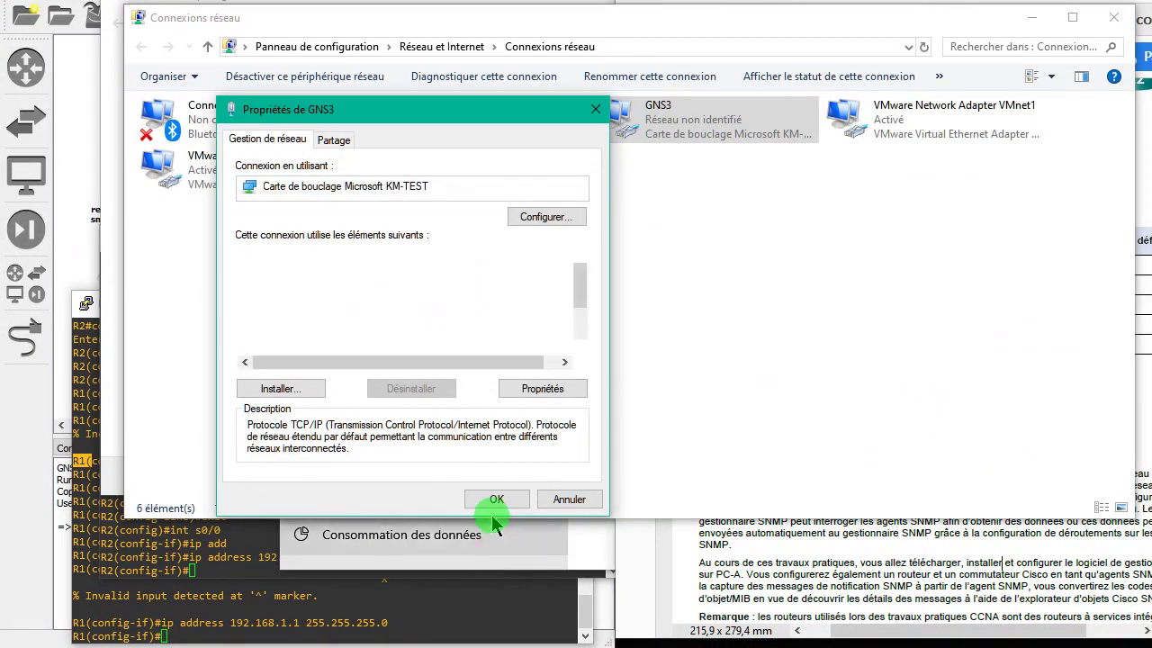
pyautogui.press('Return')
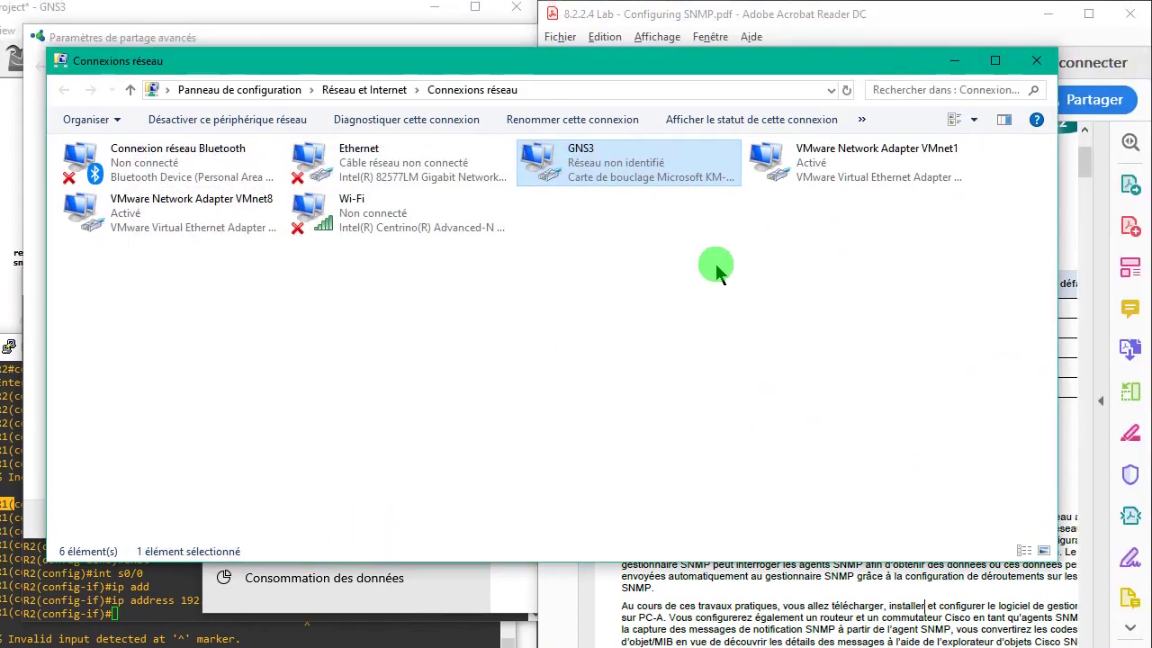
# - Close the network connections, sharing centre and advanced sharing settings windows
pyautogui.click(1036, 60)
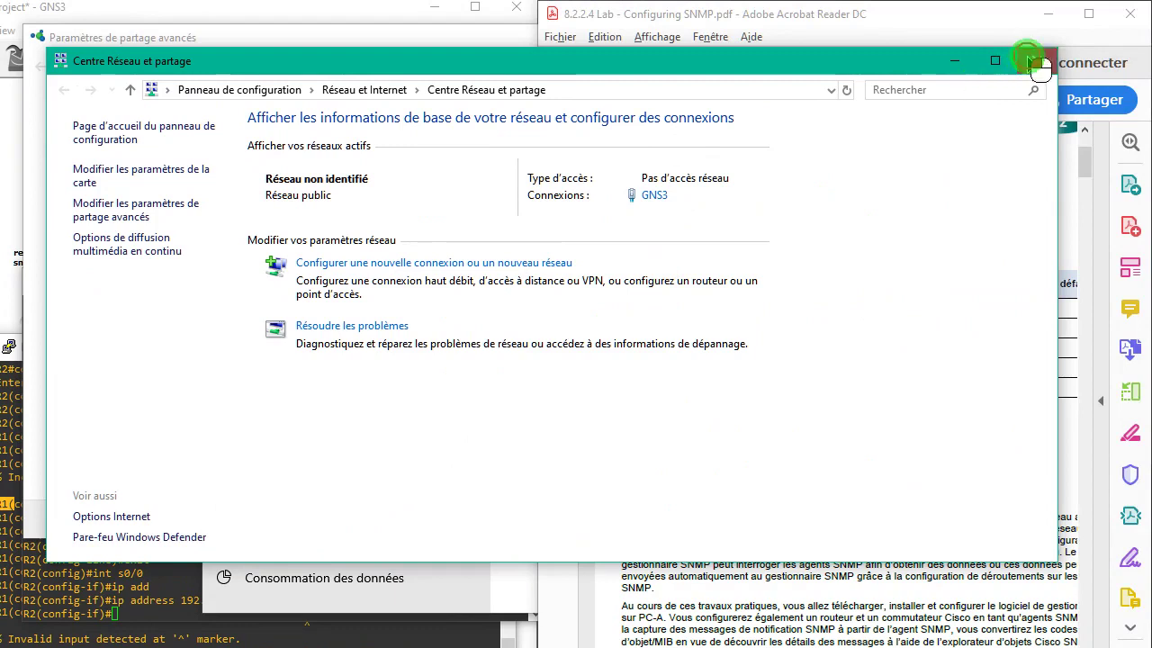
pyautogui.click(1114, 17)
pyautogui.click(384, 324)
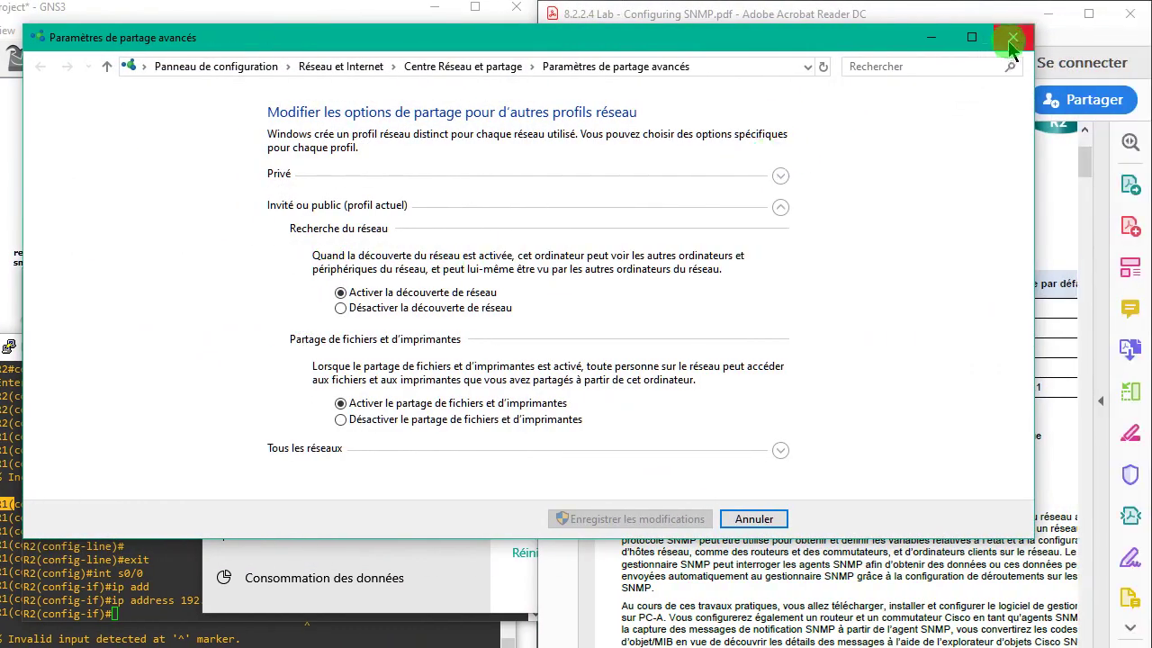
pyautogui.click(1090, 37)
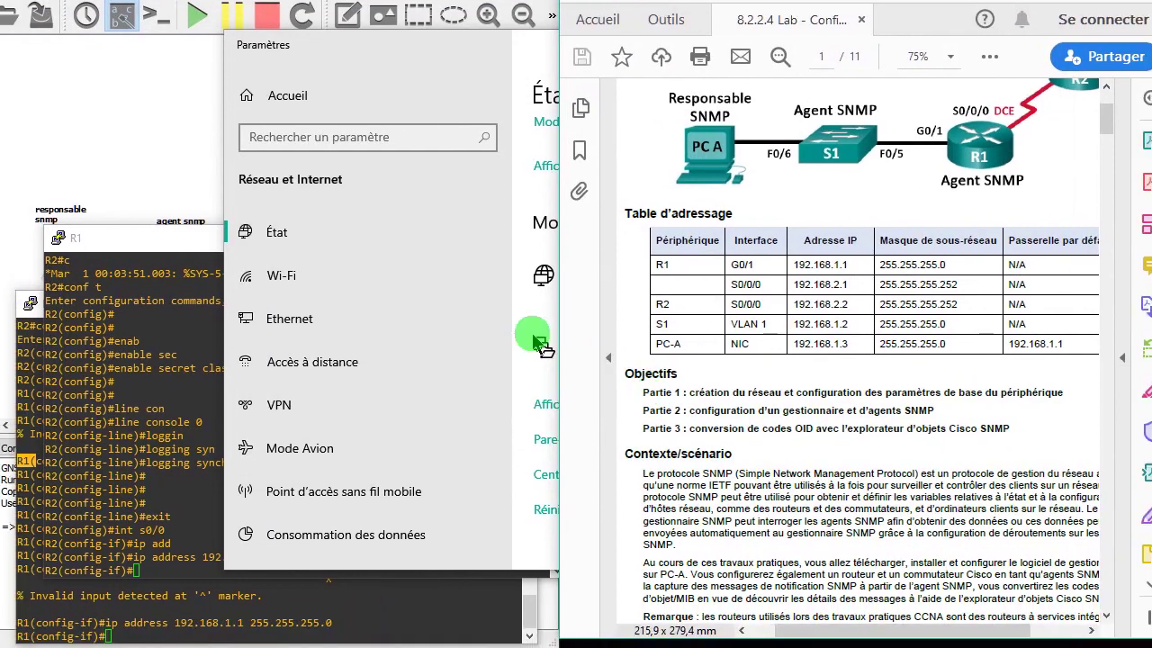
pyautogui.click(522, 321)
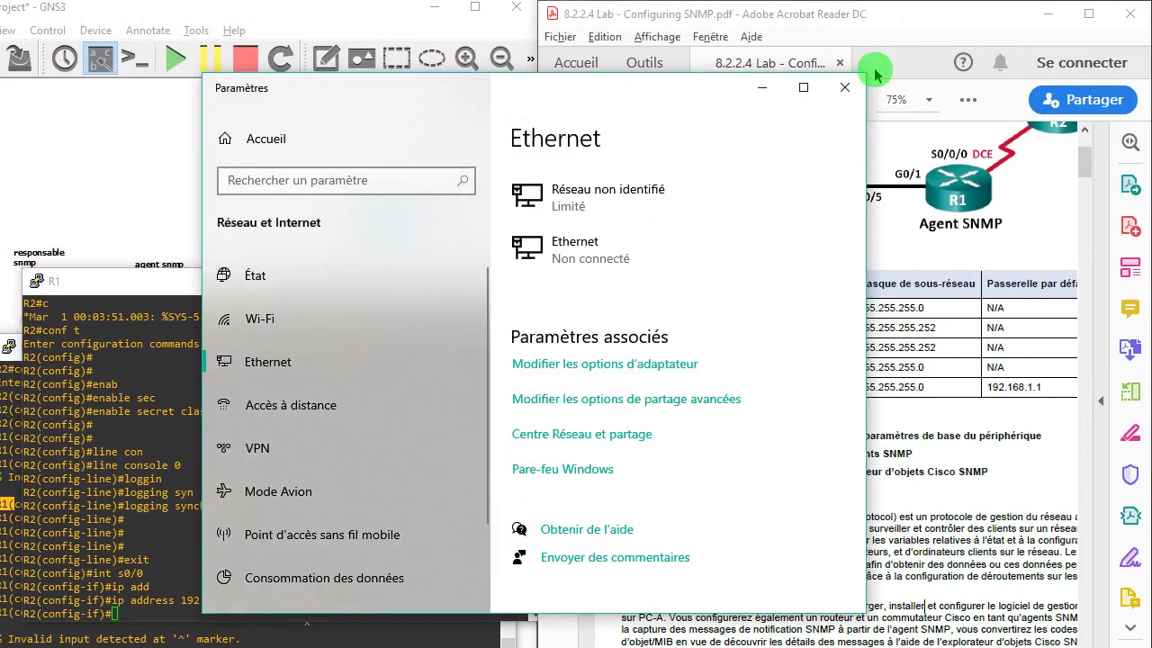
# - Close Windows Settings and move the R1 console aside to reveal R2
pyautogui.click(845, 88)
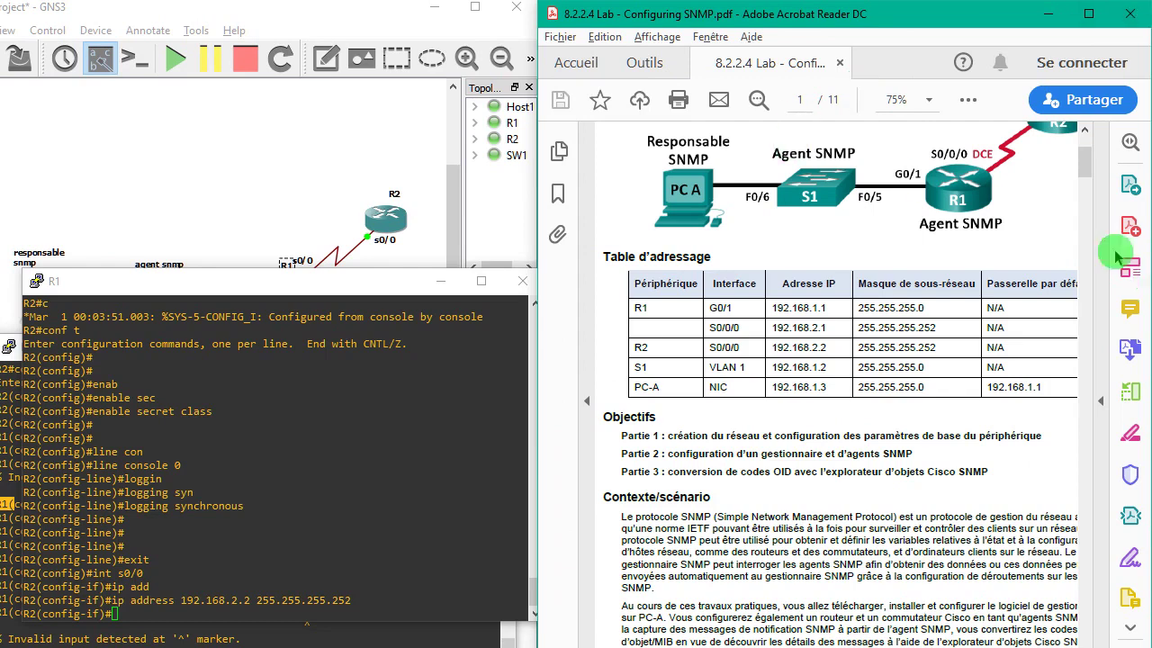
pyautogui.moveTo(1093, 167); pyautogui.dragTo(1093, 220)
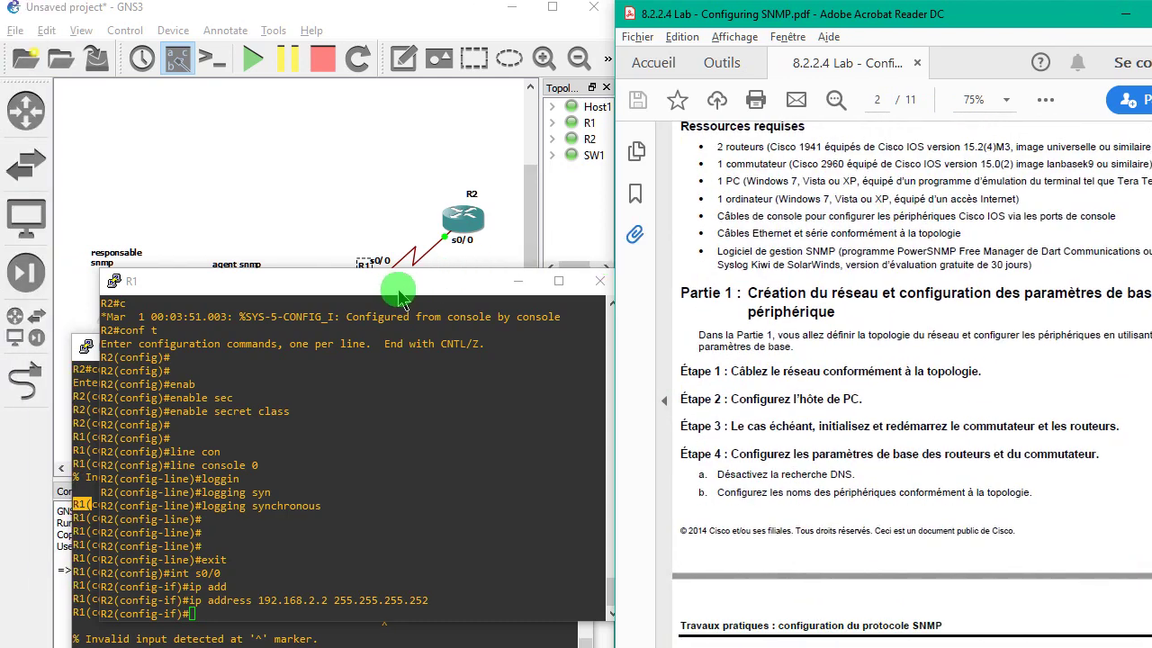
pyautogui.click(338, 303)
pyautogui.moveTo(403, 290); pyautogui.dragTo(402, 324)
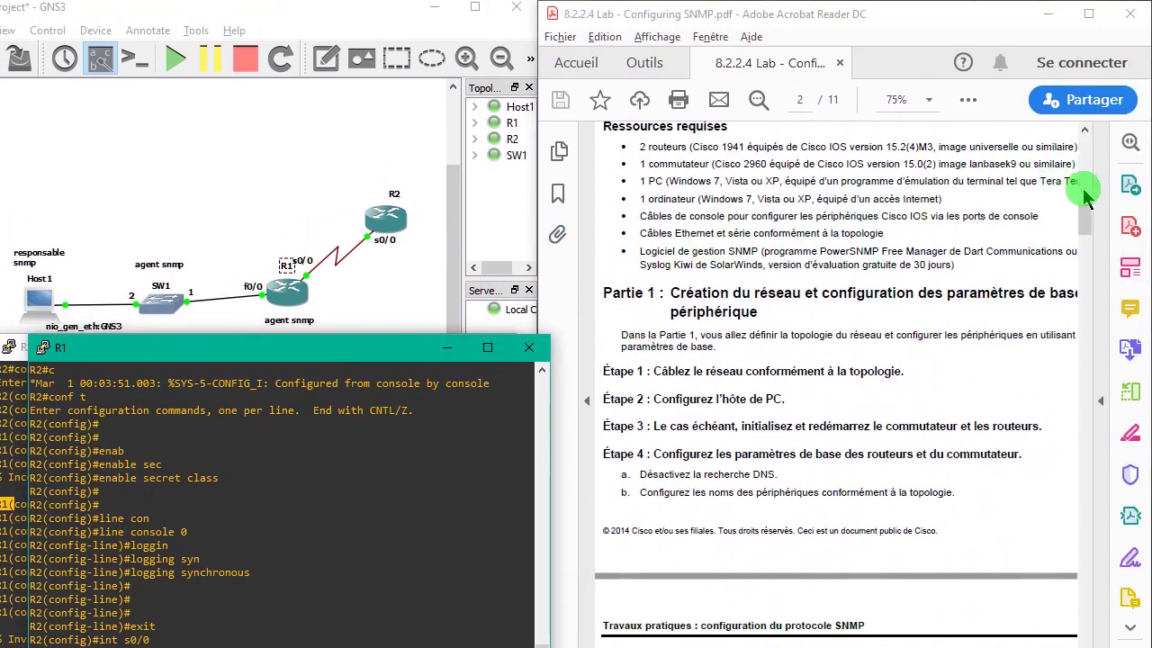
# - Highlight the connectivity check step in the PDF, return to page 1, and reposition the R1 console
pyautogui.moveTo(1088, 225); pyautogui.dragTo(1098, 248)
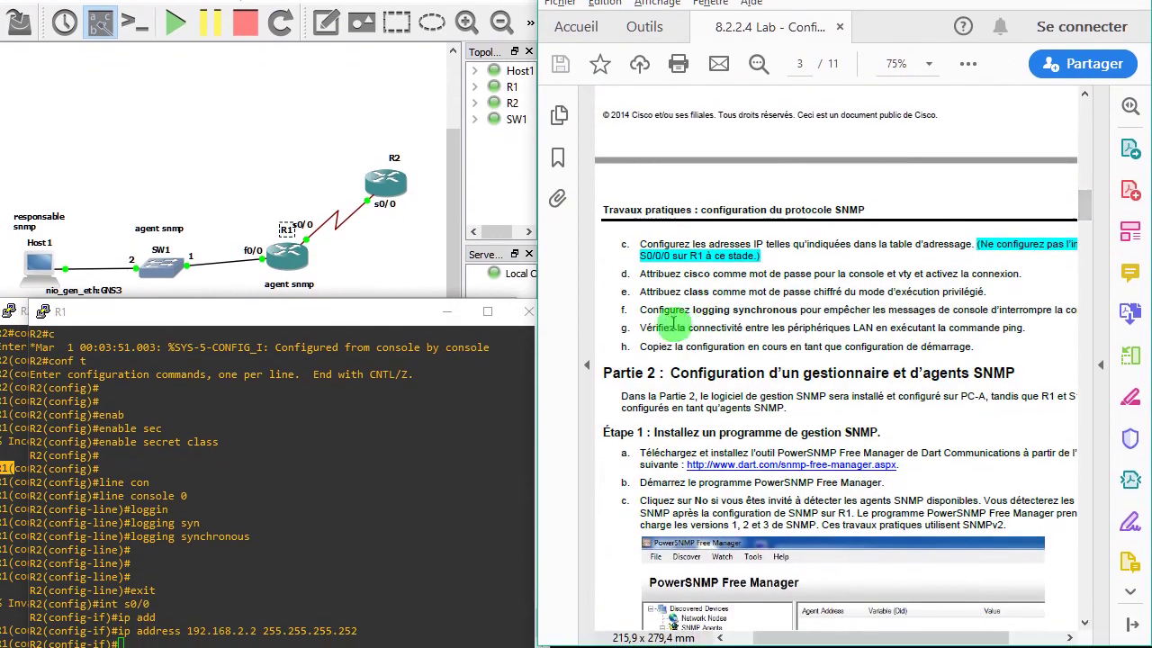
pyautogui.moveTo(643, 365); pyautogui.dragTo(1001, 322)
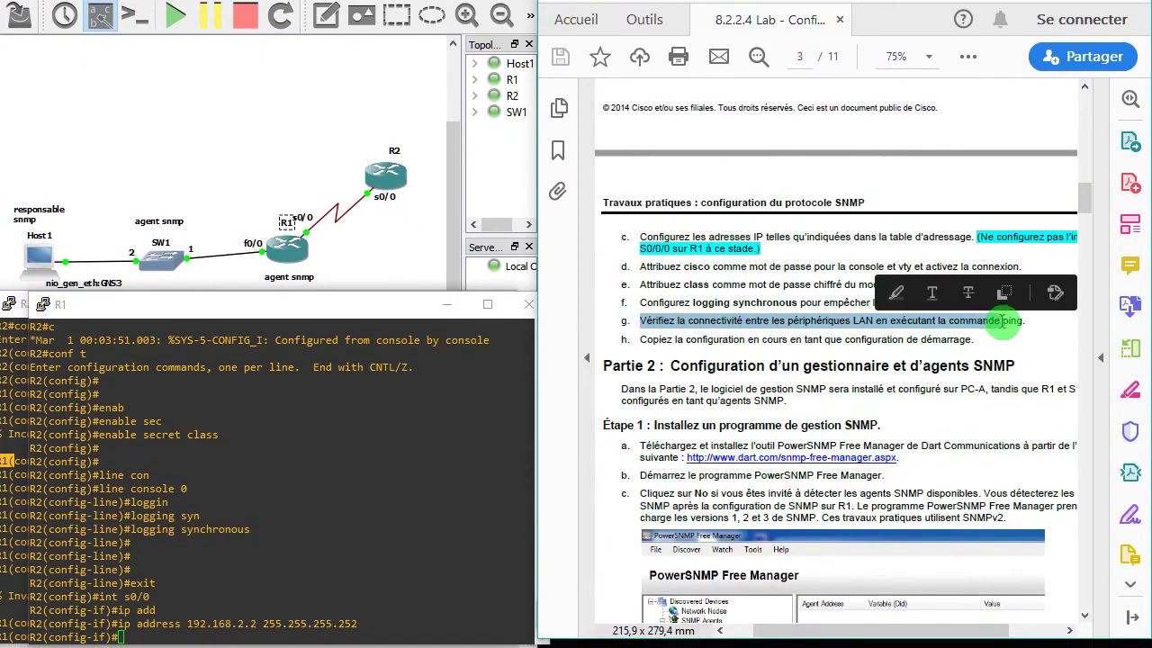
pyautogui.moveTo(1088, 250); pyautogui.dragTo(1092, 174)
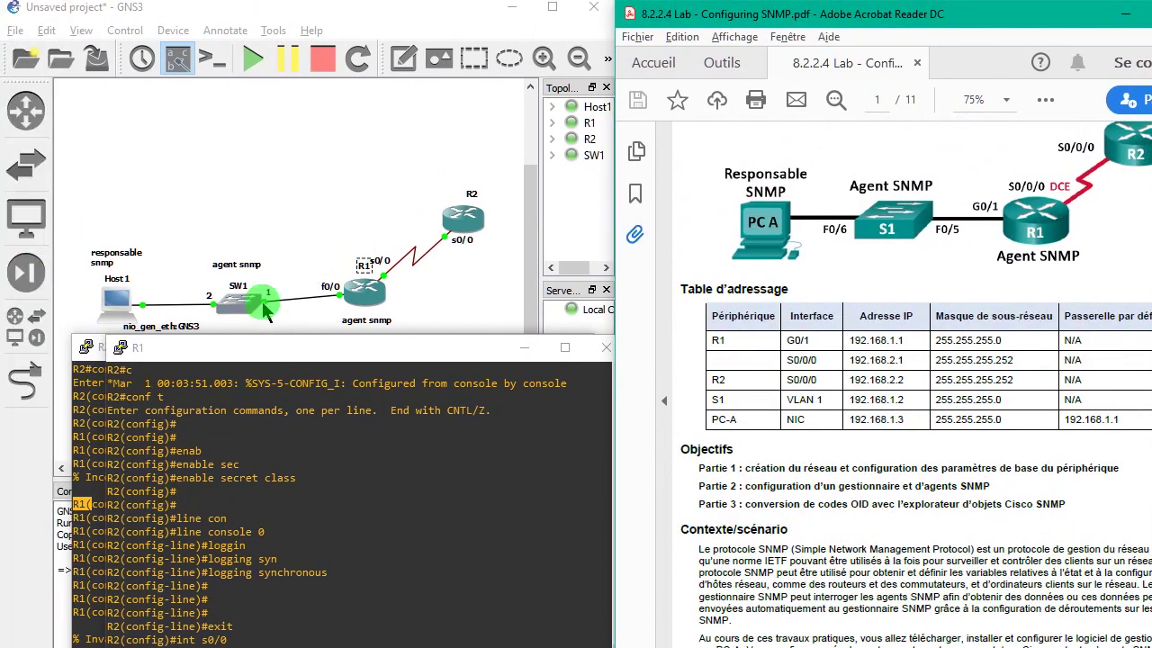
pyautogui.click(242, 423)
pyautogui.moveTo(319, 304)
pyautogui.mouseDown()
pyautogui.moveTo(314, 170)
pyautogui.moveTo(315, 311)
pyautogui.mouseUp()
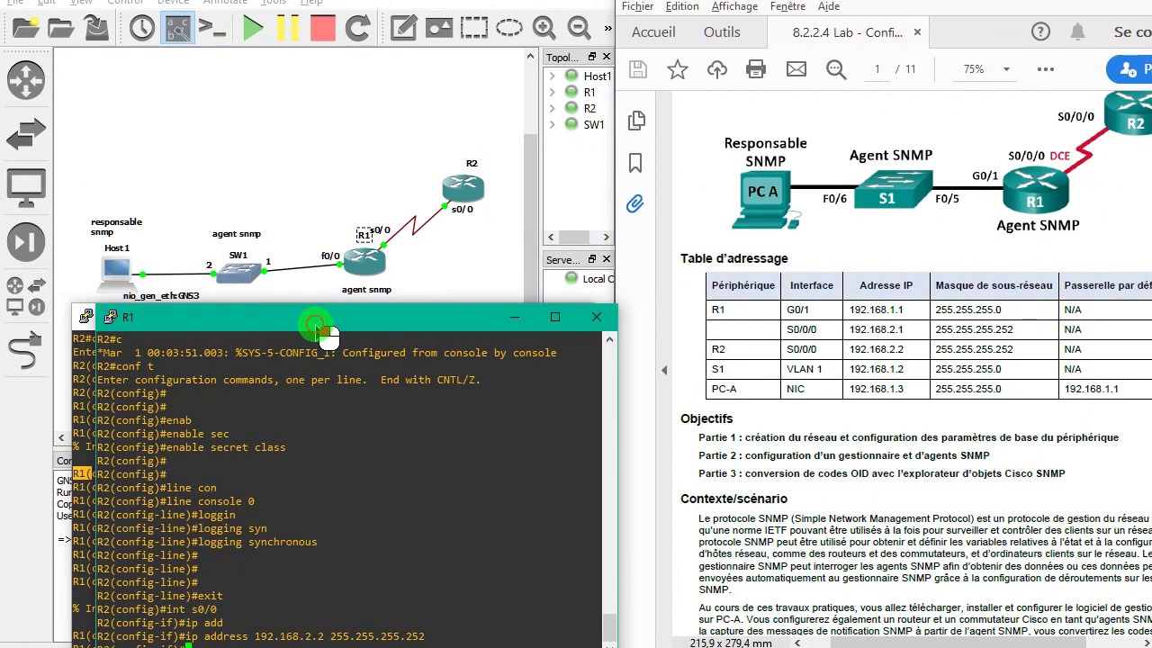
pyautogui.click(130, 400)
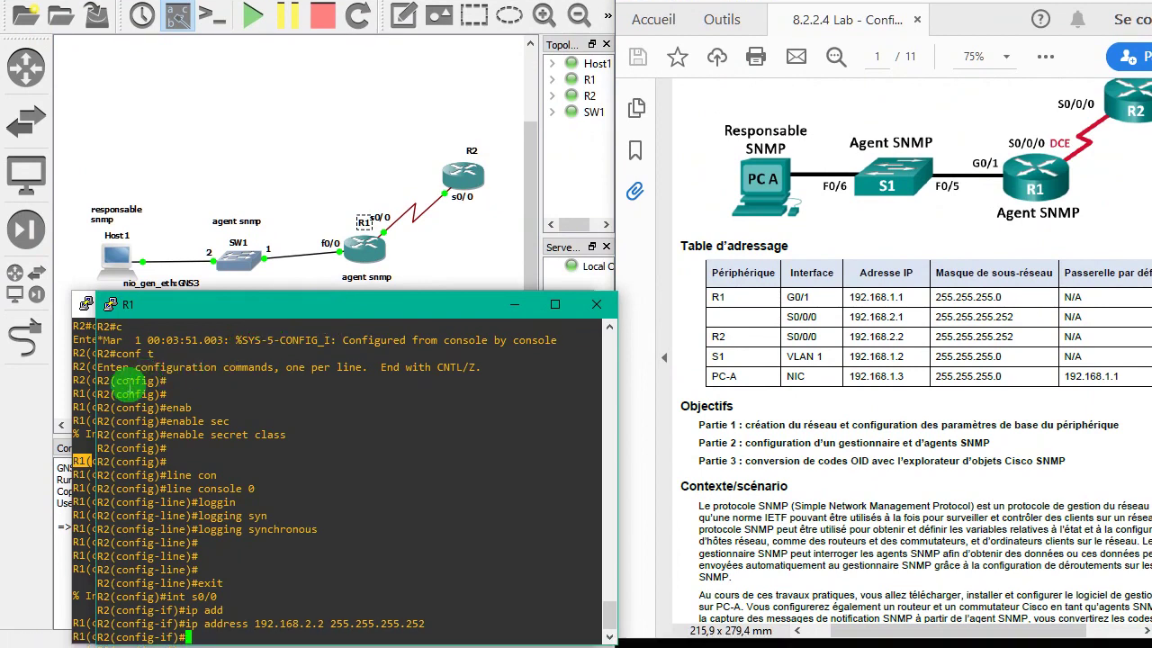
# - Exit configuration mode on R1 with end and ping 192.168.1.3, getting 0/5 success
pyautogui.click(83, 391)
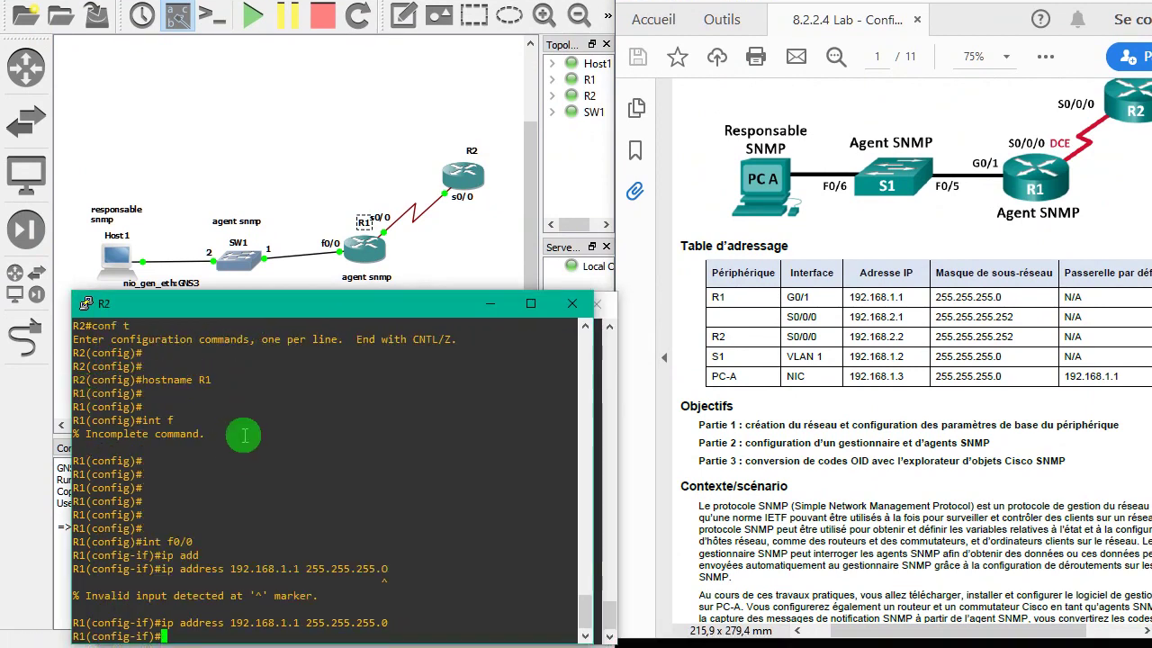
pyautogui.moveTo(300, 303); pyautogui.dragTo(306, 277)
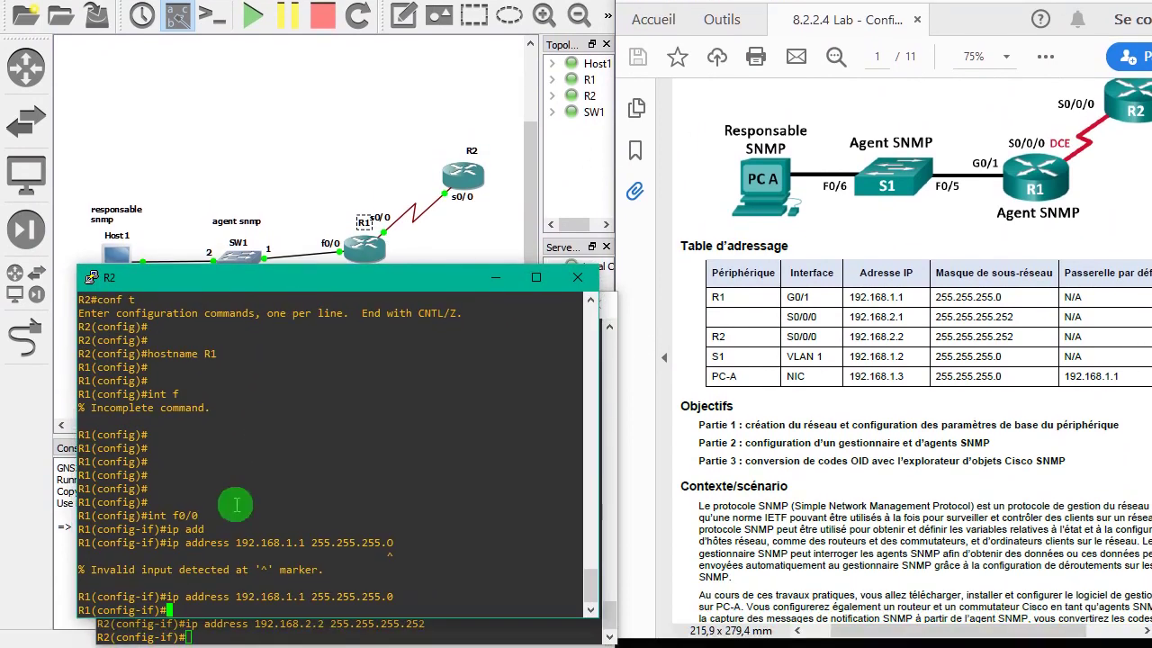
pyautogui.press('Return')
pyautogui.press('Return')
pyautogui.press('Return')
pyautogui.write('e')
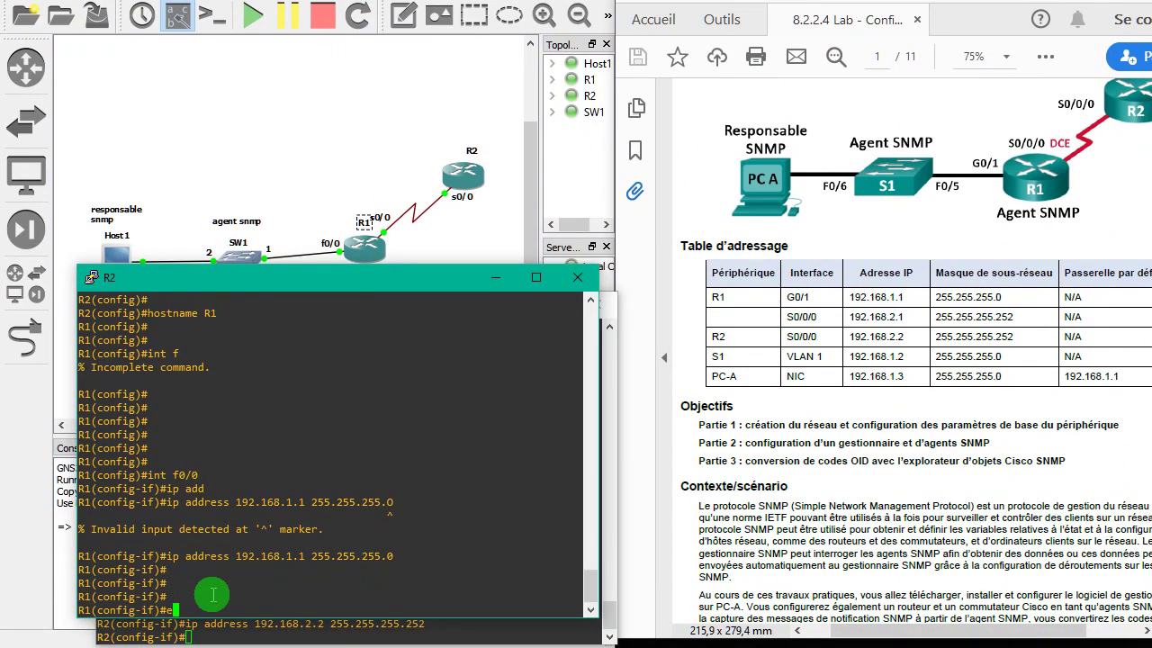
pyautogui.write('nd')
pyautogui.press('Return')
pyautogui.press('Return')
pyautogui.press('Return')
pyautogui.press('Return')
pyautogui.write('p')
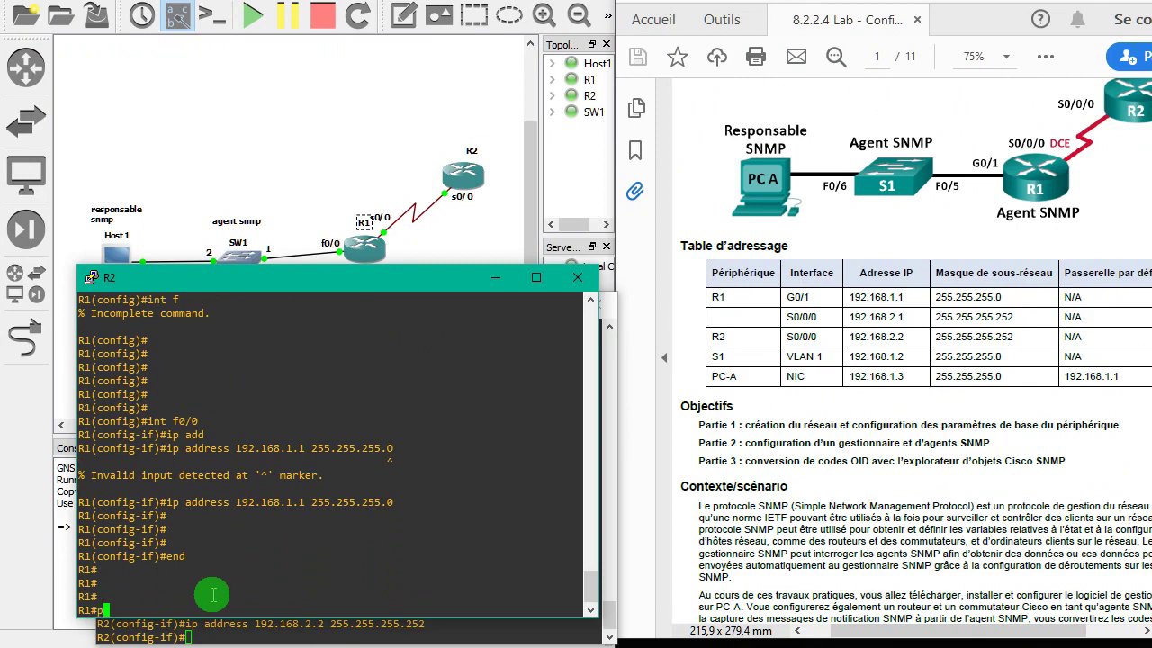
pyautogui.write('ing ')
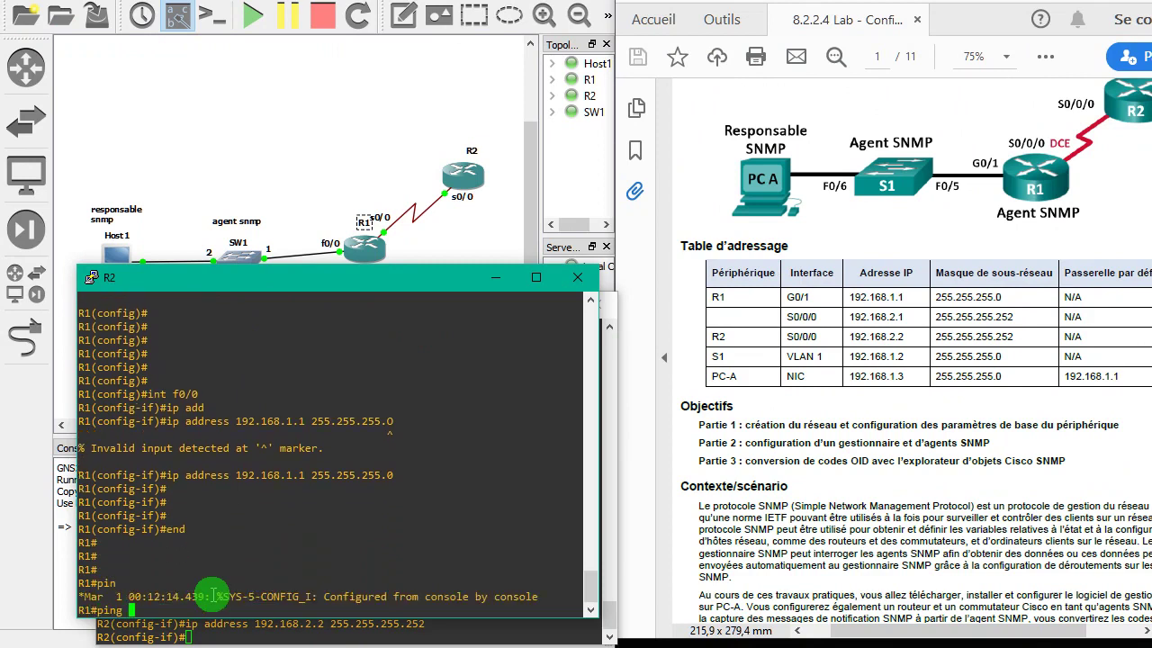
pyautogui.write('192.168')
pyautogui.write('.1.2')
pyautogui.press('Return')
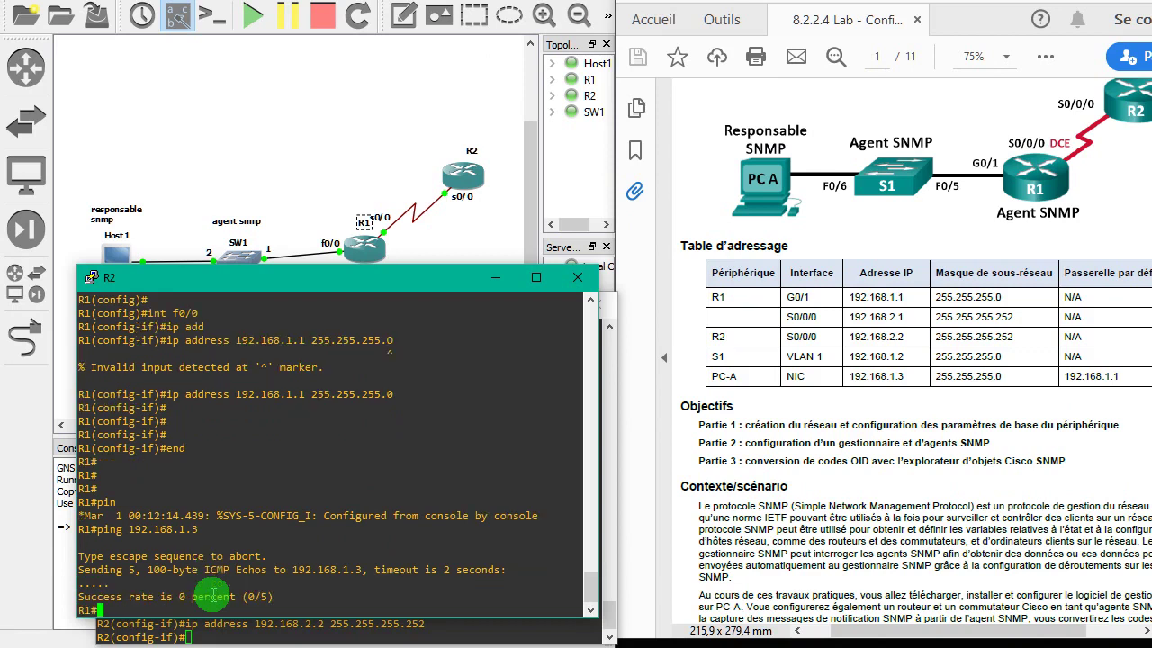
pyautogui.press('super')
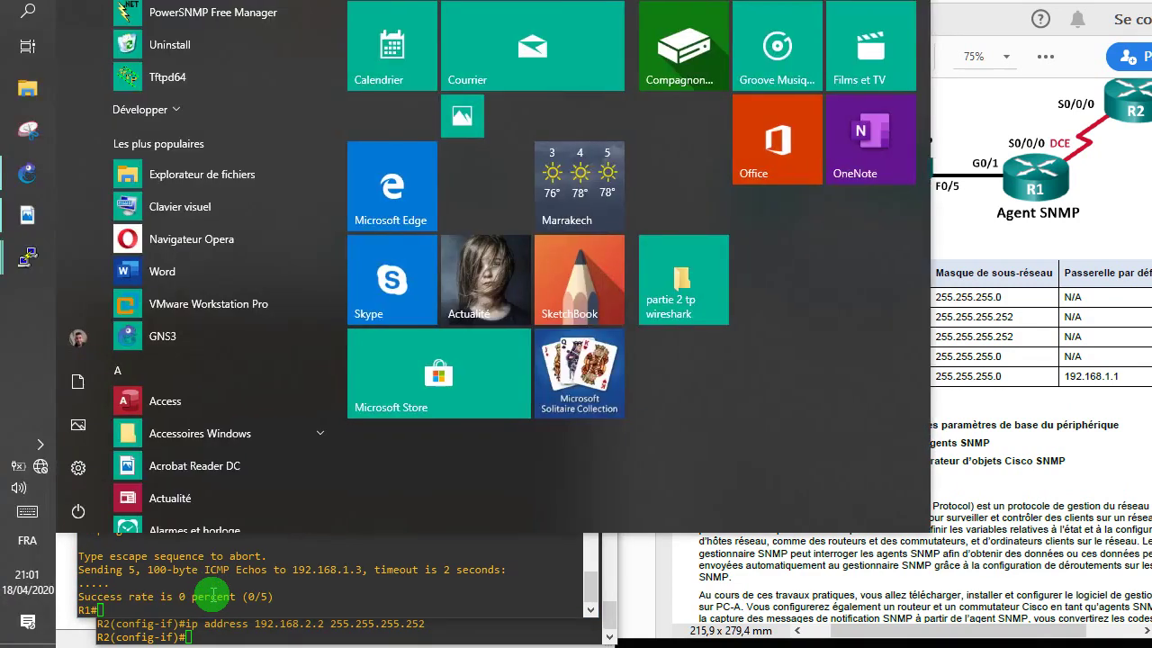
# - Turn off Windows Defender Firewall for private and public networks via Panneau de configuration, then close it
pyautogui.write('pano')
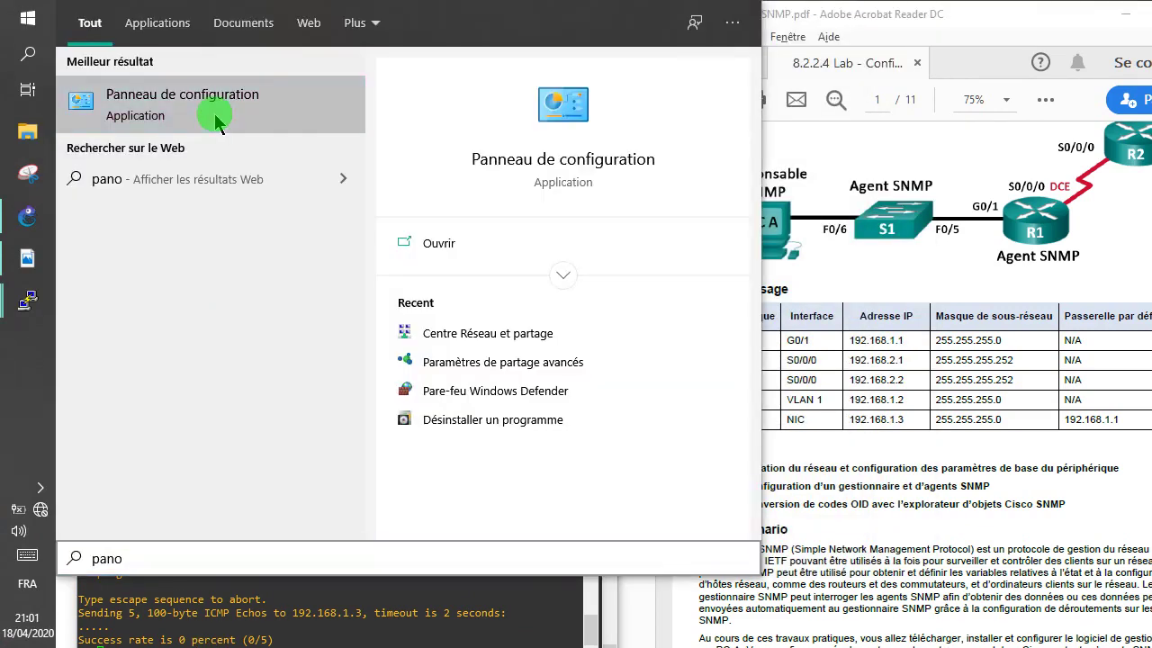
pyautogui.click(216, 113)
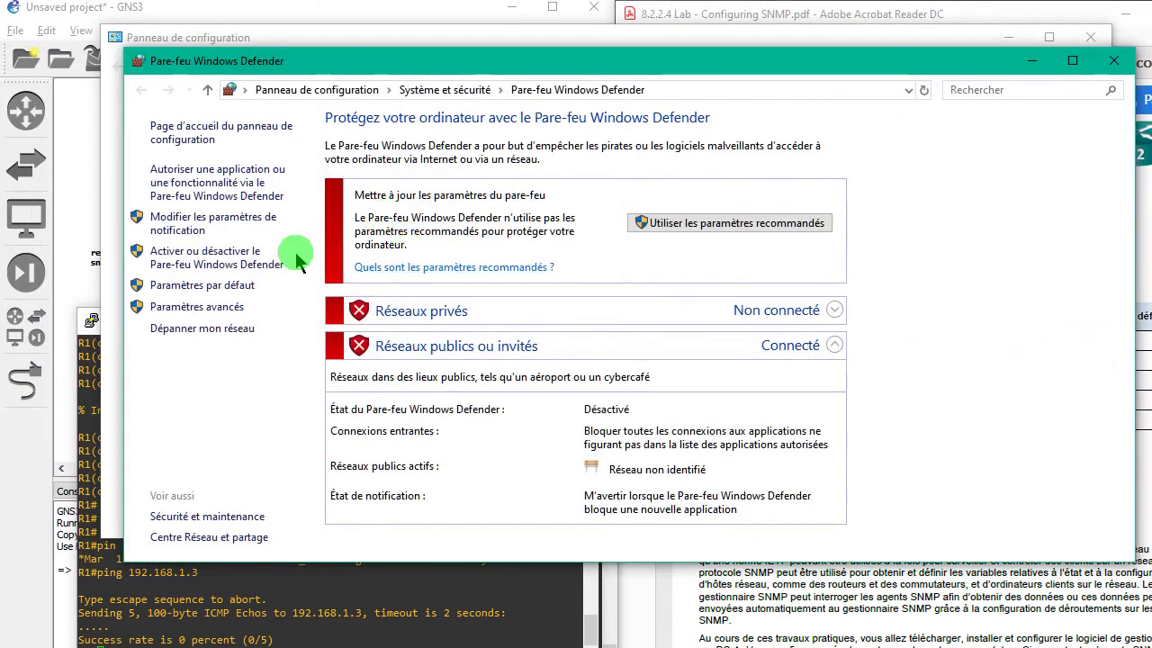
pyautogui.click(243, 256)
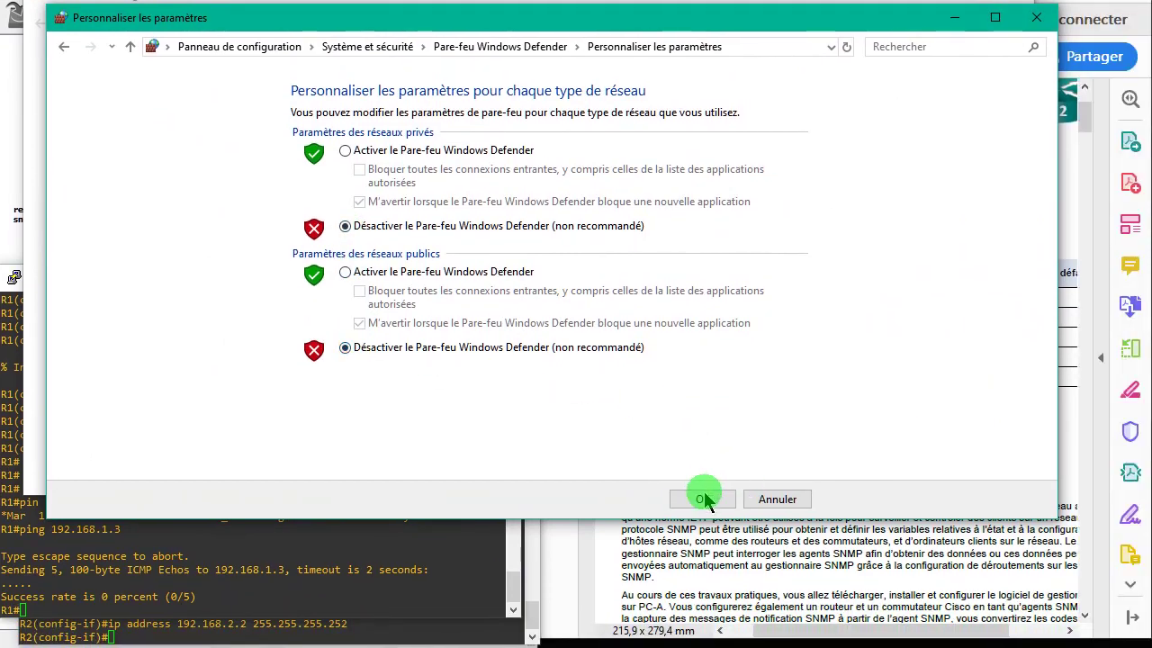
pyautogui.click(704, 500)
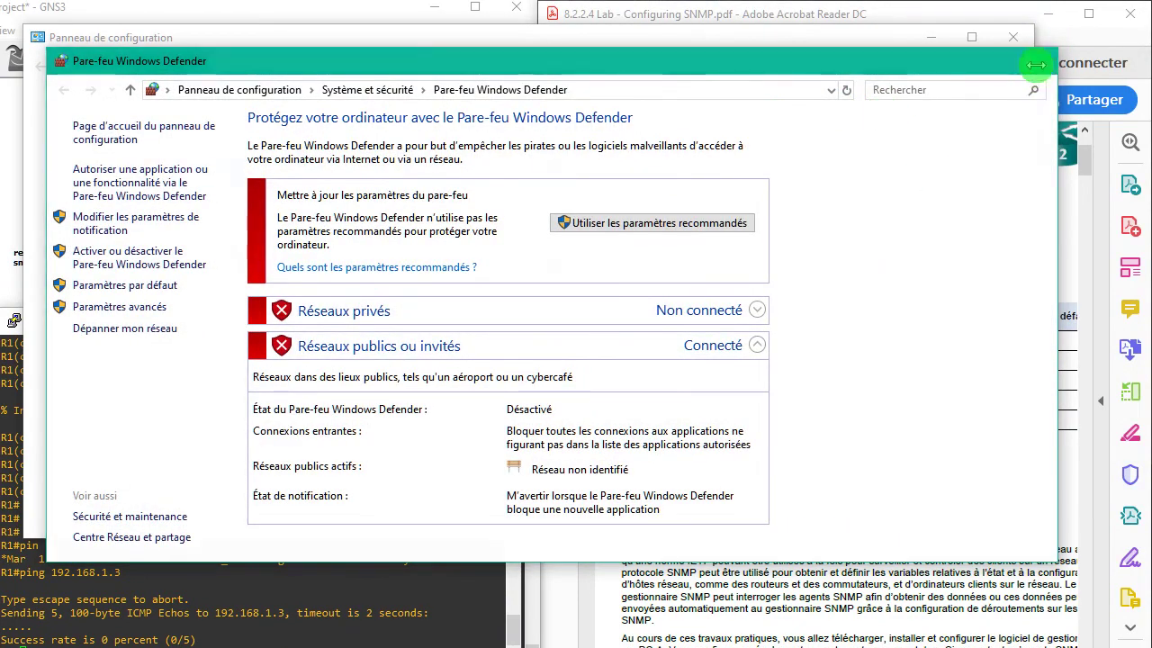
pyautogui.click(1036, 60)
pyautogui.click(1010, 41)
pyautogui.click(298, 639)
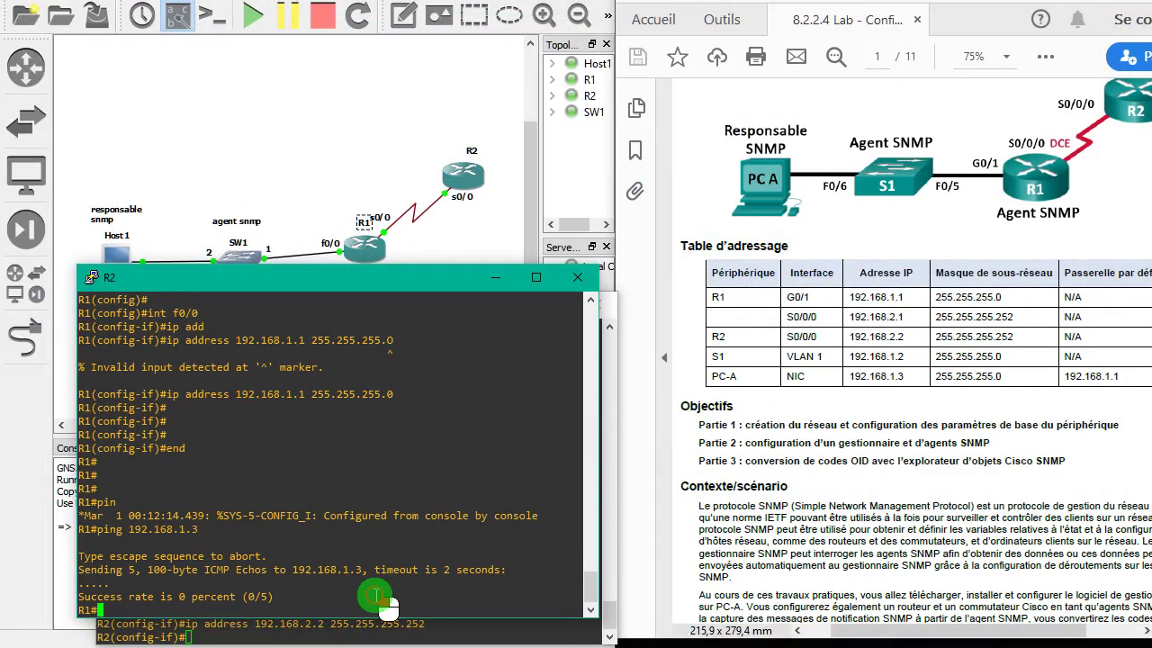
# - Enable R1's FastEthernet0/0 with no shutdown from global configuration mode
pyautogui.press('Return')
pyautogui.press('Return')
pyautogui.press('Return')
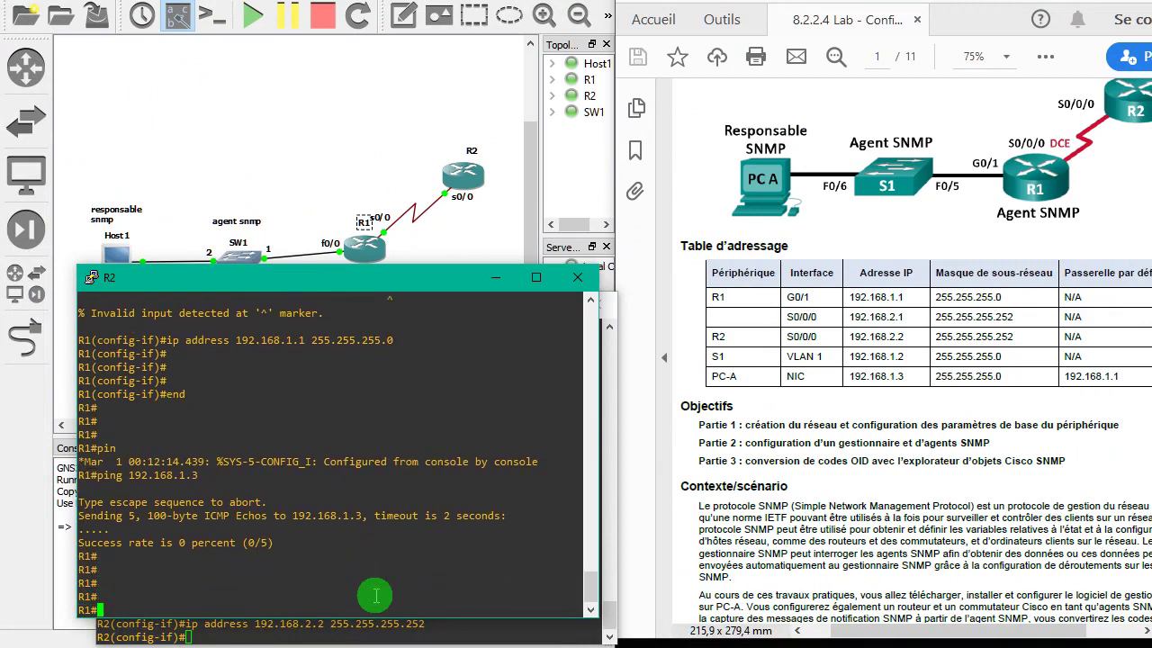
pyautogui.write('conf t')
pyautogui.press('Return')
pyautogui.press('Return')
pyautogui.press('Return')
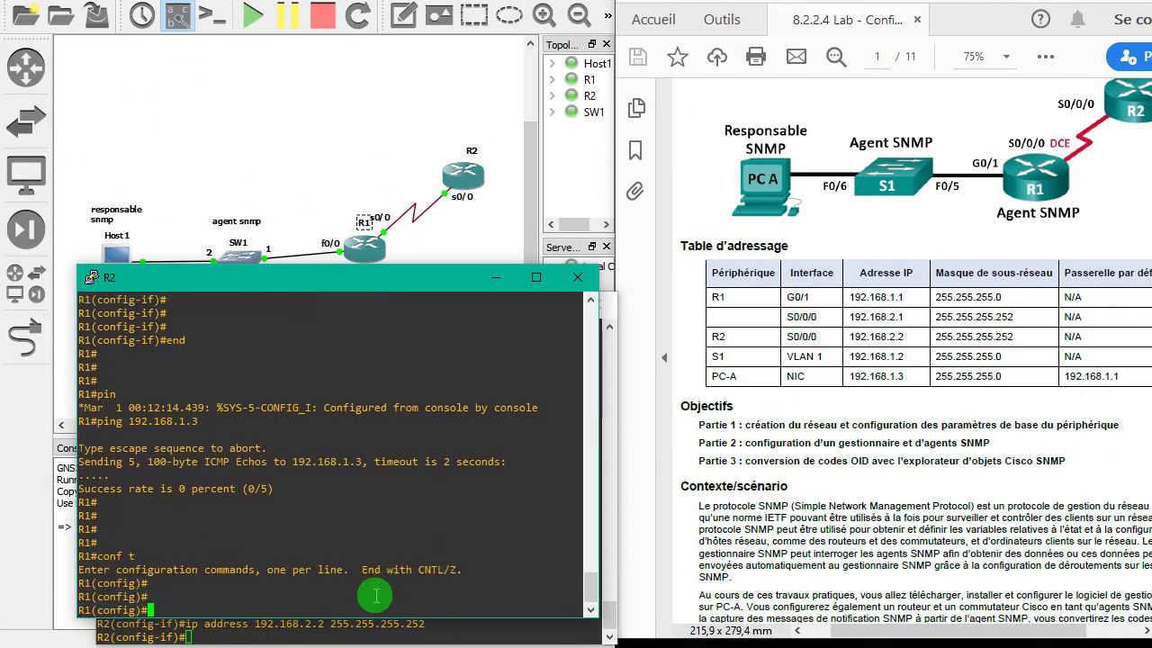
pyautogui.write('int F0/0')
pyautogui.press('Return')
pyautogui.press('Return')
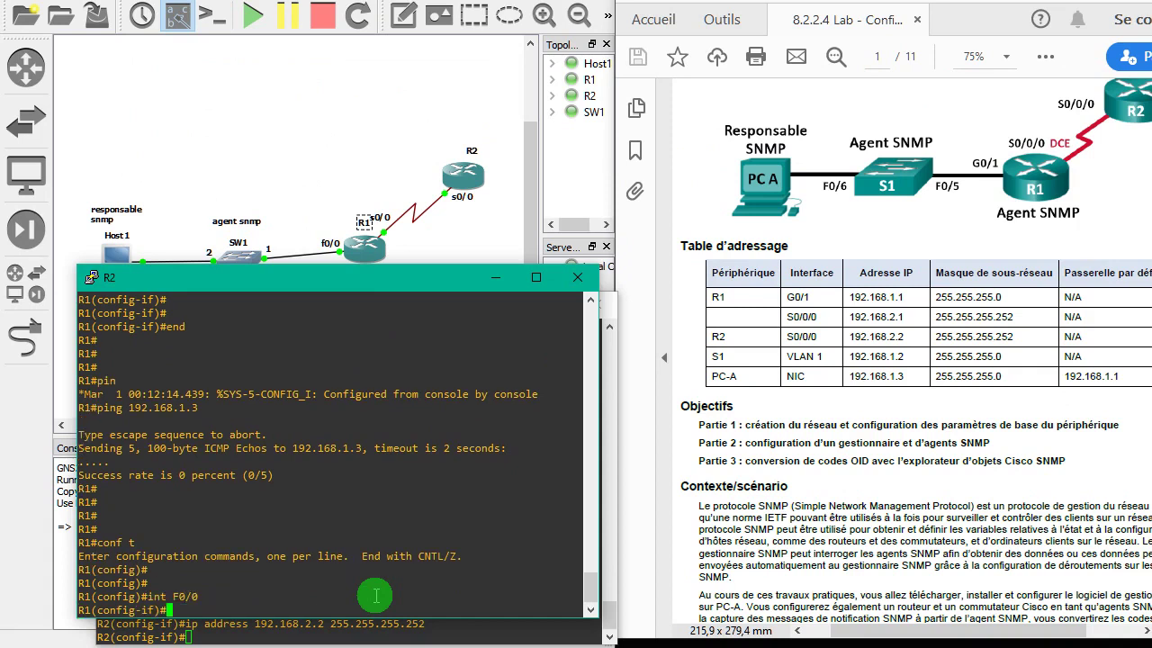
pyautogui.write('no shu')
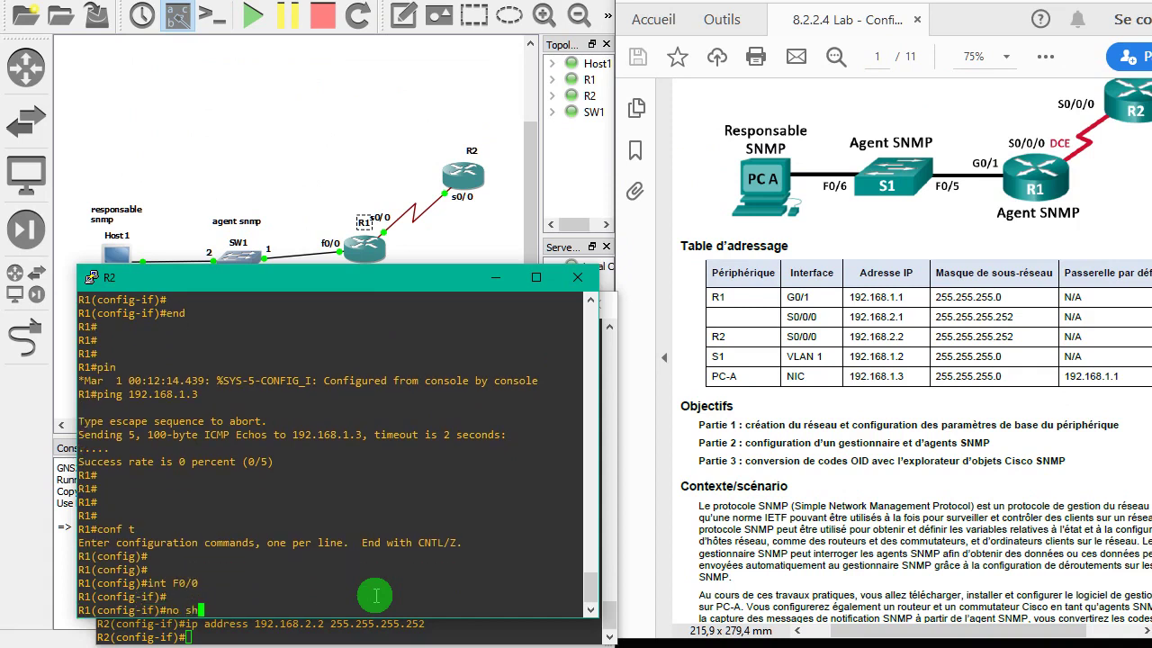
pyautogui.press('Tab')
pyautogui.press('Tab')
pyautogui.press('Tab')
pyautogui.press('Return')
pyautogui.press('Return')
pyautogui.press('Return')
pyautogui.press('Return')
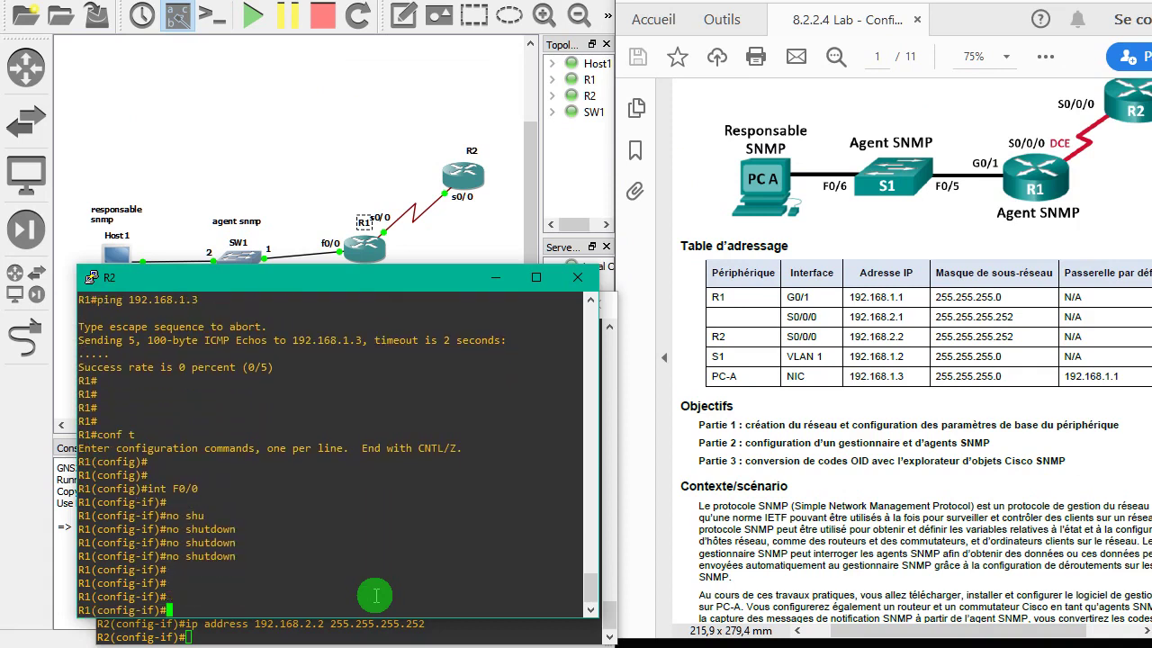
# - Leave configuration mode and ping 192.168.1.3 from R1 again, still 0/5
pyautogui.write('end')
pyautogui.press('Return')
pyautogui.press('Return')
pyautogui.press('Return')
pyautogui.press('Return')
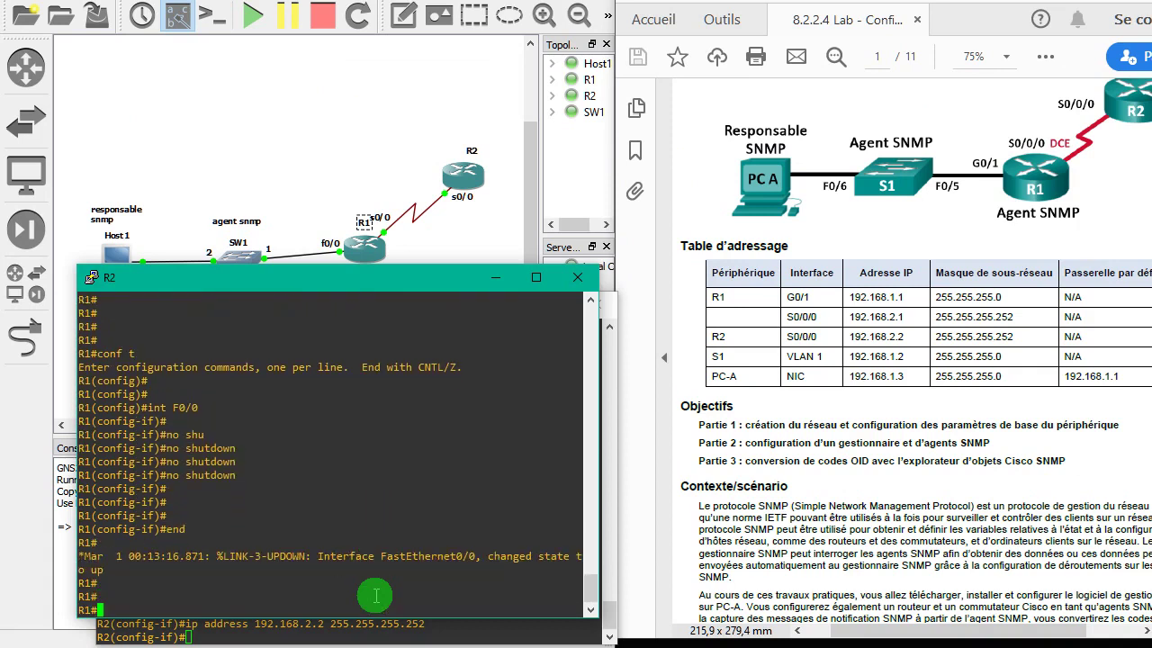
pyautogui.write('conf tping 192.168.1.3')
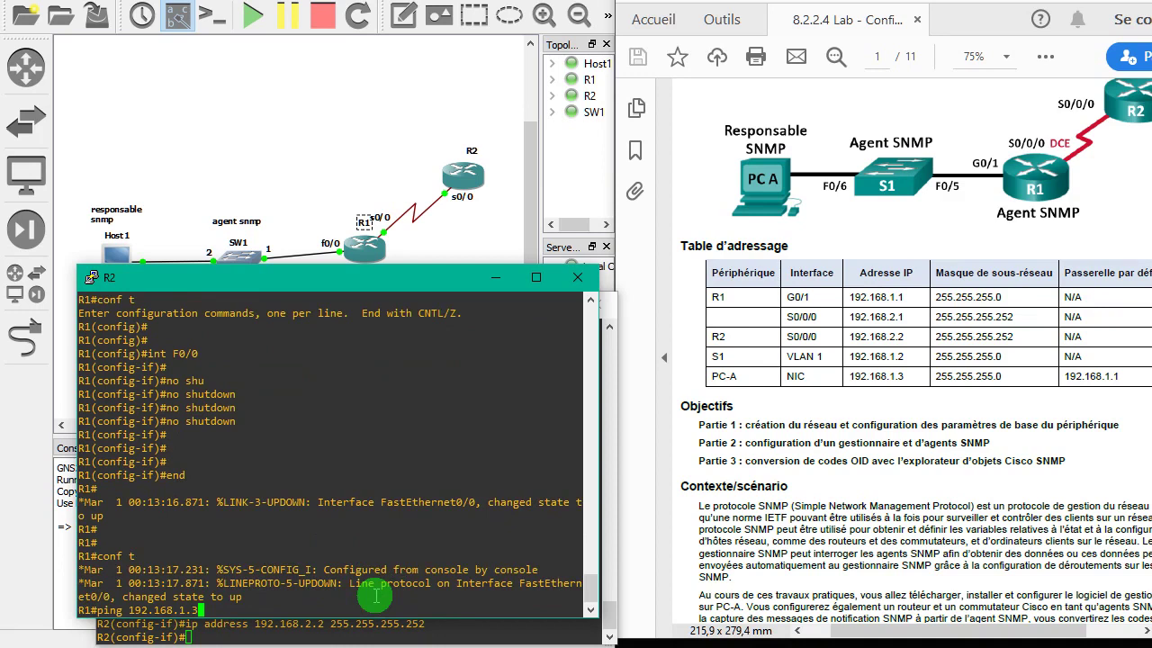
pyautogui.press('Return')
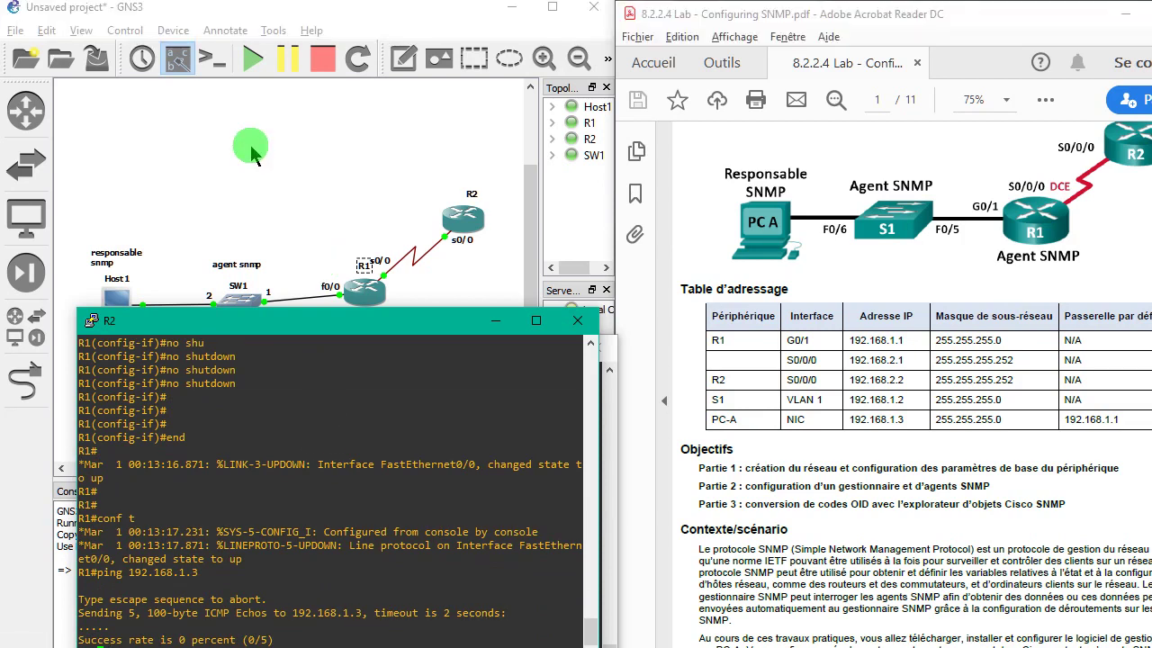
pyautogui.click(250, 104)
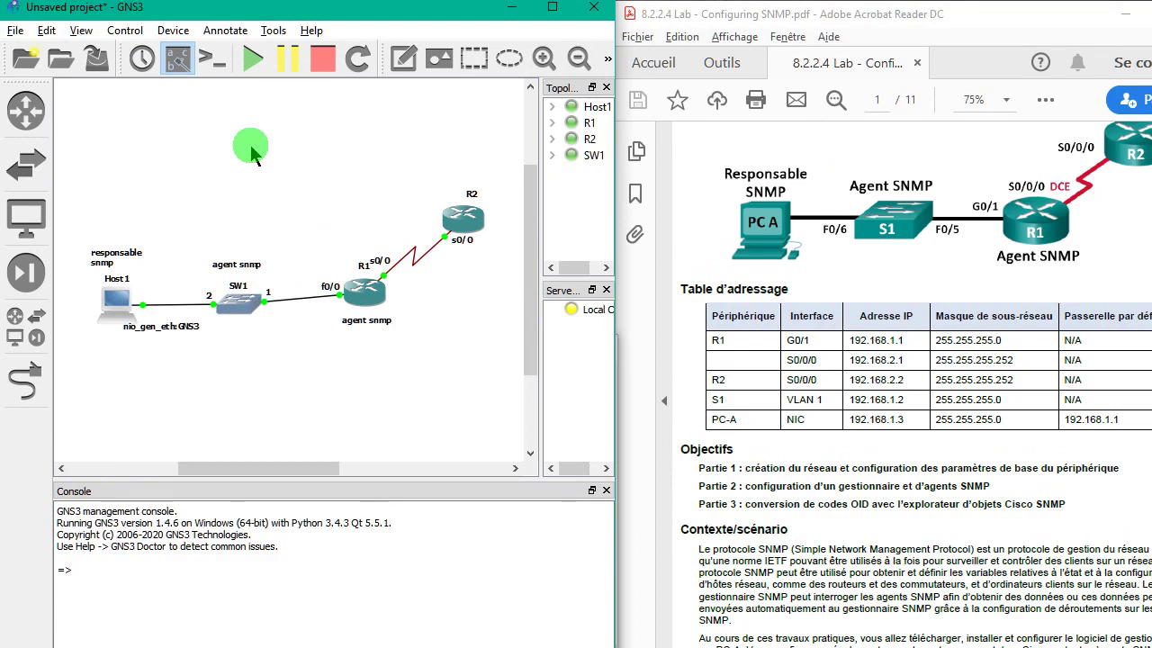
# - Open a command prompt and ping 192.168.1.1 twice from the host
pyautogui.press('super+r')
pyautogui.press('Return')
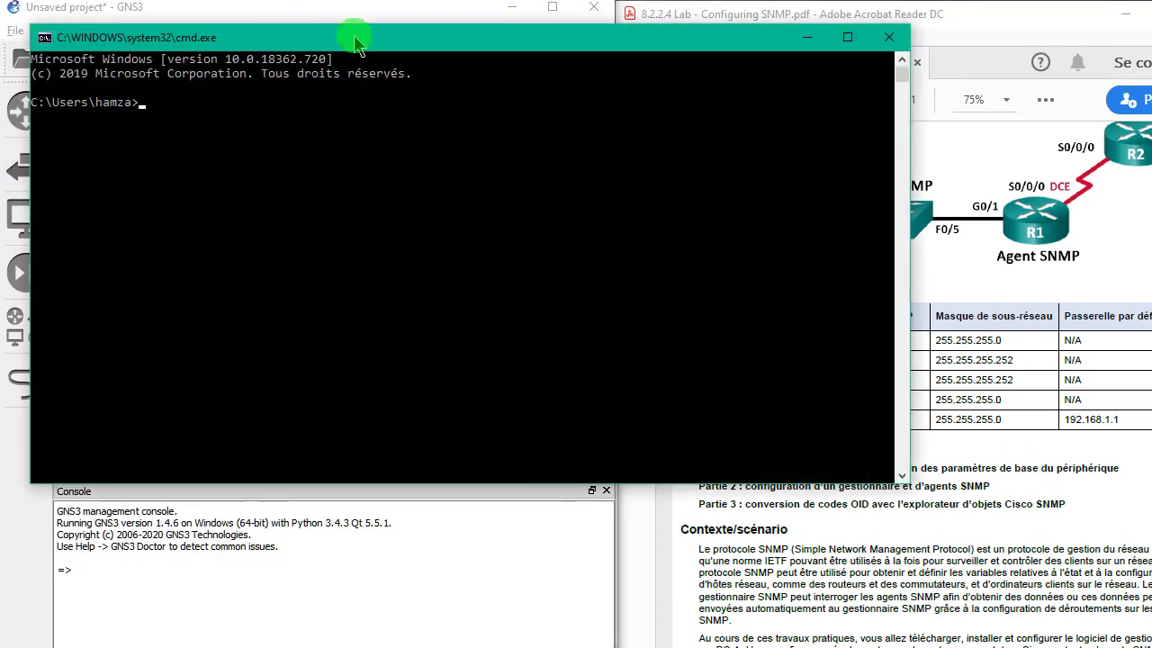
pyautogui.moveTo(381, 34); pyautogui.dragTo(563, 426)
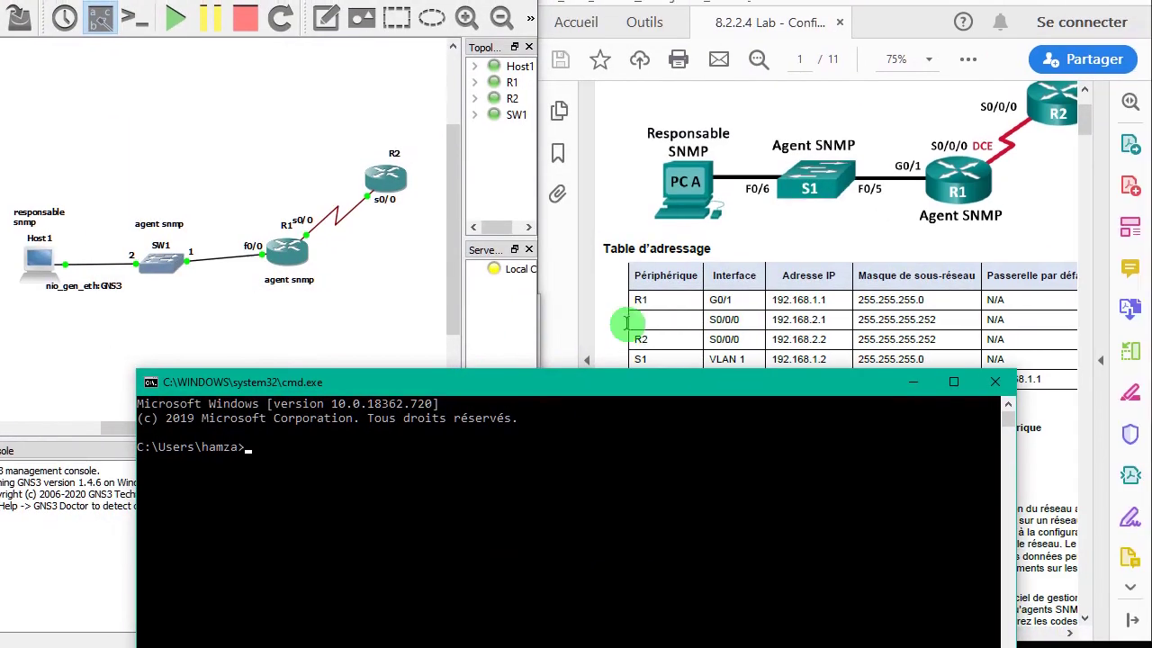
pyautogui.click(406, 439)
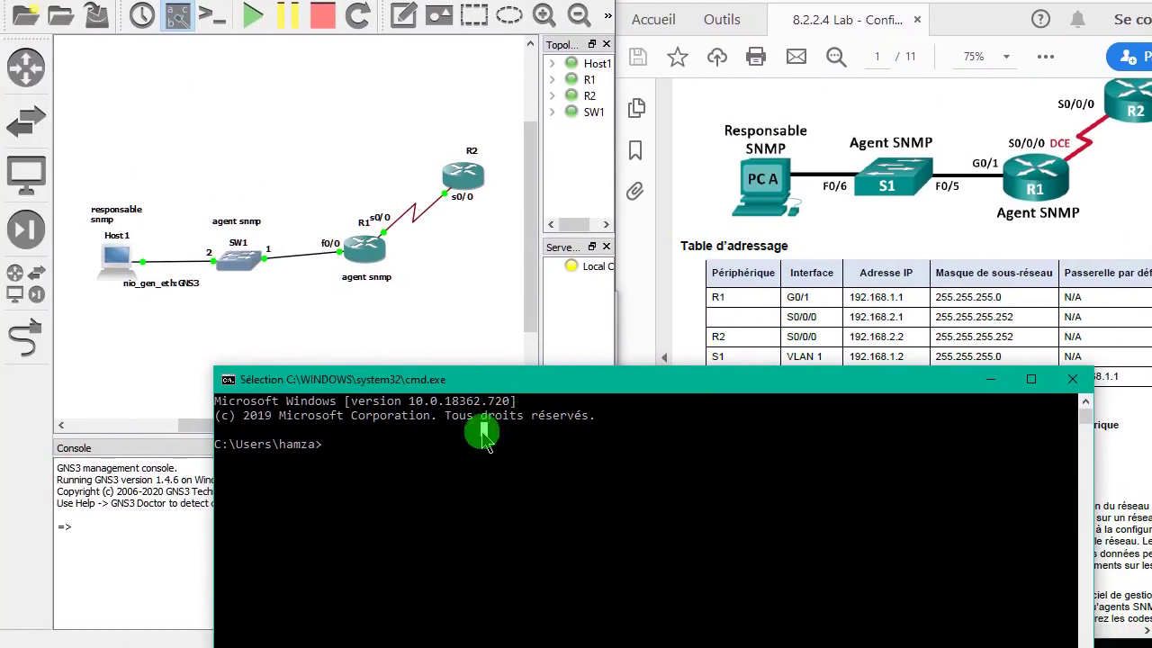
pyautogui.write('ping')
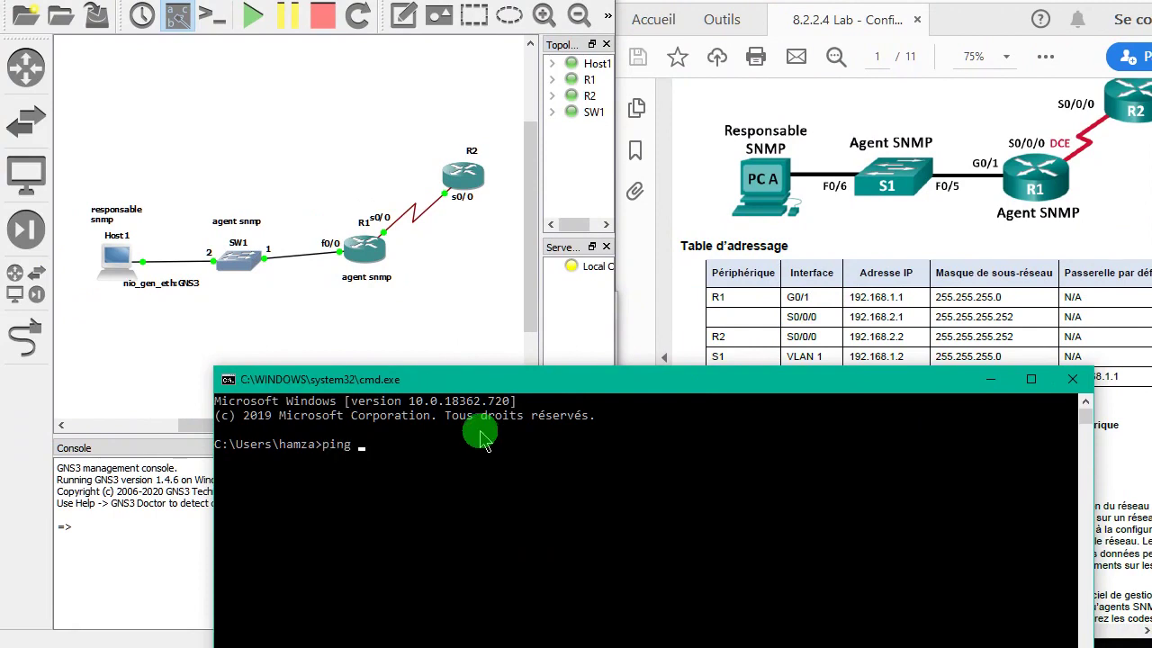
pyautogui.write(' 192.168.1.1')
pyautogui.press('Return')
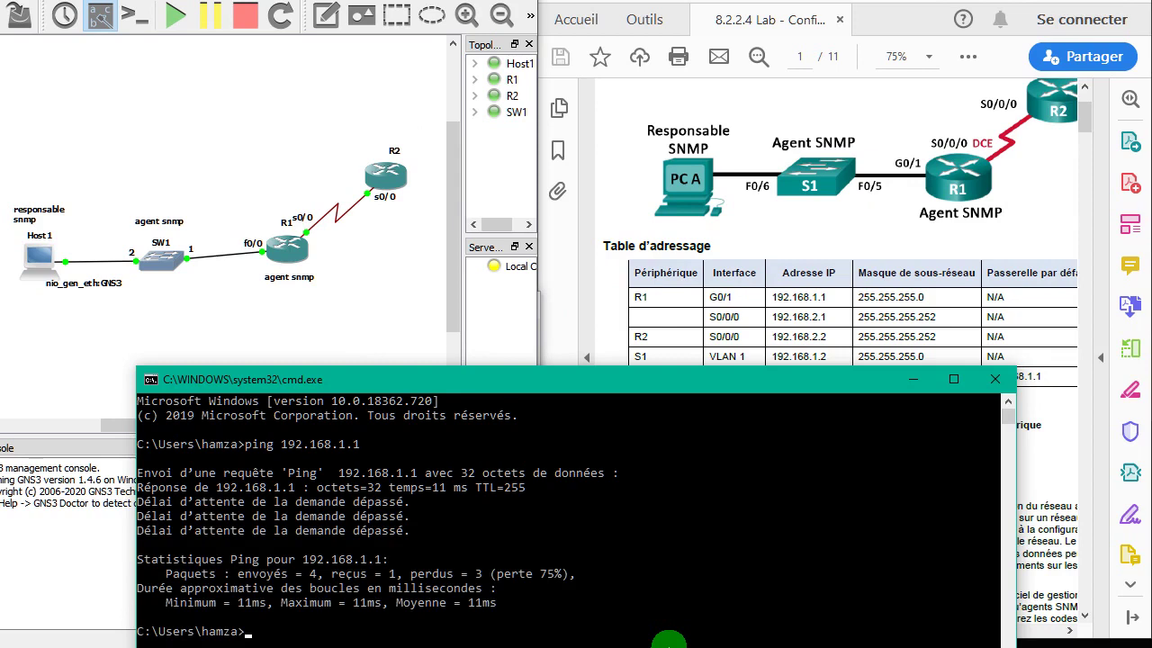
pyautogui.press('Up')
pyautogui.press('Return')
# - Reposition the command prompt window and rerun the ping to 192.168.1.1
pyautogui.moveTo(502, 329); pyautogui.dragTo(540, 180)
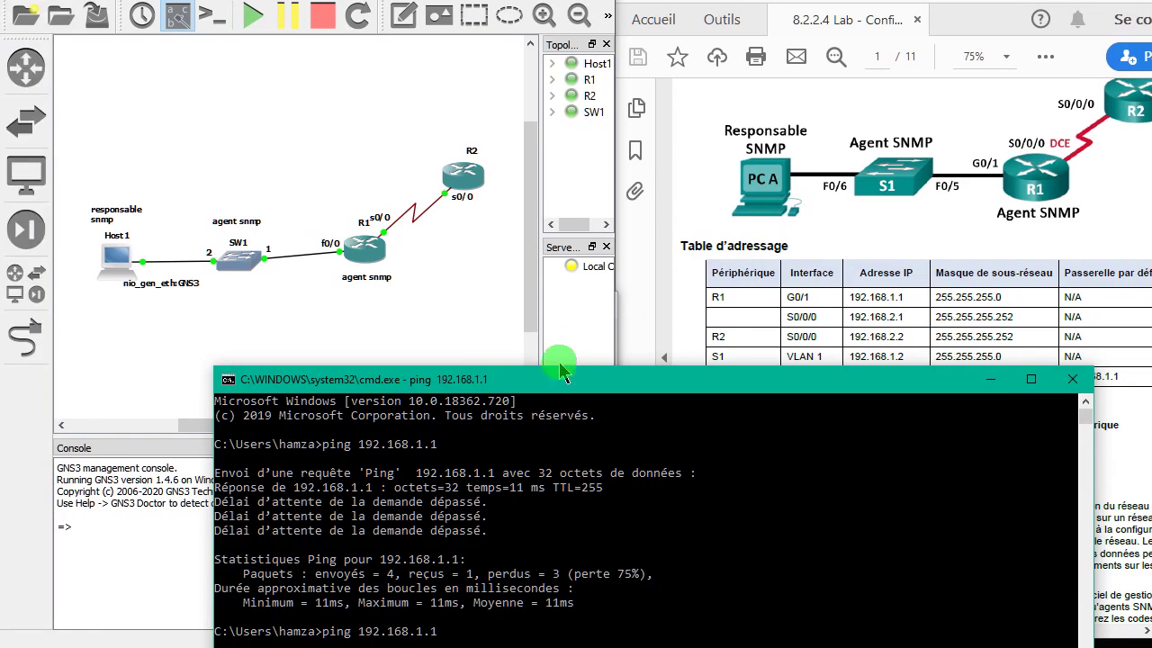
pyautogui.moveTo(533, 241); pyautogui.dragTo(461, 465)
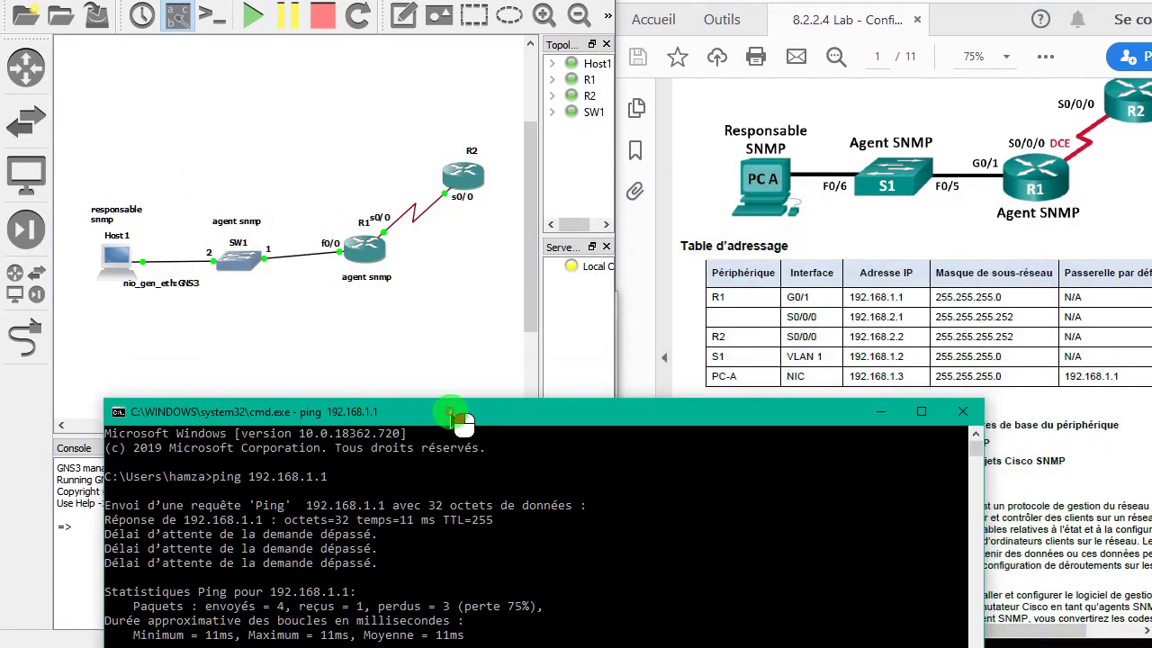
pyautogui.moveTo(459, 420); pyautogui.dragTo(423, 425)
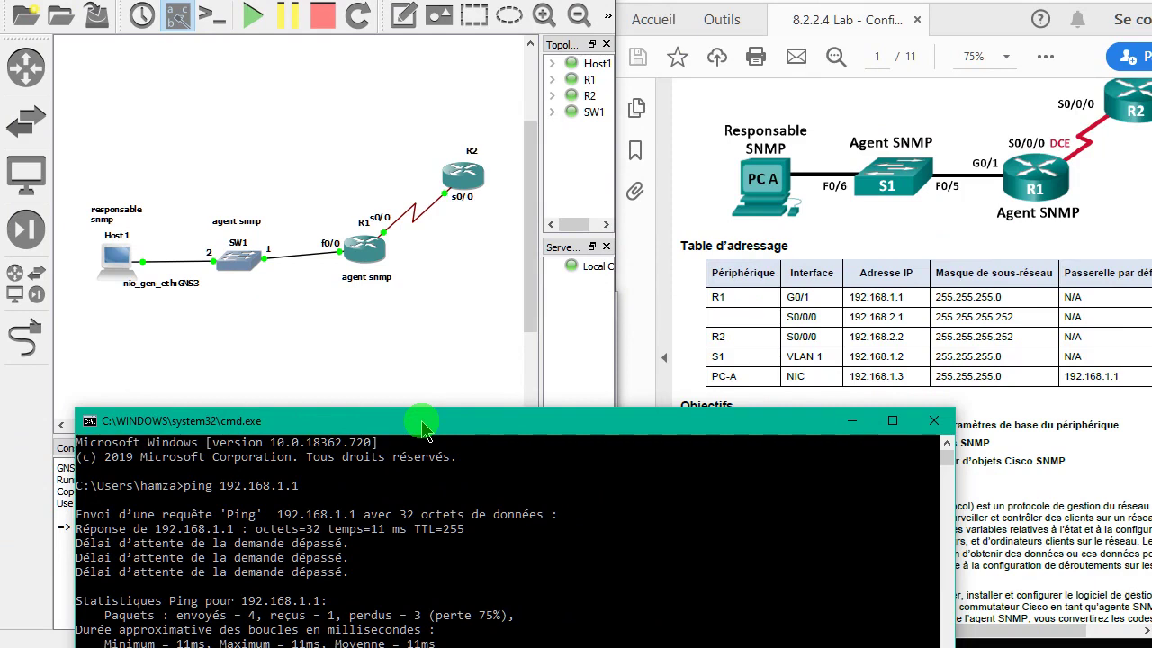
pyautogui.moveTo(423, 430); pyautogui.dragTo(459, 223)
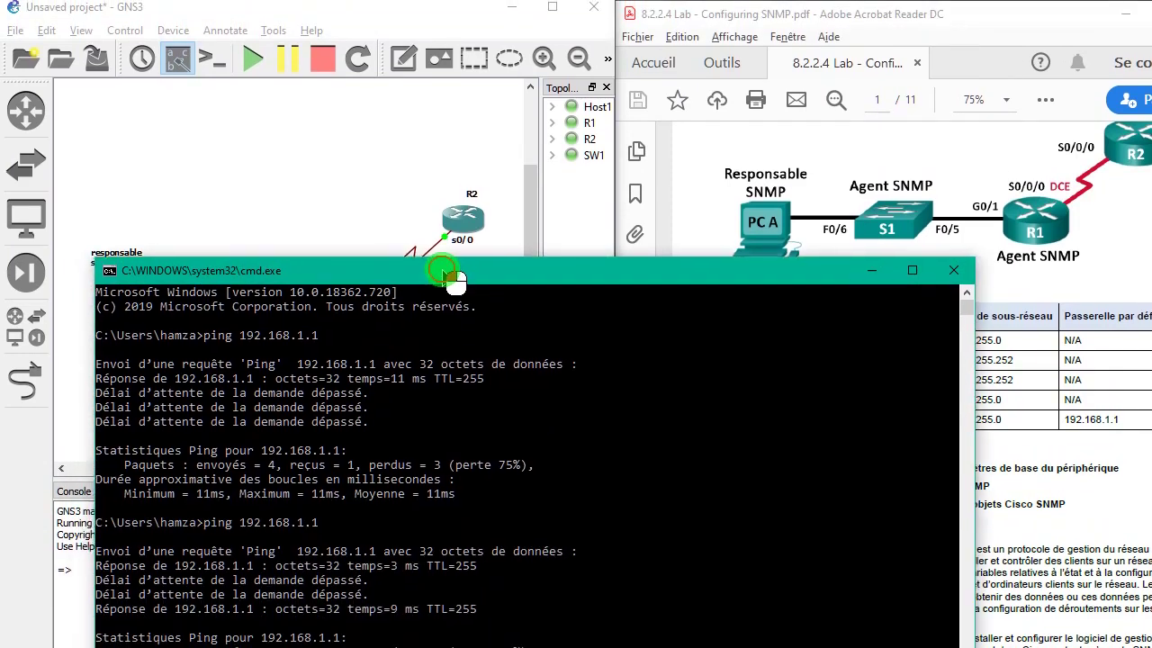
pyautogui.moveTo(459, 265); pyautogui.dragTo(468, 194)
pyautogui.press('Up')
pyautogui.press('Return')
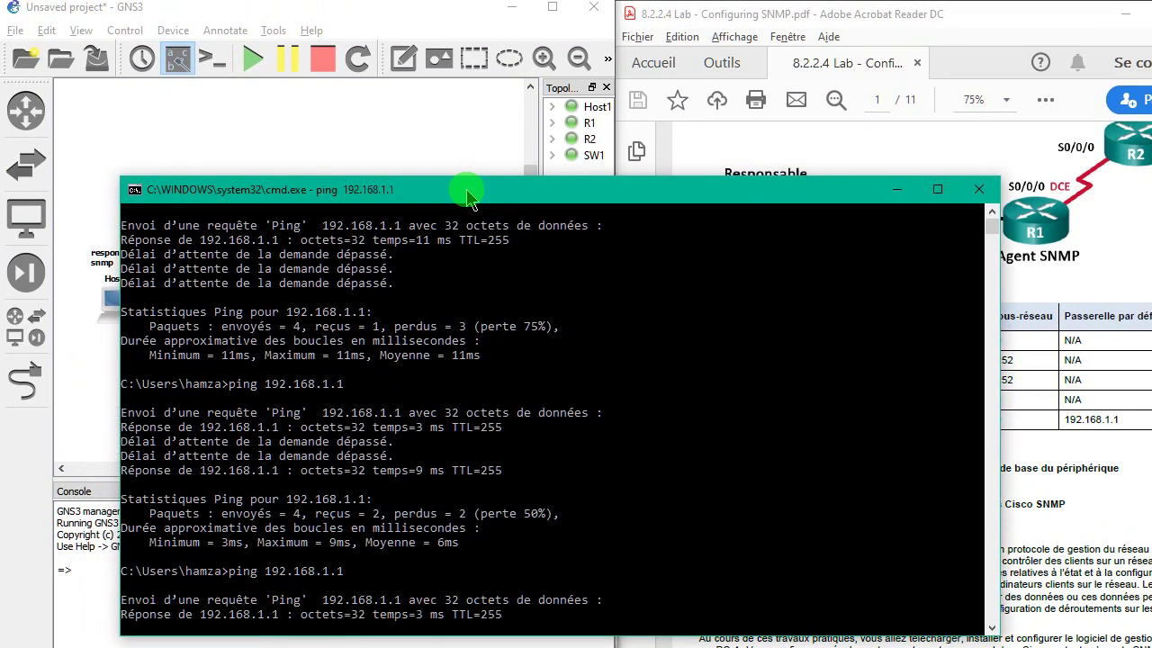
# - Rerun R1's ping to 192.168.1.3, then minimize the router console and command prompt
pyautogui.hotkey('alt', 'Tab')
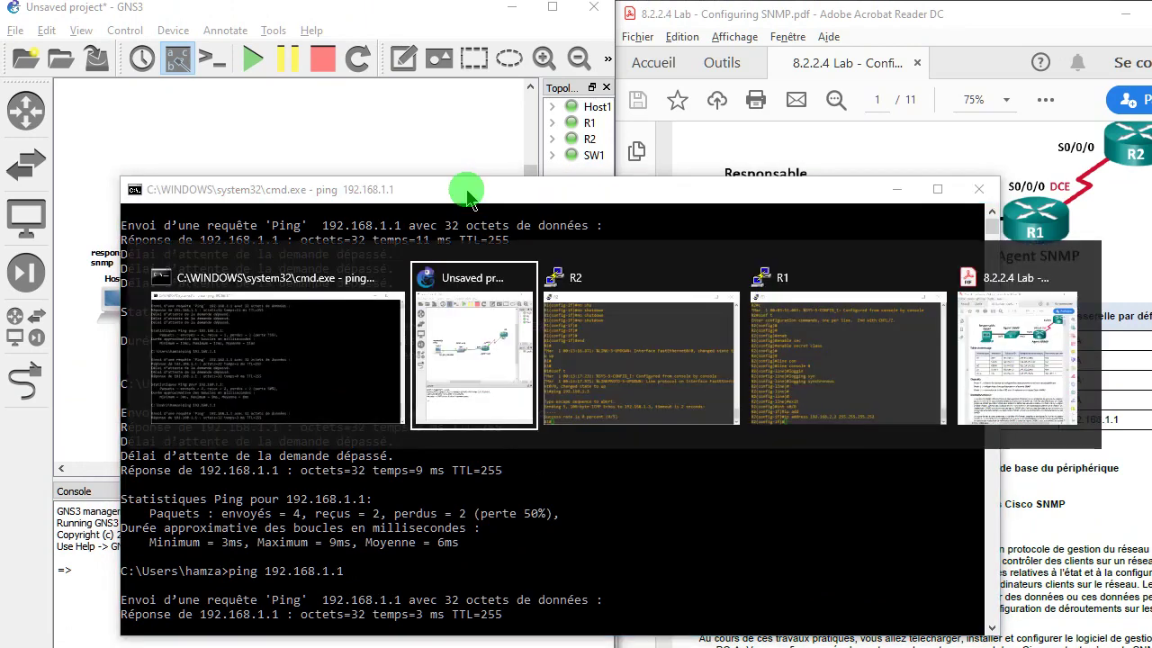
pyautogui.hotkey('alt', 'Tab')
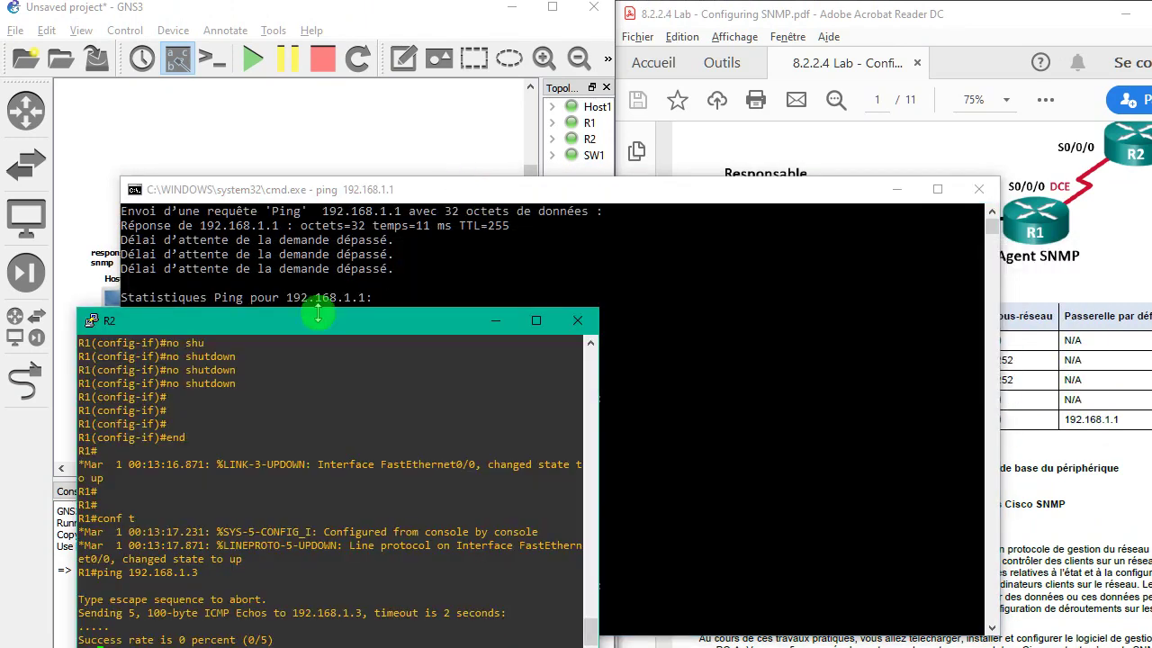
pyautogui.press('Up')
pyautogui.press('Return')
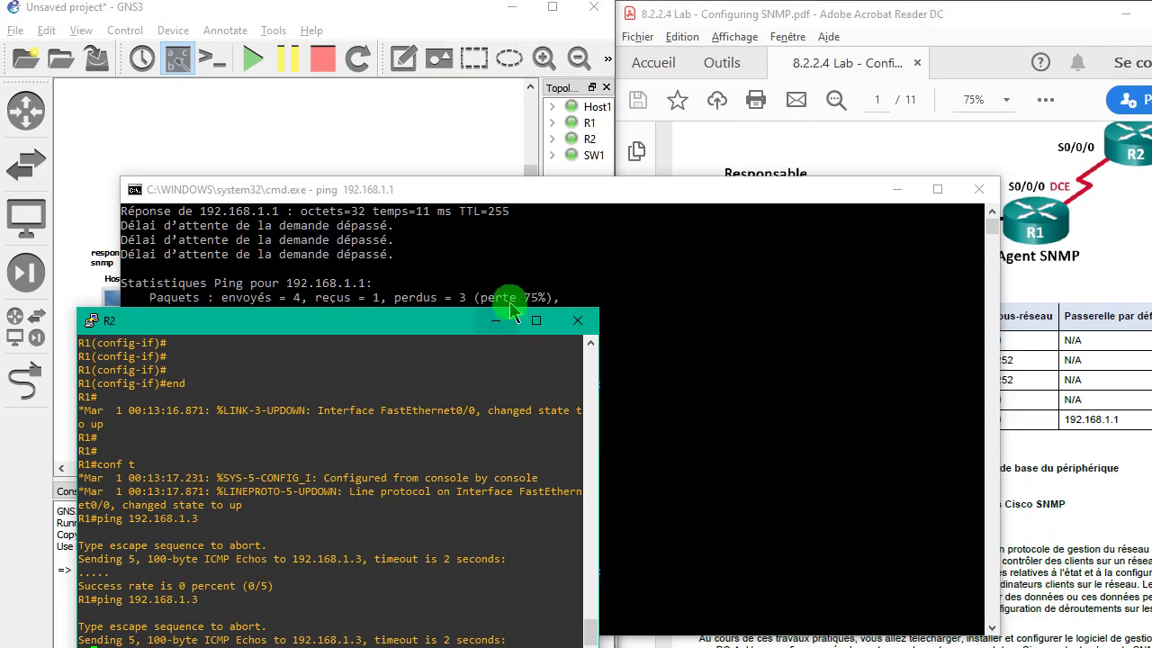
pyautogui.click(497, 277)
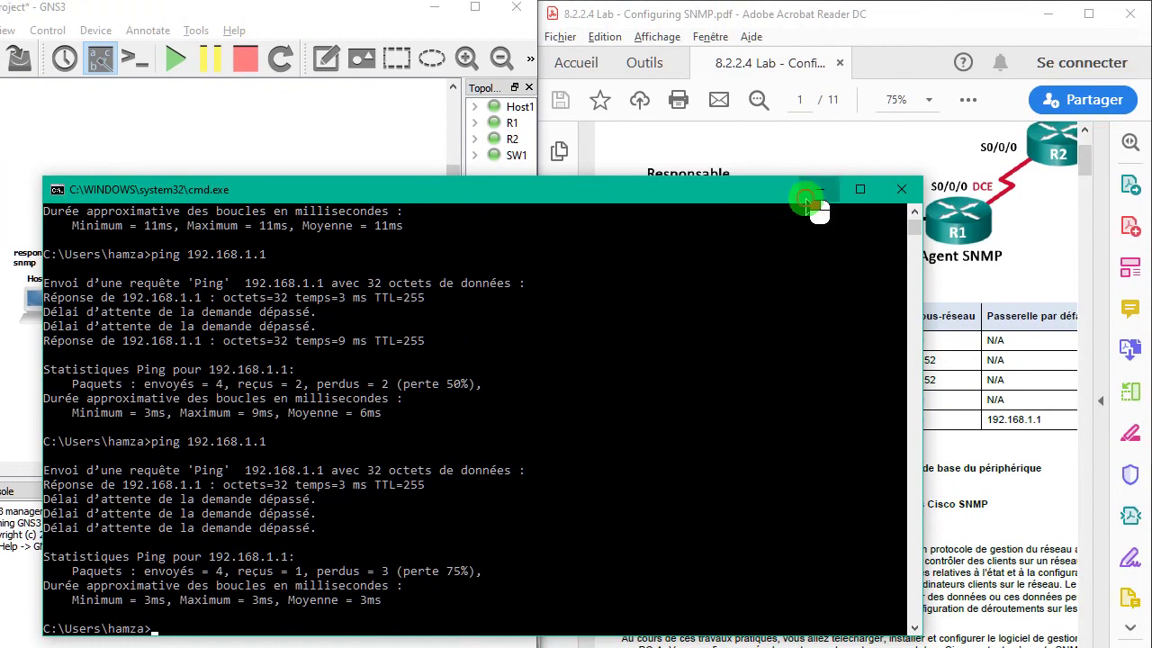
pyautogui.click(815, 189)
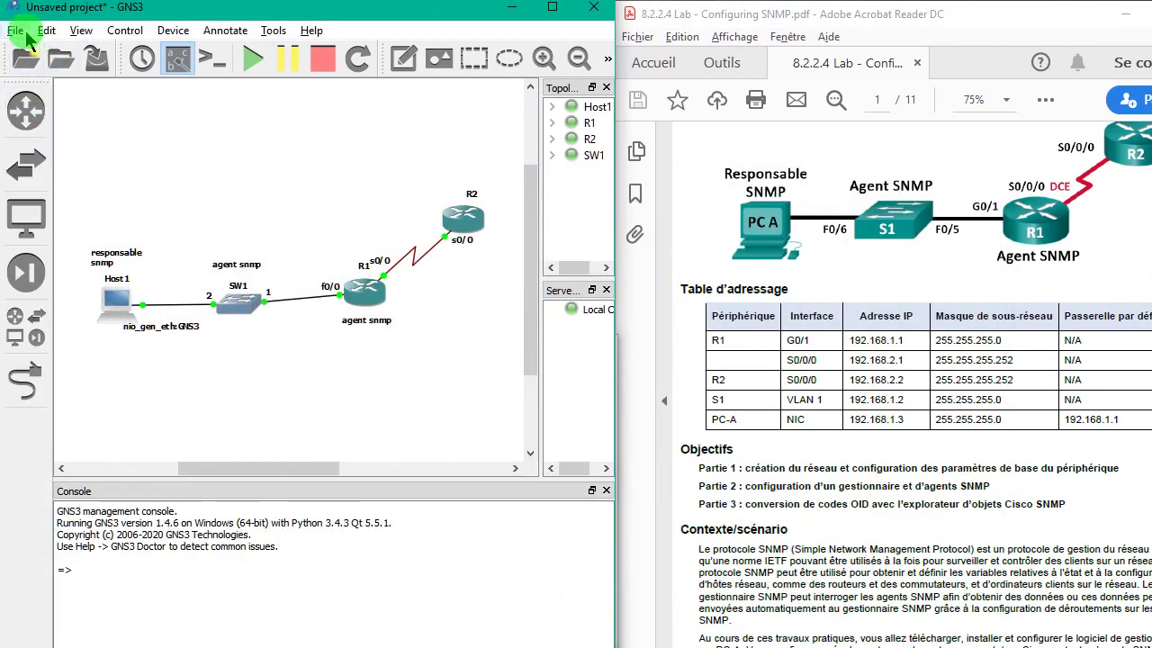
# - Select 192.168.1.3 as the local server host binding in the Server preferences
pyautogui.click(46, 29)
pyautogui.click(79, 99)
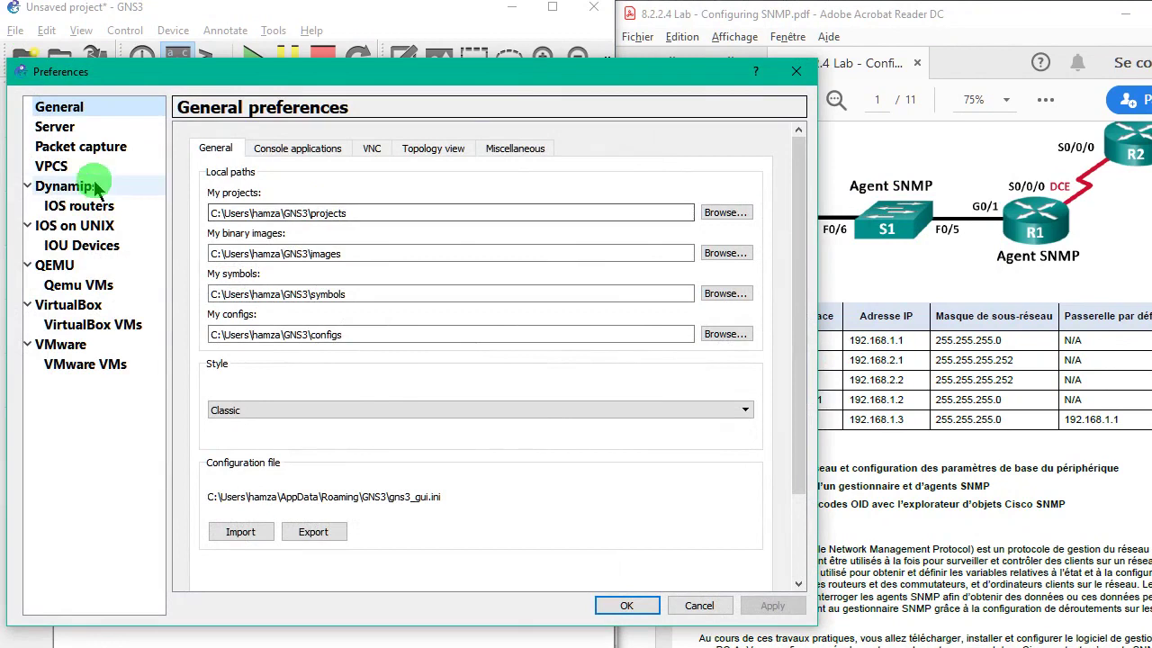
pyautogui.click(83, 128)
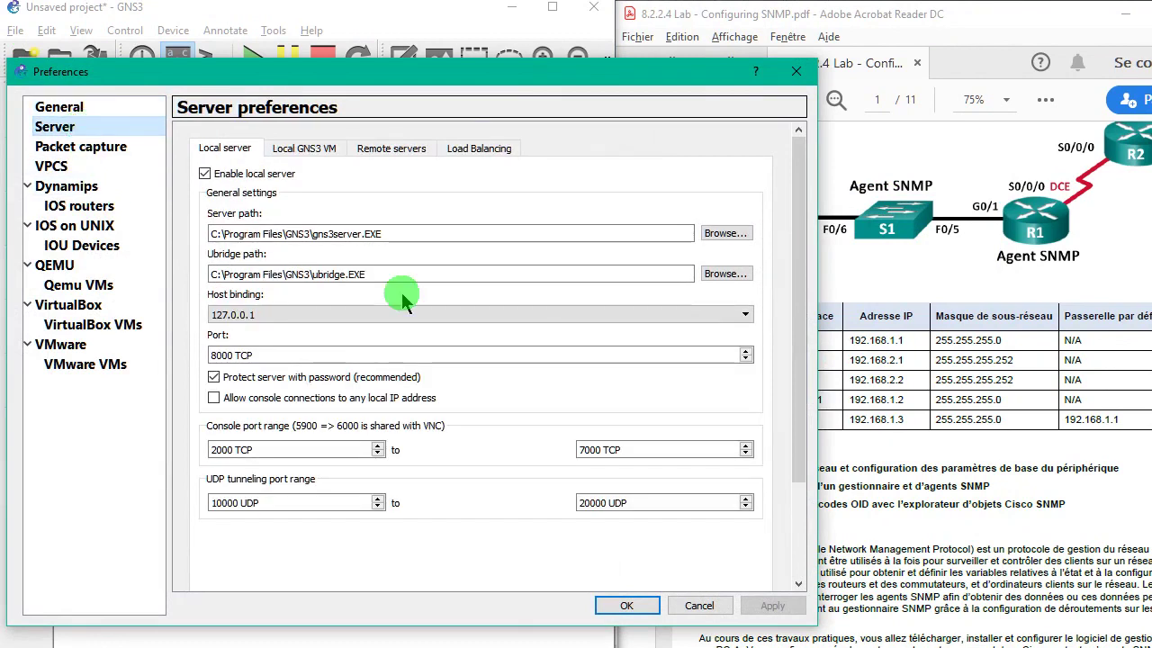
pyautogui.click(453, 314)
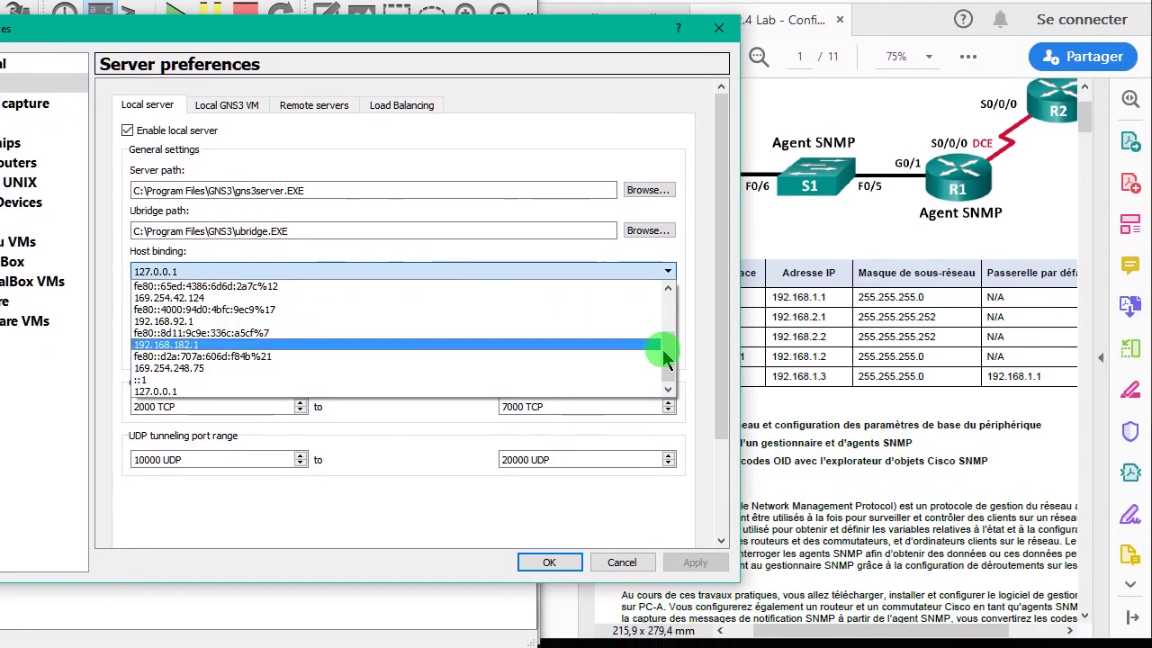
pyautogui.moveTo(665, 358); pyautogui.dragTo(669, 329)
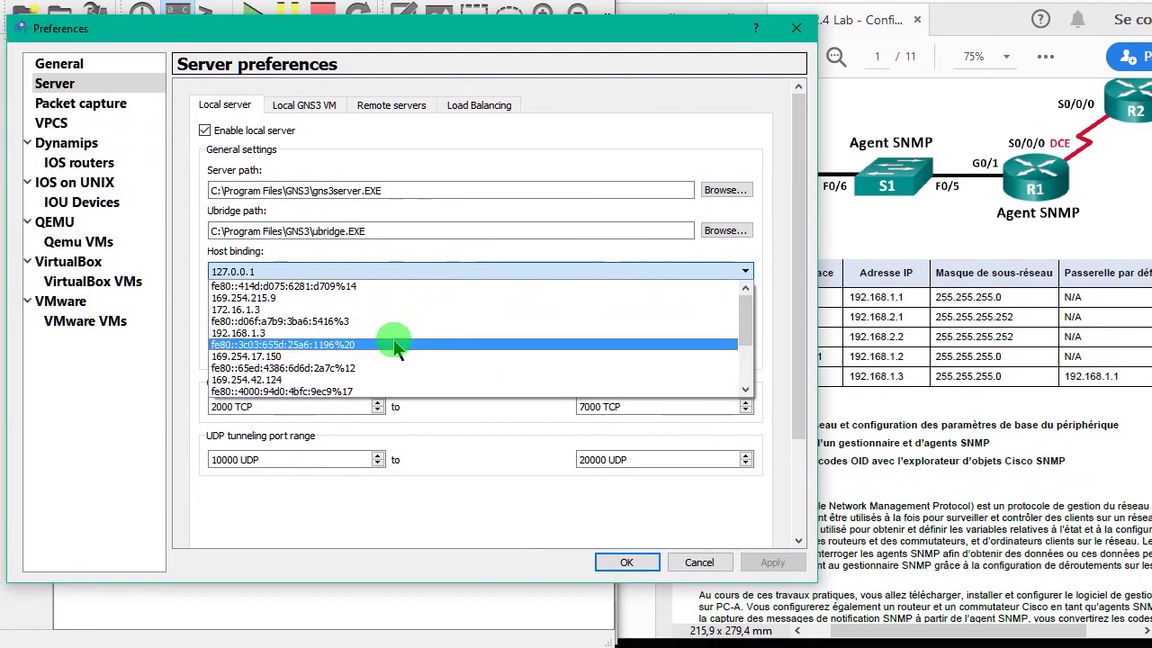
pyautogui.click(374, 330)
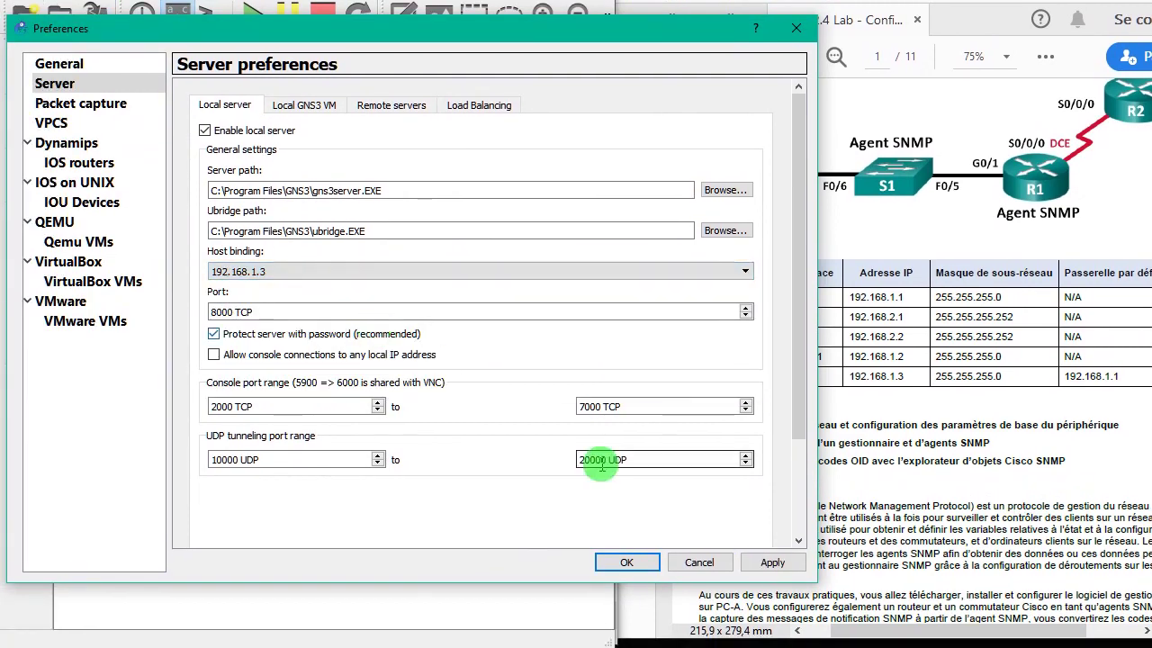
# - Apply the binding, dismiss the local server error refusing it, and close Preferences
pyautogui.click(637, 562)
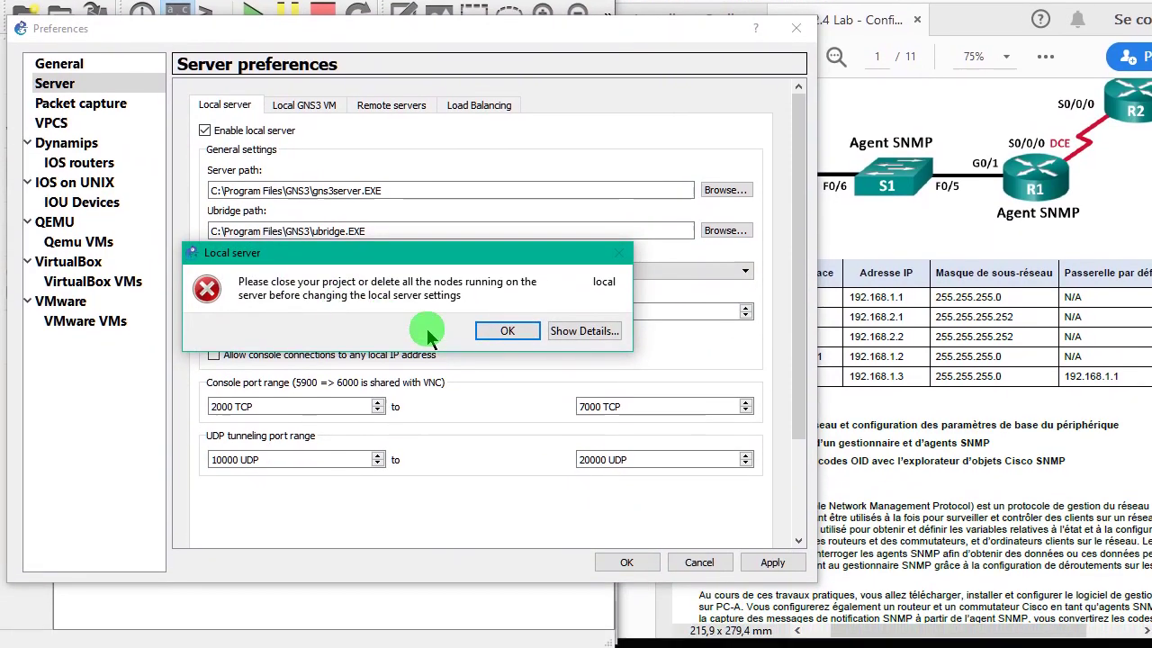
pyautogui.click(430, 335)
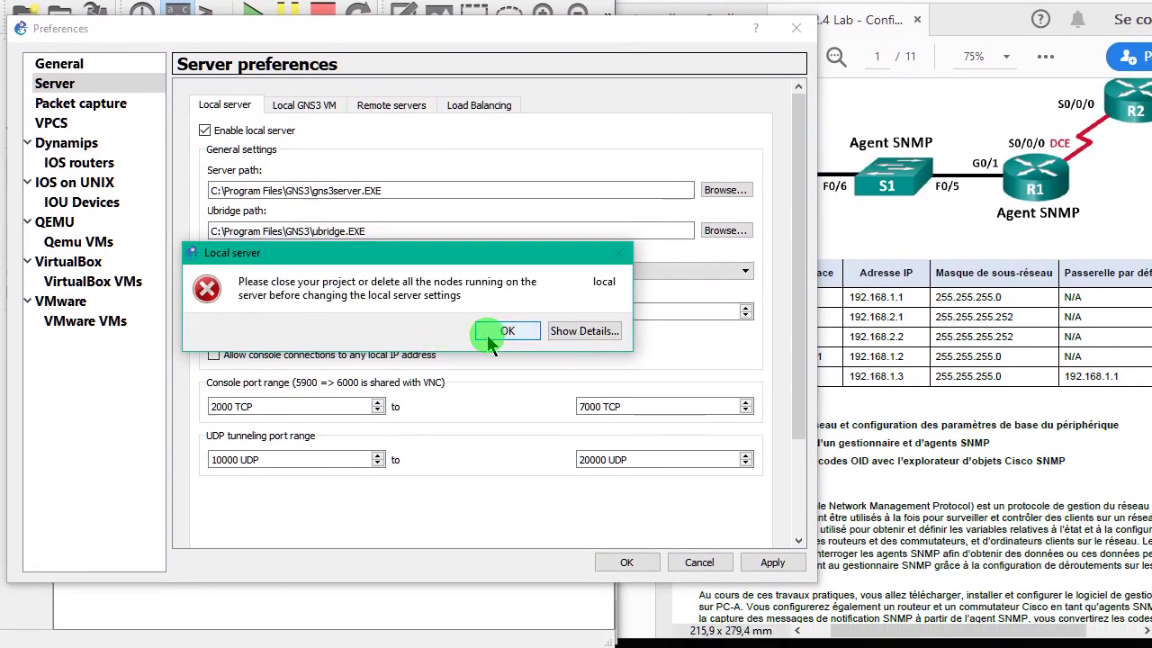
pyautogui.click(523, 333)
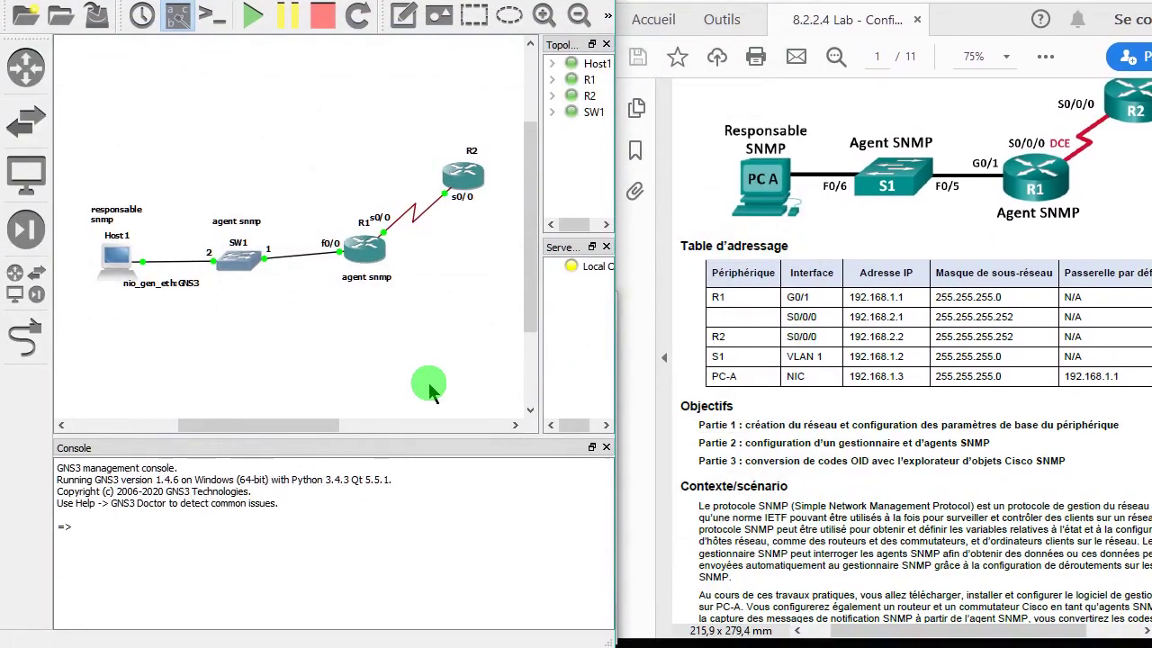
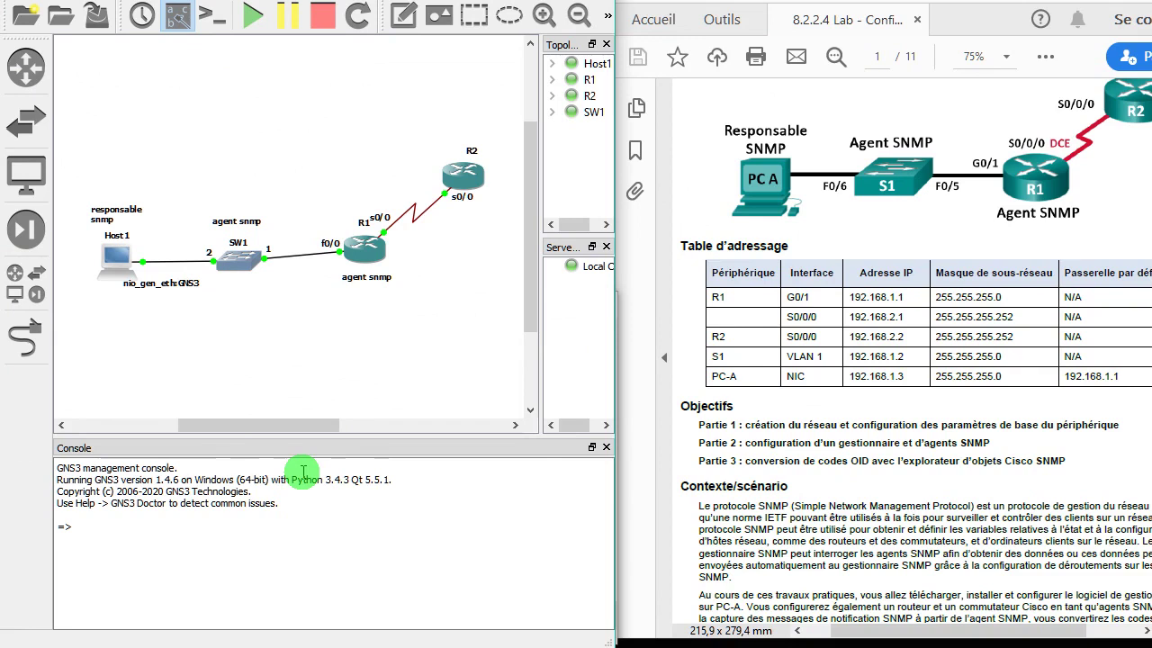
# - Rerun the ping to 192.168.1.1 in Command Prompt, get partial replies, then minimise the window
pyautogui.hotkey('alt', 'Tab')
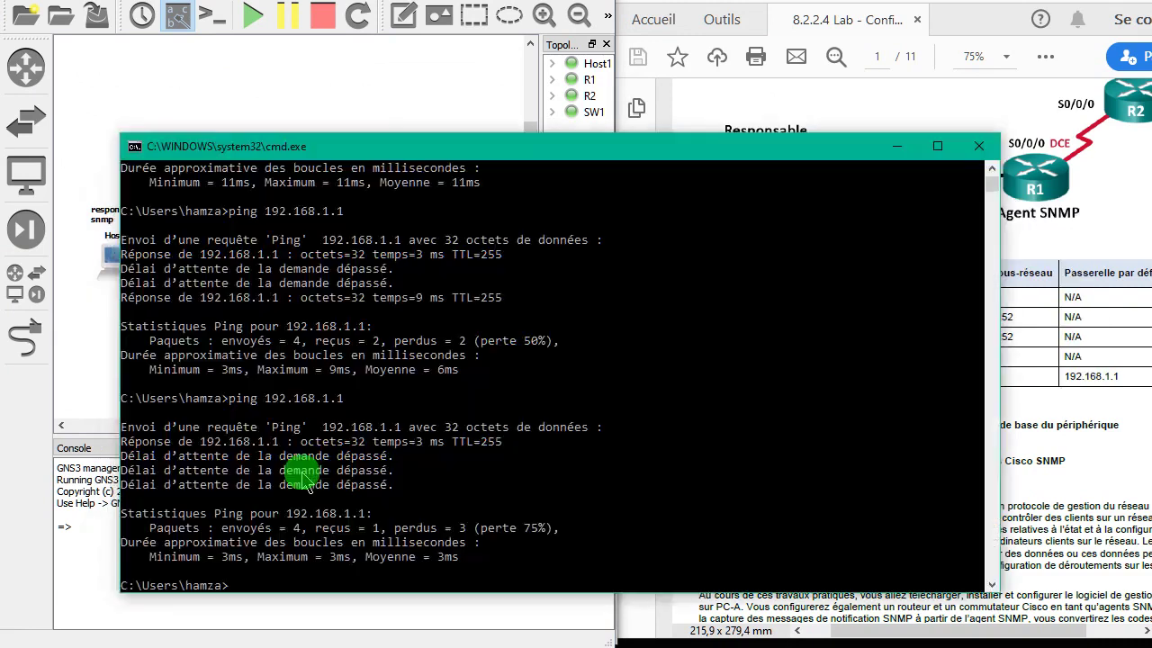
pyautogui.press('Up')
pyautogui.press('Return')
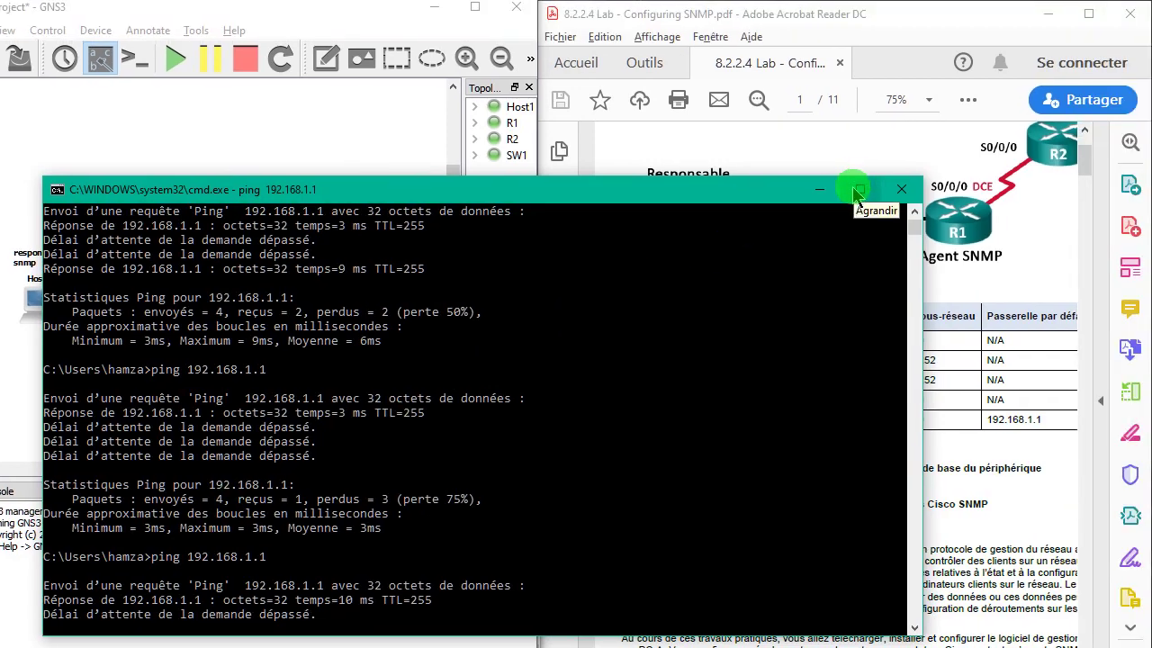
pyautogui.click(820, 190)
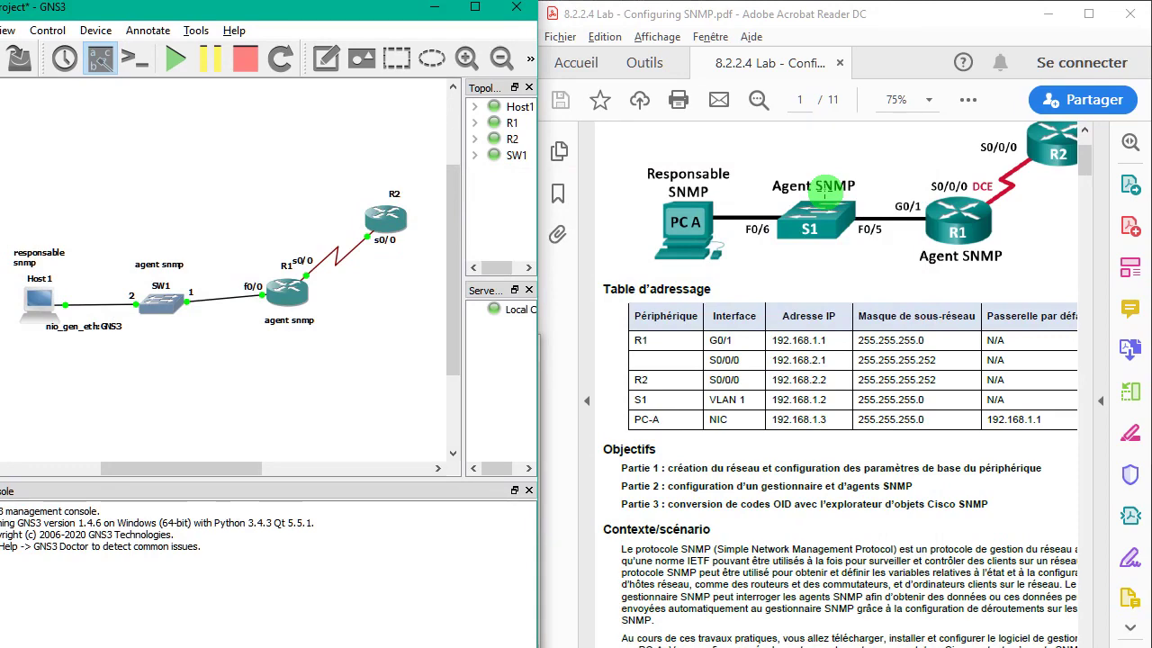
# - Scroll the lab PDF to page 3's PowerSNMP Free Manager steps, then show the desktop
pyautogui.moveTo(1076, 148); pyautogui.dragTo(1096, 261)
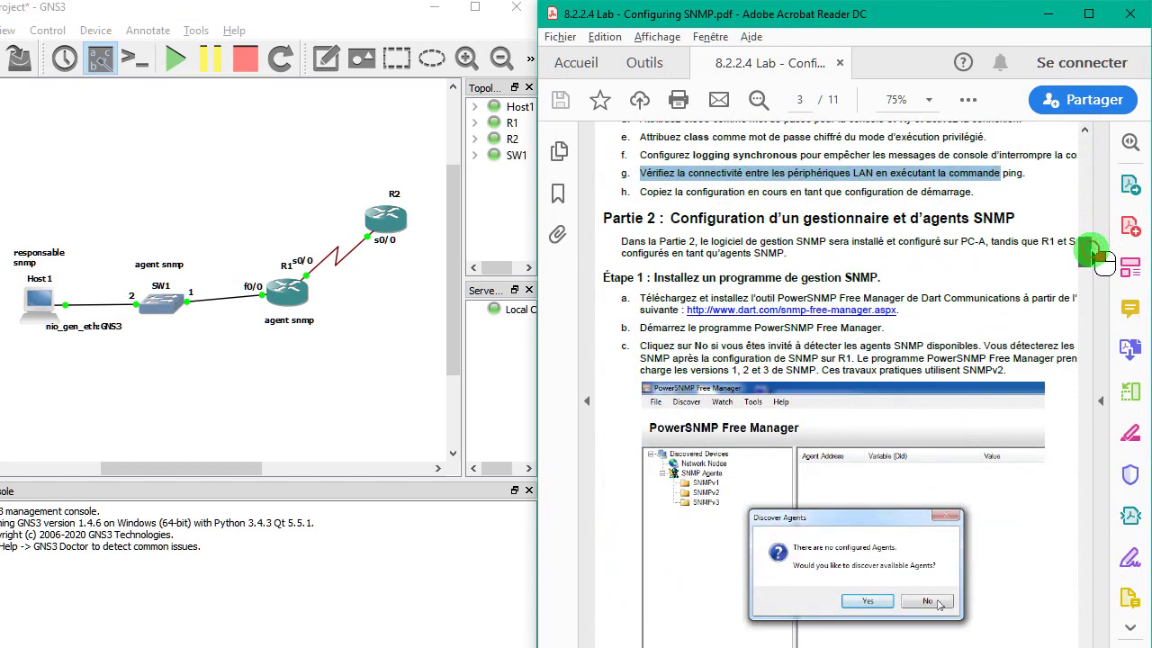
pyautogui.moveTo(1096, 261); pyautogui.dragTo(1100, 270)
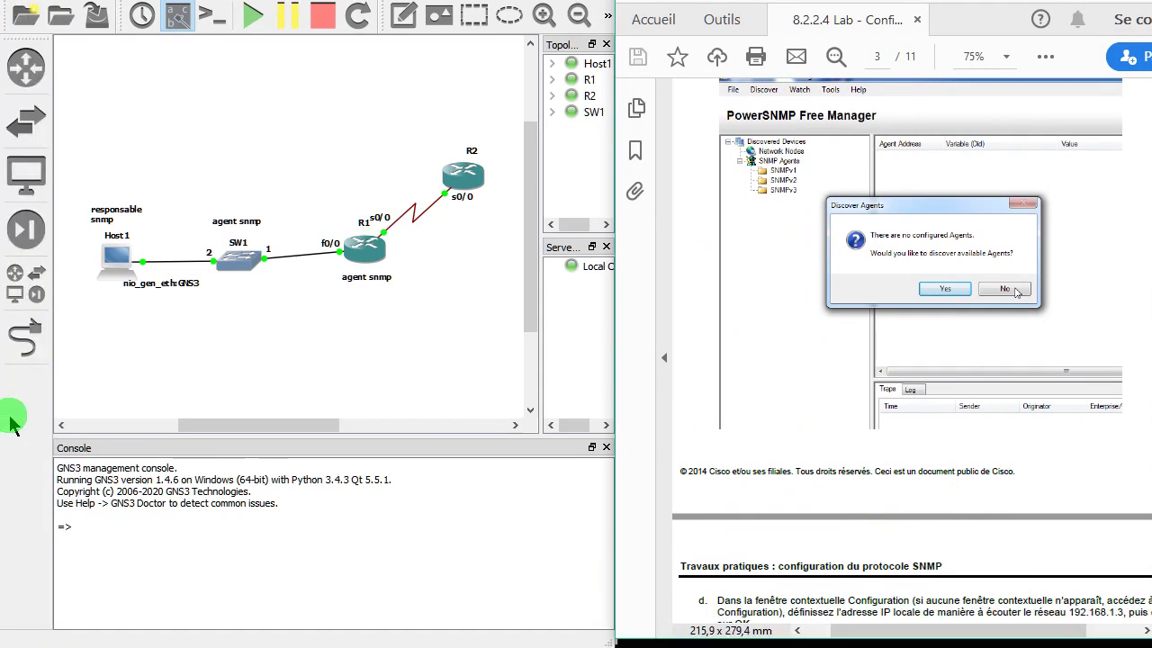
pyautogui.press('super+d')
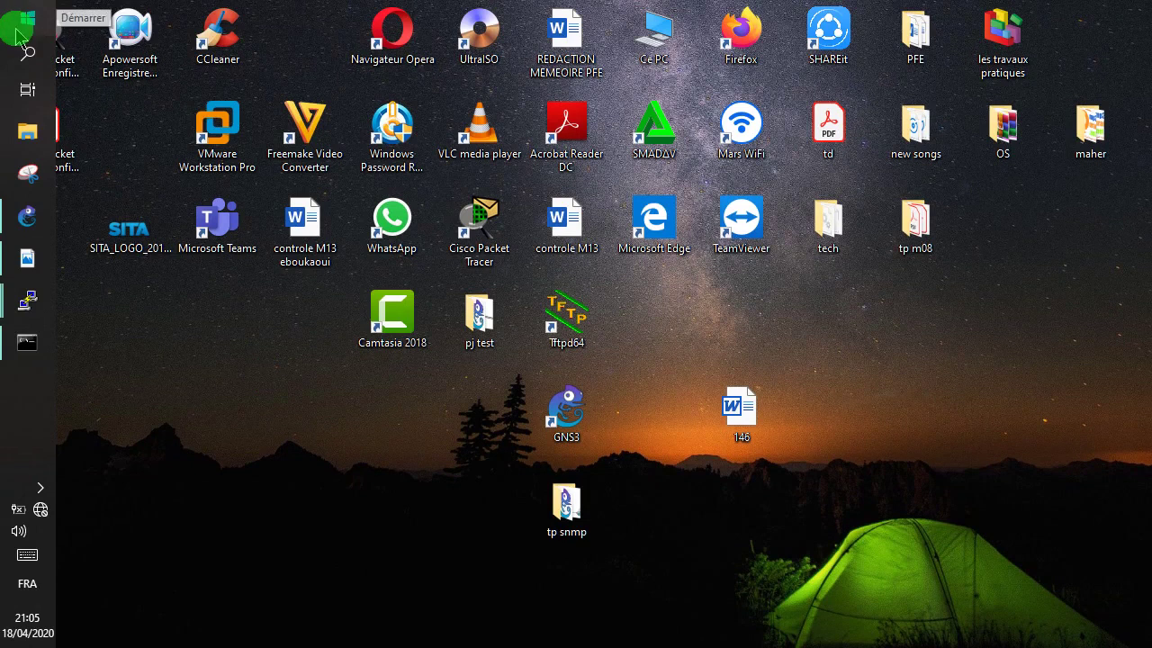
# - Launch PowerSNMP Free Manager, decline agent discovery, and scroll further through the lab guide
pyautogui.click(27, 0)
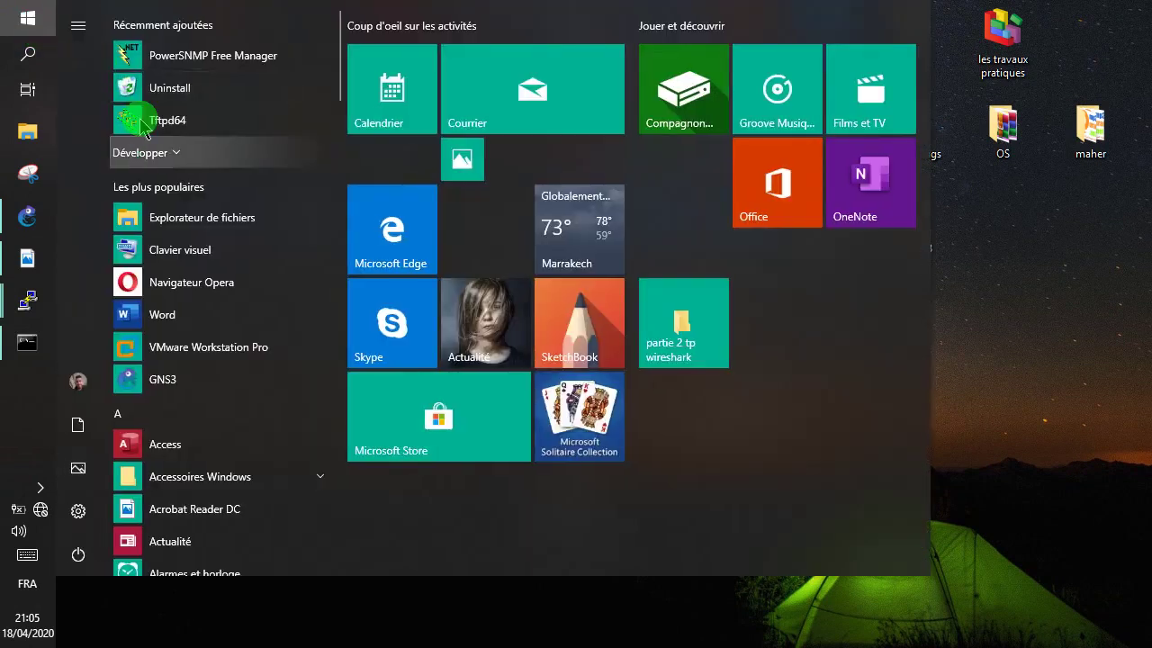
pyautogui.click(154, 55)
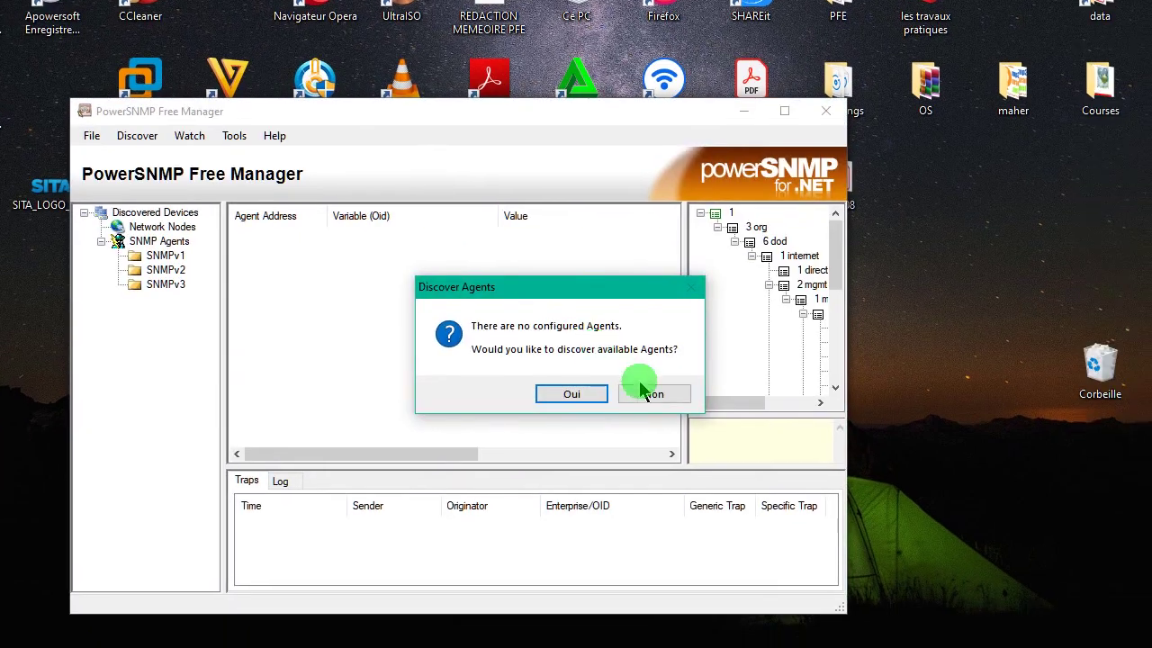
pyautogui.click(641, 389)
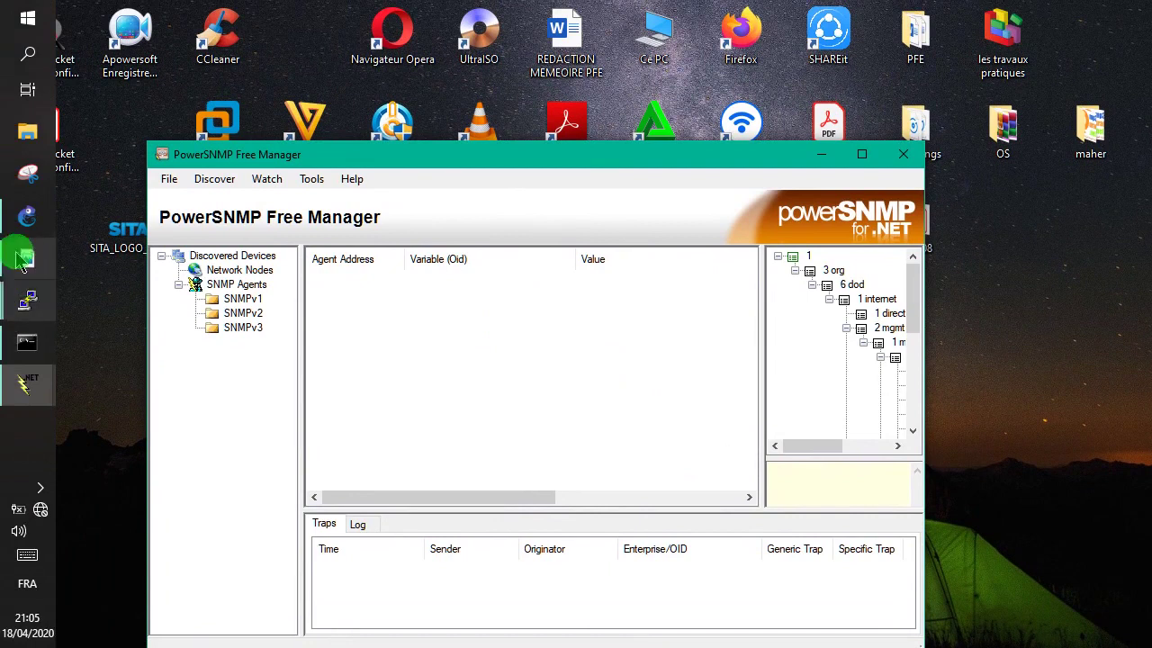
pyautogui.click(24, 259)
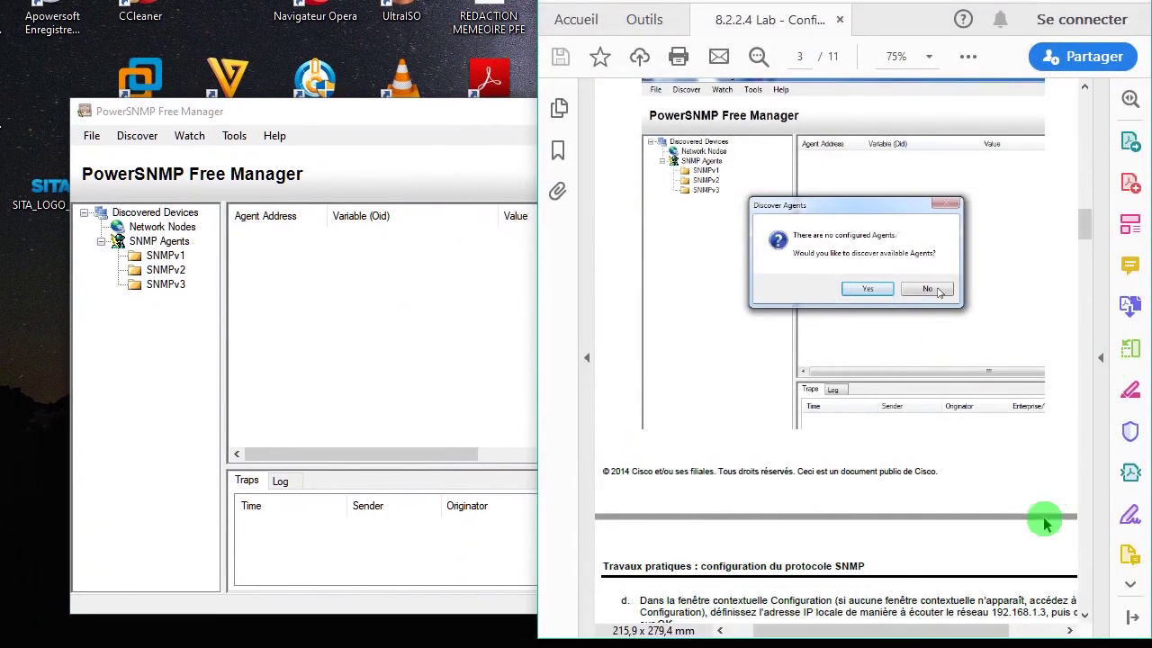
pyautogui.scroll(-2, 927, 467)
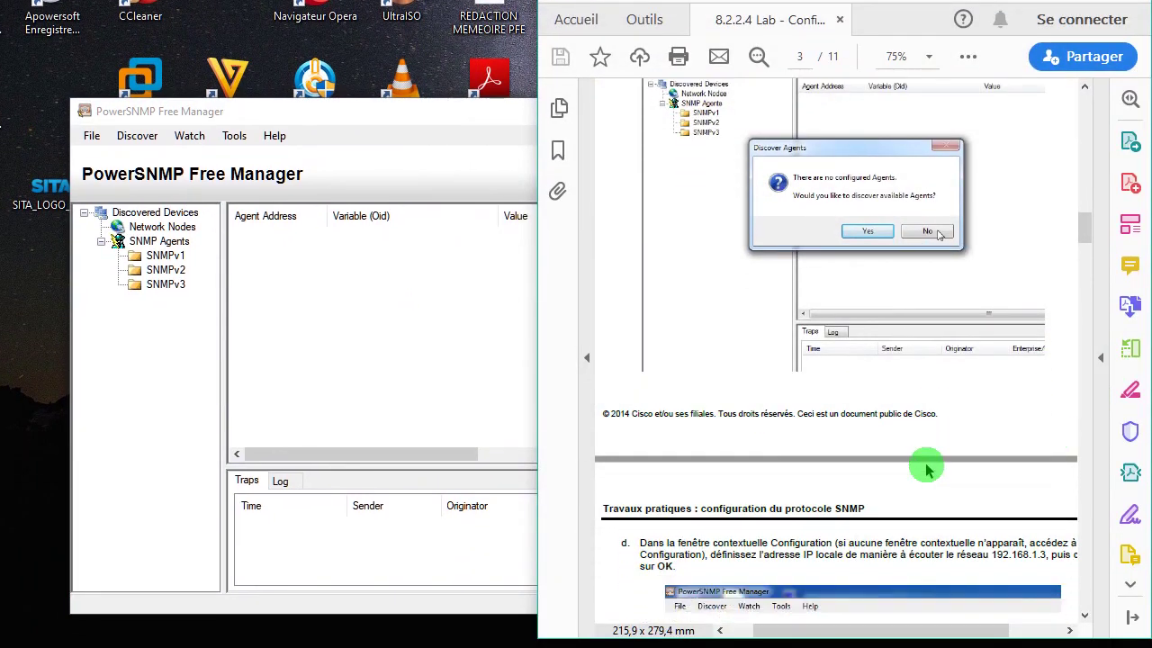
pyautogui.scroll(-6, 927, 467)
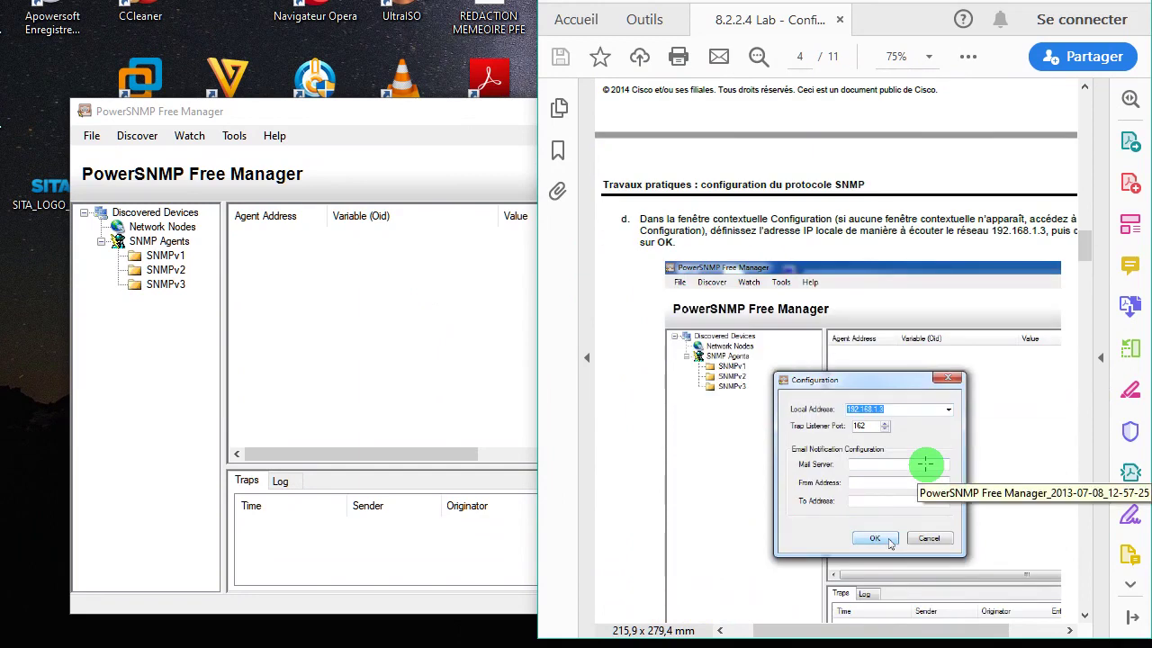
pyautogui.scroll(-2, 926, 464)
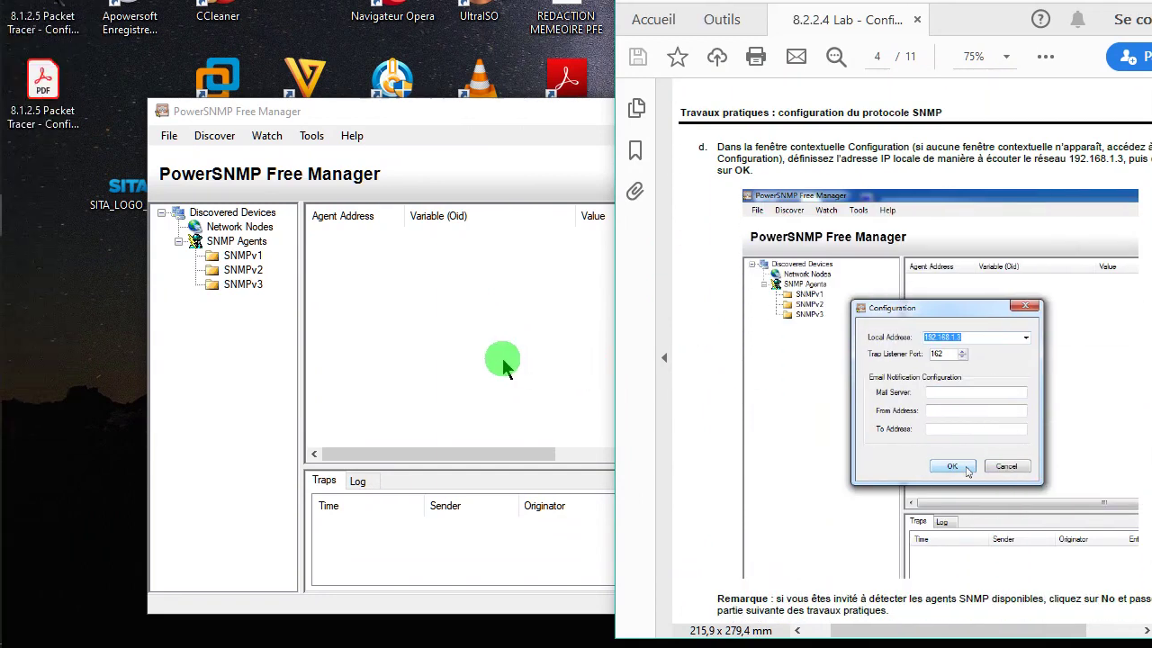
# - Accept the manager configuration with local address 192.168.1.3 and trap port 162
pyautogui.click(503, 358)
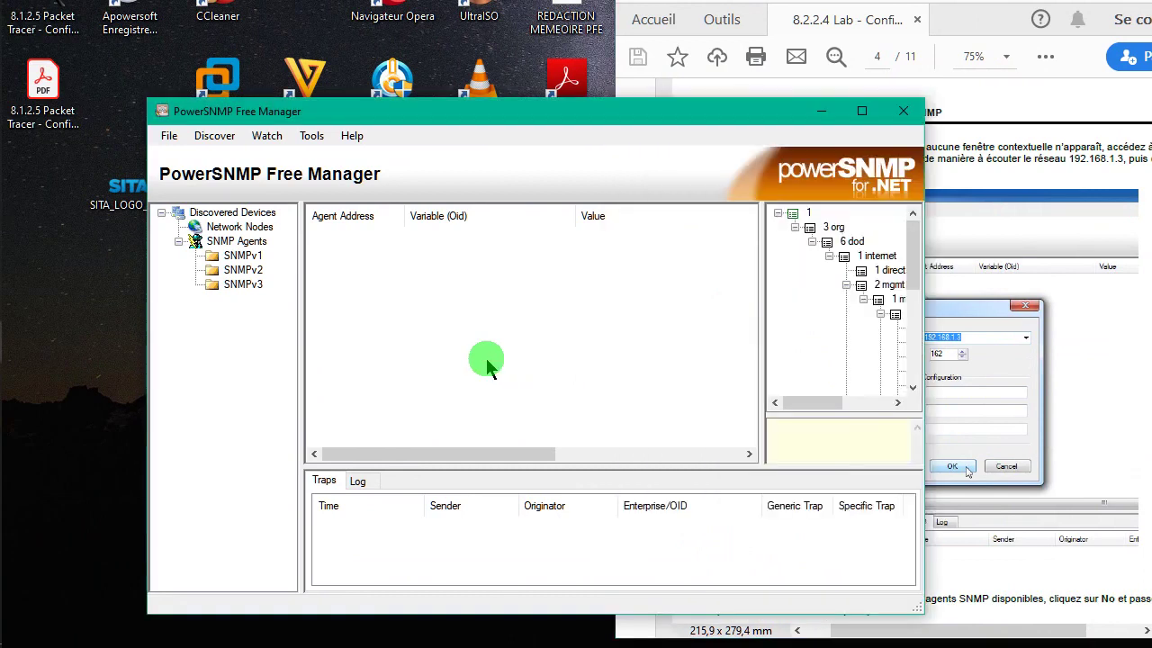
pyautogui.click(170, 181)
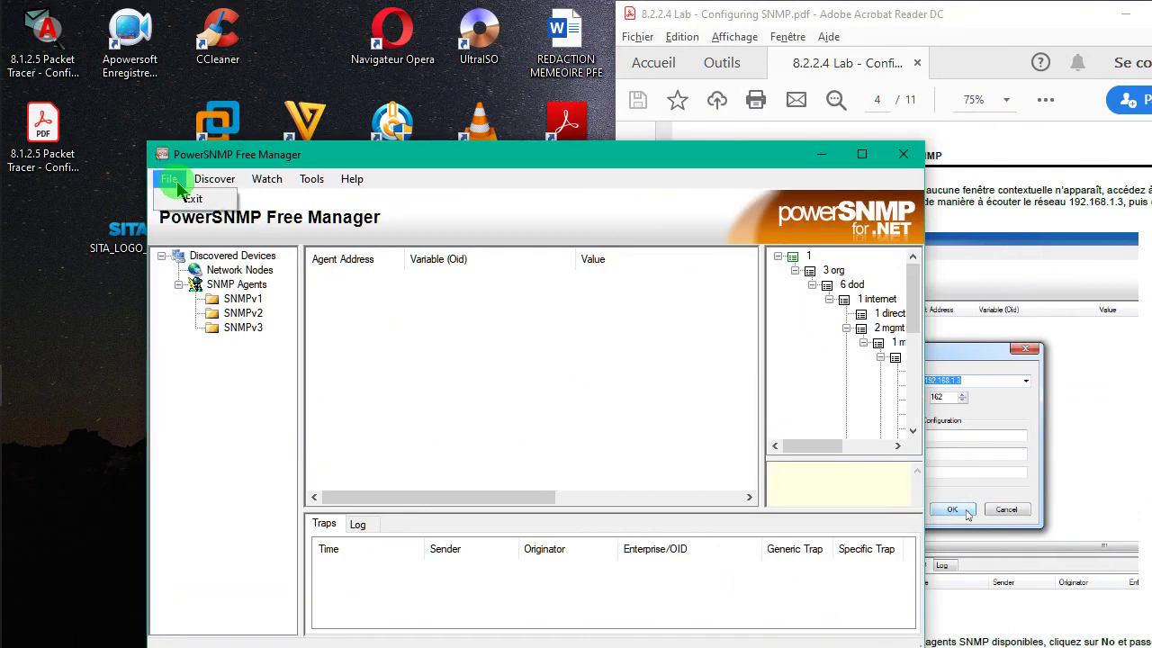
pyautogui.moveTo(309, 183)
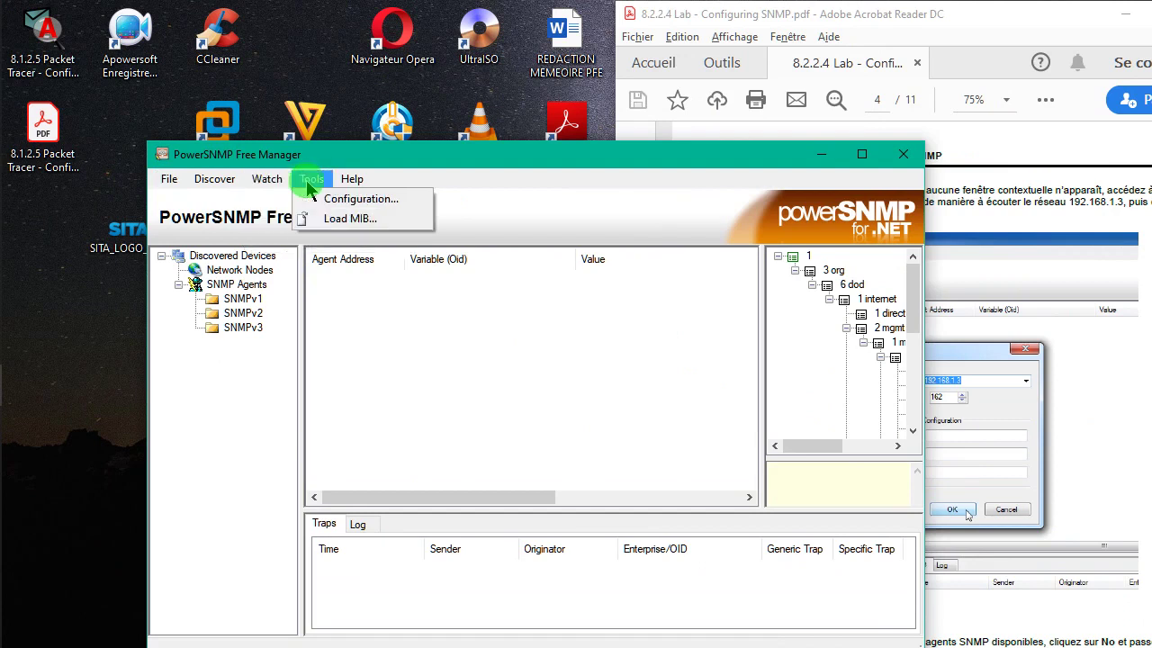
pyautogui.click(342, 198)
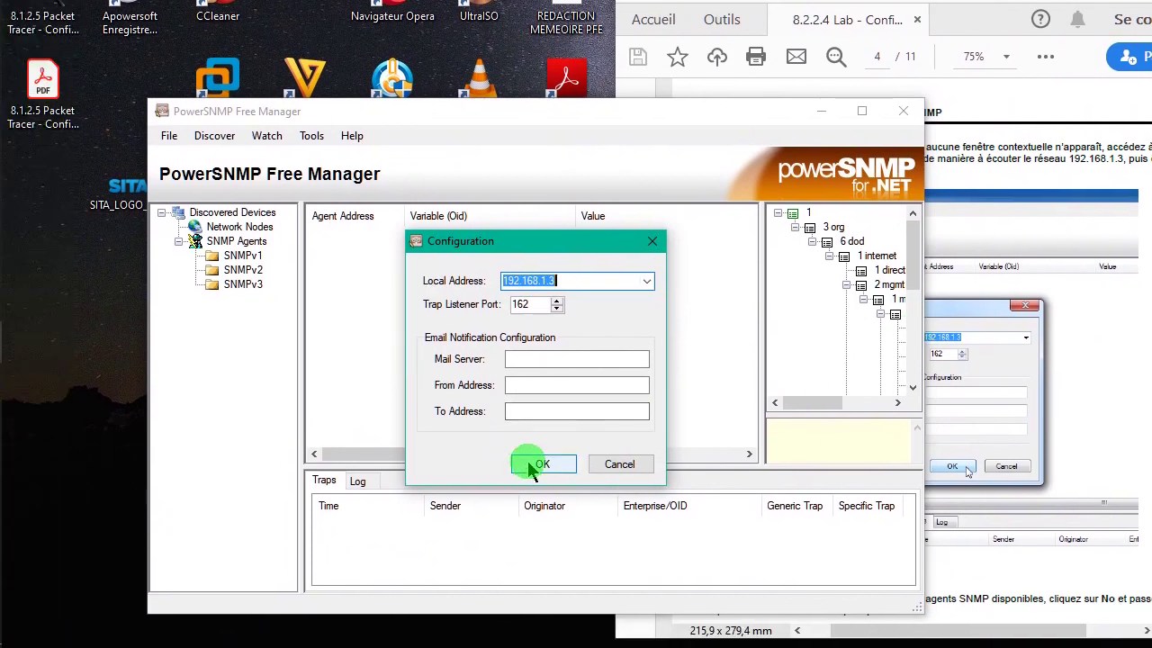
pyautogui.click(533, 467)
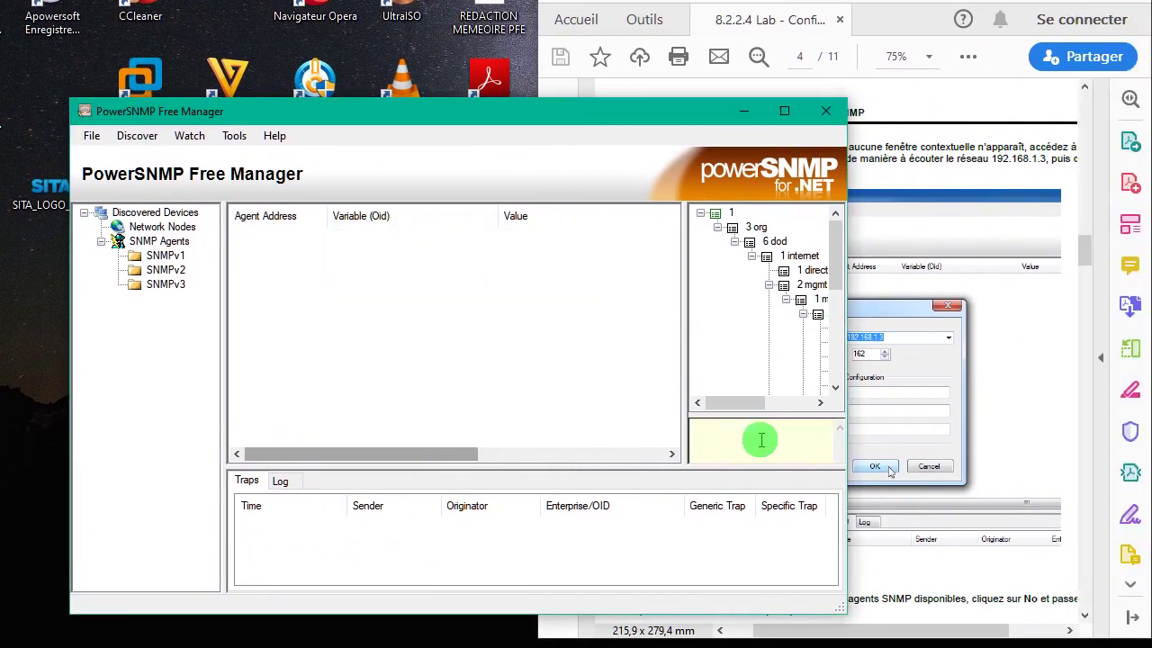
pyautogui.click(1124, 400)
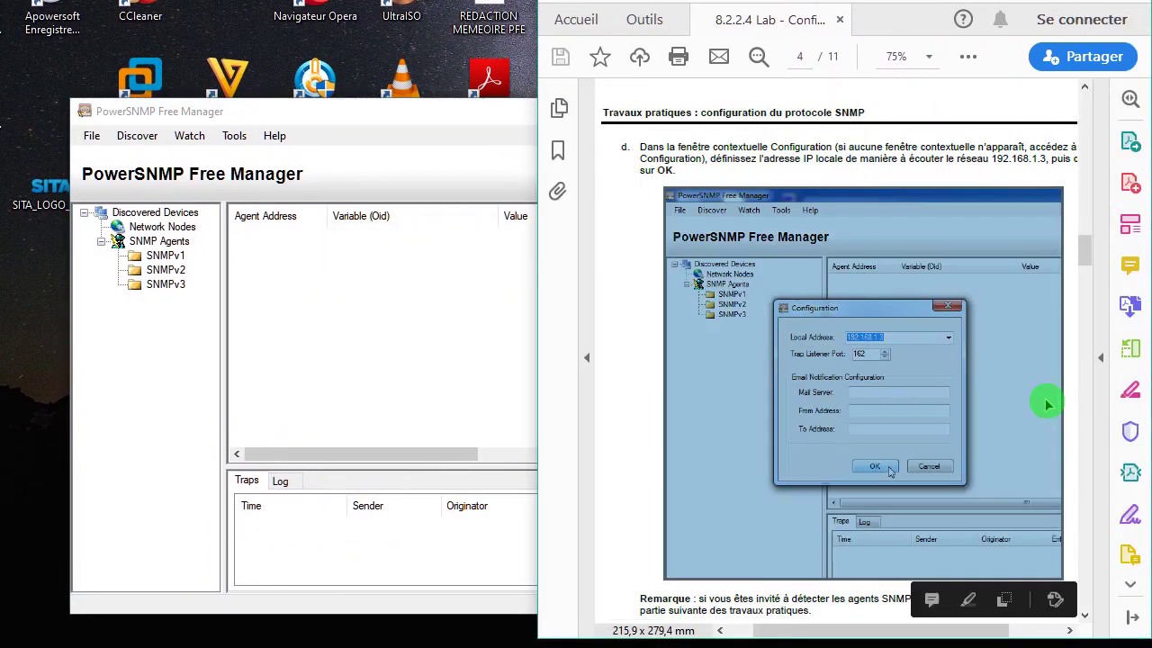
pyautogui.scroll(-8, 1048, 405)
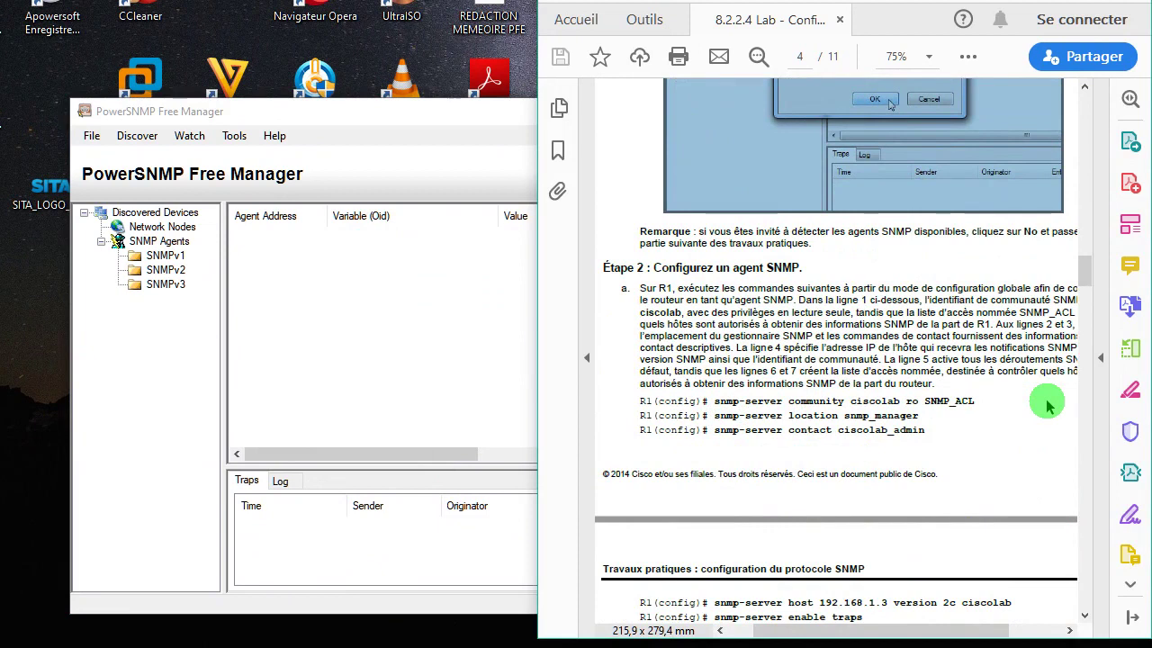
pyautogui.moveTo(976, 402); pyautogui.dragTo(720, 403)
pyautogui.rightClick(723, 410)
pyautogui.click(762, 433)
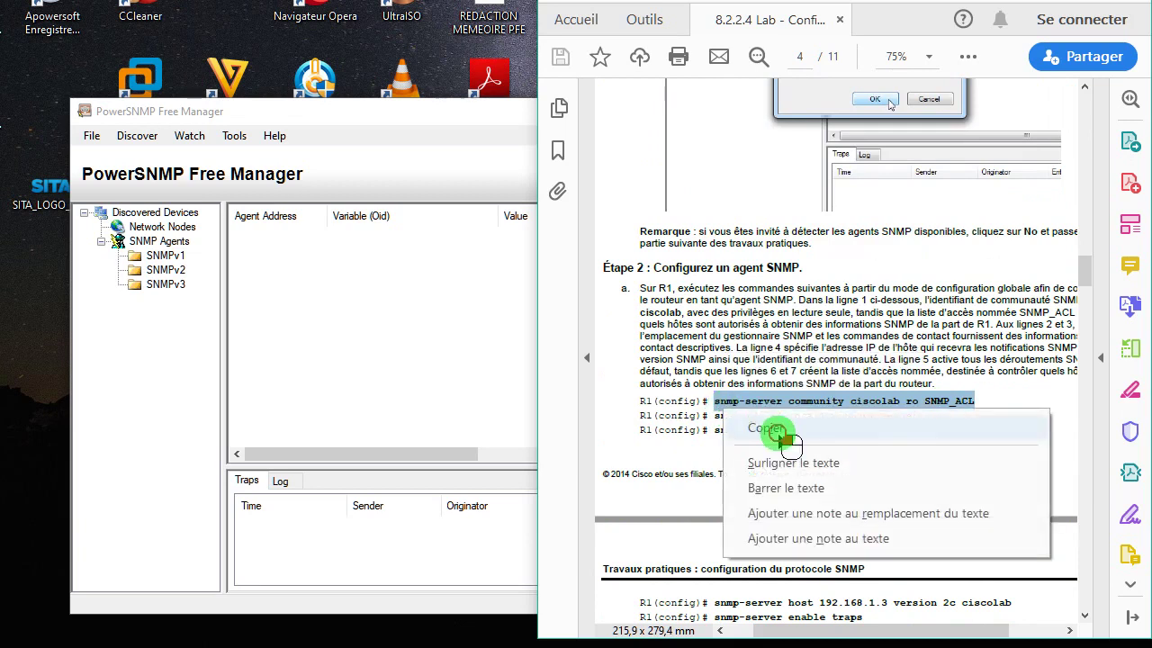
pyautogui.hotkey('alt', 'Tab')
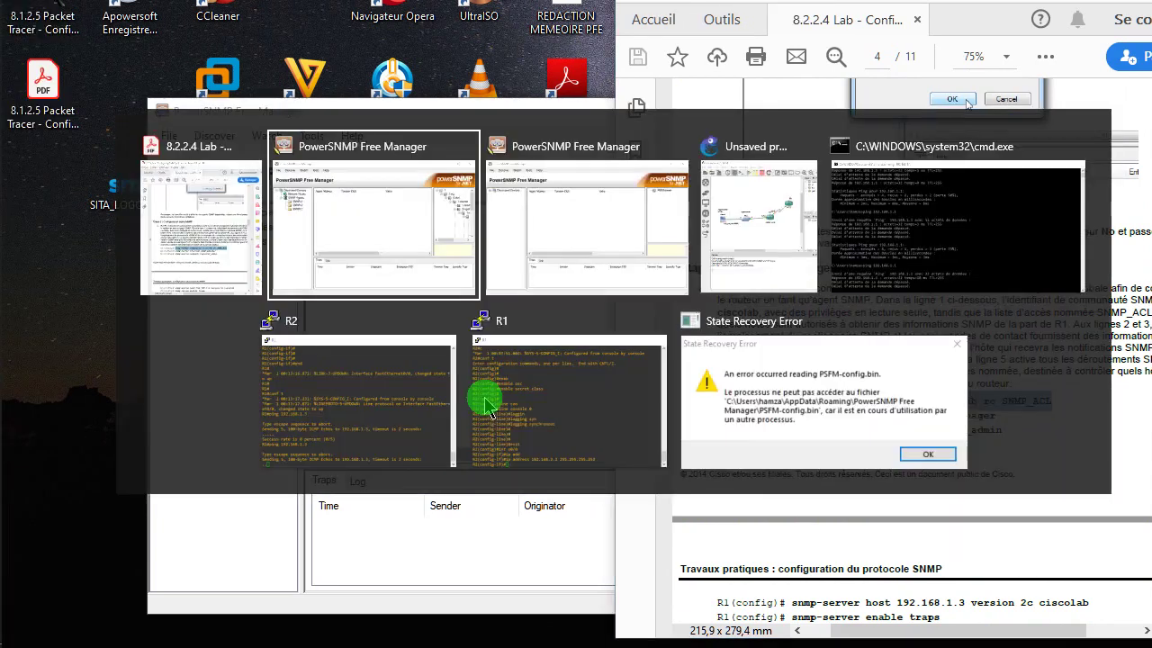
pyautogui.hotkey('alt', 'Tab')
pyautogui.hotkey('alt', 'Tab')
pyautogui.hotkey('alt', 'Tab')
pyautogui.hotkey('alt', 'Tab')
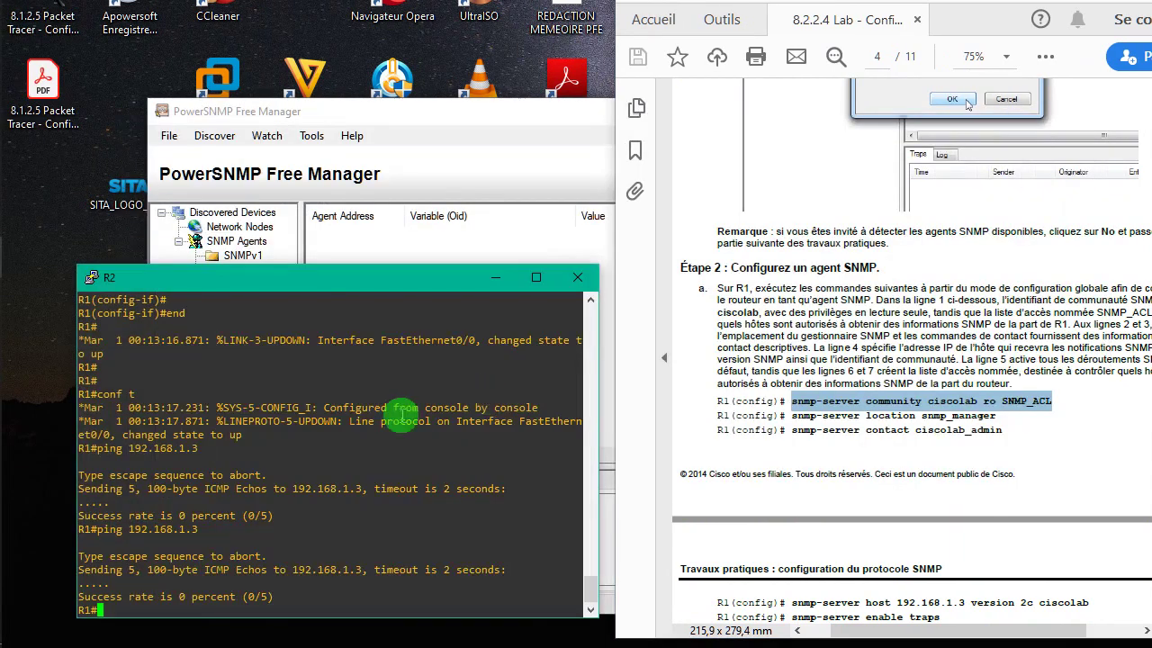
pyautogui.press('Return')
pyautogui.press('Return')
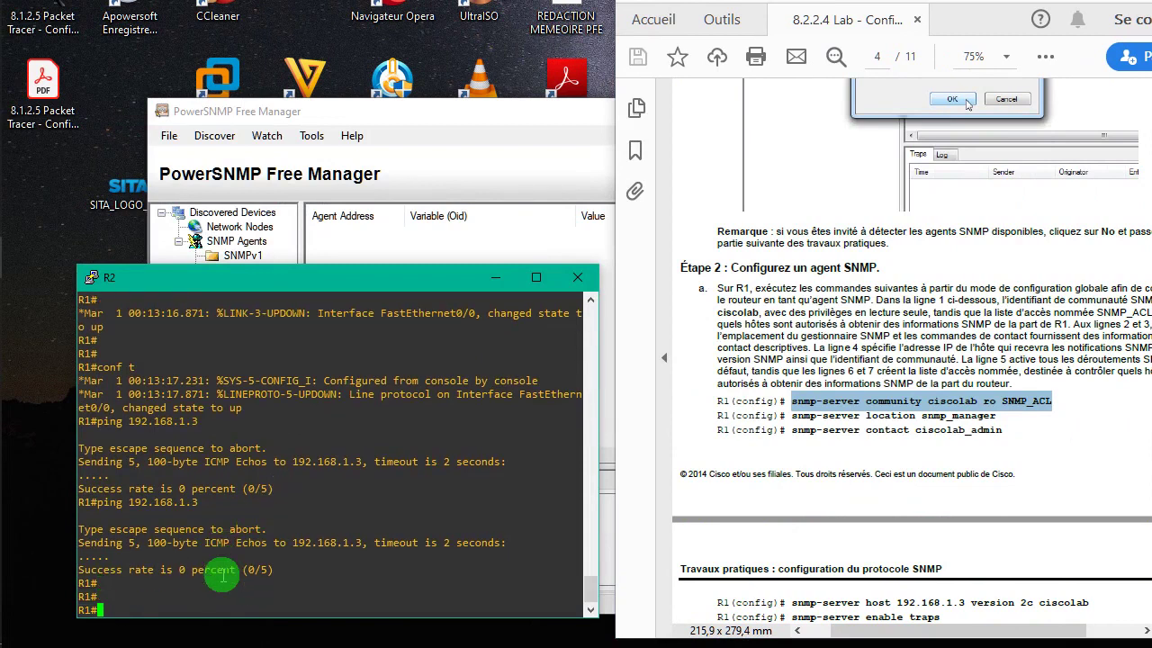
pyautogui.write('conf t')
pyautogui.press('Return')
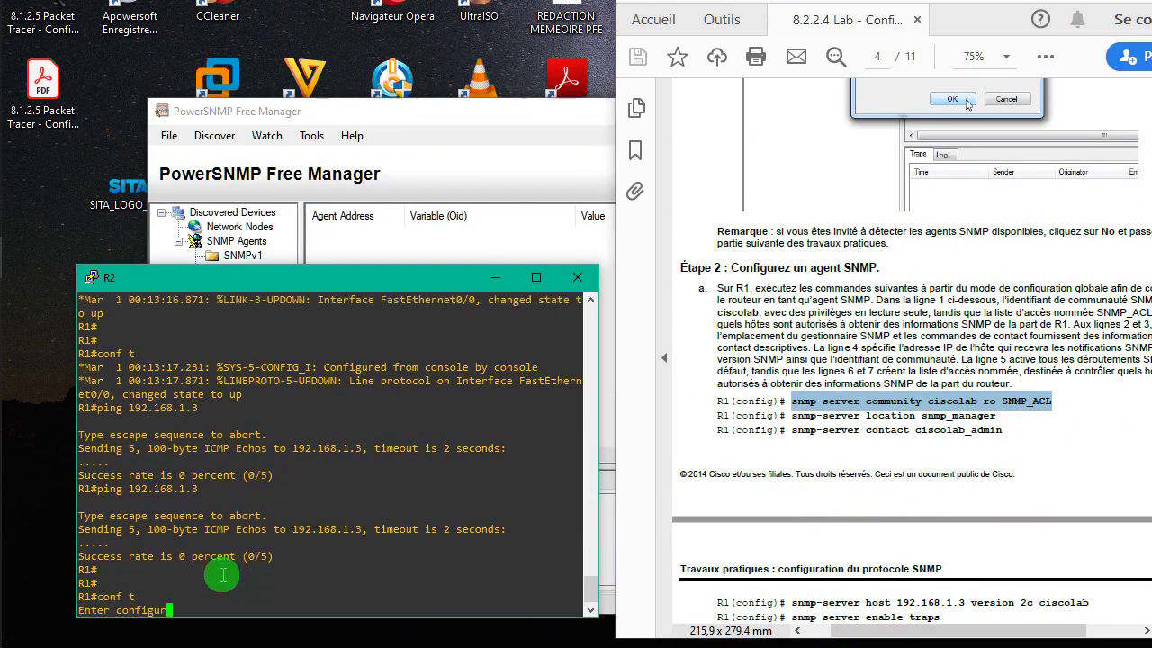
pyautogui.press('Return')
pyautogui.rightClick(222, 576)
pyautogui.press('Return')
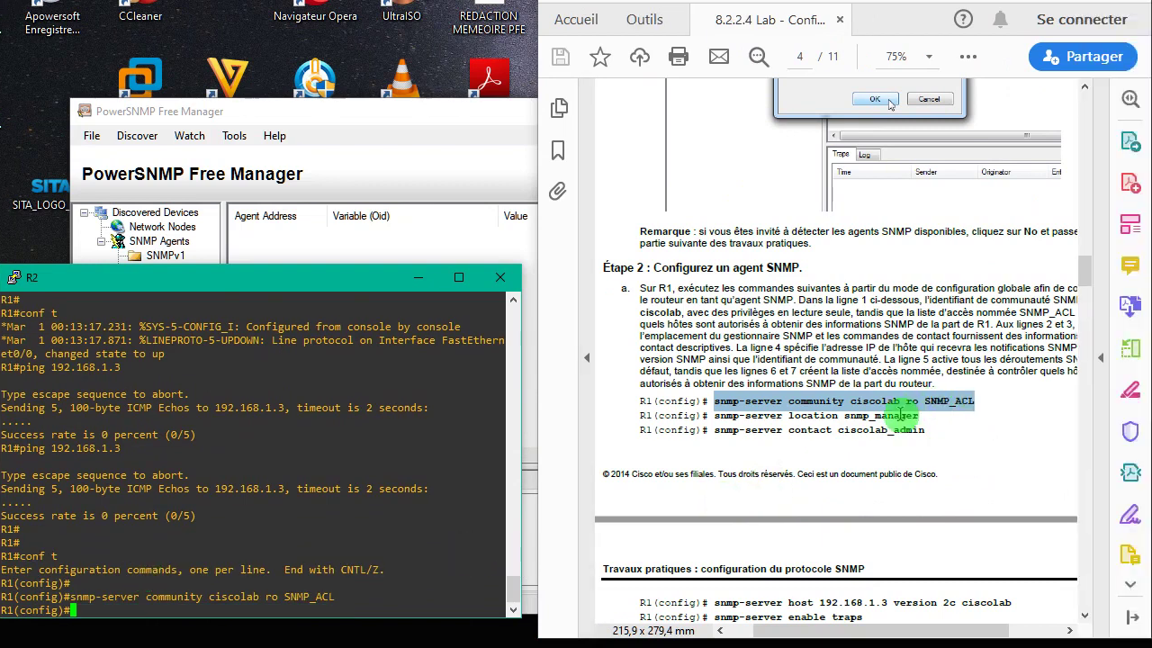
# - Copy 'snmp-server location snmp_manager' from the guide and apply it on R1
pyautogui.moveTo(916, 415); pyautogui.dragTo(737, 437)
pyautogui.rightClick(733, 431)
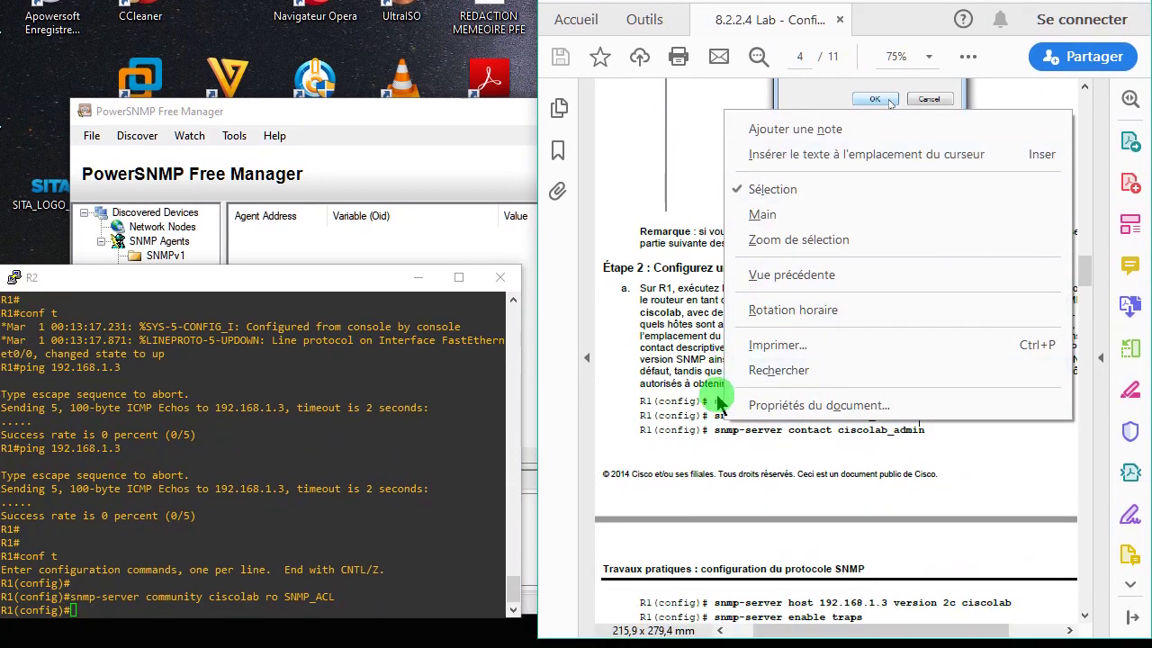
pyautogui.click(712, 449)
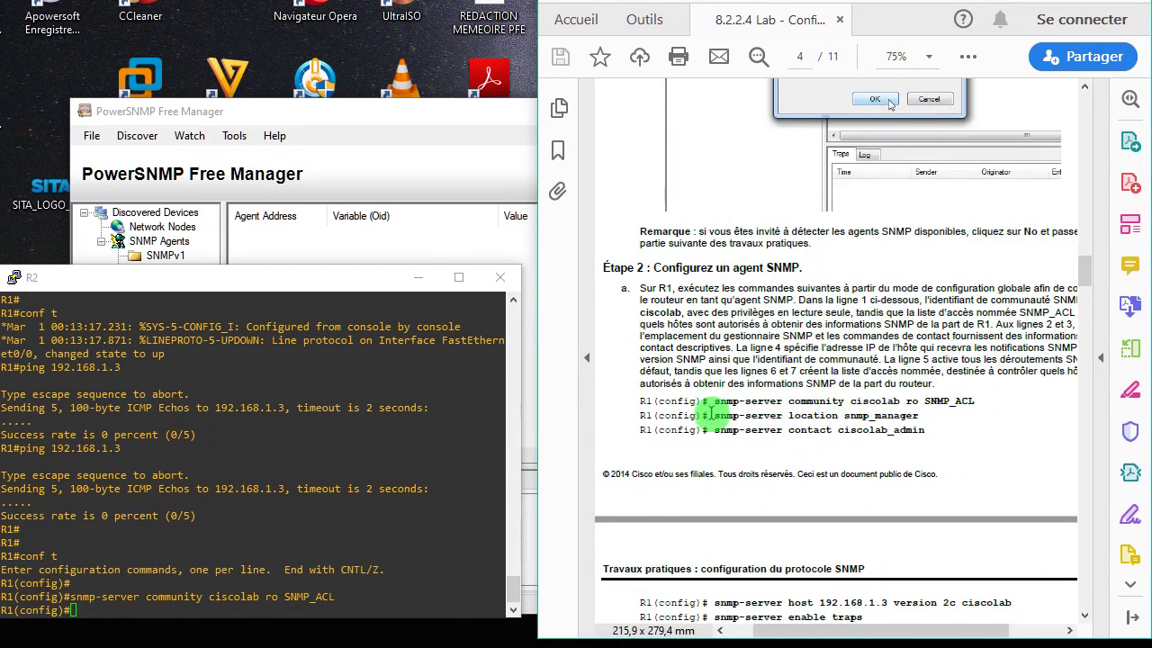
pyautogui.moveTo(694, 454); pyautogui.dragTo(781, 458)
pyautogui.moveTo(769, 417); pyautogui.dragTo(920, 416)
pyautogui.rightClick(920, 417)
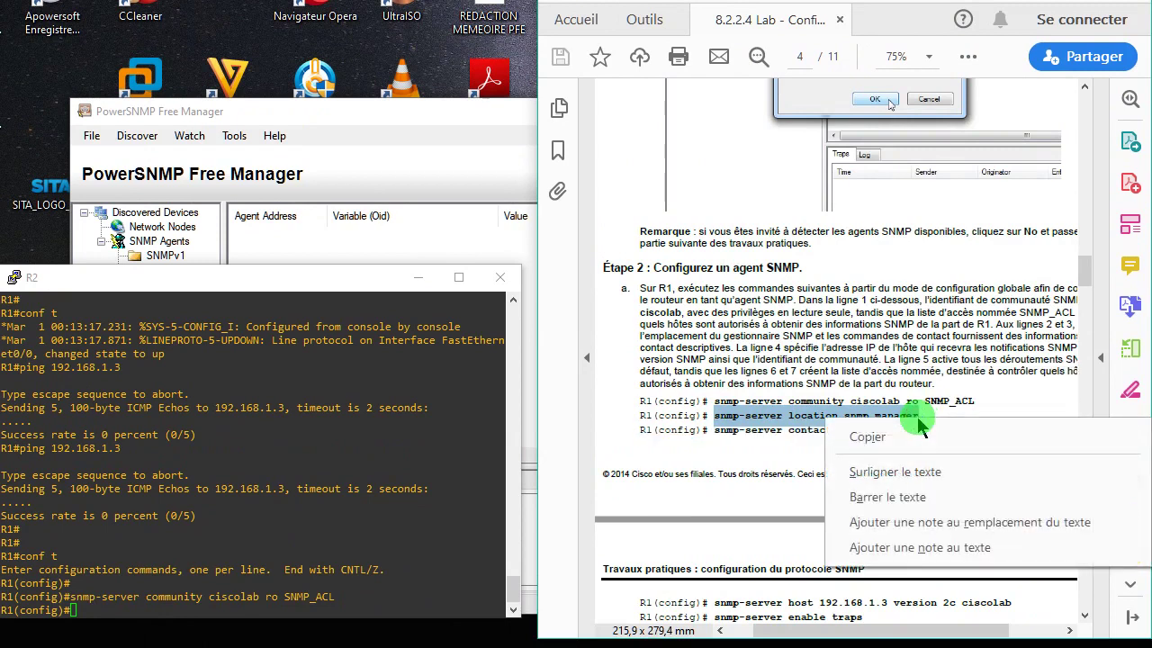
pyautogui.click(934, 443)
pyautogui.click(385, 596)
pyautogui.rightClick(387, 595)
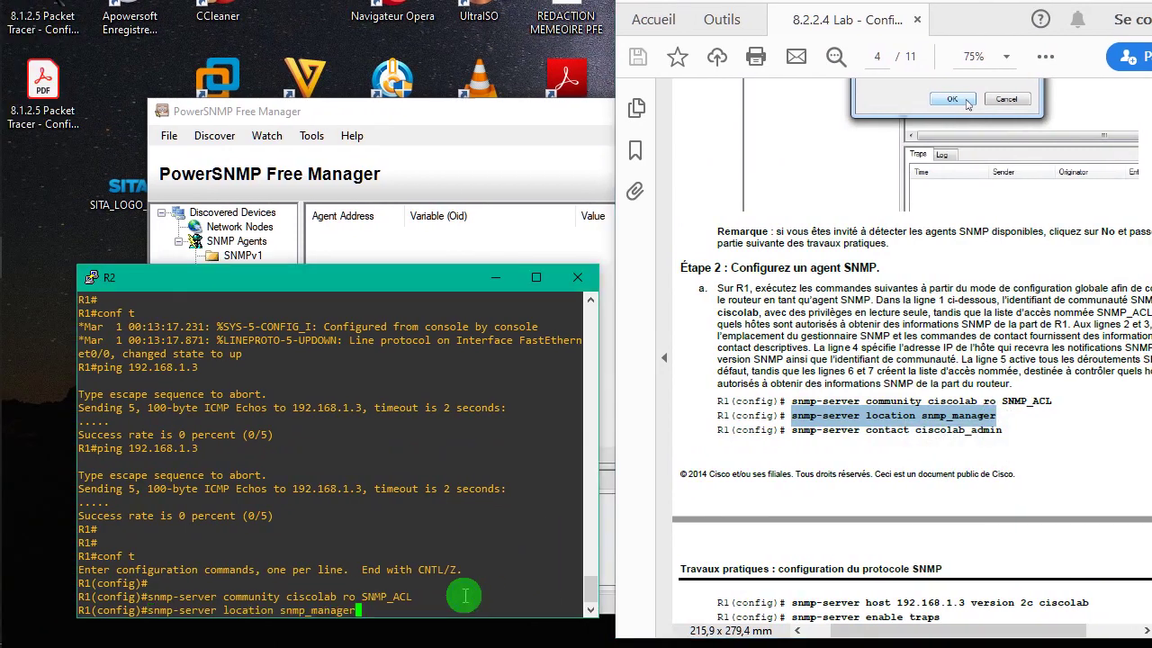
pyautogui.press('Return')
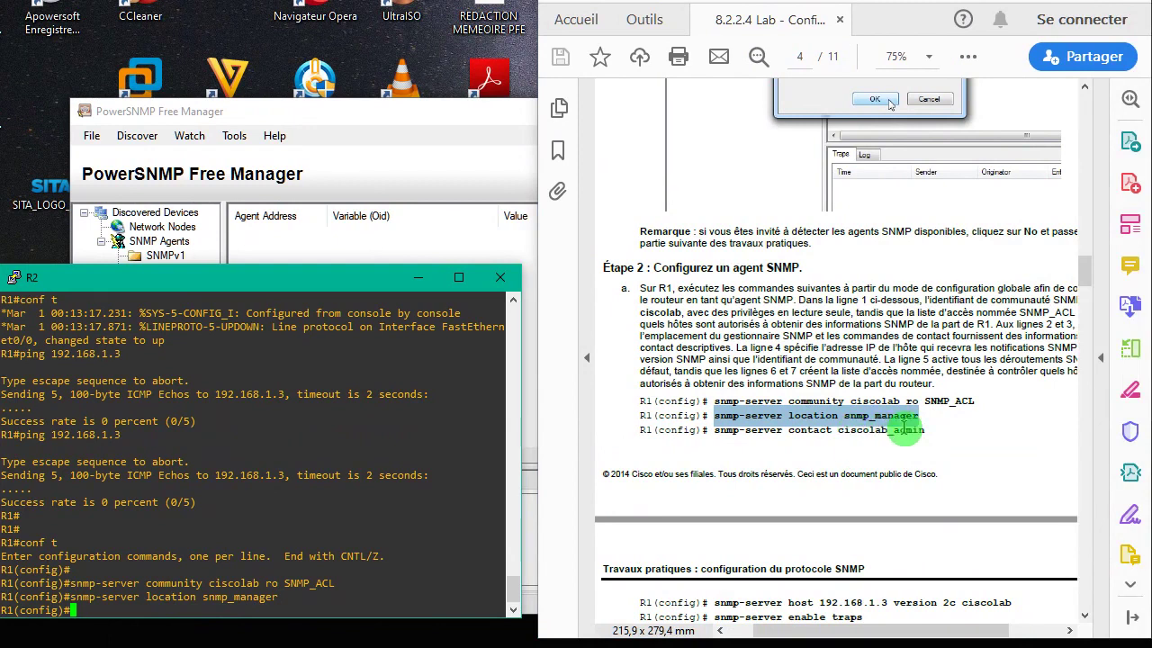
# - Copy 'snmp-server contact ciscolab_admin' from the guide and paste it into R1's console
pyautogui.moveTo(927, 430); pyautogui.dragTo(748, 446)
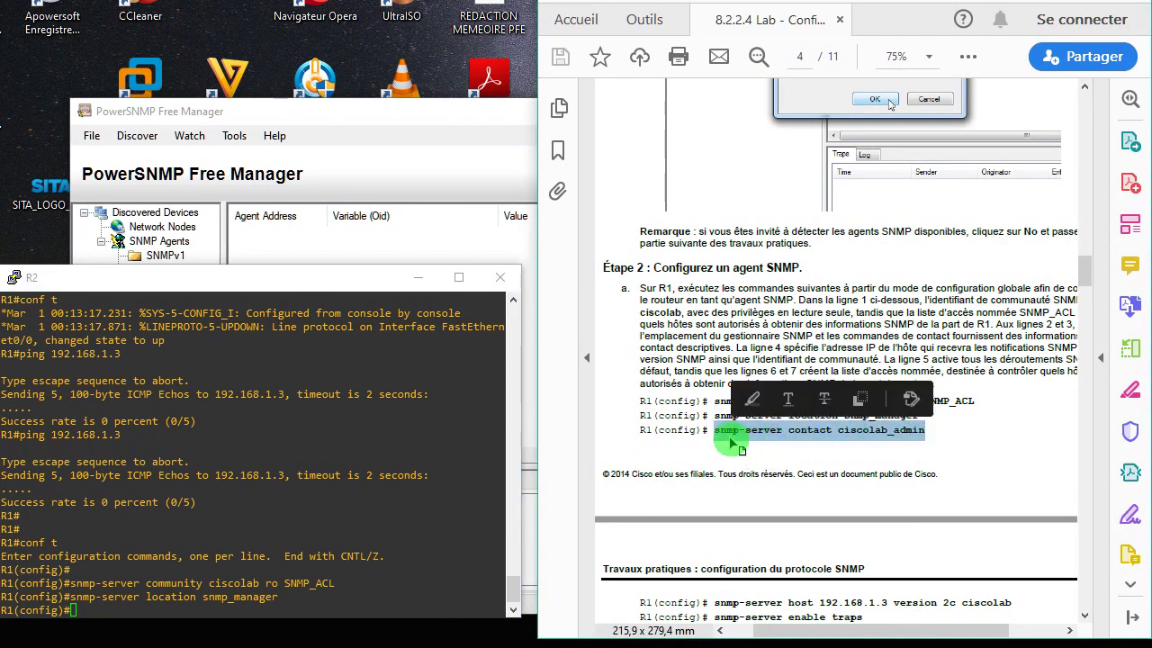
pyautogui.rightClick(744, 444)
pyautogui.click(774, 459)
pyautogui.click(501, 551)
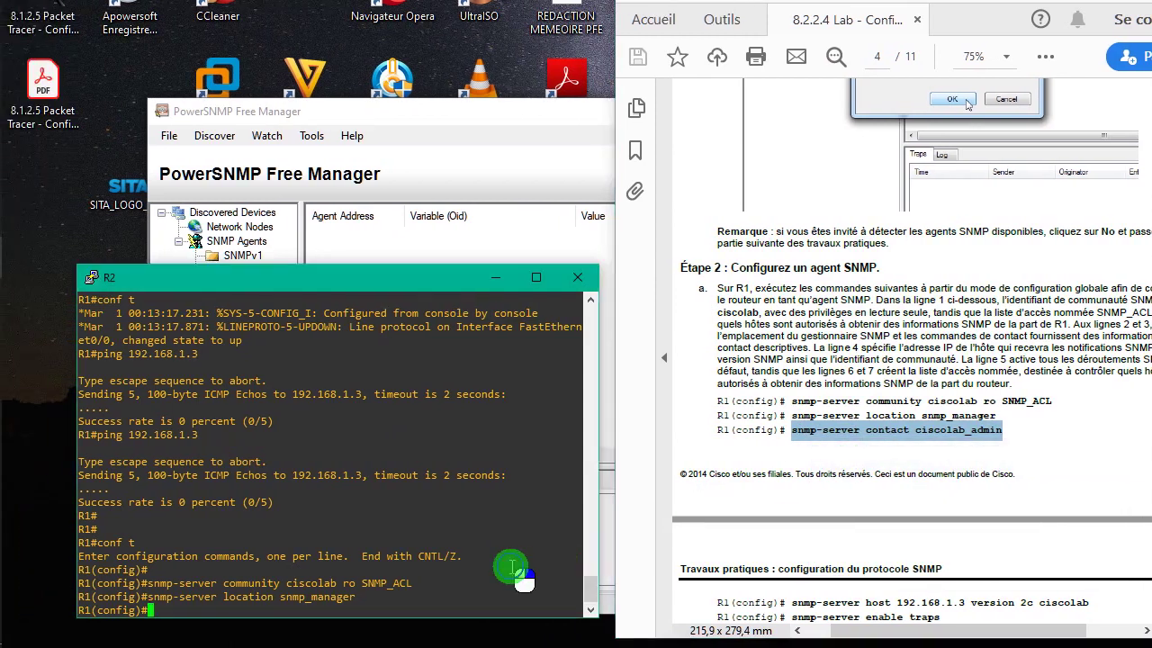
pyautogui.rightClick(434, 567)
pyautogui.press('Return')
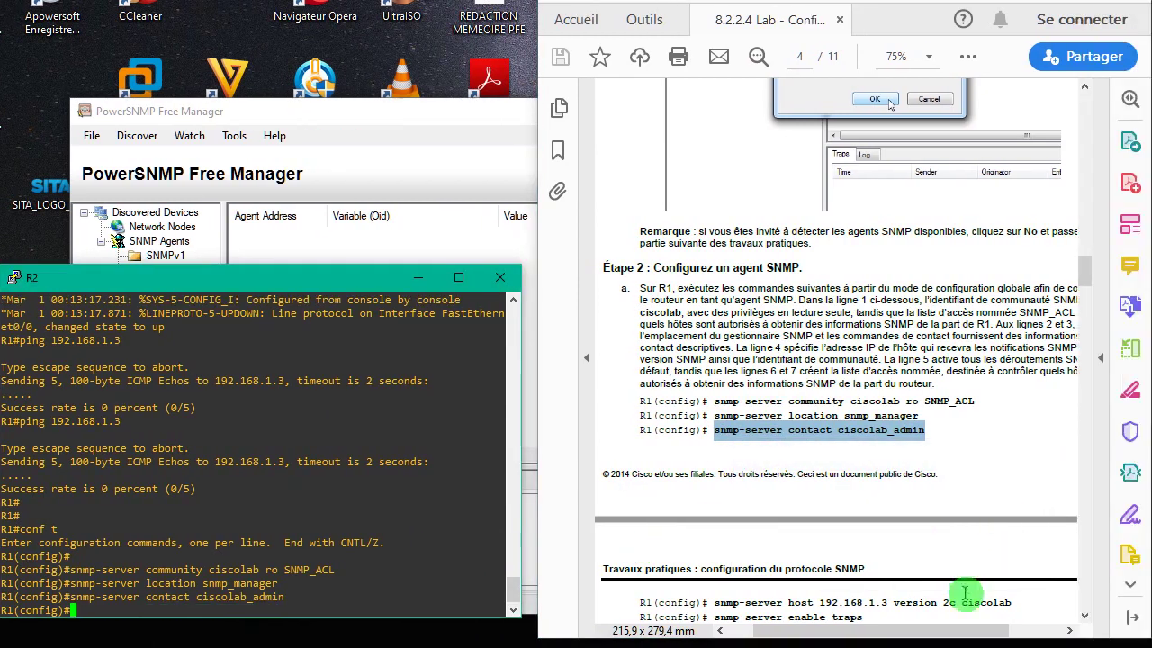
pyautogui.moveTo(1012, 603); pyautogui.dragTo(720, 605)
pyautogui.rightClick(721, 605)
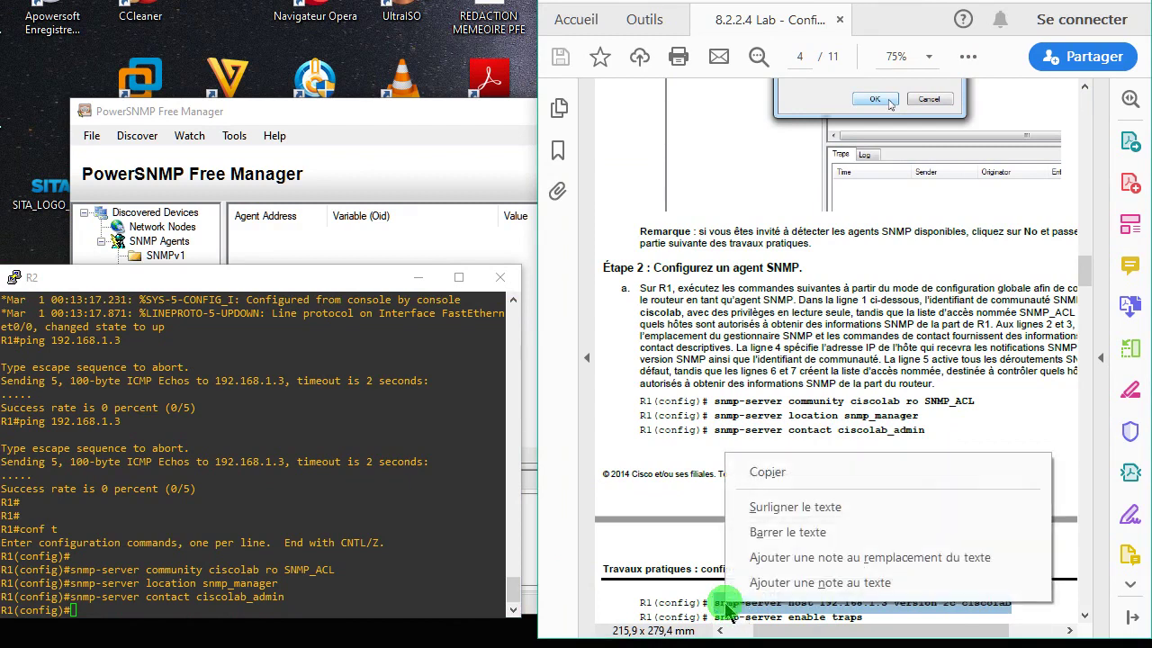
pyautogui.click(761, 474)
pyautogui.click(436, 565)
pyautogui.hotkey('ctrl', 'v')
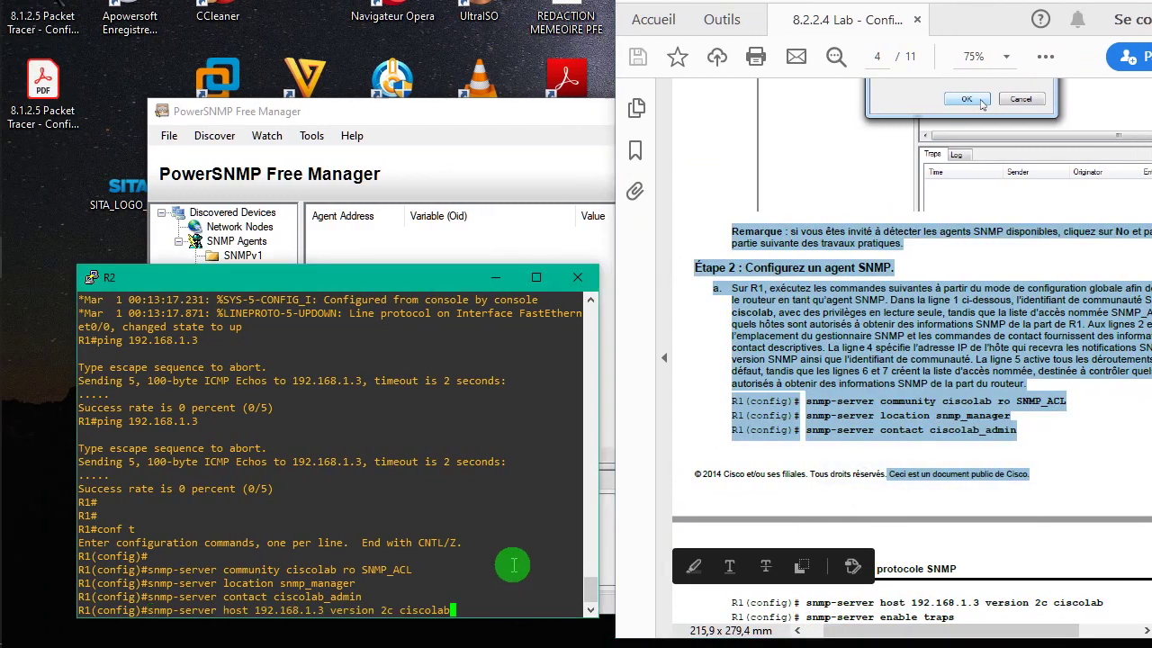
pyautogui.press('Return')
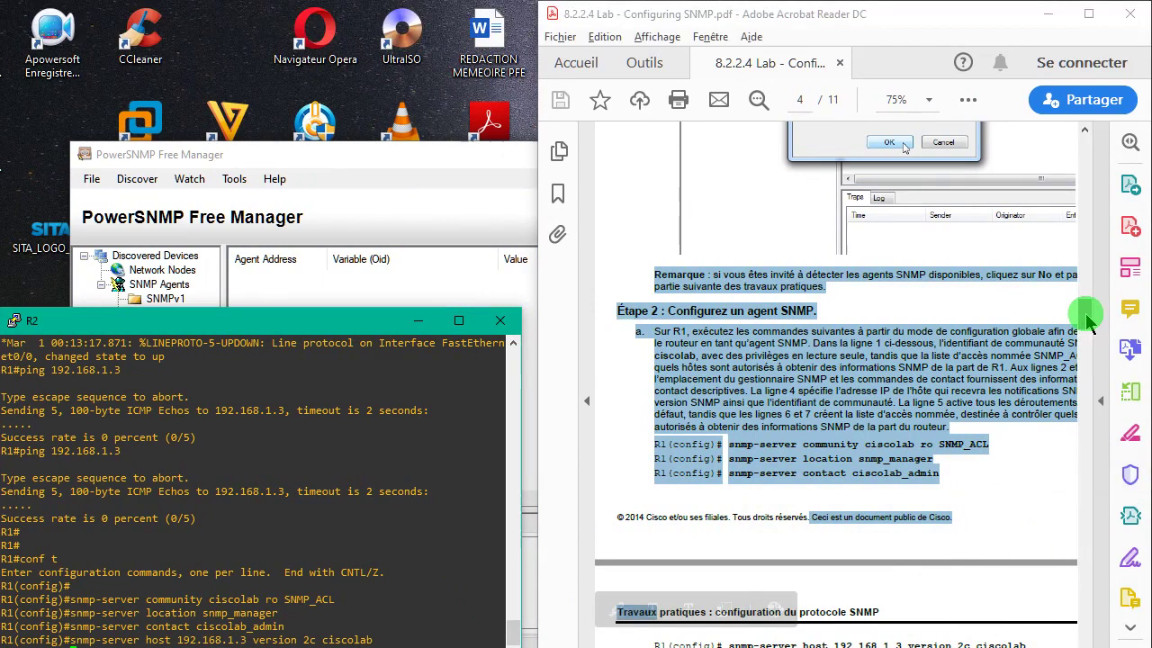
# - Apply 'snmp-server enable traps' from the guide, getting sham-link trap warnings, and type 'int s0/0'
pyautogui.scroll(-5, 1091, 279)
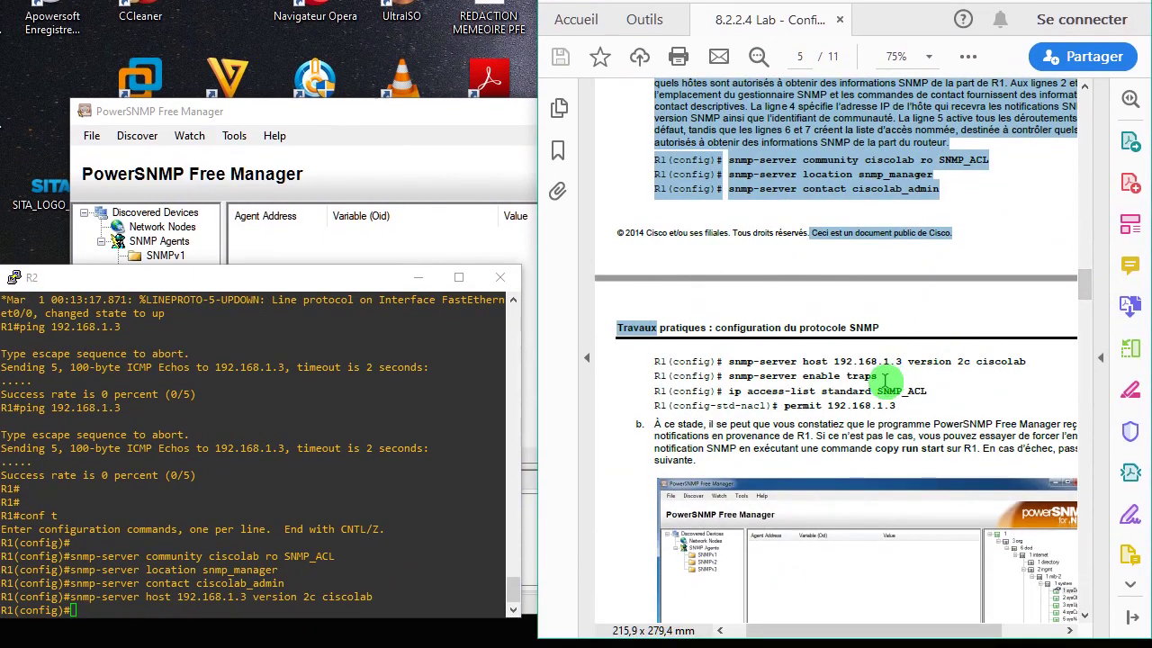
pyautogui.moveTo(878, 376); pyautogui.dragTo(730, 378)
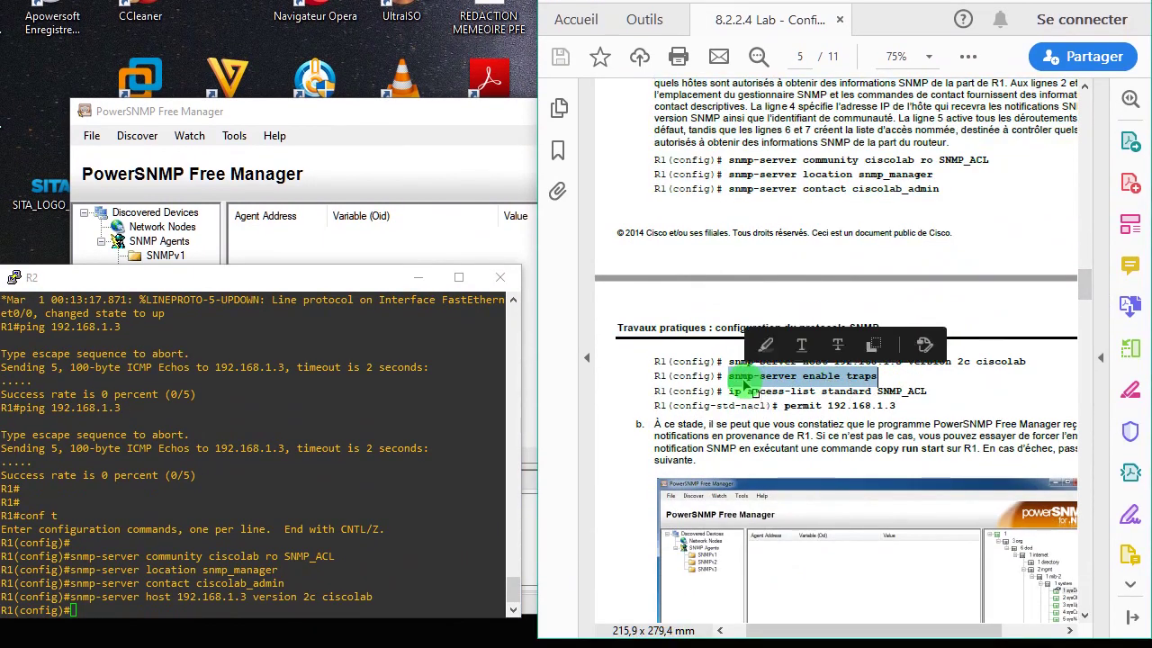
pyautogui.rightClick(745, 389)
pyautogui.click(785, 401)
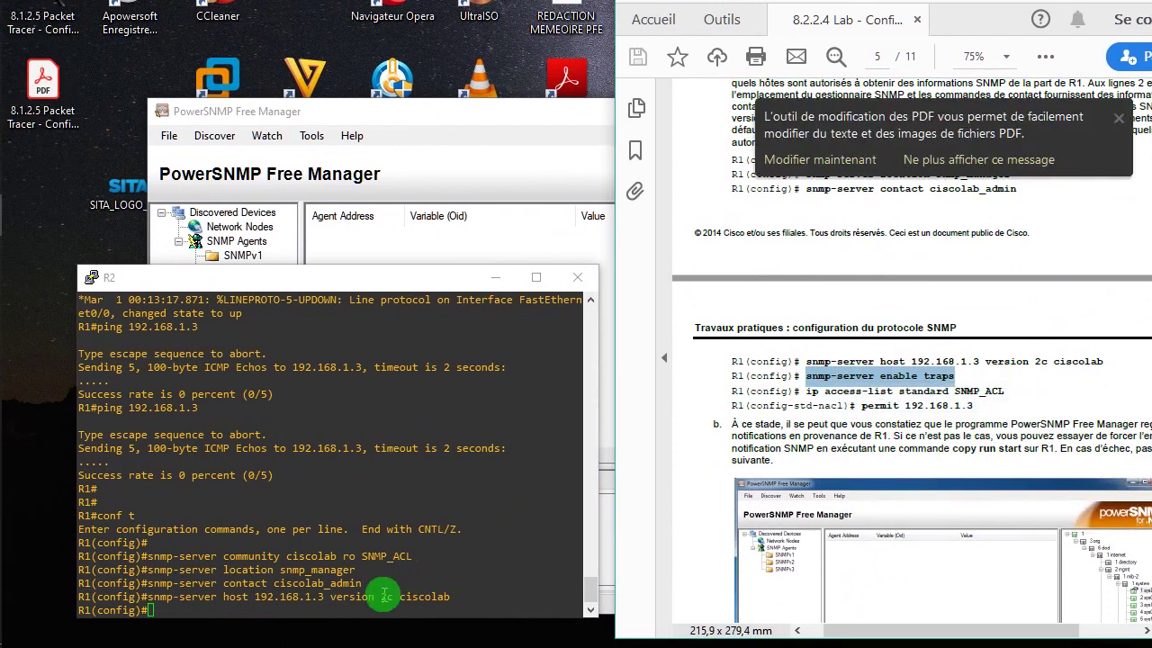
pyautogui.rightClick(306, 596)
pyautogui.press('Return')
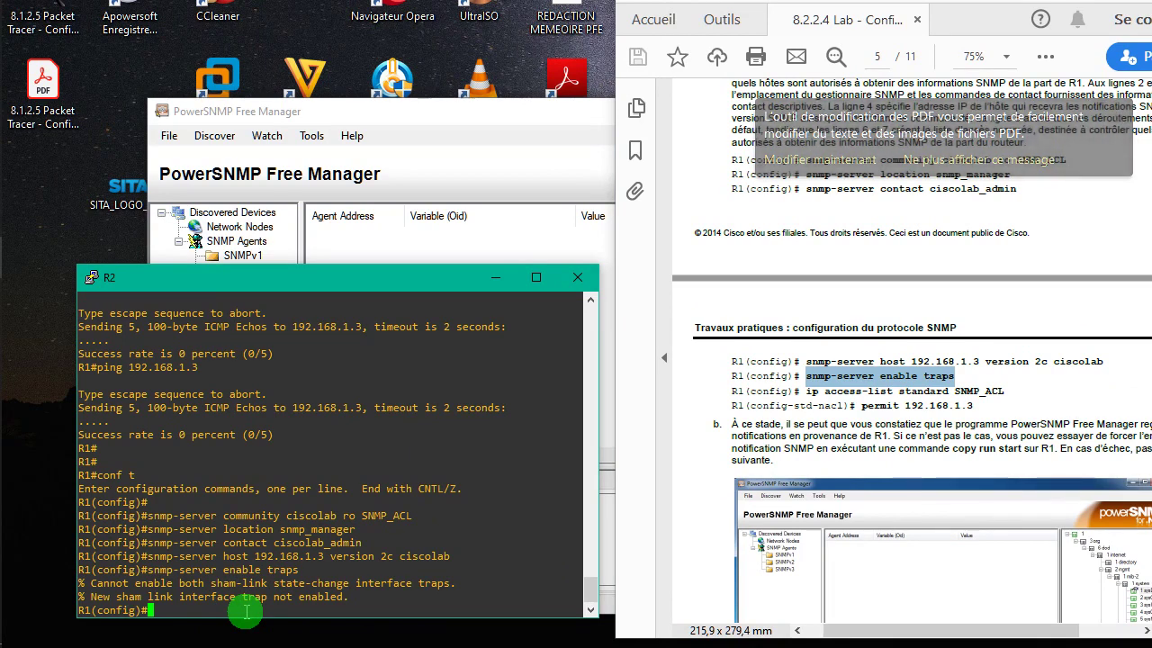
pyautogui.write('int ')
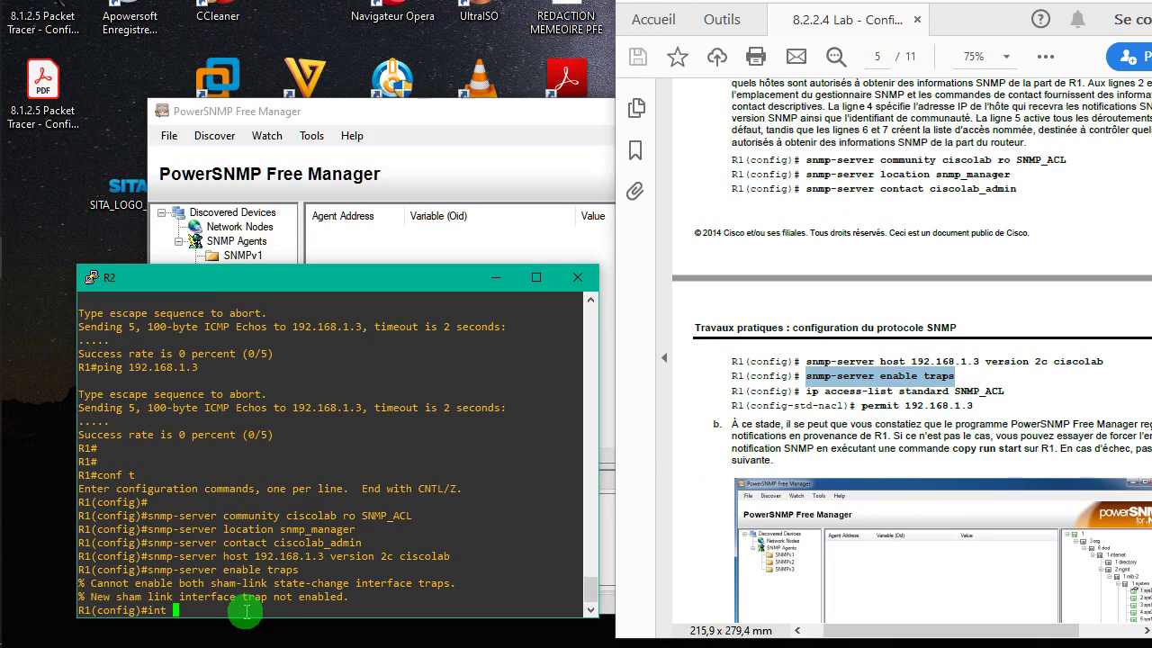
pyautogui.write('s0/0')
# - Bring interface Serial0/0 up with no shutdown and exit interface configuration
pyautogui.press('Return')
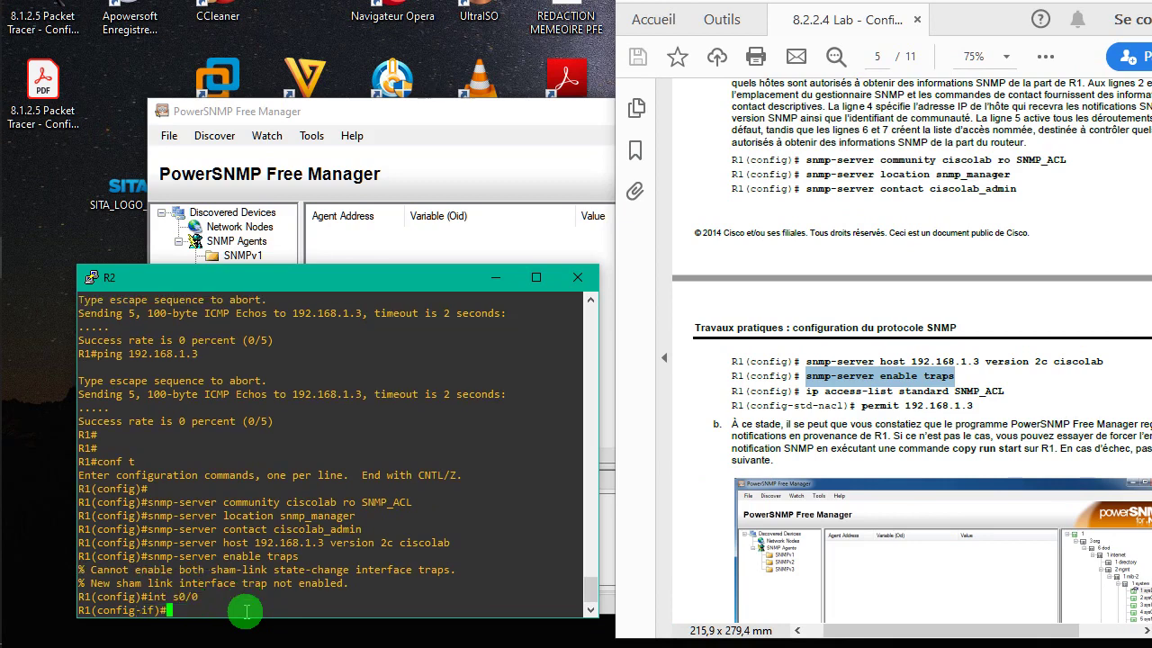
pyautogui.write('no sh')
pyautogui.press('Tab')
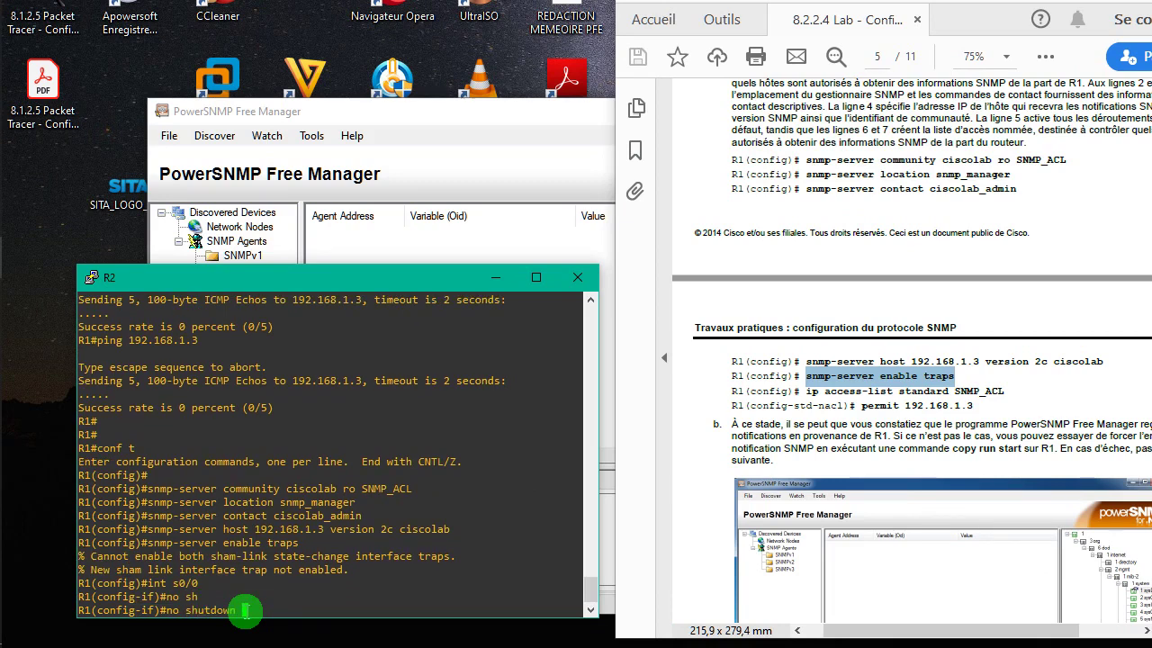
pyautogui.press('Return')
pyautogui.write('exit')
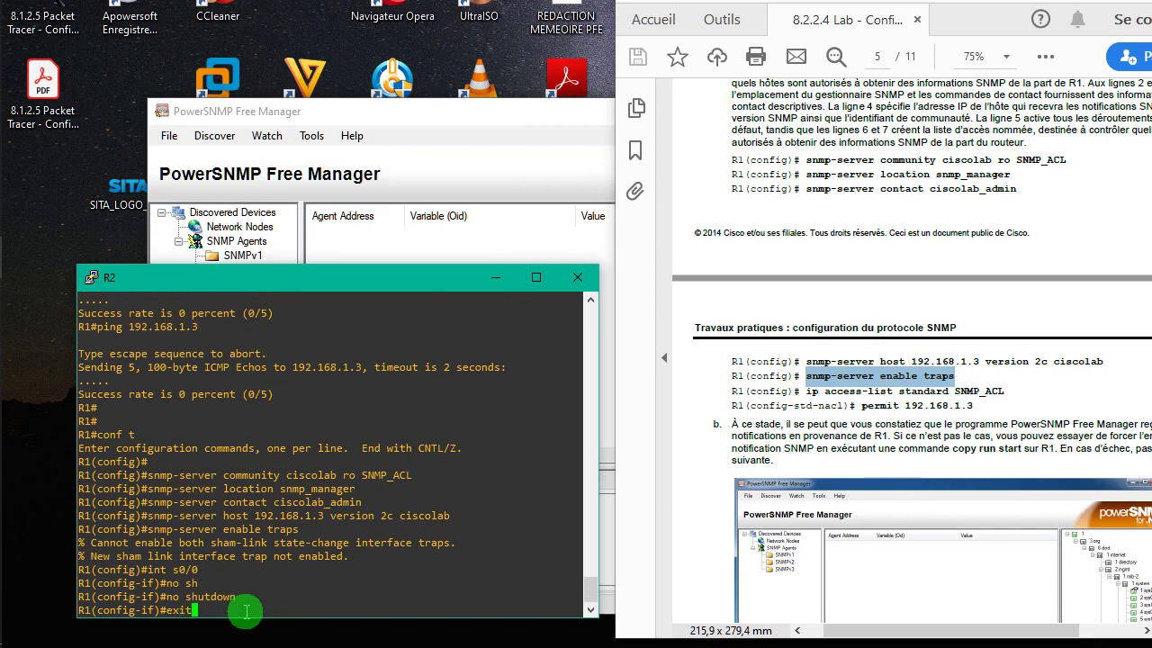
pyautogui.press('Return')
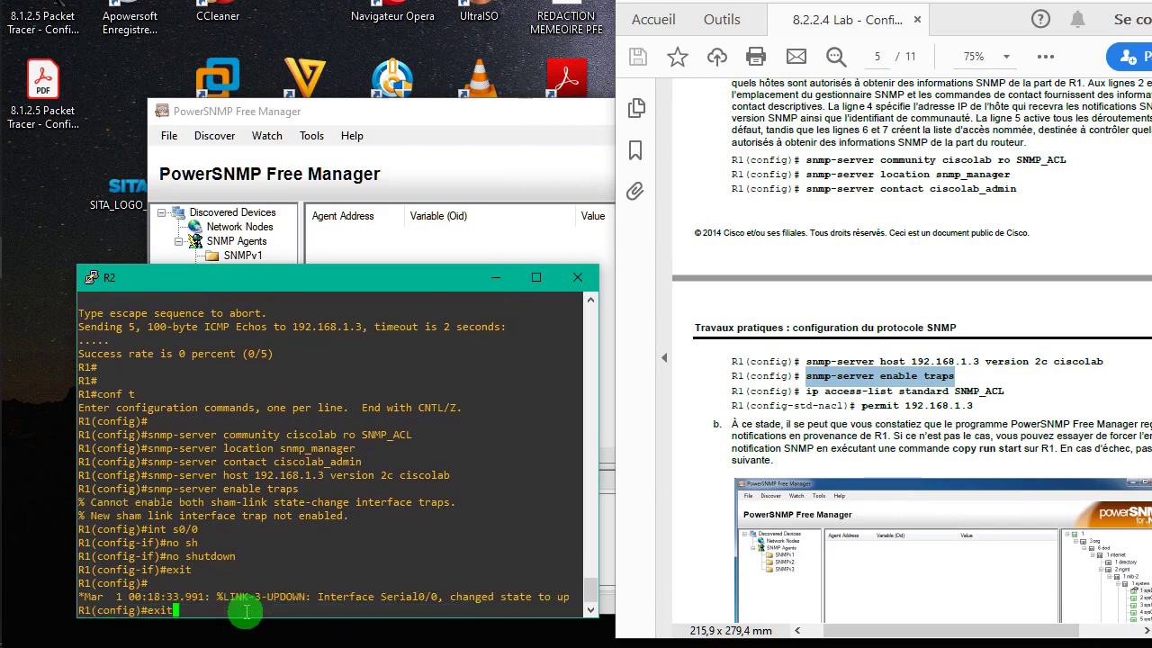
# - Recall and rerun 'snmp-server enable traps', again getting the sham-link warnings
pyautogui.press('Up')
pyautogui.press('Up')
pyautogui.press('Up')
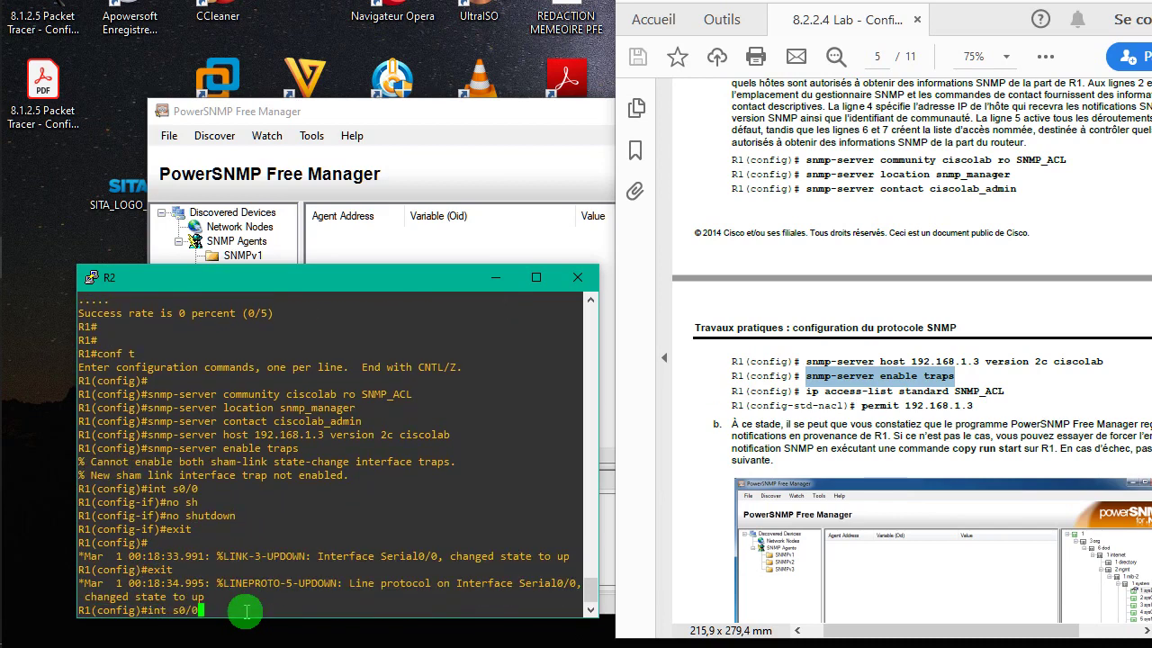
pyautogui.press('Up')
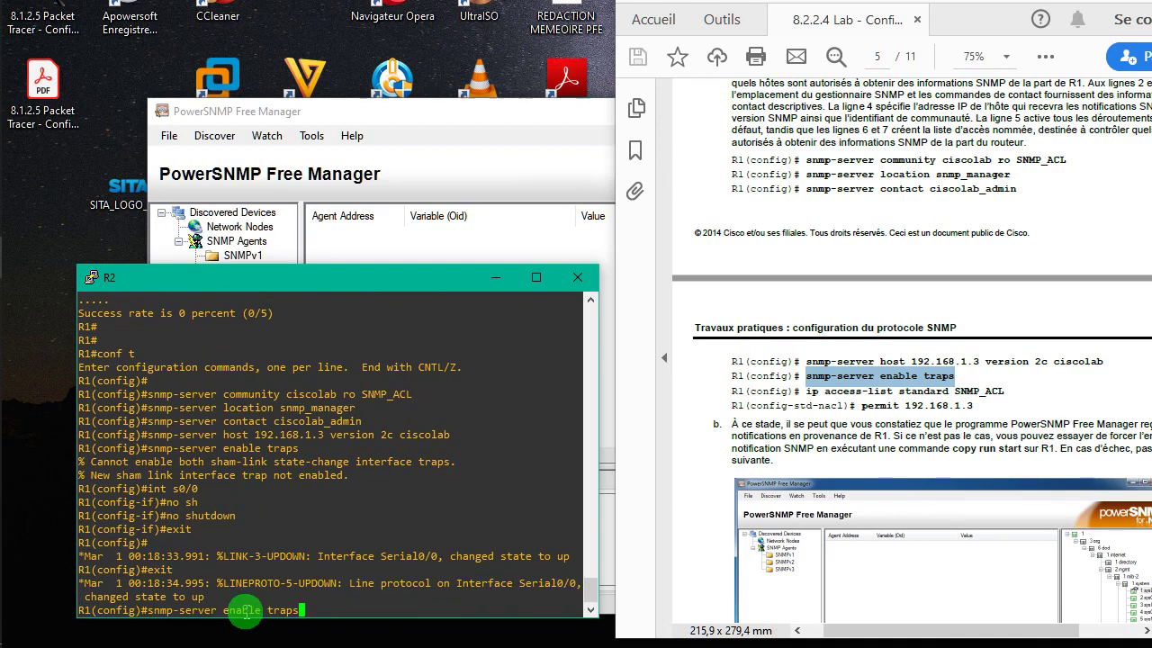
pyautogui.press('Return')
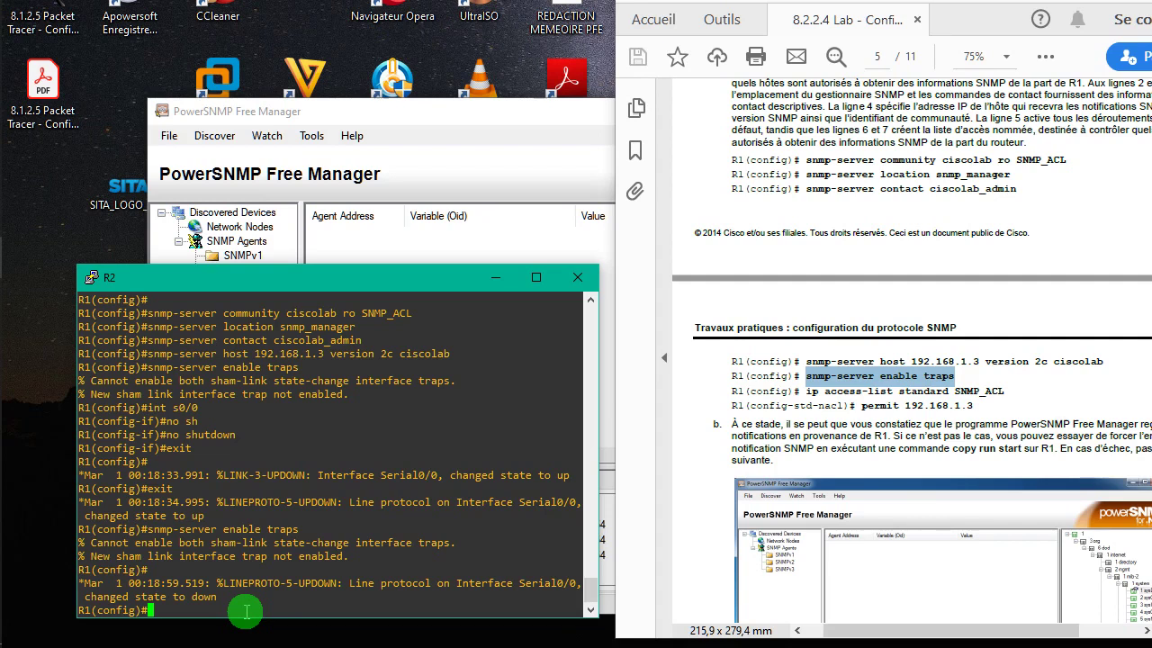
# - Type 'smnp-server enable traps ospf cisco' at R1's console using Tab completion
pyautogui.write('sm')
pyautogui.write('np')
pyautogui.write('-ser')
pyautogui.write('ver')
pyautogui.write(' ena')
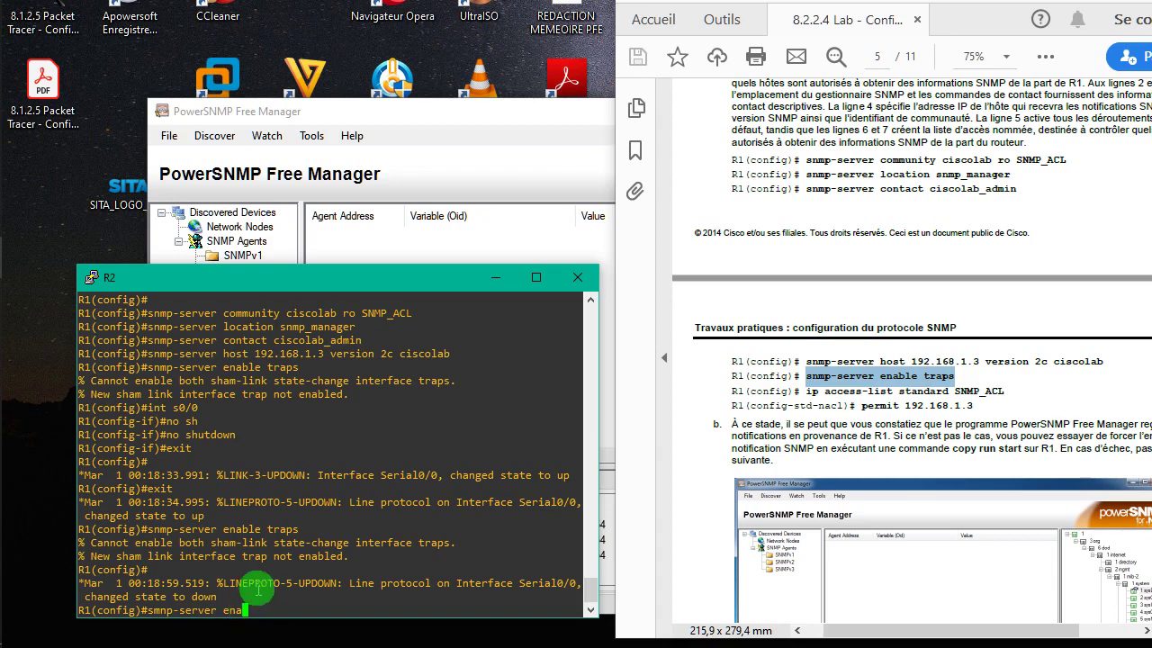
pyautogui.press('Tab')
pyautogui.write('b')
pyautogui.press('Tab')
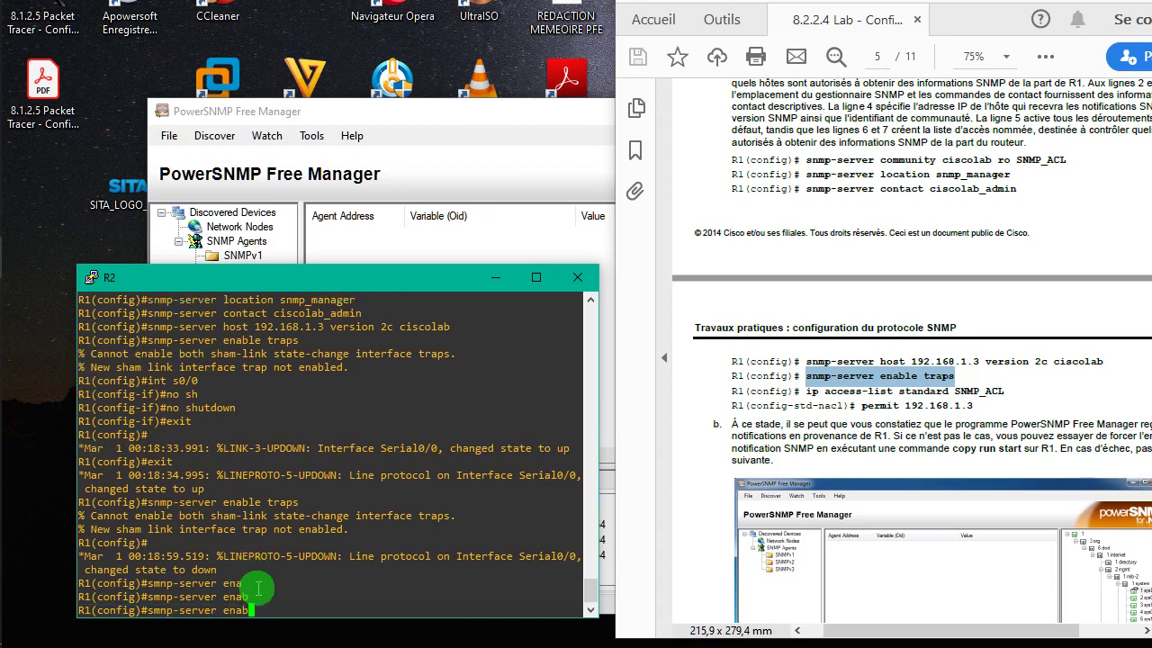
pyautogui.write('le')
pyautogui.press('Tab')
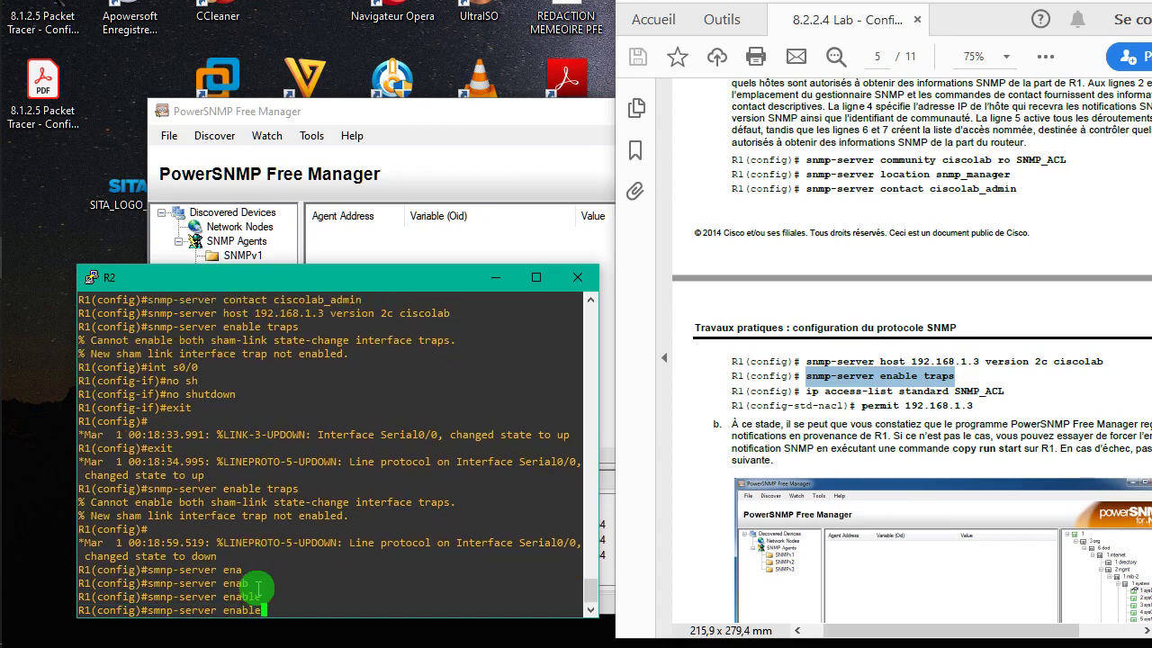
pyautogui.write('traps ospf cisco')
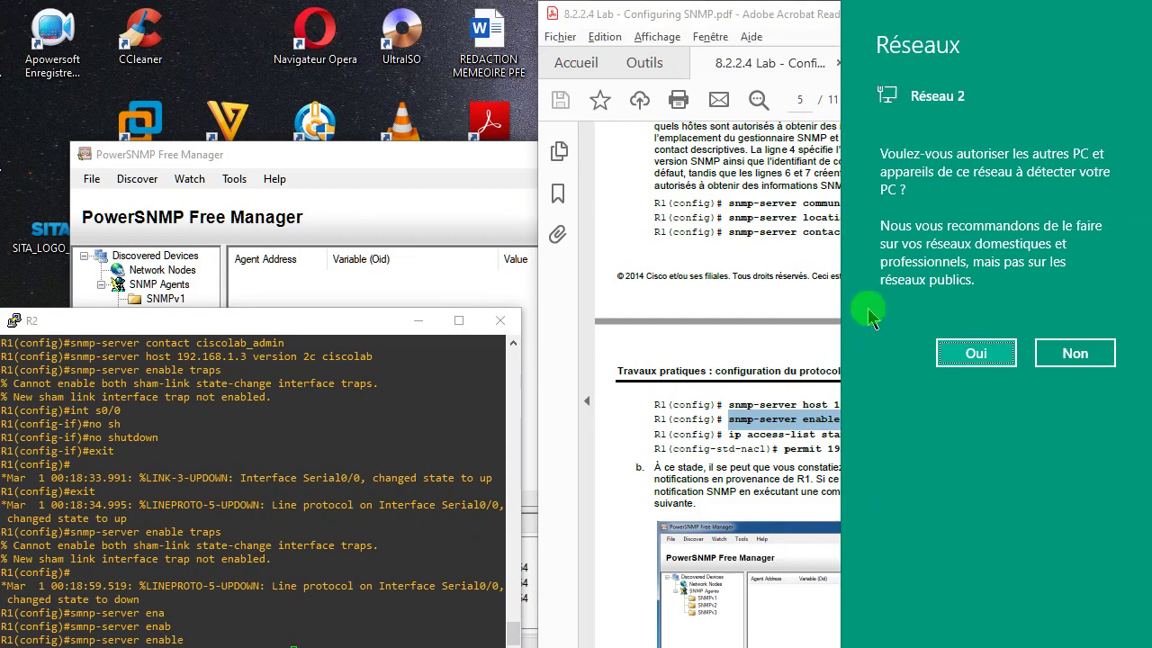
# - Answer yes to the Windows network-discovery prompt and return to the router console
pyautogui.click(1057, 310)
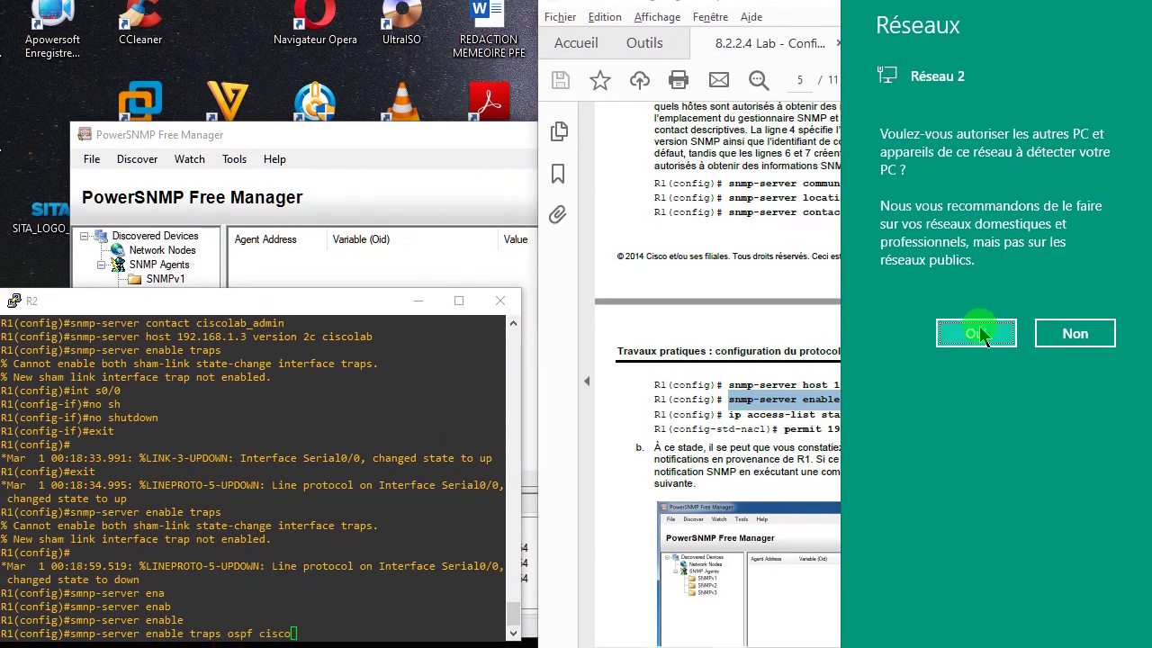
pyautogui.click(979, 333)
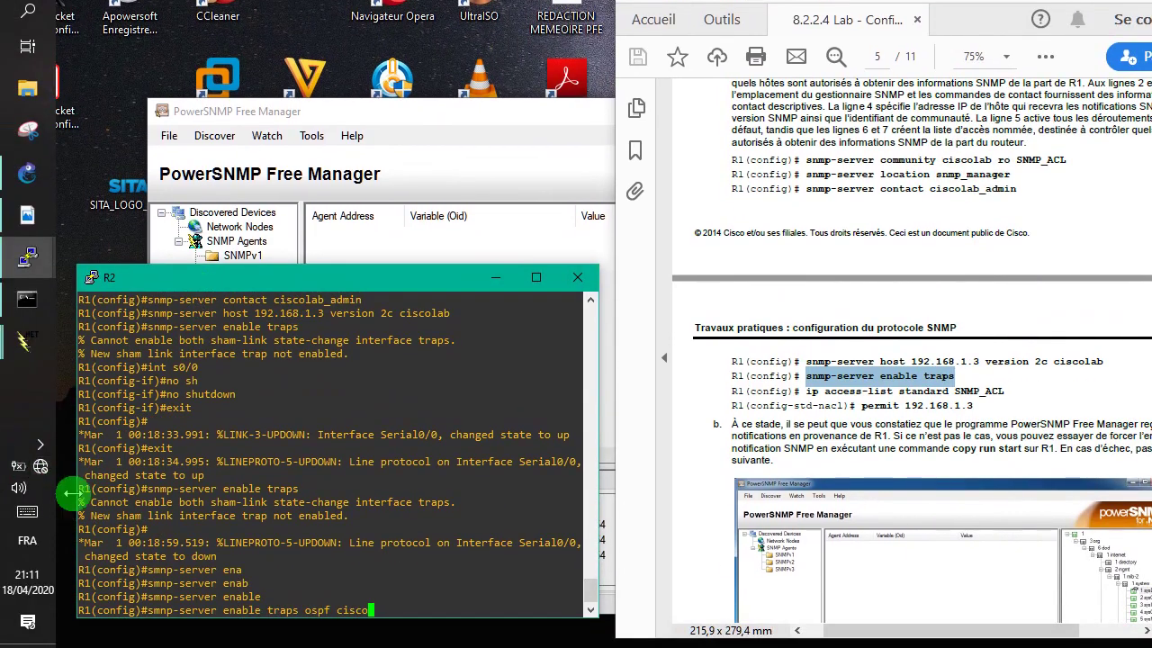
pyautogui.click(253, 530)
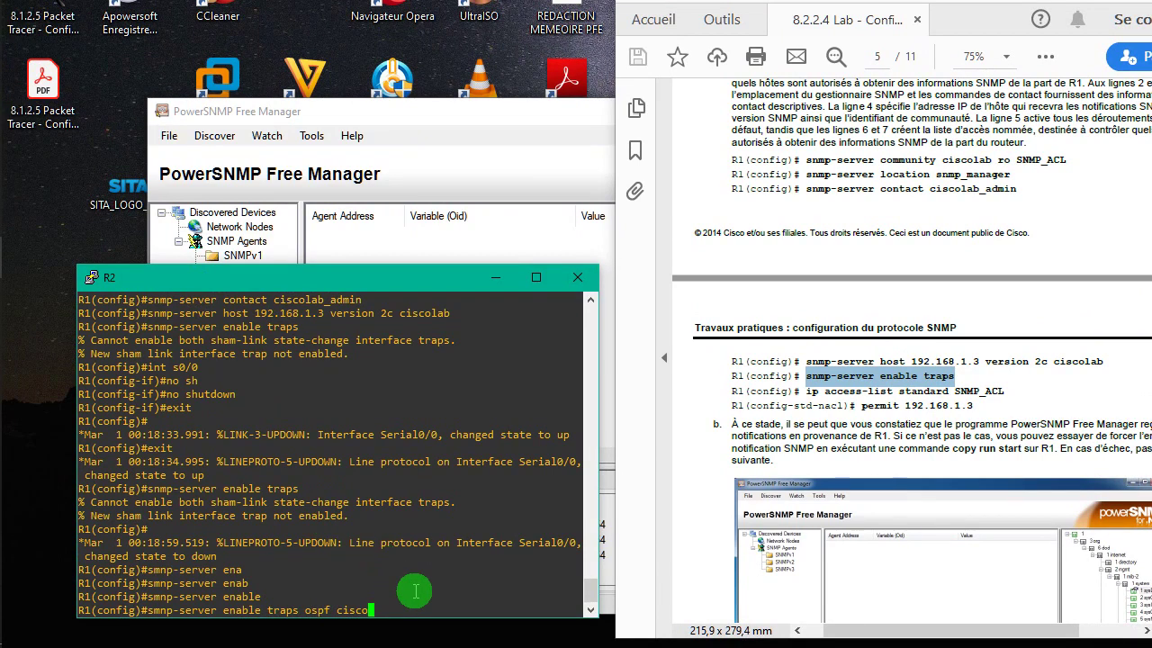
# - Clear the rejected line and query 'snmp-server enable traps ?' for available trap types
pyautogui.write('?')
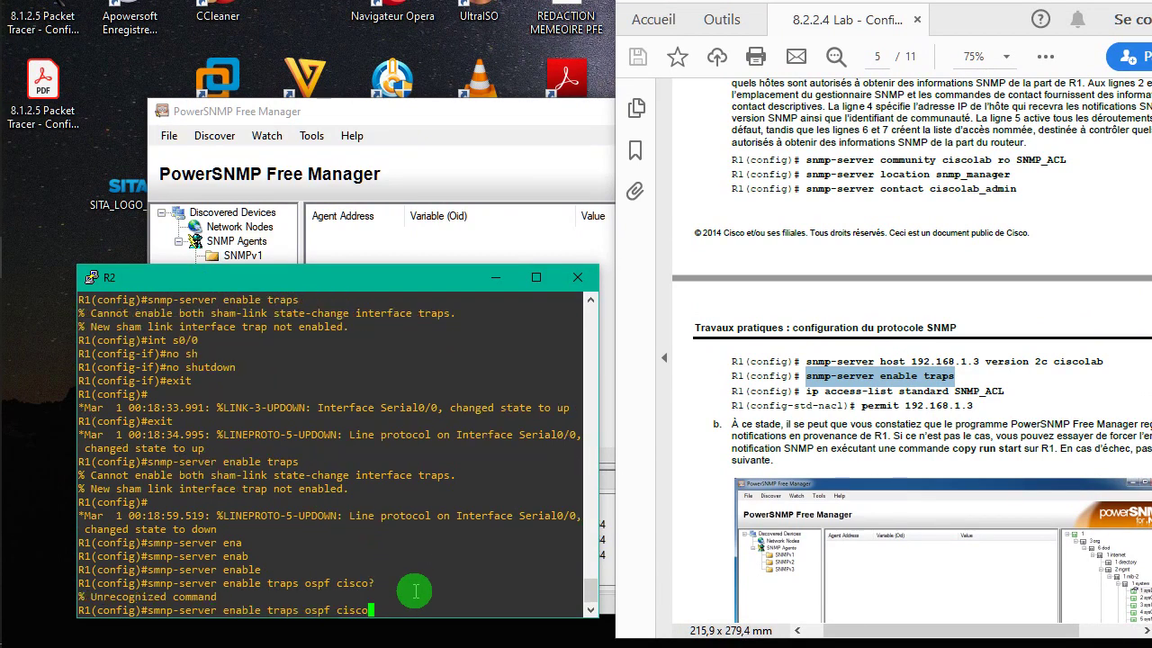
pyautogui.press('BackSpace')
pyautogui.press('BackSpace')
pyautogui.press('BackSpace')
pyautogui.press('BackSpace')
pyautogui.press('BackSpace')
pyautogui.press('BackSpace')
pyautogui.press('BackSpace')
pyautogui.press('BackSpace')
pyautogui.press('BackSpace')
pyautogui.press('BackSpace')
pyautogui.press('BackSpace')
pyautogui.press('BackSpace')
pyautogui.press('BackSpace')
pyautogui.press('BackSpace')
pyautogui.press('BackSpace')
pyautogui.press('BackSpace')
pyautogui.press('BackSpace')
pyautogui.press('BackSpace')
pyautogui.press('BackSpace')
pyautogui.press('BackSpace')
pyautogui.press('BackSpace')
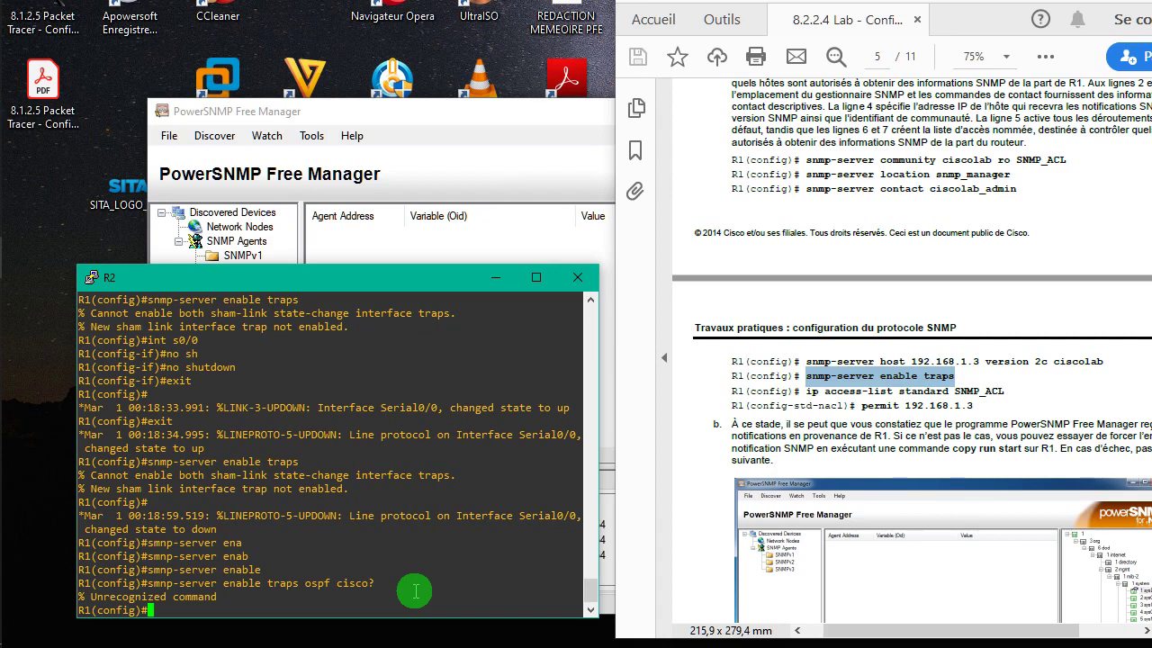
pyautogui.hotkey('ctrl', 'v')
pyautogui.press('BackSpace')
pyautogui.press('BackSpace')
pyautogui.press('BackSpace')
pyautogui.press('BackSpace')
pyautogui.press('BackSpace')
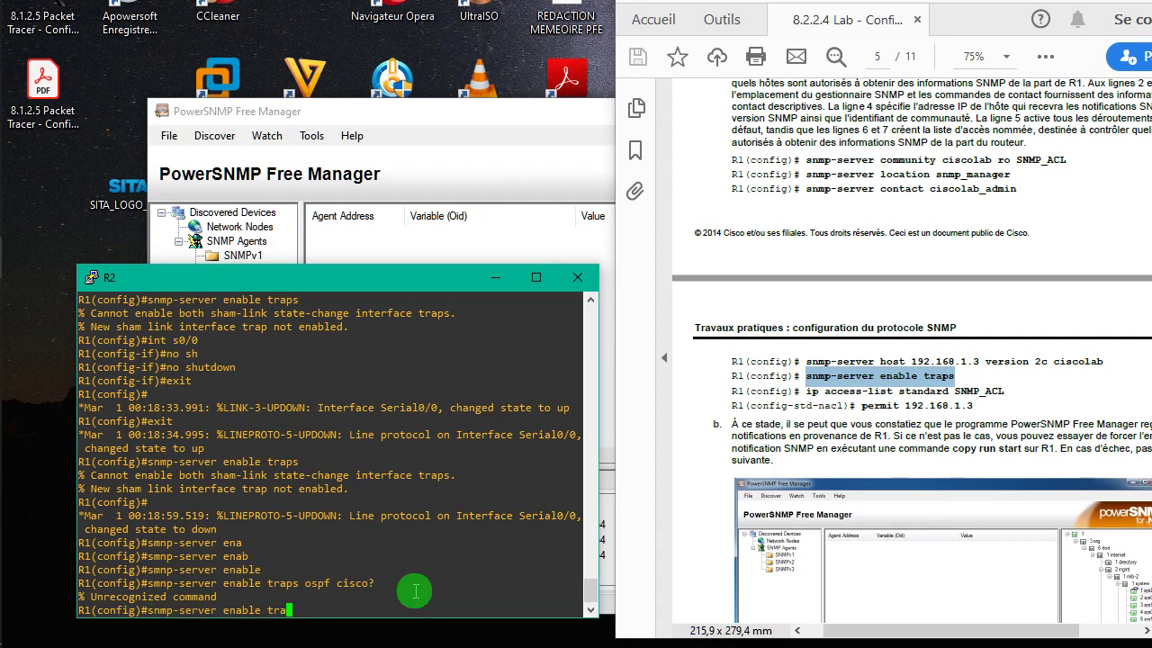
pyautogui.write('?')
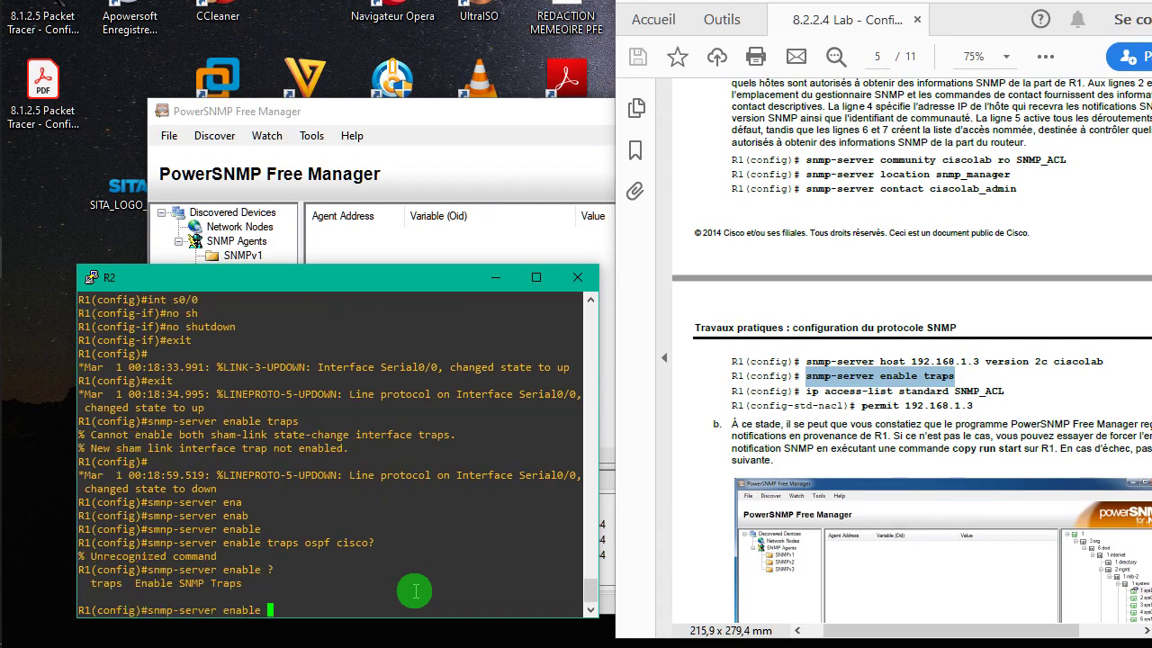
pyautogui.write('traps ?')
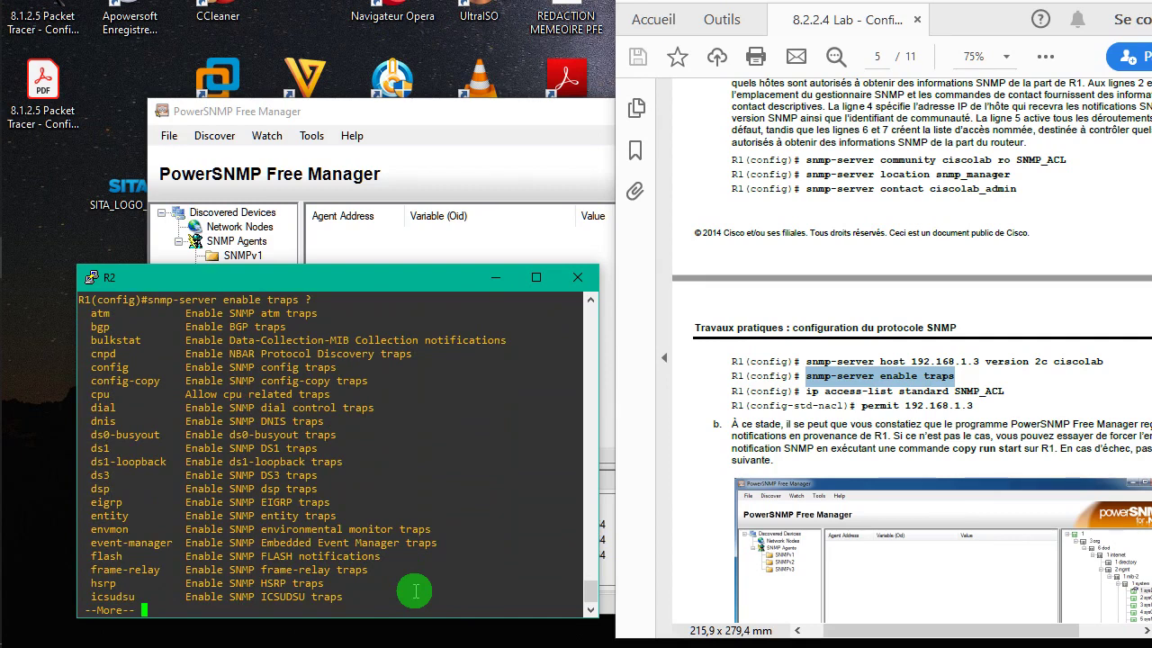
# - Page through the trap type list, then run 'snmp-server enable traps' and recall it
pyautogui.press('Return')
pyautogui.press('Return')
pyautogui.press('Return')
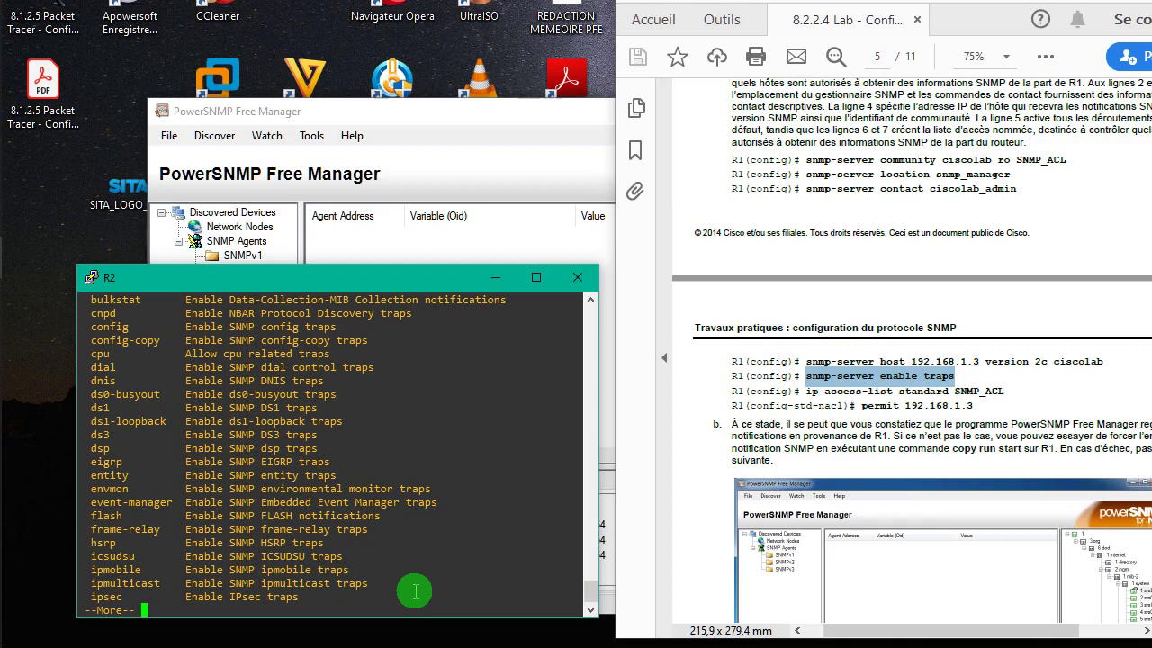
pyautogui.press('Return')
pyautogui.press('Return')
pyautogui.press('Return')
pyautogui.press('Return')
pyautogui.press('Return')
pyautogui.press('Return')
pyautogui.press('Return')
pyautogui.press('Return')
pyautogui.press('Return')
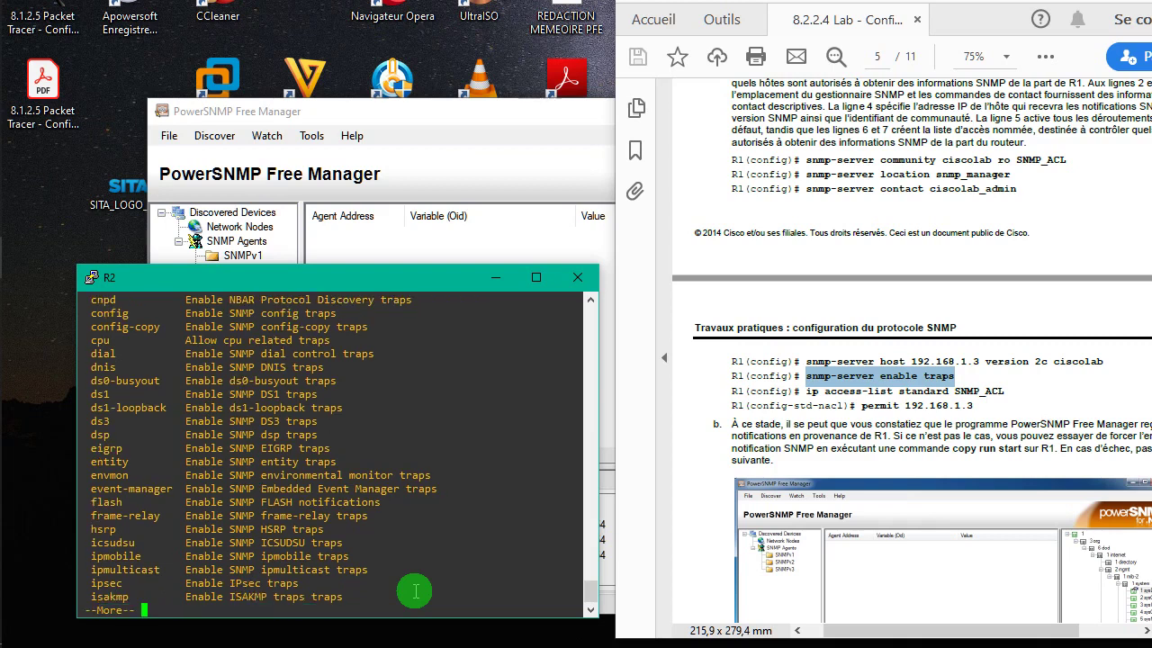
pyautogui.press('Return')
pyautogui.press('Return')
pyautogui.press('Return')
pyautogui.press('Return')
pyautogui.press('Return')
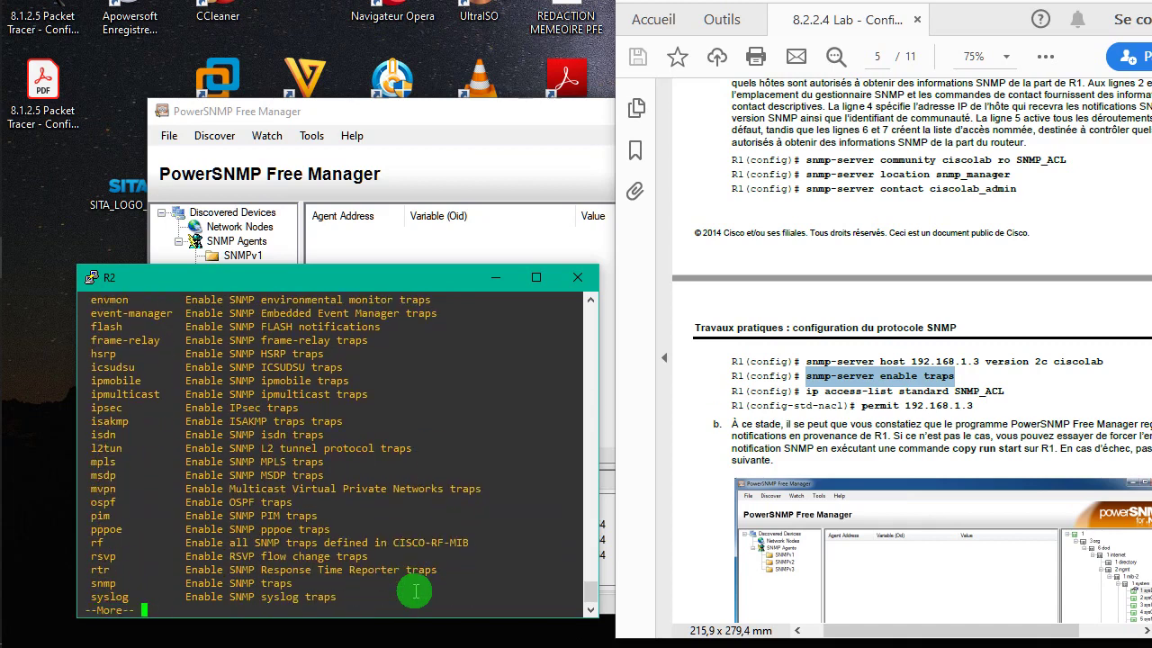
pyautogui.press('Return')
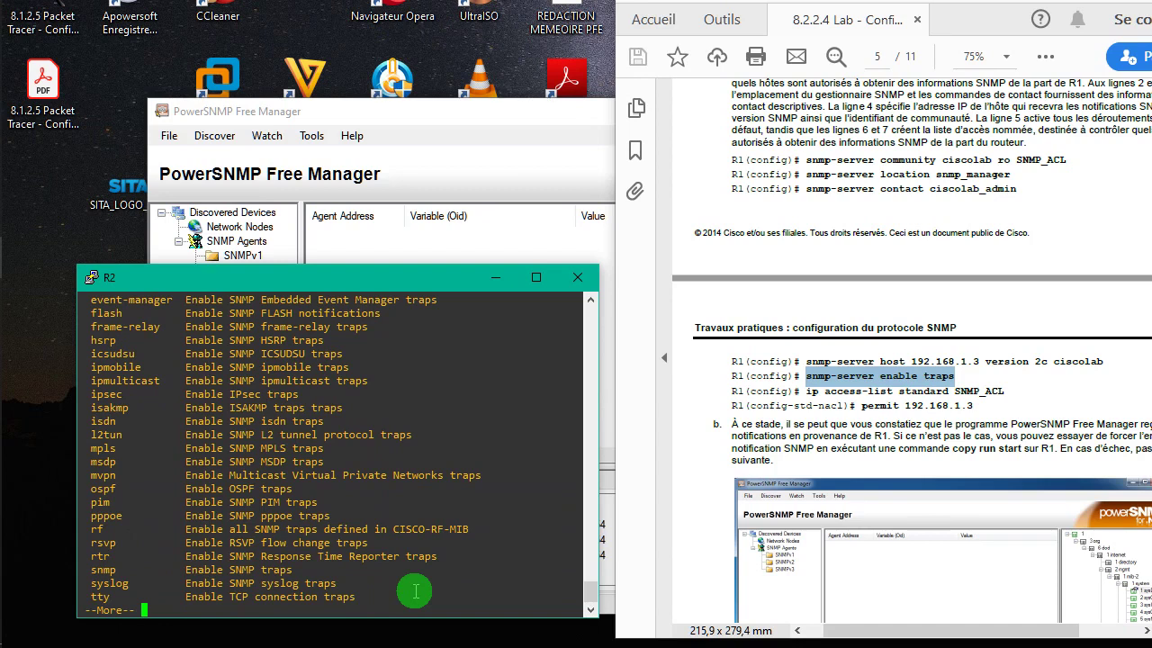
pyautogui.press('space')
pyautogui.press('Return')
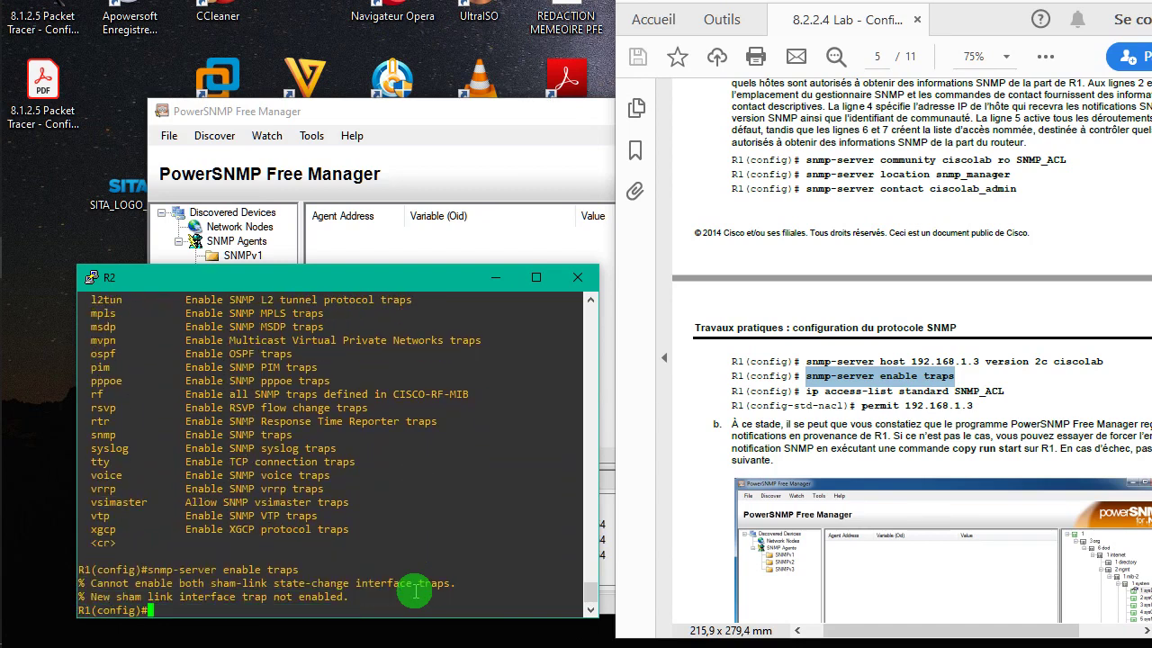
pyautogui.press('Up')
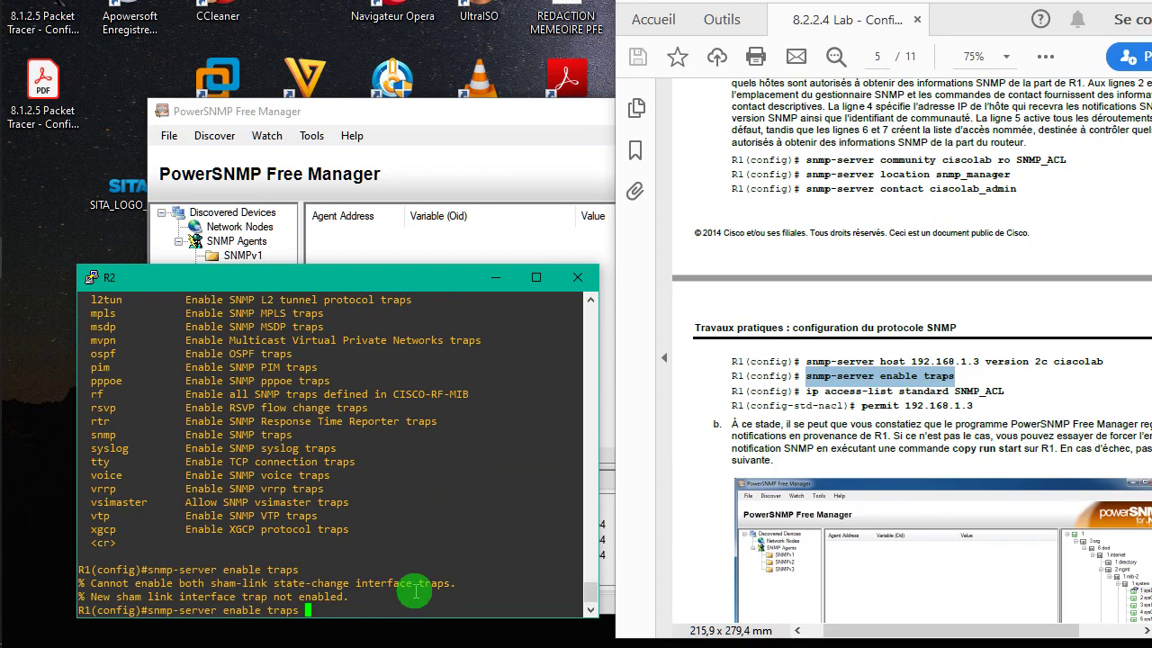
# - Enable 'snmp-server enable traps ospf cisco-specific errors config-error' using Tab completion
pyautogui.write('ospf ?')
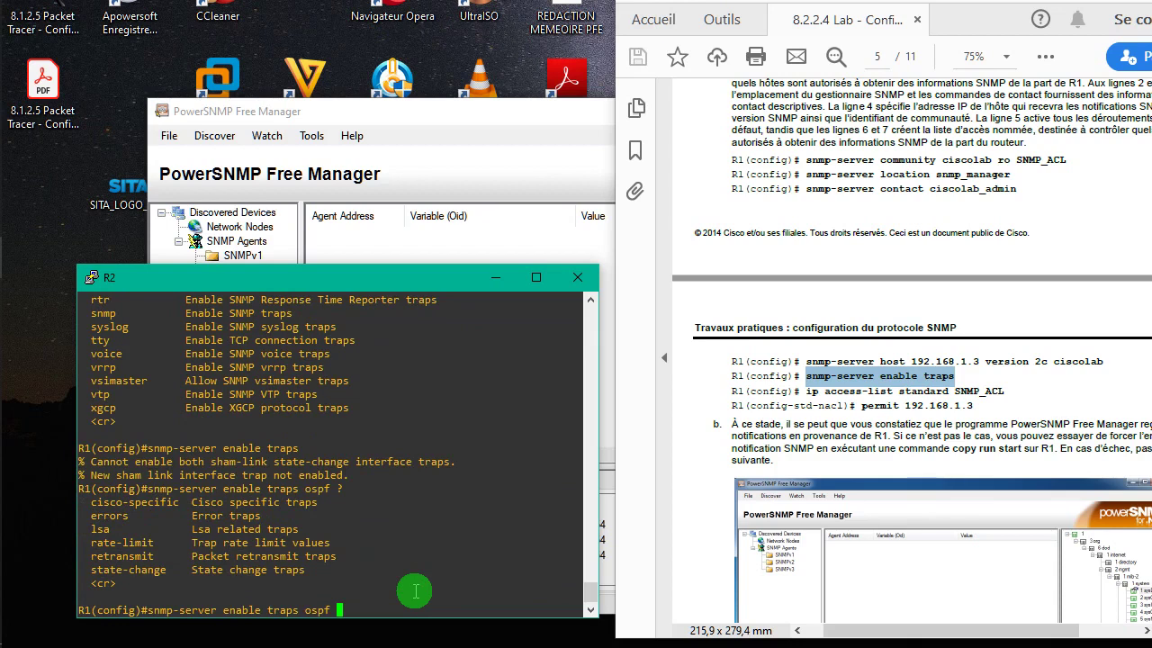
pyautogui.write('cisco')
pyautogui.press('Tab')
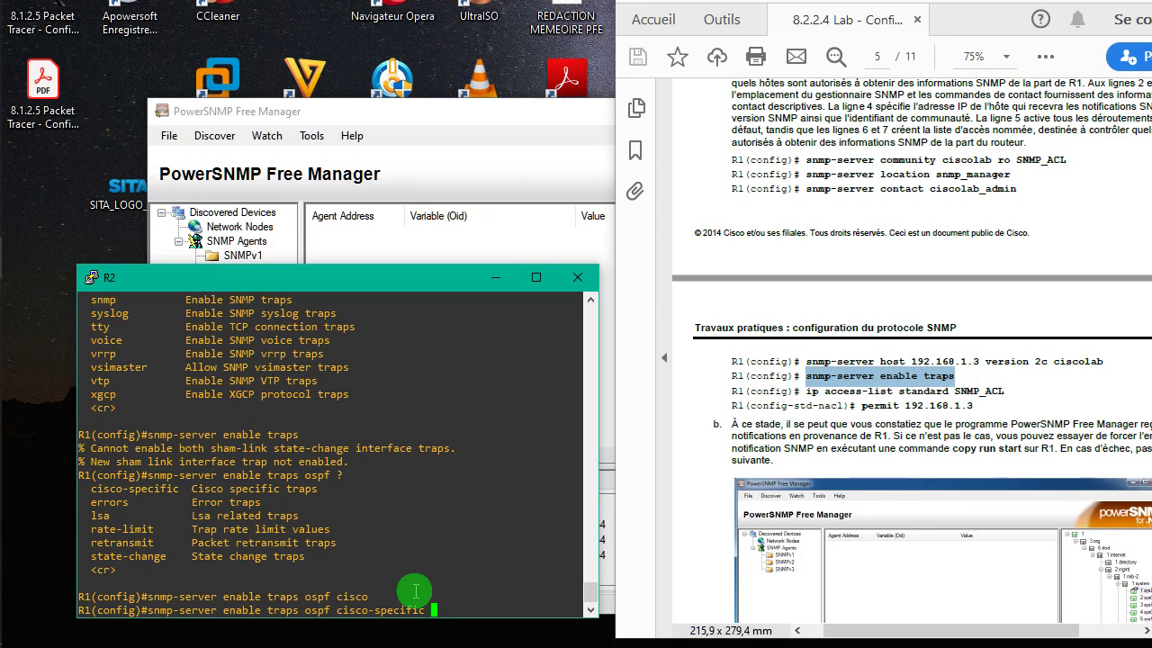
pyautogui.write('?')
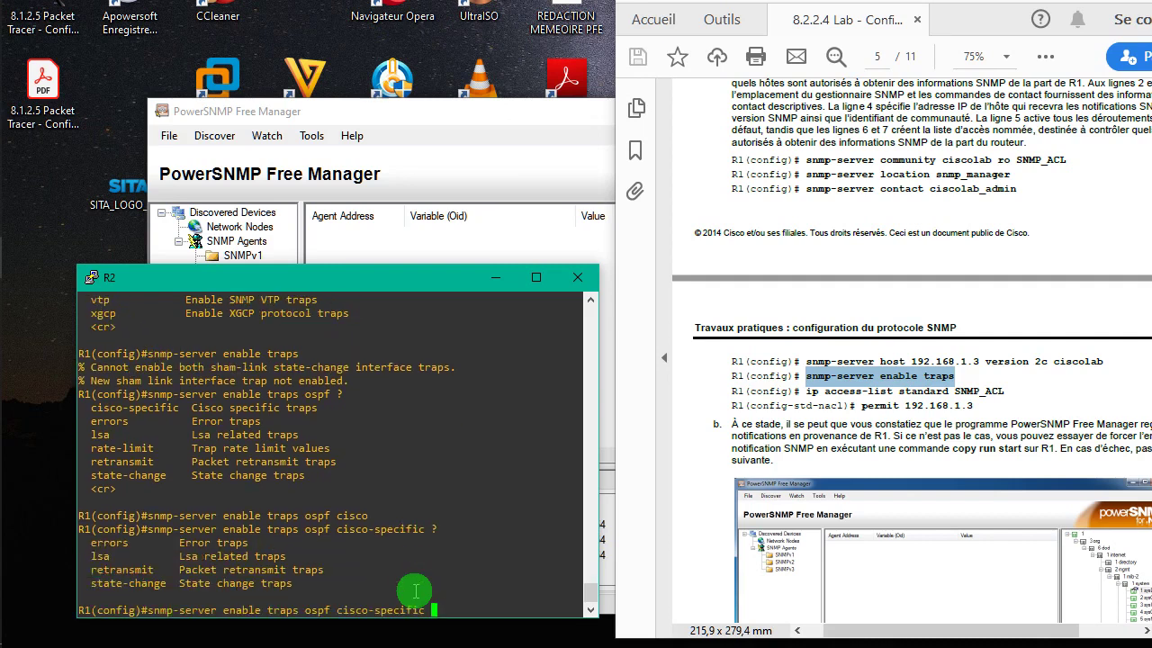
pyautogui.write('err')
pyautogui.press('Tab')
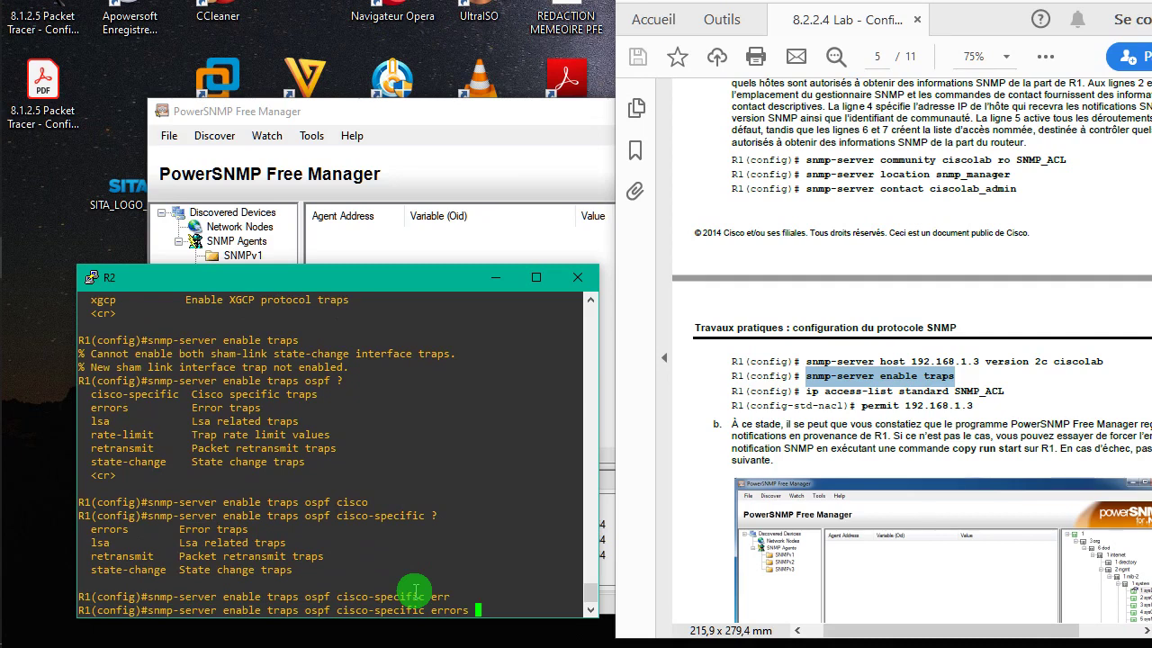
pyautogui.write('conf')
pyautogui.press('Tab')
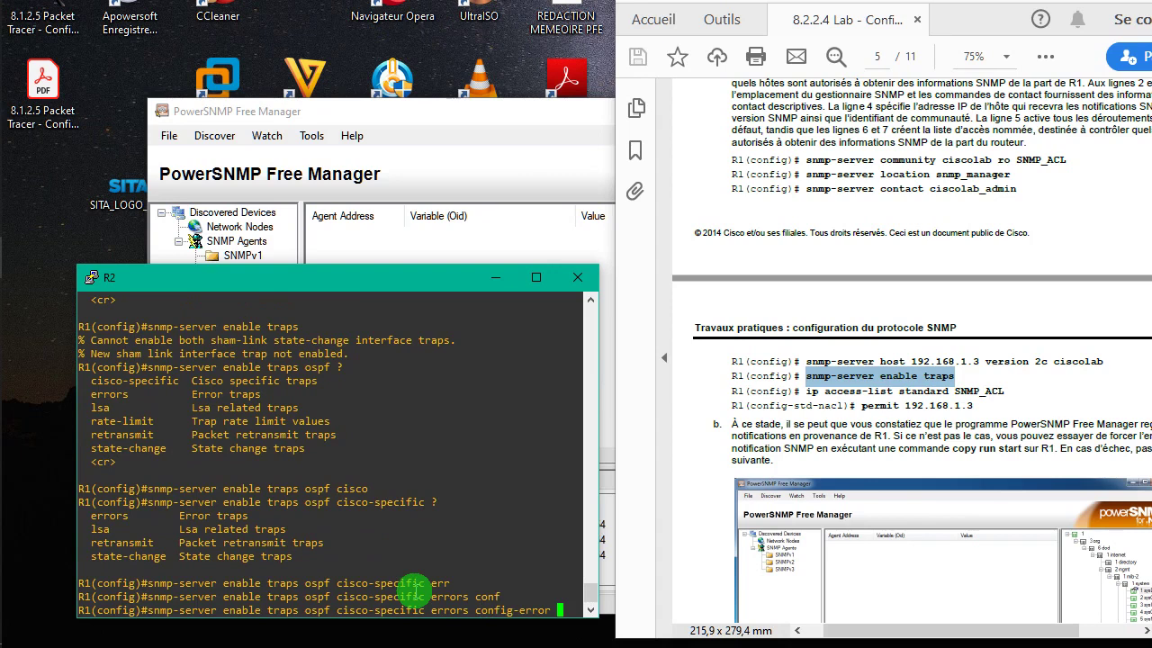
pyautogui.press('Return')
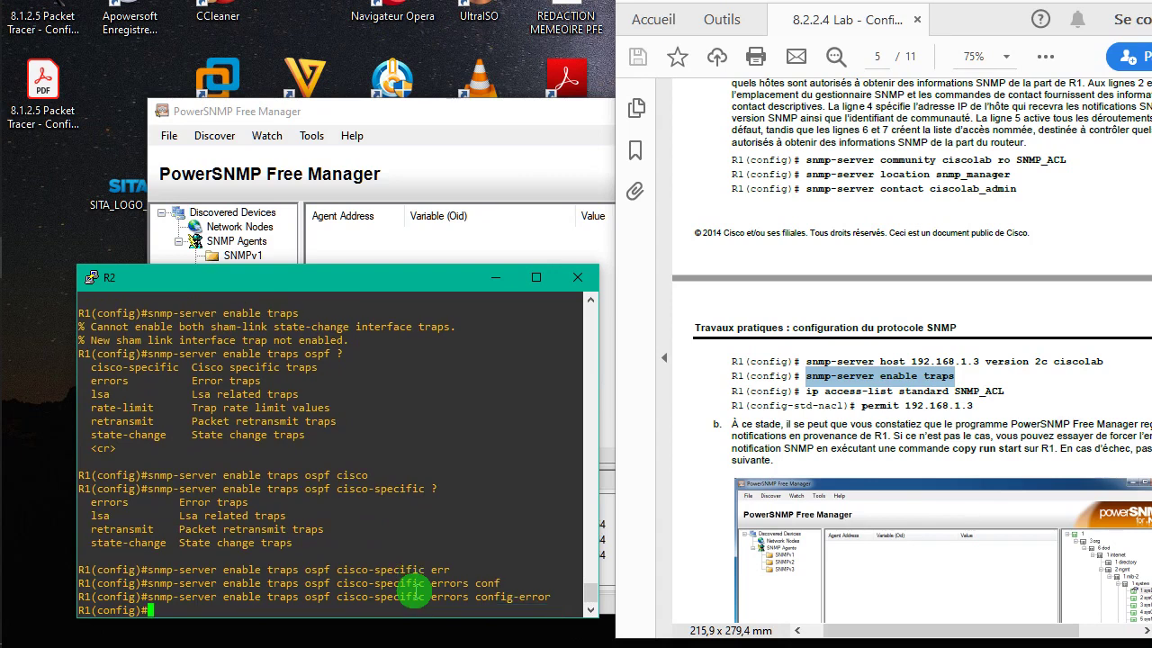
# - Rerun 'snmp-server enable traps', still getting the sham-link conflict, and start typing another snmp command
pyautogui.press('Up')
pyautogui.press('BackSpace')
pyautogui.press('BackSpace')
pyautogui.press('BackSpace')
pyautogui.press('BackSpace')
pyautogui.press('BackSpace')
pyautogui.press('BackSpace')
pyautogui.press('BackSpace')
pyautogui.press('BackSpace')
pyautogui.press('BackSpace')
pyautogui.press('BackSpace')
pyautogui.press('BackSpace')
pyautogui.press('BackSpace')
pyautogui.press('BackSpace')
pyautogui.press('BackSpace')
pyautogui.press('BackSpace')
pyautogui.press('BackSpace')
pyautogui.press('BackSpace')
pyautogui.press('BackSpace')
pyautogui.press('BackSpace')
pyautogui.press('BackSpace')
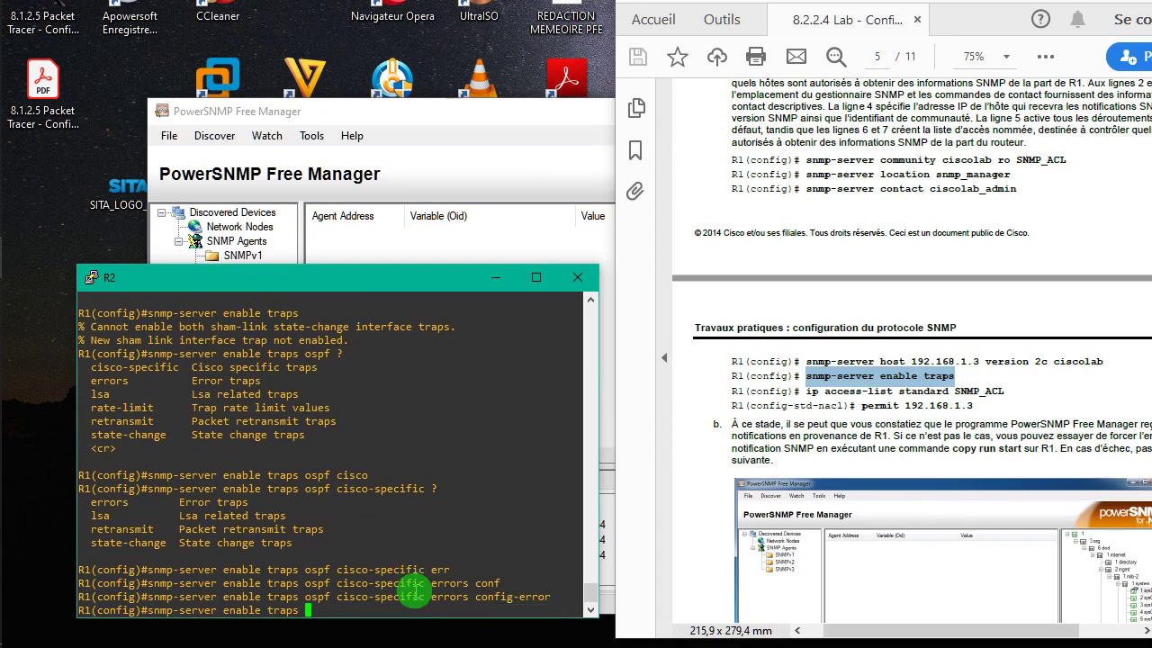
pyautogui.press('Return')
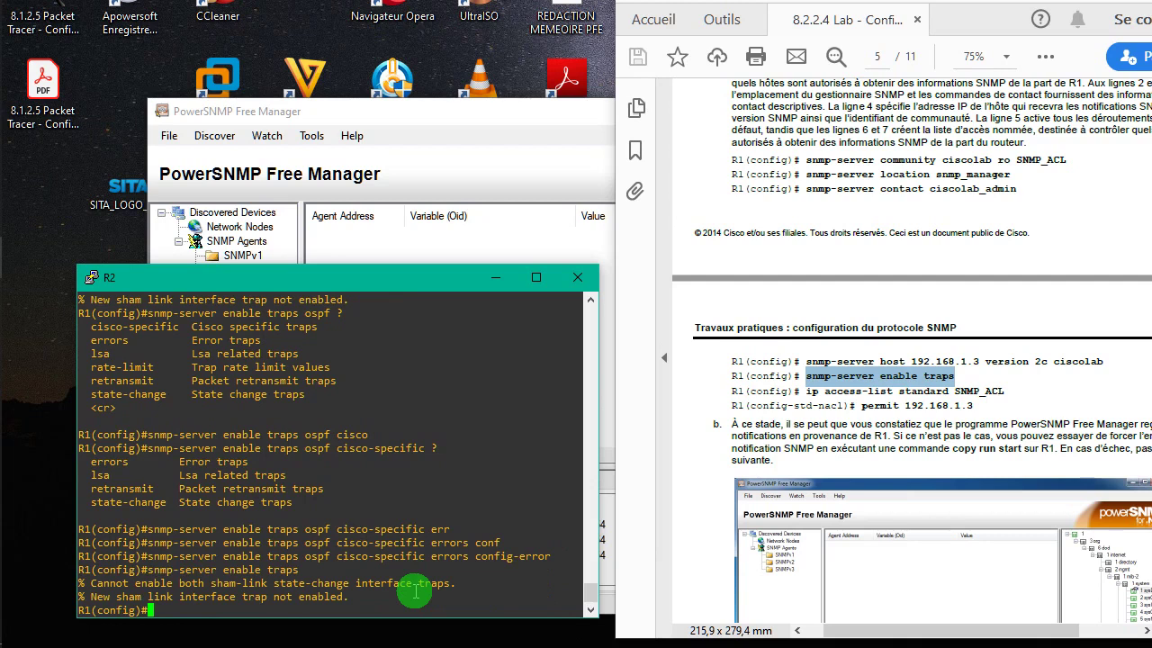
pyautogui.write('snmp-server enable traps ospf cic')
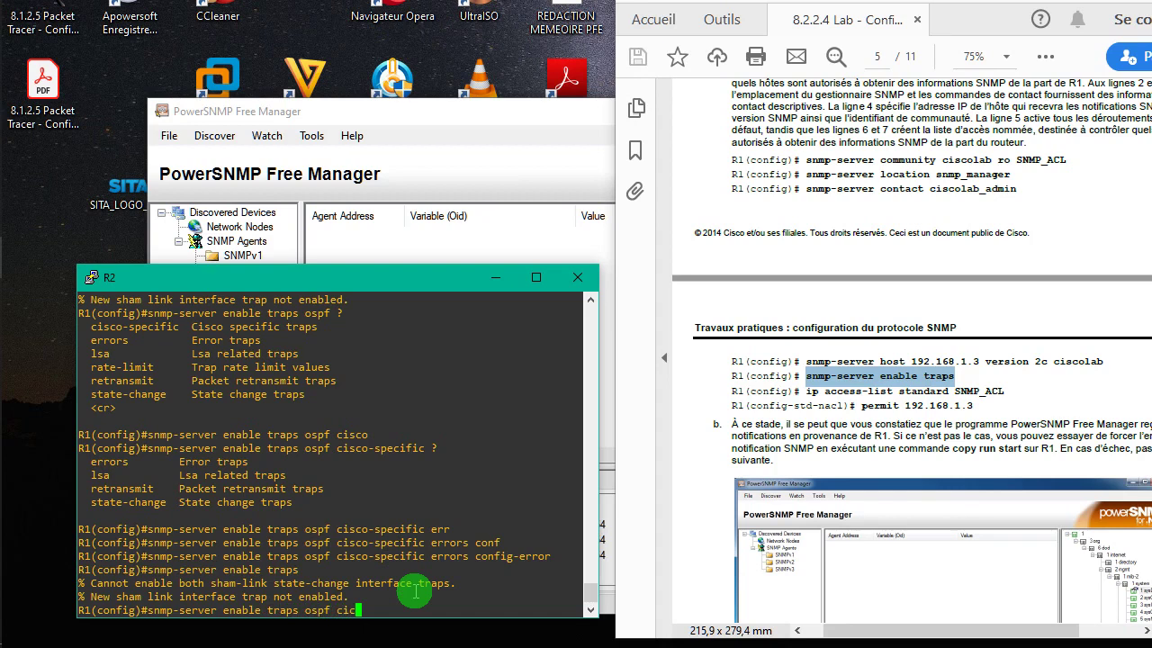
# - Enable 'snmp-server enable traps ospf cisco-specific errors shamlink', then rerun enable traps, still getting the sham-link warning
pyautogui.press('Tab')
pyautogui.press('Tab')
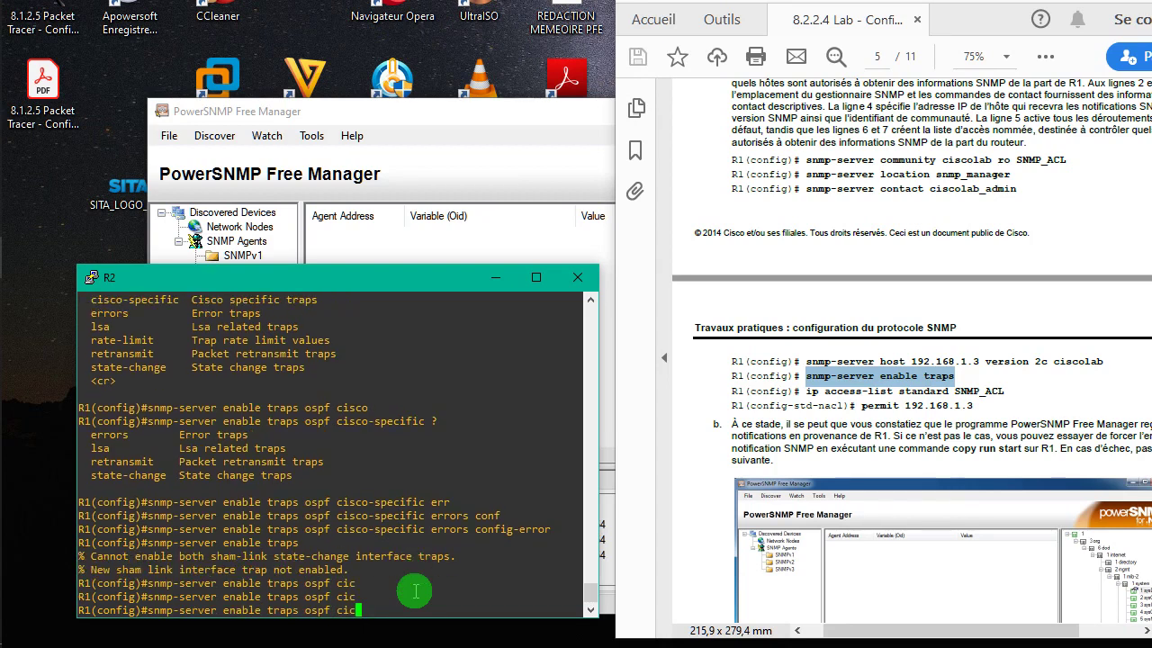
pyautogui.press('Tab')
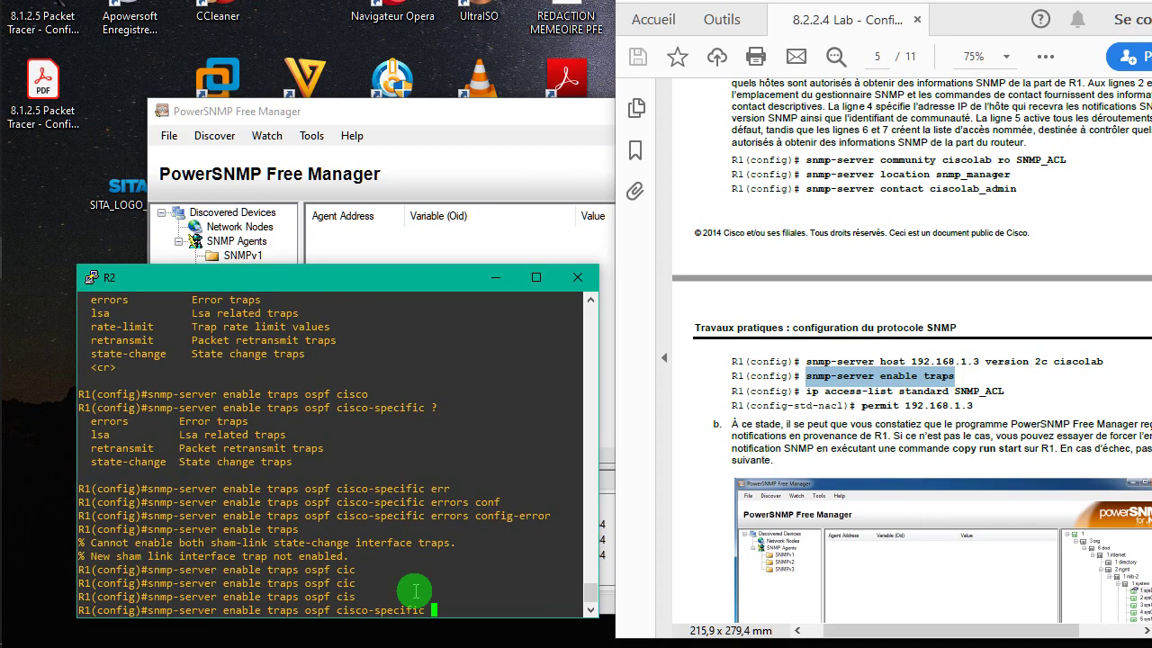
pyautogui.write('err')
pyautogui.press('Tab')
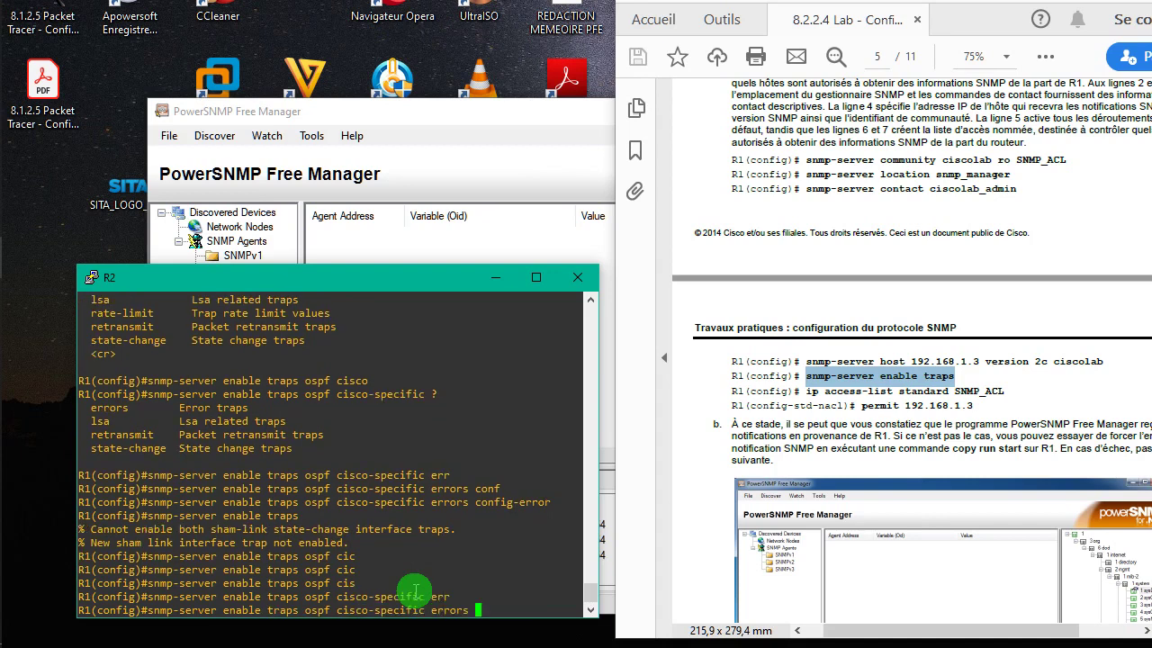
pyautogui.write('sh')
pyautogui.press('Return')
pyautogui.write('snmp-server enable traps ospf cisco')
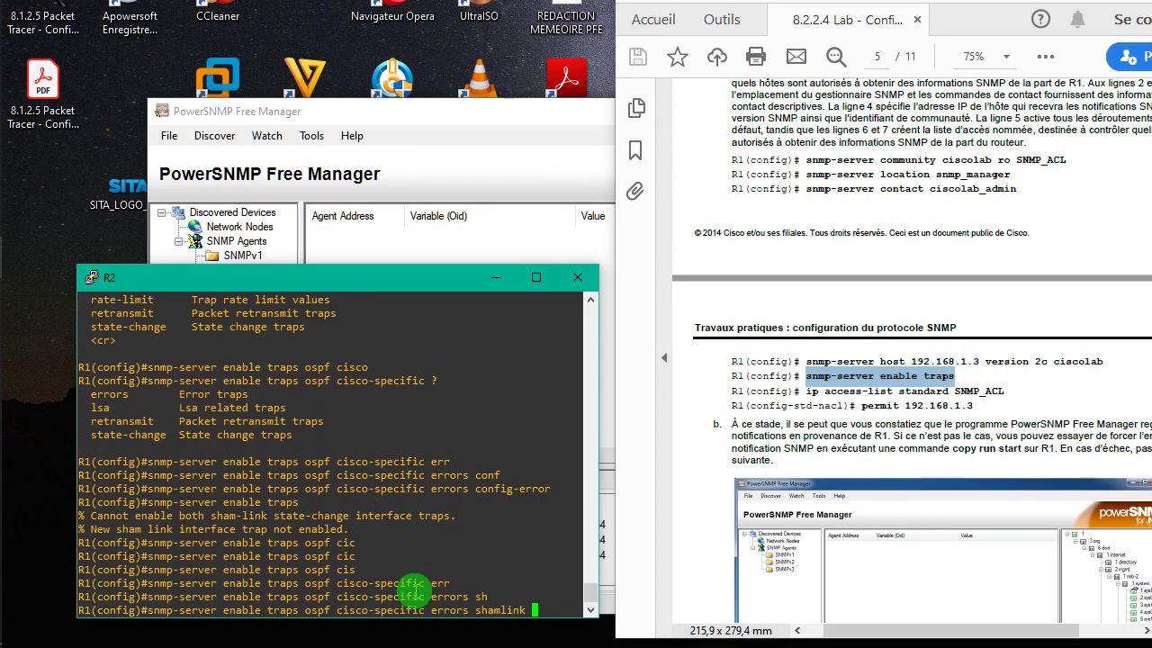
pyautogui.press('Return')
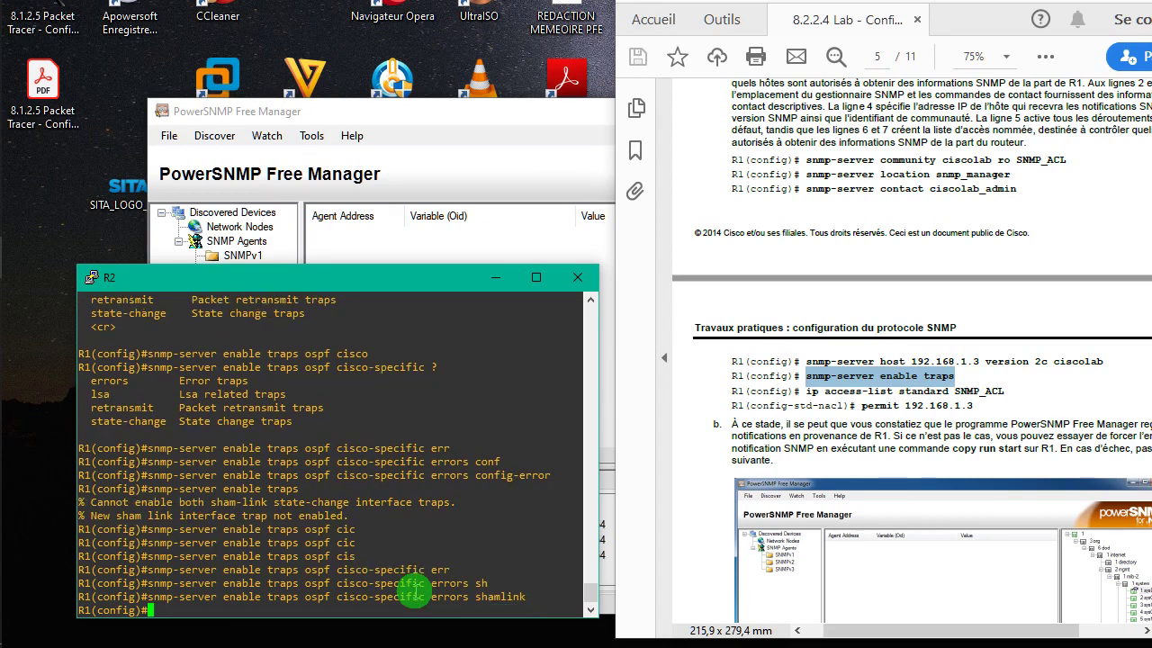
pyautogui.write('snmp-server enable traps ospf ci')
pyautogui.press('Return')
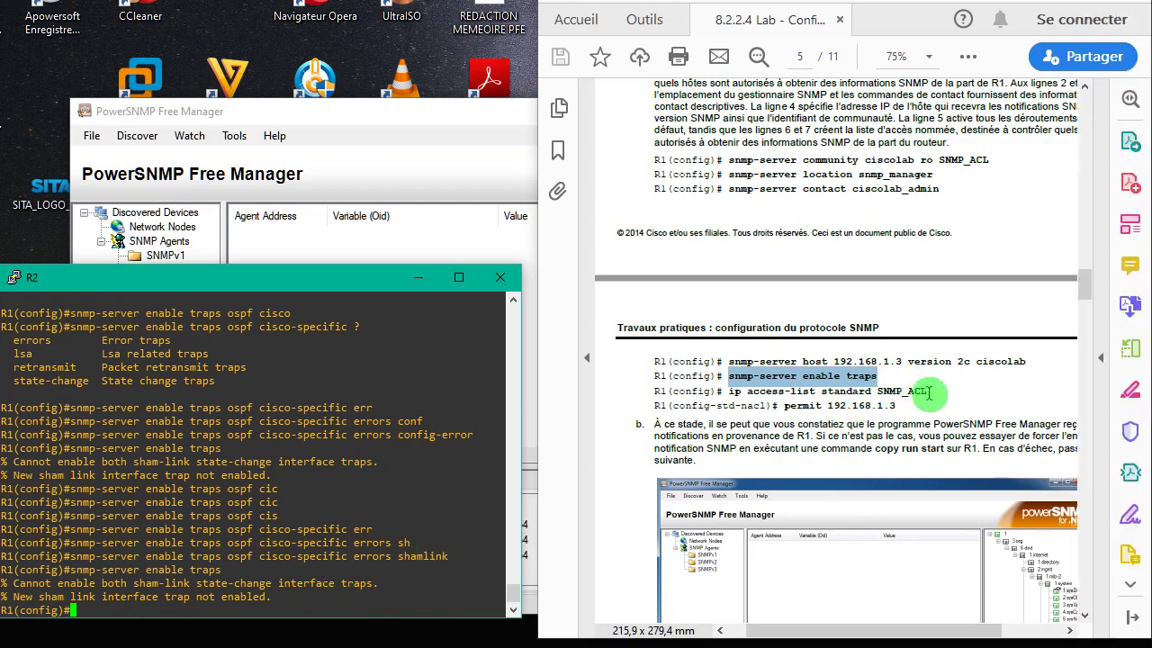
# - Create the standard access list SNMP_ACL on R1 by pasting the command from the lab PDF
pyautogui.doubleClick(983, 398)
pyautogui.moveTo(903, 407); pyautogui.dragTo(734, 393)
pyautogui.rightClick(737, 393)
pyautogui.click(770, 411)
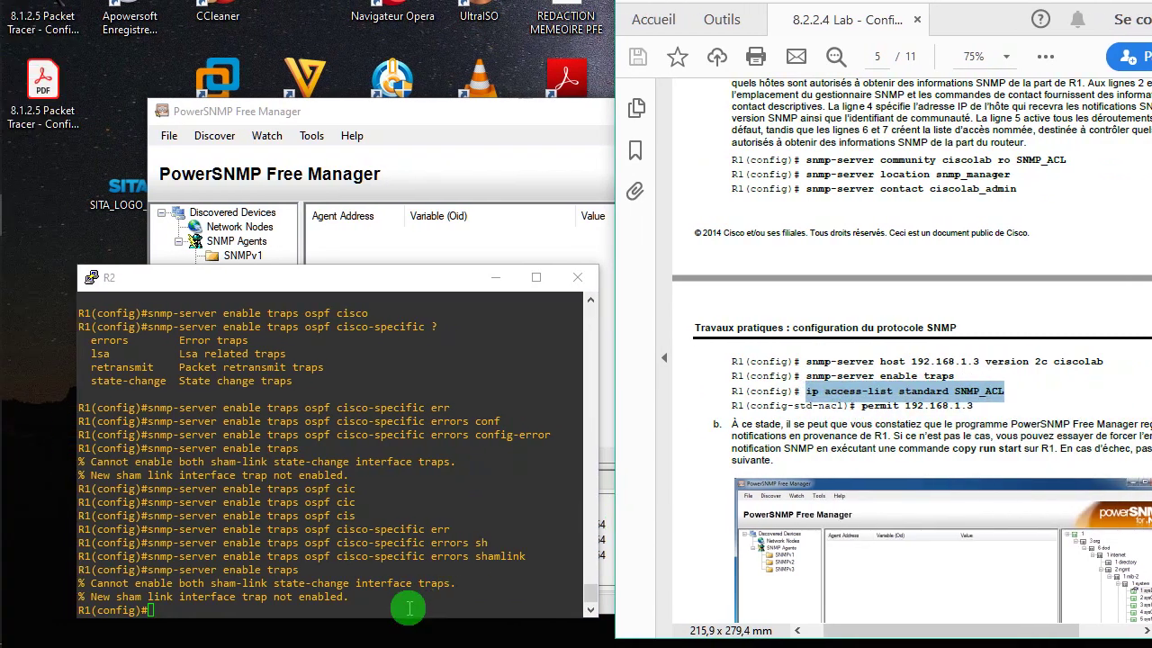
pyautogui.rightClick(409, 609)
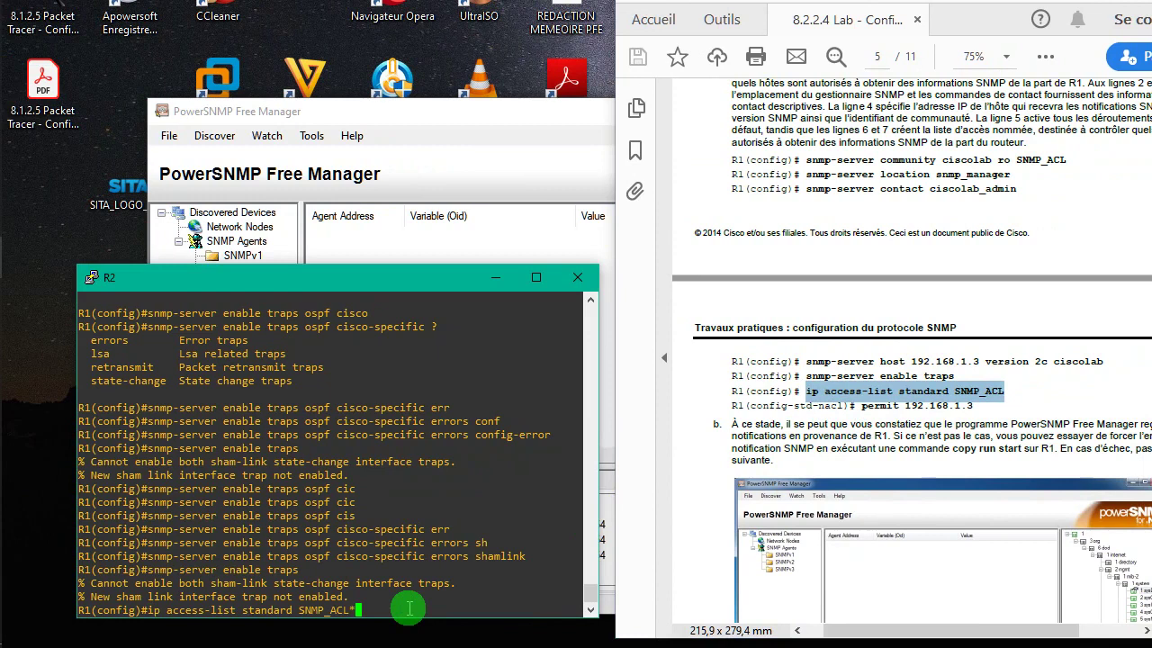
pyautogui.press('Return')
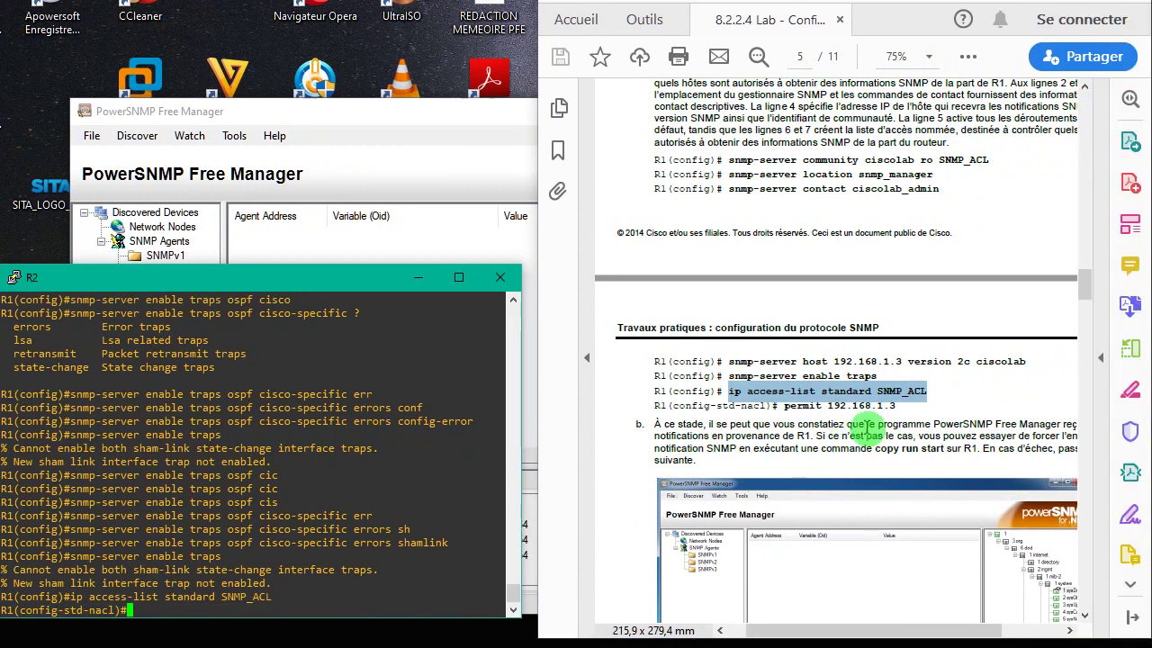
# - Add the entry permit 192.168.1.3 to SNMP_ACL in the R1 console
pyautogui.moveTo(974, 405); pyautogui.dragTo(932, 409)
pyautogui.moveTo(855, 411); pyautogui.dragTo(797, 409)
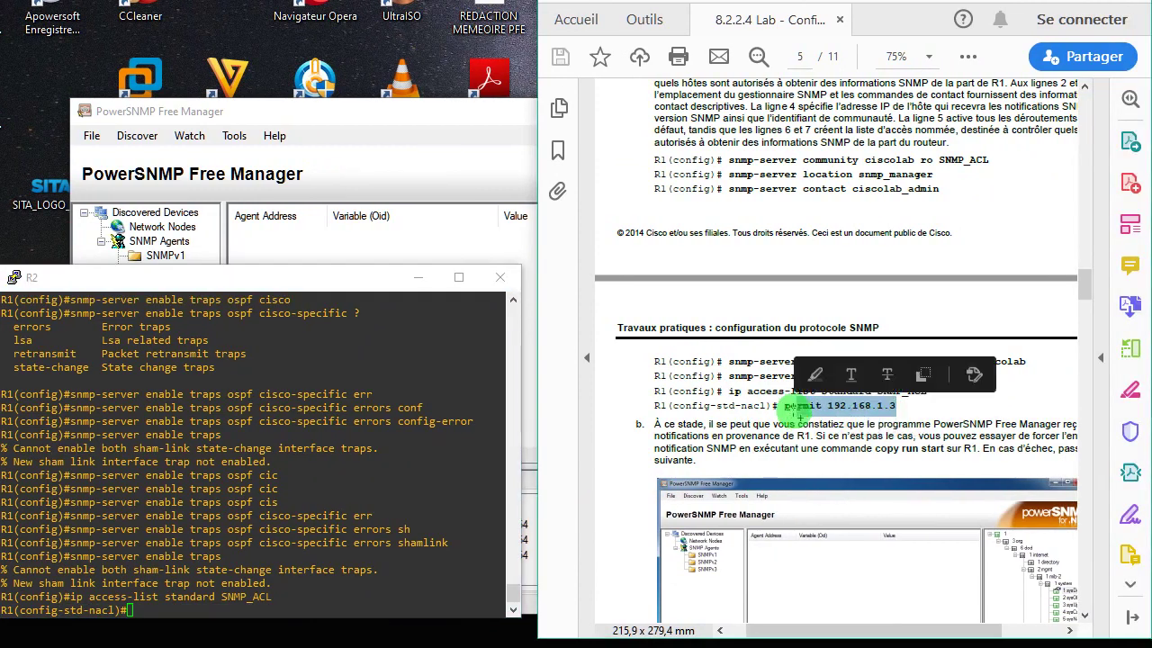
pyautogui.hotkey('ctrl', 'c')
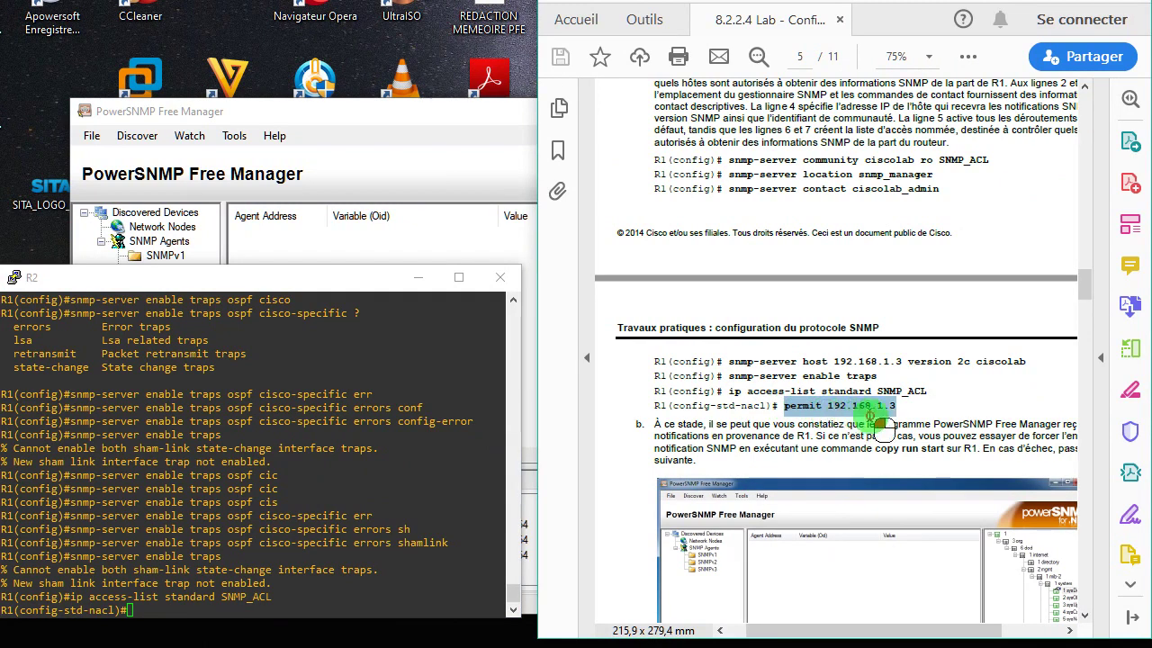
pyautogui.rightClick(828, 412)
pyautogui.click(881, 429)
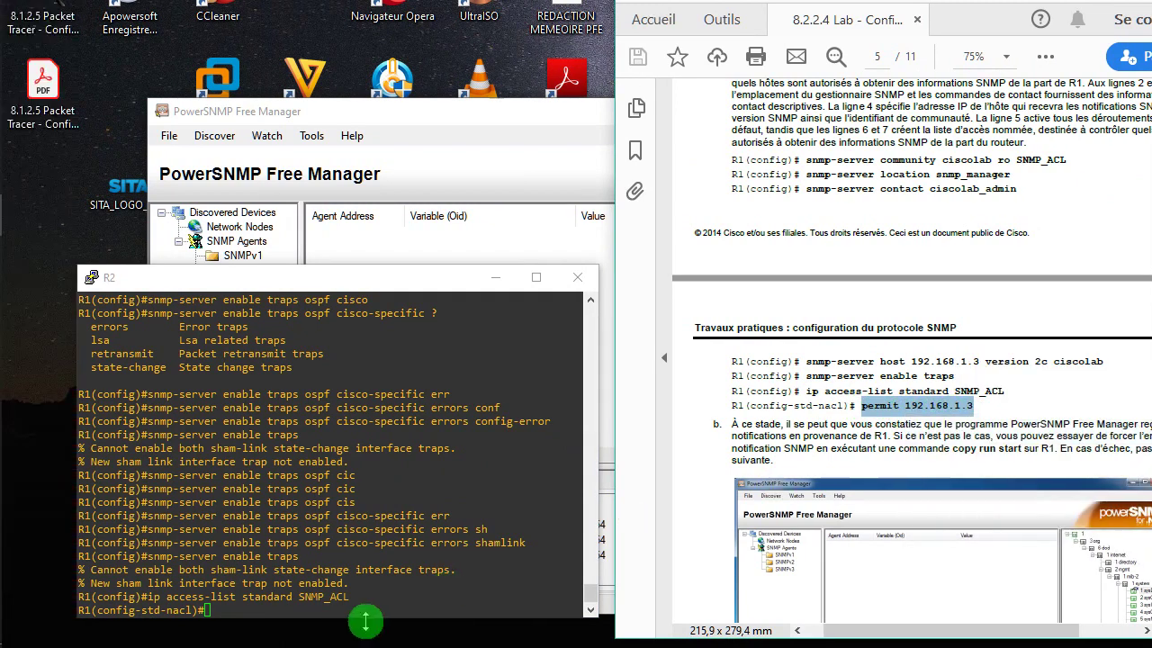
pyautogui.rightClick(360, 606)
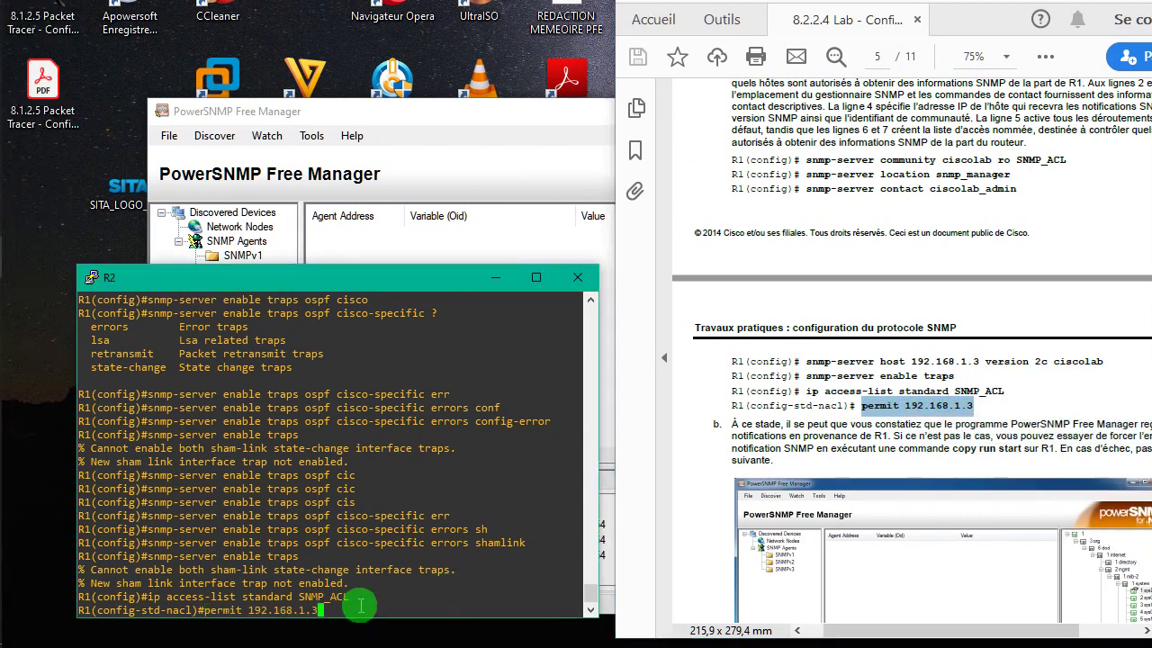
pyautogui.press('Return')
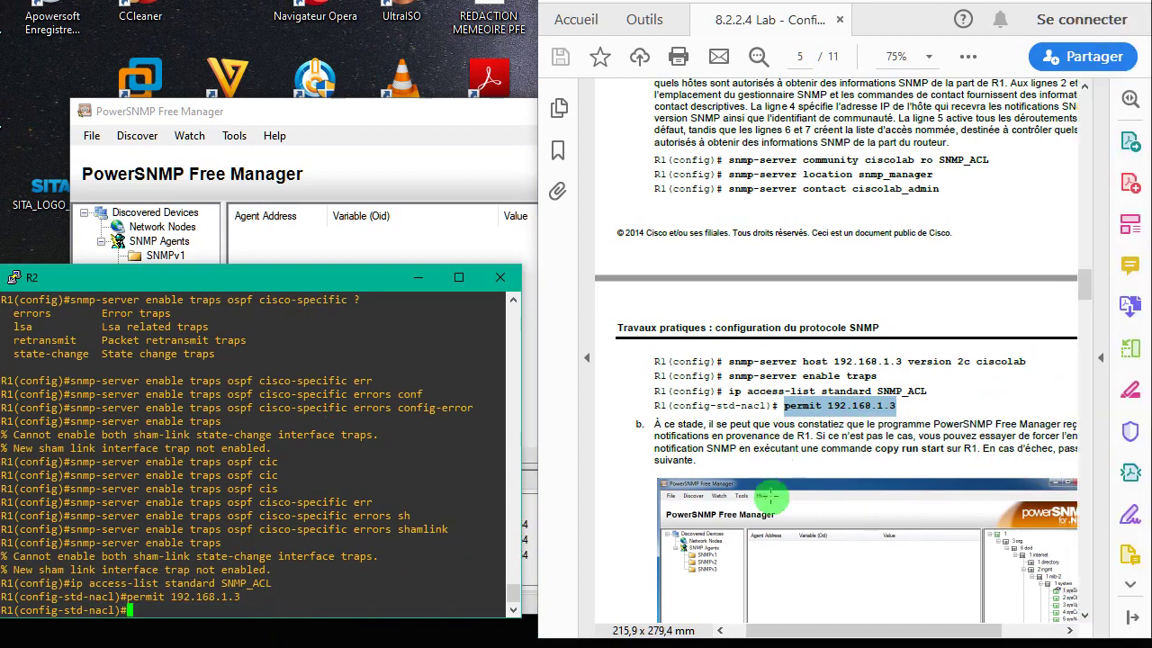
# - Review the three traps from 192.168.1.1 in PowerSNMP, then maximize the lab guide PDF
pyautogui.moveTo(819, 630); pyautogui.dragTo(844, 641)
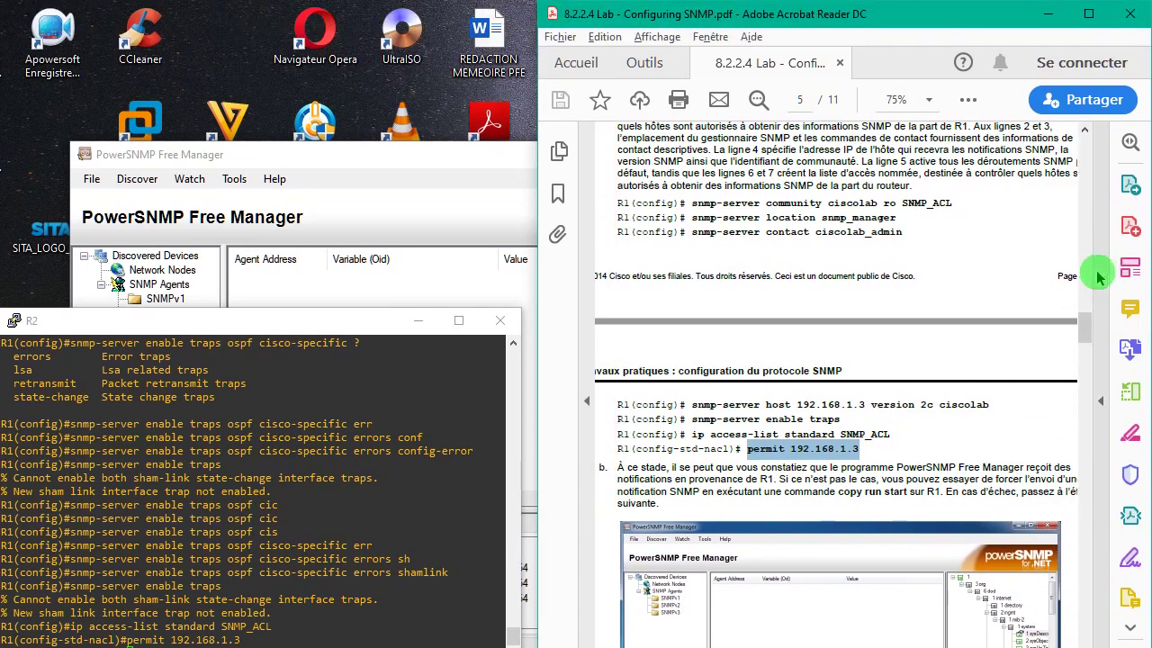
pyautogui.moveTo(1083, 318); pyautogui.dragTo(1090, 343)
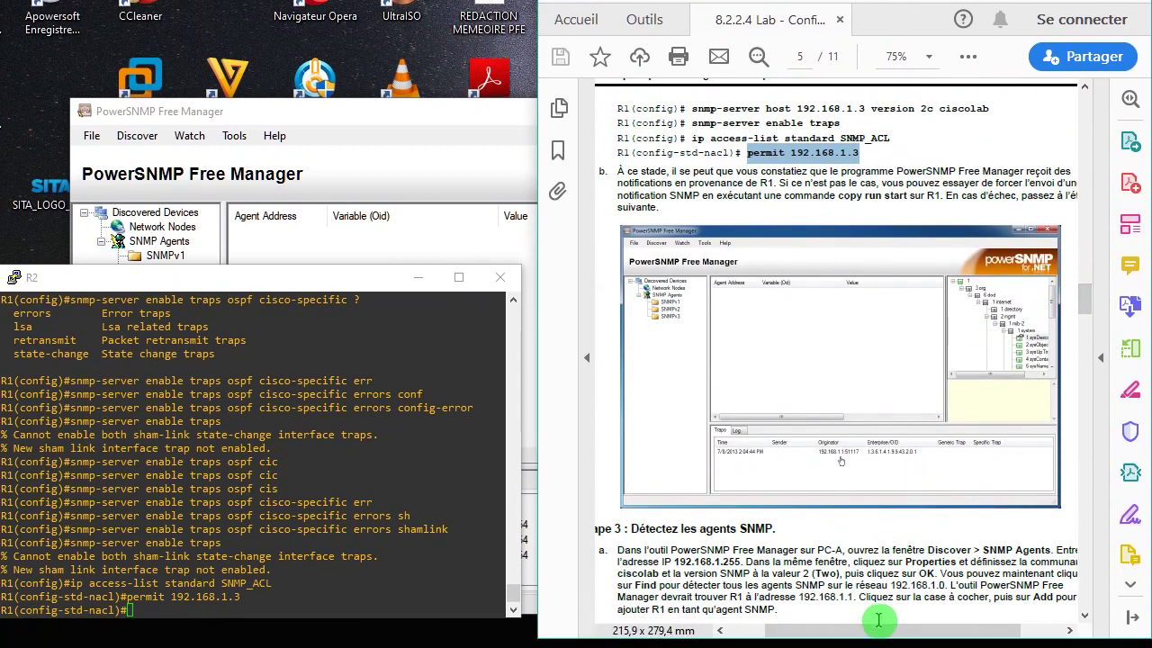
pyautogui.moveTo(867, 635); pyautogui.dragTo(880, 633)
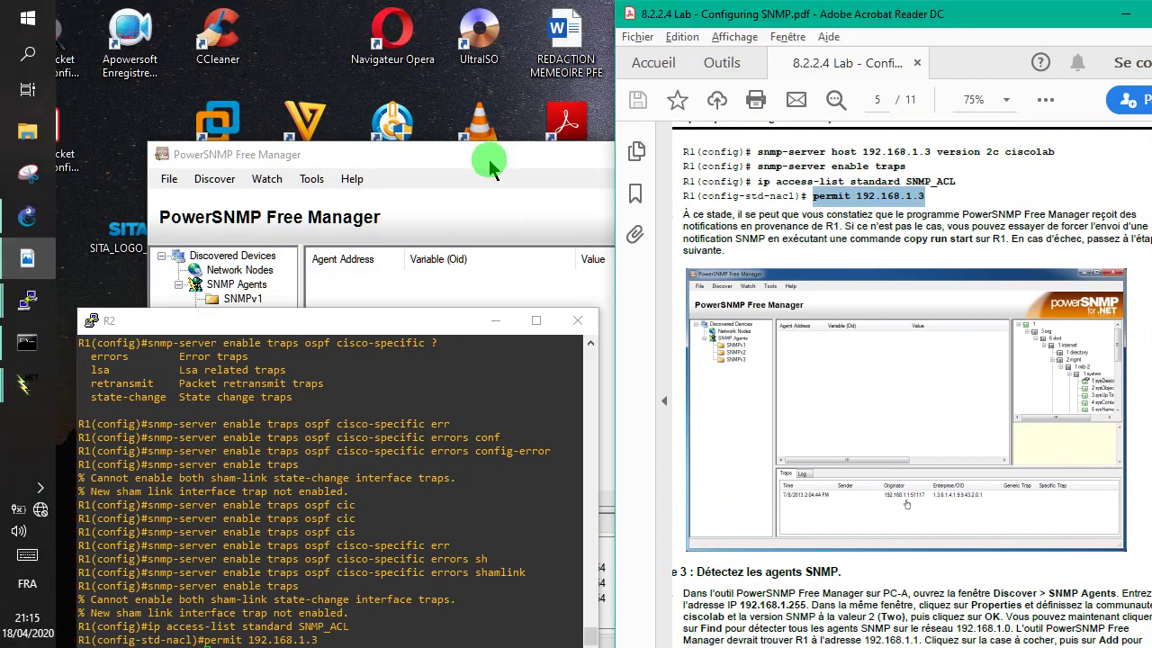
pyautogui.click(489, 116)
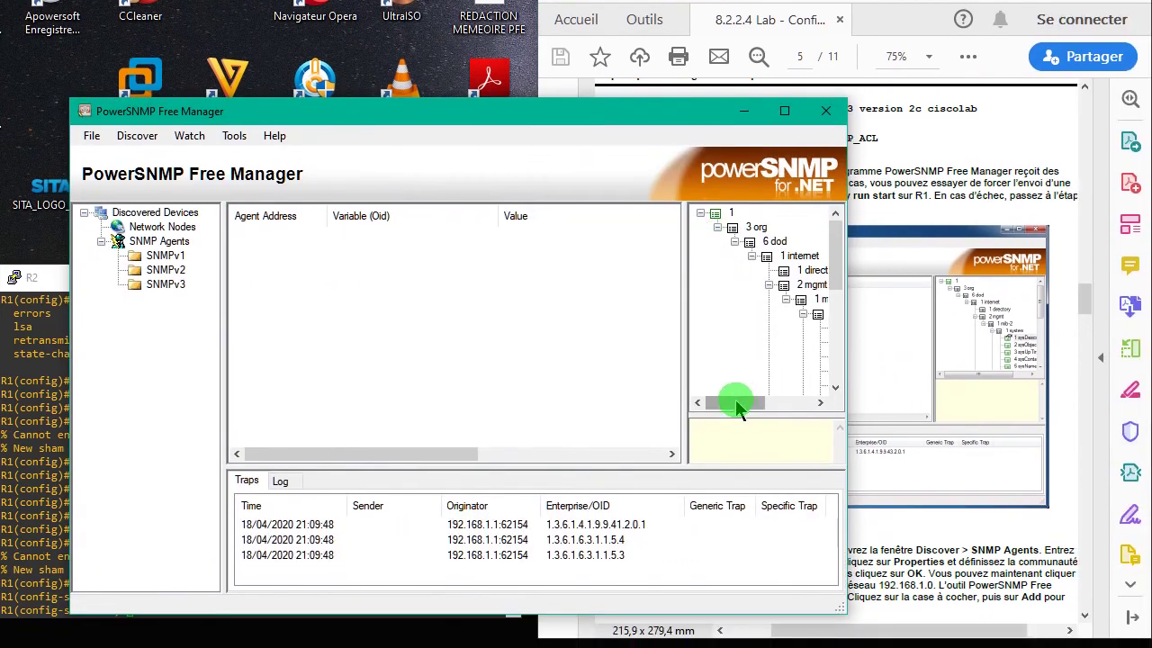
pyautogui.moveTo(736, 403); pyautogui.dragTo(783, 409)
pyautogui.moveTo(828, 286); pyautogui.dragTo(849, 381)
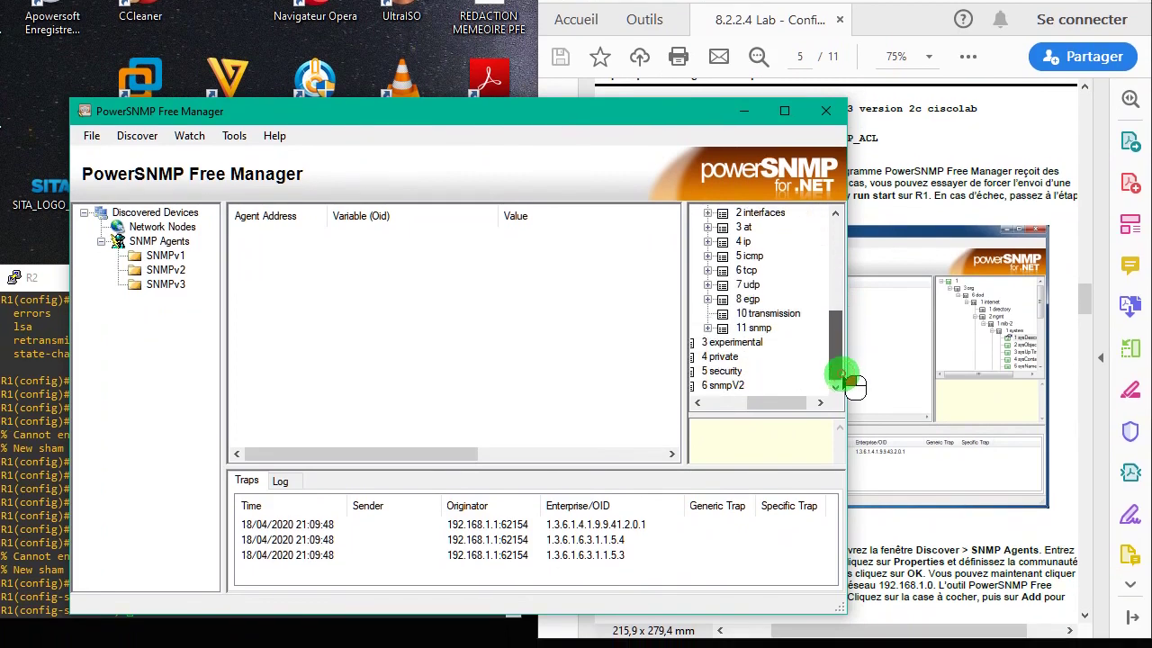
pyautogui.click(740, 311)
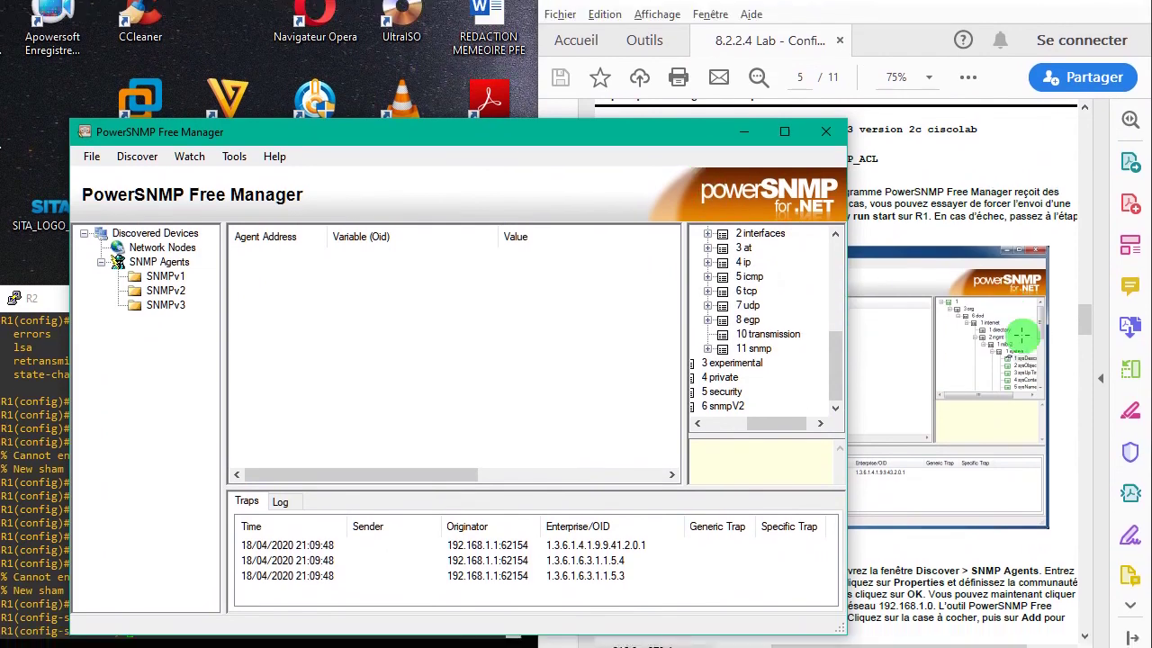
pyautogui.click(1080, 342)
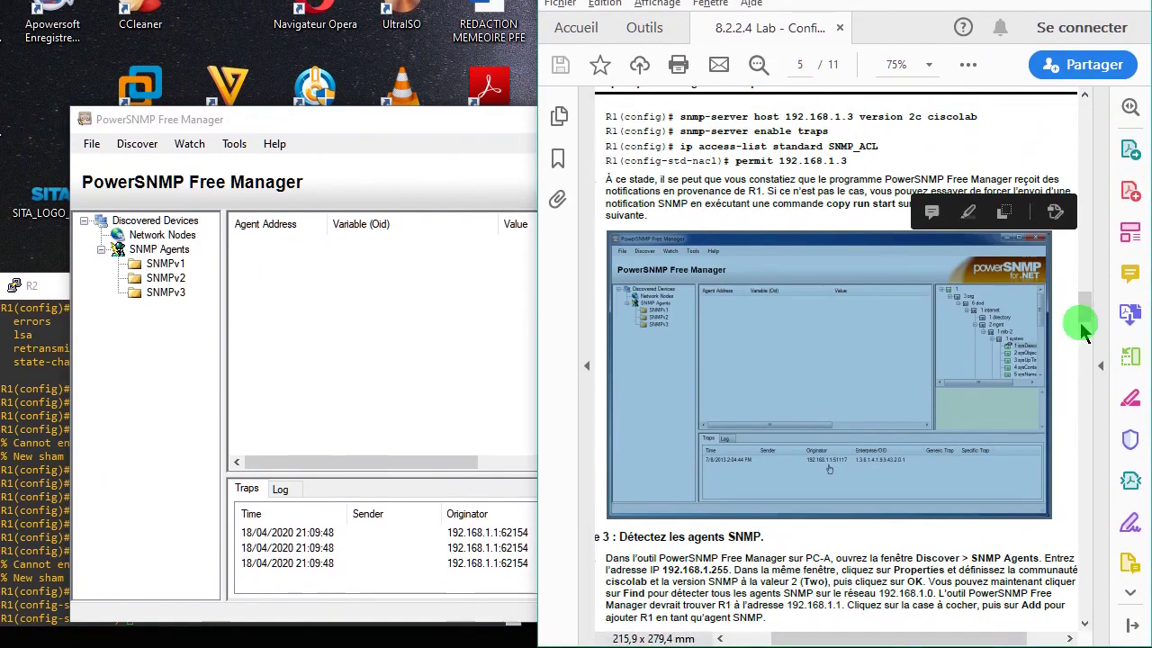
pyautogui.click(1104, 18)
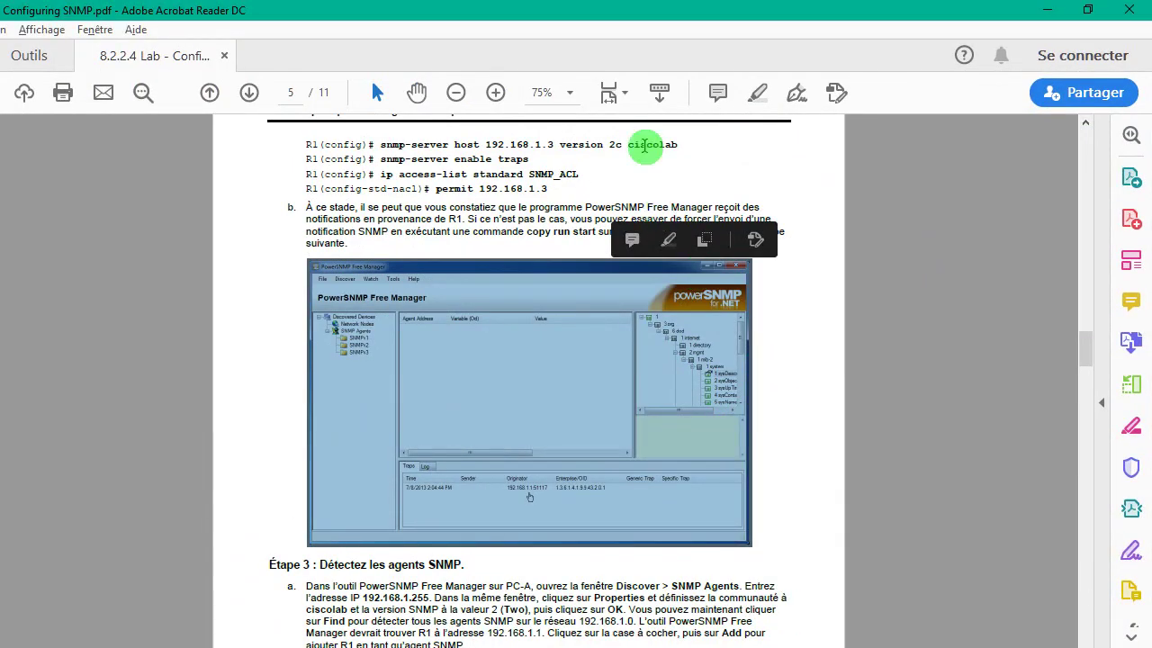
# - Zoom the lab guide to 150%, scroll to Étape 3, and snap Acrobat to the right half
pyautogui.click(495, 92)
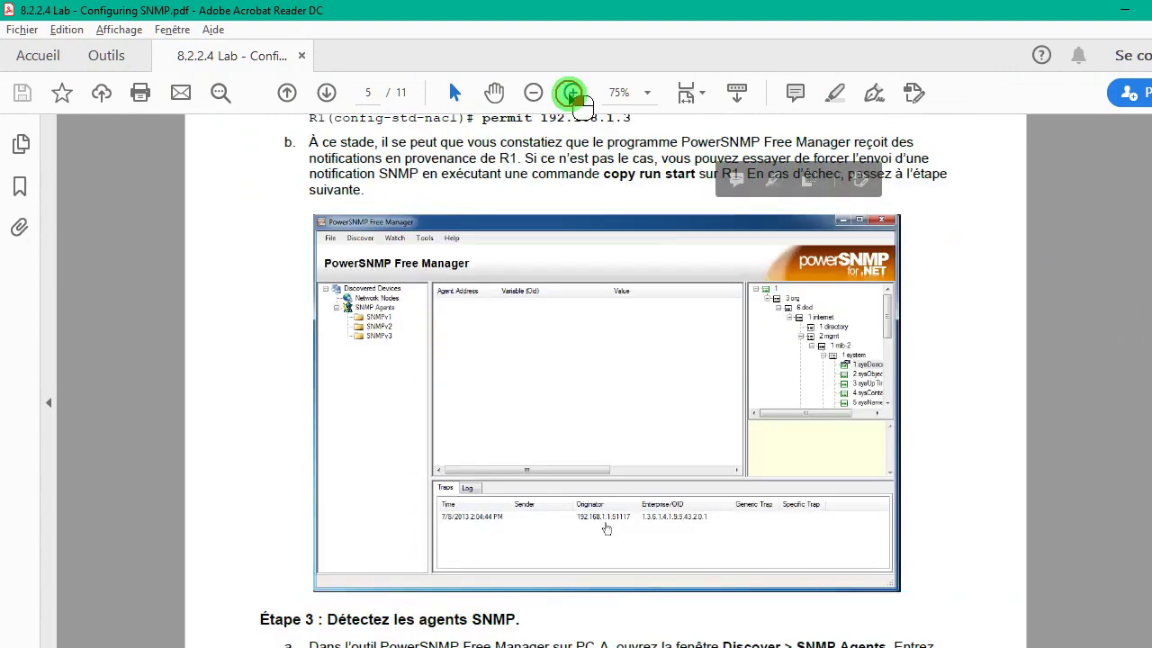
pyautogui.click(495, 92)
pyautogui.click(570, 93)
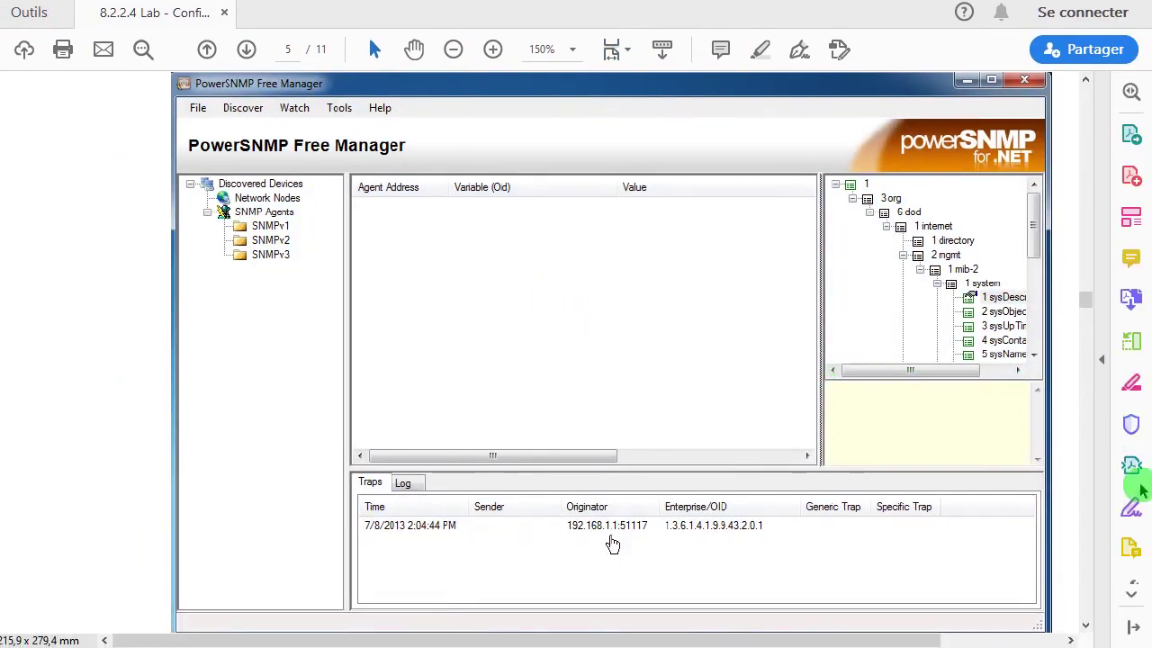
pyautogui.click(1086, 625)
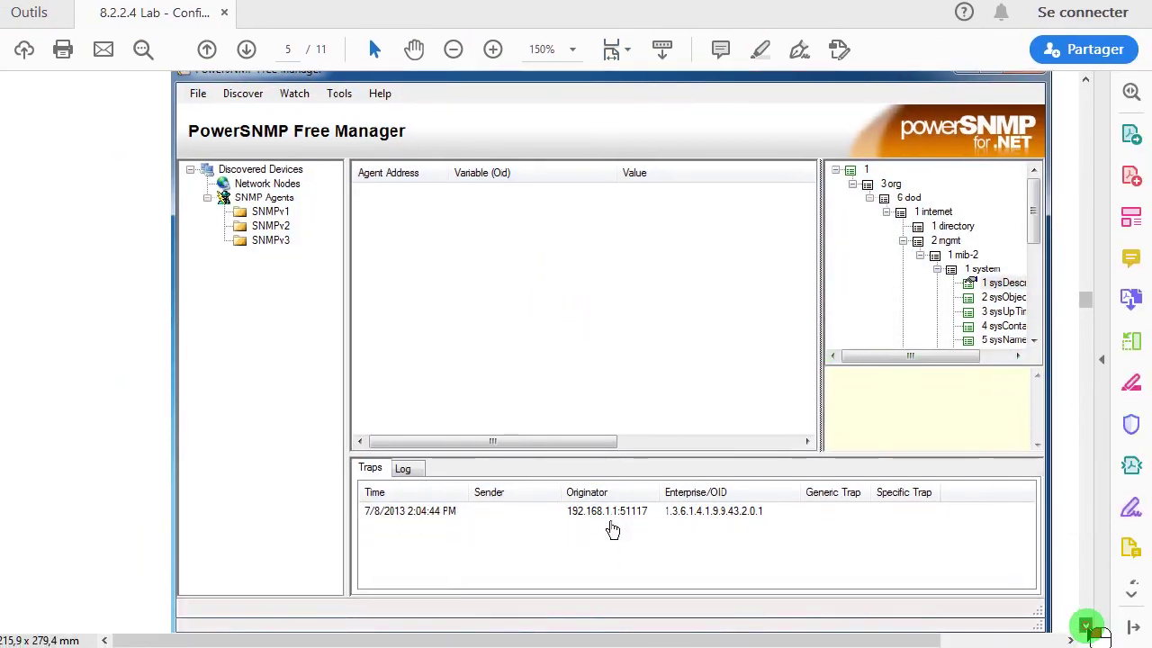
pyautogui.click(1086, 626)
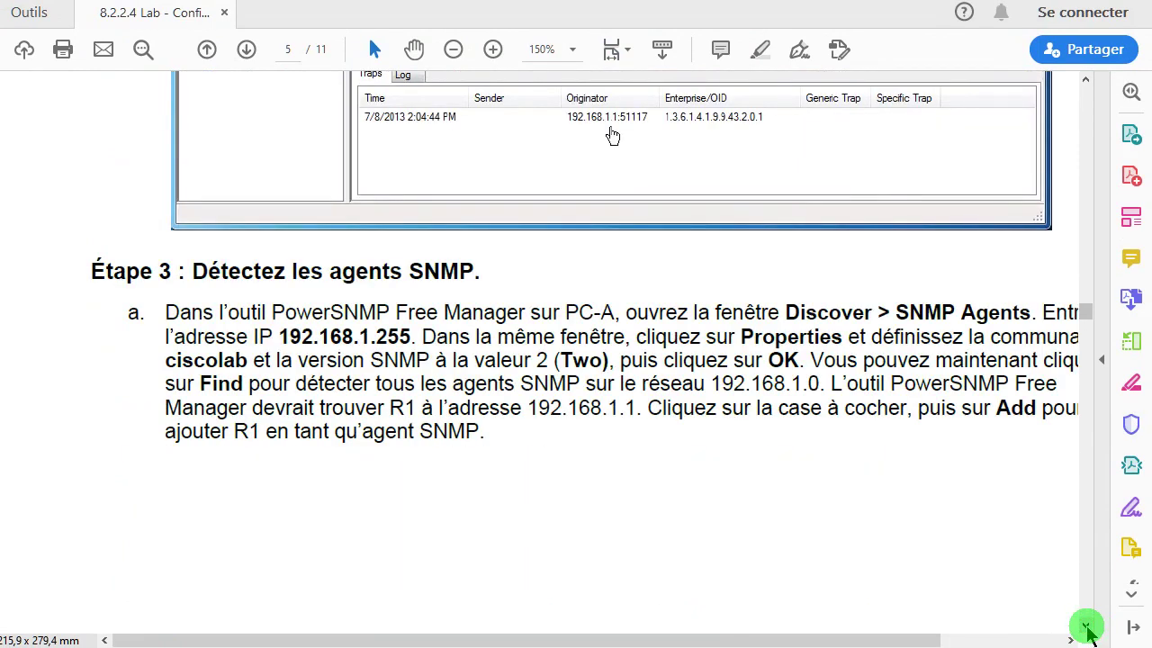
pyautogui.moveTo(533, 641); pyautogui.dragTo(621, 641)
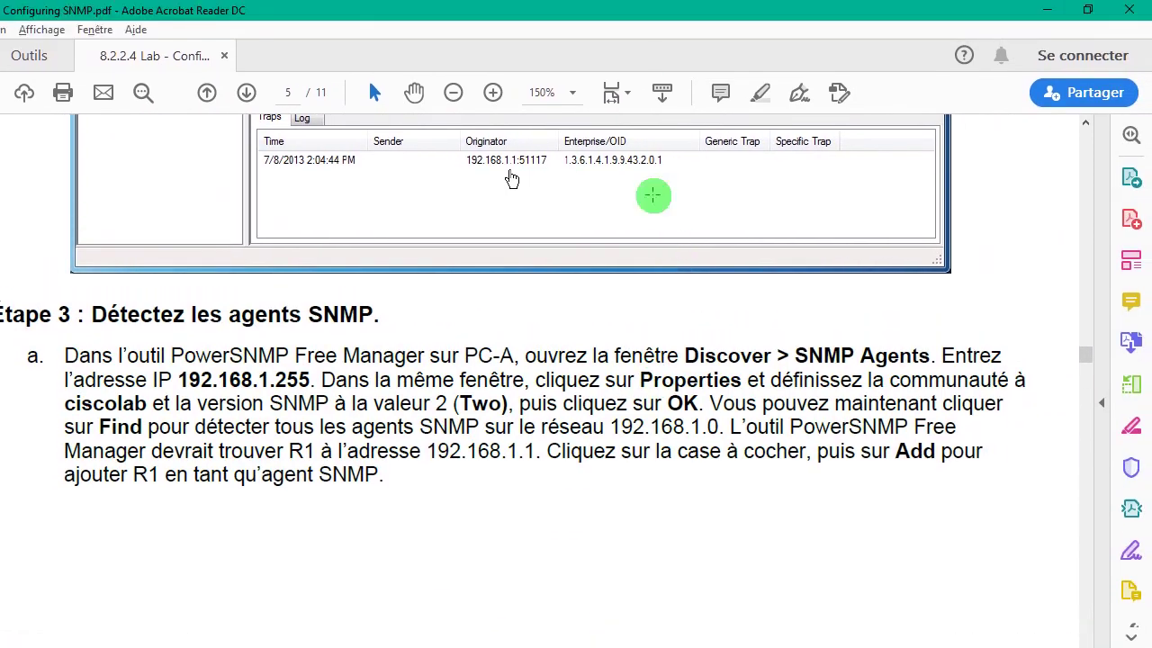
pyautogui.moveTo(679, 12); pyautogui.dragTo(1143, 18)
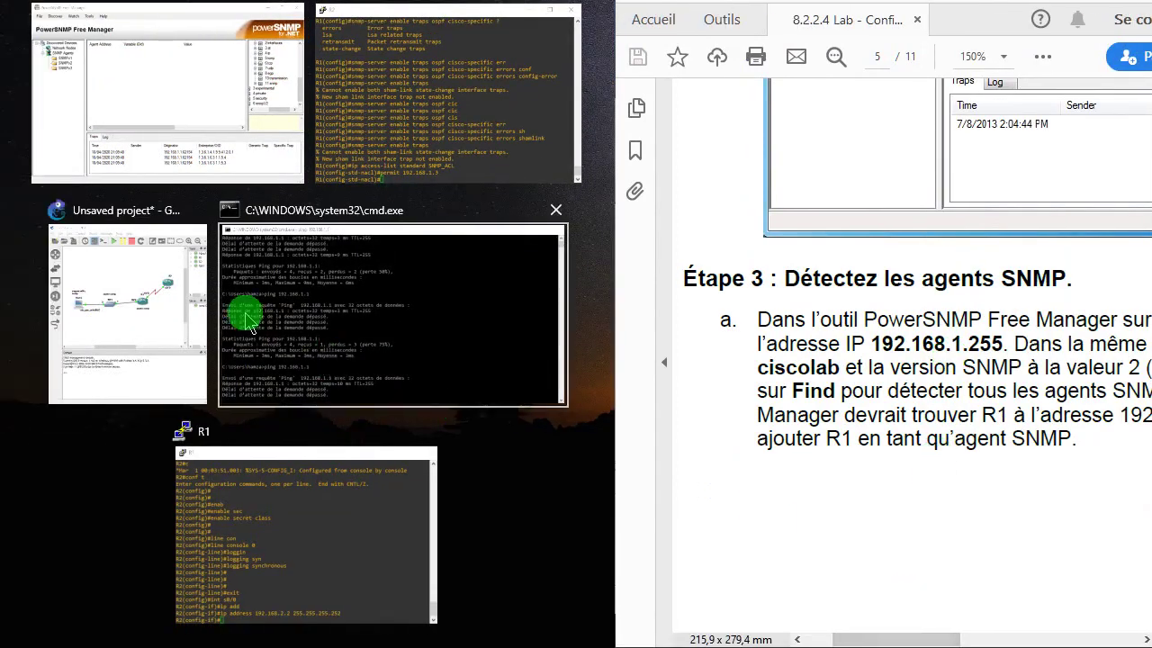
# - Snap PowerSNMP to the left half beside the PDF, widen its device tree and select SNMPv2
pyautogui.click(192, 133)
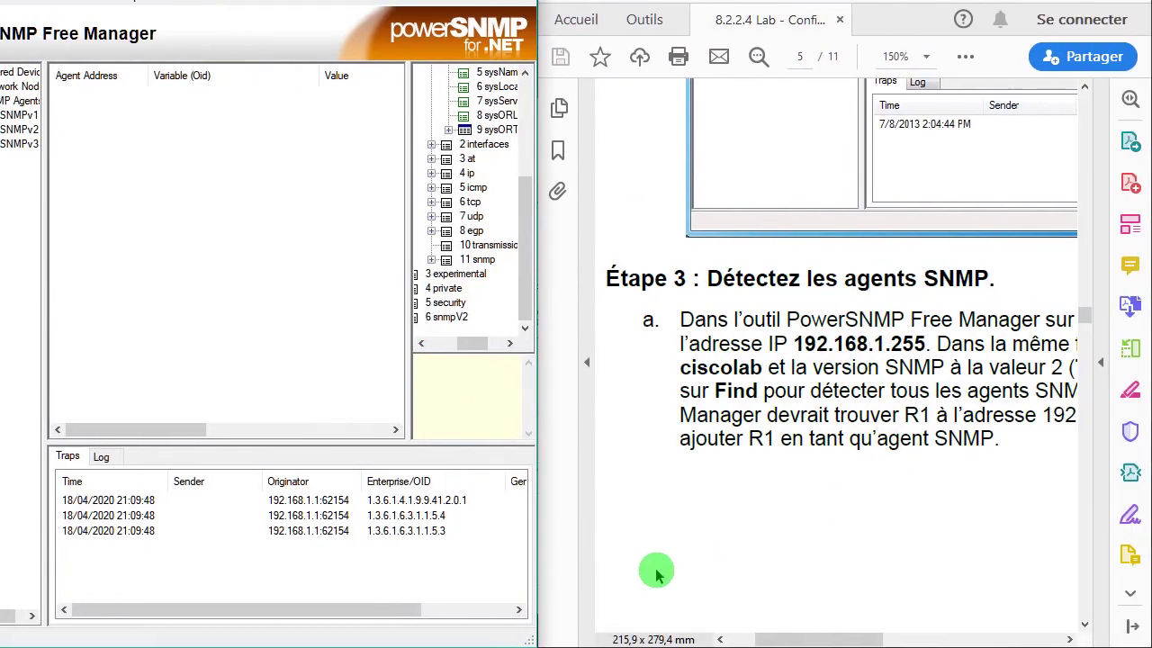
pyautogui.moveTo(831, 635); pyautogui.dragTo(963, 639)
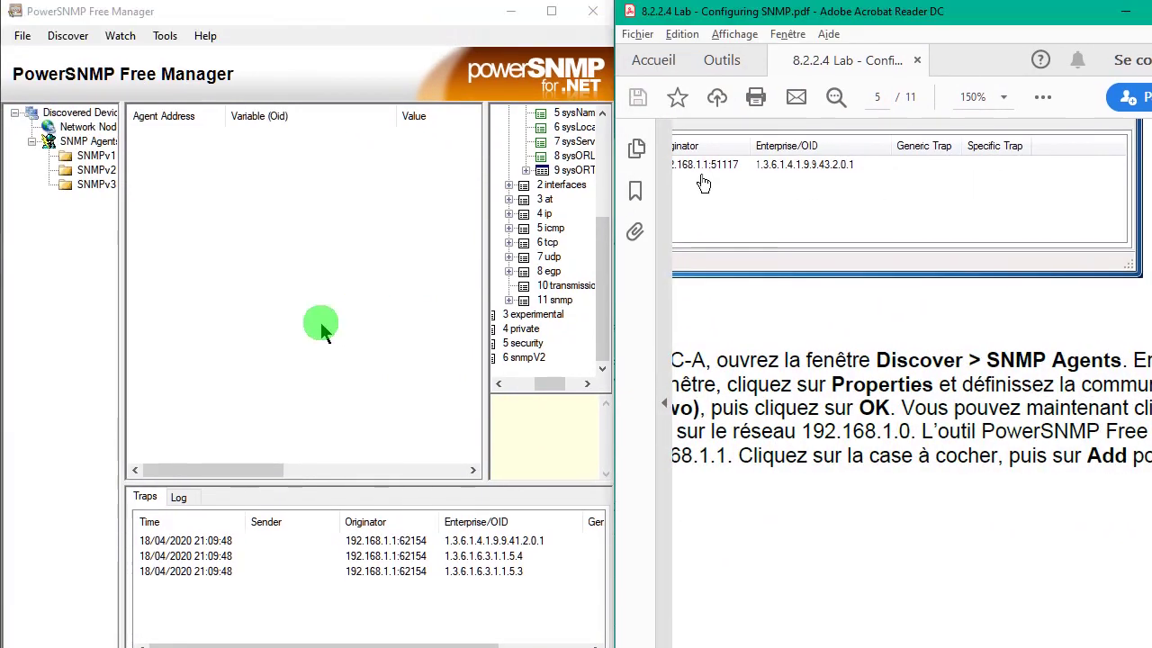
pyautogui.moveTo(126, 153); pyautogui.dragTo(161, 150)
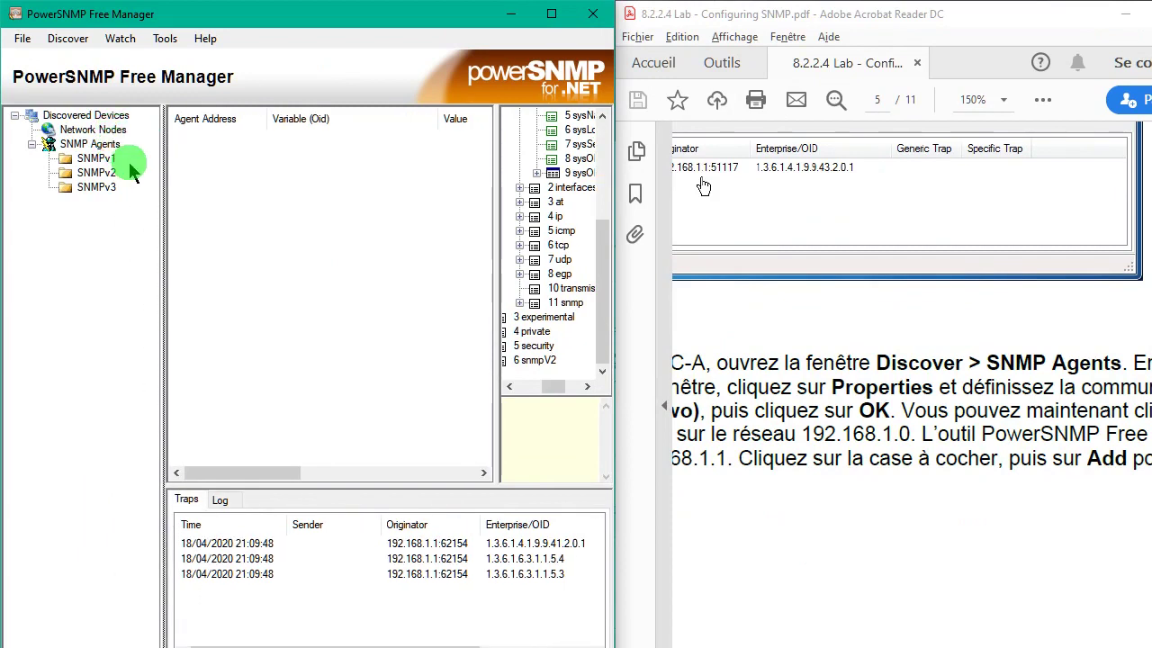
pyautogui.click(35, 115)
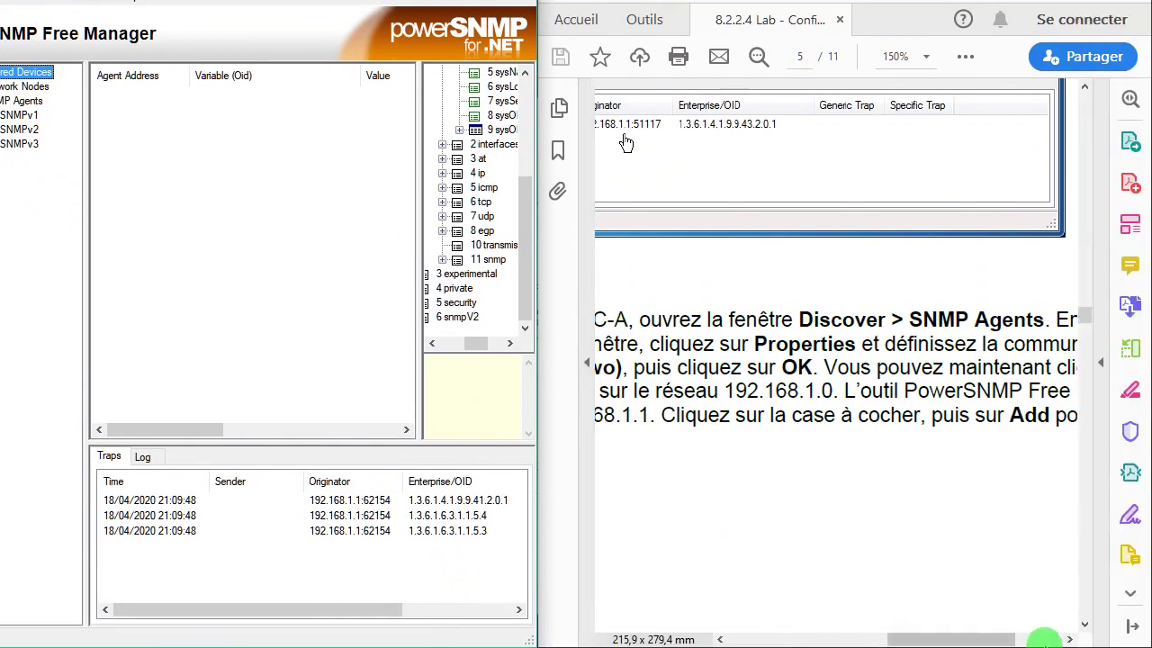
pyautogui.click(1069, 639)
pyautogui.moveTo(1012, 639); pyautogui.dragTo(851, 639)
pyautogui.click(20, 130)
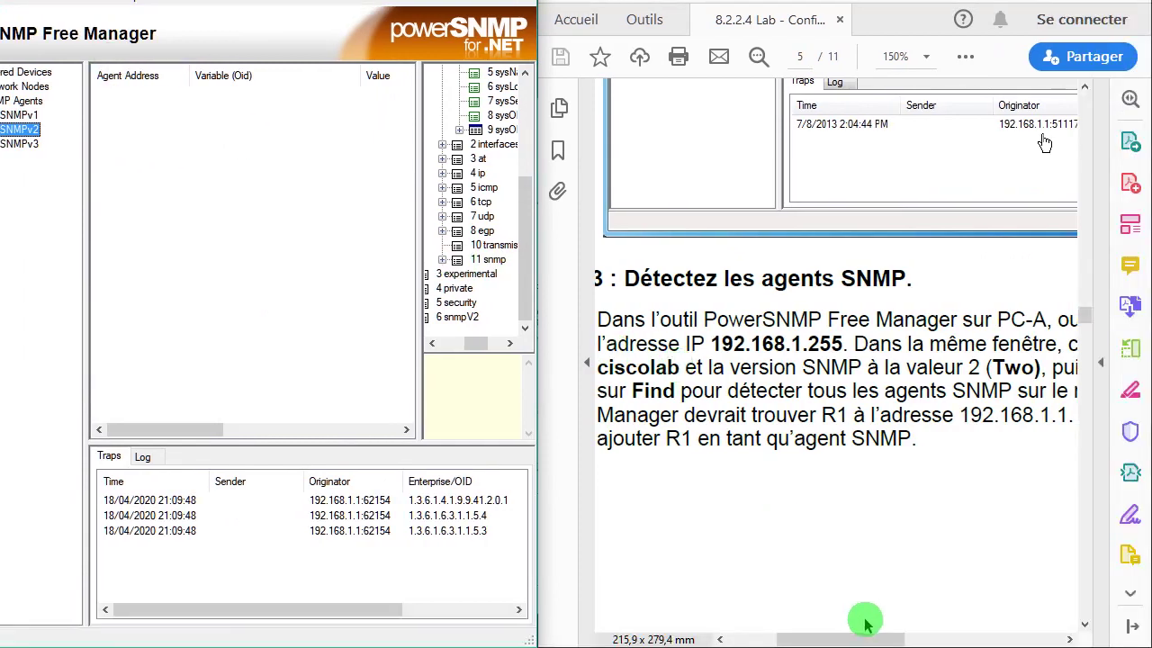
pyautogui.moveTo(868, 639); pyautogui.dragTo(947, 642)
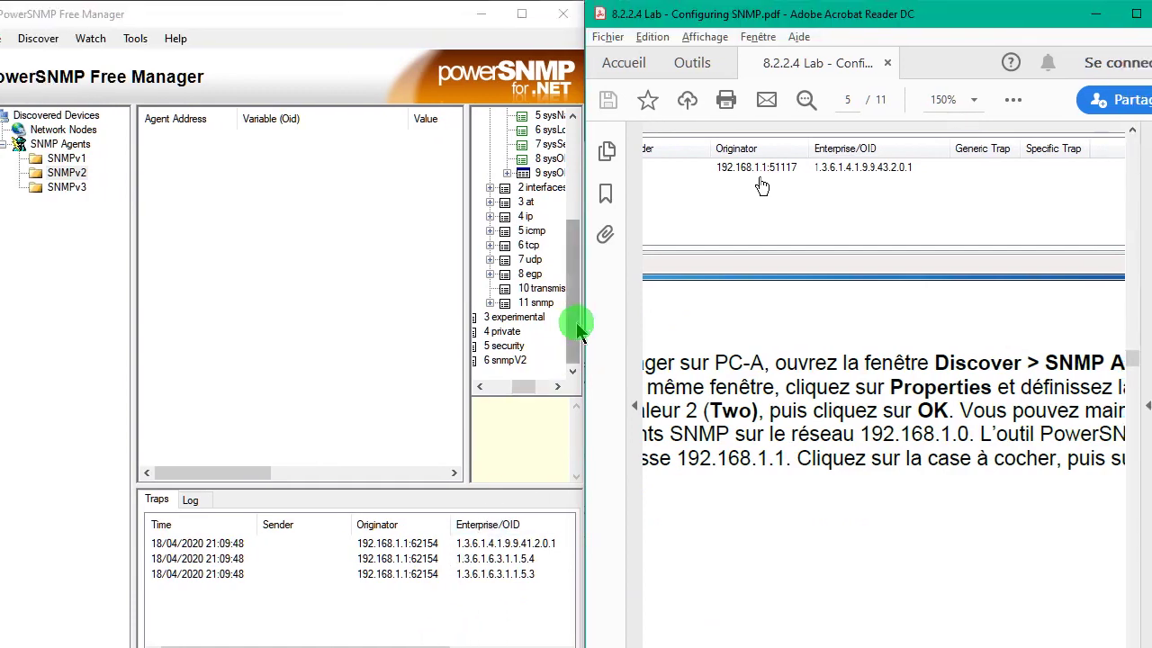
pyautogui.moveTo(605, 284); pyautogui.dragTo(608, 189)
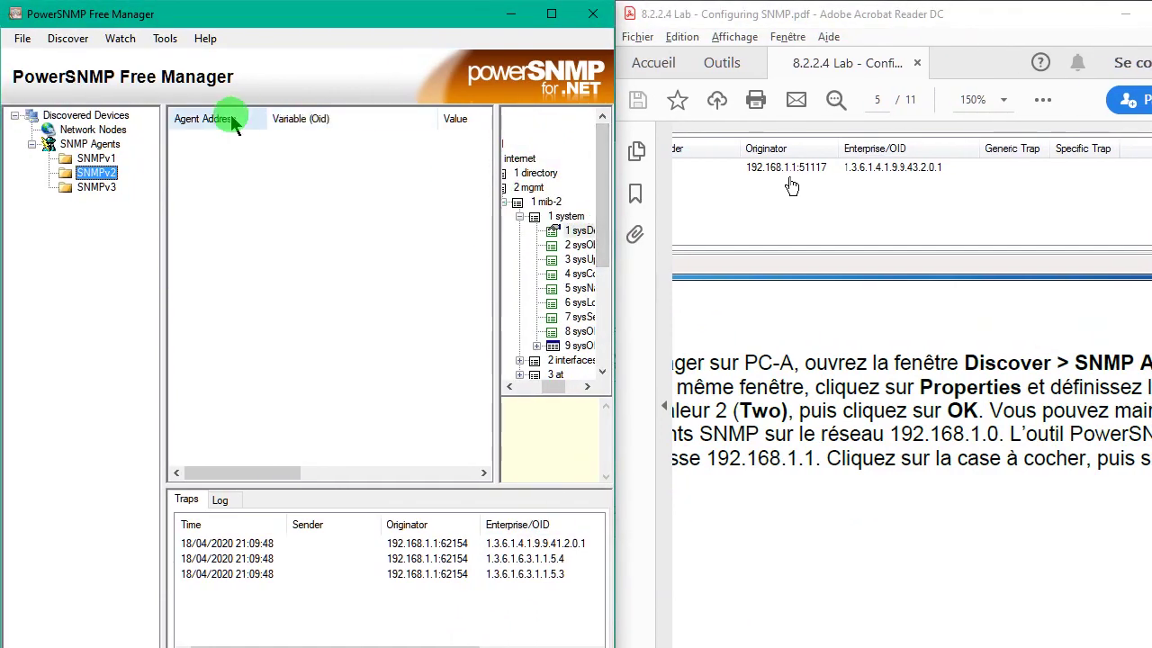
pyautogui.click(56, 39)
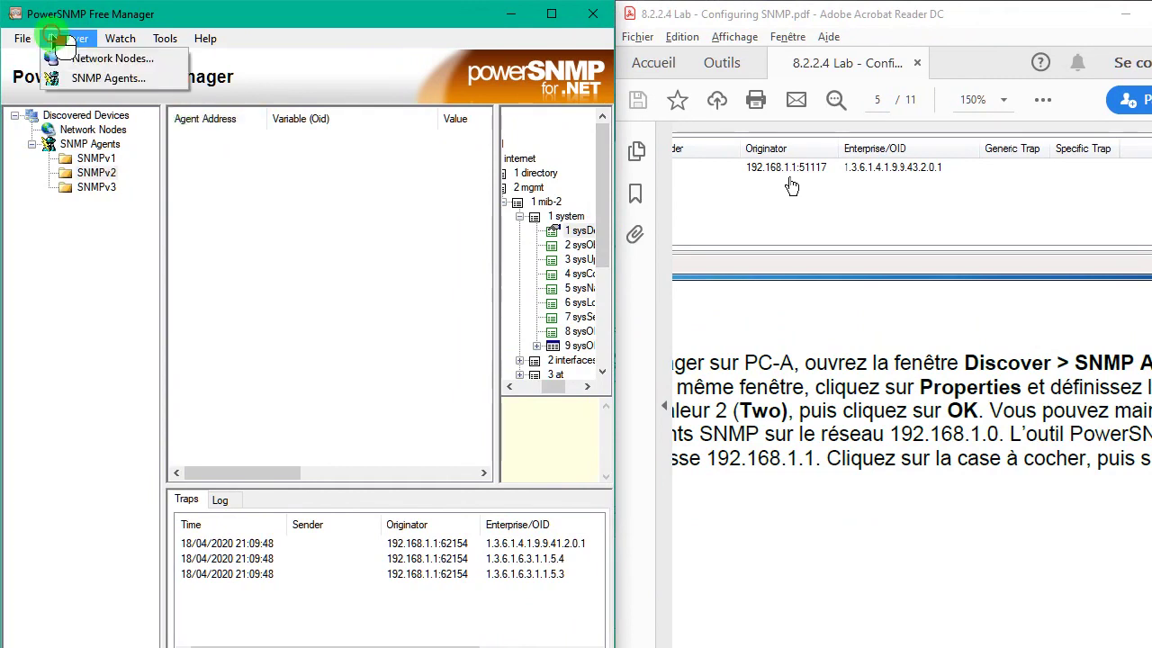
# - Open Discover SNMP Agents and replace the 255.255.255.255 address with 192.168.1.255
pyautogui.click(95, 81)
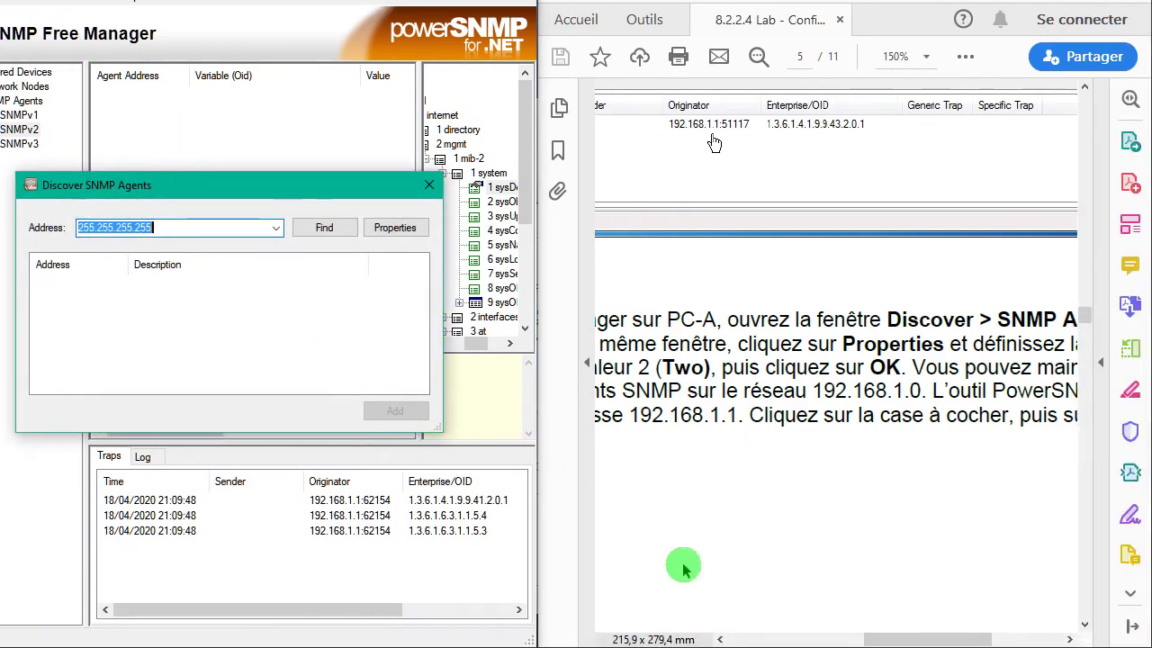
pyautogui.moveTo(887, 637); pyautogui.dragTo(776, 637)
pyautogui.click(184, 270)
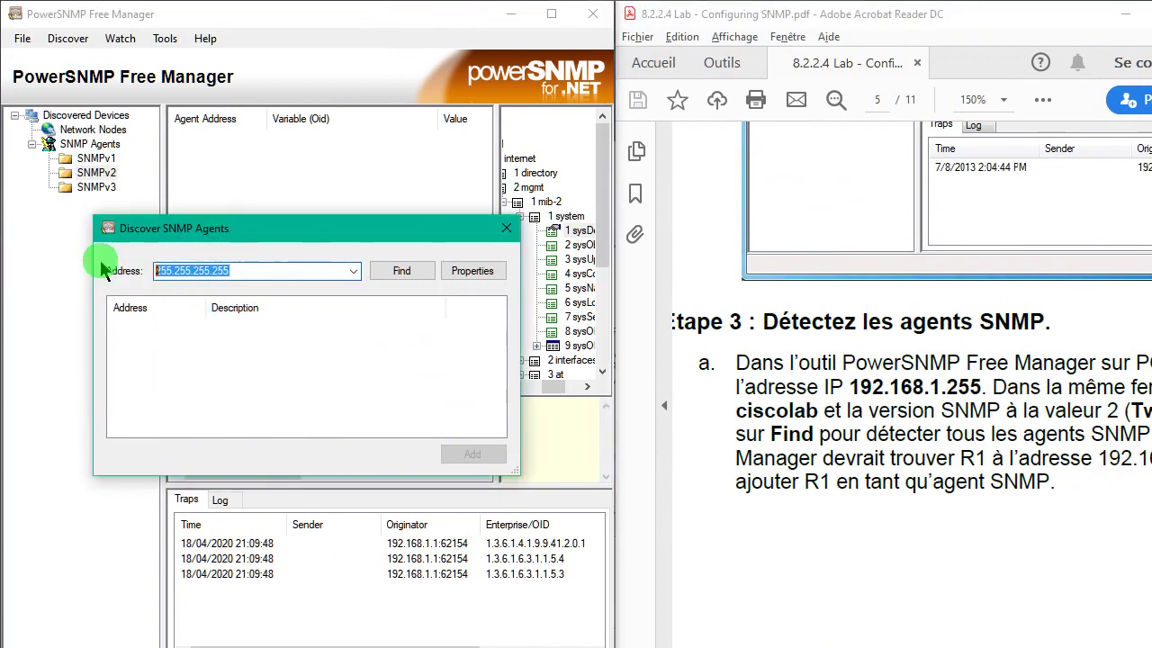
pyautogui.press('BackSpace')
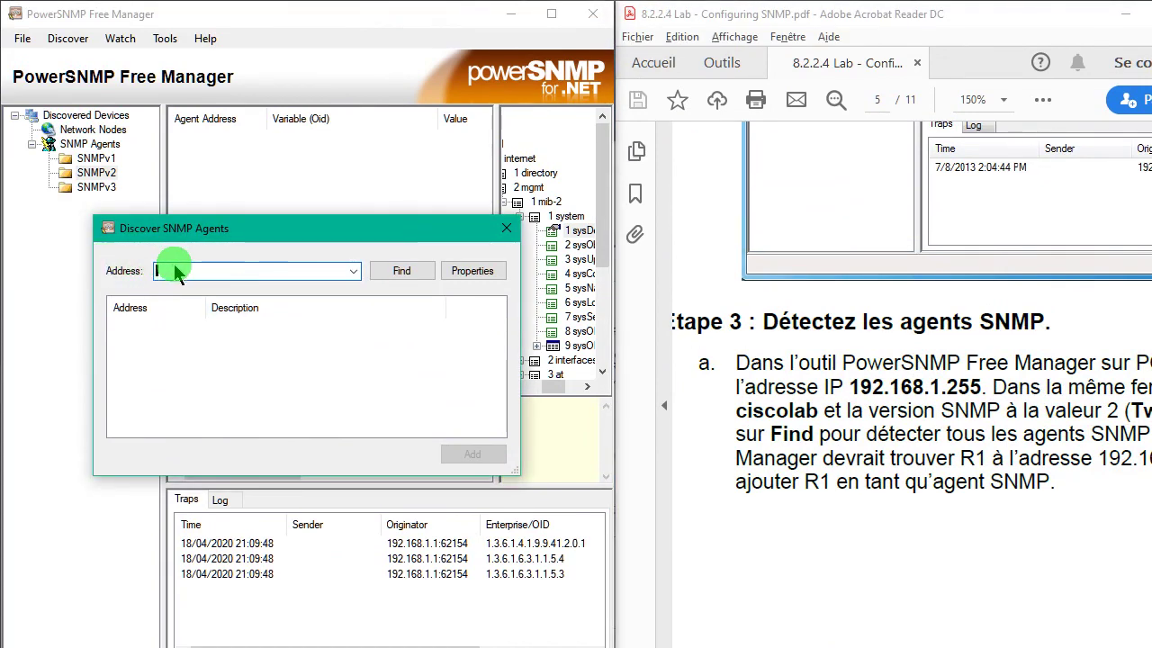
pyautogui.write('192.168.1.255')
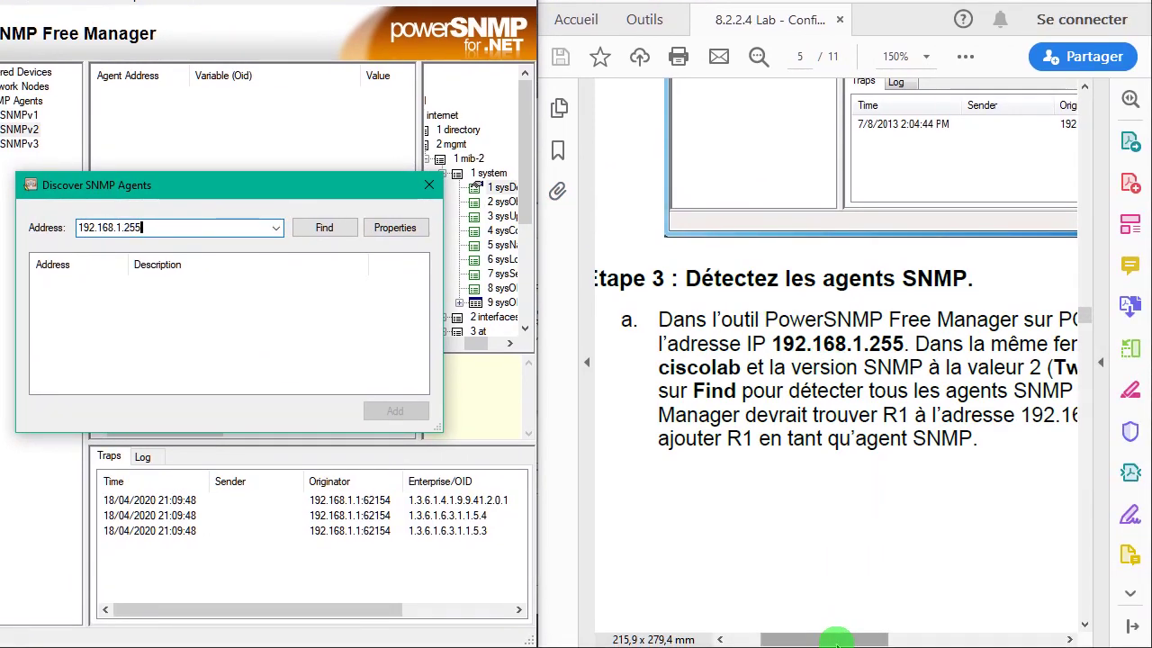
pyautogui.moveTo(838, 641); pyautogui.dragTo(950, 641)
pyautogui.click(468, 275)
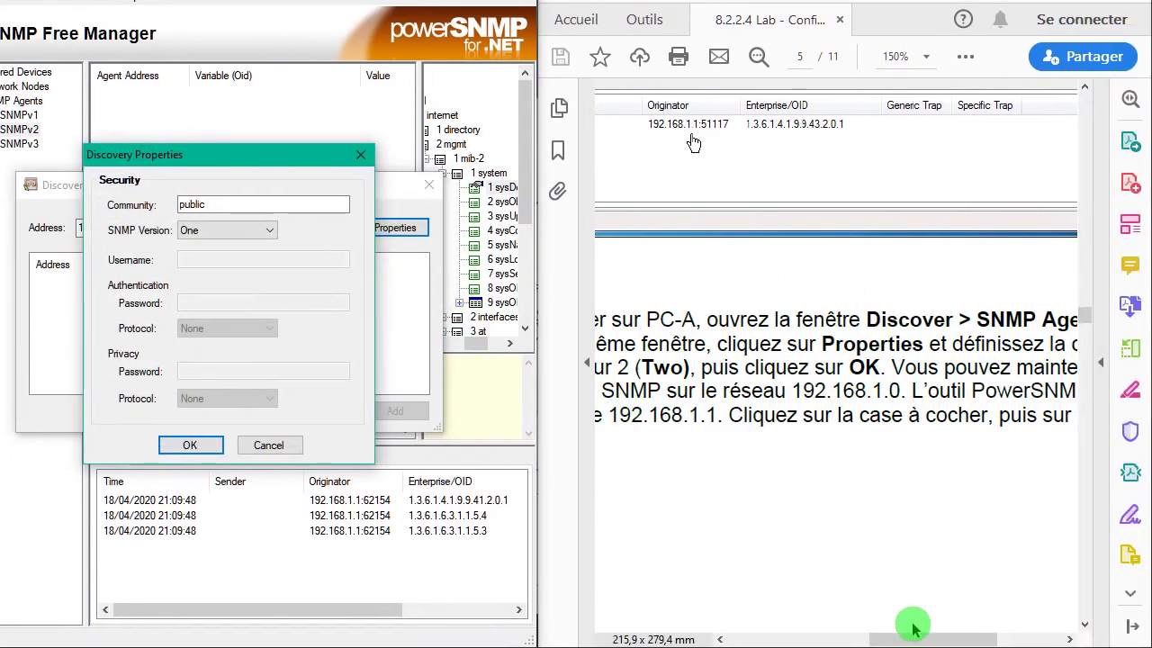
pyautogui.moveTo(914, 641); pyautogui.dragTo(800, 641)
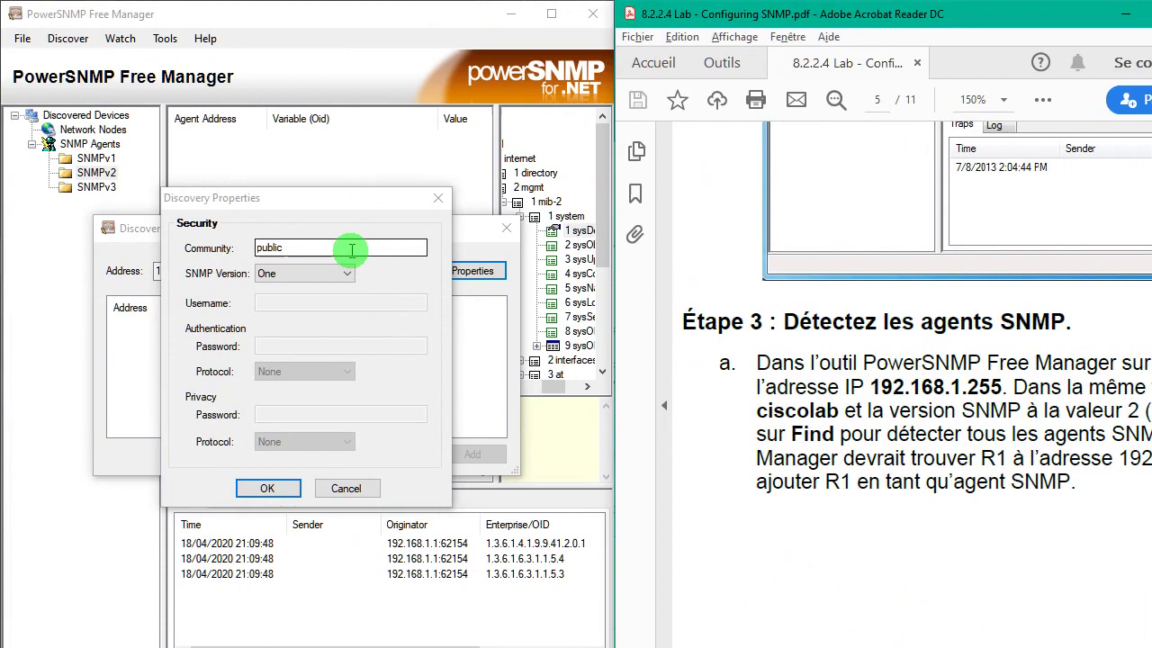
pyautogui.click(351, 250)
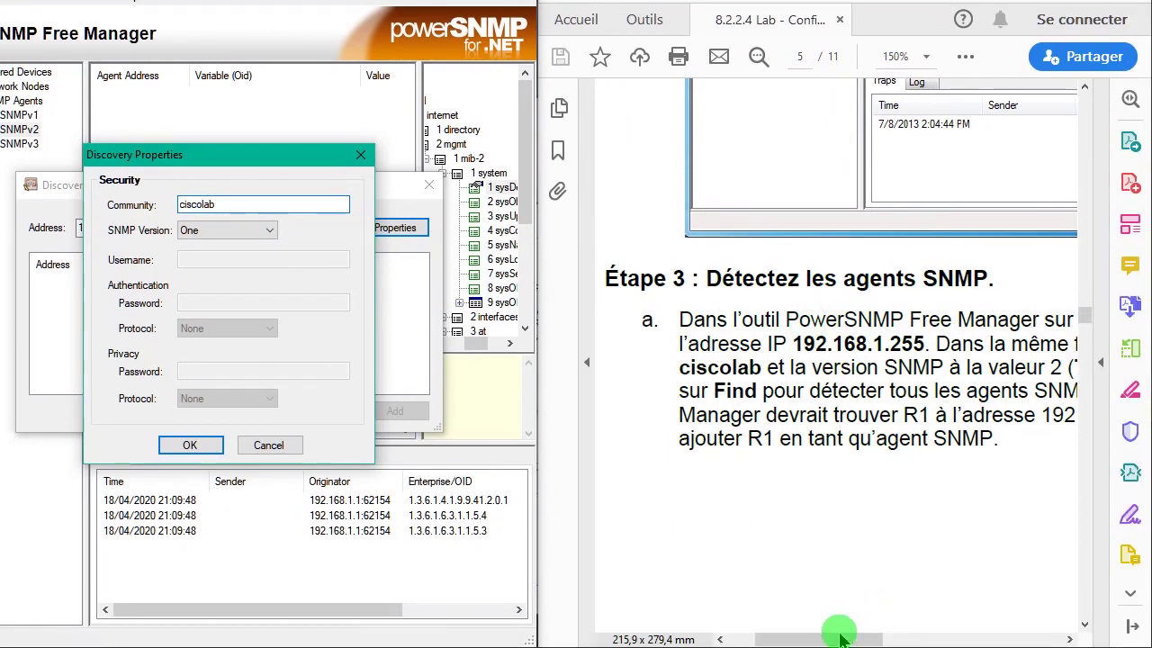
pyautogui.moveTo(828, 639); pyautogui.dragTo(850, 639)
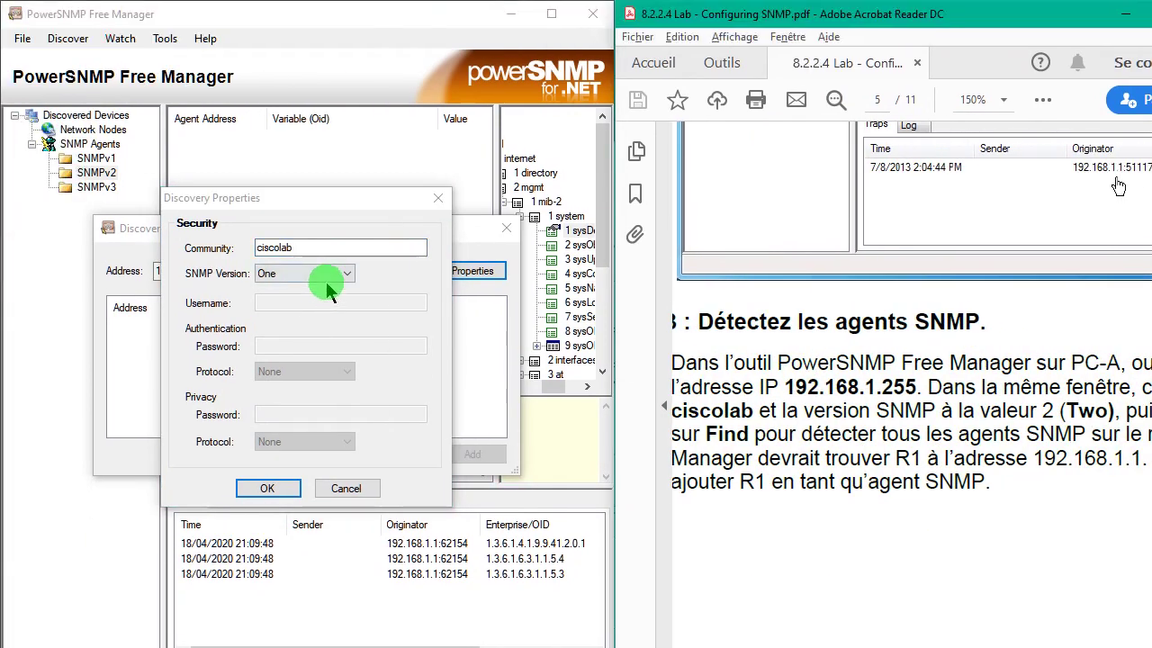
pyautogui.click(328, 285)
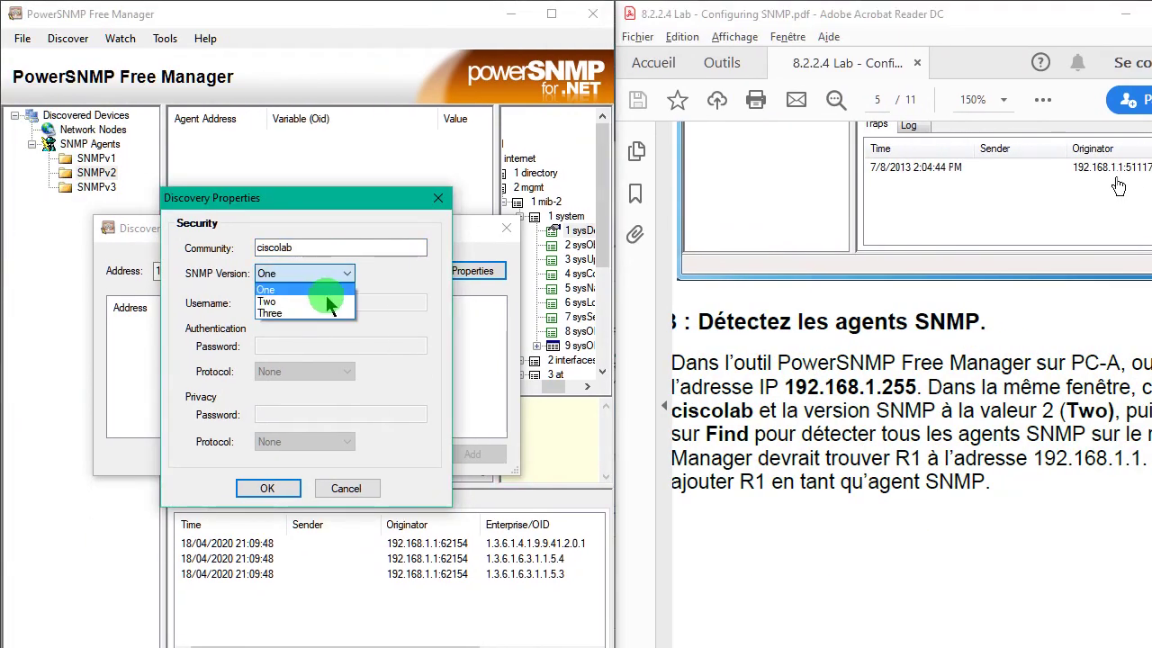
pyautogui.click(327, 302)
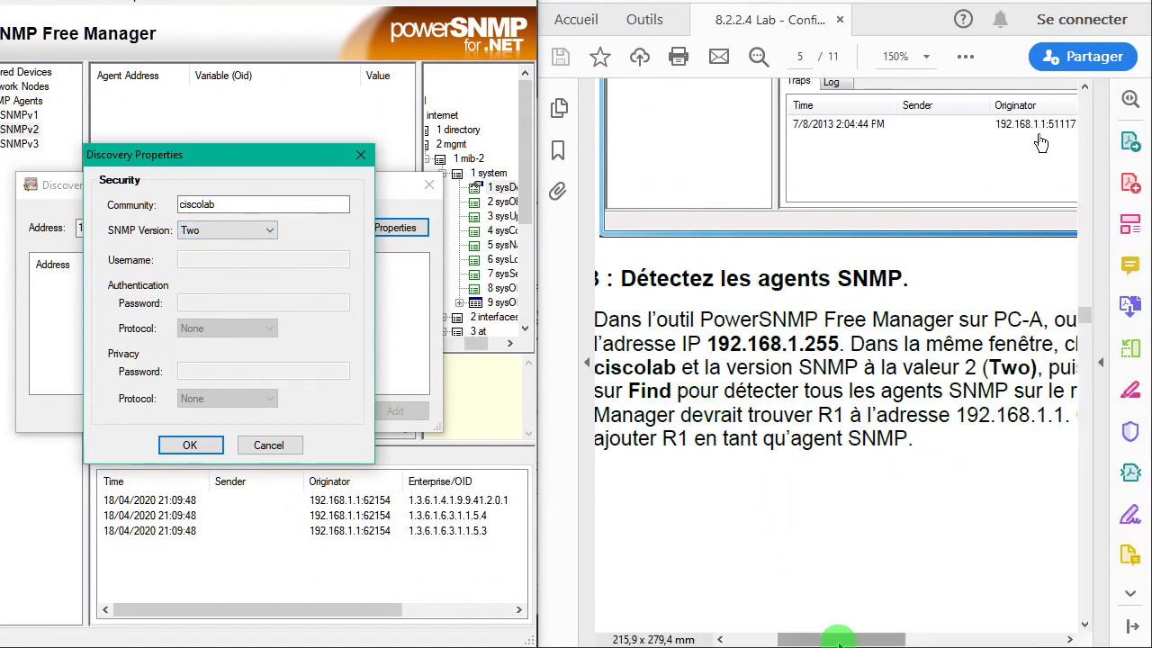
pyautogui.moveTo(837, 639); pyautogui.dragTo(908, 639)
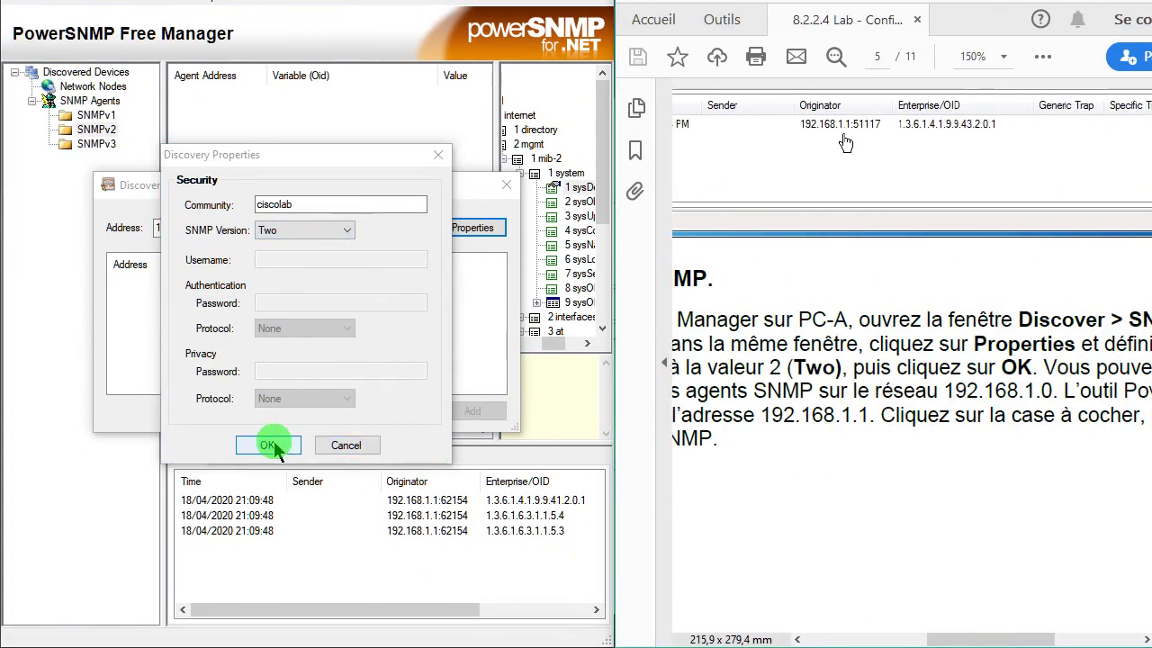
pyautogui.click(270, 446)
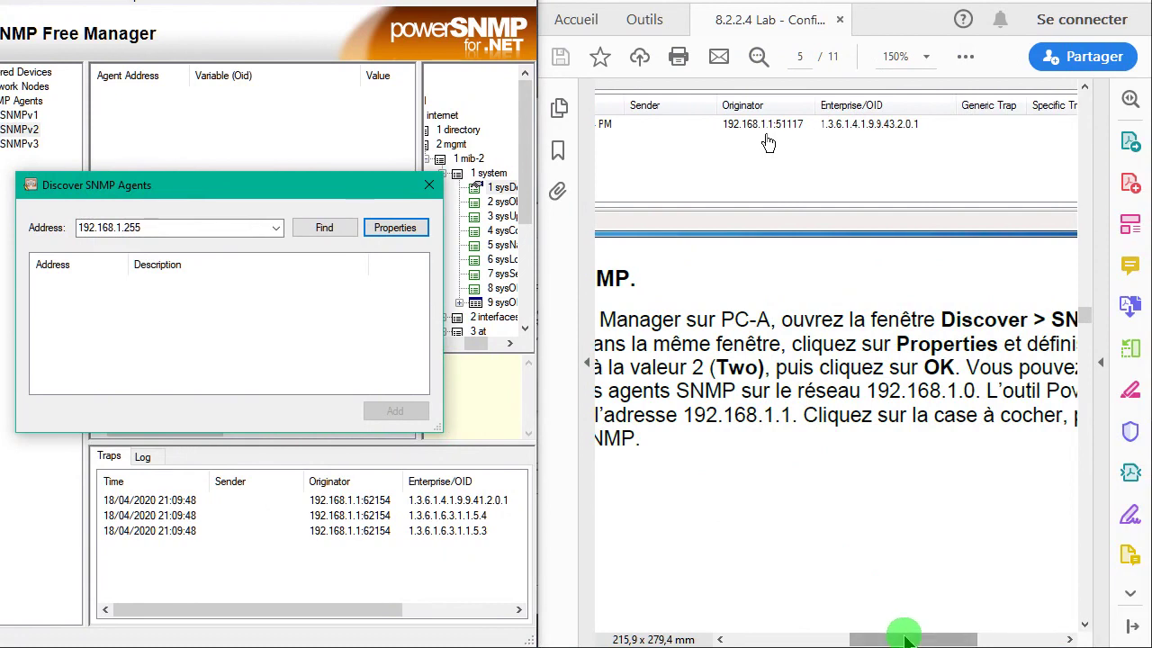
# - Search 192.168.1.255 for agents and add the found Cisco 3700 router under SNMPv2
pyautogui.moveTo(905, 637); pyautogui.dragTo(826, 640)
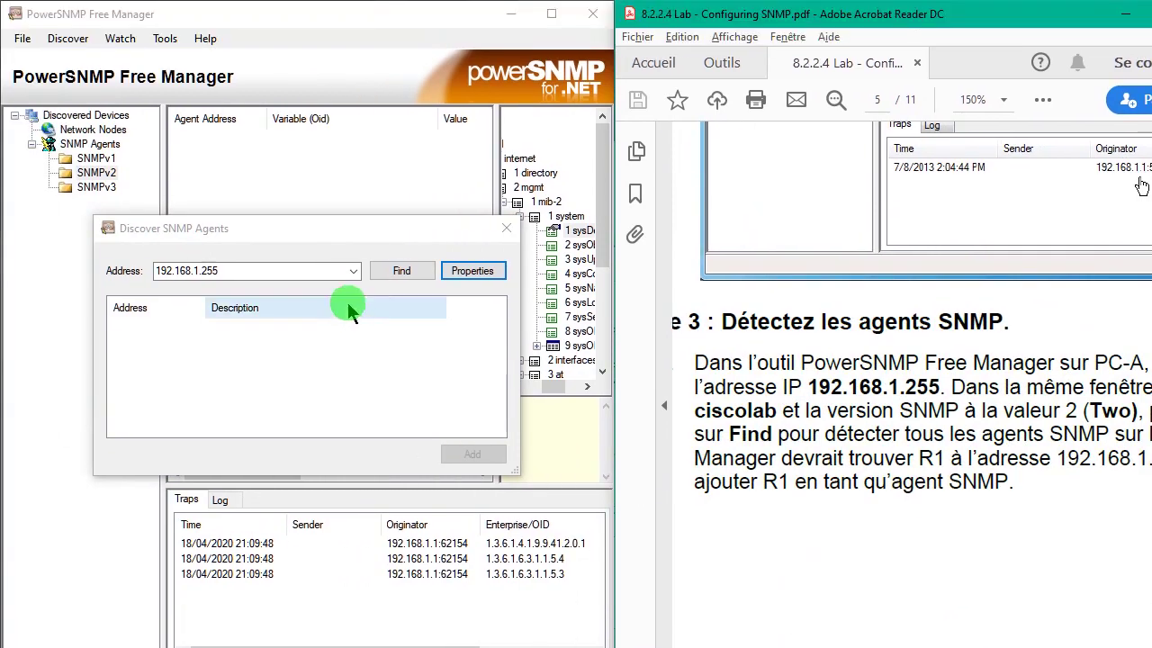
pyautogui.click(312, 227)
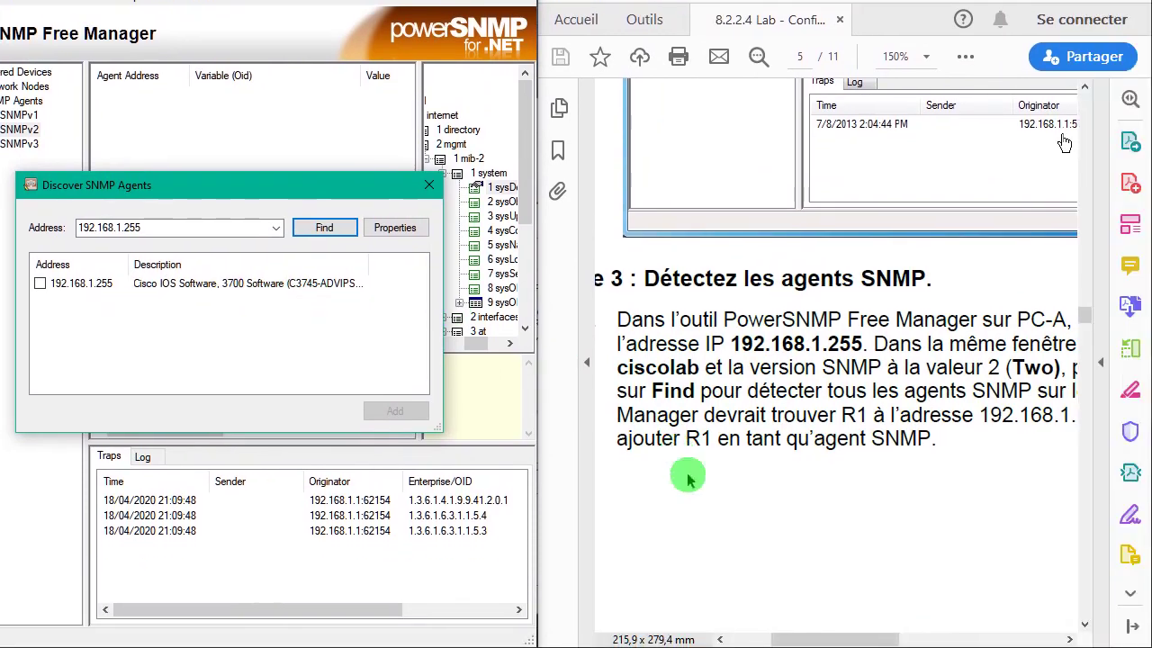
pyautogui.moveTo(837, 635)
pyautogui.mouseDown()
pyautogui.moveTo(985, 640)
pyautogui.moveTo(804, 639)
pyautogui.moveTo(859, 637)
pyautogui.mouseUp()
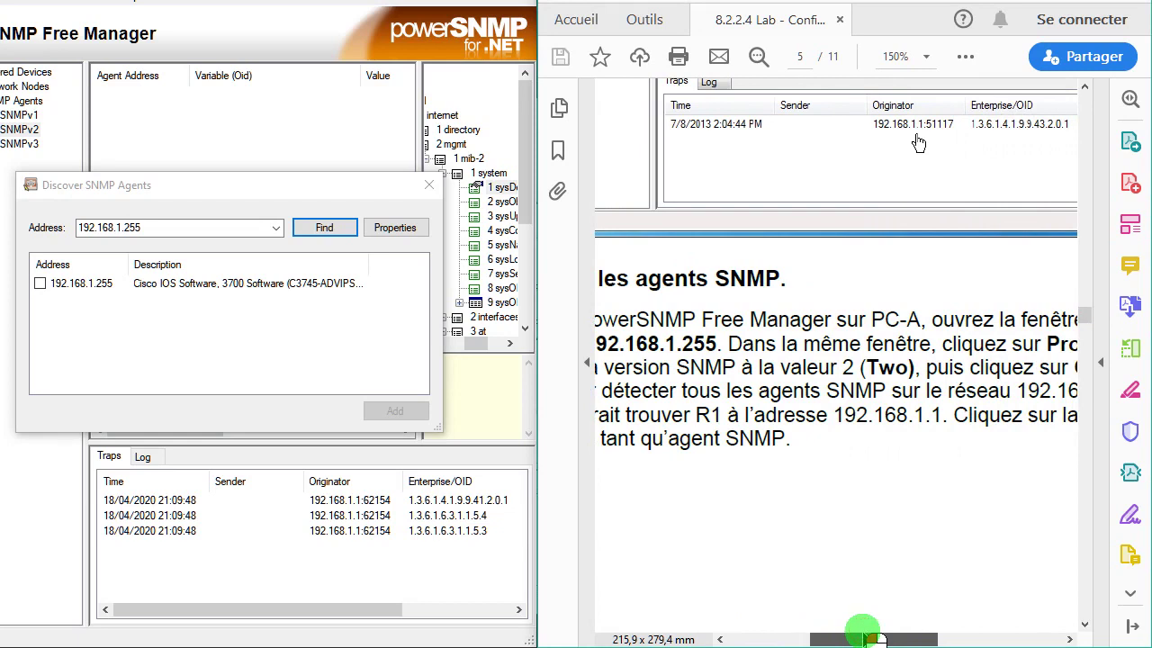
pyautogui.moveTo(867, 639); pyautogui.dragTo(813, 639)
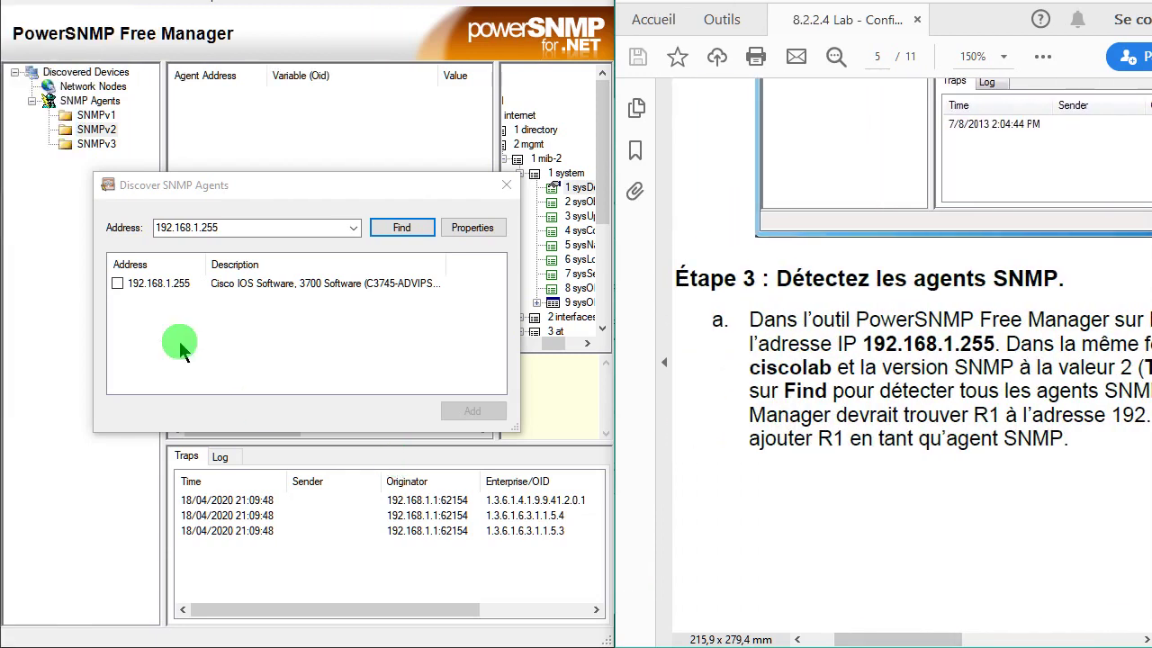
pyautogui.click(40, 284)
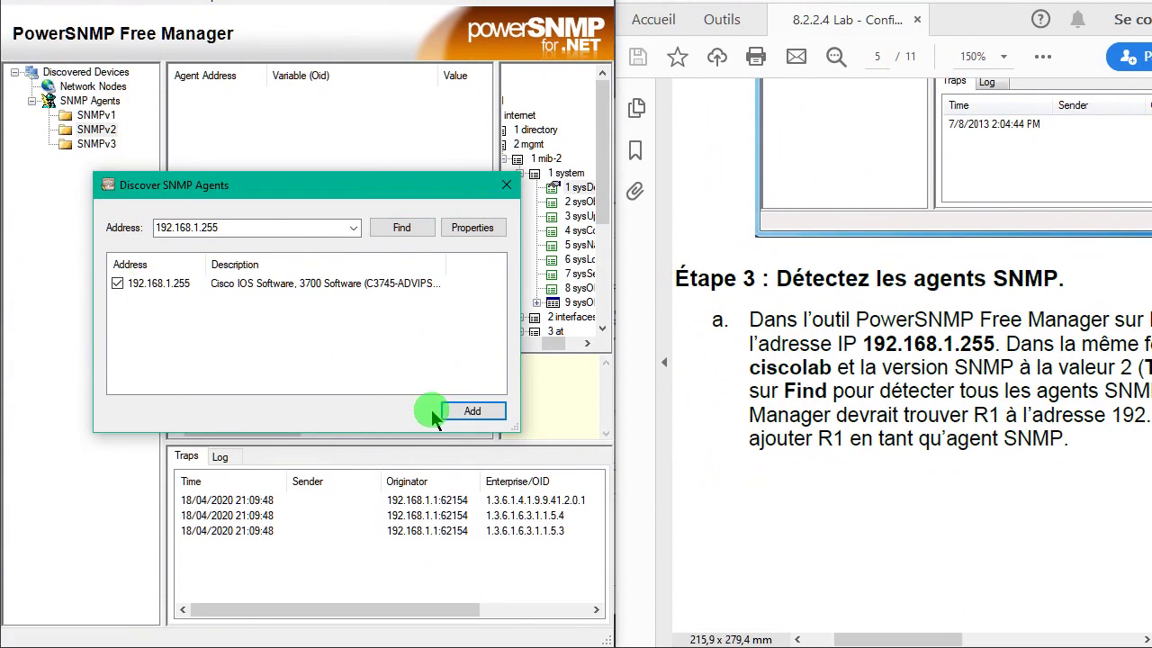
pyautogui.click(466, 454)
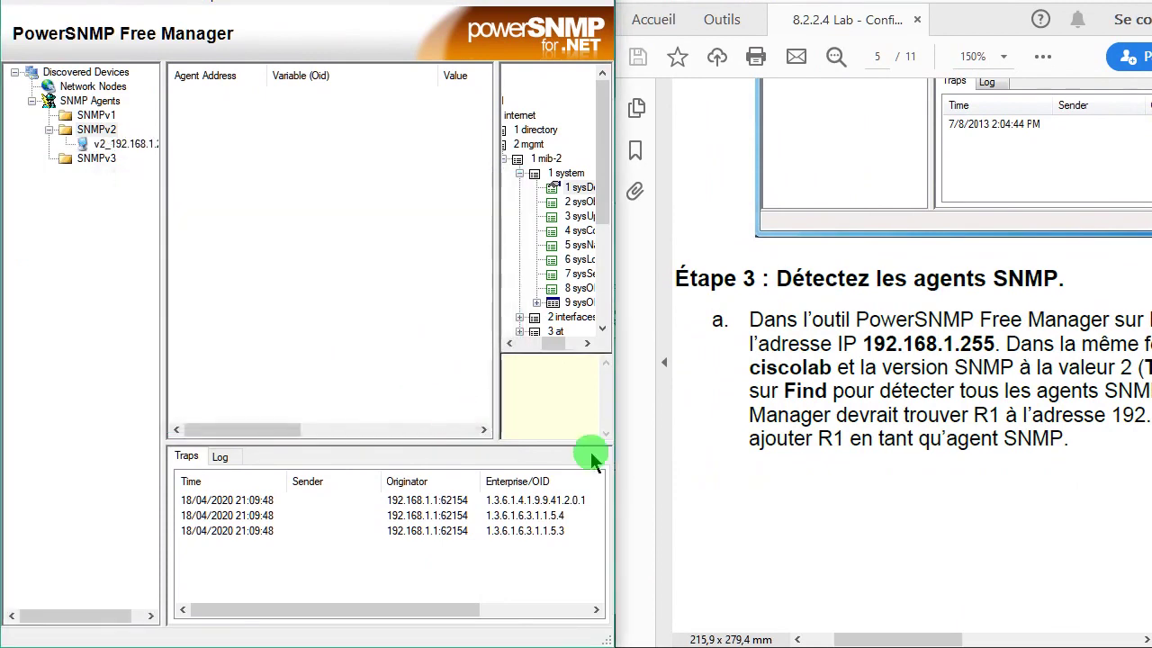
pyautogui.moveTo(1073, 345); pyautogui.dragTo(1083, 358)
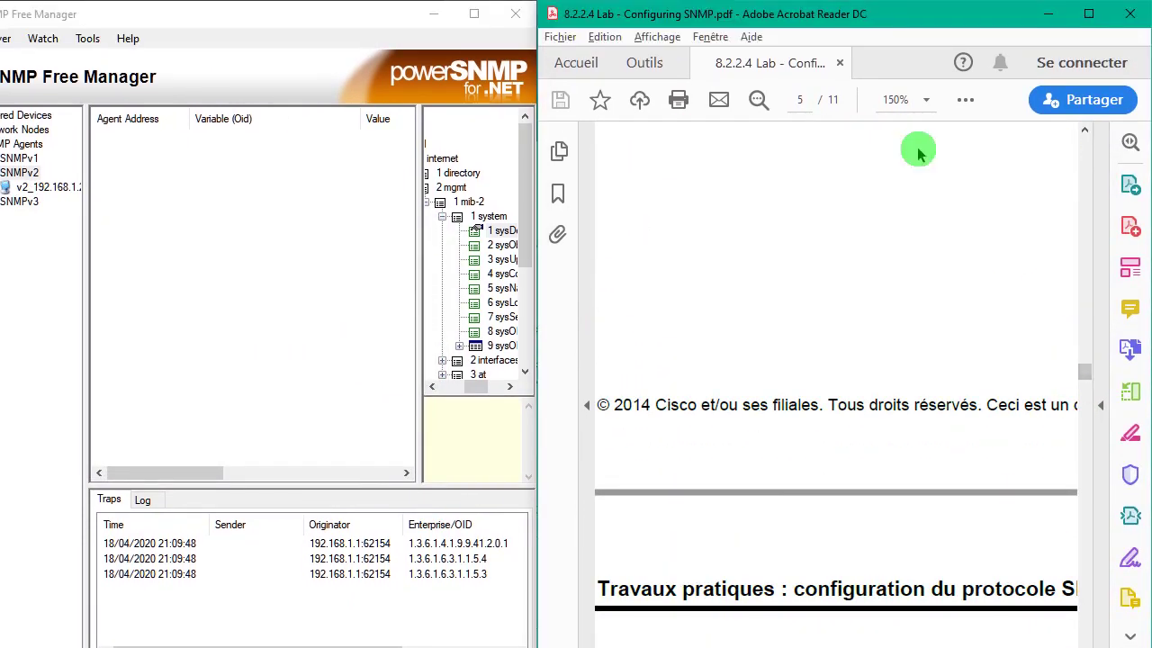
# - Set the PDF zoom to 100% and scroll to page 8's Partie 3, Étapes 1 and 2
pyautogui.click(925, 103)
pyautogui.click(945, 228)
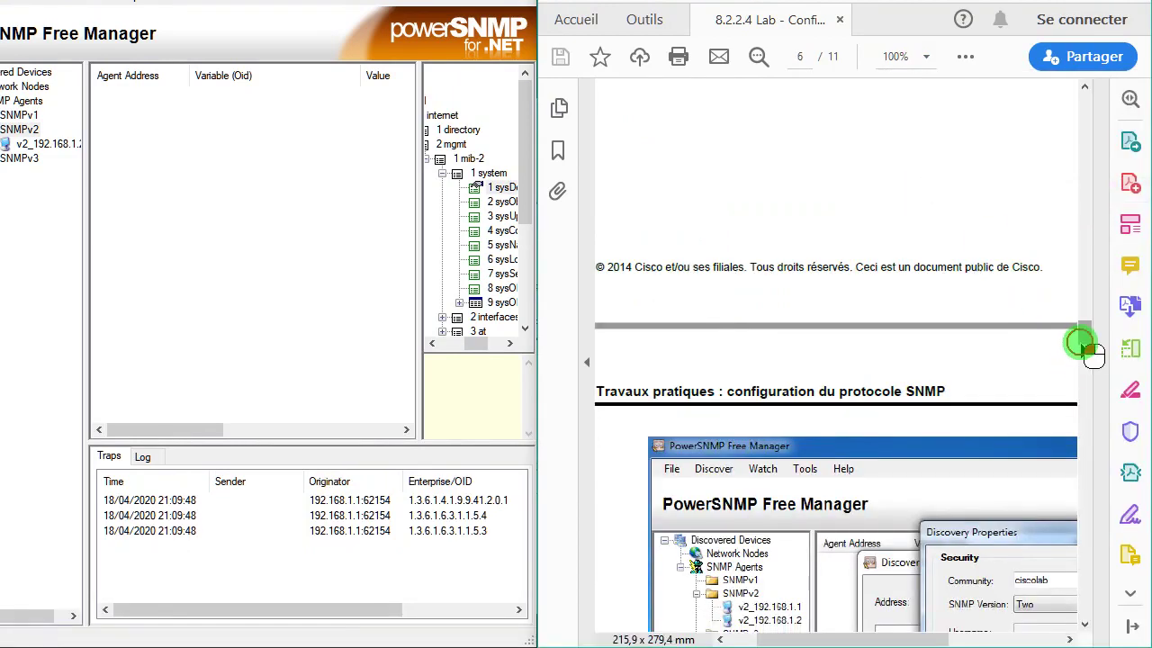
pyautogui.moveTo(1083, 345); pyautogui.dragTo(1085, 362)
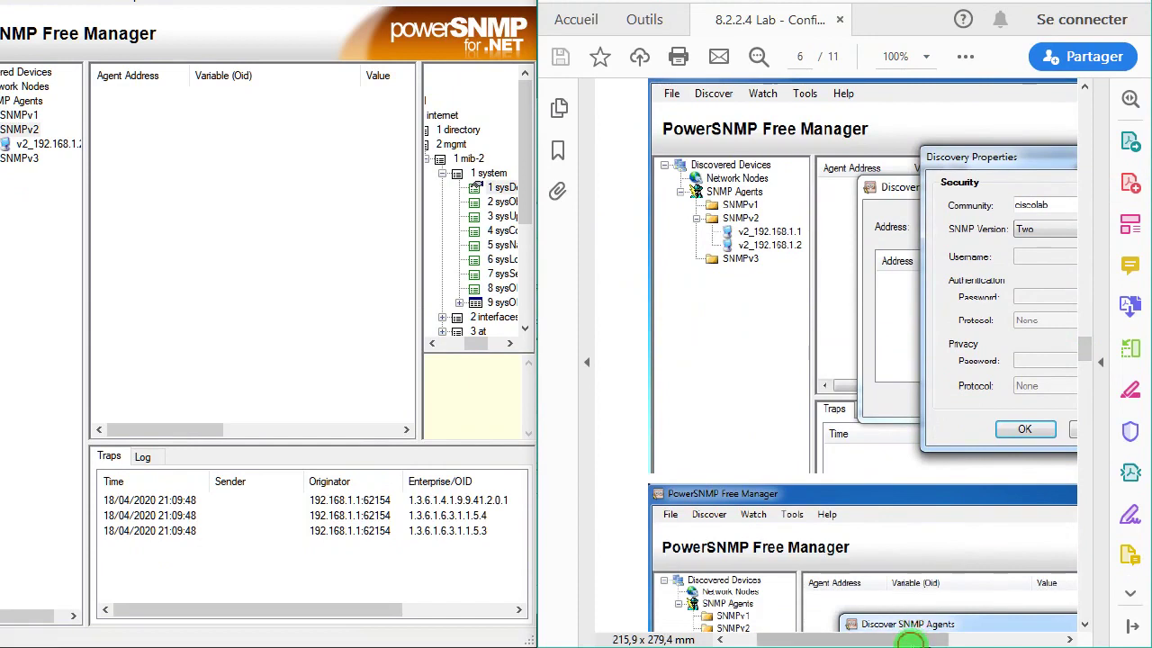
pyautogui.moveTo(914, 639); pyautogui.dragTo(1020, 602)
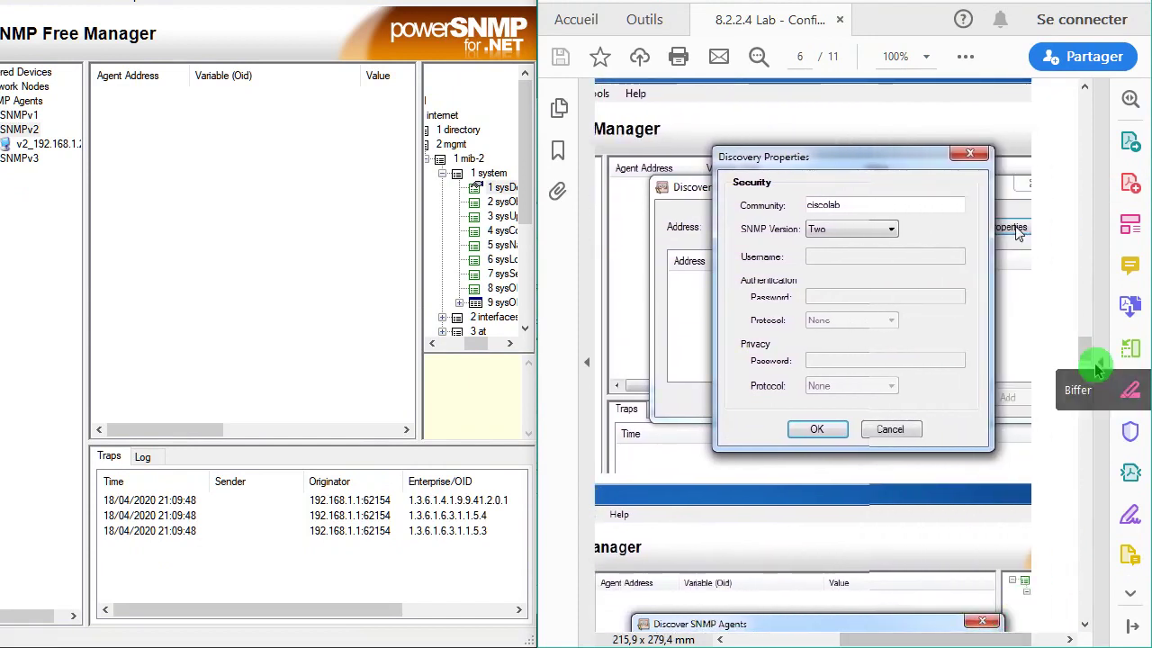
pyautogui.moveTo(1101, 368)
pyautogui.mouseDown()
pyautogui.moveTo(1092, 364)
pyautogui.moveTo(1101, 391)
pyautogui.mouseUp()
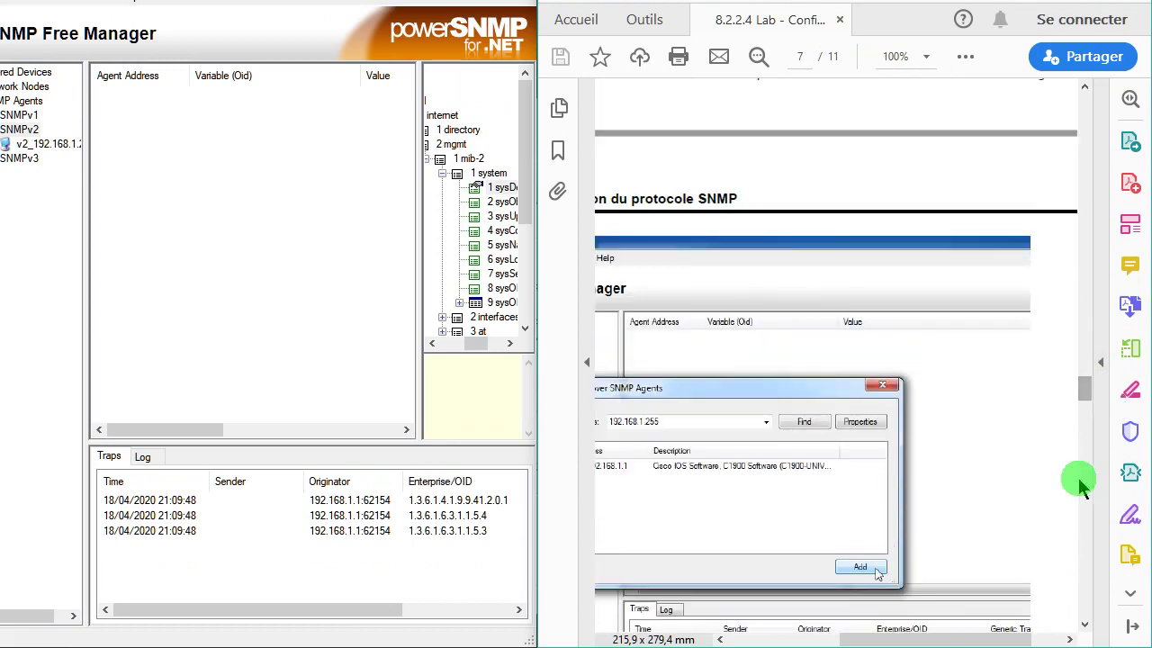
pyautogui.moveTo(1004, 640); pyautogui.dragTo(939, 640)
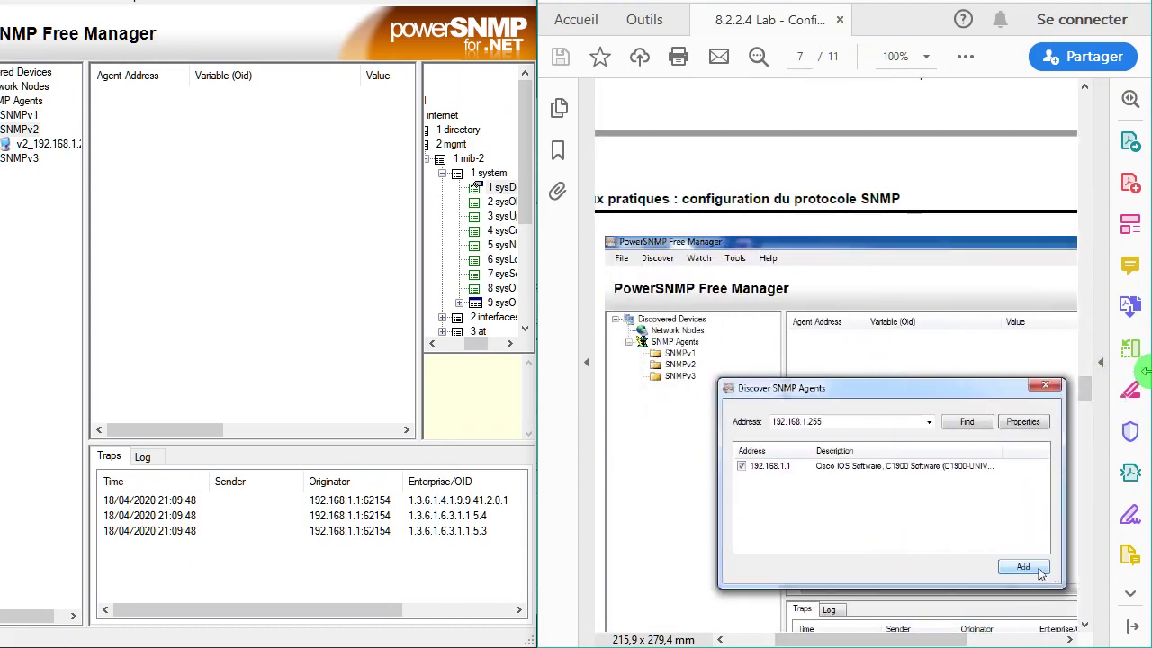
pyautogui.moveTo(1092, 381); pyautogui.dragTo(1094, 416)
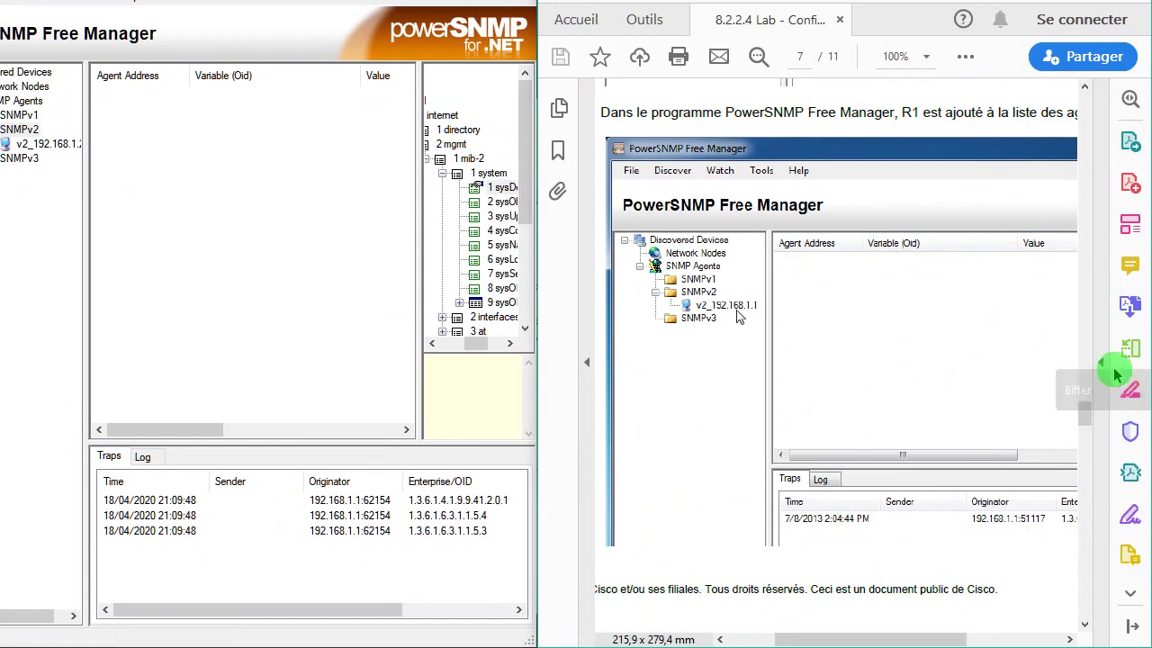
pyautogui.moveTo(1091, 411); pyautogui.dragTo(986, 486)
pyautogui.moveTo(890, 639)
pyautogui.mouseDown()
pyautogui.moveTo(864, 639)
pyautogui.moveTo(891, 638)
pyautogui.mouseUp()
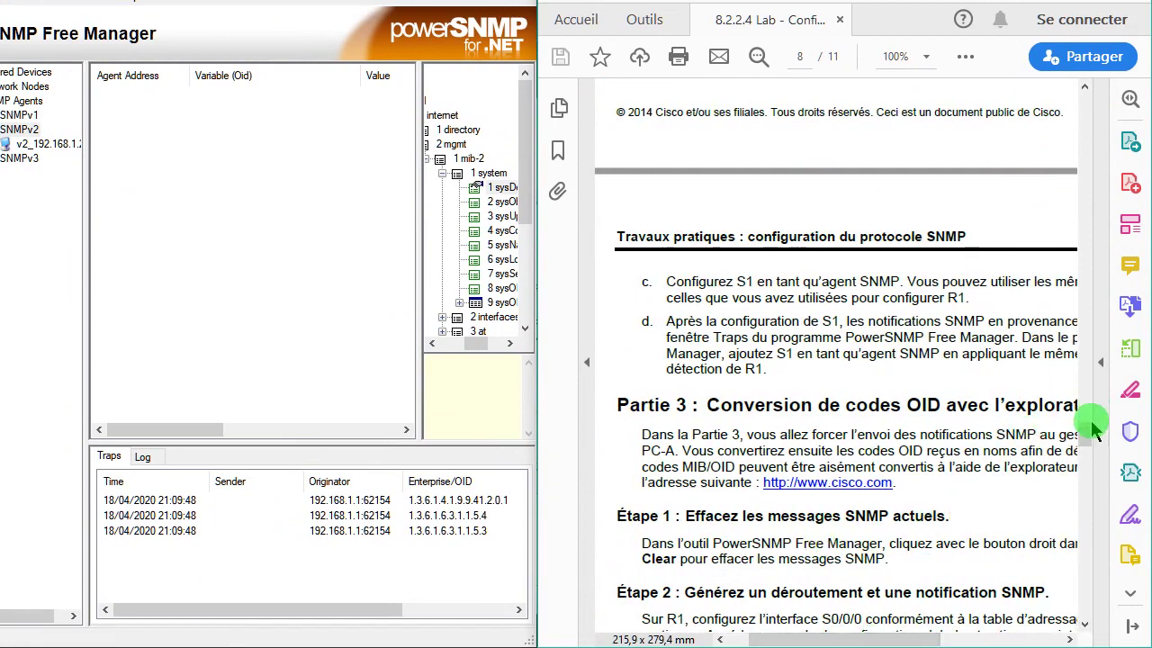
pyautogui.moveTo(1089, 425); pyautogui.dragTo(1091, 451)
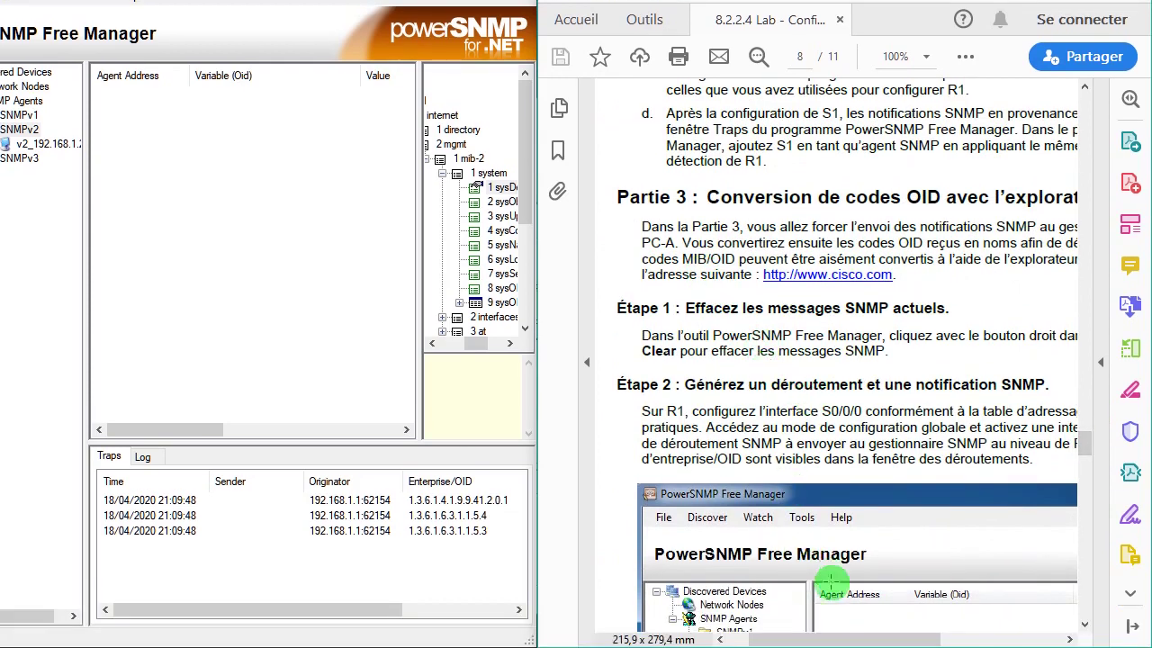
pyautogui.moveTo(836, 640); pyautogui.dragTo(864, 641)
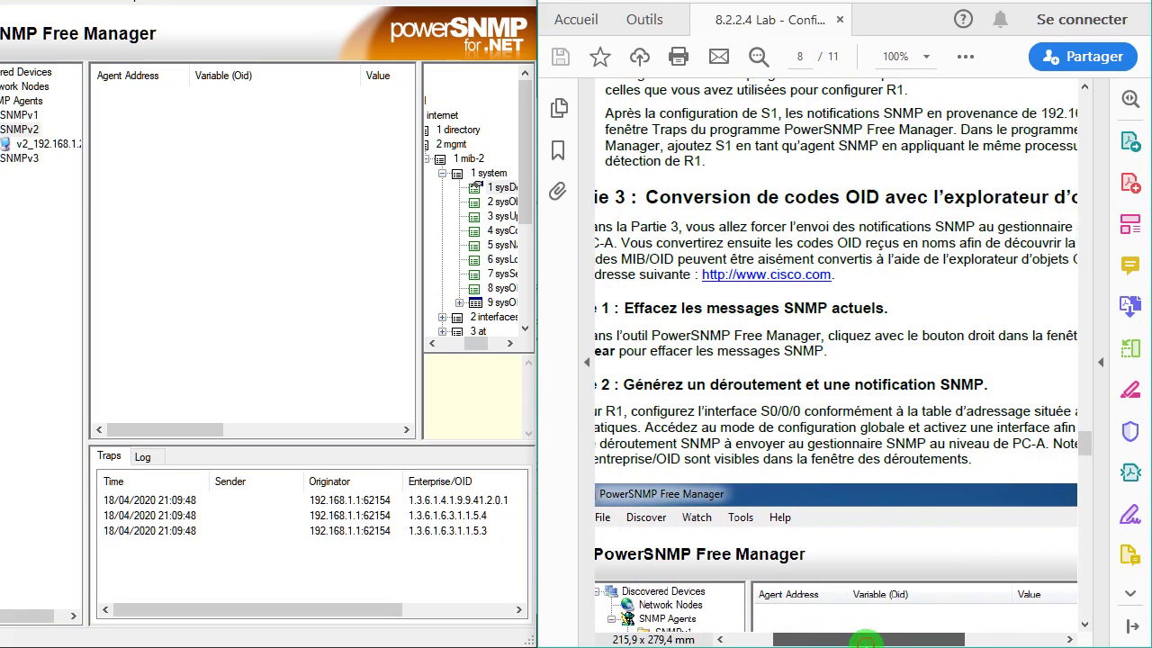
pyautogui.moveTo(864, 641); pyautogui.dragTo(836, 641)
pyautogui.click(982, 510)
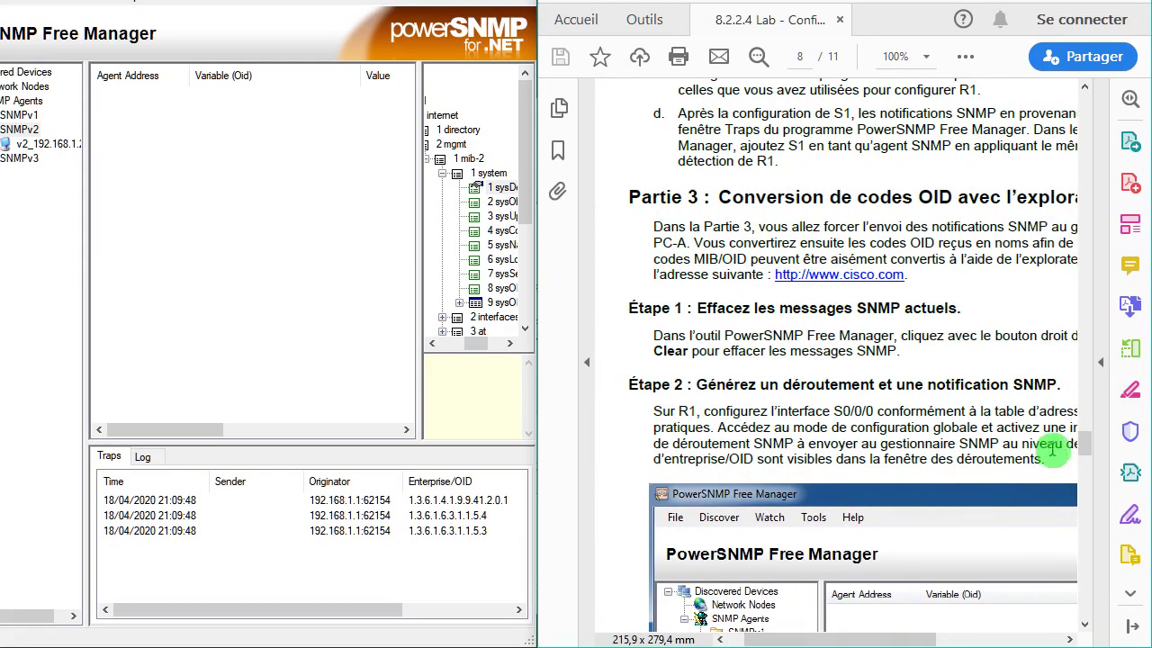
pyautogui.moveTo(1092, 450); pyautogui.dragTo(1100, 459)
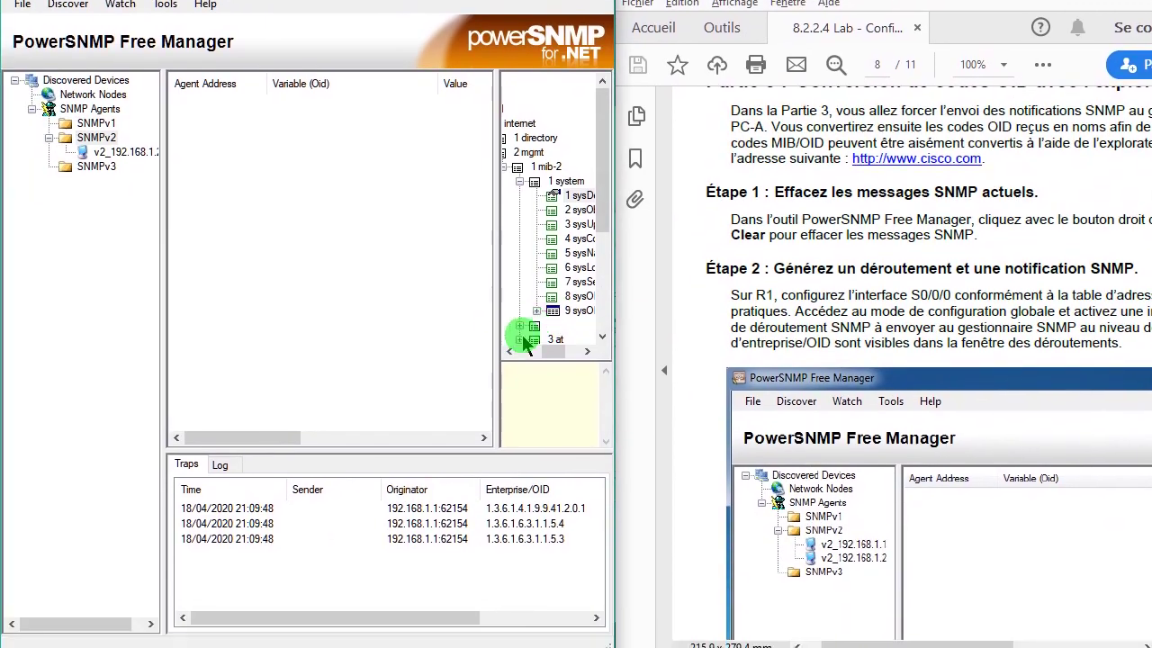
# - Maximize PowerSNMP and remove the top MIB node, emptying the MIB tree pane
pyautogui.click(574, 11)
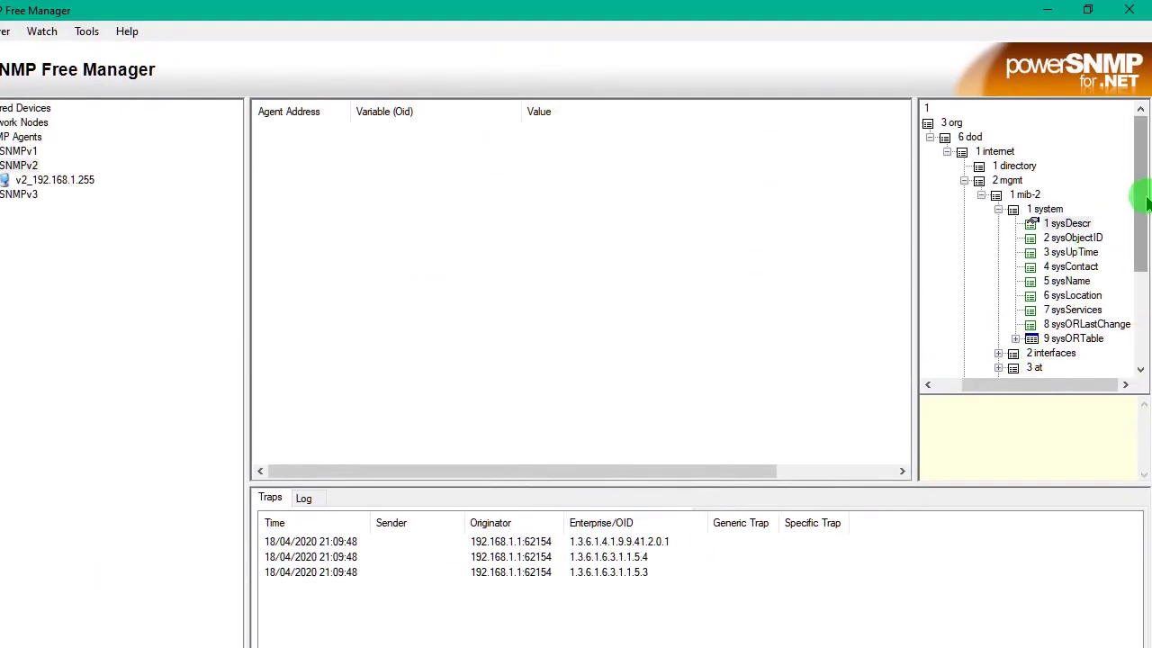
pyautogui.rightClick(983, 179)
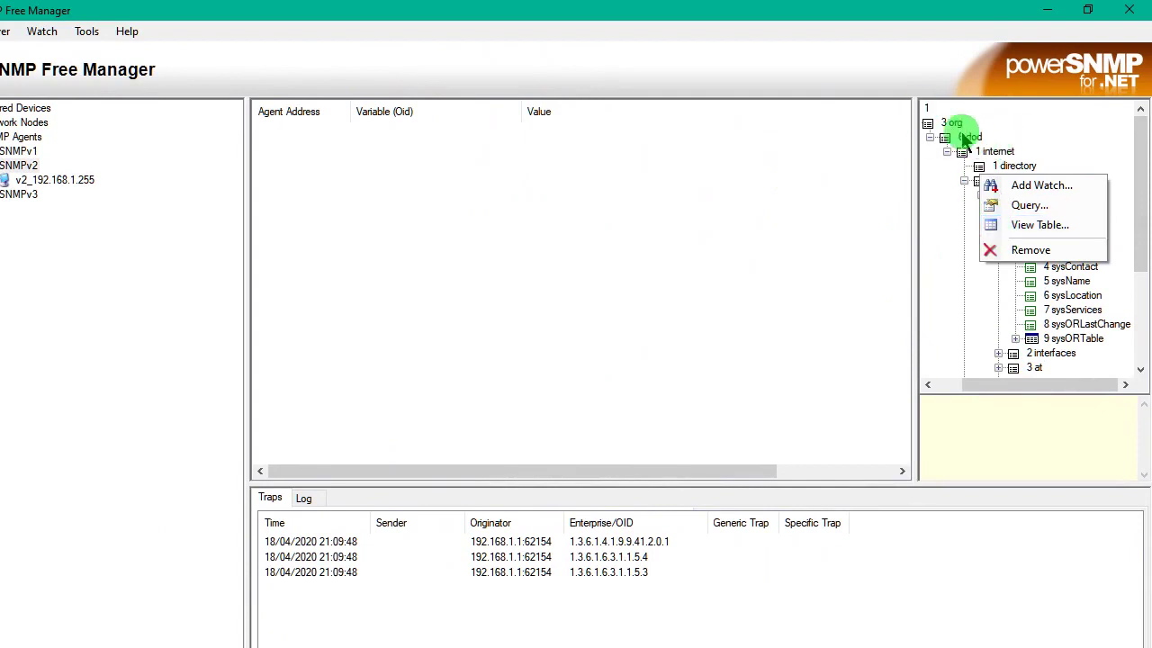
pyautogui.click(936, 113)
pyautogui.rightClick(932, 110)
pyautogui.click(997, 171)
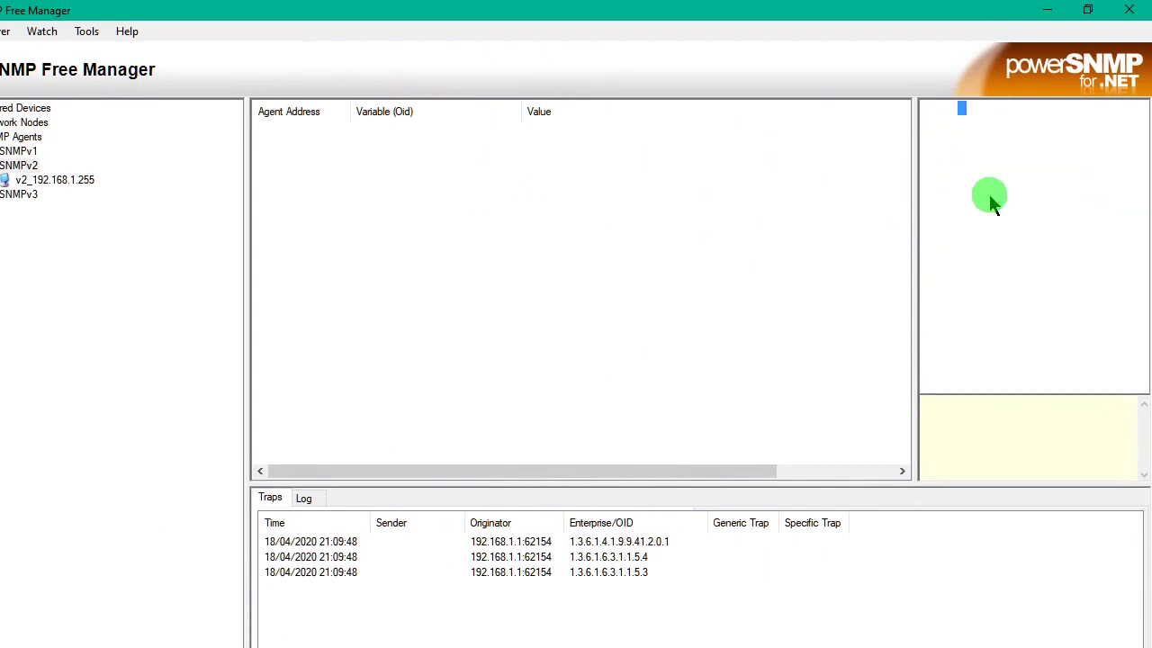
pyautogui.rightClick(956, 112)
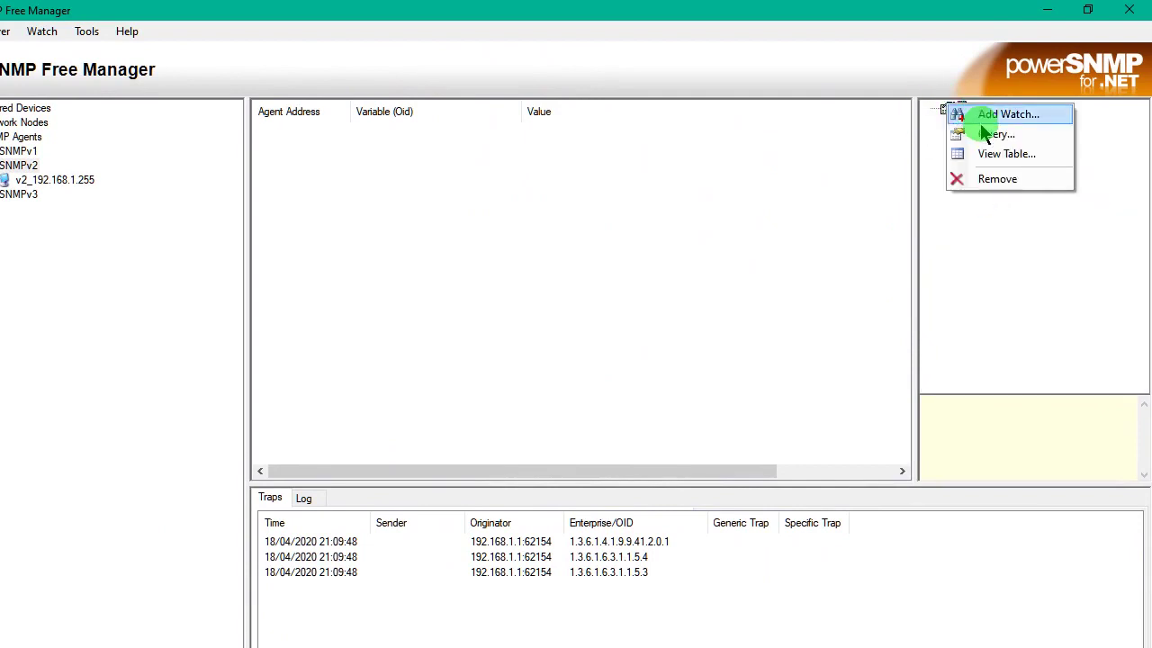
pyautogui.click(1001, 181)
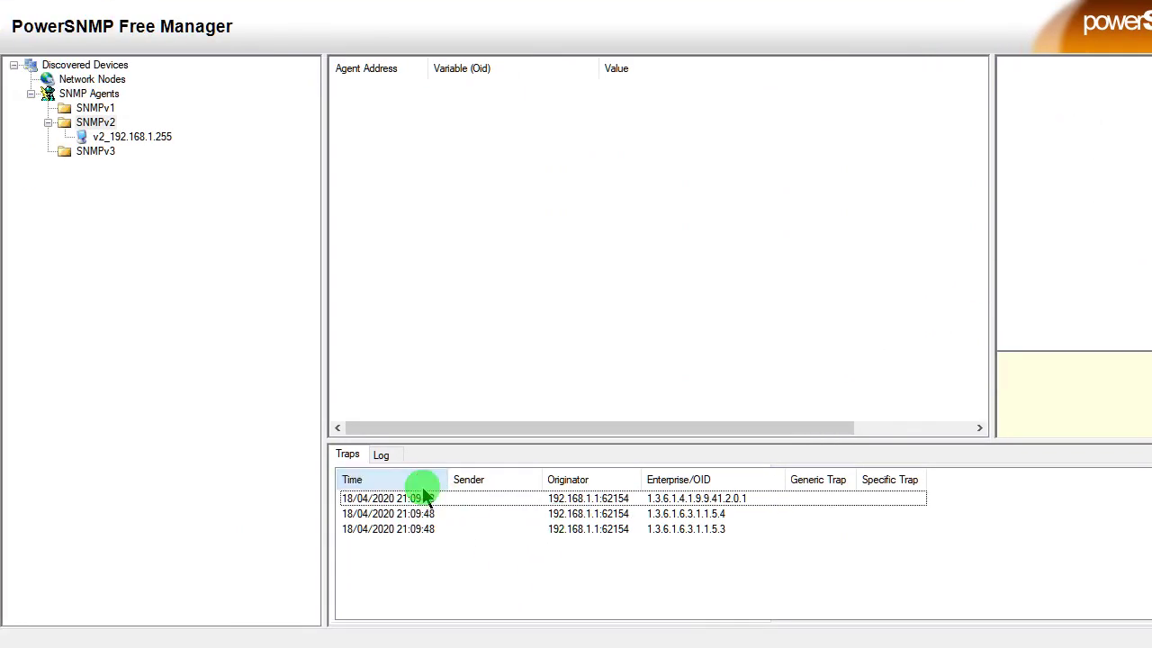
# - Delete the first received trap, then clear the remaining traps from the Traps list
pyautogui.click(425, 498)
pyautogui.rightClick(425, 497)
pyautogui.click(490, 551)
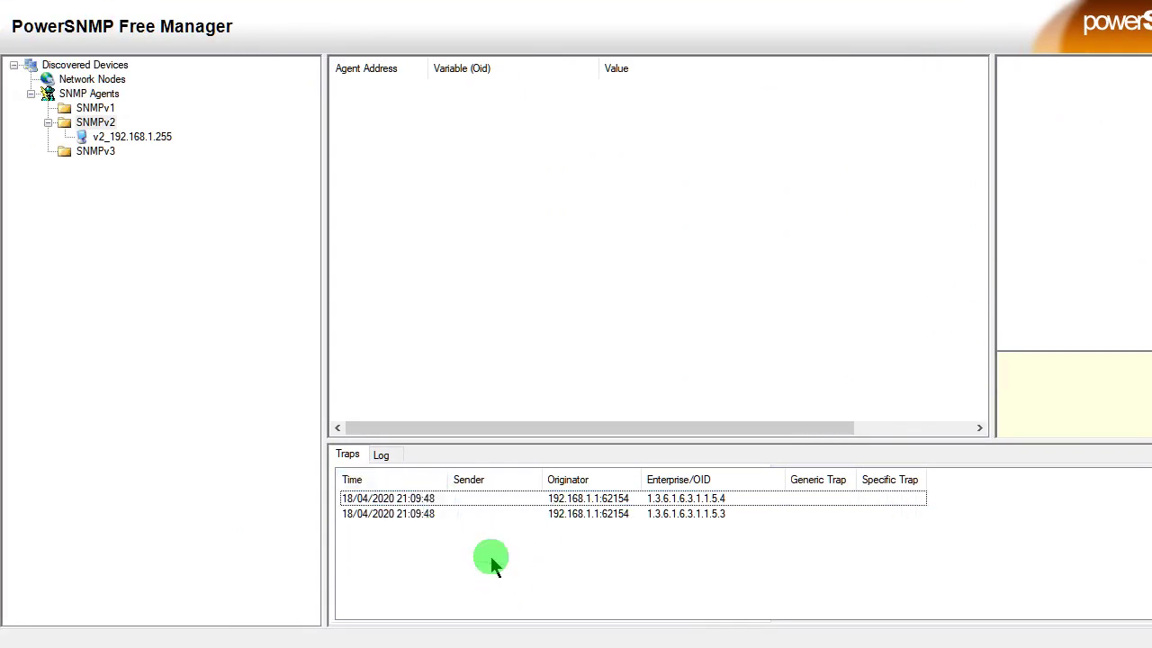
pyautogui.click(496, 500)
pyautogui.rightClick(489, 502)
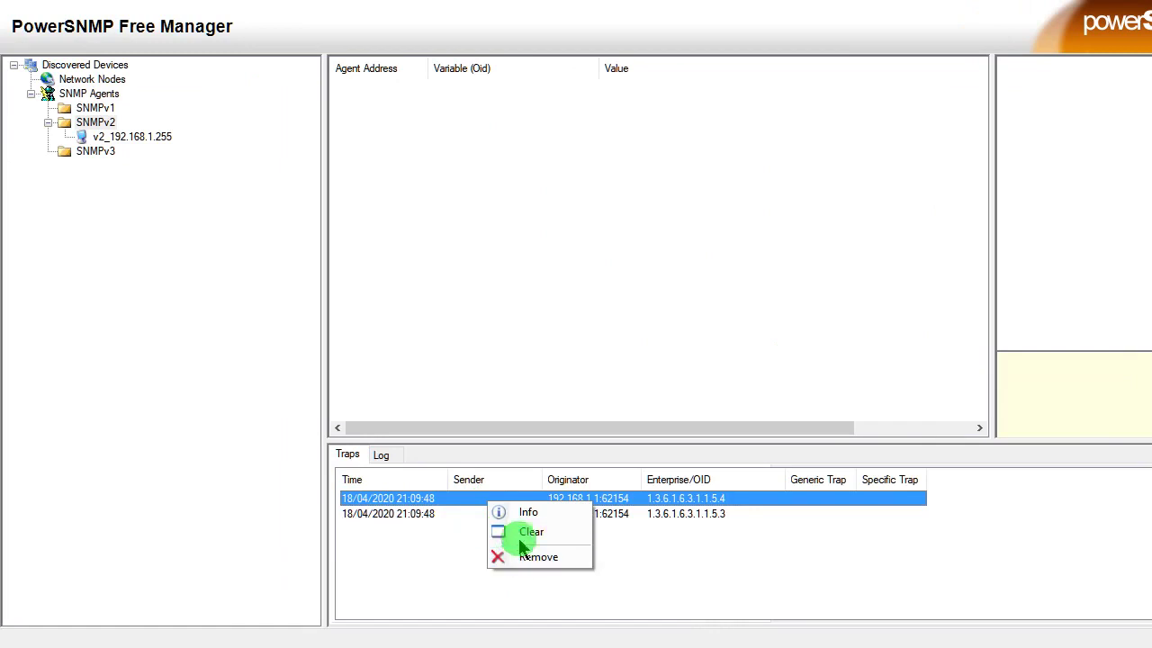
pyautogui.click(511, 534)
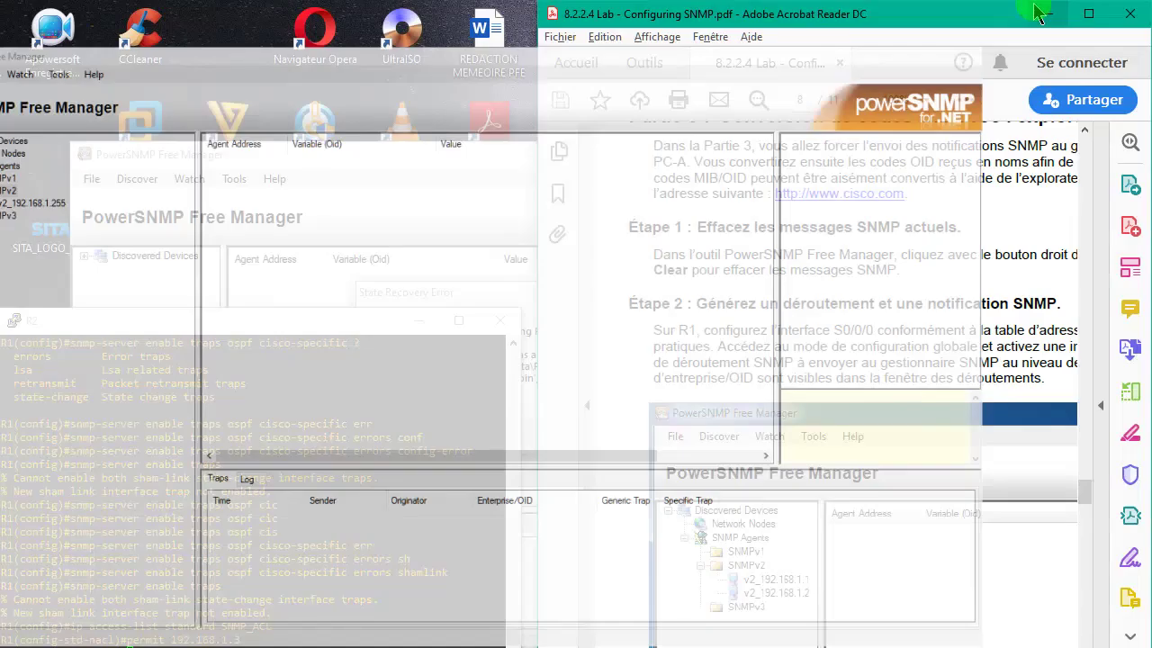
# - Return the lab PDF to page 1's addressing table and snap it to the right half
pyautogui.click(1036, 33)
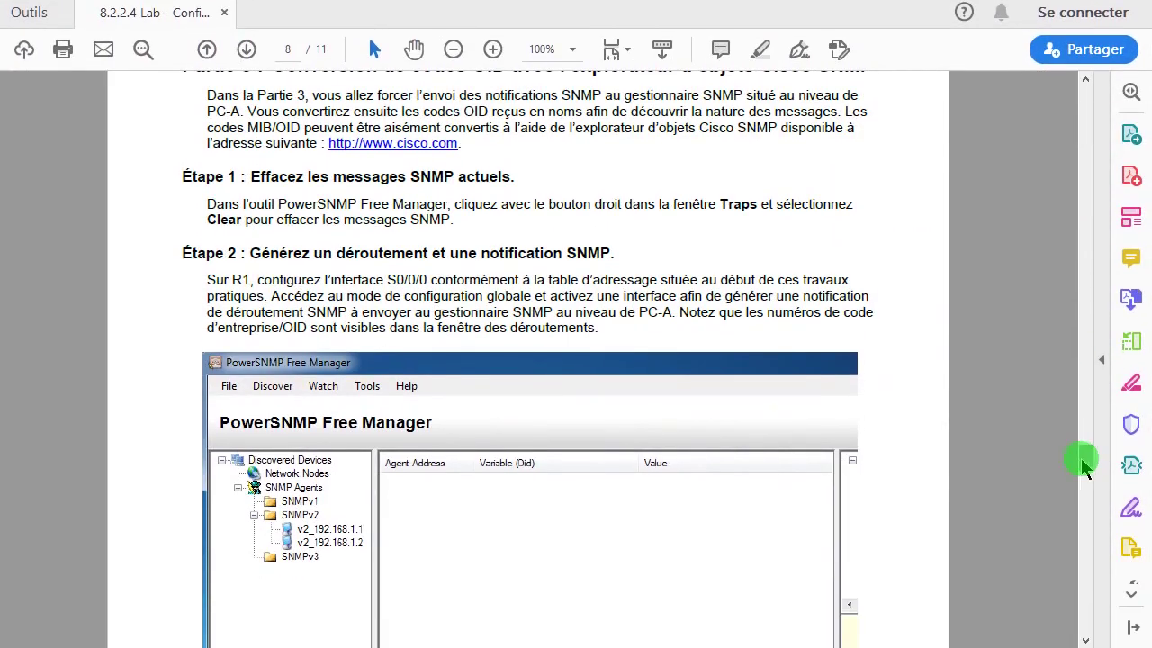
pyautogui.moveTo(1083, 458); pyautogui.dragTo(1096, 477)
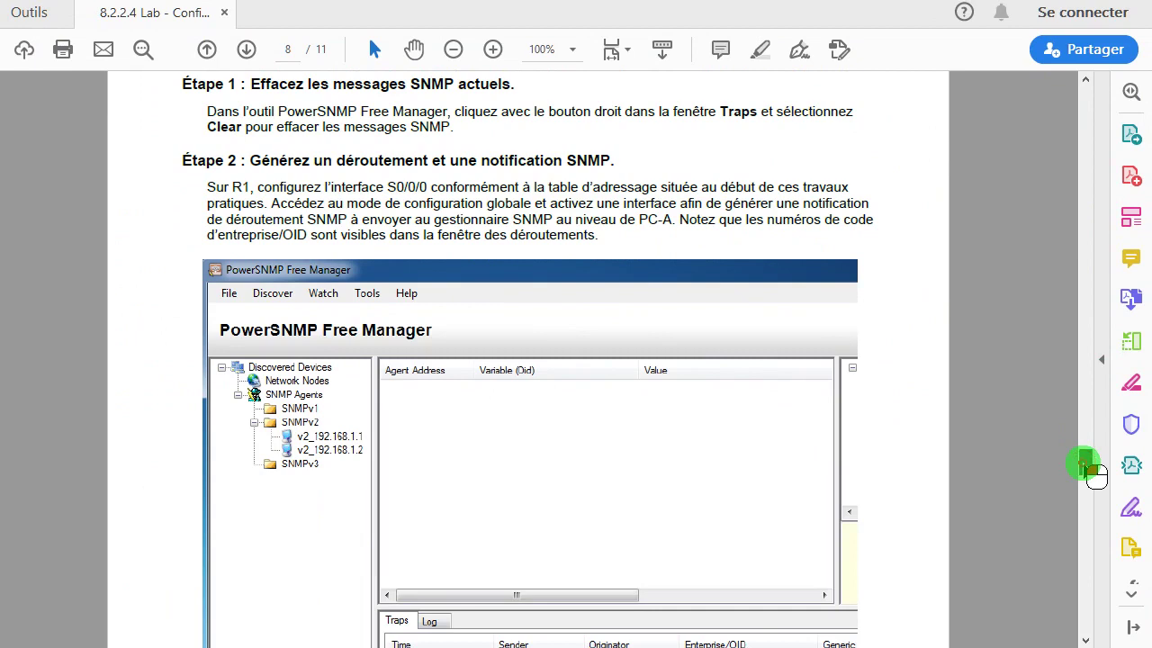
pyautogui.moveTo(1094, 478); pyautogui.dragTo(1094, 477)
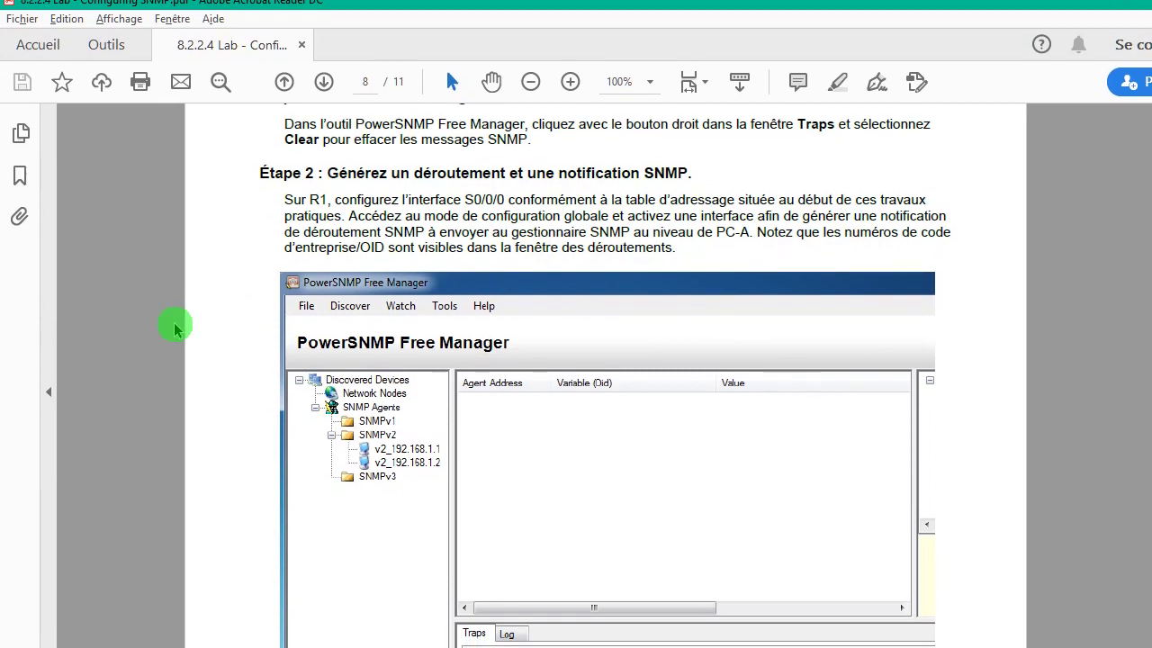
pyautogui.hotkey('alt', 'Tab')
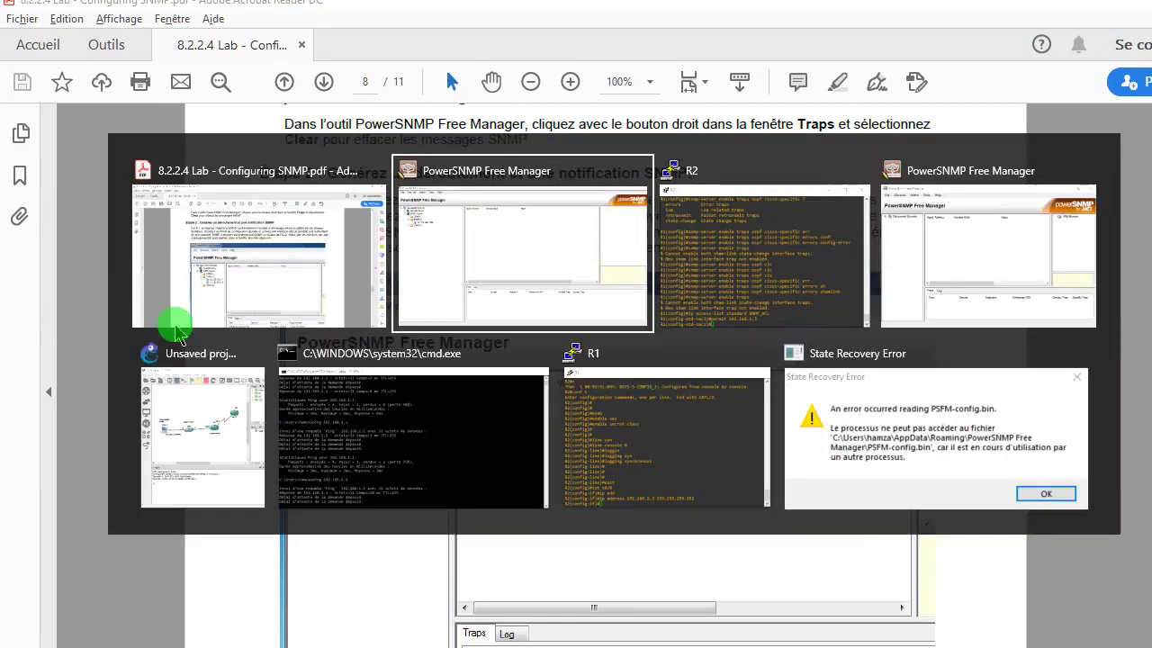
pyautogui.press('Tab')
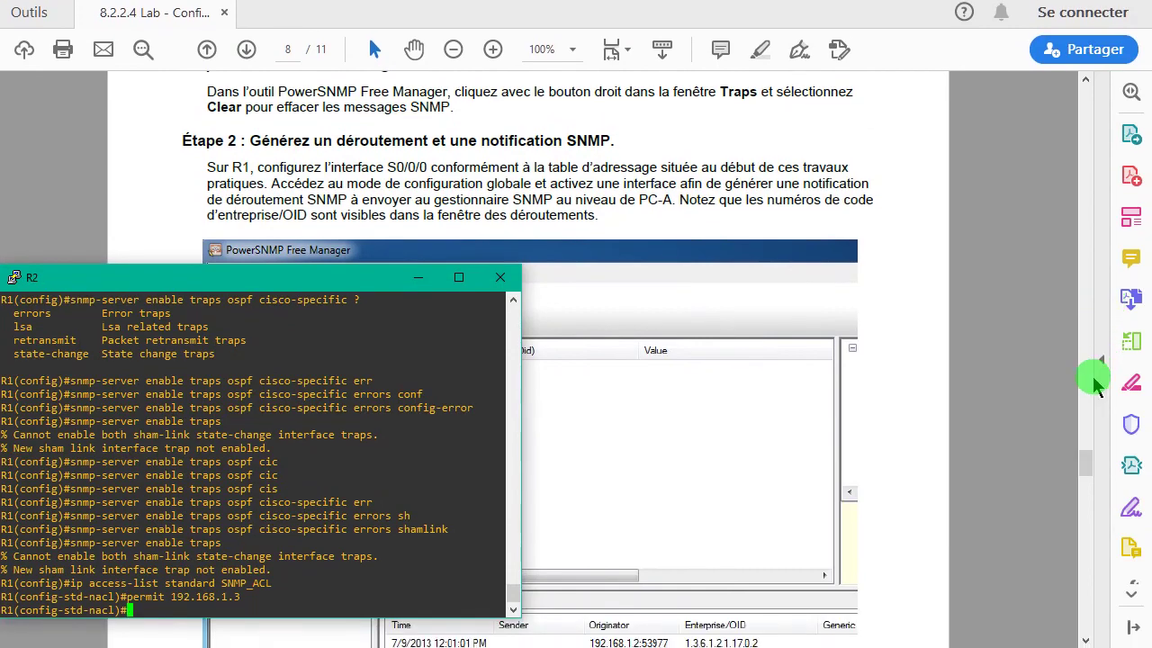
pyautogui.moveTo(1090, 466); pyautogui.dragTo(1091, 110)
pyautogui.scroll(-2, 1093, 155)
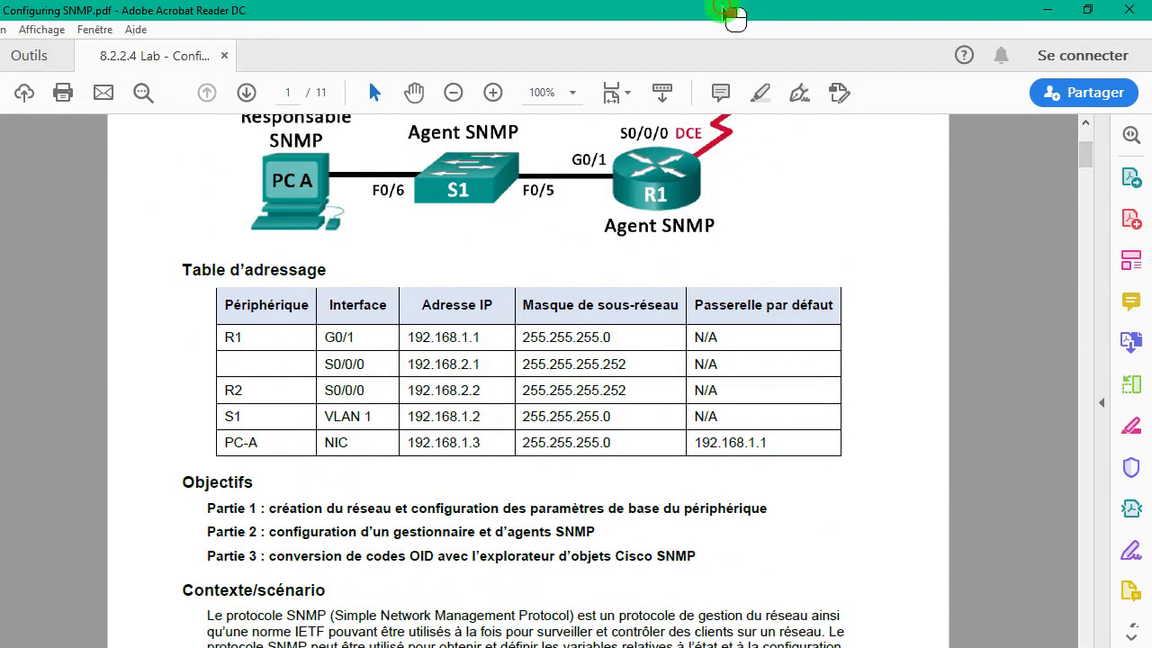
pyautogui.moveTo(874, 16); pyautogui.dragTo(1145, 147)
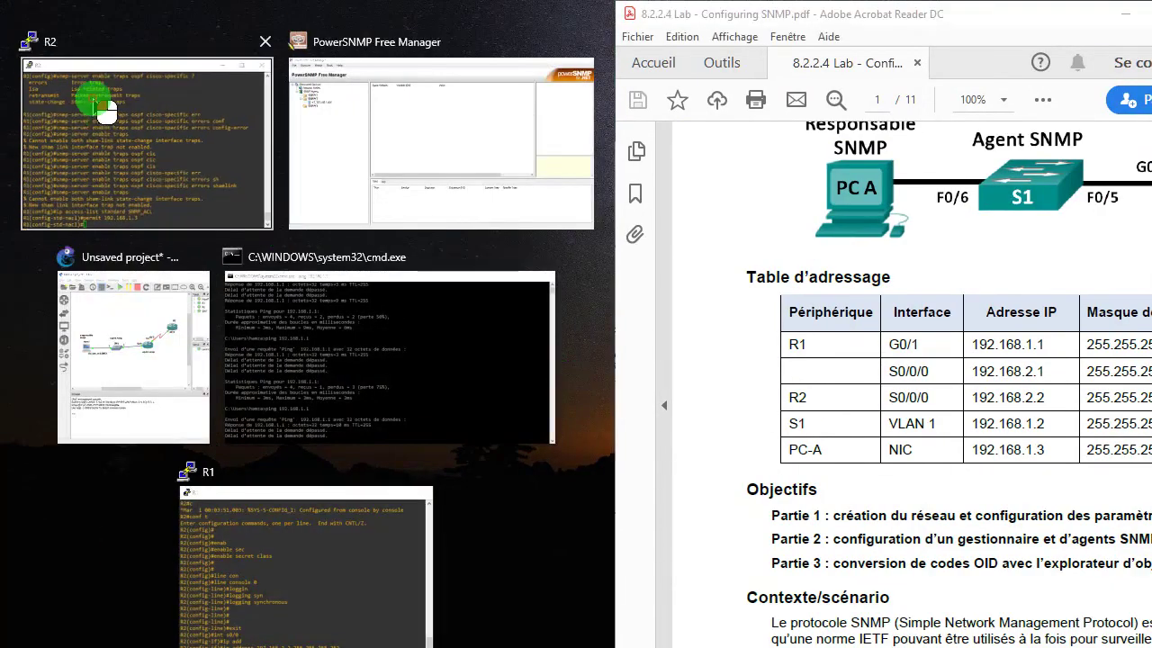
# - Place the R1 terminal in the left half of the screen and focus its console
pyautogui.click(95, 103)
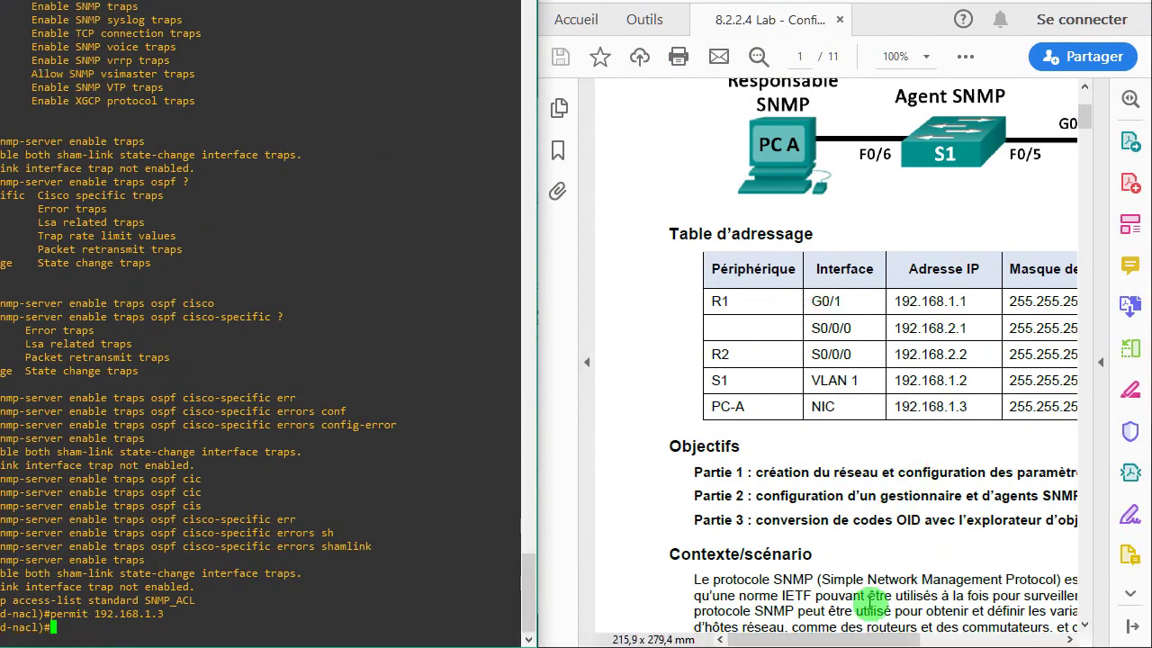
pyautogui.moveTo(929, 640); pyautogui.dragTo(964, 644)
pyautogui.moveTo(887, 644); pyautogui.dragTo(945, 645)
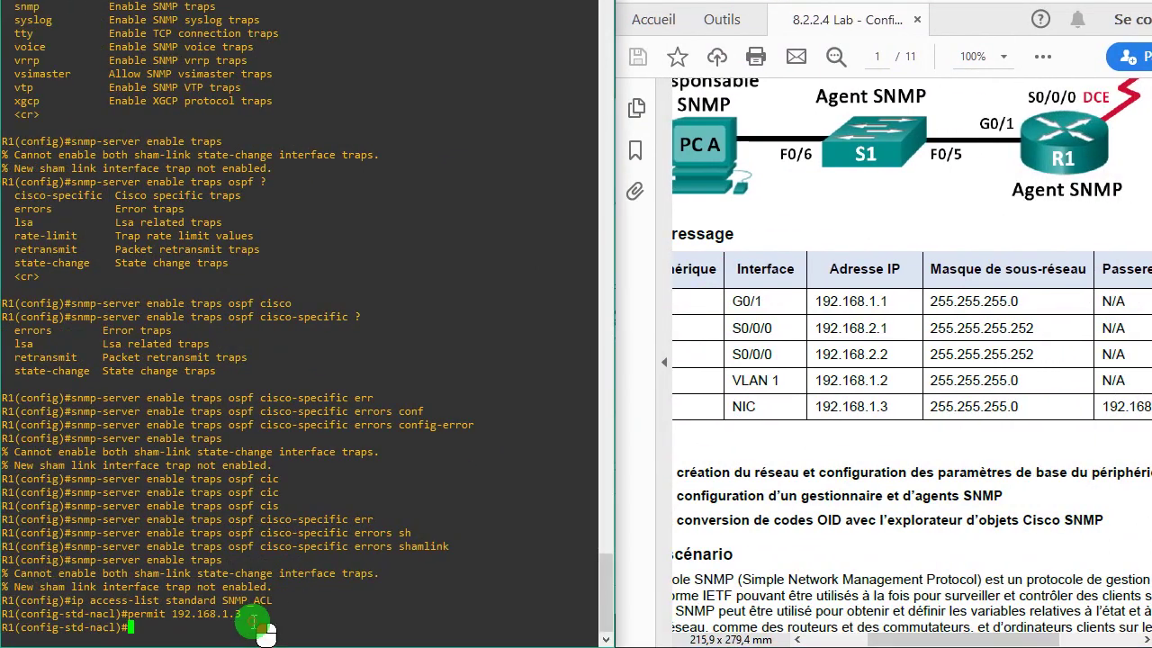
pyautogui.click(258, 620)
pyautogui.press('Return')
pyautogui.press('Return')
pyautogui.press('Return')
# - Leave access-list mode and enter configuration for interface S0/0 on R1
pyautogui.write('end')
pyautogui.press('Return')
pyautogui.press('Return')
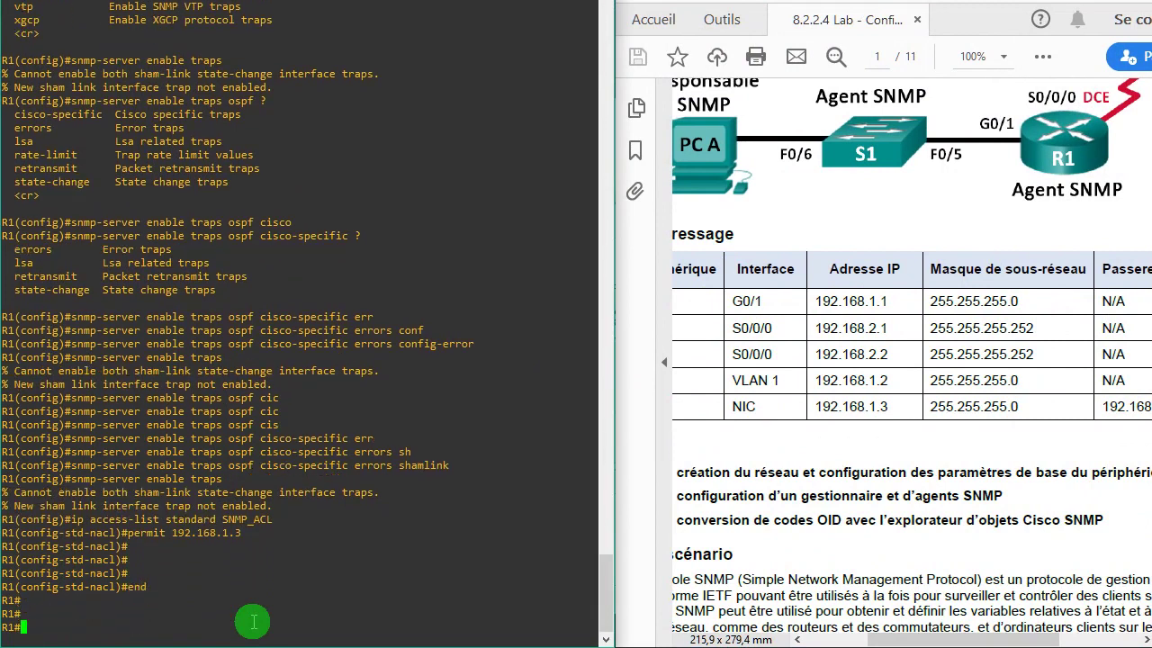
pyautogui.write('conf t')
pyautogui.press('Return')
pyautogui.press('Return')
pyautogui.press('Return')
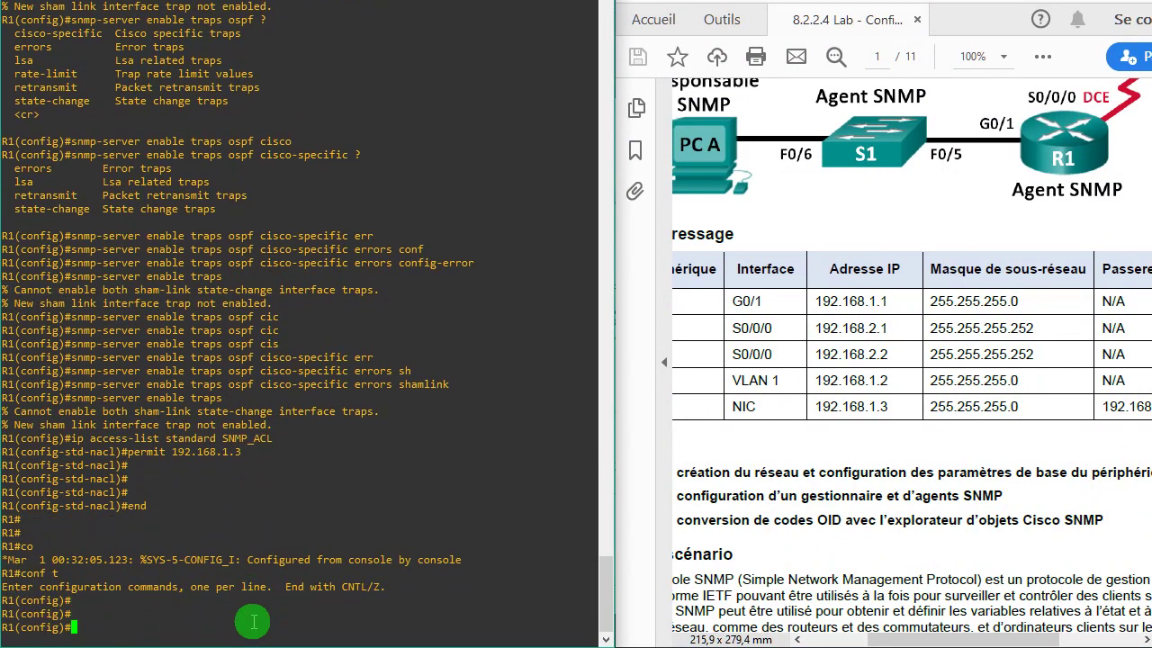
pyautogui.write('int s0/0')
pyautogui.press('Return')
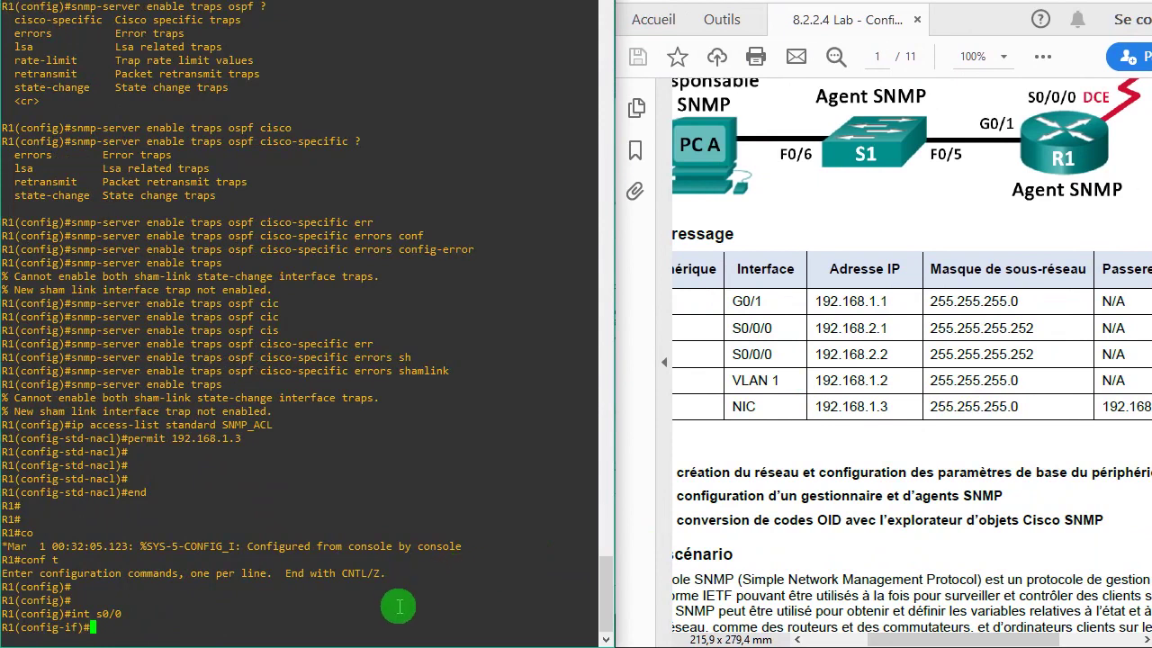
# - Assign 192.168.2.1 255.255.255.252 to S0/0 and enable it with no shutdown
pyautogui.write('o')
pyautogui.press('BackSpace')
pyautogui.write('ip add')
pyautogui.press('Tab')
pyautogui.write('192')
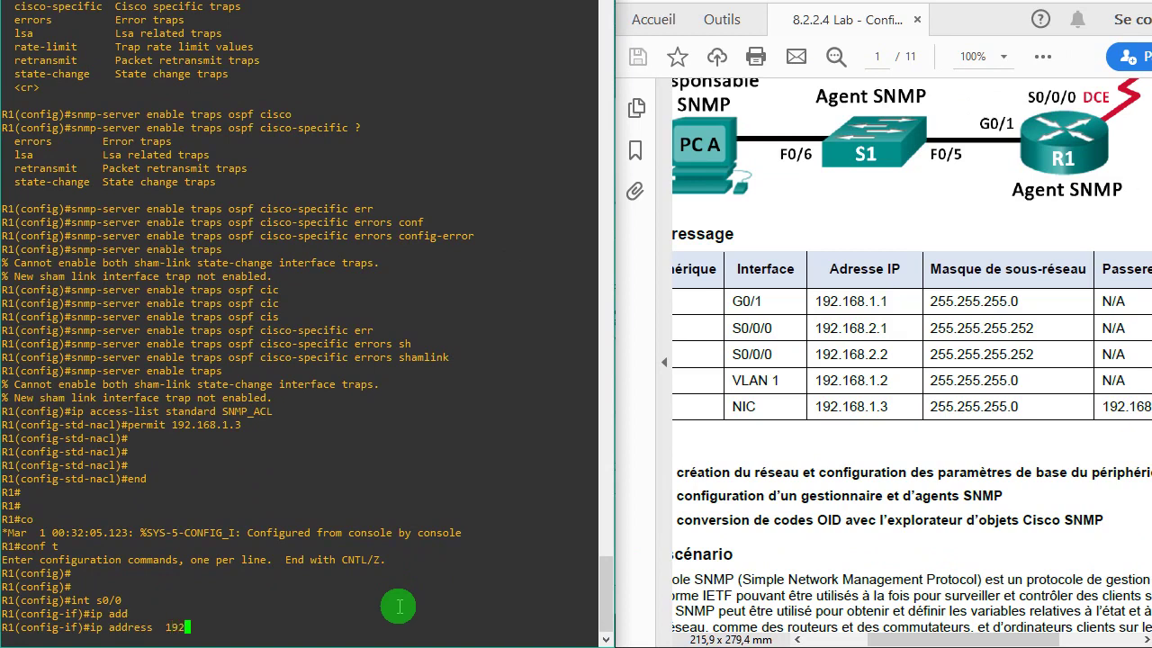
pyautogui.write('.168.2.1 255.255.255.252')
pyautogui.press('Return')
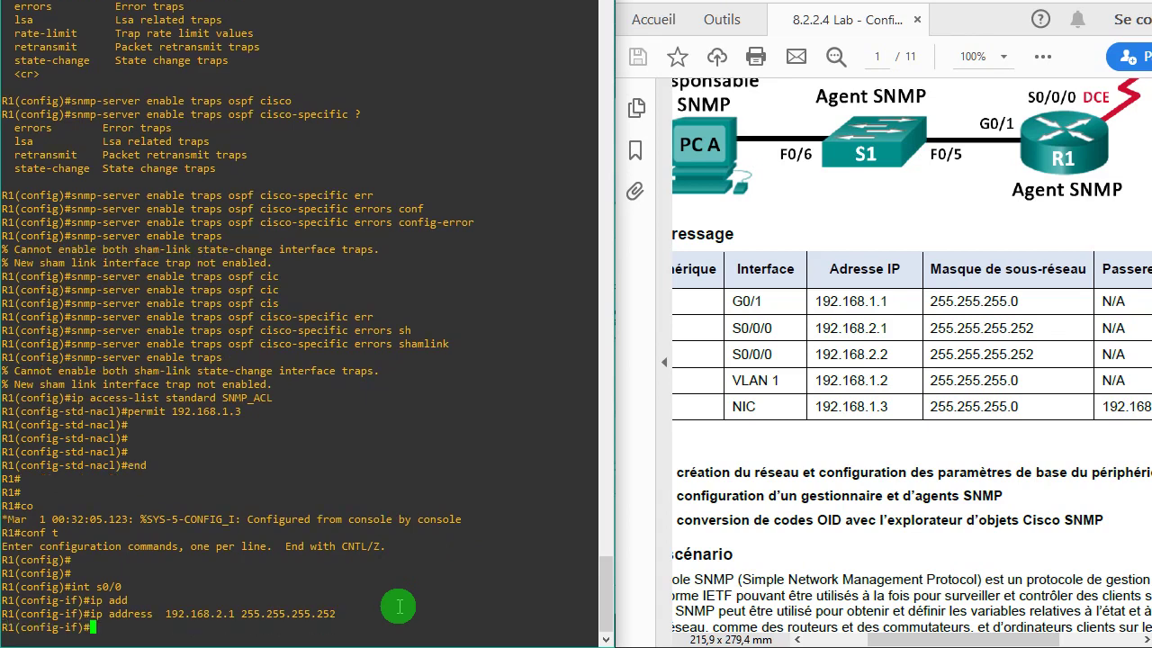
pyautogui.write('no sh')
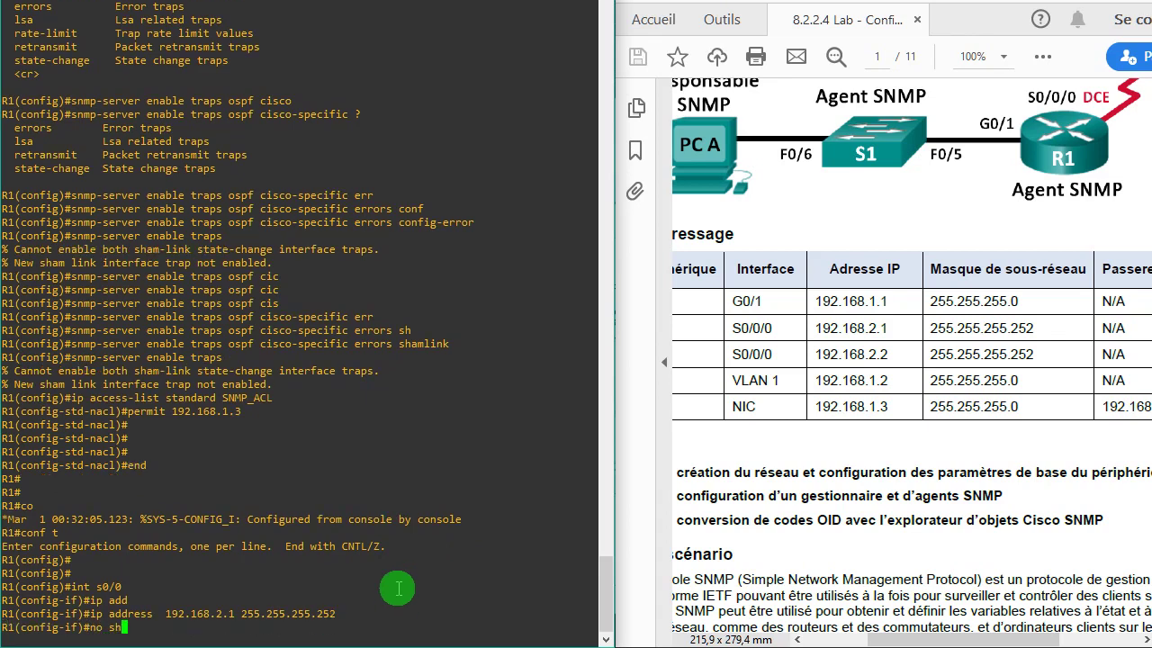
pyautogui.press('Tab')
pyautogui.press('Return')
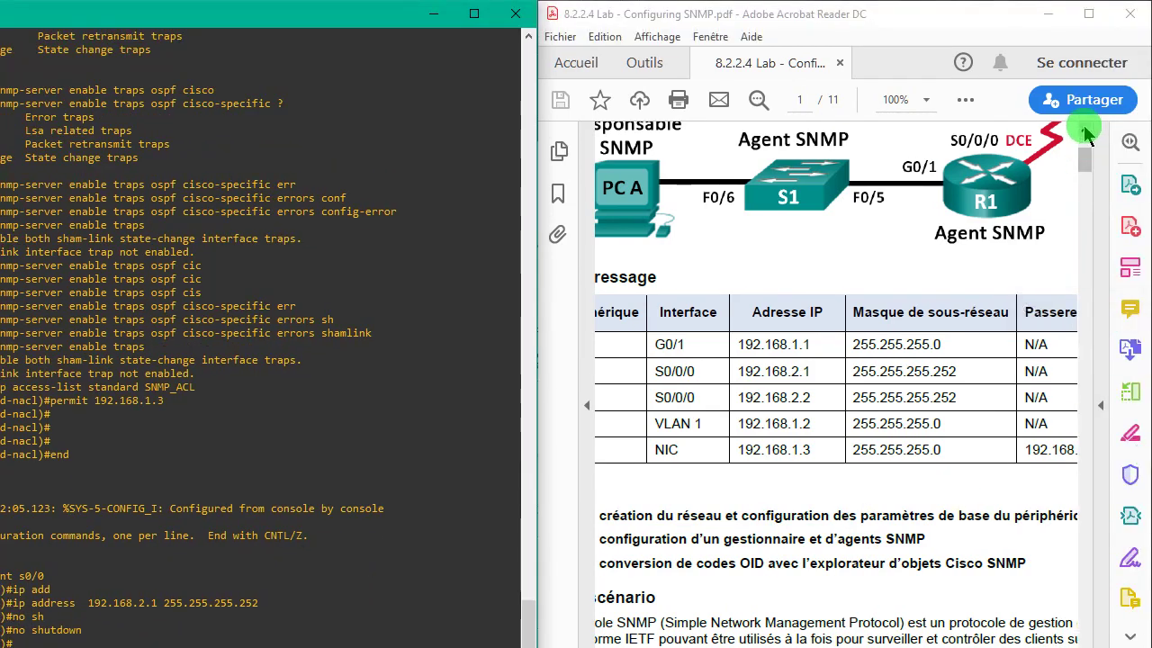
# - Maximize the lab PDF and scroll to page 8's Étape 2 trap-generation instructions
pyautogui.click(1084, 22)
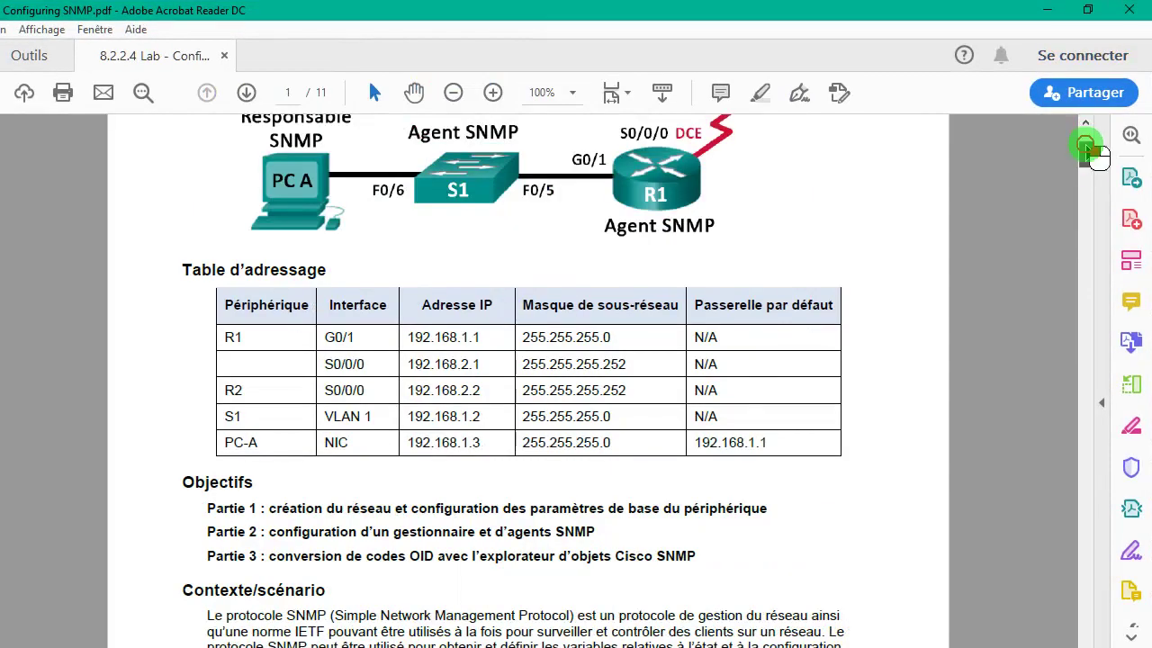
pyautogui.moveTo(1092, 154); pyautogui.dragTo(1100, 466)
pyautogui.moveTo(1100, 421); pyautogui.dragTo(1006, 465)
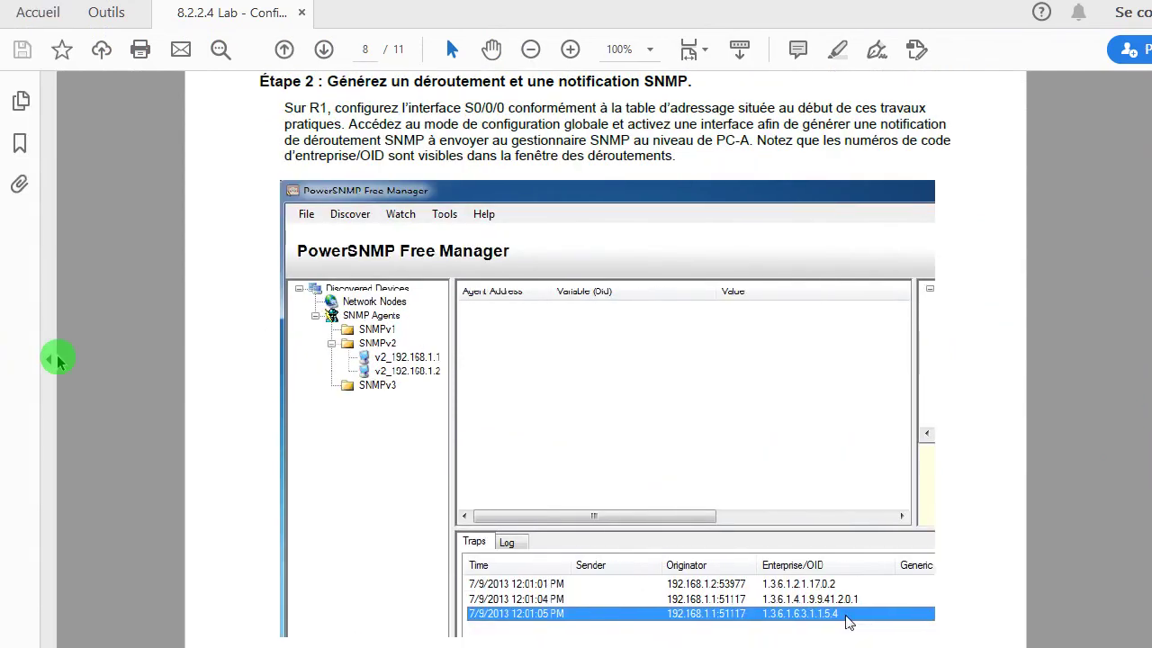
# - Glance at PowerSNMP Free Manager, then return to the lab PDF and scroll to page 9's Étape 3
pyautogui.hotkey('alt', 'Tab')
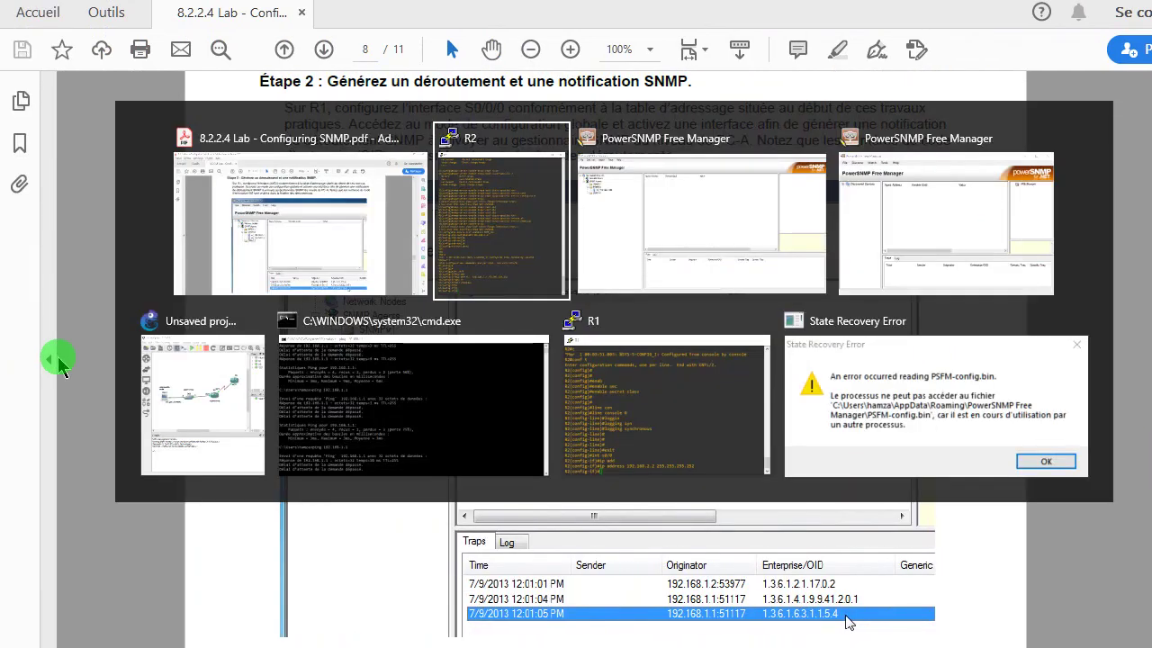
pyautogui.hotkey('alt', 'shift', 'Tab')
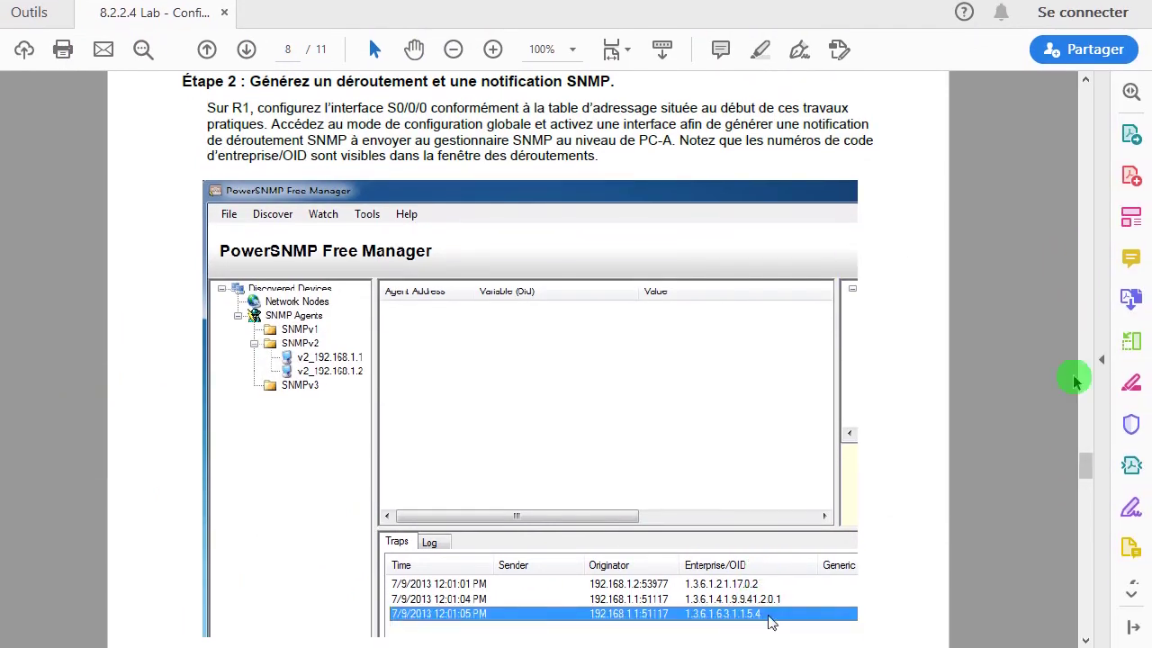
pyautogui.moveTo(1089, 468); pyautogui.dragTo(1087, 475)
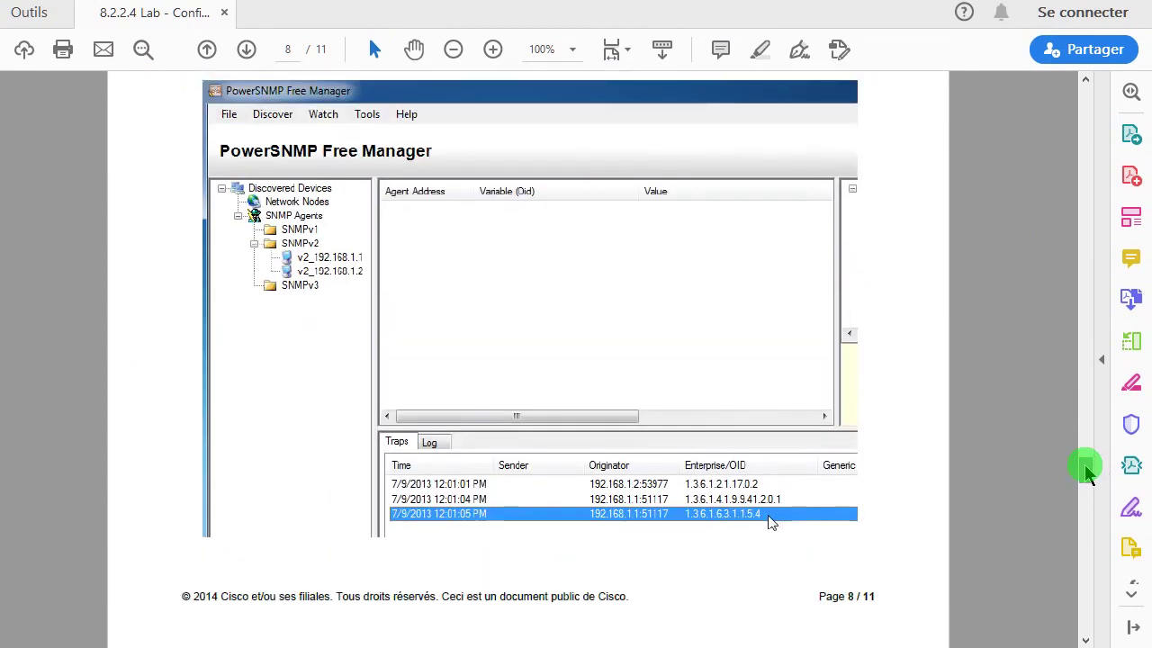
pyautogui.hotkey('alt', 'Tab')
pyautogui.hotkey('alt', 'Tab')
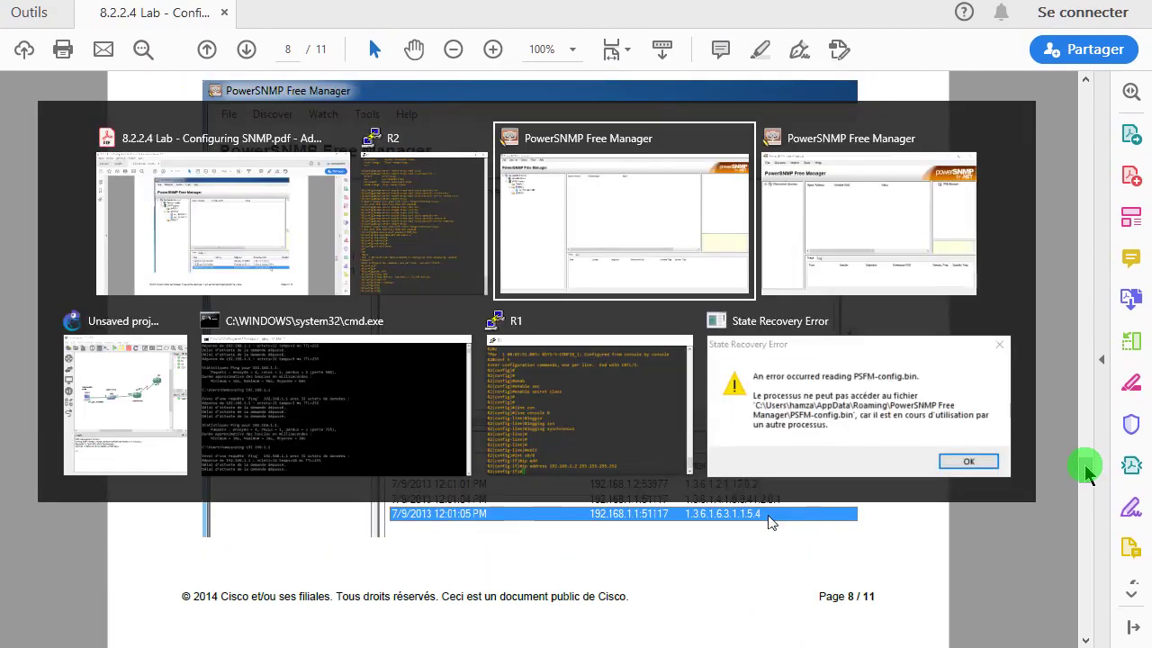
pyautogui.hotkey('alt', 'Tab')
pyautogui.hotkey('alt', 'Tab')
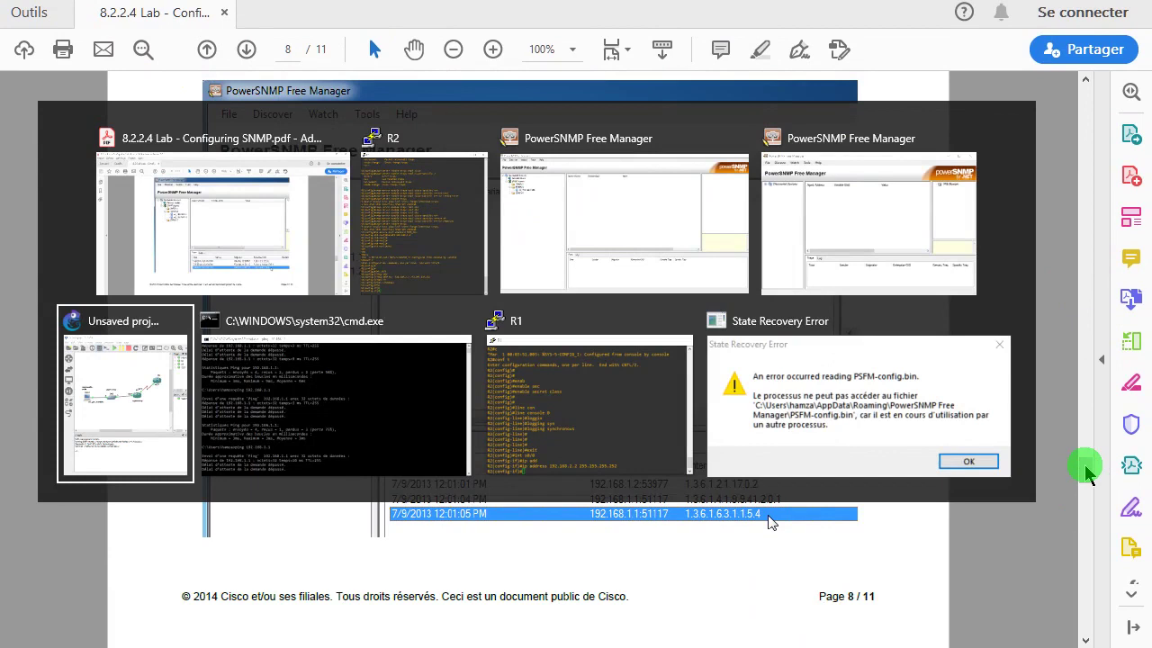
pyautogui.hotkey('shift', 'alt', 'Tab')
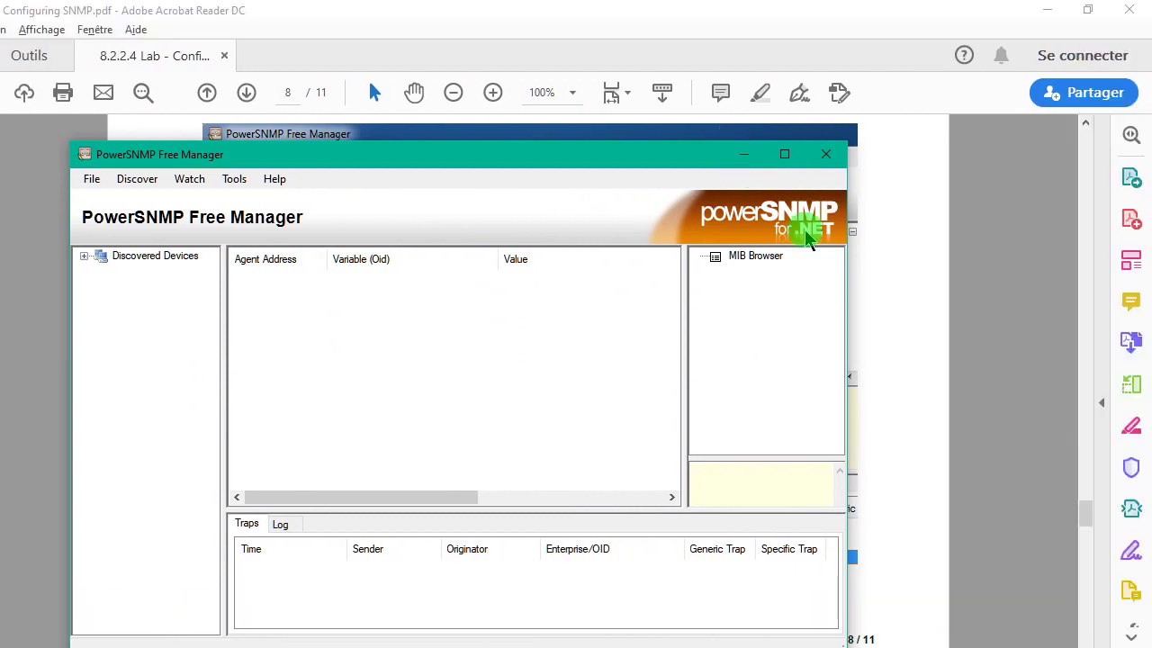
pyautogui.click(880, 265)
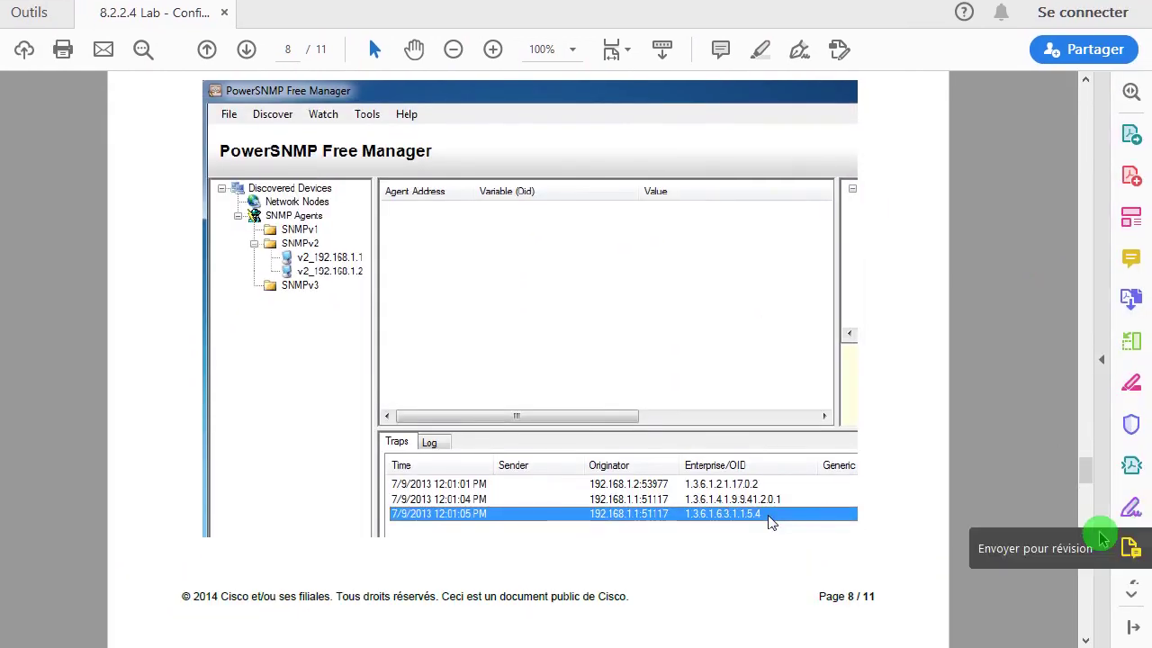
pyautogui.moveTo(1089, 486); pyautogui.dragTo(1097, 502)
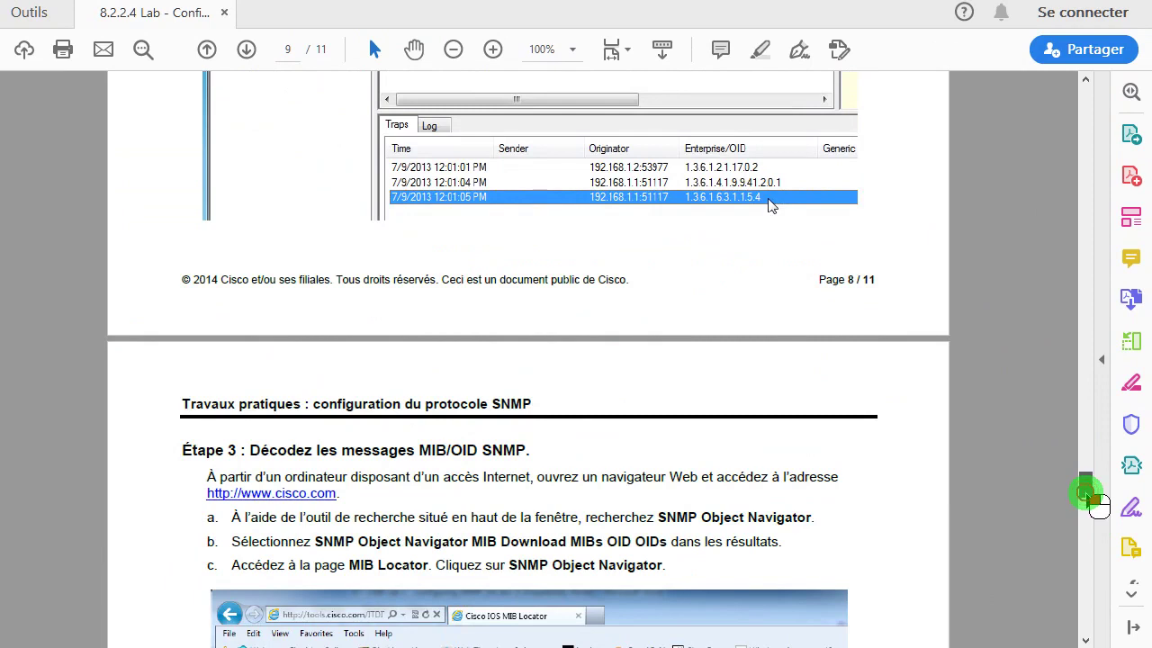
# - Scroll the lab PDF back up to page 8's Étape 2 trap instructions
pyautogui.scroll(2, 1096, 500)
pyautogui.moveTo(1097, 500)
pyautogui.mouseDown()
pyautogui.moveTo(1100, 517)
pyautogui.moveTo(1089, 504)
pyautogui.mouseUp()
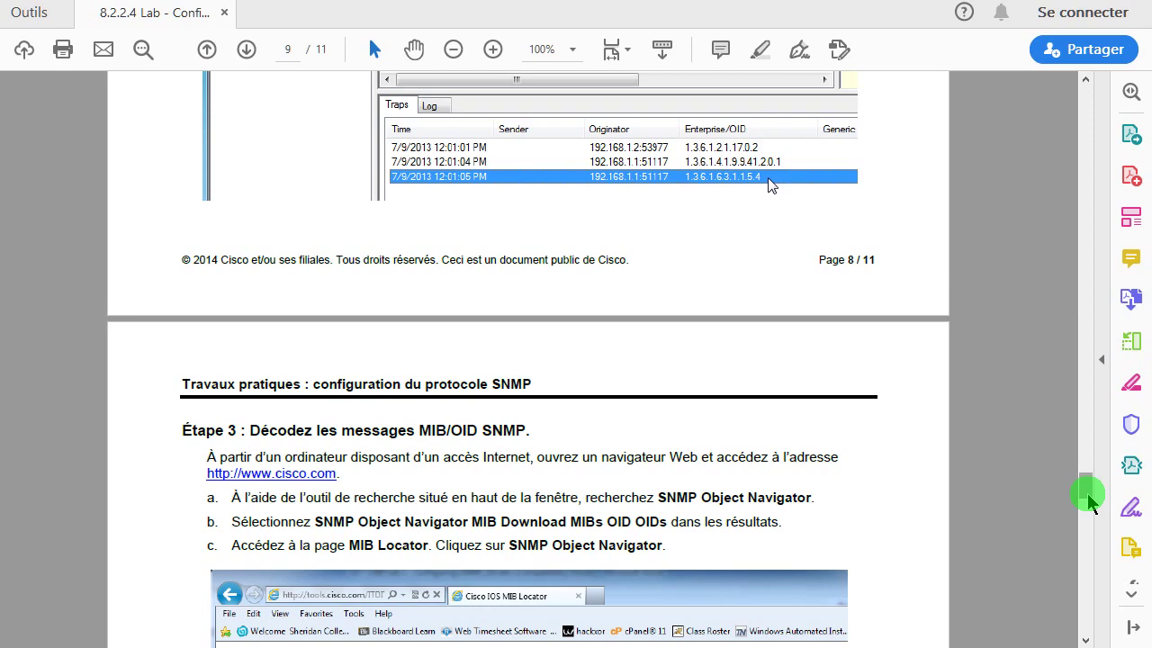
pyautogui.moveTo(1090, 501)
pyautogui.mouseDown()
pyautogui.moveTo(1091, 469)
pyautogui.moveTo(1094, 479)
pyautogui.mouseUp()
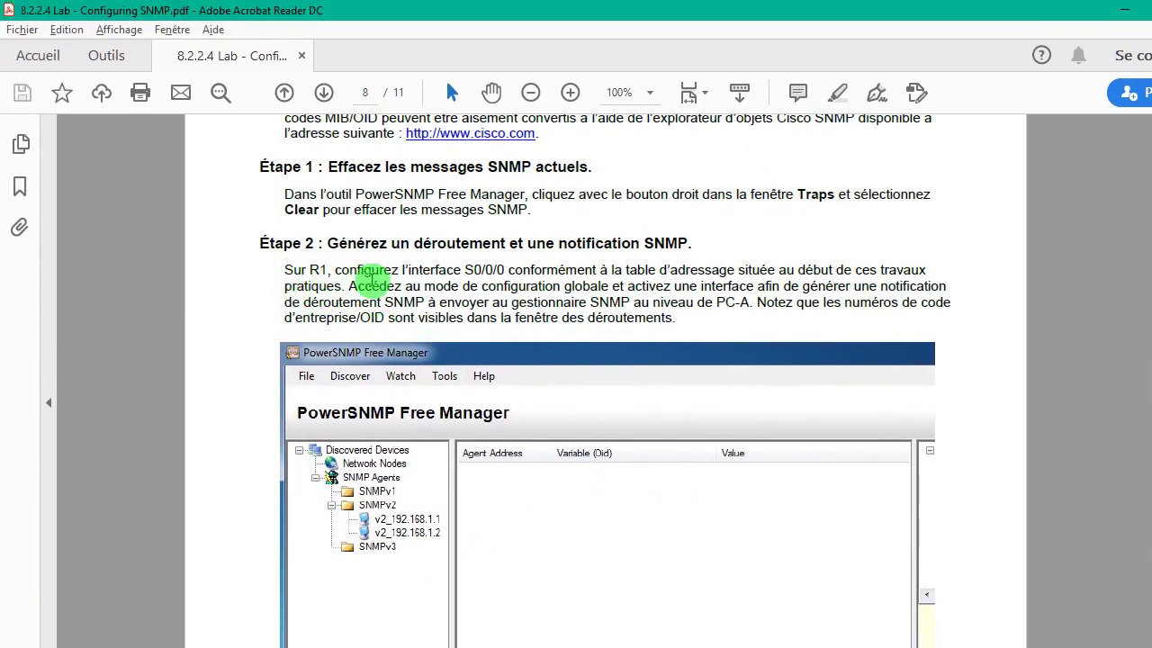
pyautogui.hotkey('alt', 'Tab')
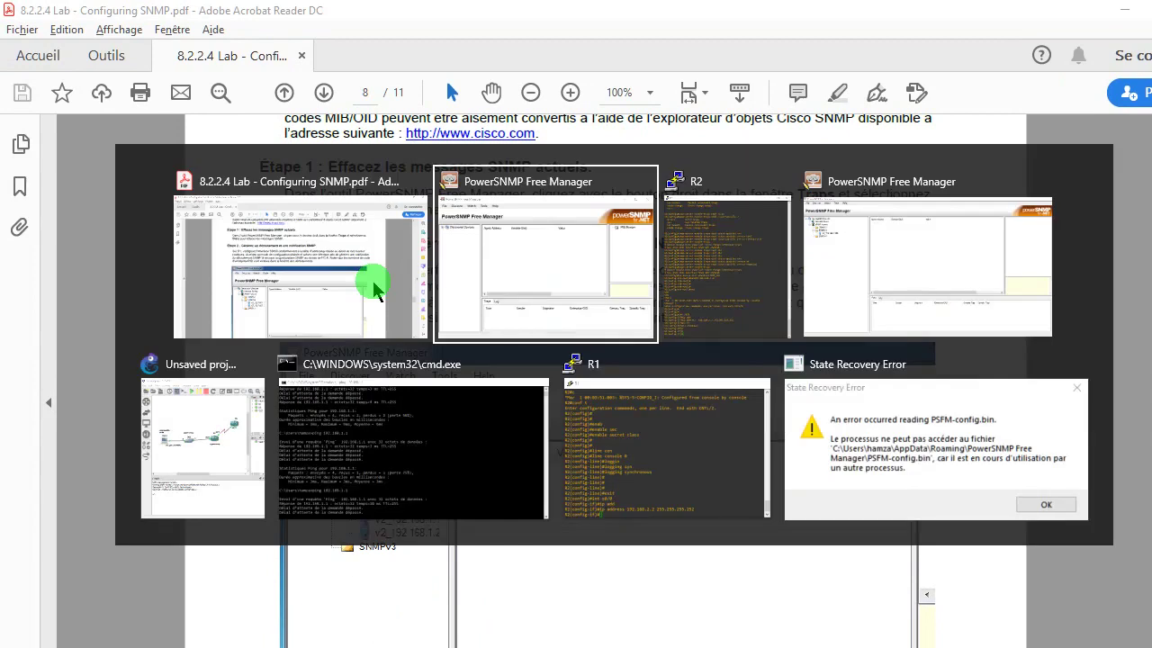
# - Exit configuration mode on R1 with end, then bring PowerSNMP Free Manager forward
pyautogui.press('Tab')
pyautogui.press('Tab')
pyautogui.press('Tab')
pyautogui.press('Tab')
pyautogui.press('Tab')
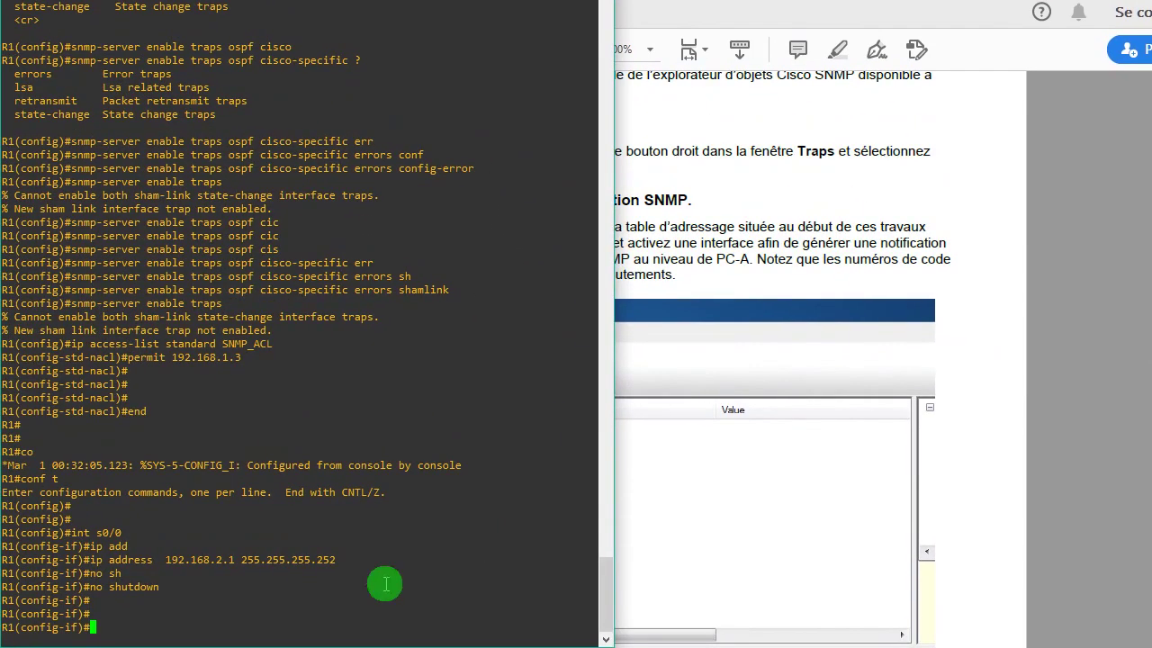
pyautogui.press('Return')
pyautogui.press('Return')
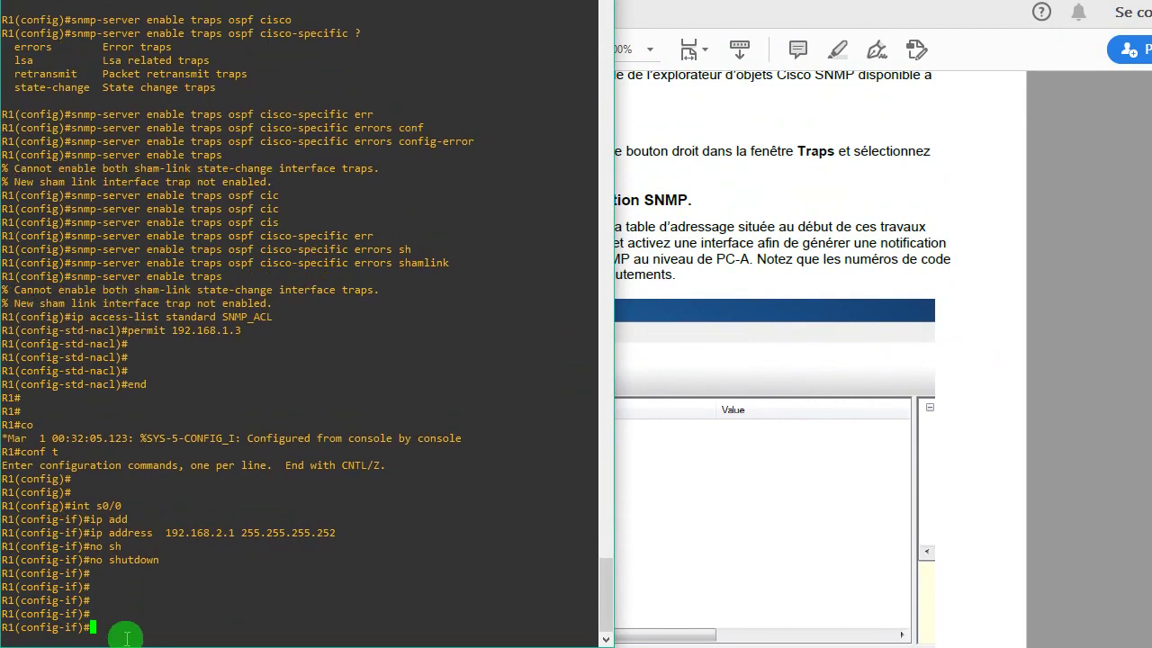
pyautogui.write('end')
pyautogui.press('Return')
pyautogui.press('Return')
pyautogui.press('Return')
pyautogui.press('Return')
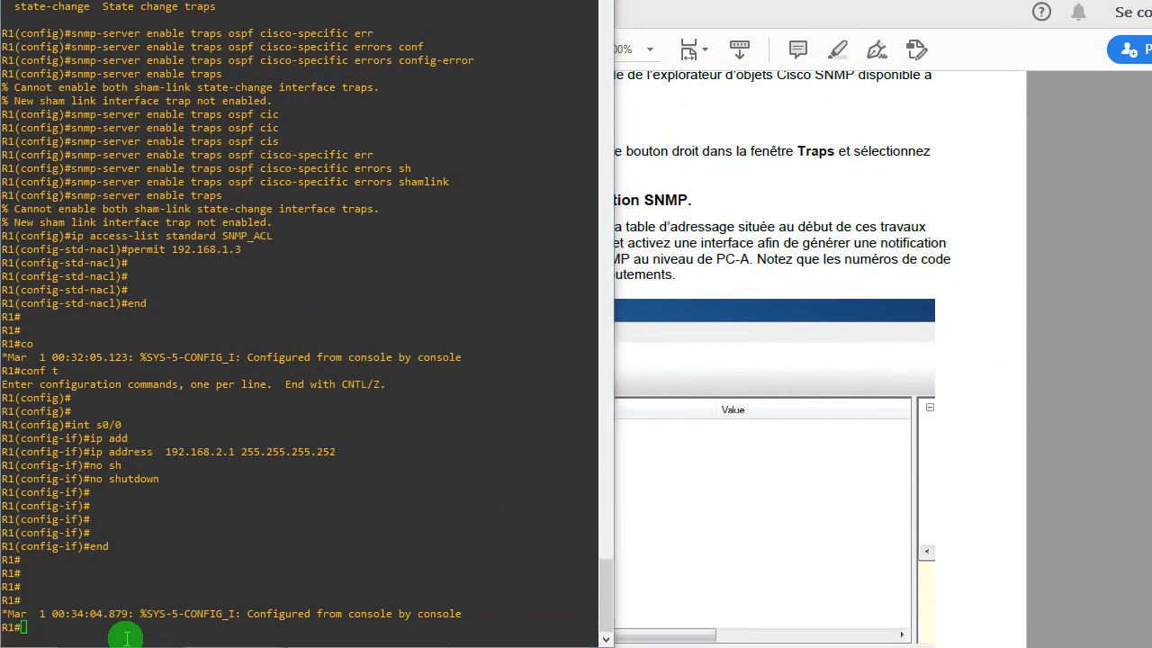
pyautogui.hotkey('alt', 'Tab')
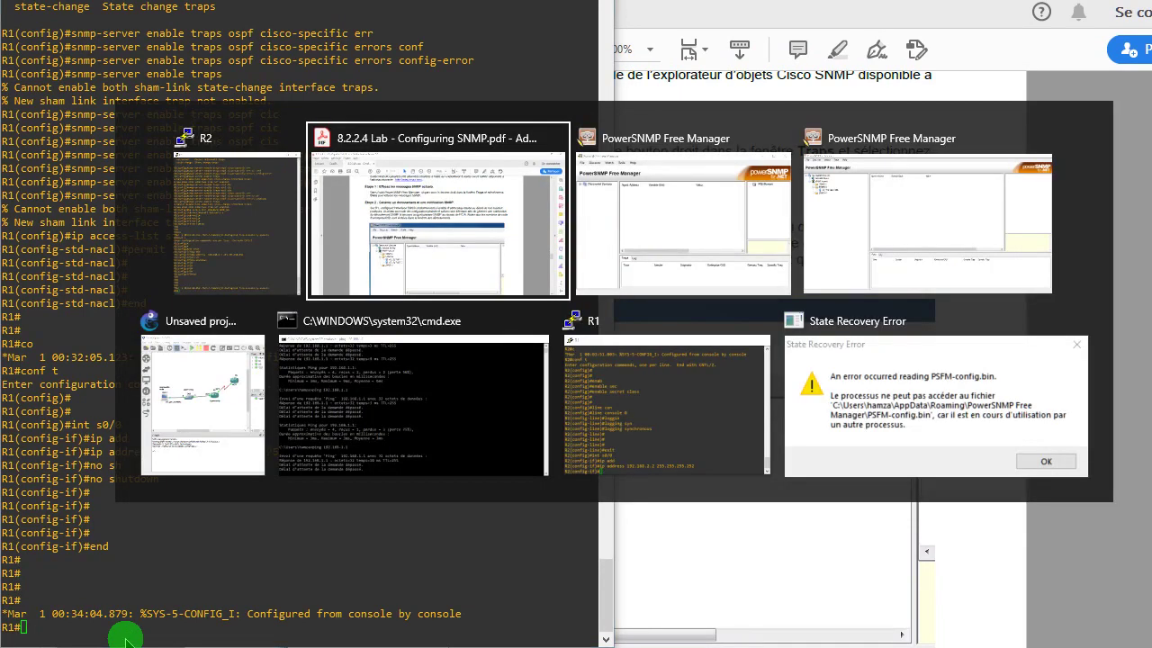
pyautogui.press('Tab')
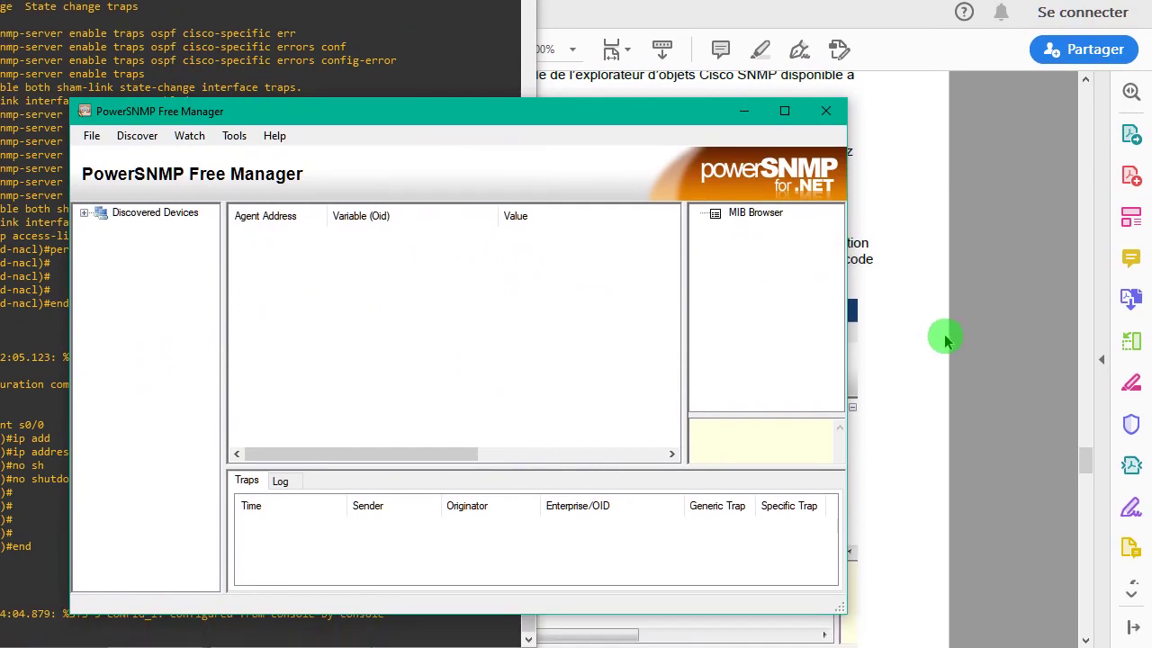
# - Bring the lab PDF forward on page 8's Étape 2 steps
pyautogui.click(936, 494)
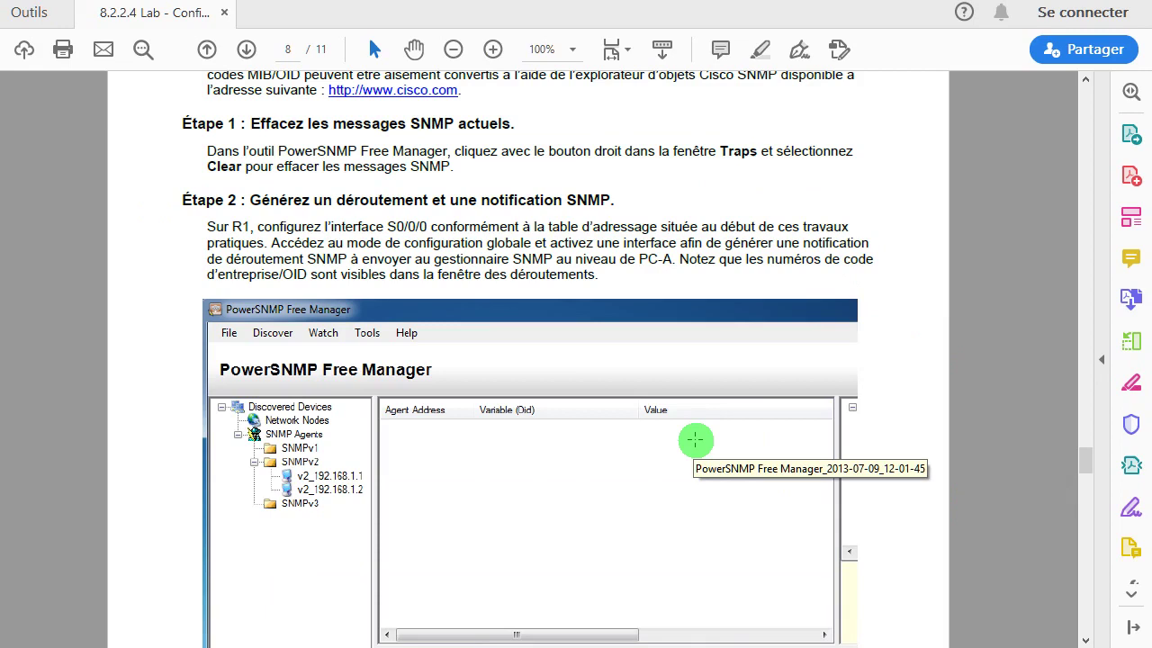
# - Create interface Loopback0 on R1 with conf t and int lo 0, then exit with end
pyautogui.hotkey('alt', 'Tab')
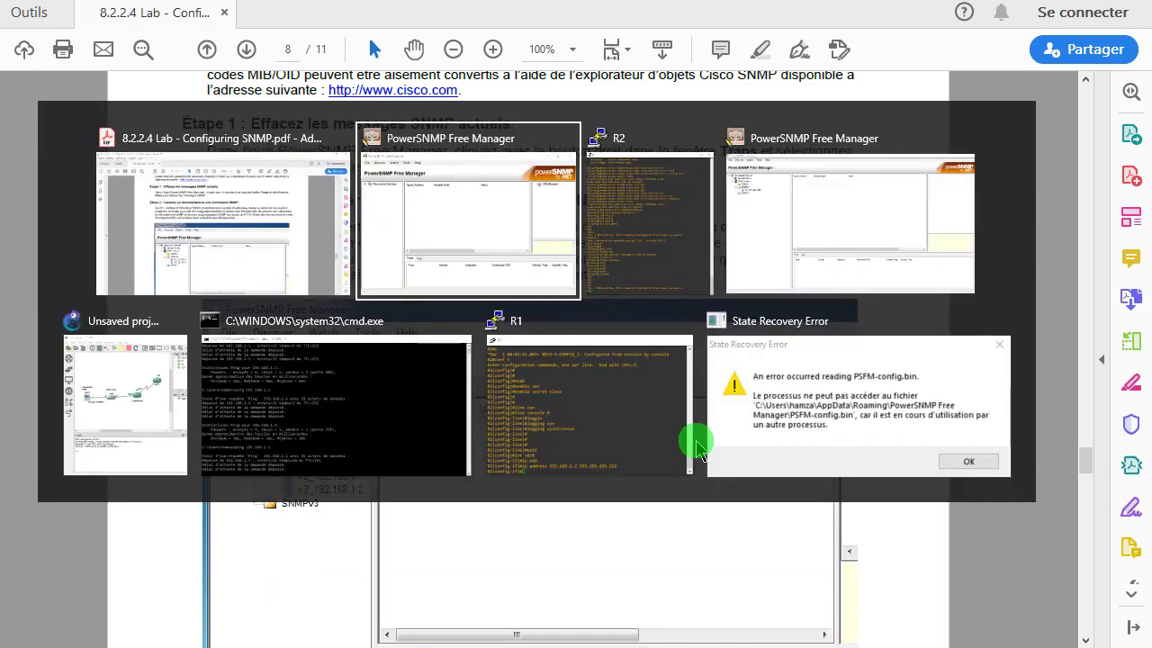
pyautogui.press('Return')
pyautogui.press('Return')
pyautogui.press('Return')
pyautogui.press('Return')
pyautogui.press('Return')
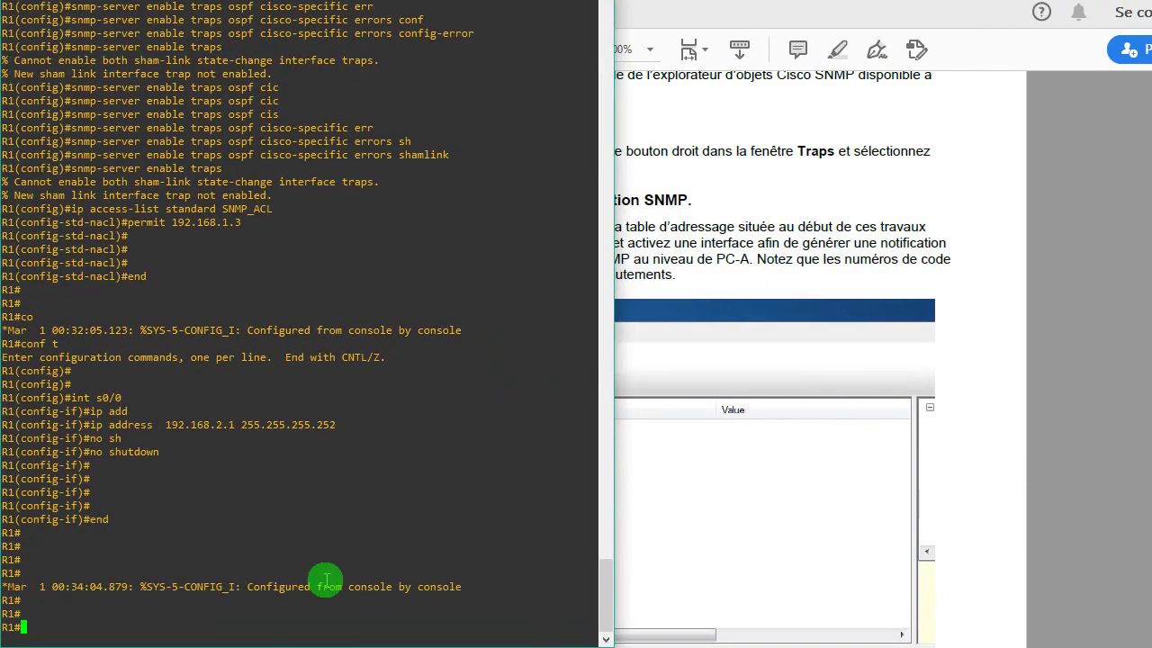
pyautogui.write('conf t')
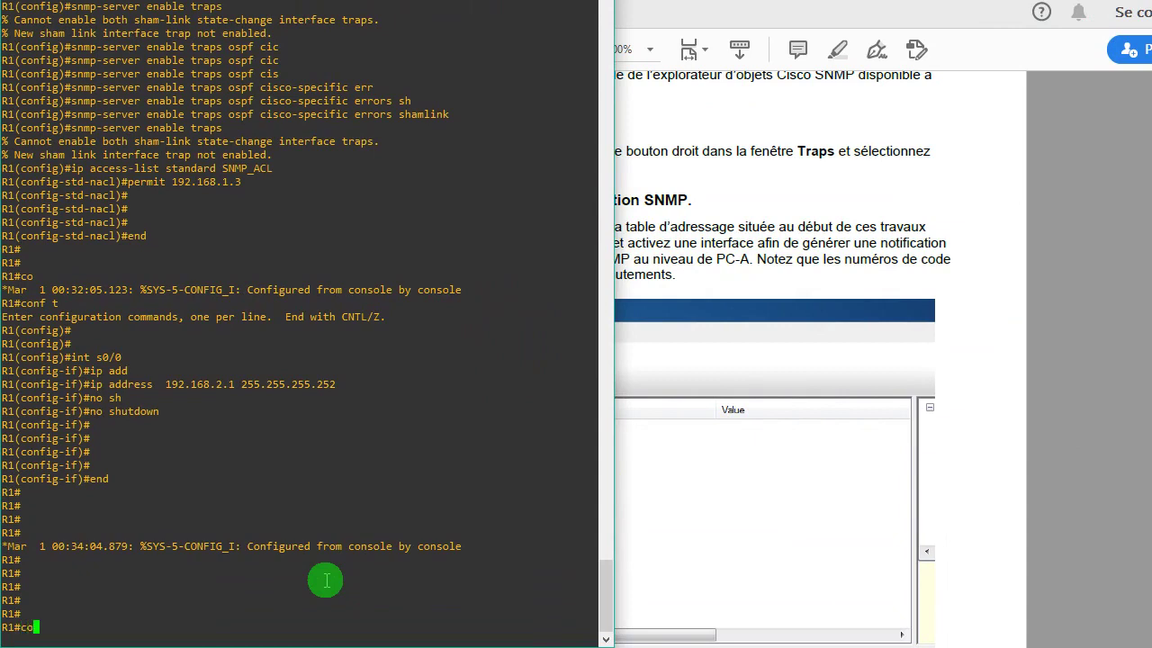
pyautogui.press('Return')
pyautogui.press('Return')
pyautogui.press('Return')
pyautogui.press('Return')
pyautogui.press('Return')
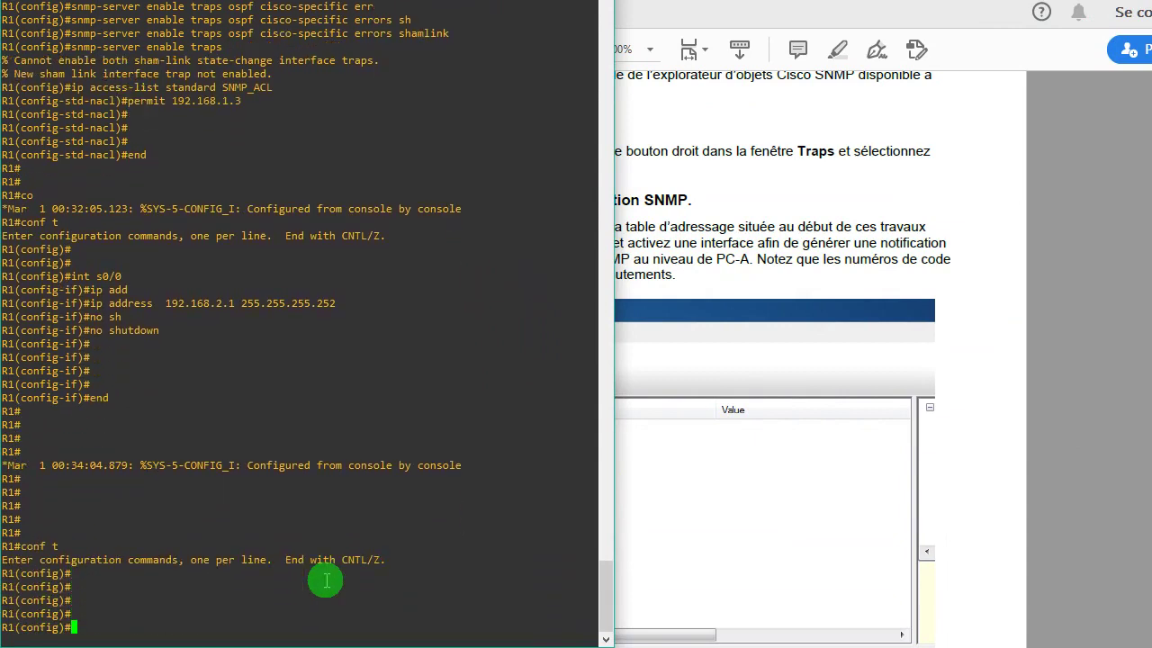
pyautogui.write('int lo 0')
pyautogui.press('Return')
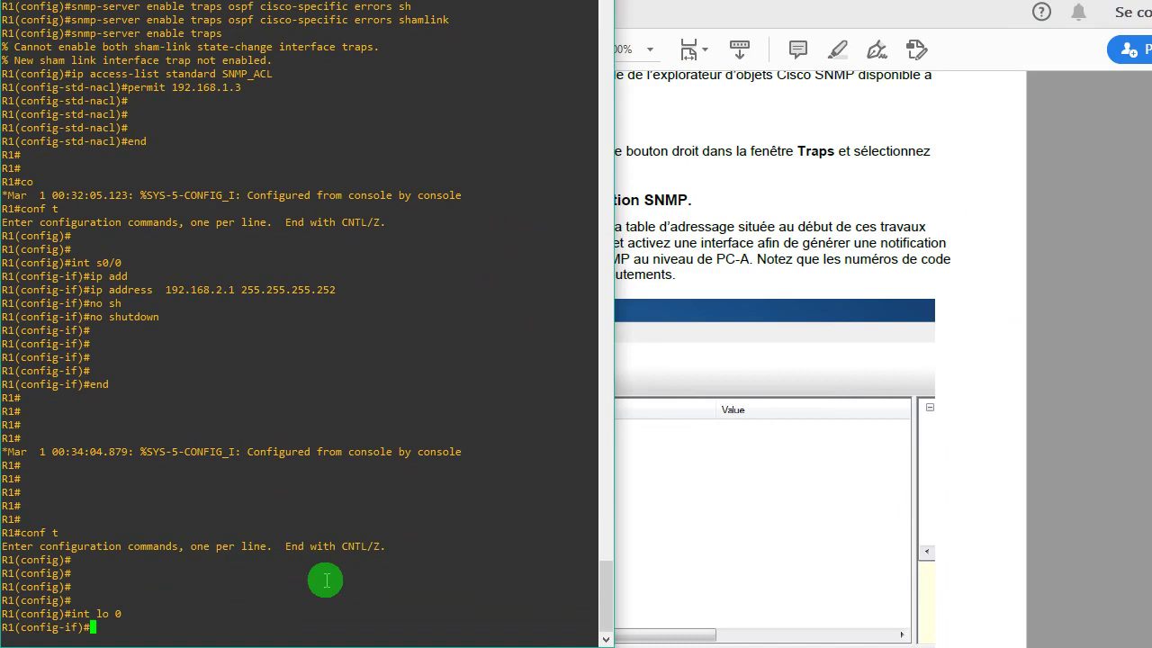
pyautogui.press('Return')
pyautogui.press('Return')
pyautogui.press('Return')
pyautogui.write('en')
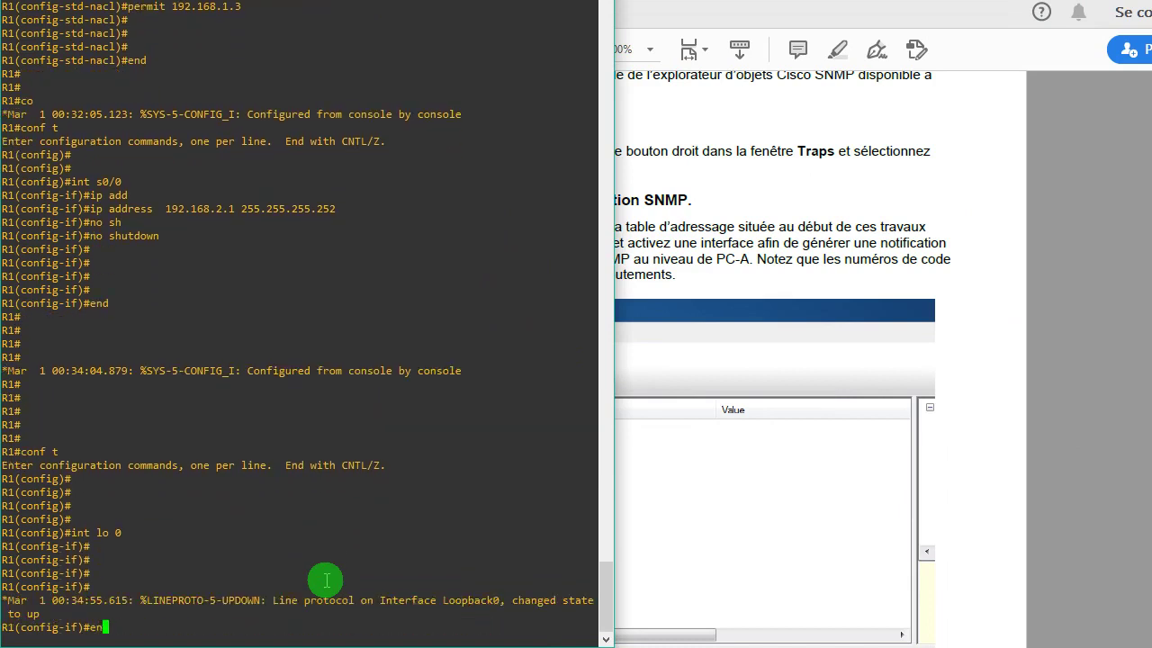
pyautogui.write('d')
pyautogui.press('Return')
pyautogui.press('Return')
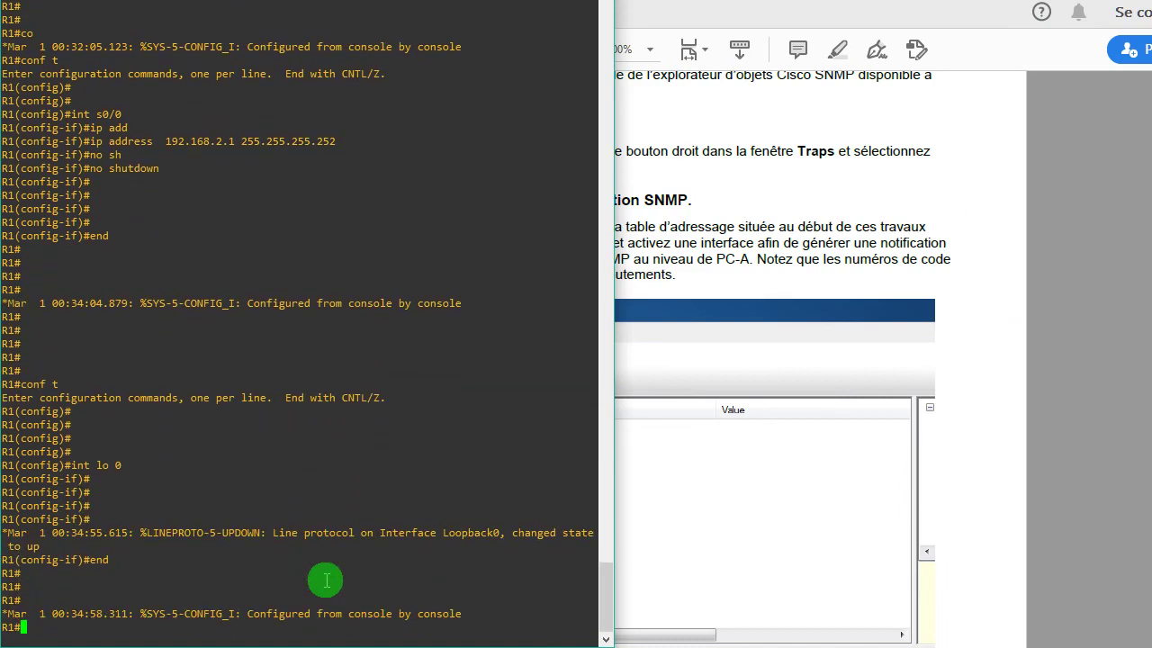
pyautogui.hotkey('alt', 'Tab')
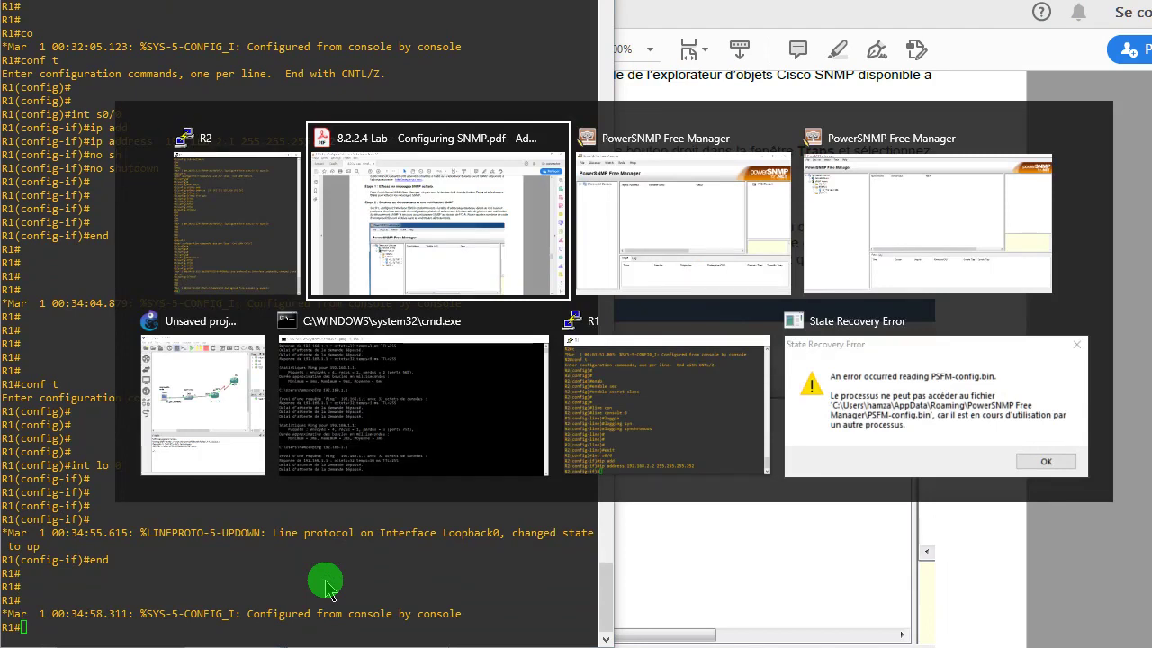
# - Focus PowerSNMP Free Manager and open Task Manager with Ctrl+Shift+Esc
pyautogui.hotkey('alt', 'Tab')
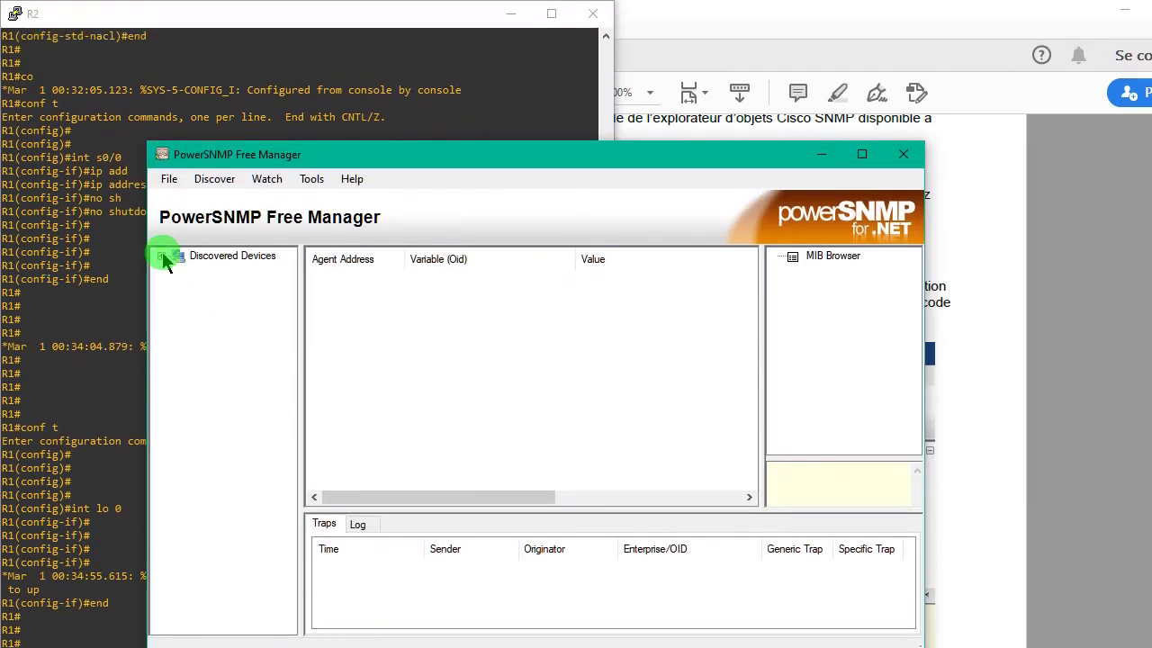
pyautogui.click(214, 180)
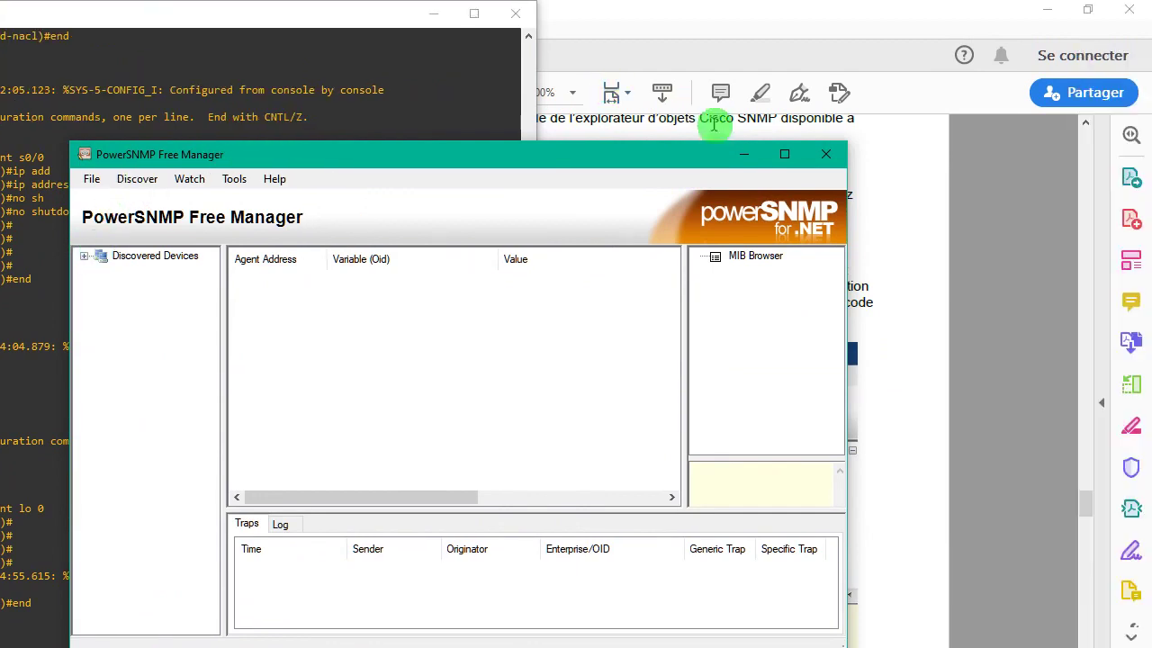
pyautogui.click(725, 158)
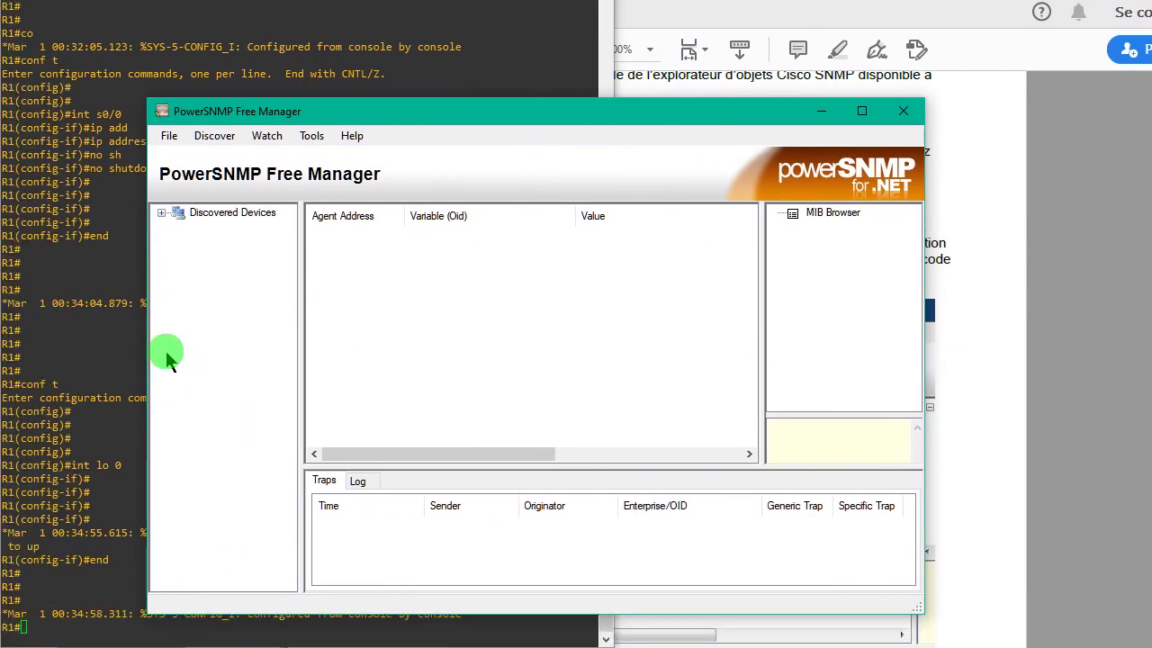
pyautogui.hotkey('ctrl', 'shift', 'Escape')
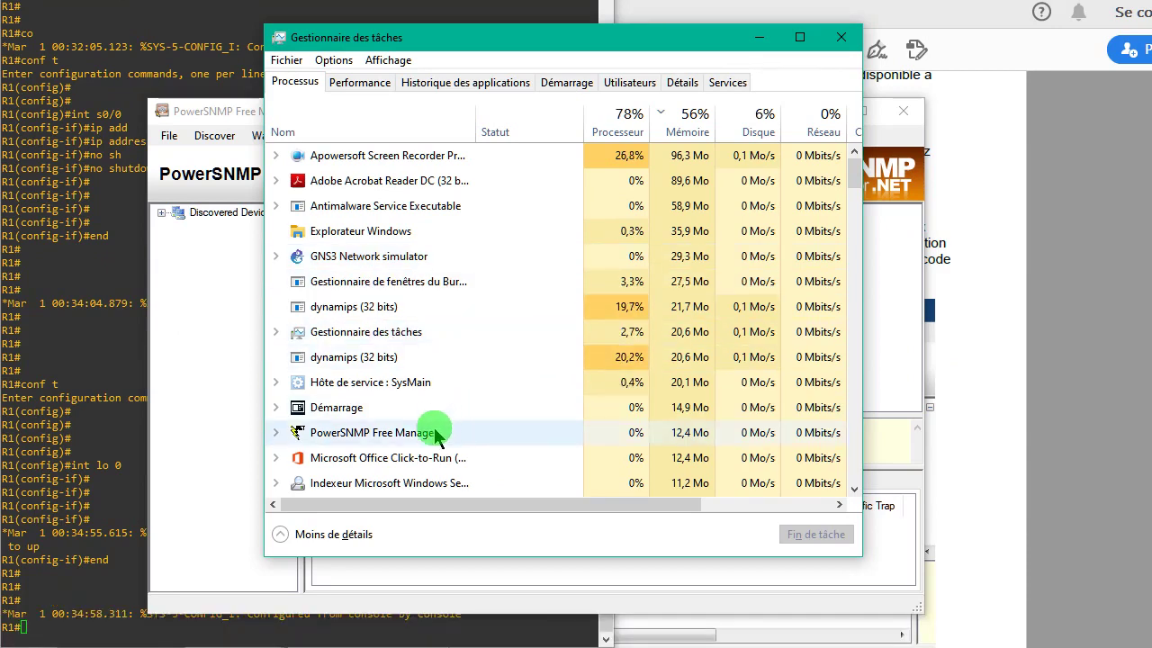
# - End the PowerSNMP Free Manager task and close Task Manager
pyautogui.click(439, 478)
pyautogui.rightClick(438, 435)
pyautogui.click(482, 463)
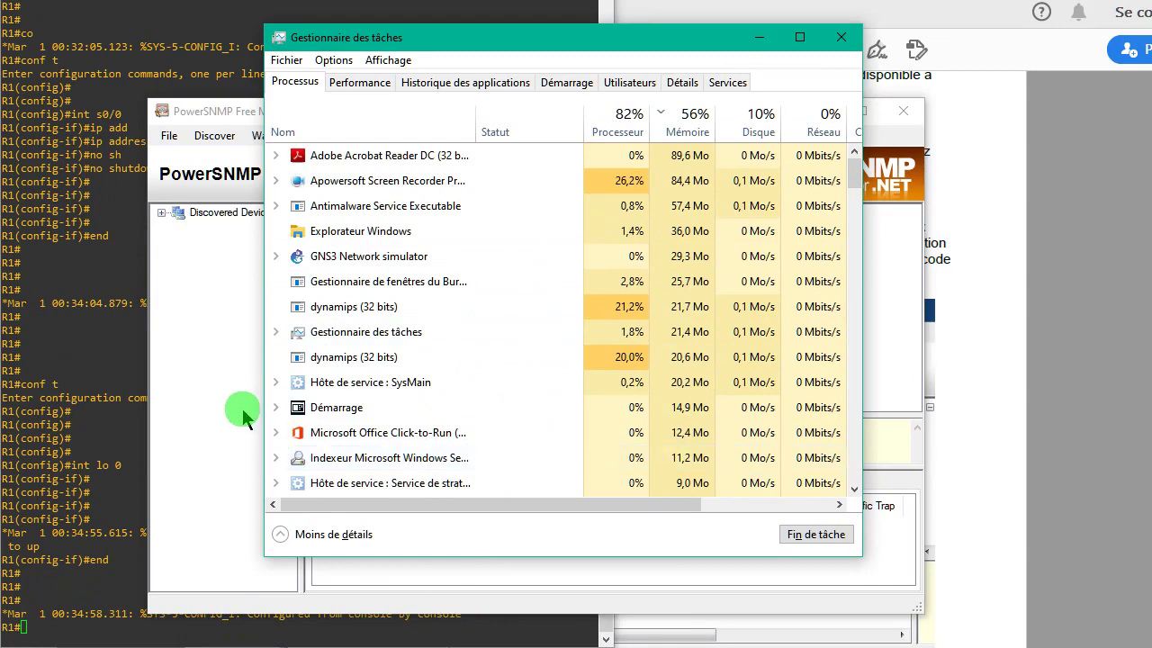
pyautogui.click(227, 387)
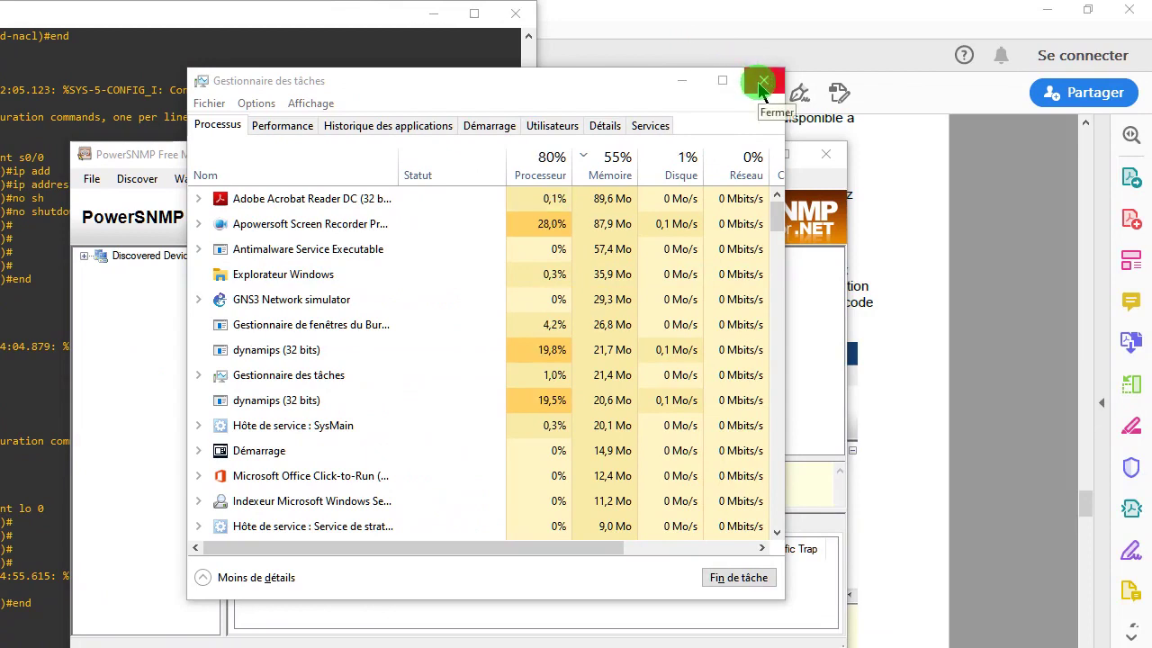
pyautogui.click(762, 82)
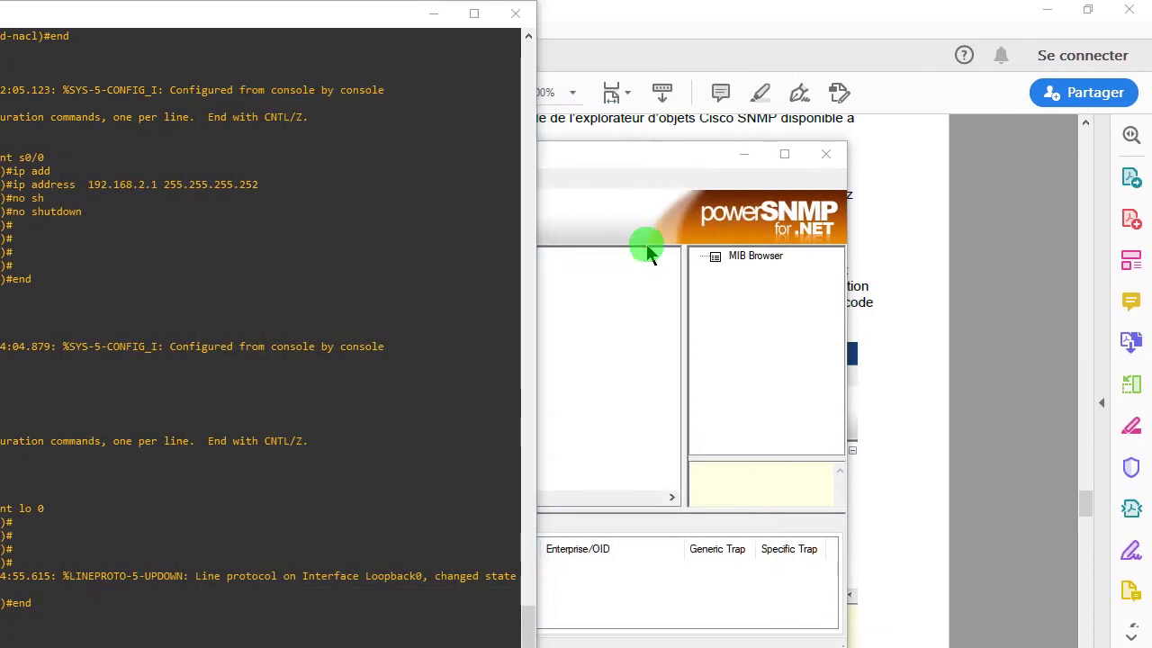
# - Dismiss the state recovery error, decline agent discovery, and open the Start menu
pyautogui.hotkey('alt', 'Tab')
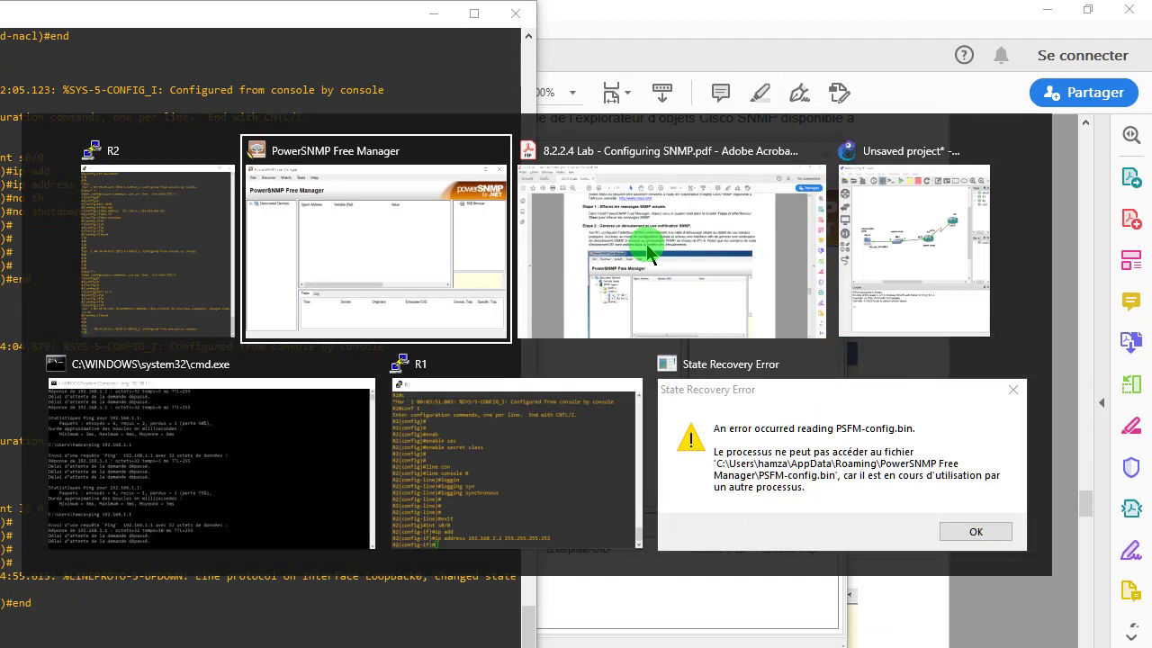
pyautogui.hotkey('alt', 'Tab')
pyautogui.hotkey('alt', 'Tab')
pyautogui.hotkey('alt', 'Tab')
pyautogui.hotkey('alt', 'Tab')
pyautogui.hotkey('alt', 'Tab')
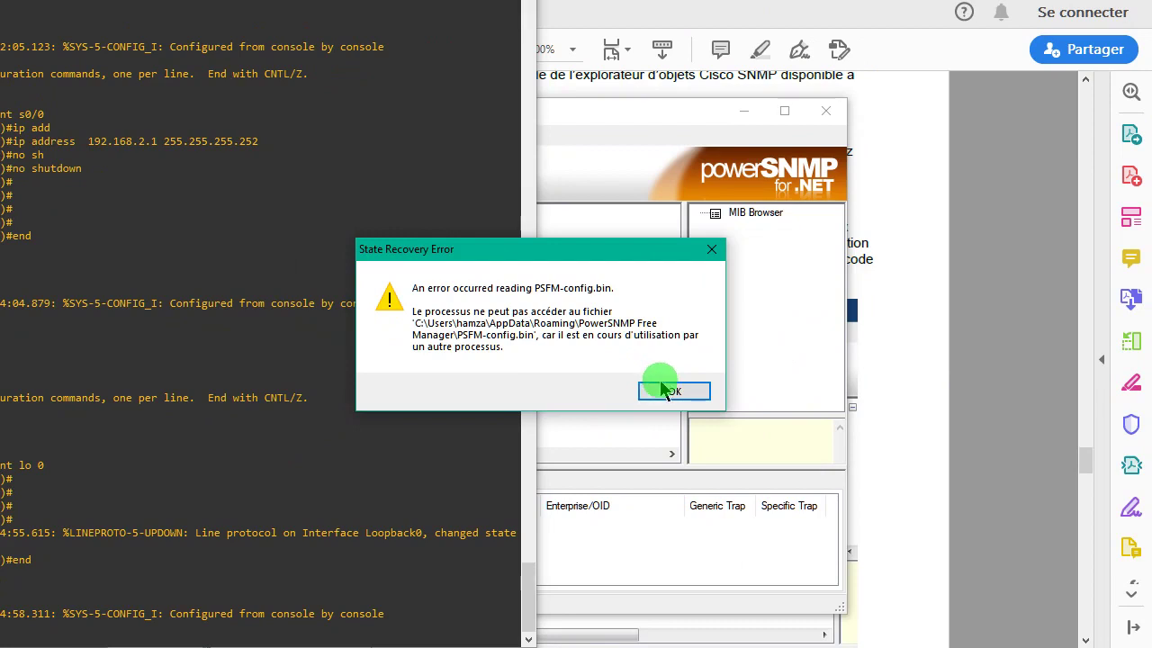
pyautogui.click(666, 390)
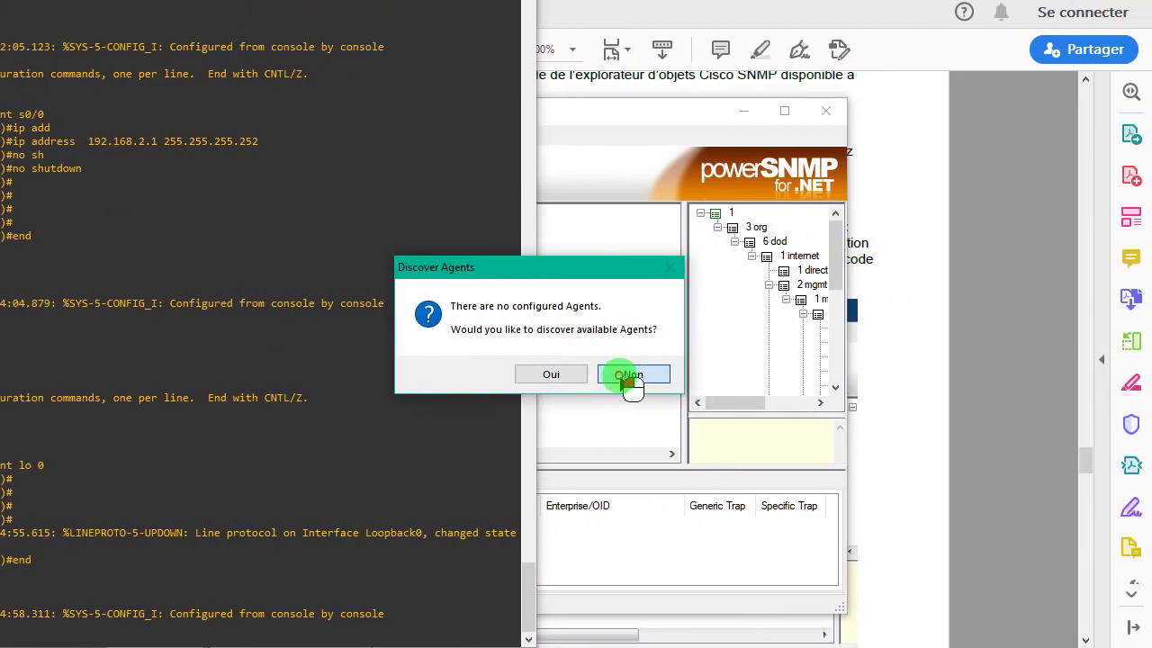
pyautogui.click(697, 376)
pyautogui.press('super')
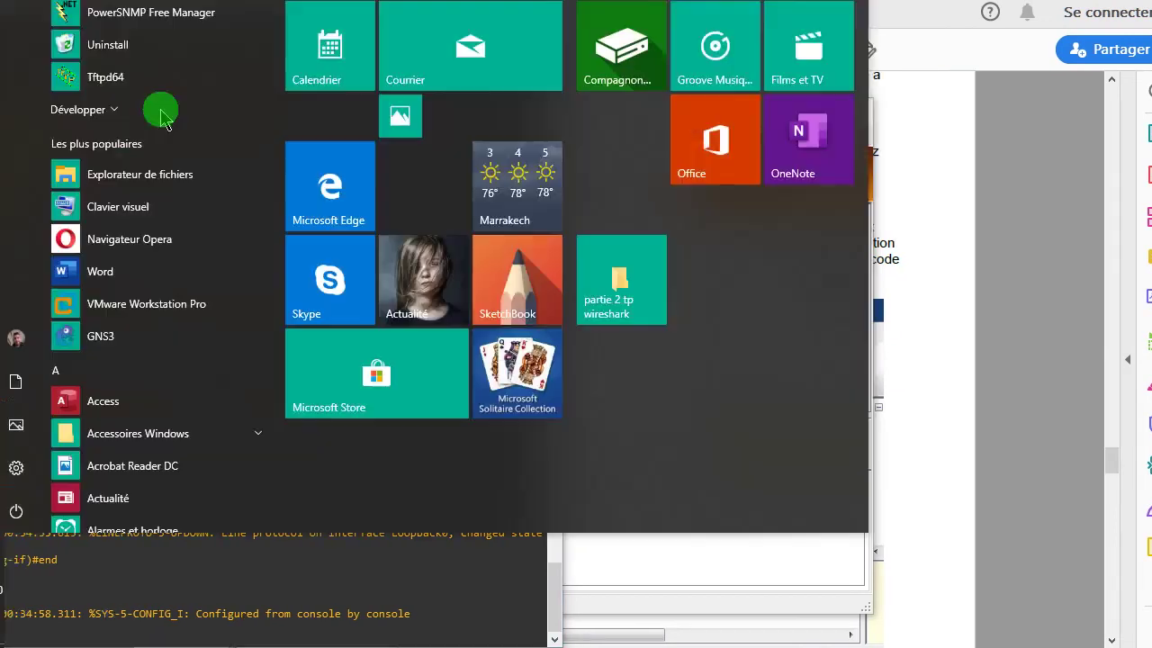
# - Relaunch PowerSNMP Free Manager, dismiss its errors, and accept 192.168.1.3 on trap port 162
pyautogui.click(160, 54)
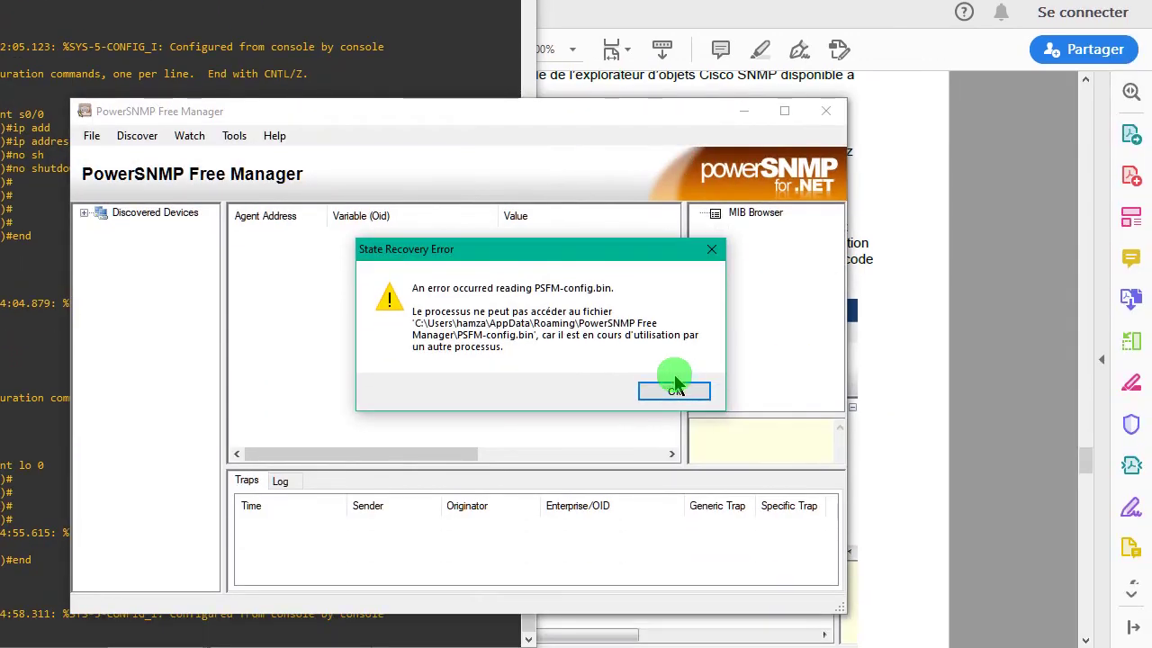
pyautogui.click(747, 435)
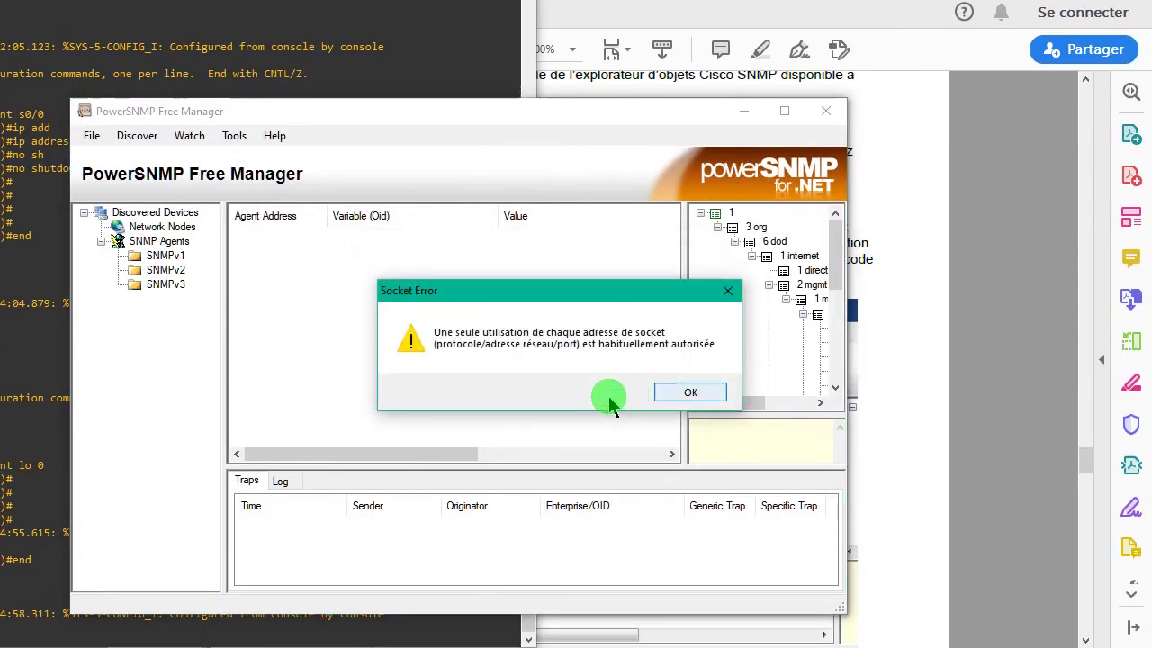
pyautogui.click(686, 396)
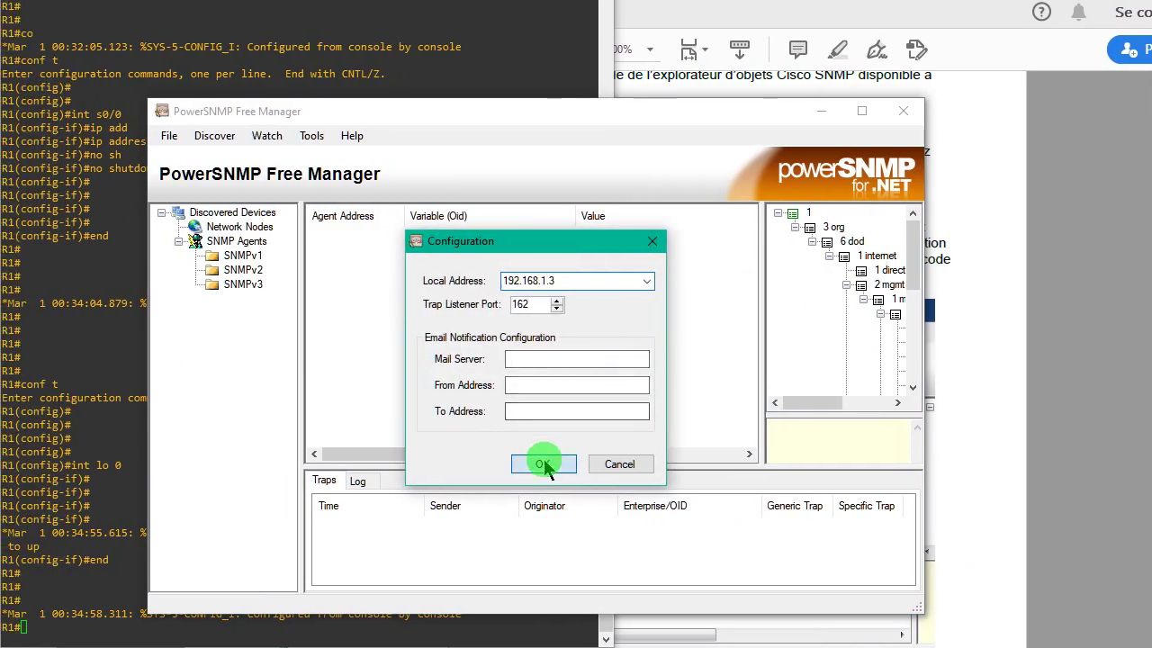
pyautogui.click(544, 464)
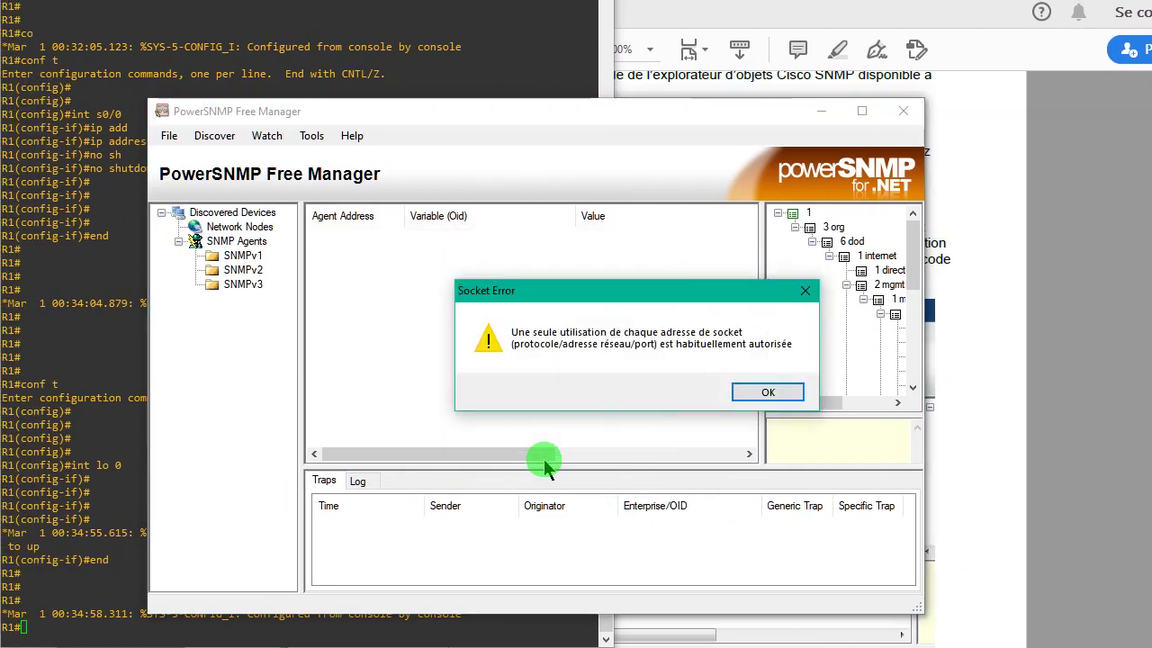
pyautogui.hotkey('ctrl', 'shift', 'Escape')
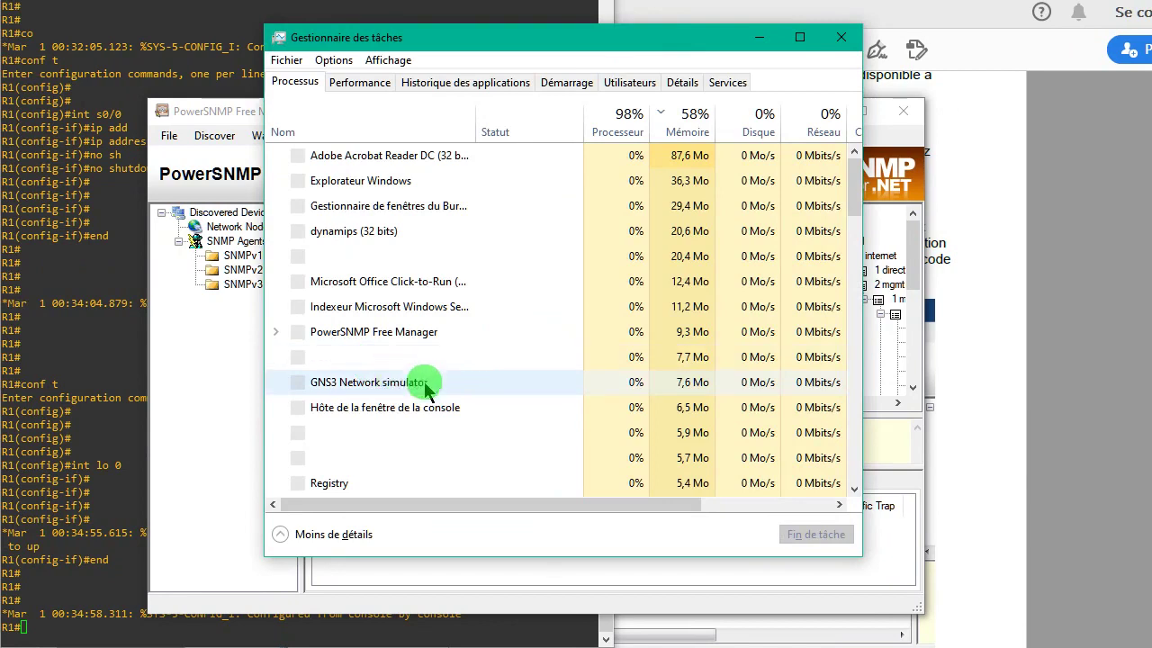
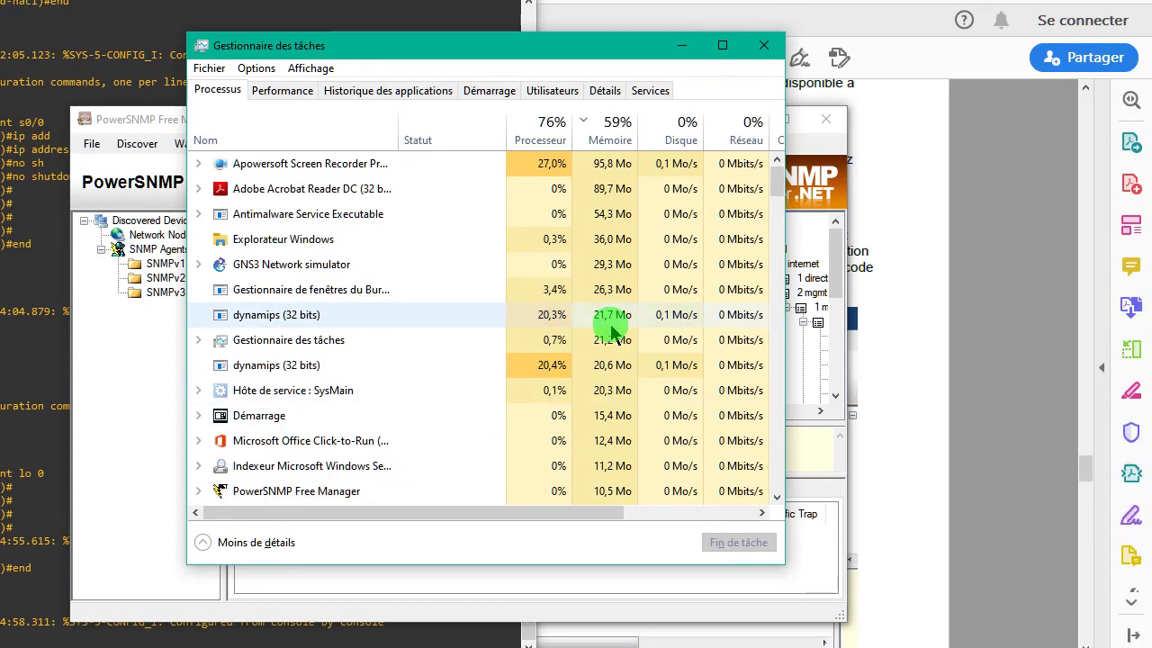
# - End the duplicate PowerSNMP Free Manager processes in Task Manager, keeping one instance, and close Task Manager
pyautogui.scroll(-5, 776, 235)
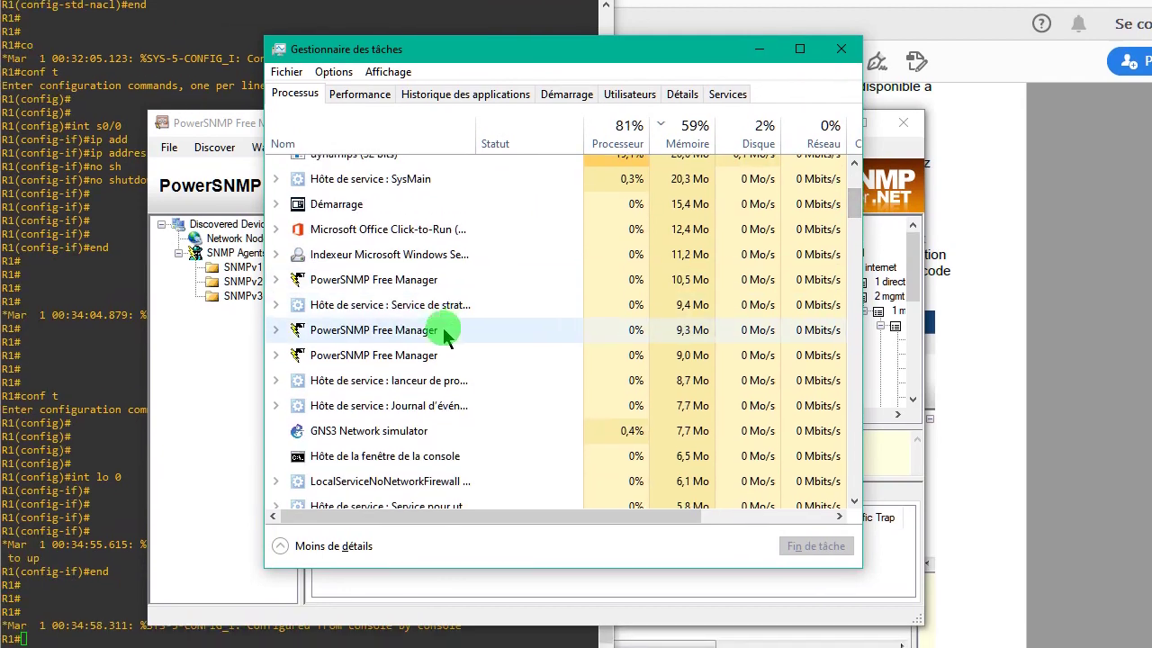
pyautogui.rightClick(441, 332)
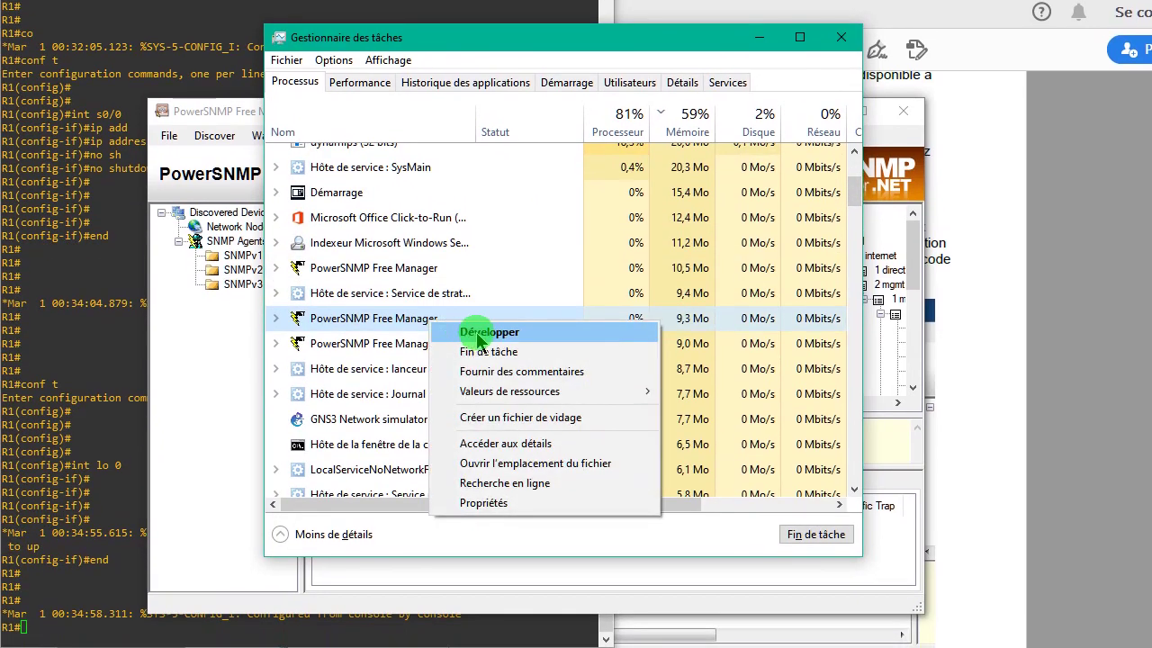
pyautogui.click(476, 344)
pyautogui.rightClick(432, 344)
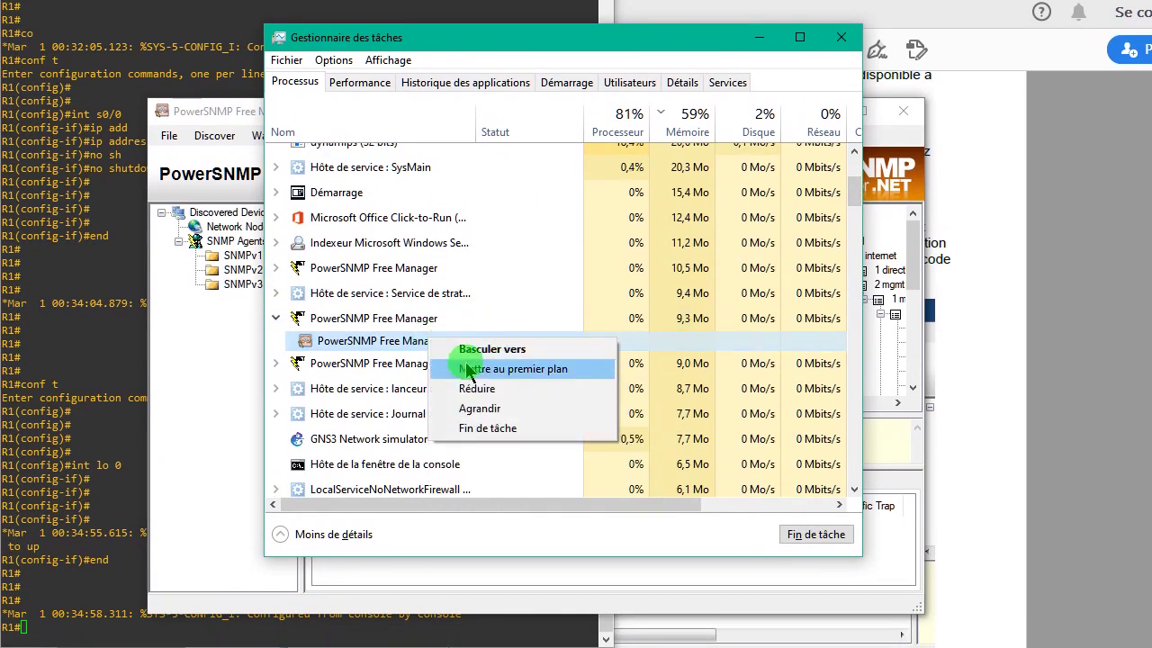
pyautogui.click(480, 429)
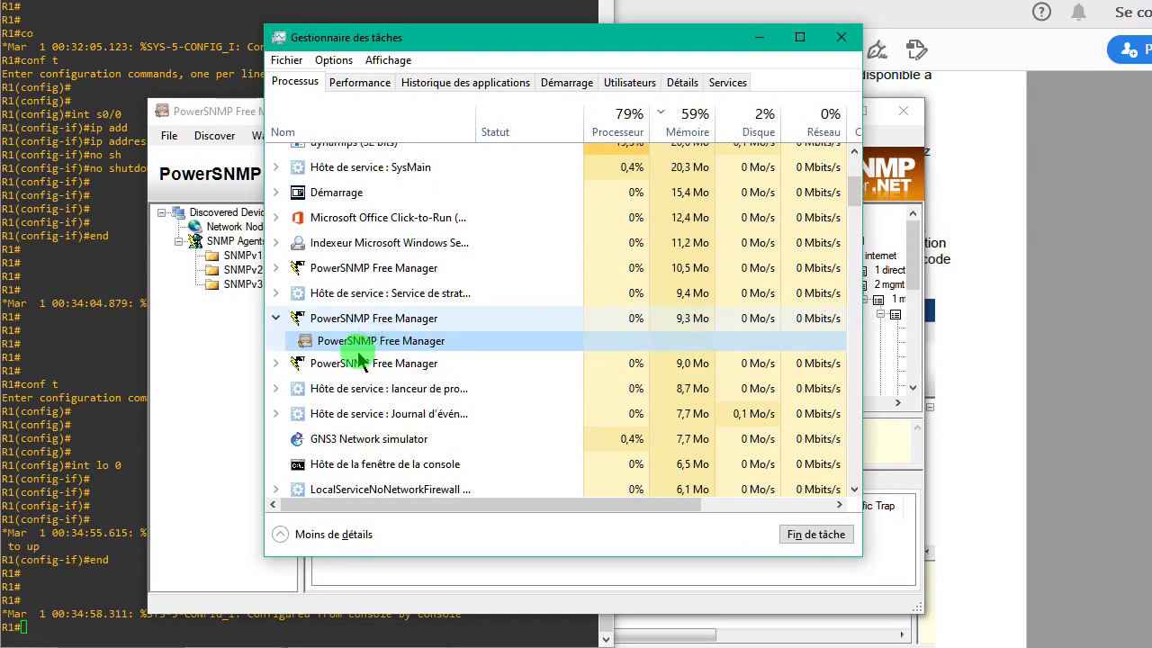
pyautogui.rightClick(329, 321)
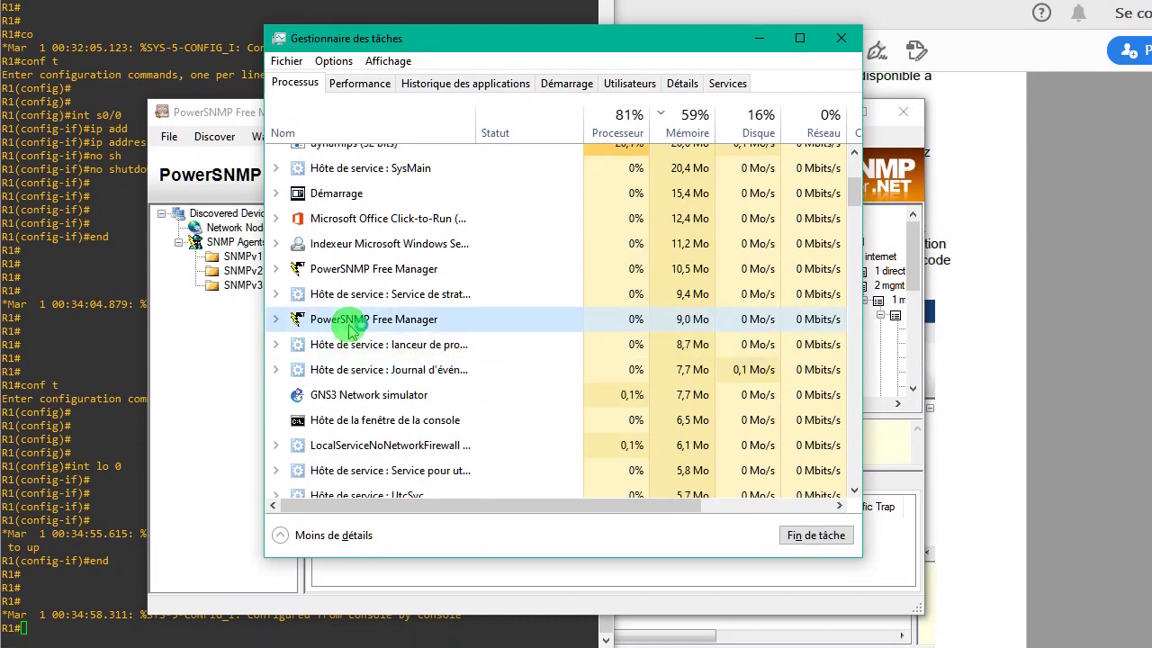
pyautogui.click(423, 353)
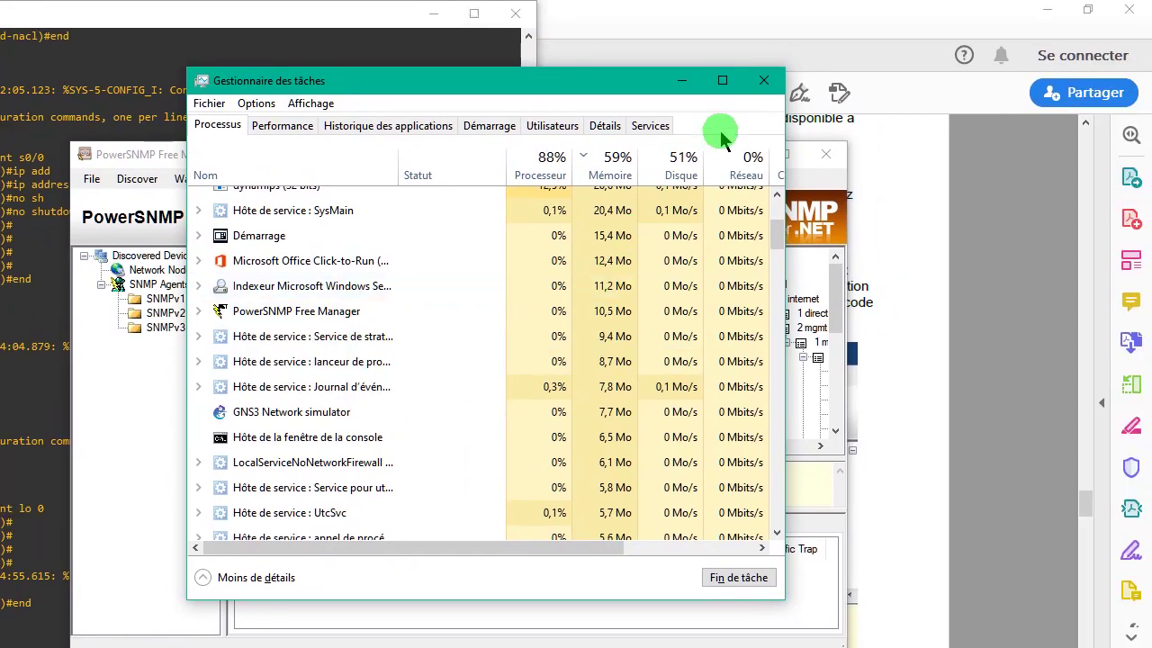
pyautogui.click(841, 80)
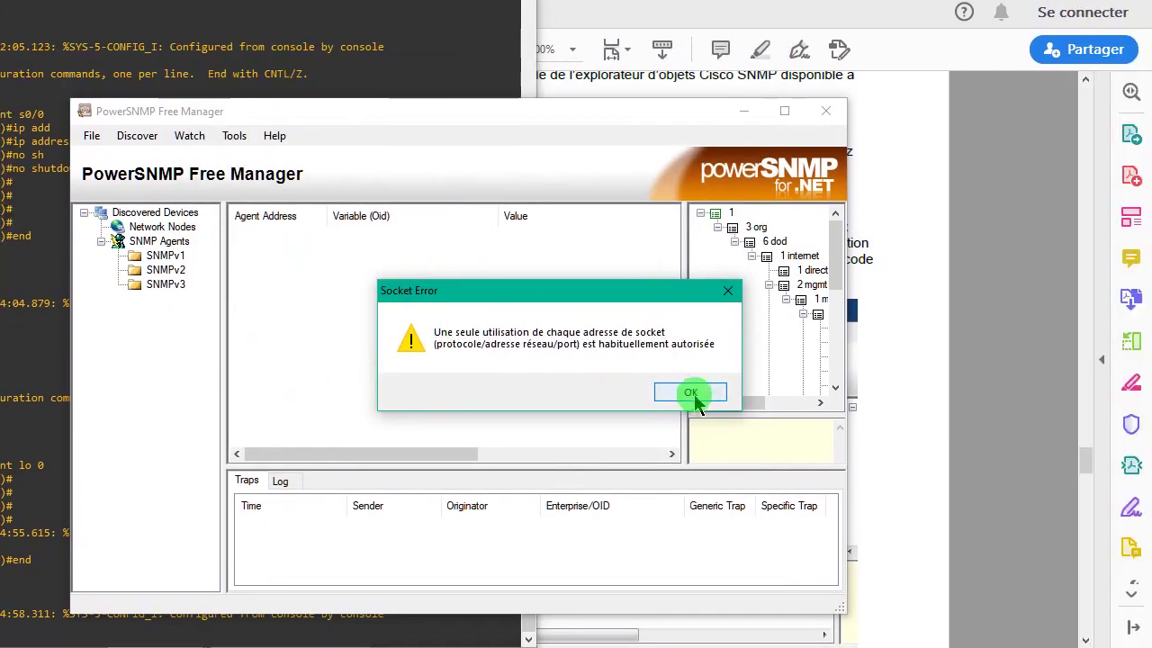
# - Dismiss the socket error, accept the configuration, and start SNMP agent discovery at 192.168.1.255
pyautogui.click(768, 435)
pyautogui.click(546, 460)
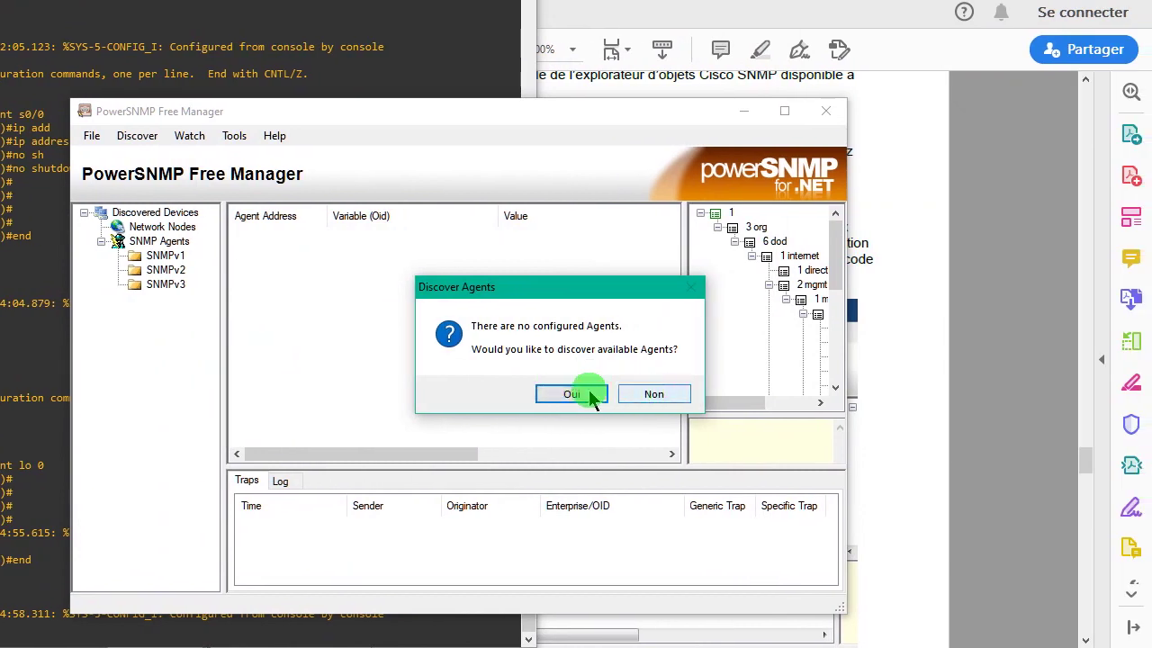
pyautogui.click(585, 396)
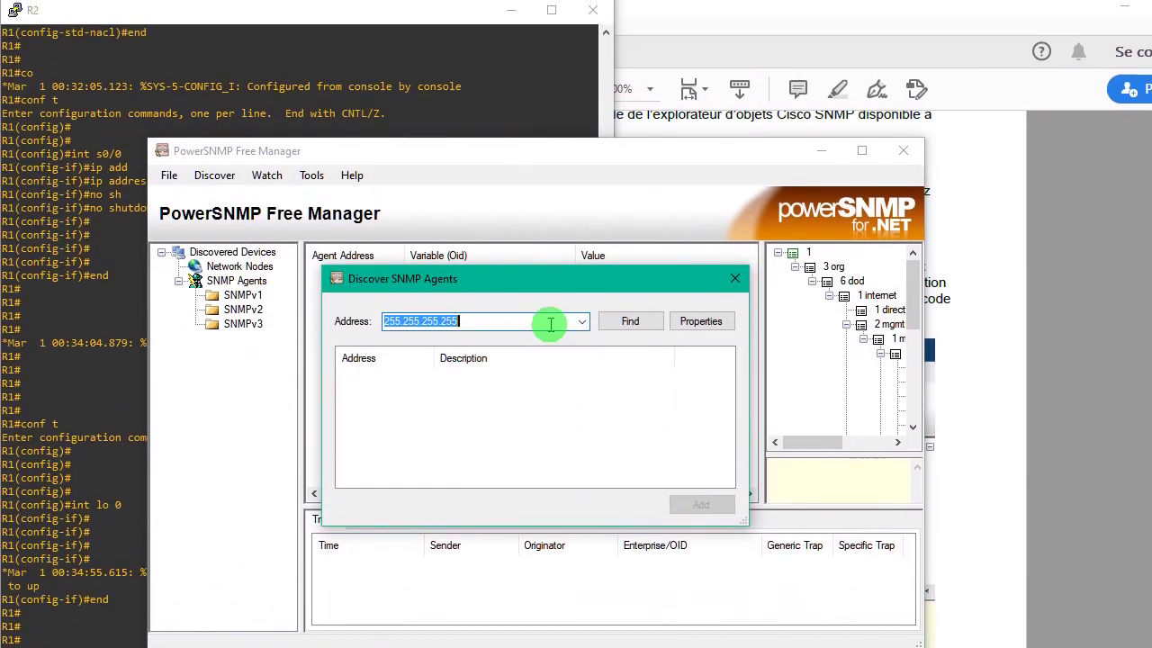
pyautogui.press('BackSpace')
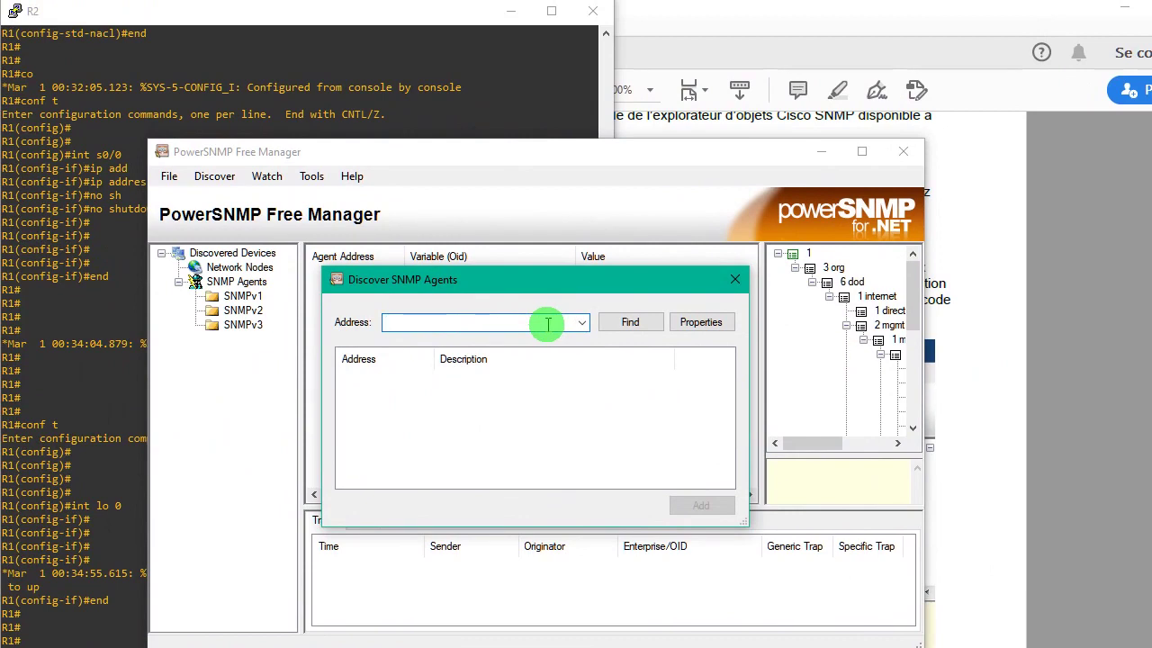
pyautogui.write('192.168.1.255')
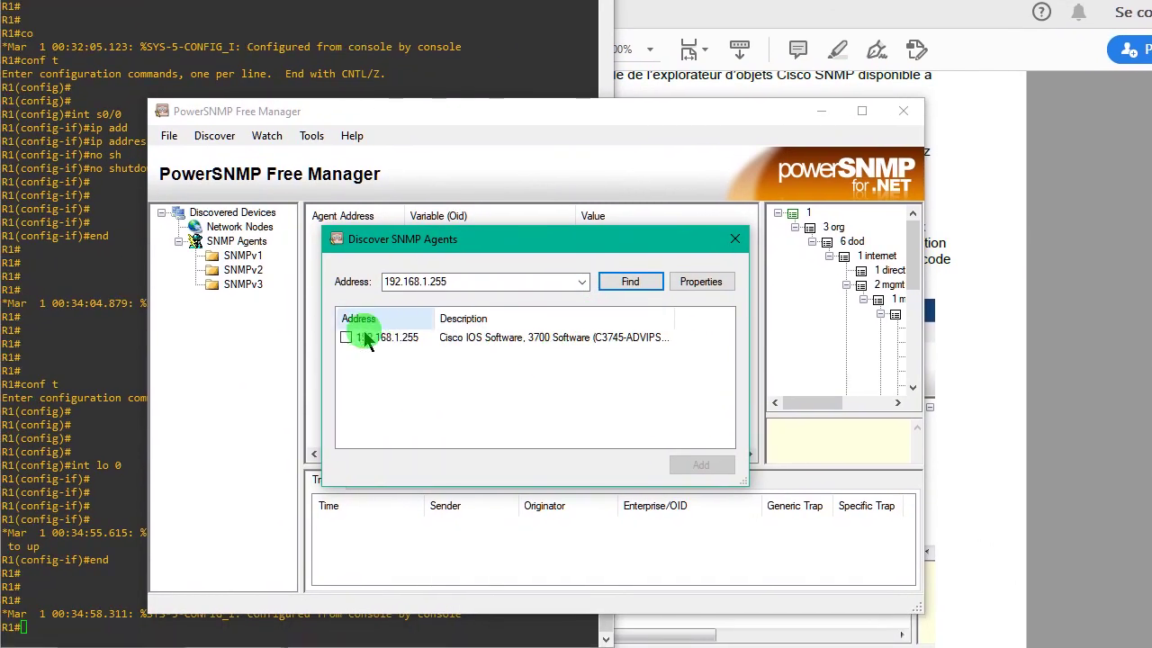
# - Check the discovered Cisco IOS agent and add it as v2_192.168.1.255 under SNMPv2
pyautogui.click(335, 360)
pyautogui.click(345, 337)
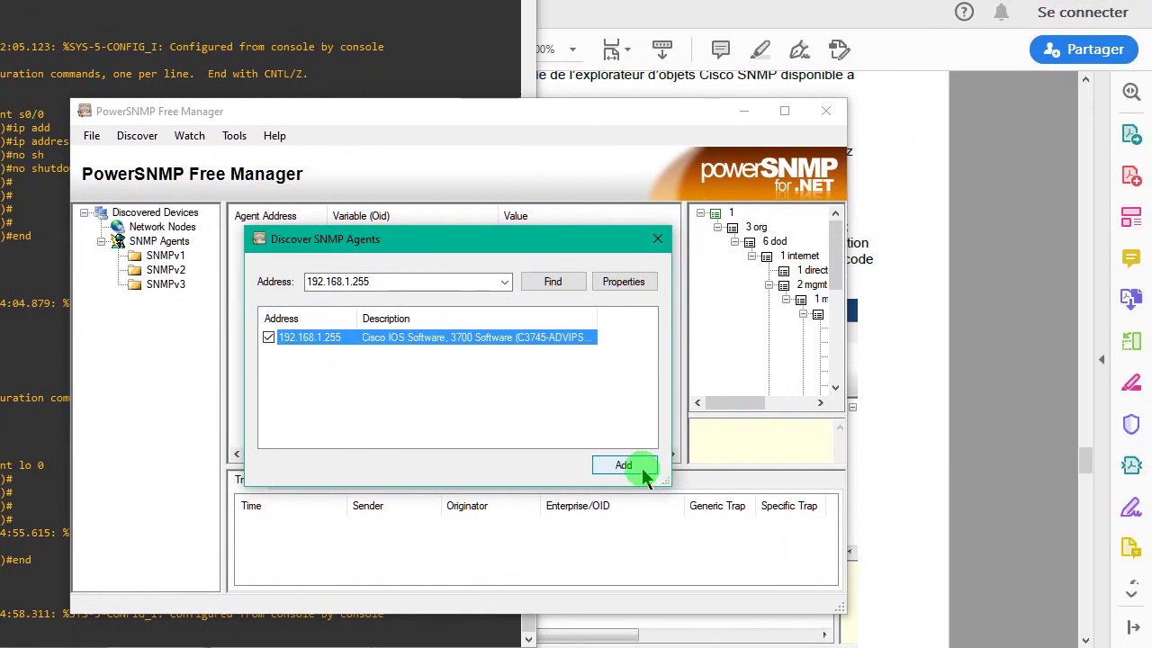
pyautogui.click(643, 470)
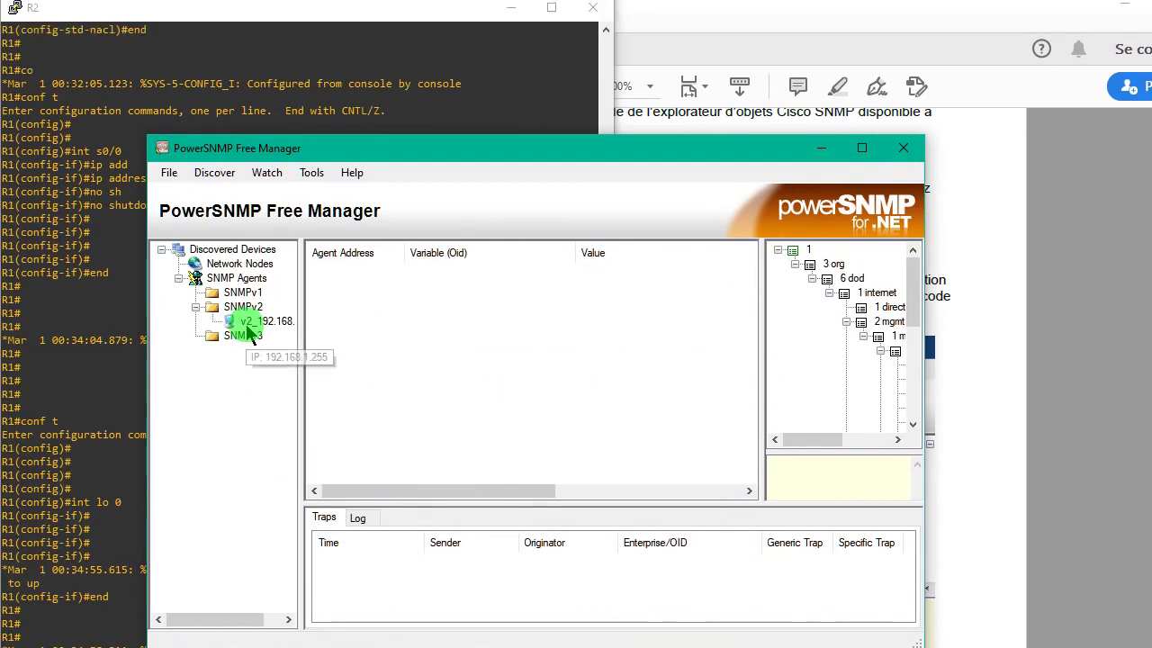
pyautogui.click(187, 284)
pyautogui.click(389, 358)
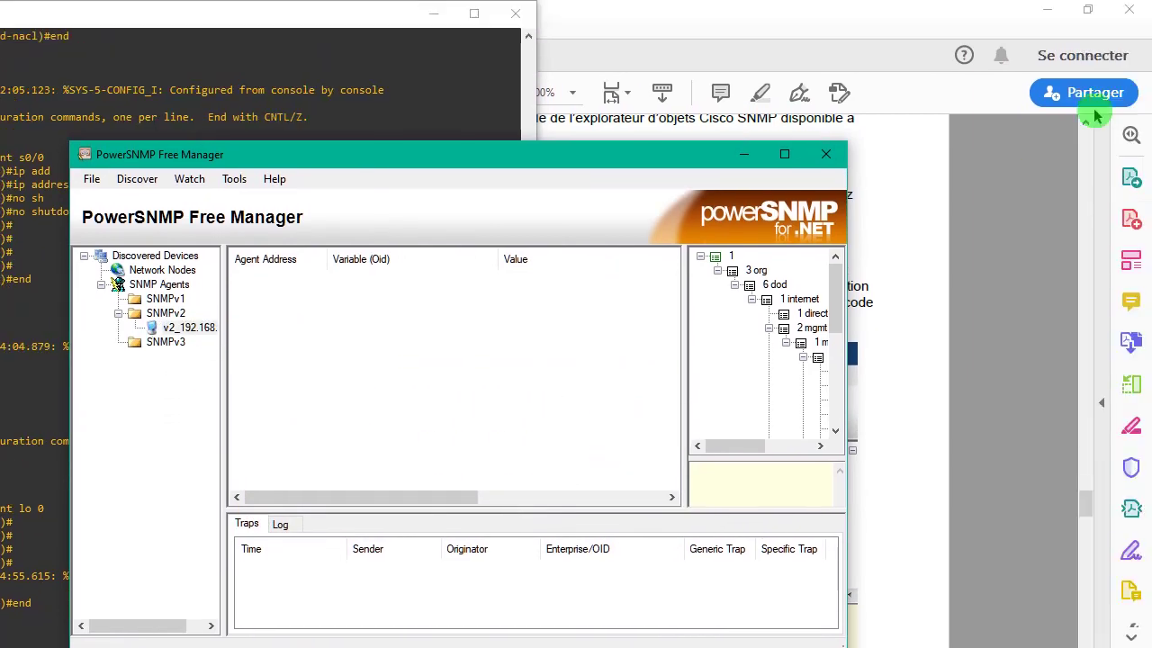
# - Create interface Loopback1 on router R1 (conf t, int lo 1, end) to generate traps for PowerSNMP
pyautogui.click(741, 159)
pyautogui.press('Return')
pyautogui.press('Return')
pyautogui.press('Return')
pyautogui.press('Return')
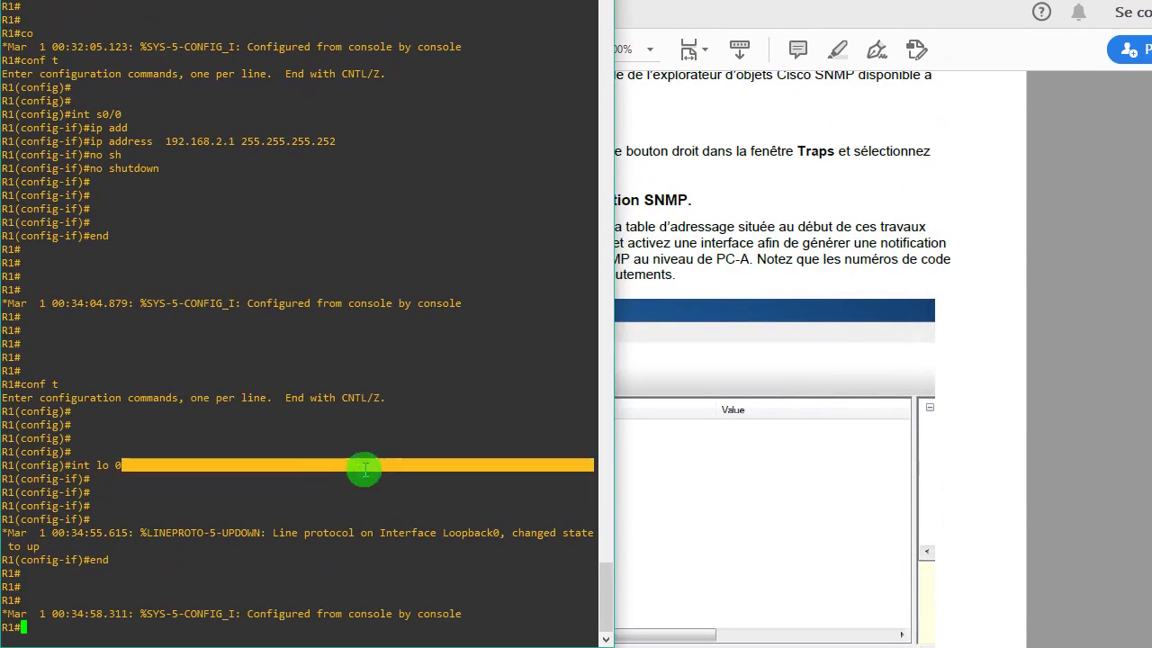
pyautogui.write('conf')
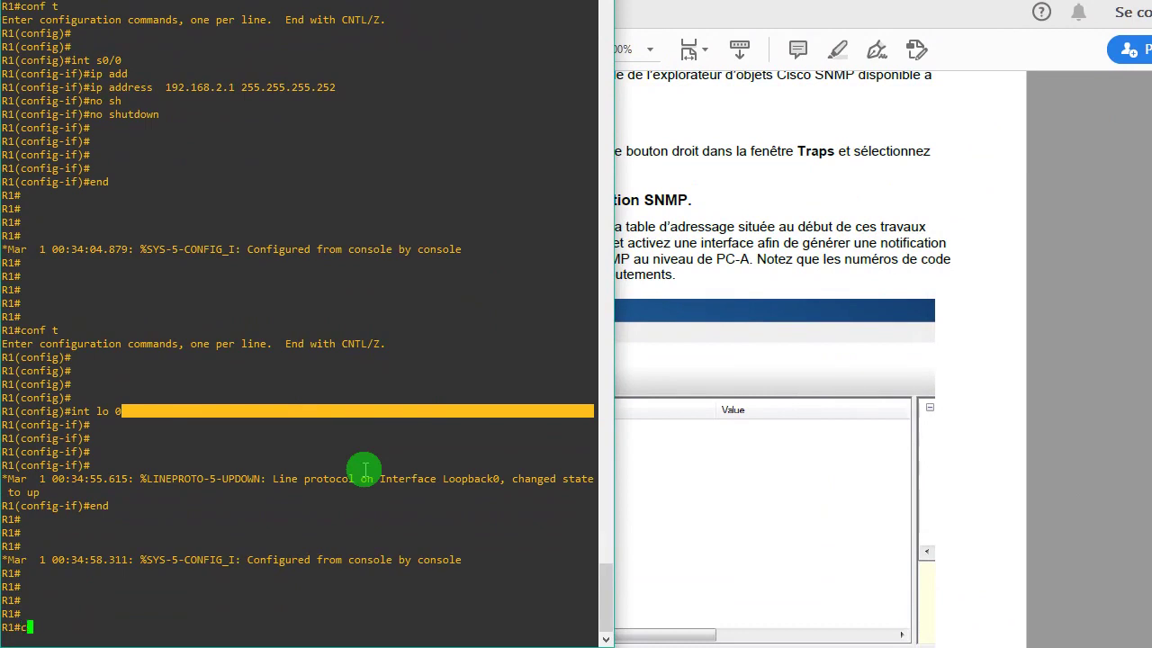
pyautogui.press('Return')
pyautogui.press('Return')
pyautogui.press('Return')
pyautogui.press('Return')
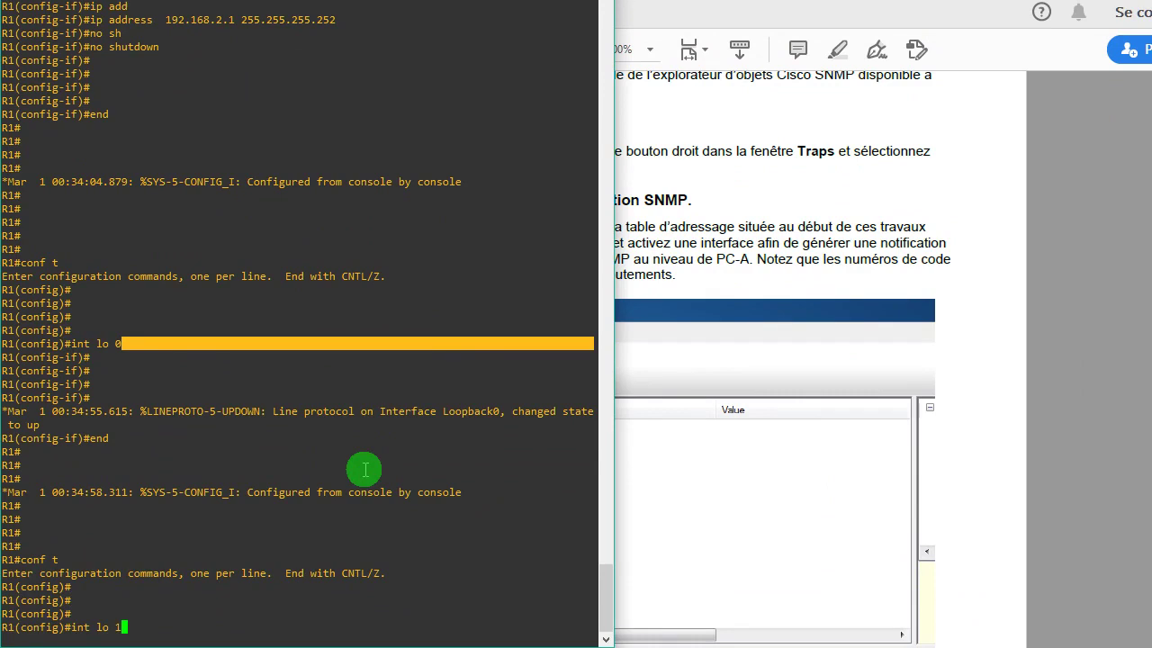
pyautogui.press('Return')
pyautogui.press('Return')
pyautogui.press('Return')
pyautogui.press('Return')
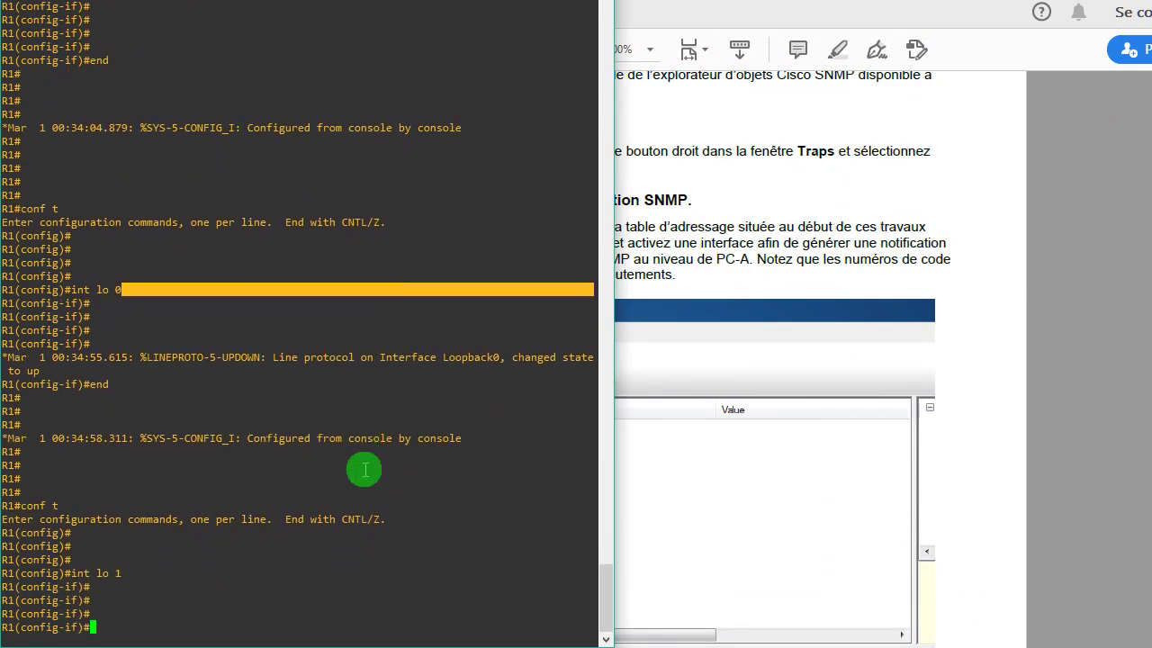
pyautogui.write('end')
pyautogui.press('Return')
pyautogui.press('Return')
pyautogui.press('Return')
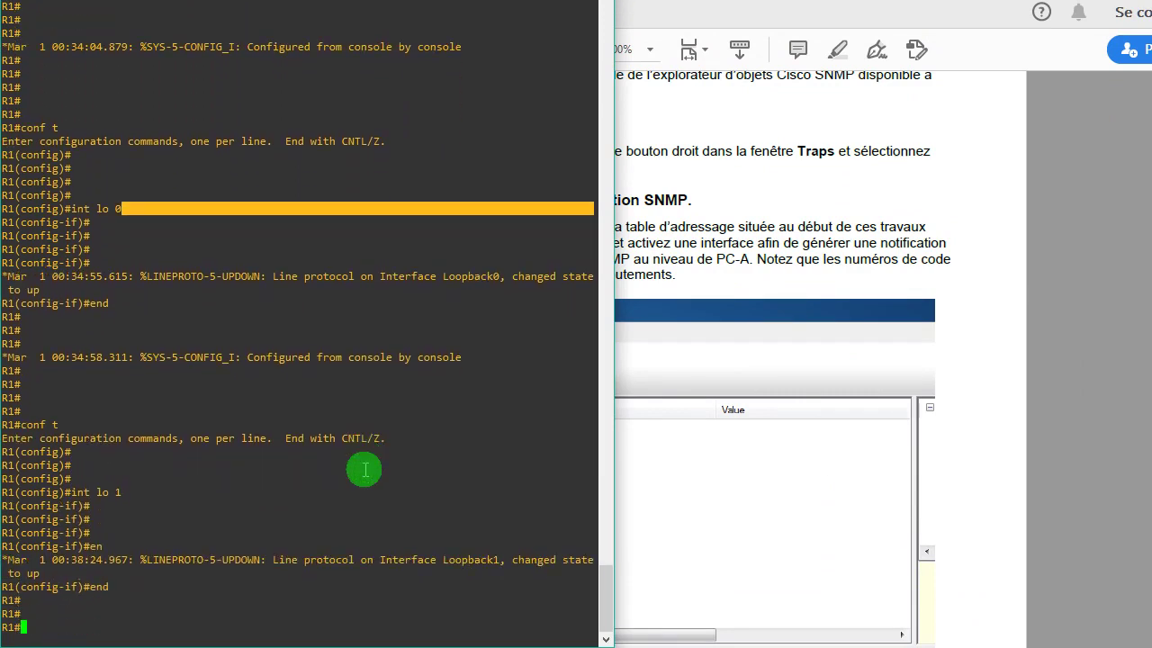
pyautogui.hotkey('alt', 'Tab')
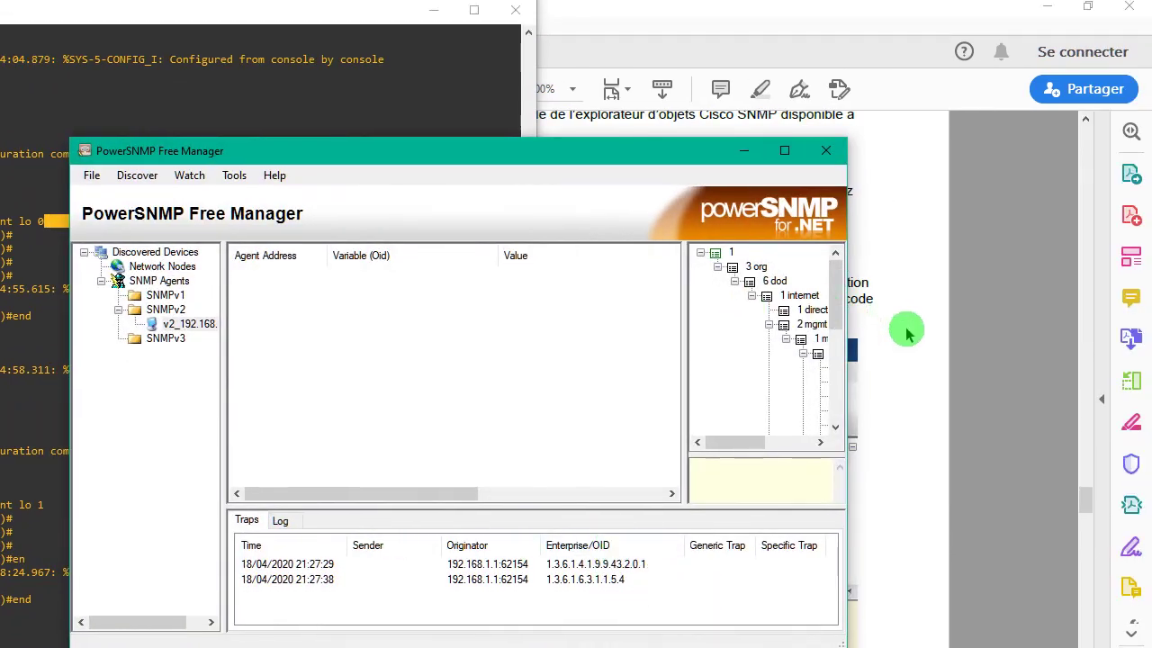
# - Scroll the lab PDF down to page 8's reference trap list screenshot
pyautogui.click(905, 330)
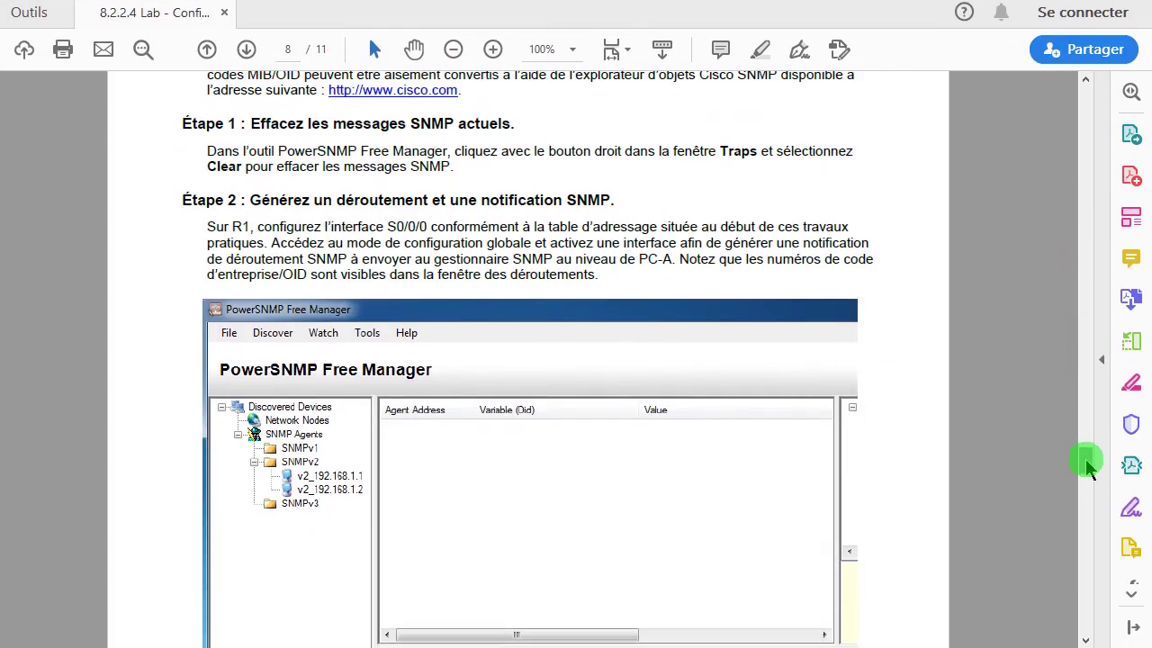
pyautogui.scroll(-3, 1086, 466)
pyautogui.scroll(-3, 1086, 467)
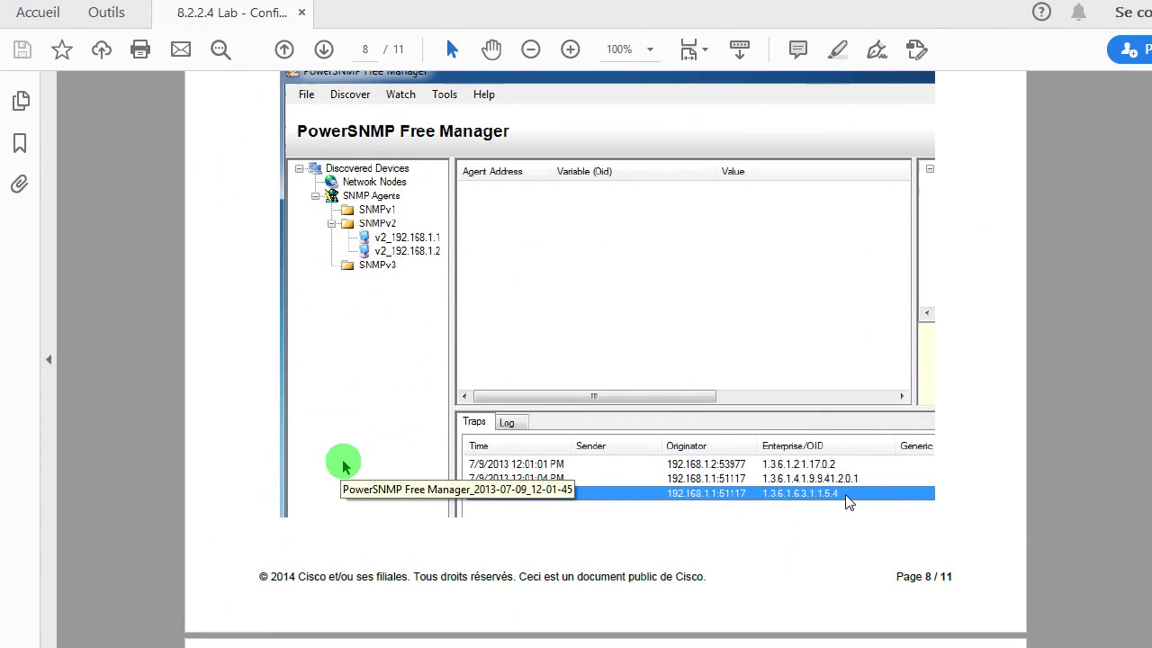
# - Return to PowerSNMP Free Manager, move its window up and left, then minimize it
pyautogui.hotkey('alt', 'Tab')
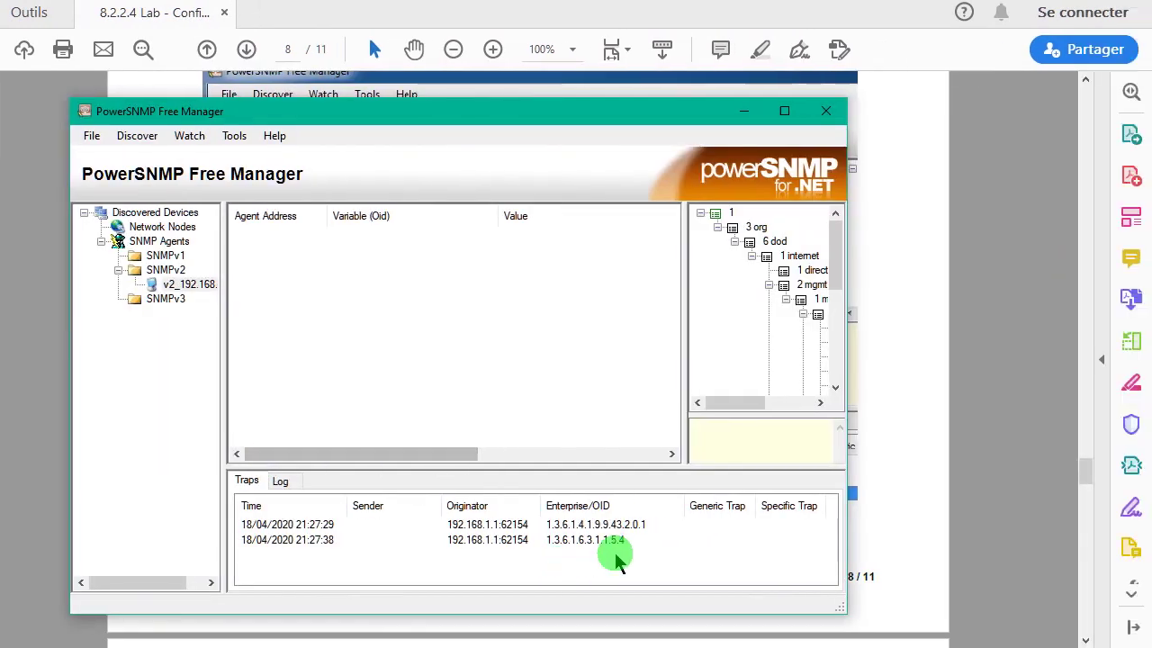
pyautogui.click(685, 540)
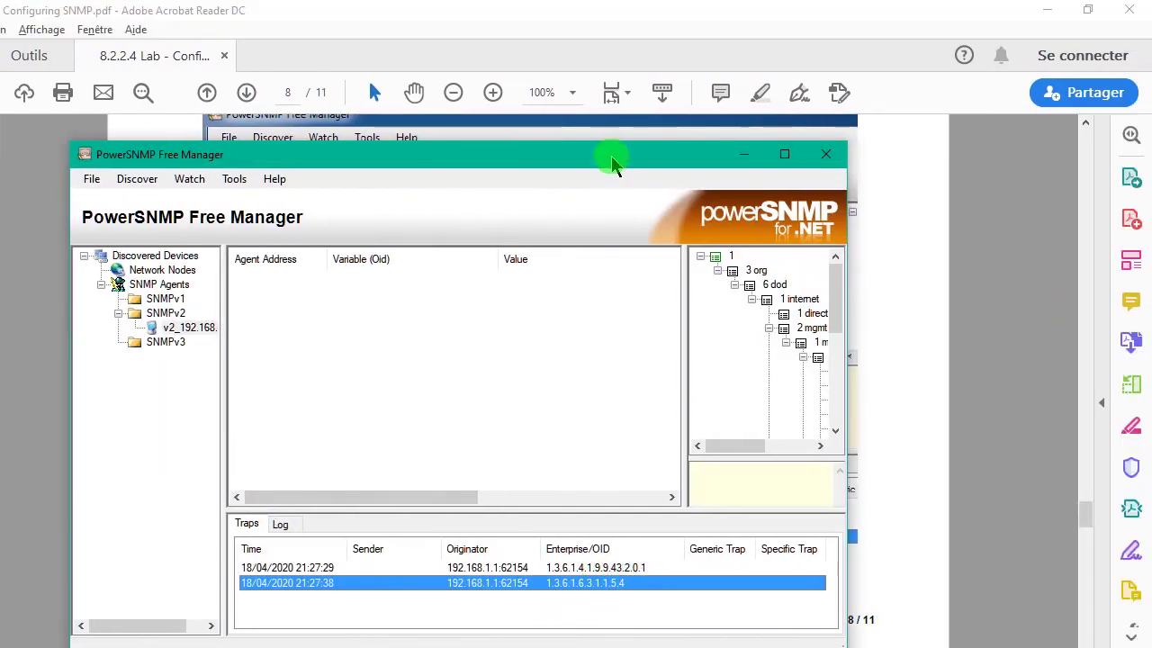
pyautogui.moveTo(611, 115); pyautogui.dragTo(599, 144)
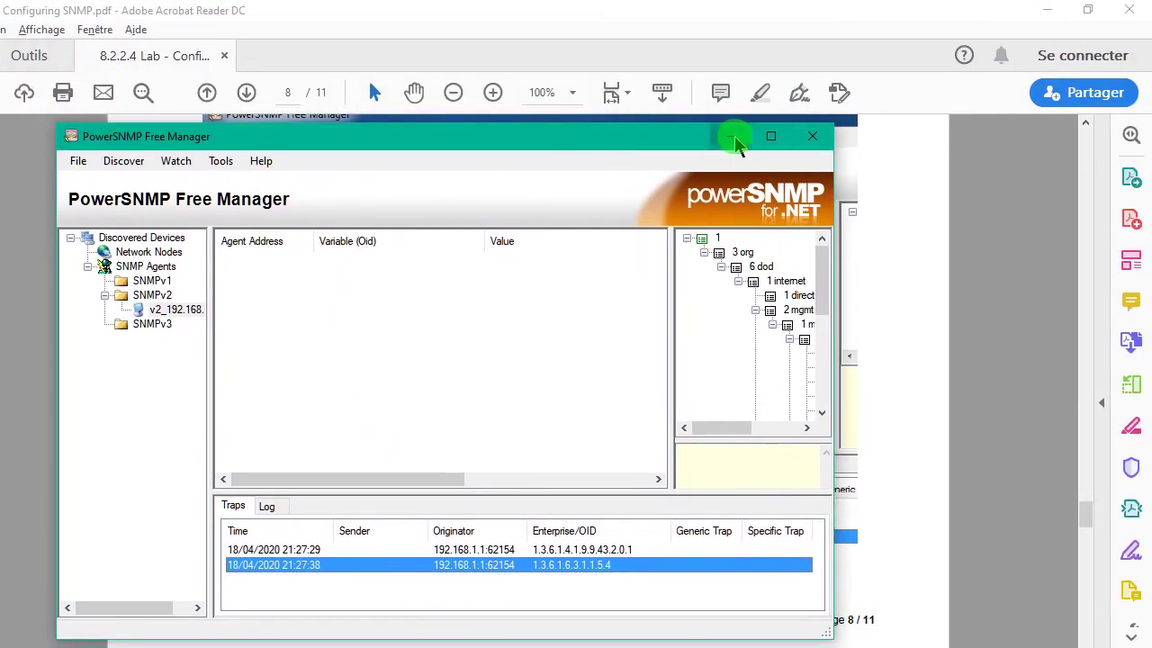
pyautogui.click(733, 140)
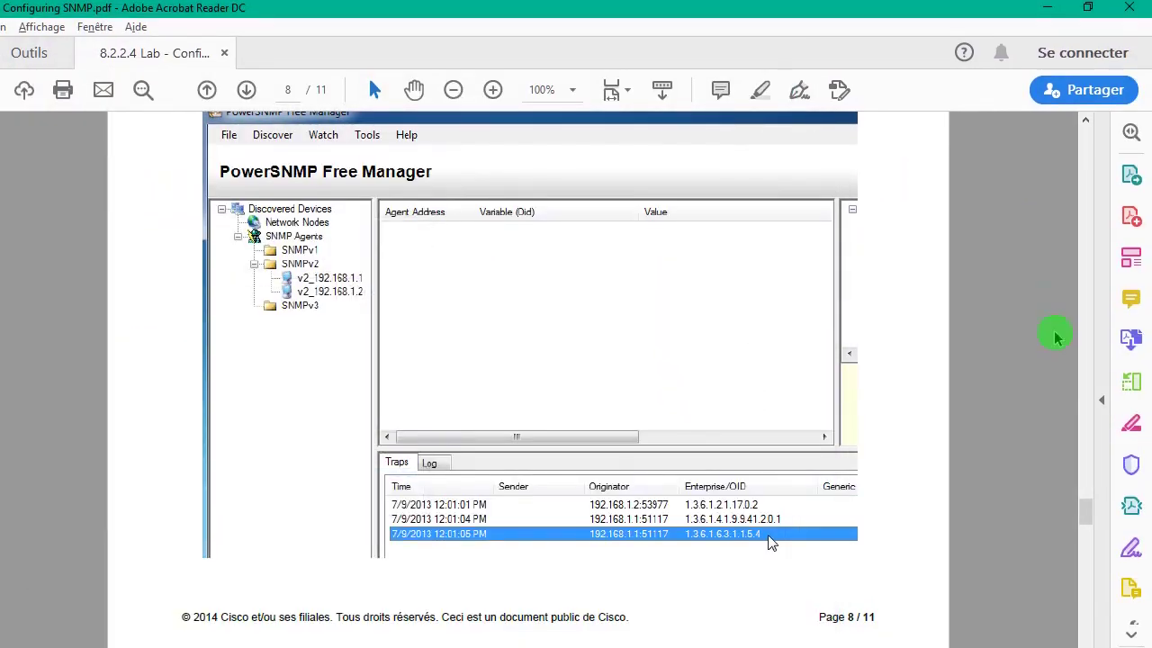
# - Scroll the lab PDF to page 9's Étape 3 on decoding MIB/OID messages and open the Start menu
pyautogui.scroll(-4, 1099, 535)
pyautogui.scroll(-8, 1100, 493)
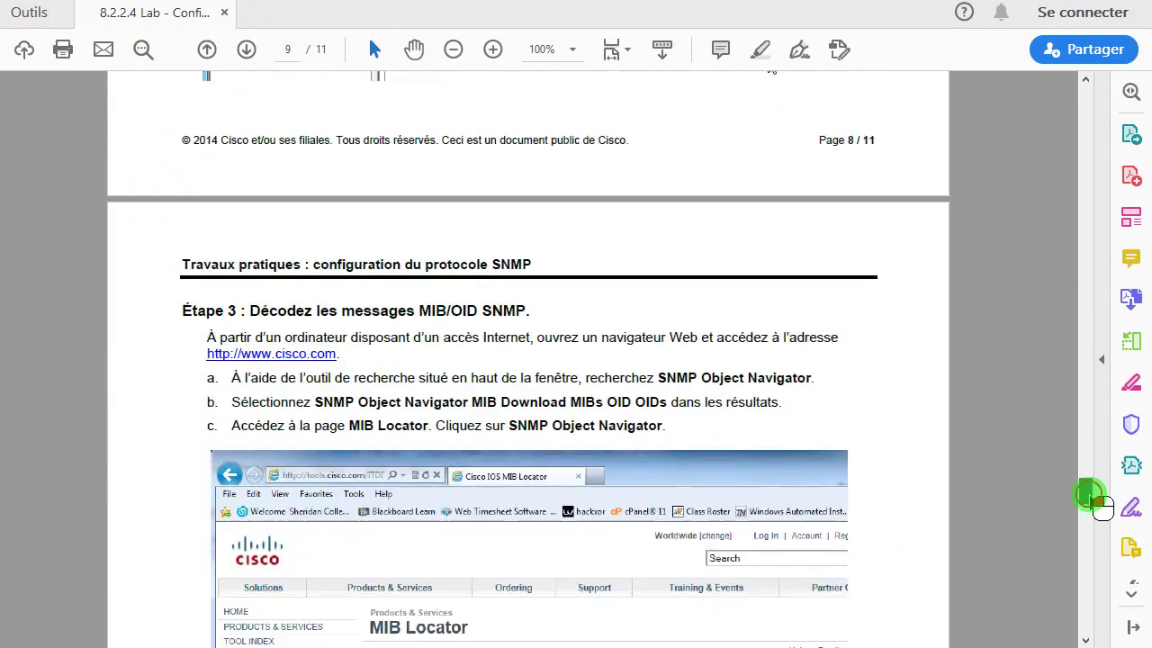
pyautogui.scroll(2, 1094, 504)
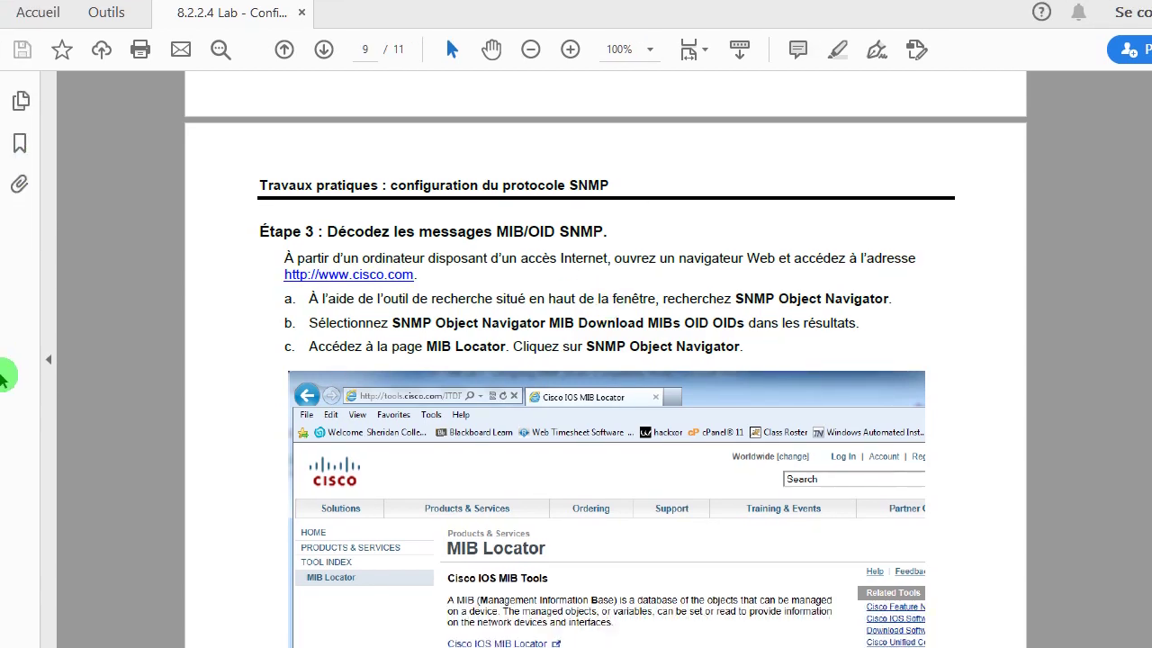
pyautogui.press('super')
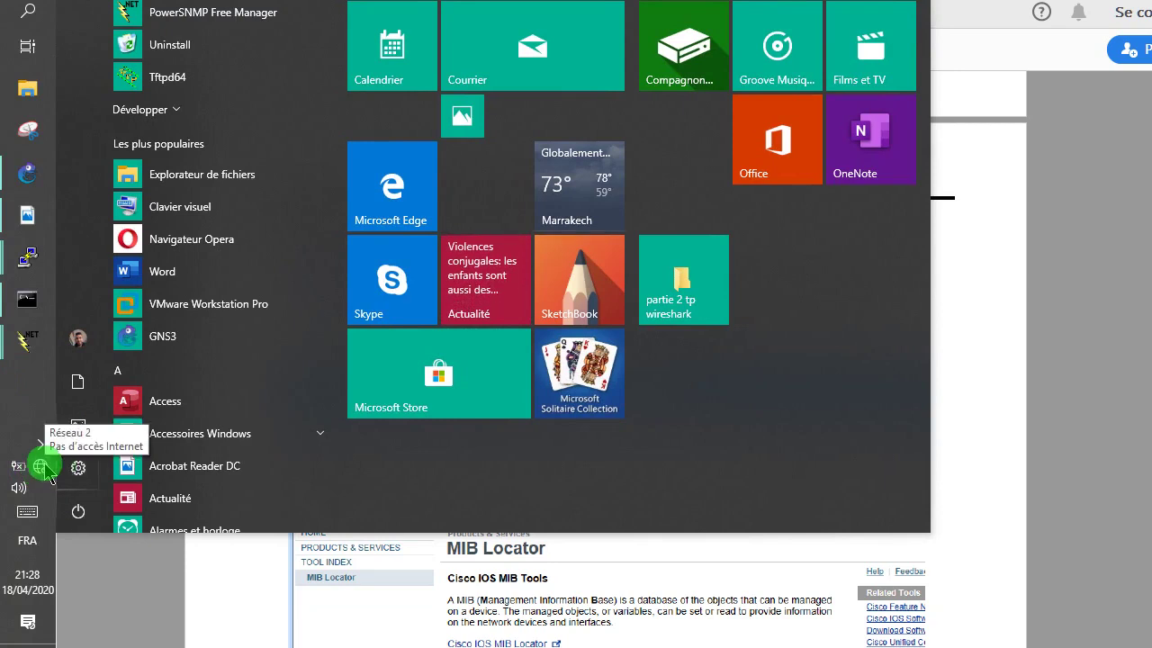
pyautogui.click(18, 465)
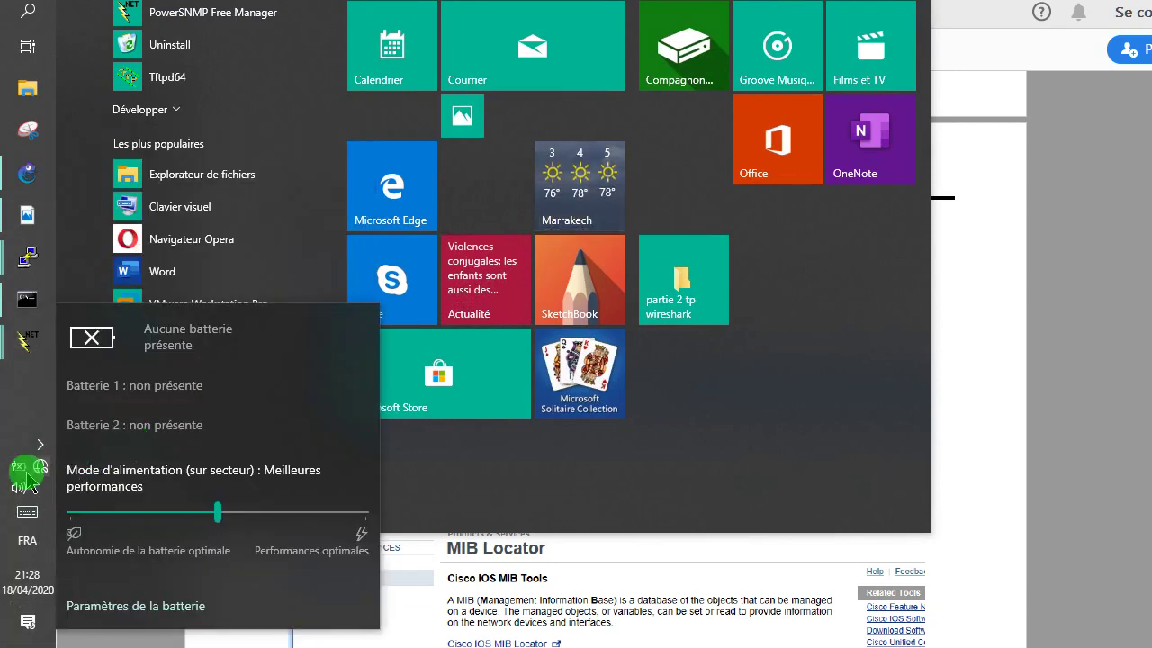
pyautogui.click(40, 469)
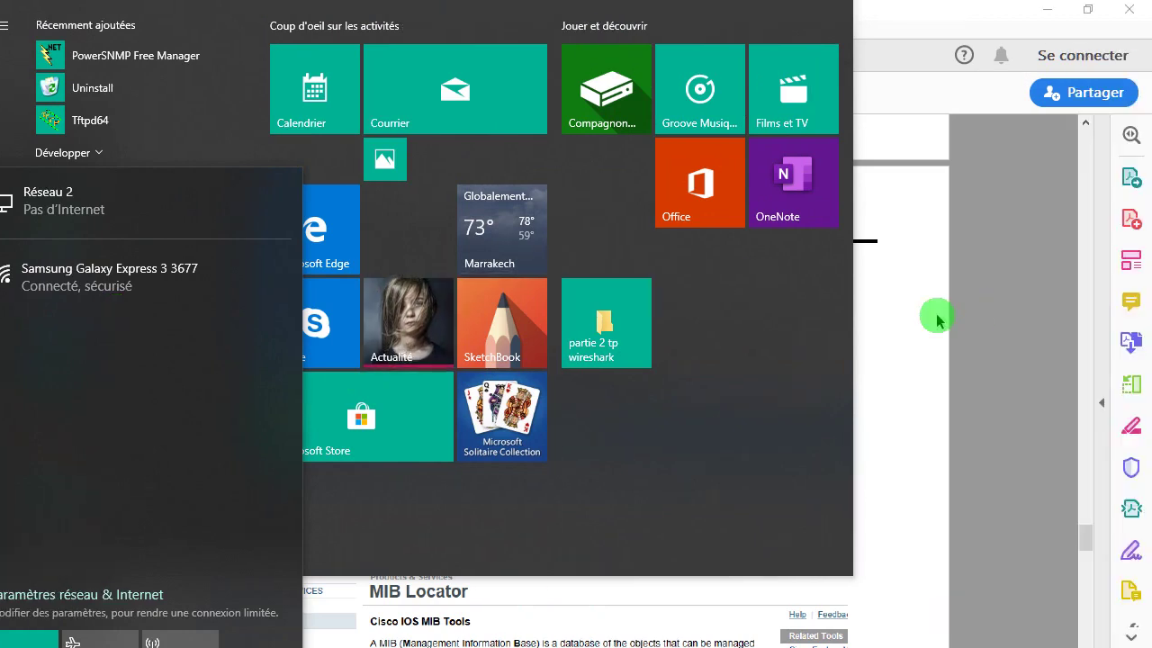
pyautogui.click(1012, 314)
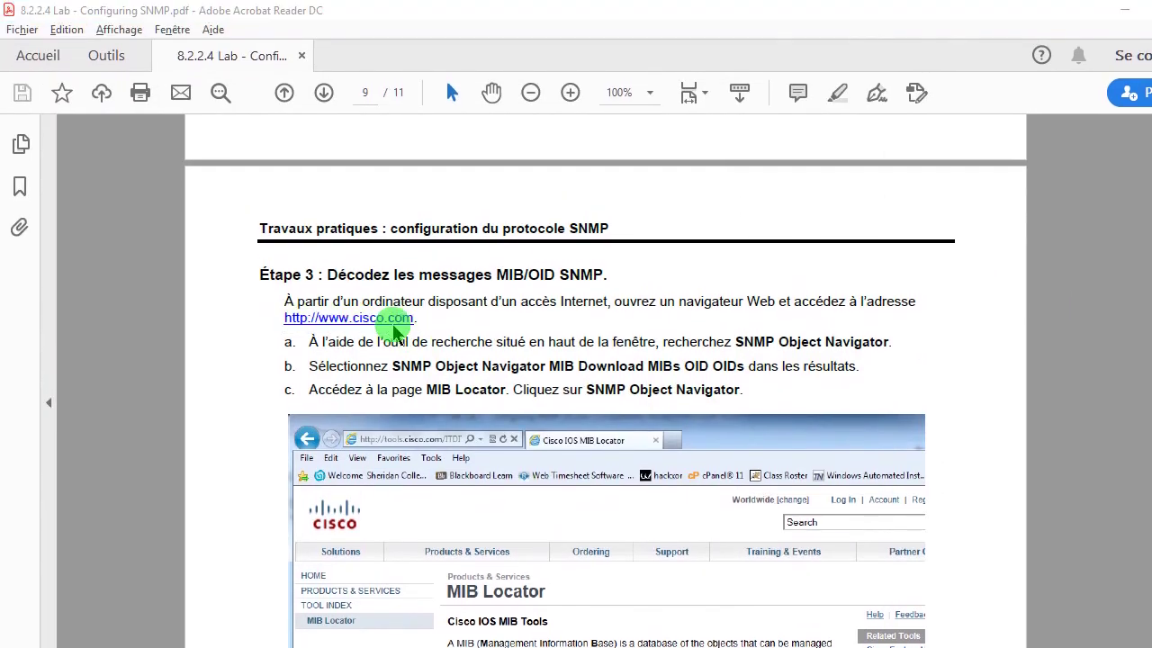
pyautogui.click(393, 325)
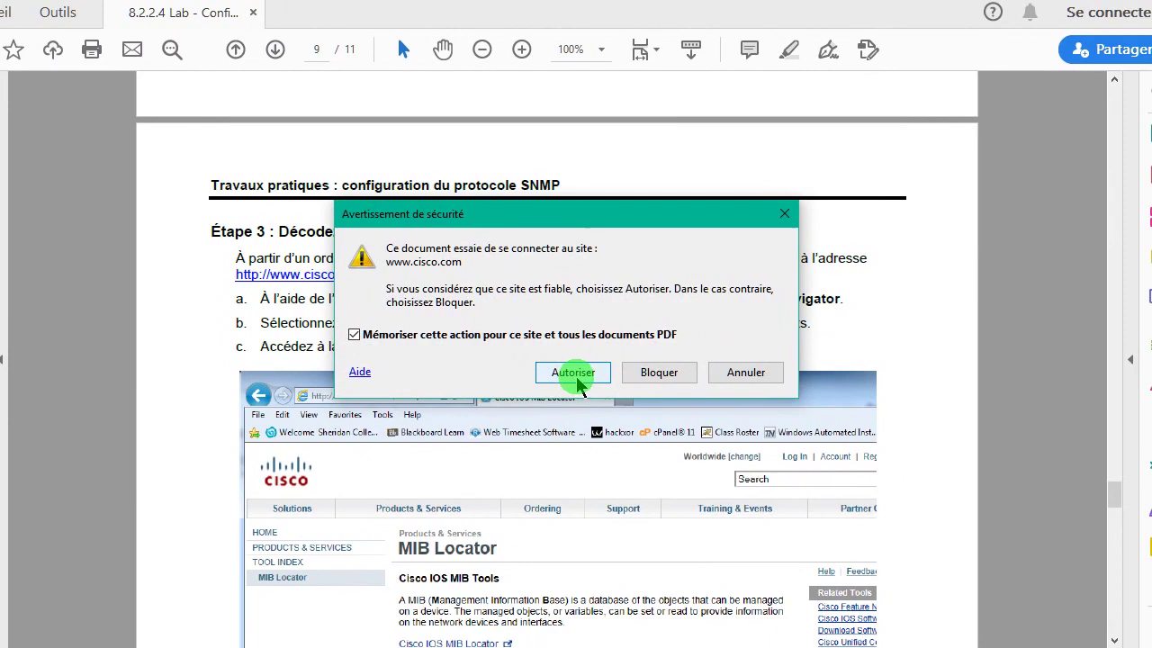
pyautogui.click(623, 420)
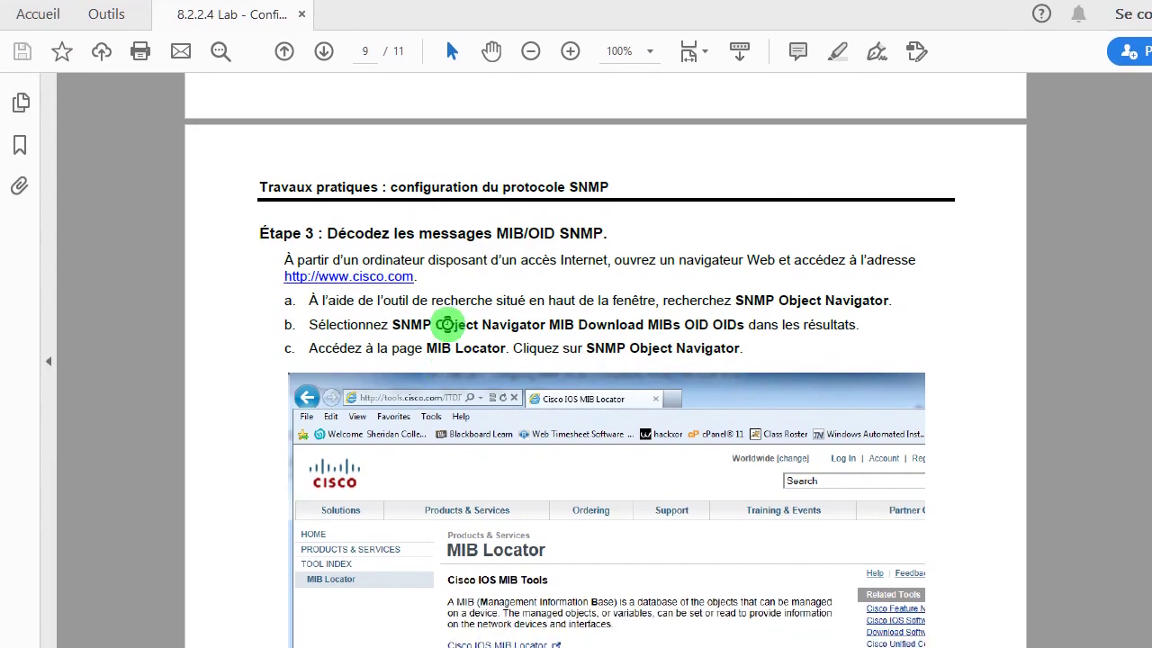
pyautogui.press('super')
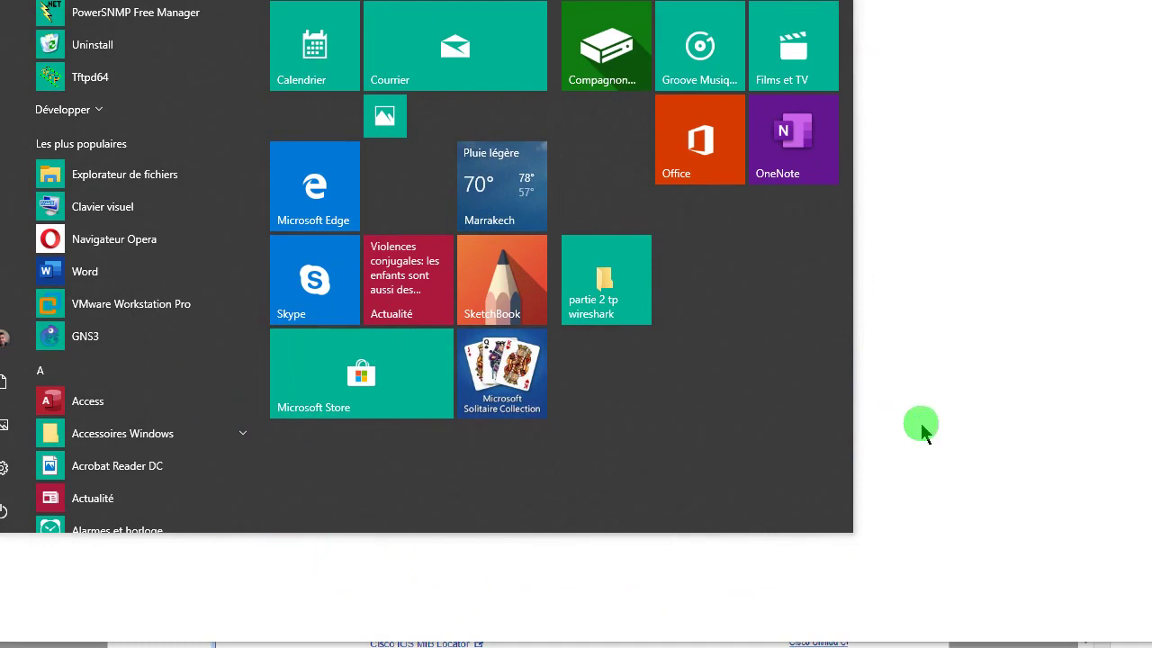
pyautogui.click(924, 423)
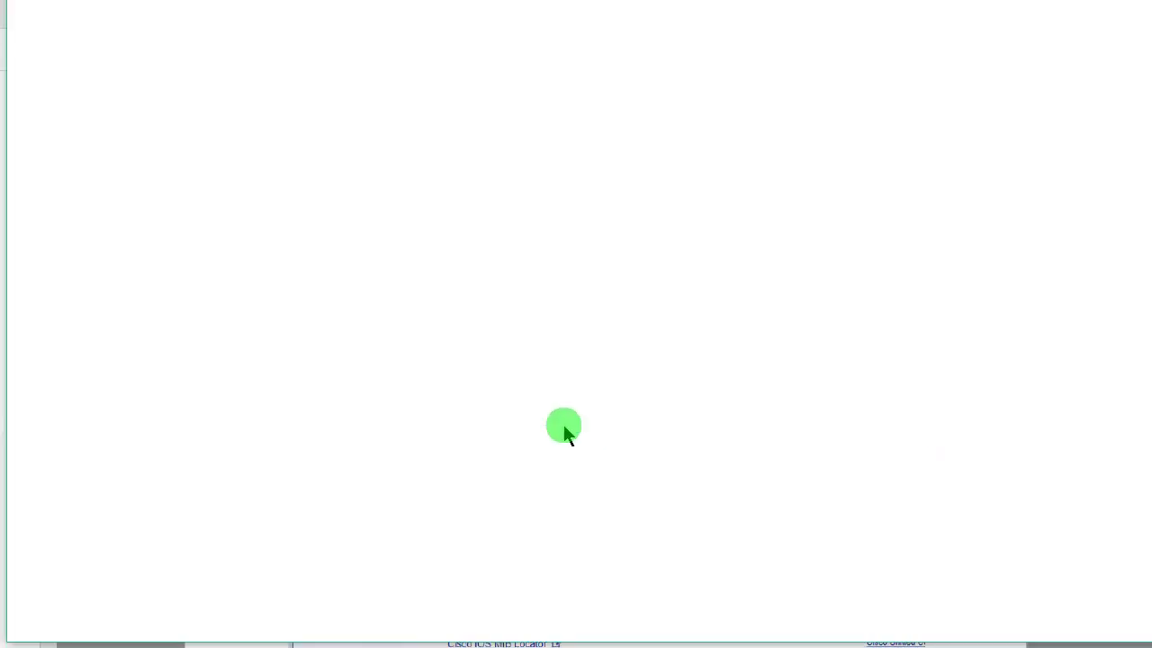
pyautogui.hotkey('alt', 'Tab')
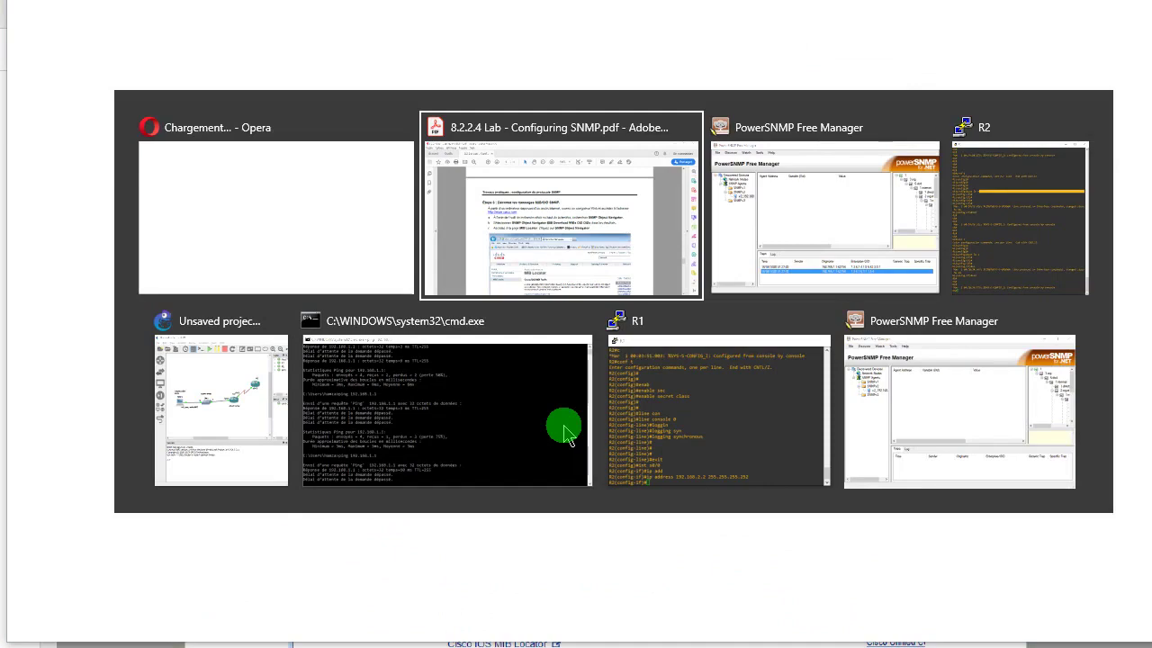
# - Read step d and page 10's SNMP Object Navigator screenshot, return to Étape 3, then switch to Opera
pyautogui.scroll(-3, 562, 424)
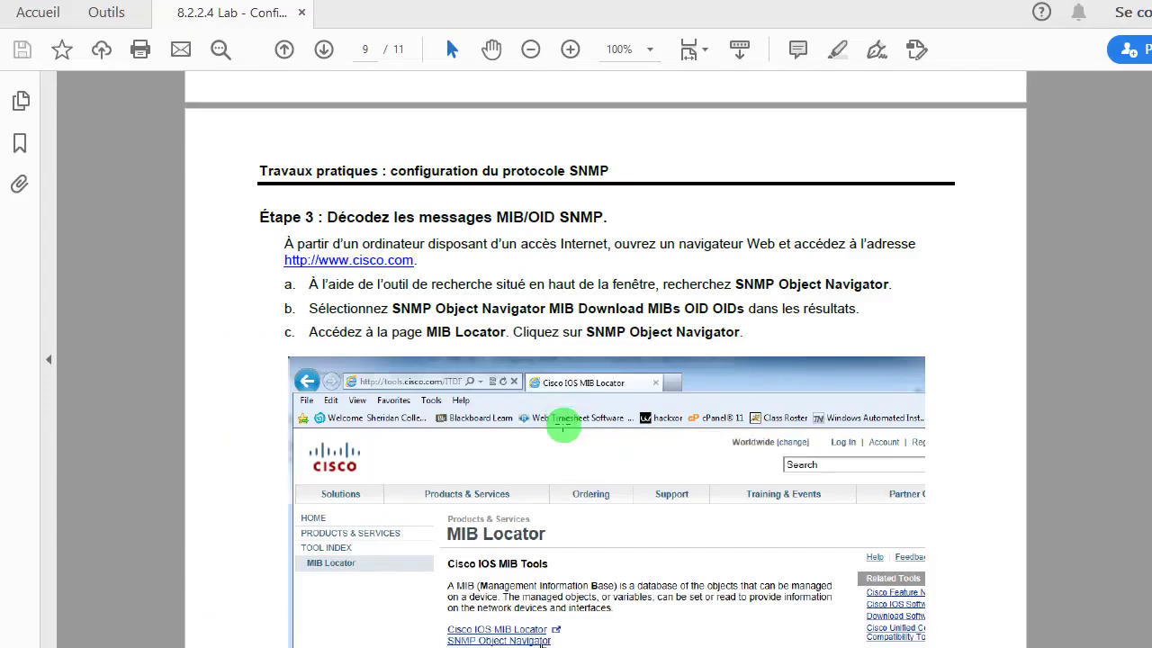
pyautogui.scroll(-1, 562, 424)
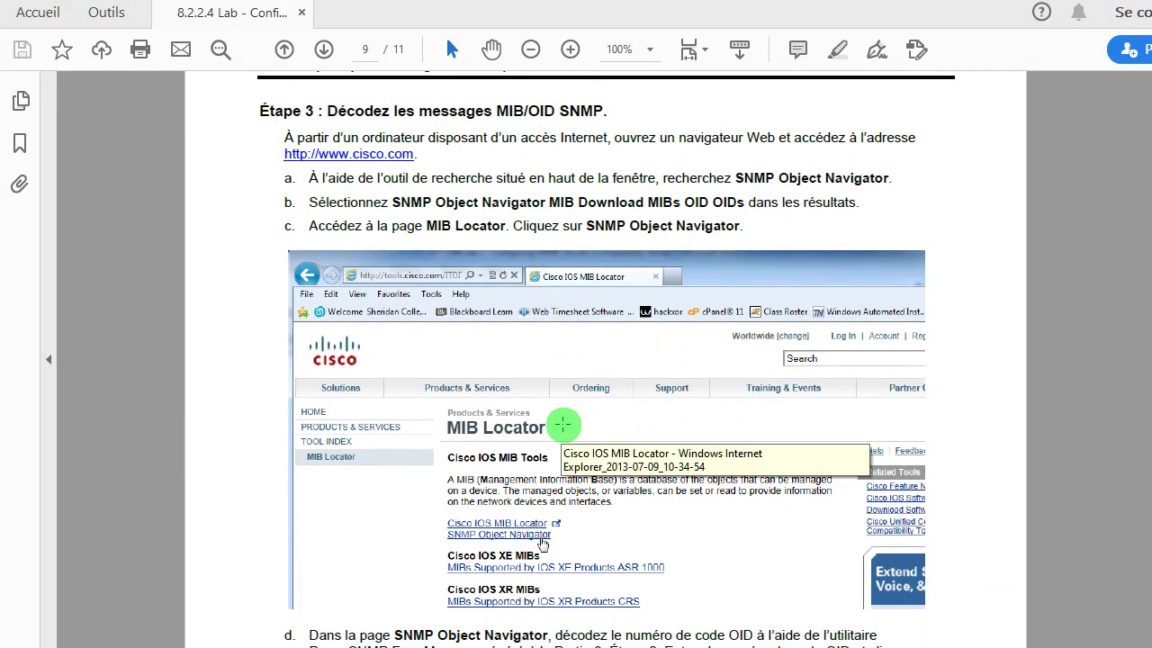
pyautogui.scroll(-10, 563, 424)
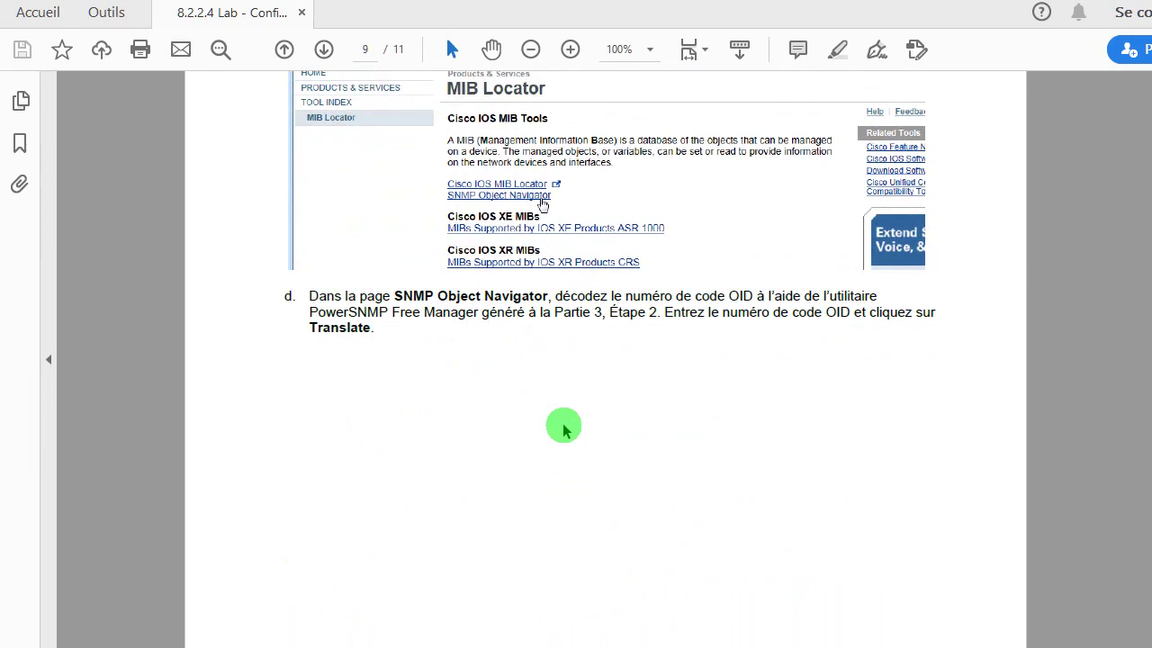
pyautogui.scroll(-1, 564, 430)
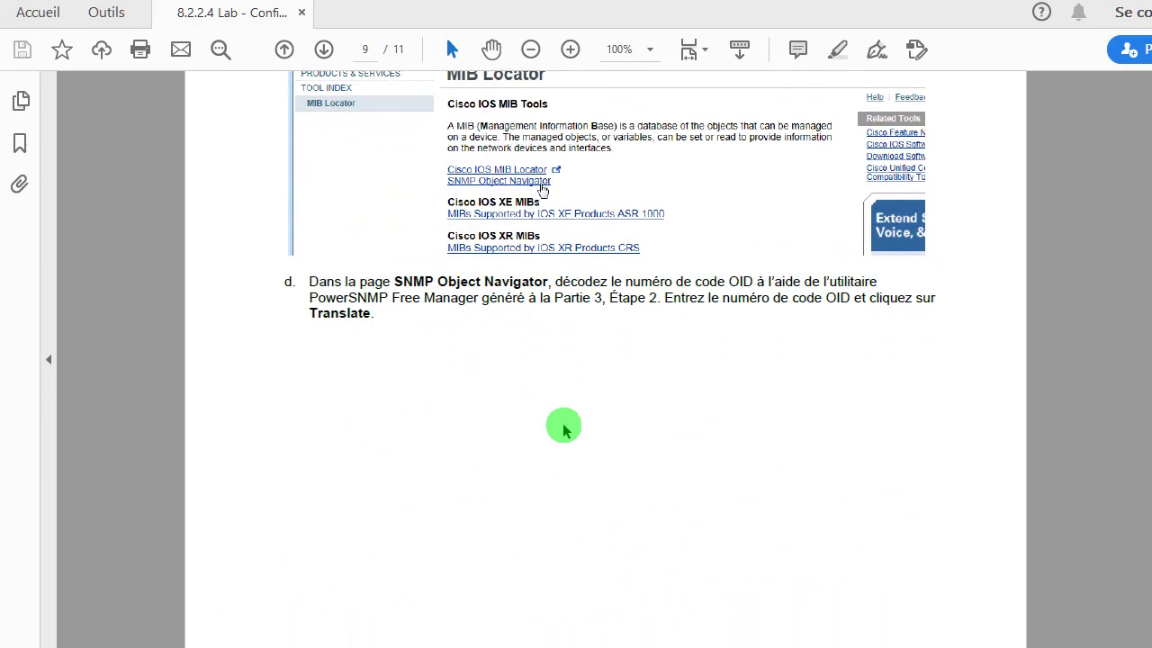
pyautogui.scroll(-10, 565, 430)
pyautogui.scroll(-2, 563, 425)
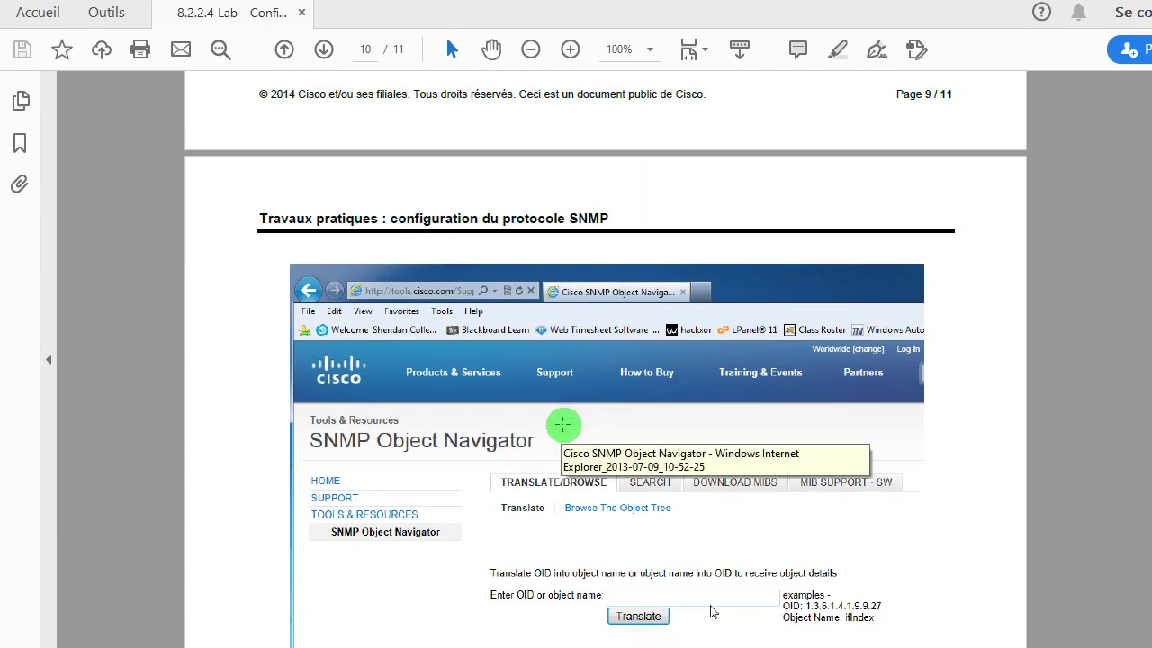
pyautogui.scroll(10, 563, 425)
pyautogui.scroll(8, 563, 425)
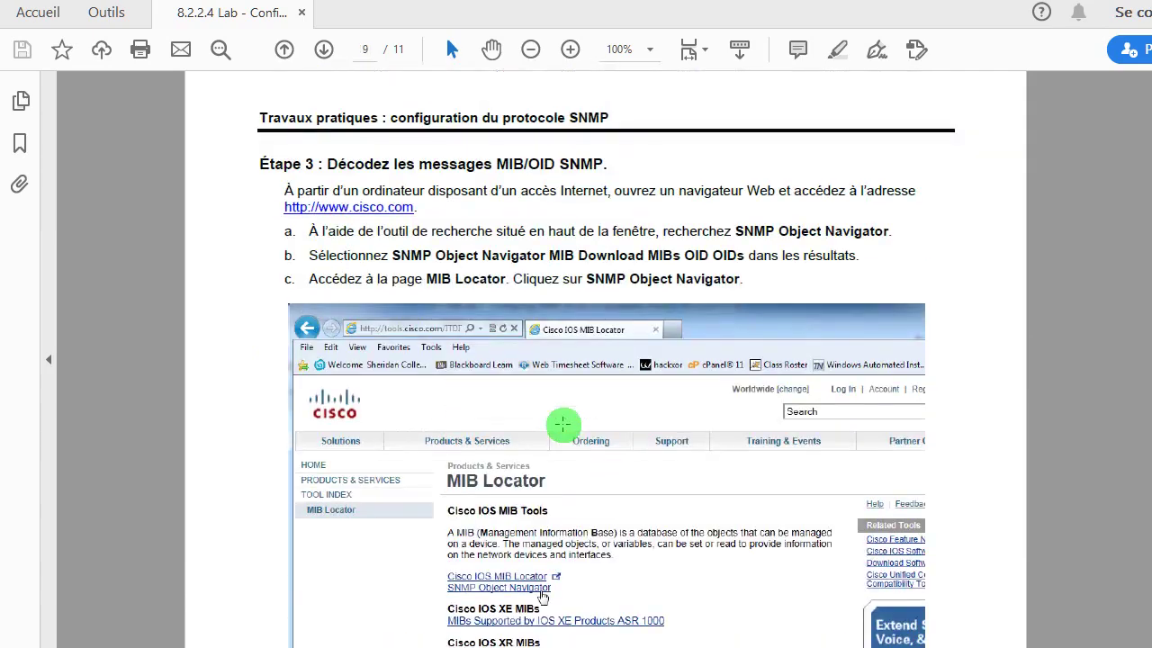
pyautogui.hotkey('alt', 'Tab')
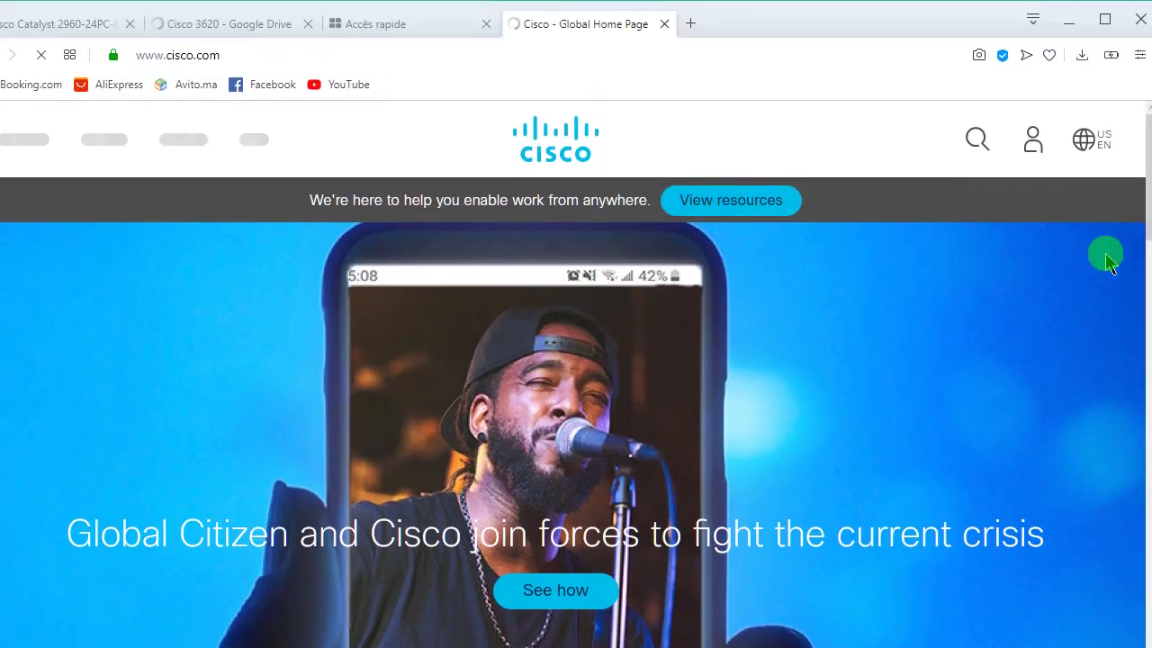
# - Close the Cisco Catalyst 2960 and Cisco 3620 - Google Drive tabs in Opera
pyautogui.moveTo(1146, 171); pyautogui.dragTo(1145, 231)
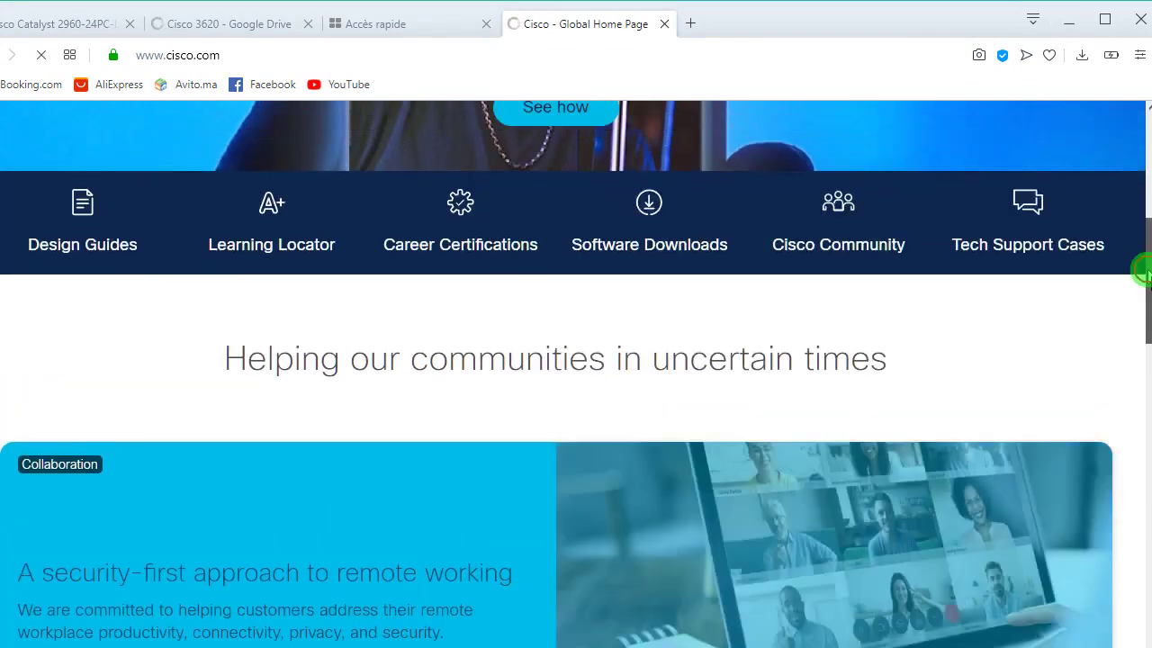
pyautogui.moveTo(1143, 275); pyautogui.dragTo(1144, 257)
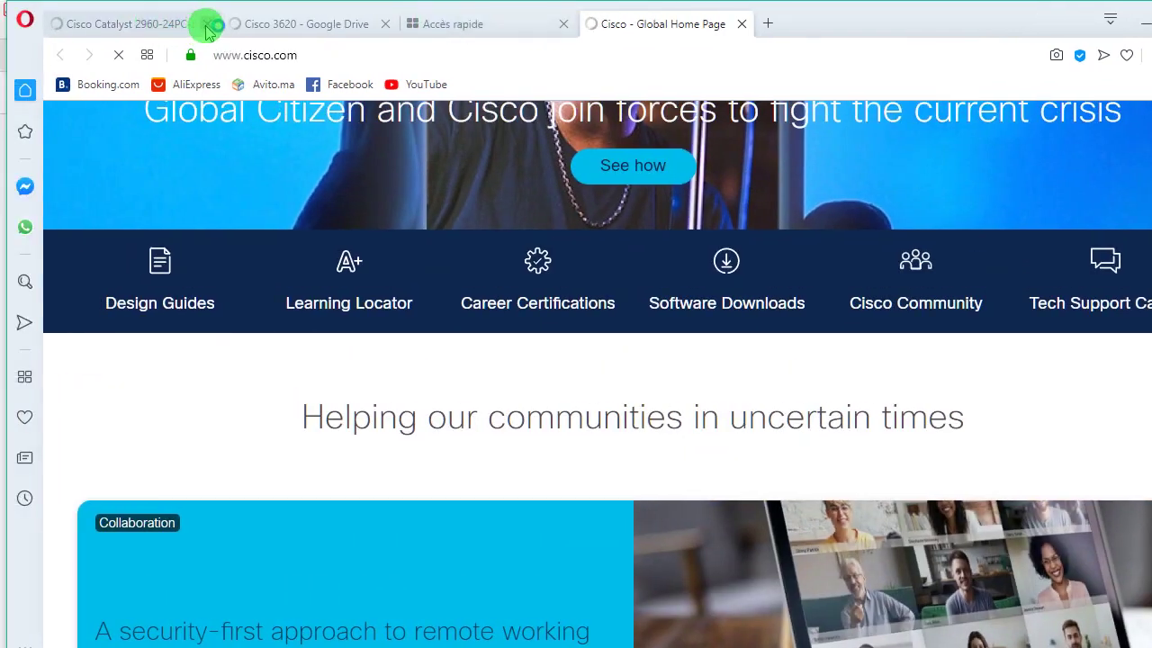
pyautogui.click(207, 24)
pyautogui.click(208, 24)
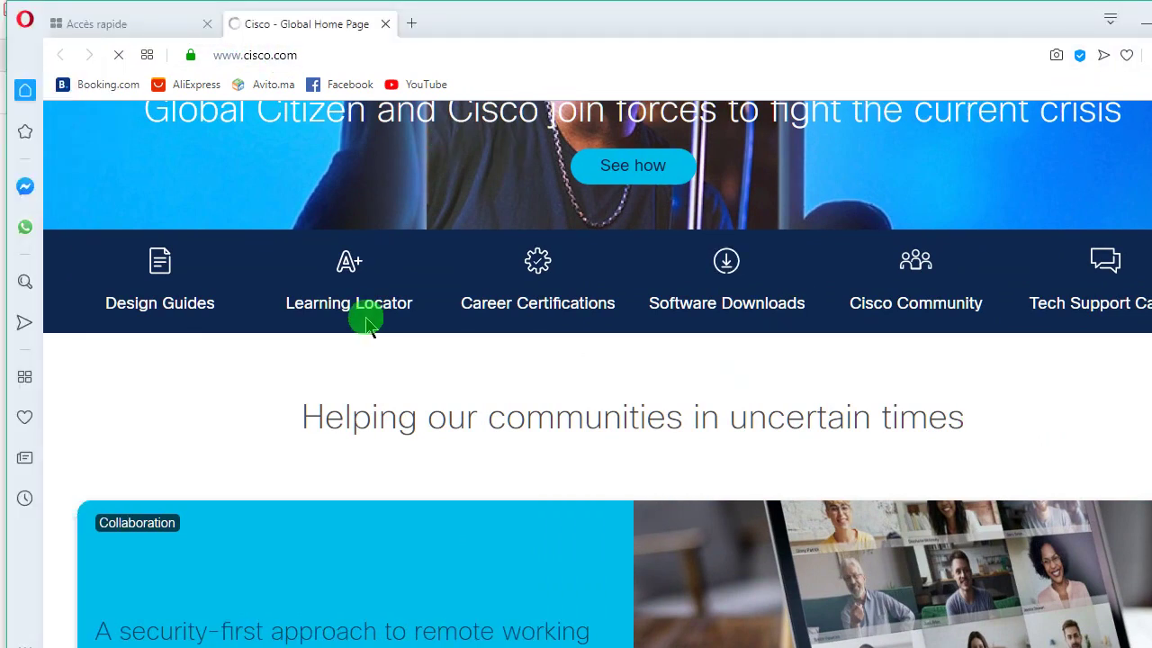
# - Switch back to the lab PDF at page 9's Étape 3 MIB Locator screenshot
pyautogui.hotkey('alt', 'Tab')
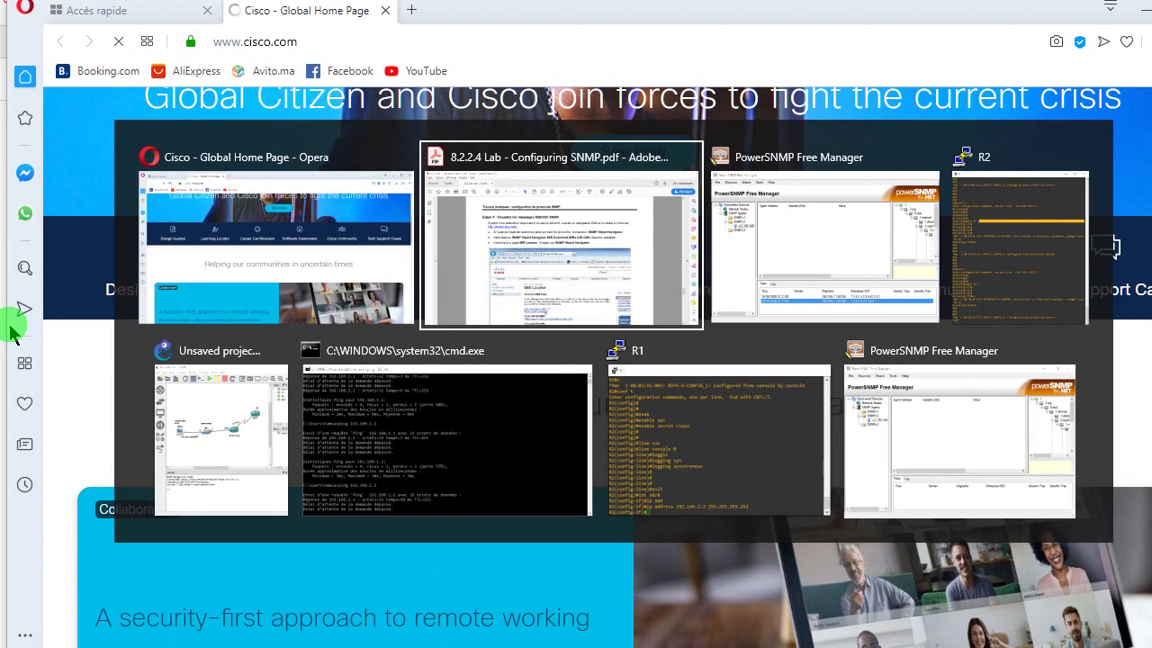
pyautogui.press('Tab')
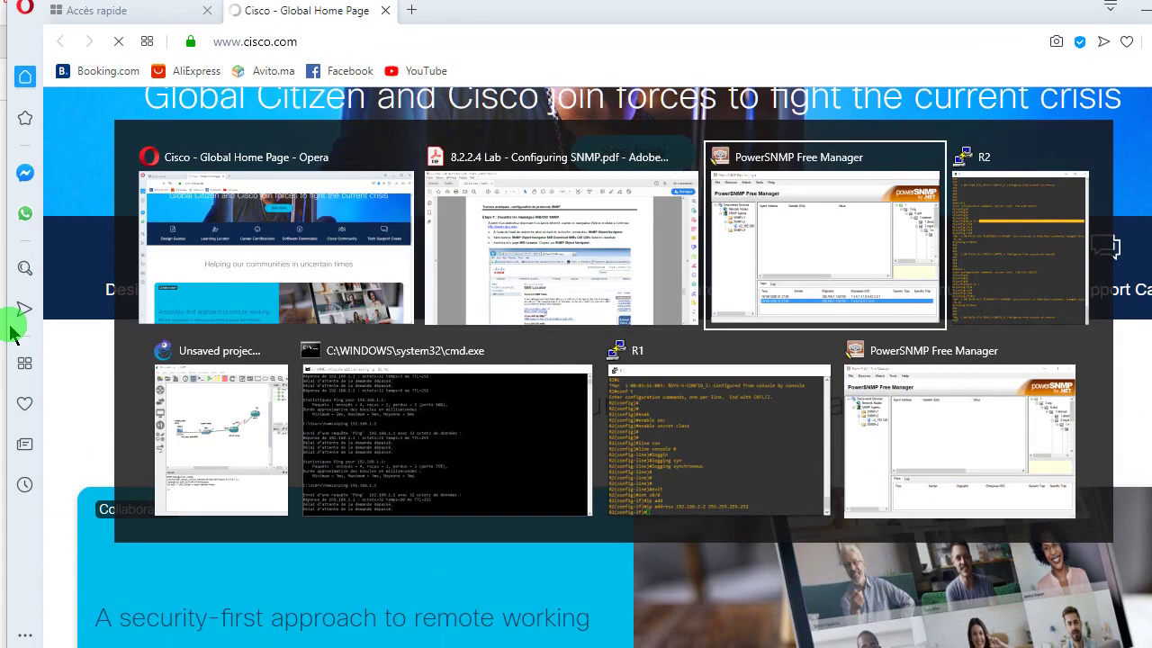
pyautogui.press('Tab')
pyautogui.press('Tab')
pyautogui.press('Tab')
pyautogui.press('Tab')
pyautogui.press('Tab')
pyautogui.press('Tab')
pyautogui.press('Tab')
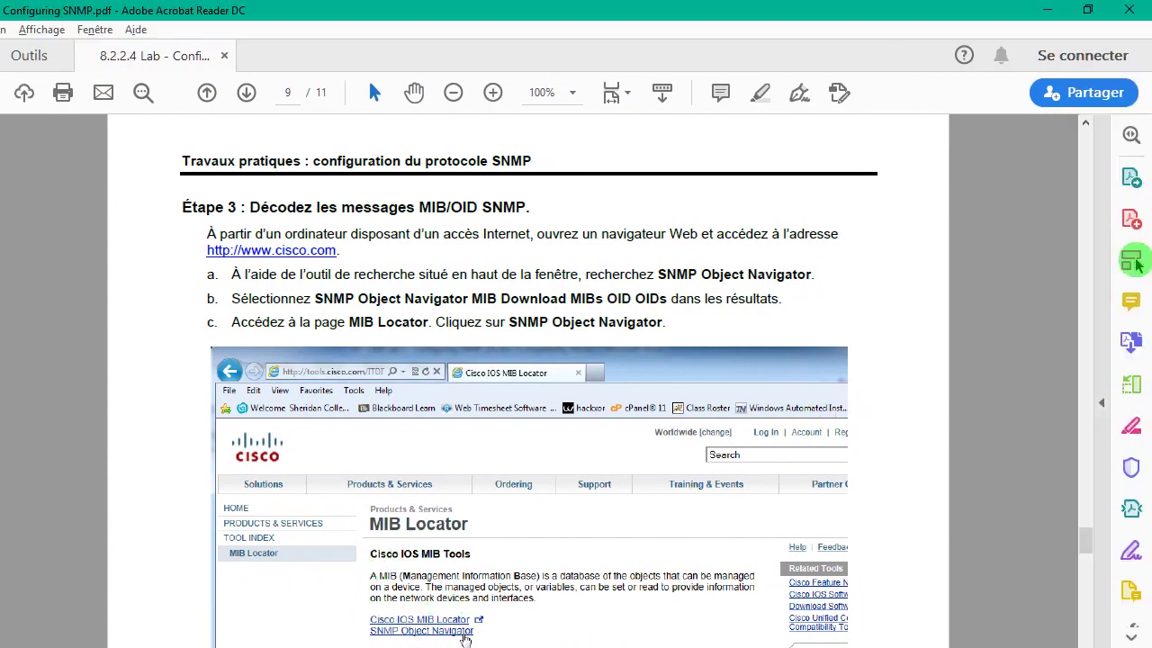
pyautogui.click(1147, 359)
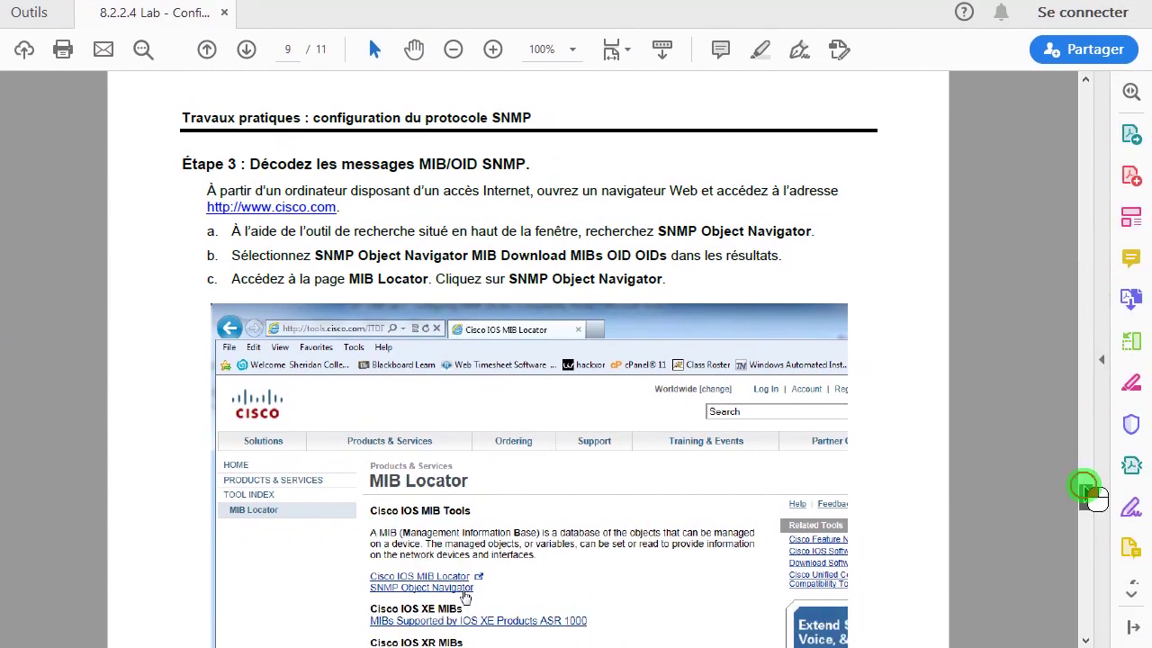
pyautogui.scroll(-4, 1089, 490)
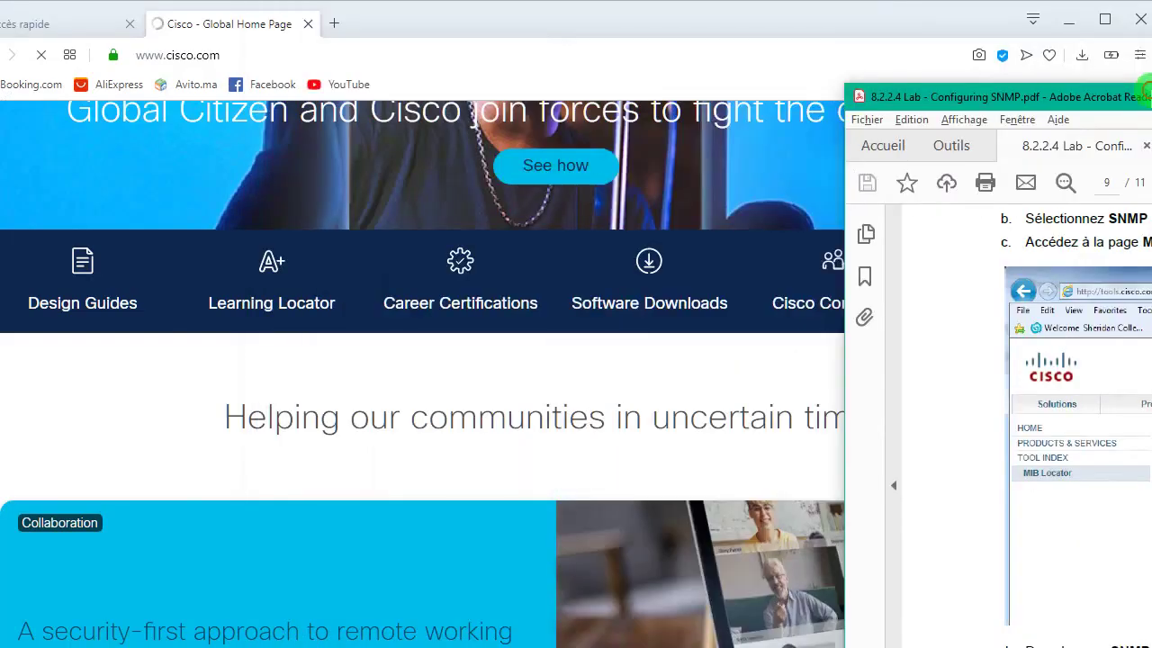
# - Snap the lab PDF to the right half and Opera's Cisco page to the left, then select the address bar
pyautogui.moveTo(1143, 96); pyautogui.dragTo(1150, 96)
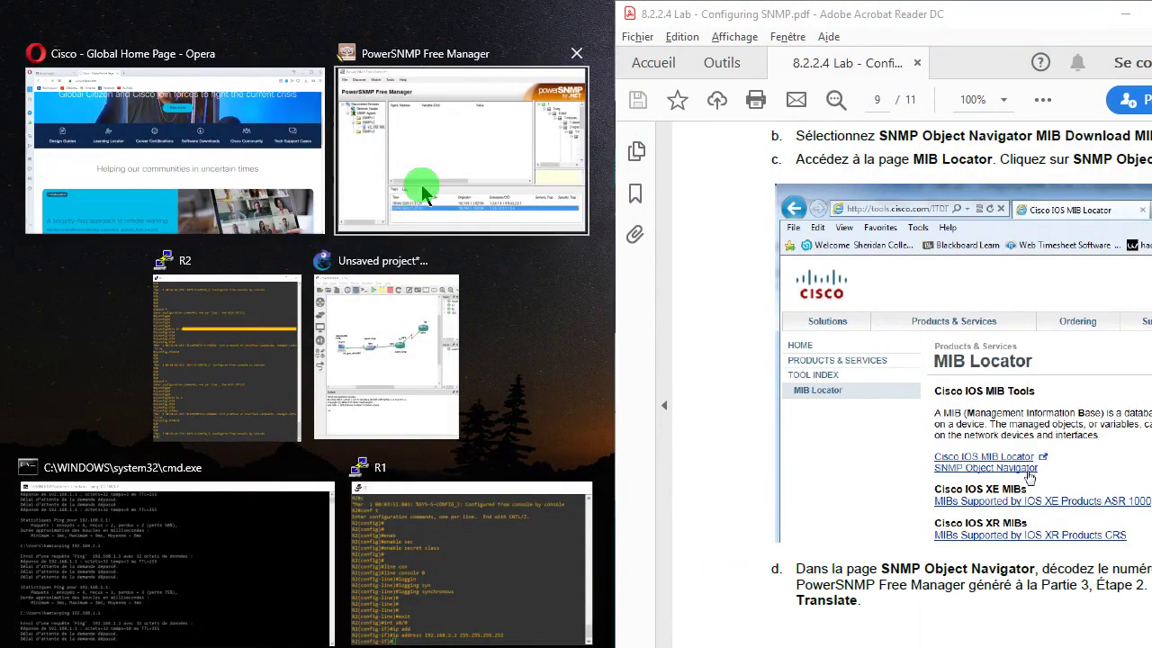
pyautogui.click(288, 173)
pyautogui.scroll(-1, 504, 193)
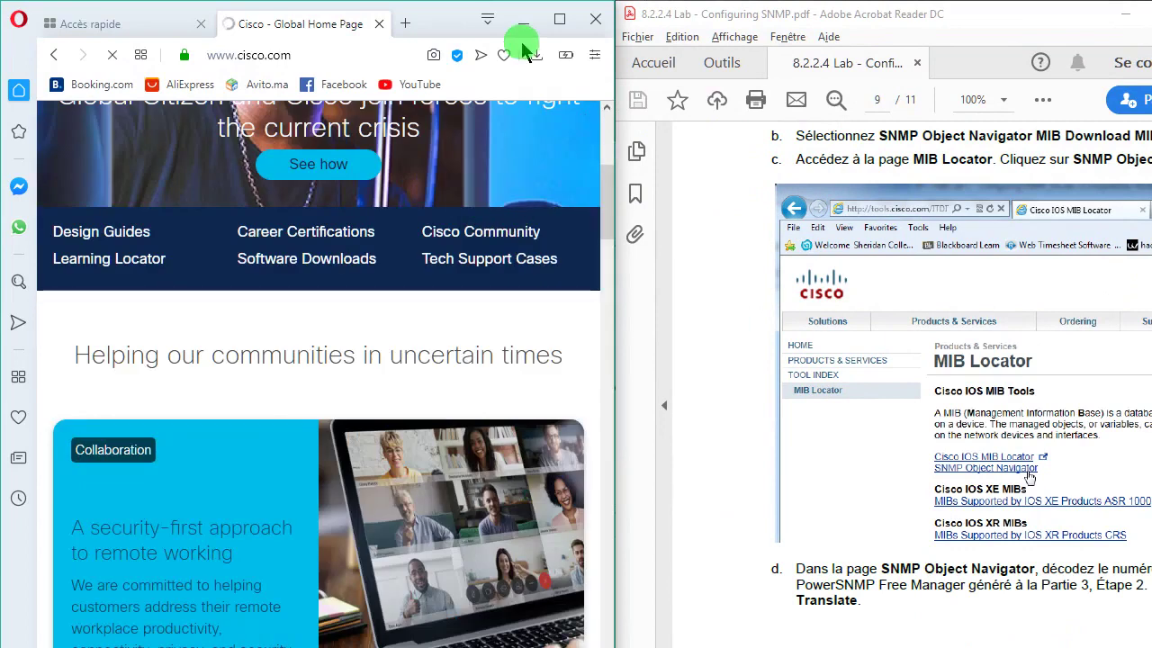
pyautogui.scroll(-1, 493, 200)
pyautogui.moveTo(615, 209); pyautogui.dragTo(587, 203)
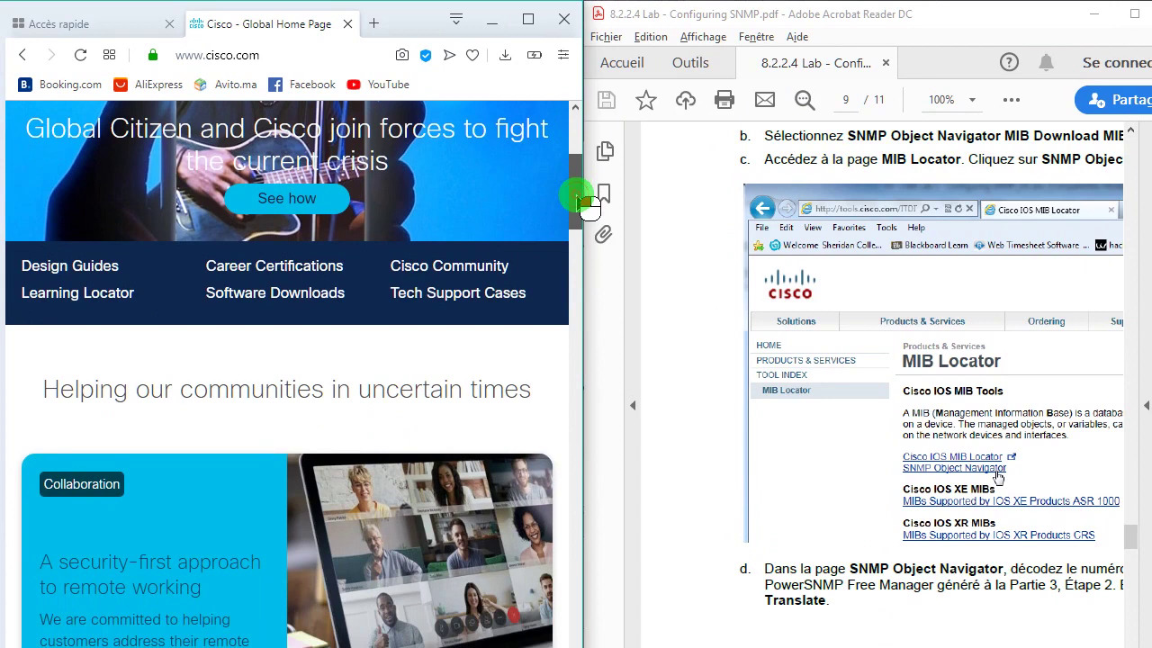
pyautogui.moveTo(587, 204); pyautogui.dragTo(587, 318)
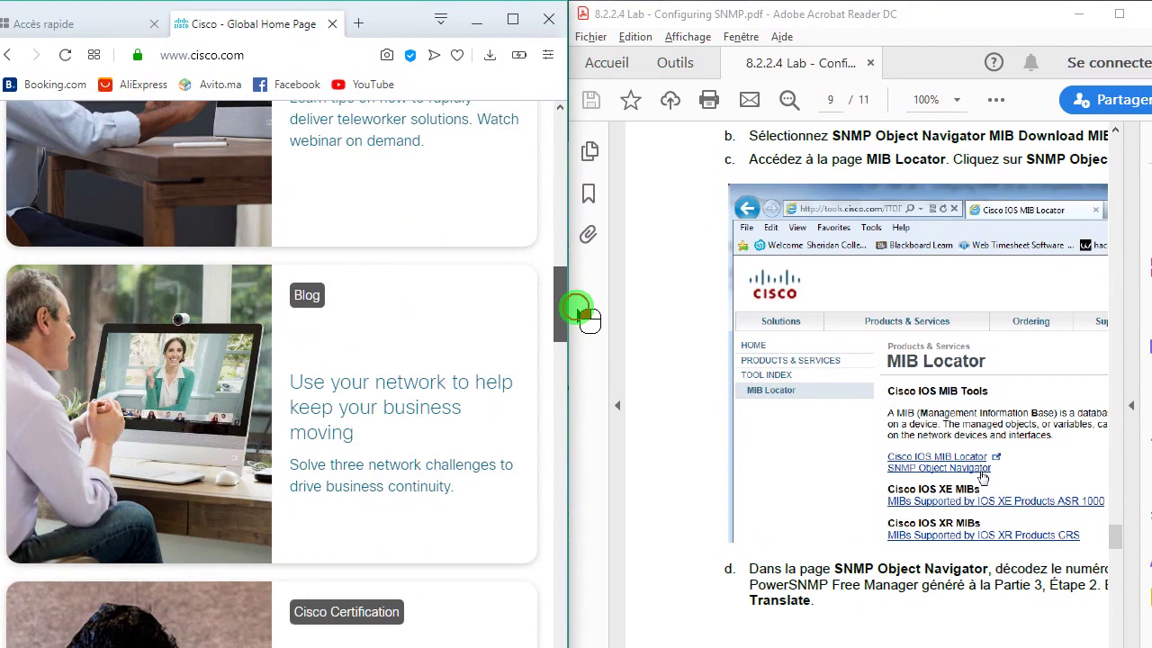
pyautogui.moveTo(577, 309); pyautogui.dragTo(581, 179)
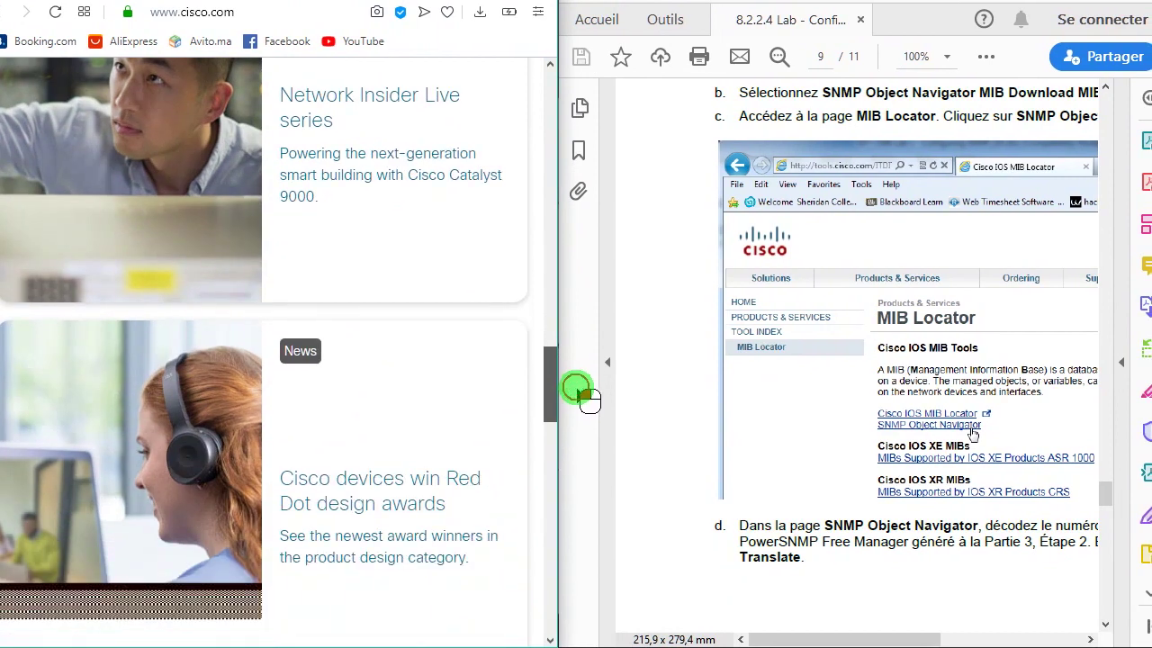
pyautogui.click(285, 14)
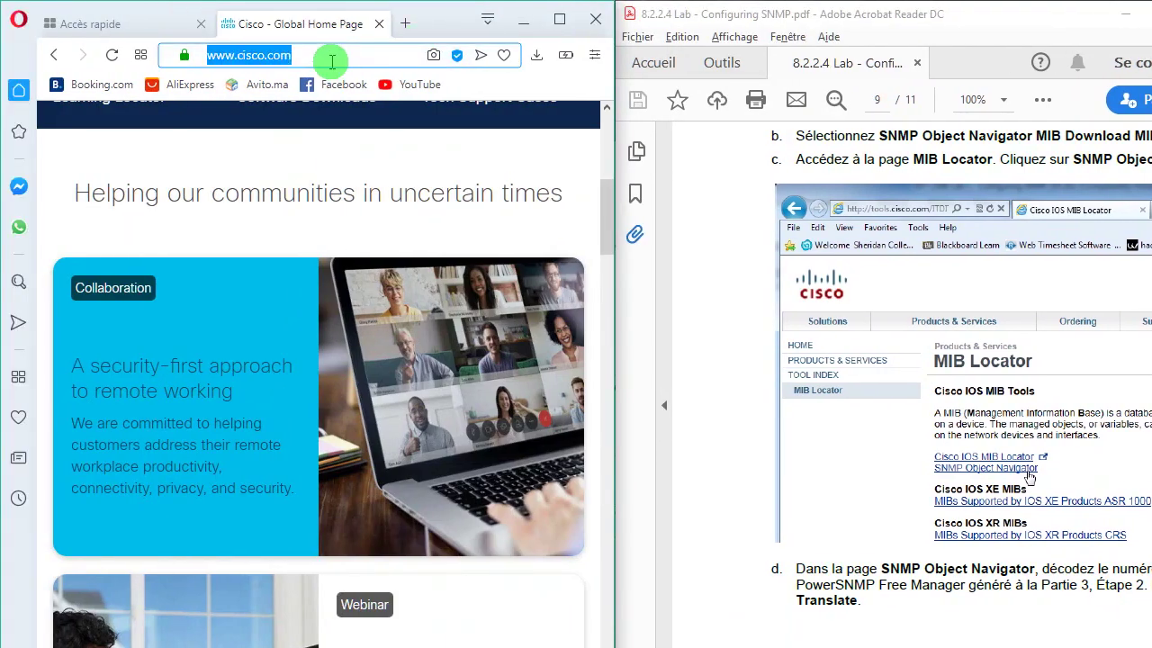
# - Search Google for 'snmp object navigator' and open Cisco's MIB Locator result
pyautogui.press('BackSpace')
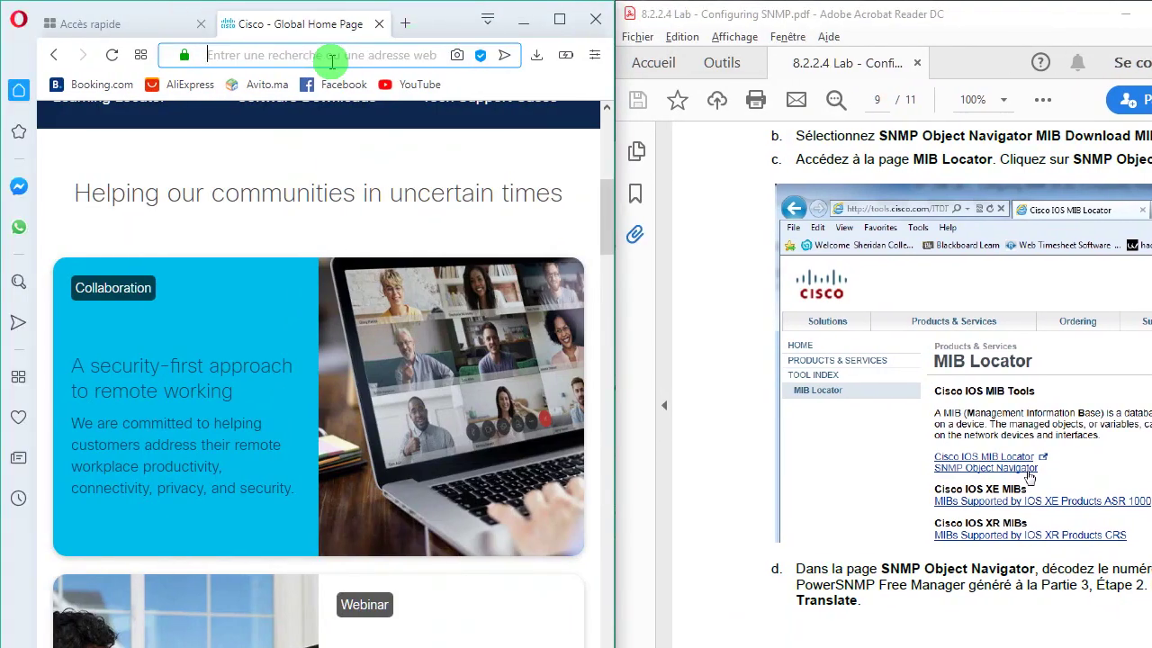
pyautogui.write('snmp o')
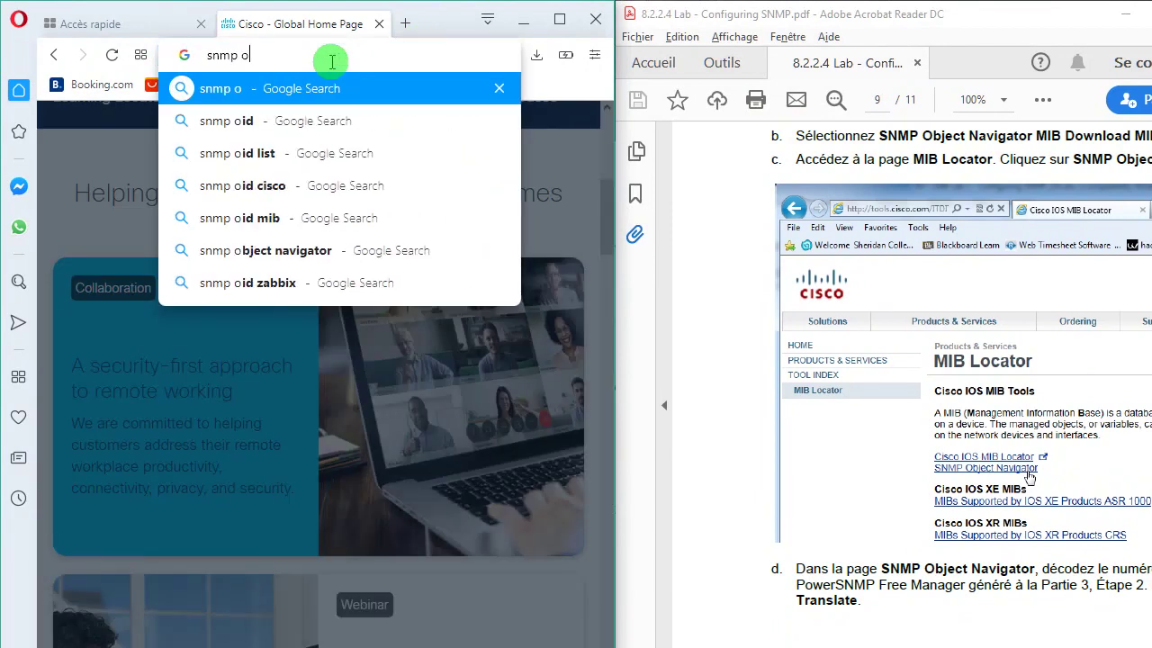
pyautogui.write('bject')
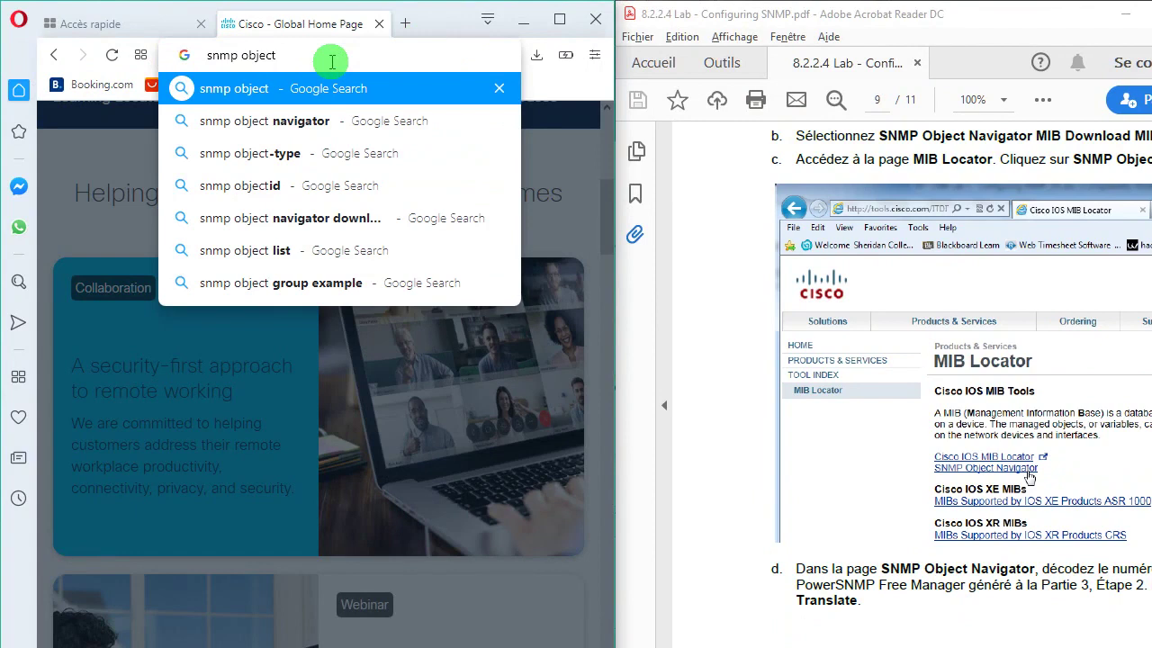
pyautogui.write(' navigator')
pyautogui.press('Return')
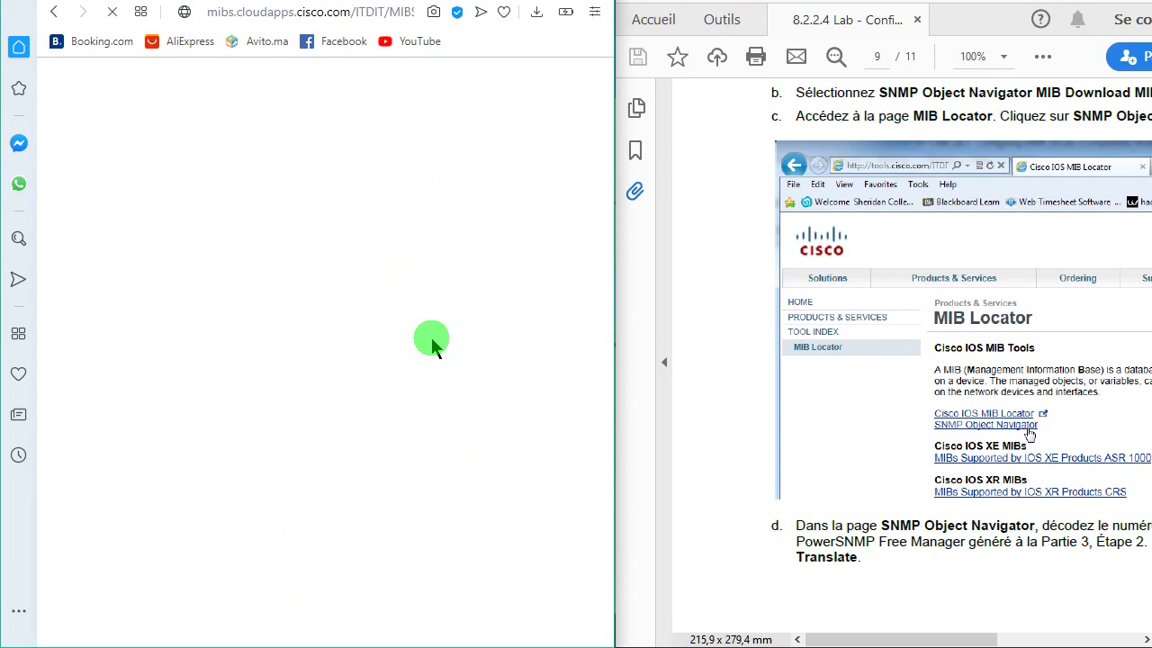
pyautogui.press('super')
pyautogui.click(40, 445)
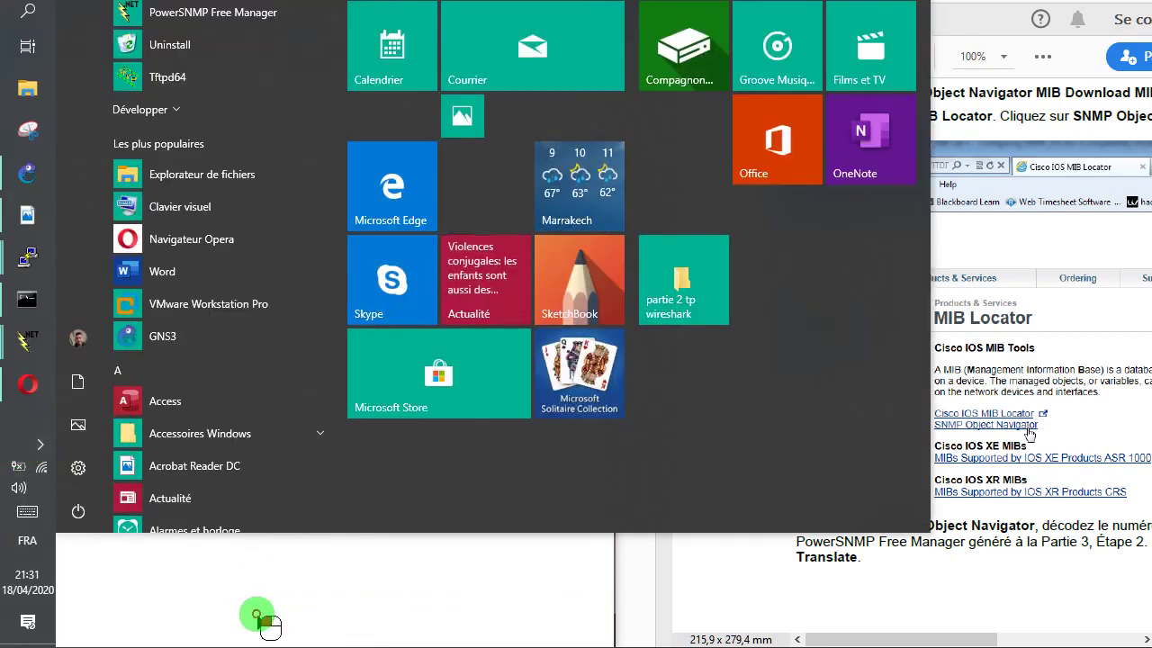
# - Return to Opera and scroll the MIB Locator page to the Cisco IOS MIB Tools links
pyautogui.click(258, 617)
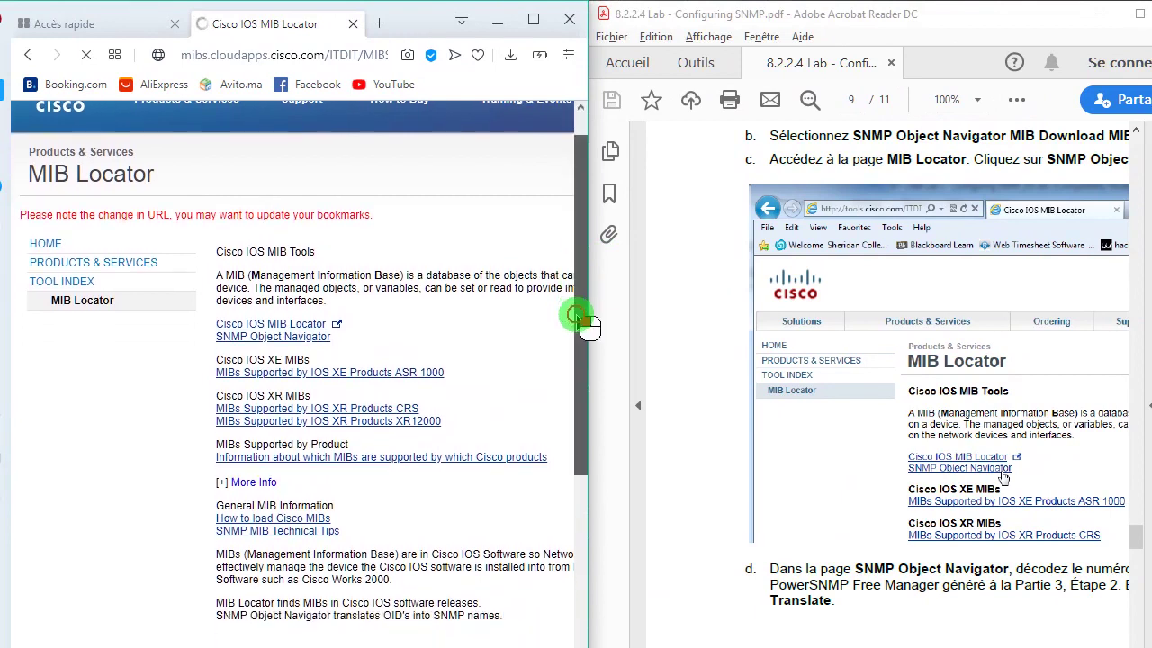
pyautogui.moveTo(612, 278); pyautogui.dragTo(609, 293)
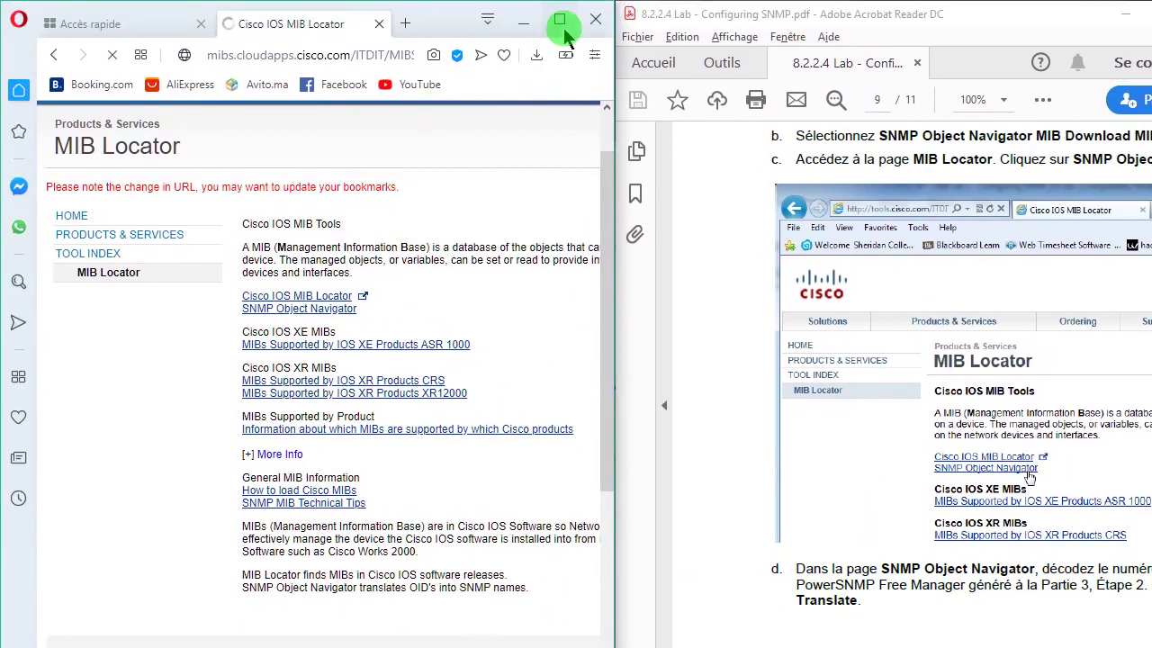
# - Maximize Opera and submit the Cisco account e-mail on the login page
pyautogui.click(531, 16)
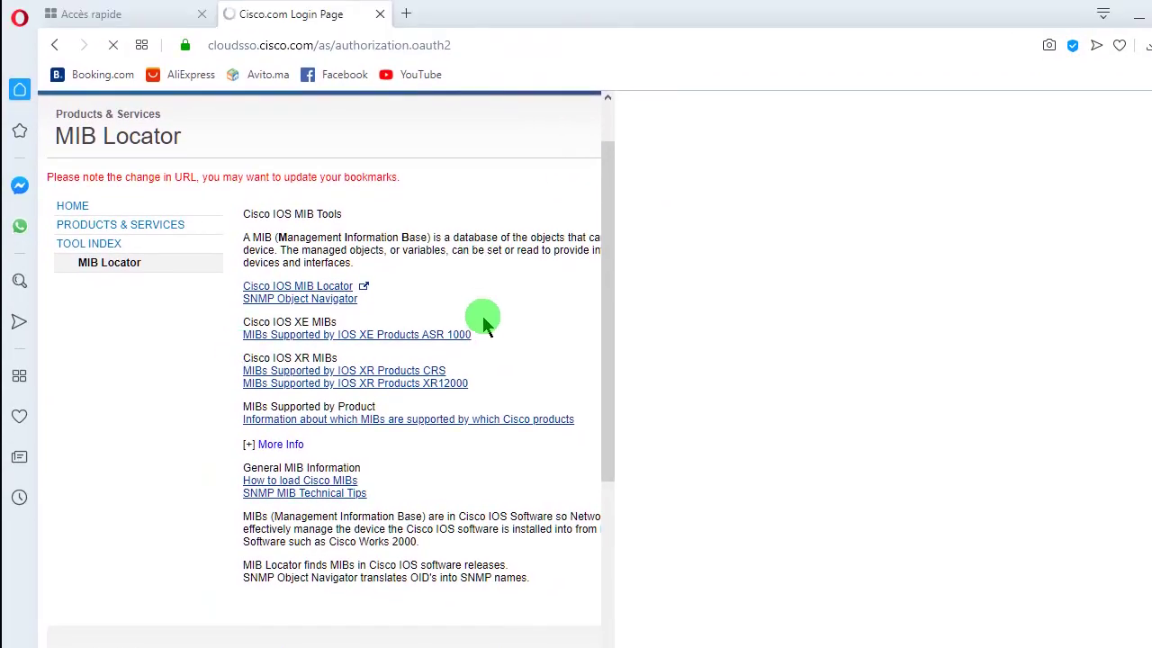
pyautogui.moveTo(552, 20)
pyautogui.mouseDown()
pyautogui.moveTo(553, 167)
pyautogui.moveTo(567, 147)
pyautogui.moveTo(572, 9)
pyautogui.mouseUp()
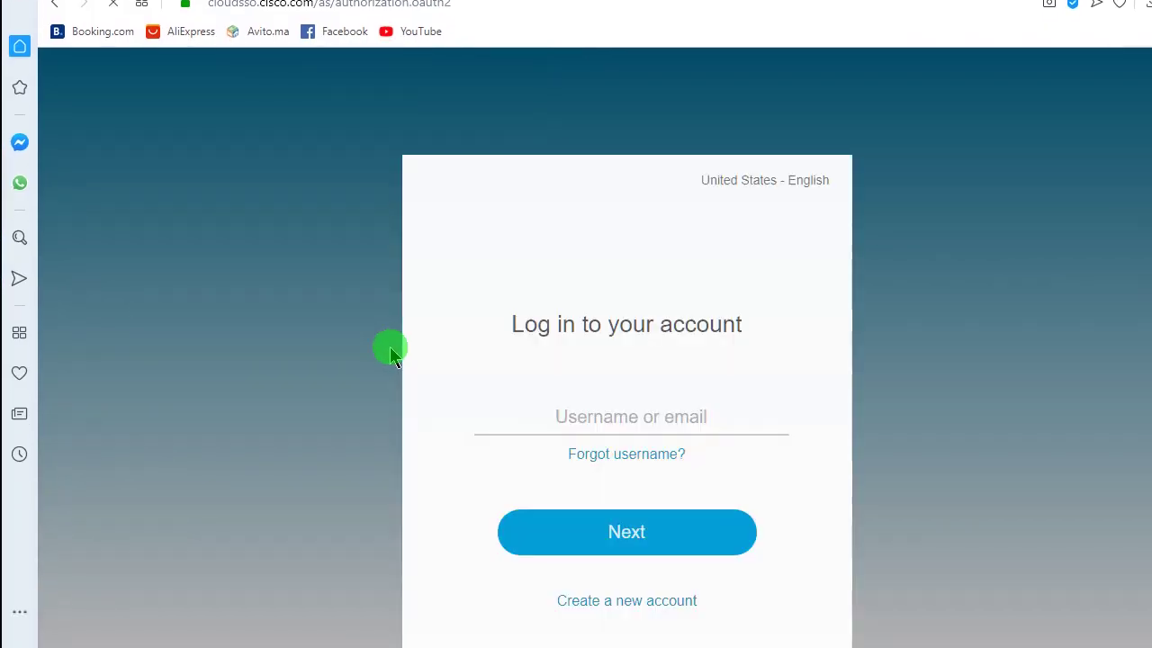
pyautogui.click(584, 419)
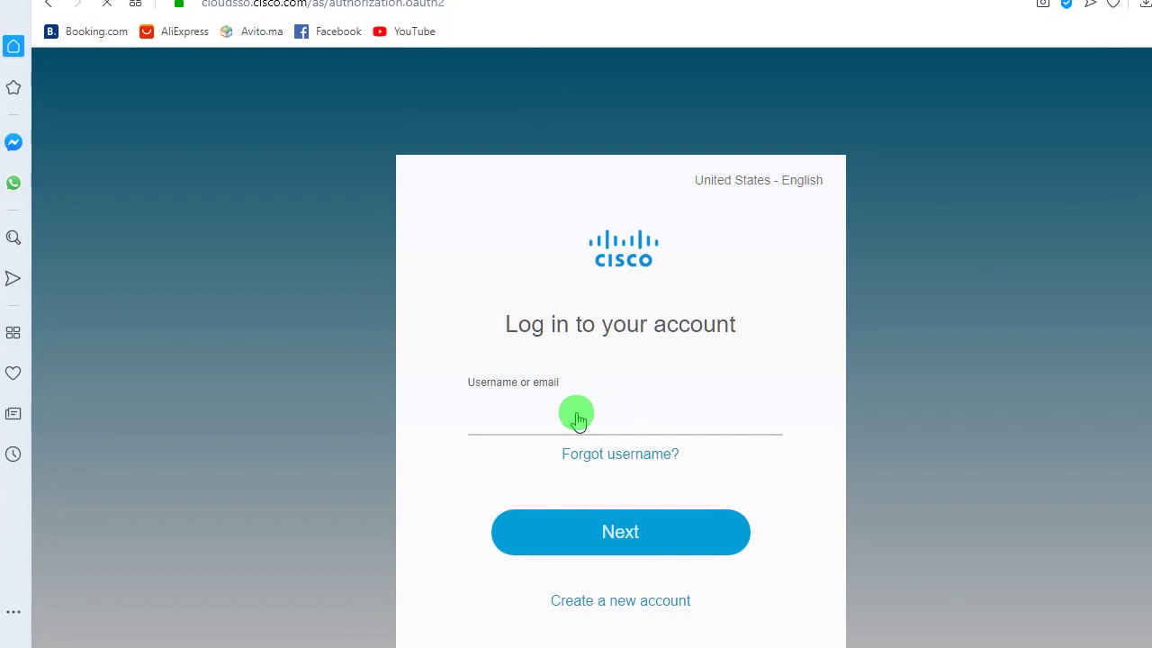
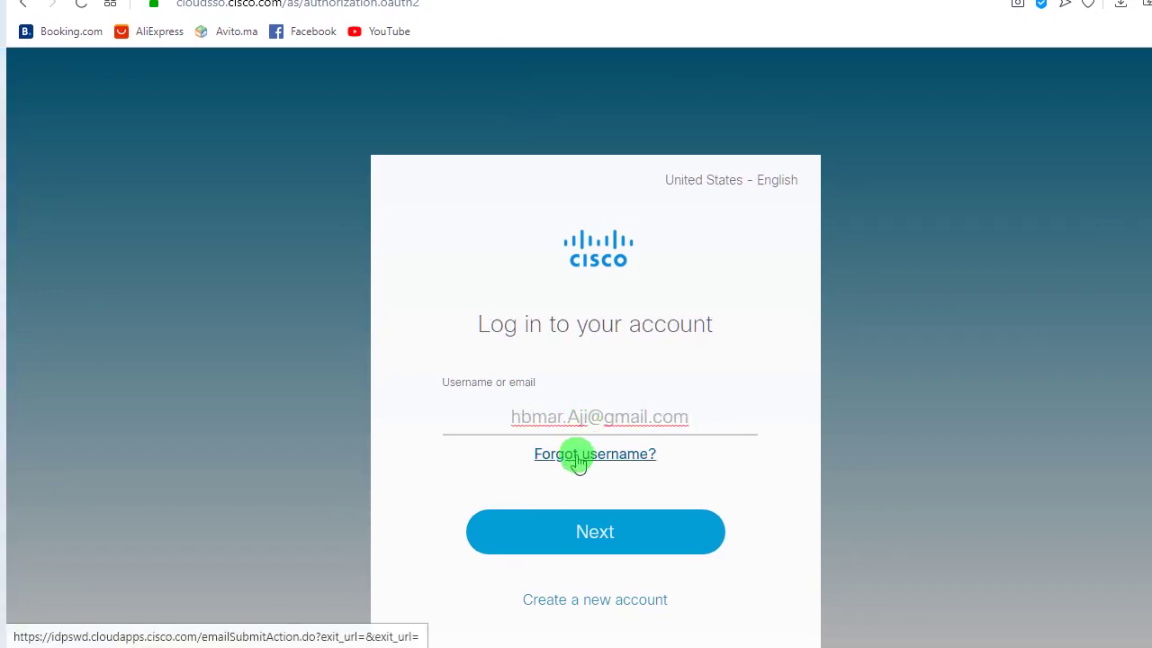
pyautogui.click(576, 417)
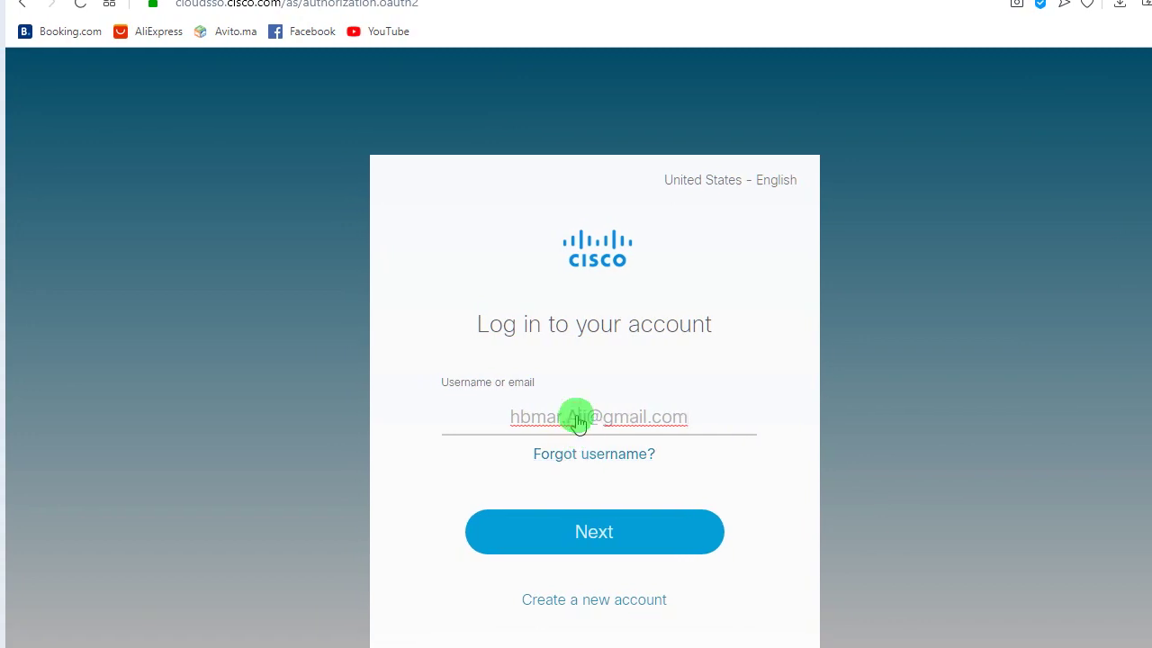
pyautogui.press('Return')
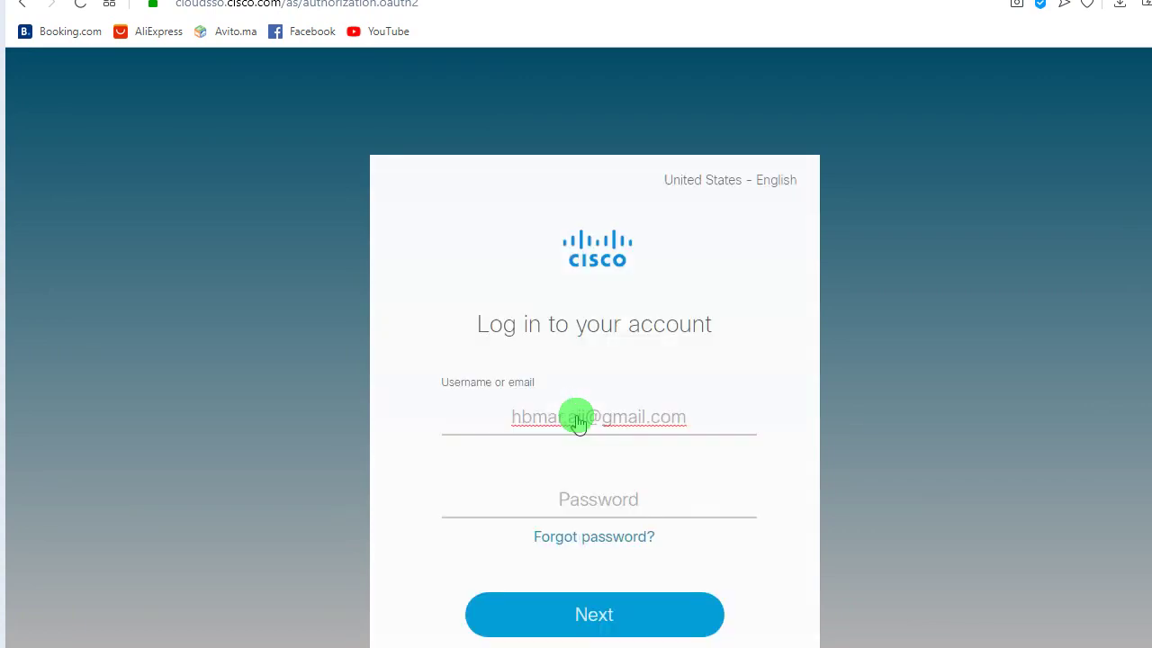
# - Enter the account password, submit it, and retype it after the failed sign-in
pyautogui.click(596, 510)
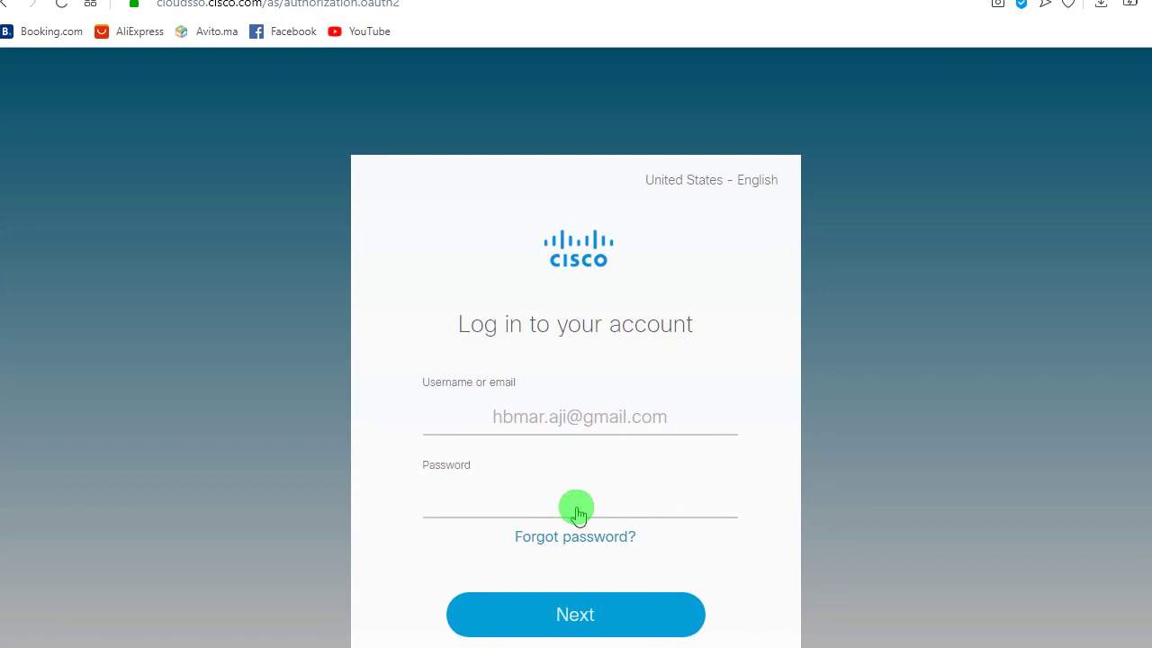
pyautogui.write('********')
pyautogui.press('Return')
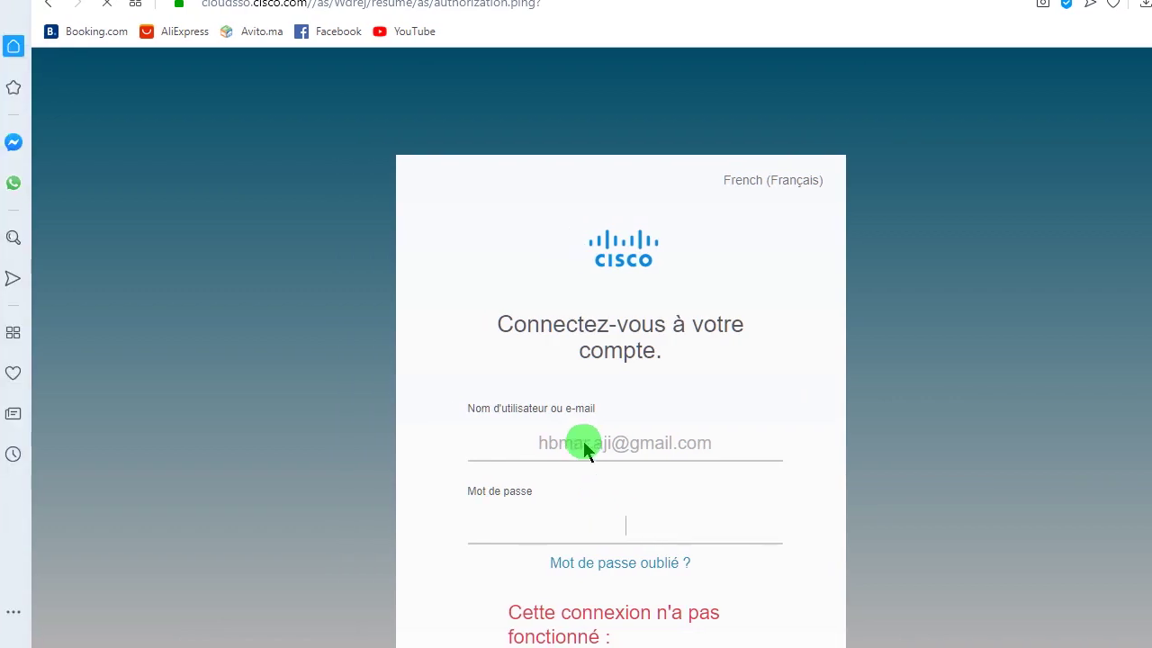
pyautogui.click(553, 533)
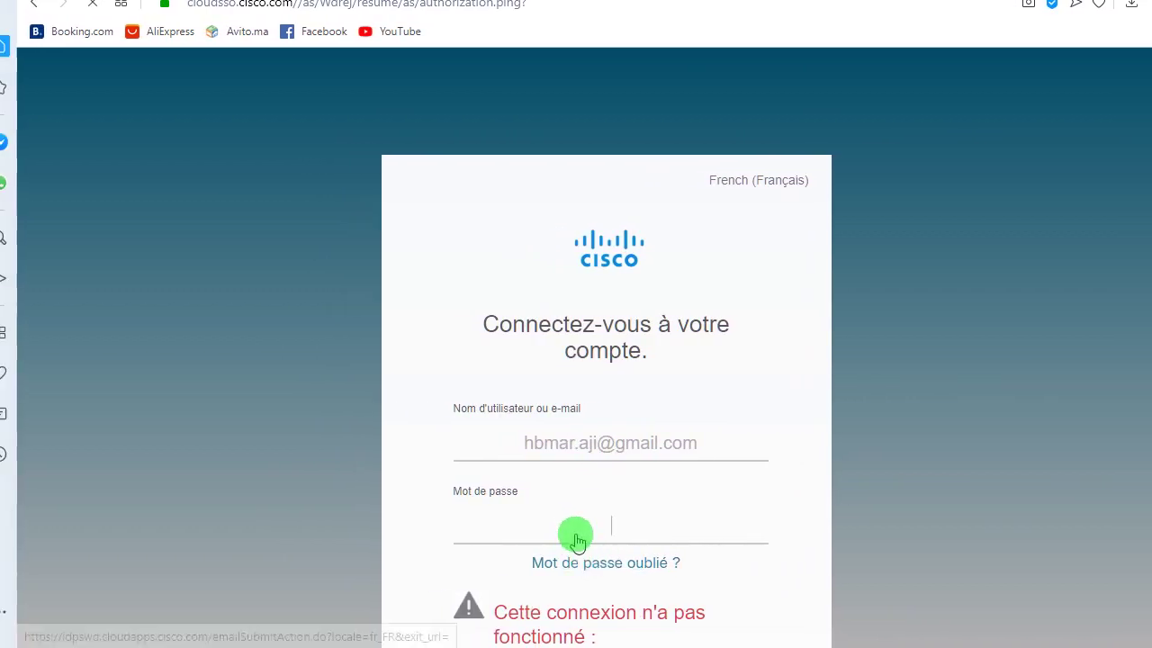
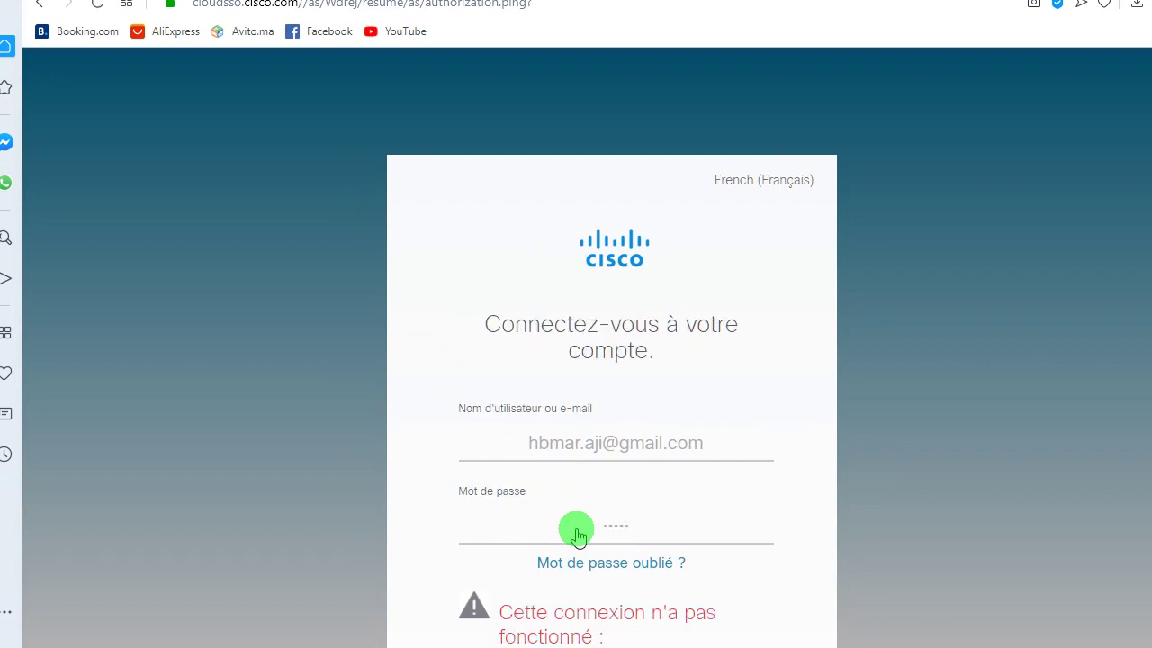
# - Enter the account password and submit the Cisco.com login form
pyautogui.write('••••')
pyautogui.press('Return')
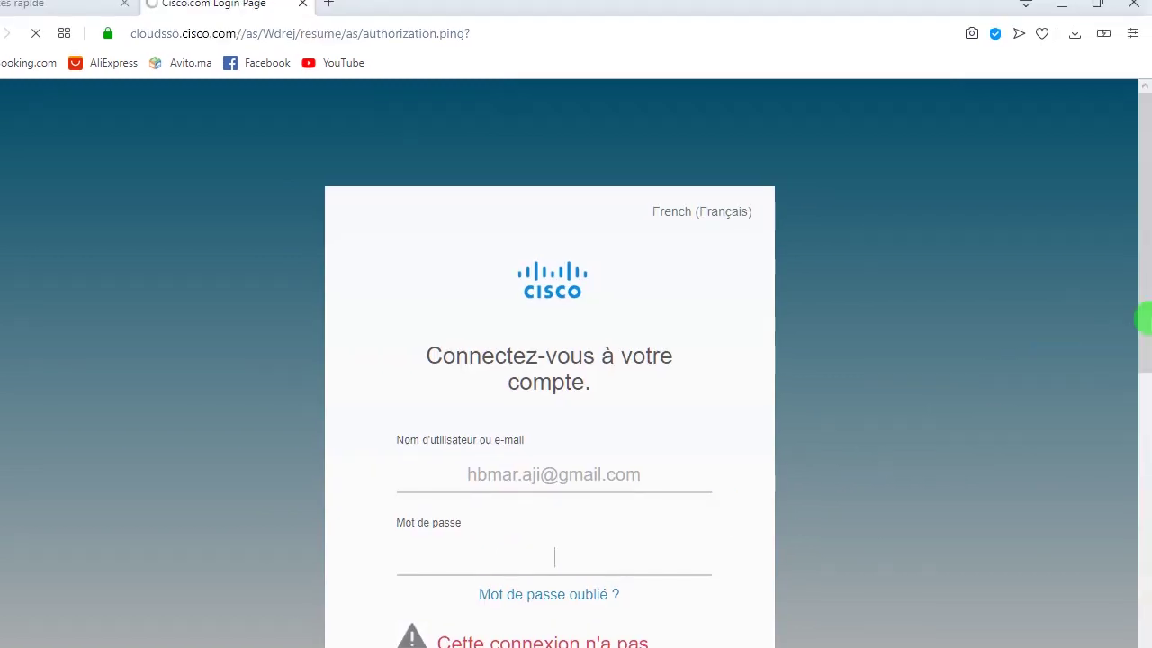
pyautogui.scroll(-2, 1142, 329)
pyautogui.moveTo(1144, 355); pyautogui.dragTo(805, 344)
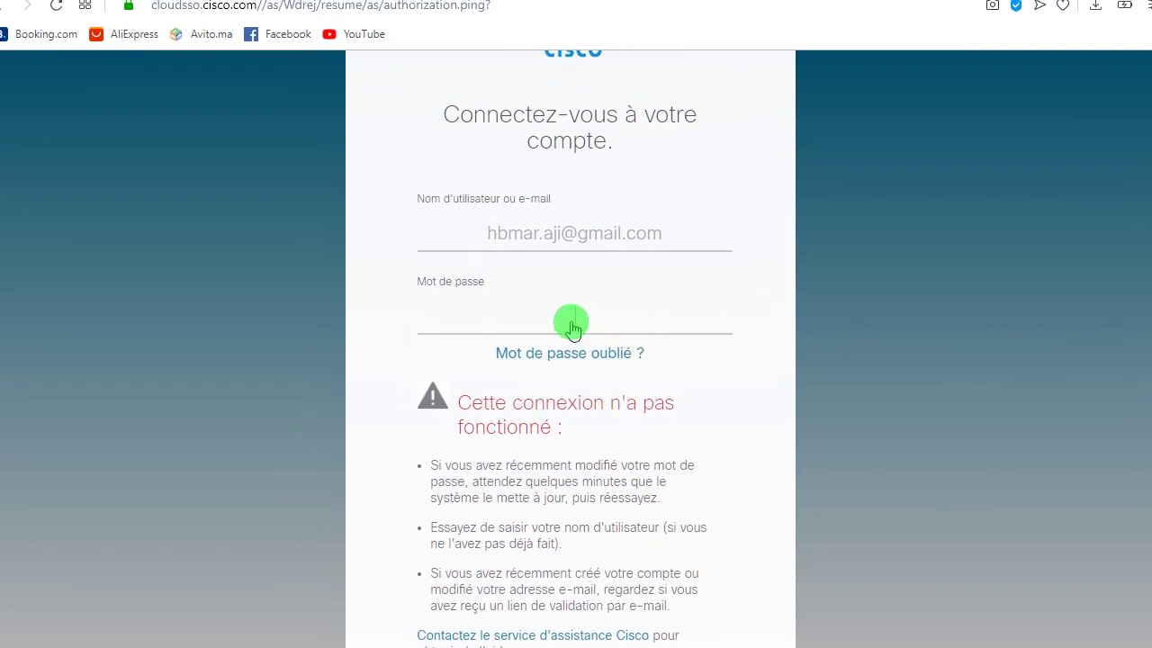
# - Retype the password, sign in again, and decline Opera's offer to save it
pyautogui.click(577, 330)
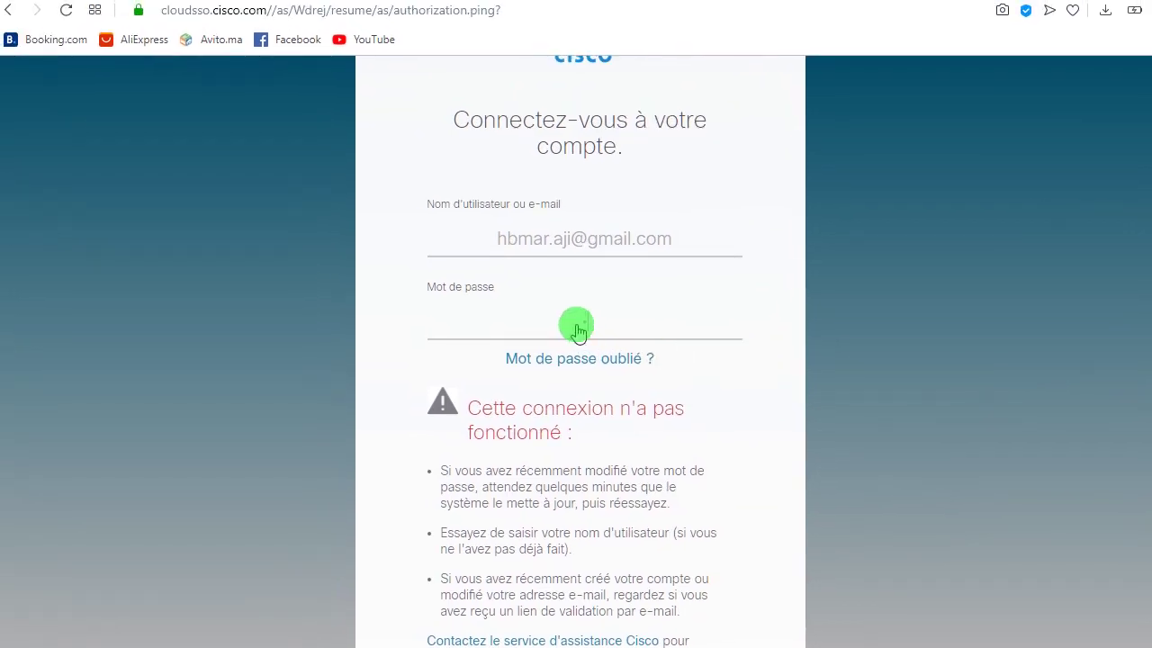
pyautogui.write('********')
pyautogui.press('Return')
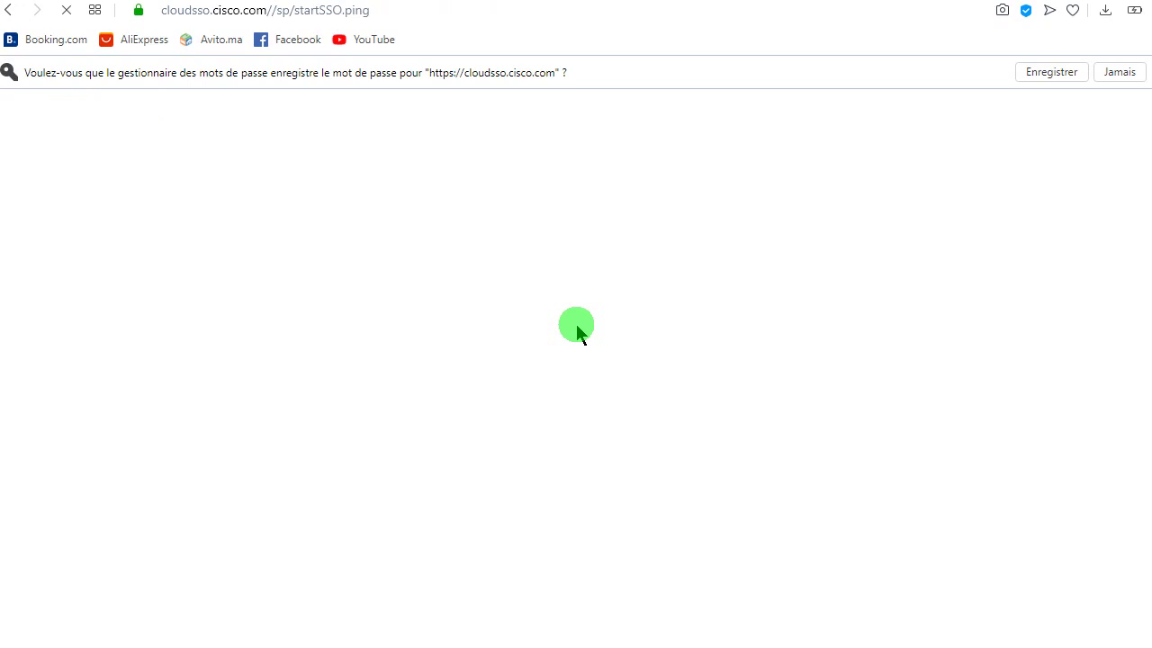
pyautogui.click(1120, 72)
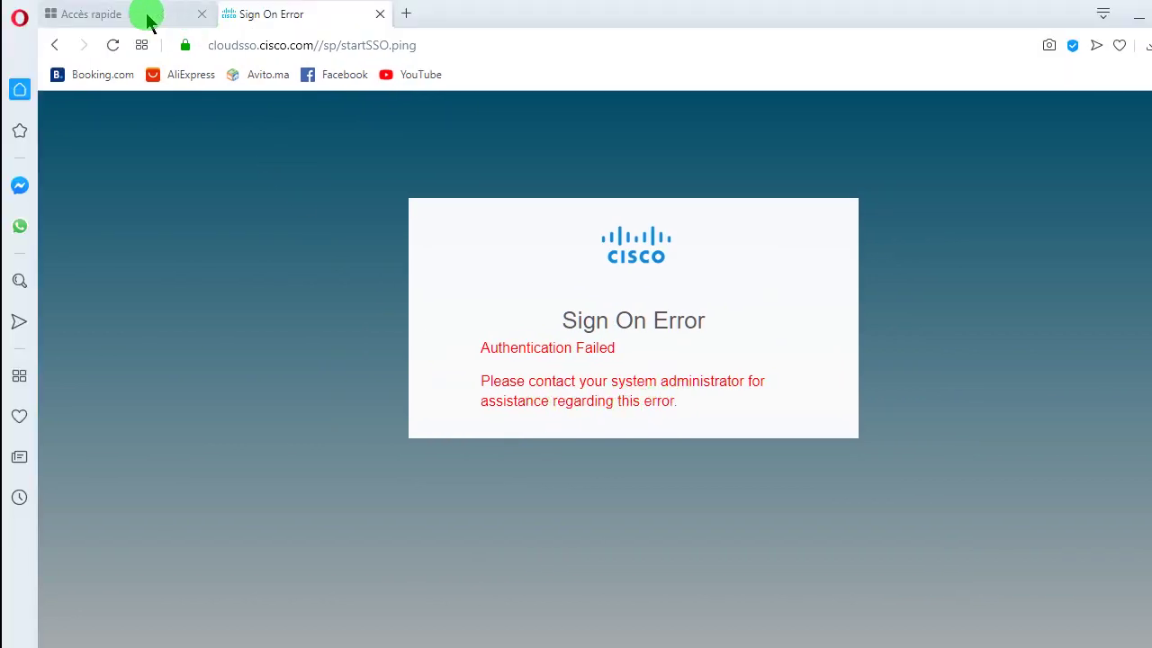
# - Search Google for 'netacad' in a new browser tab
pyautogui.click(411, 13)
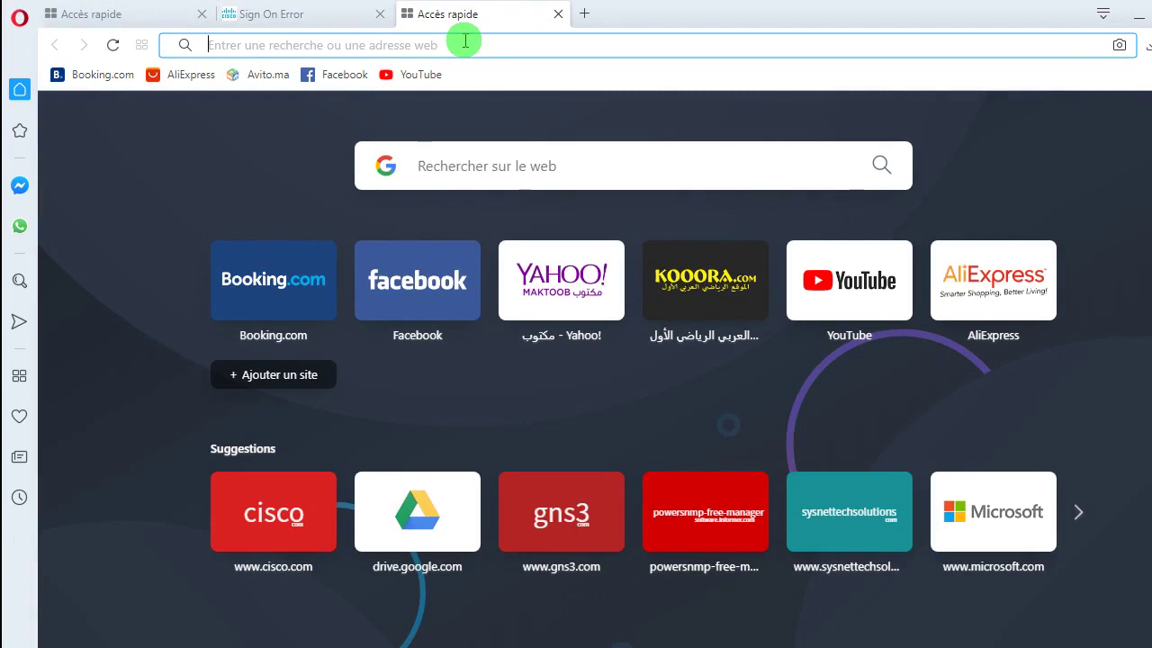
pyautogui.click(465, 40)
pyautogui.write('nea')
pyautogui.press('BackSpace')
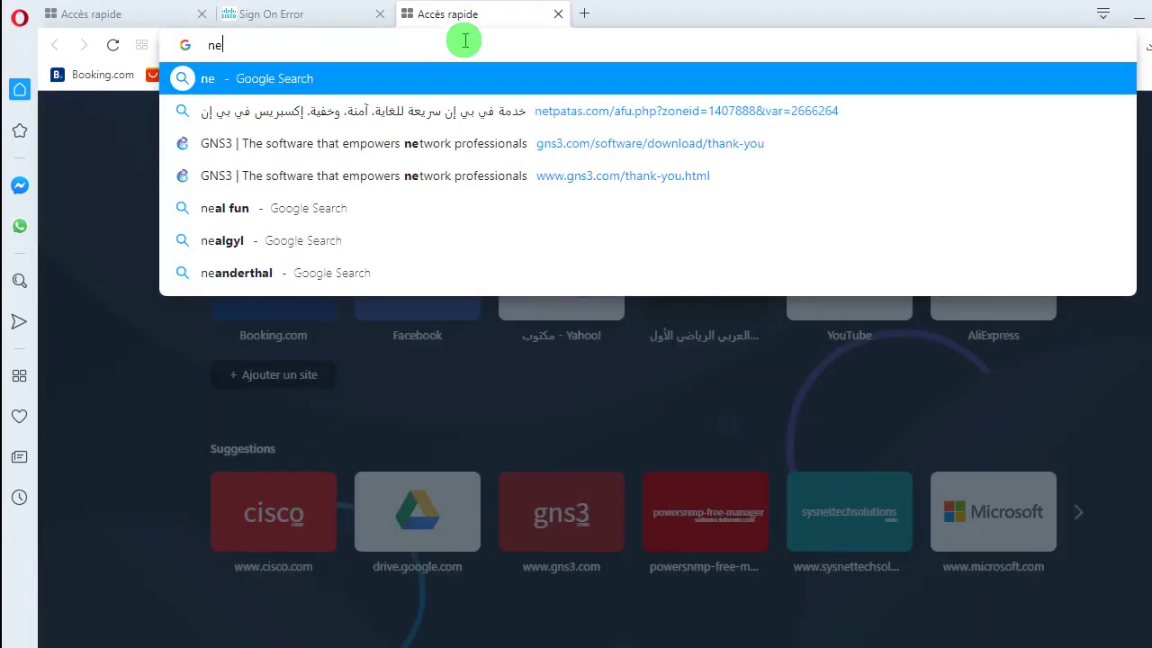
pyautogui.write('taca')
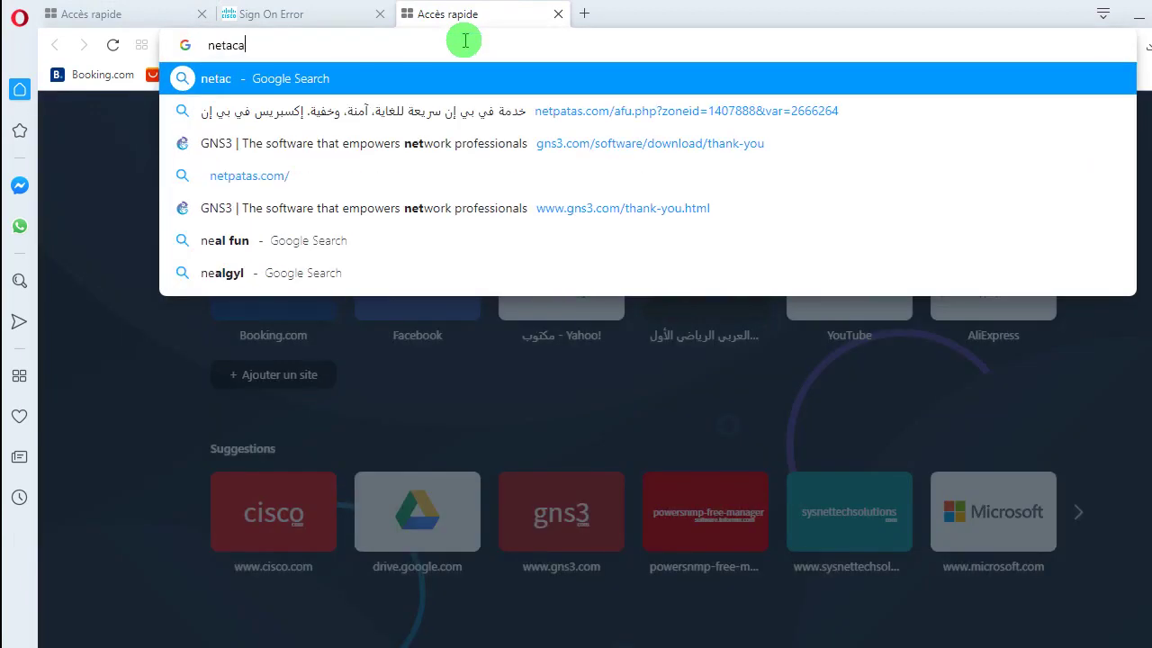
pyautogui.write('d')
pyautogui.press('Return')
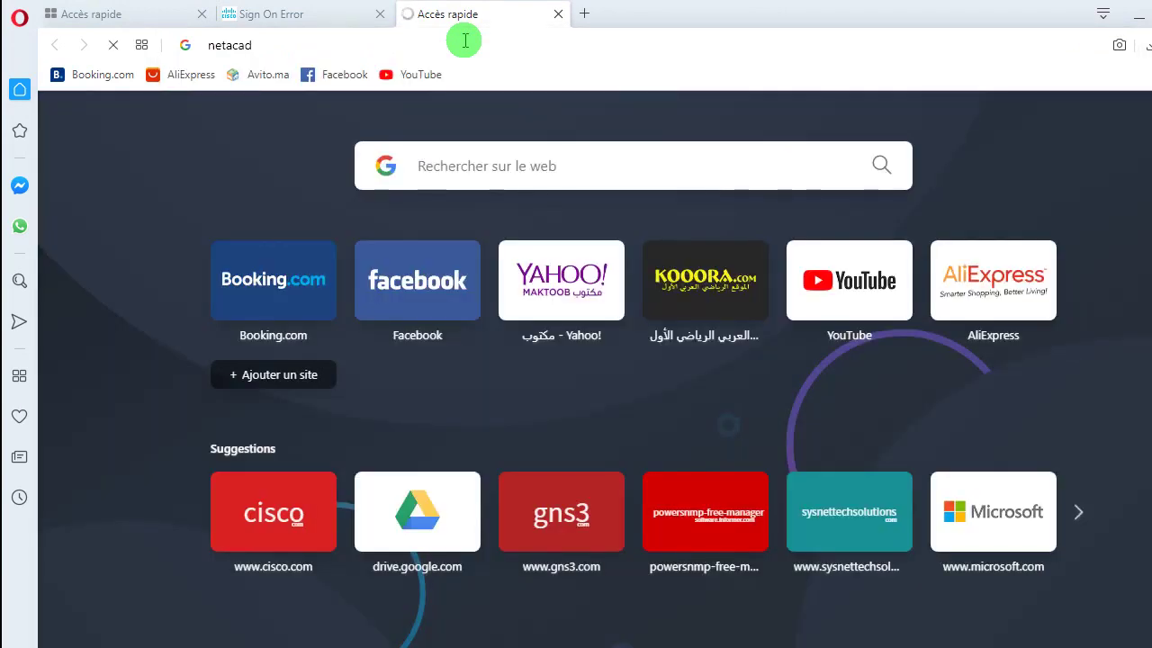
# - Back the Cisco tab out to the MIB Locator page, then return to the netacad results
pyautogui.click(371, 15)
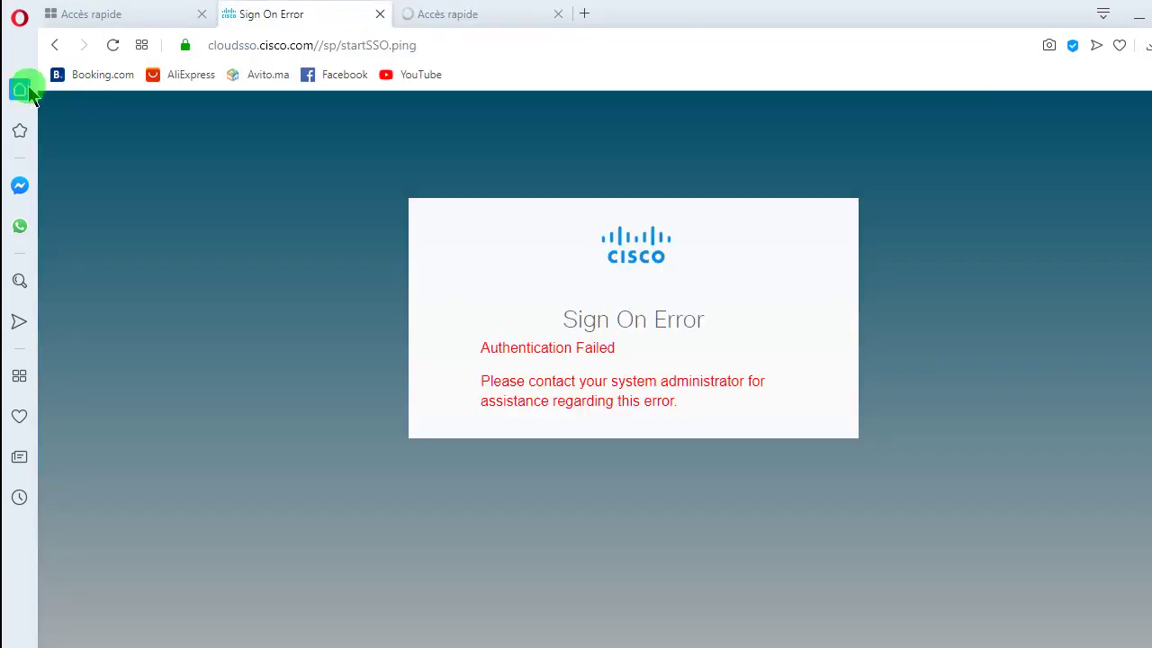
pyautogui.click(57, 46)
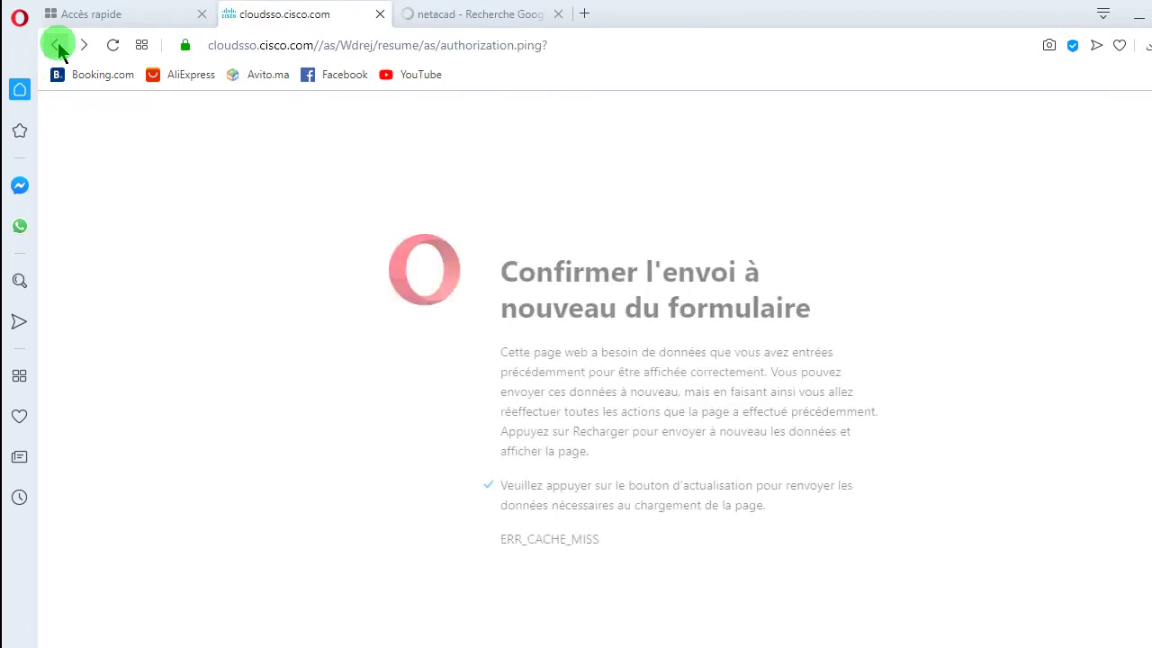
pyautogui.click(57, 46)
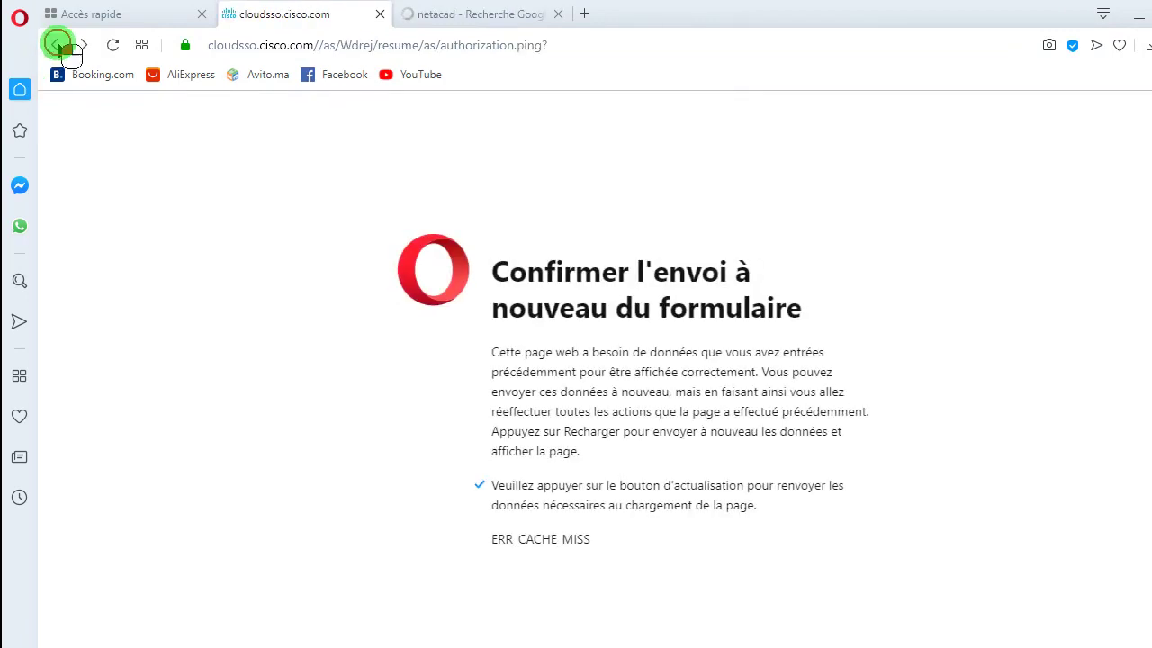
pyautogui.click(56, 46)
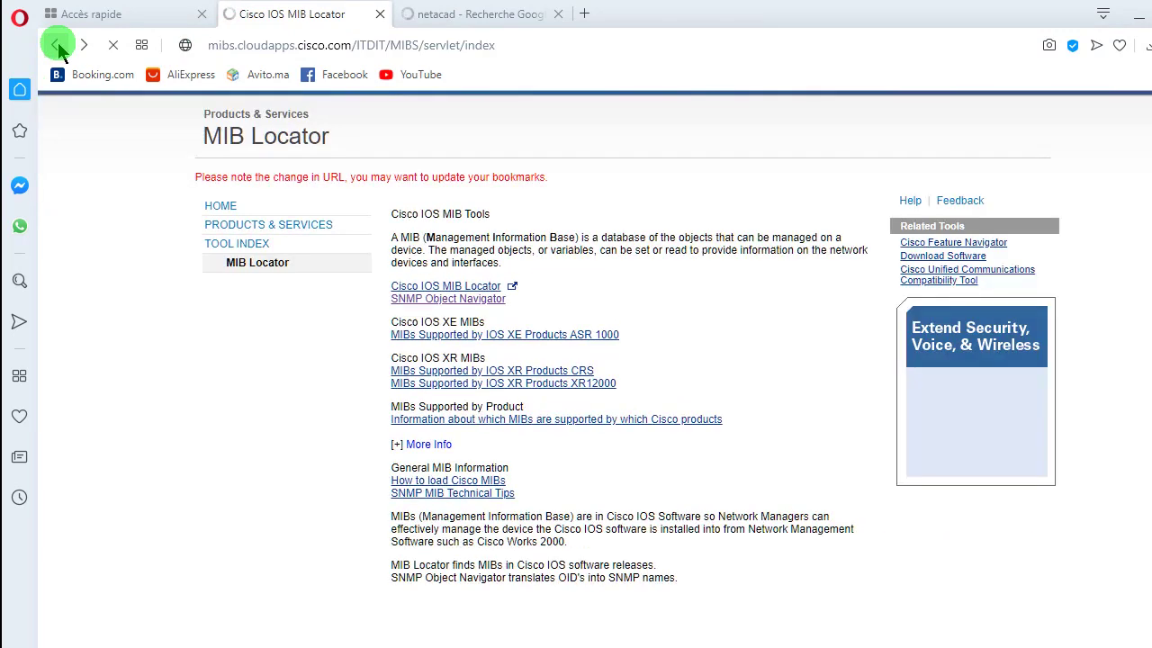
pyautogui.click(67, 49)
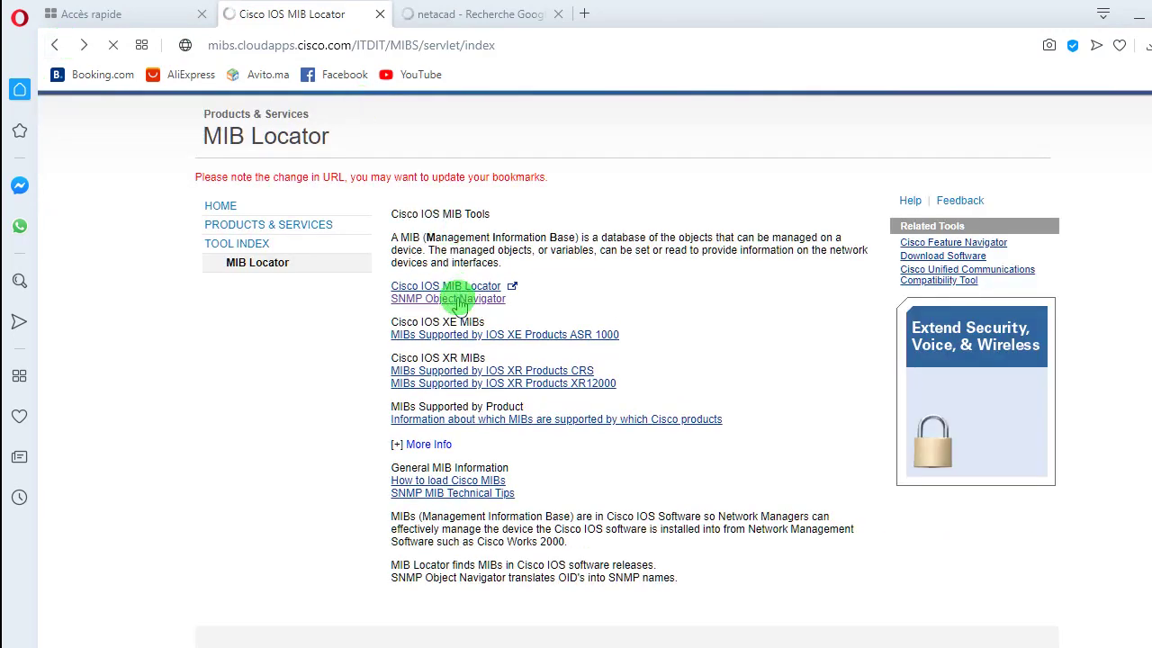
pyautogui.click(450, 14)
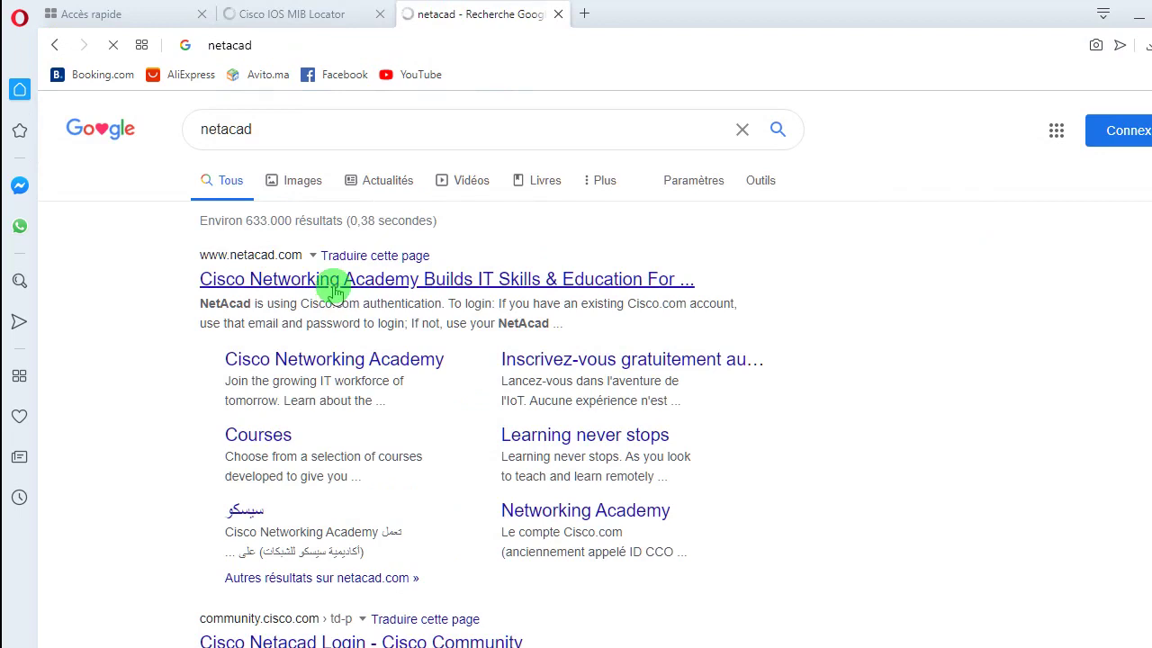
# - Open Cisco Networking Academy from the netacad results and reach the Cisco.com sign-in tab
pyautogui.click(279, 14)
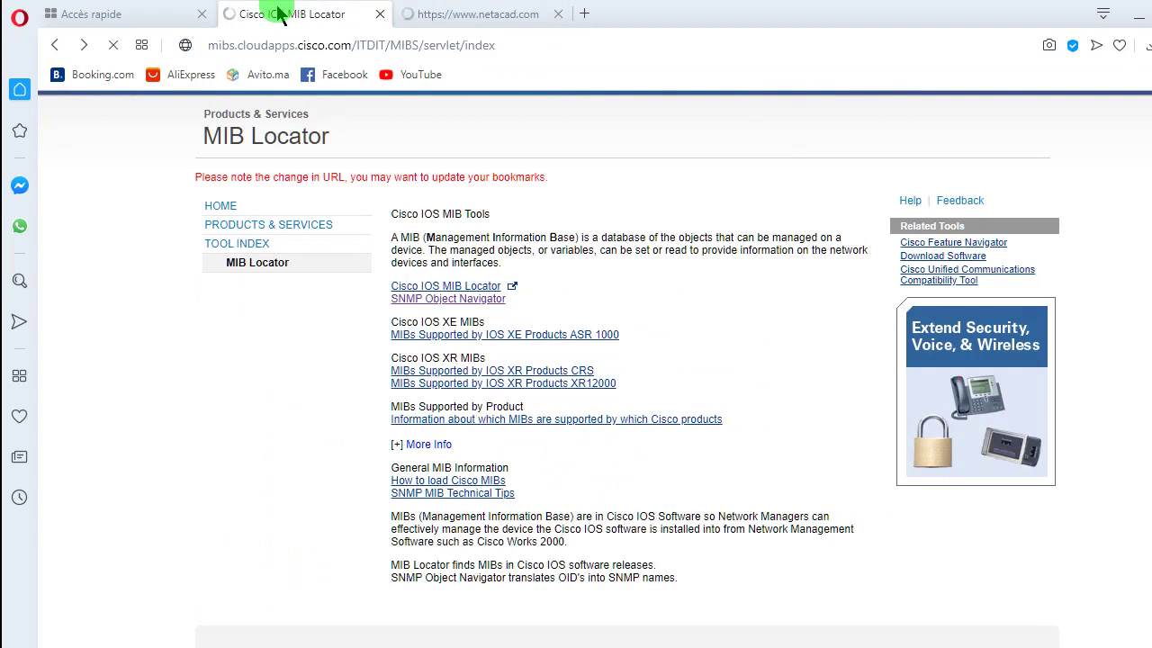
pyautogui.click(502, 13)
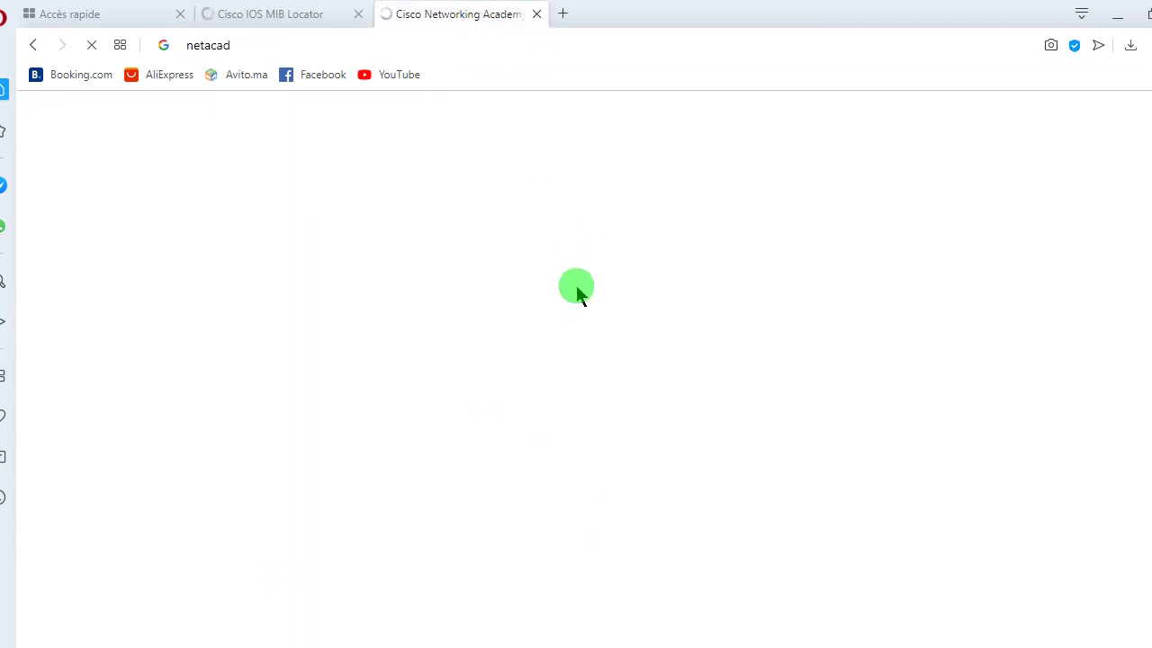
pyautogui.click(271, 18)
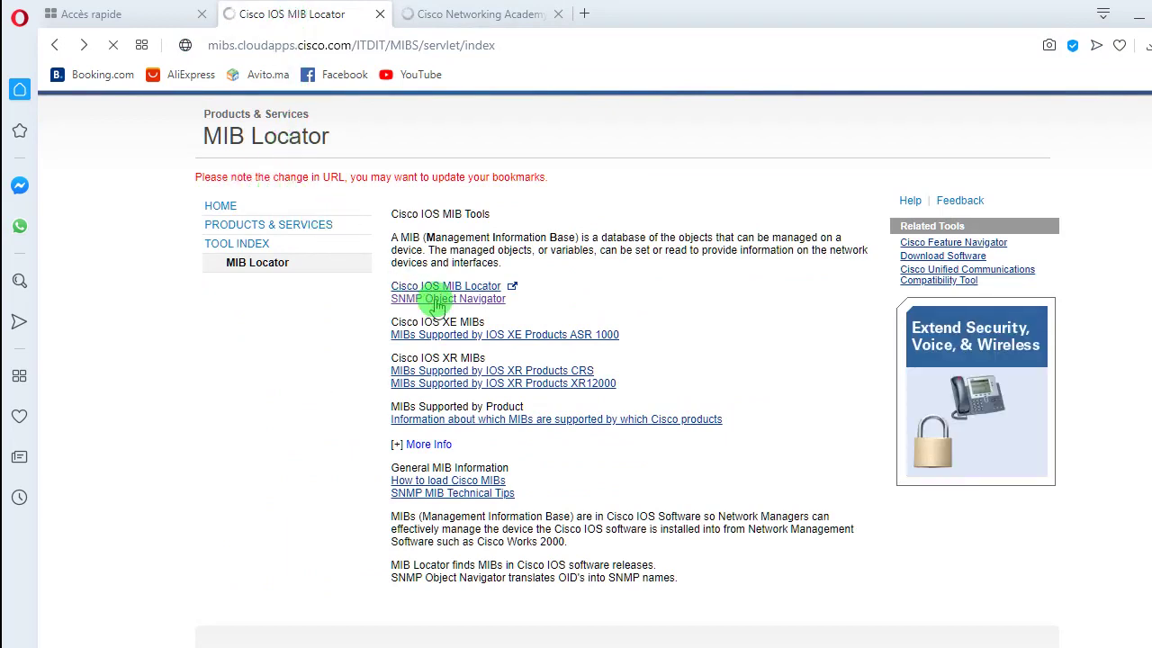
pyautogui.click(471, 16)
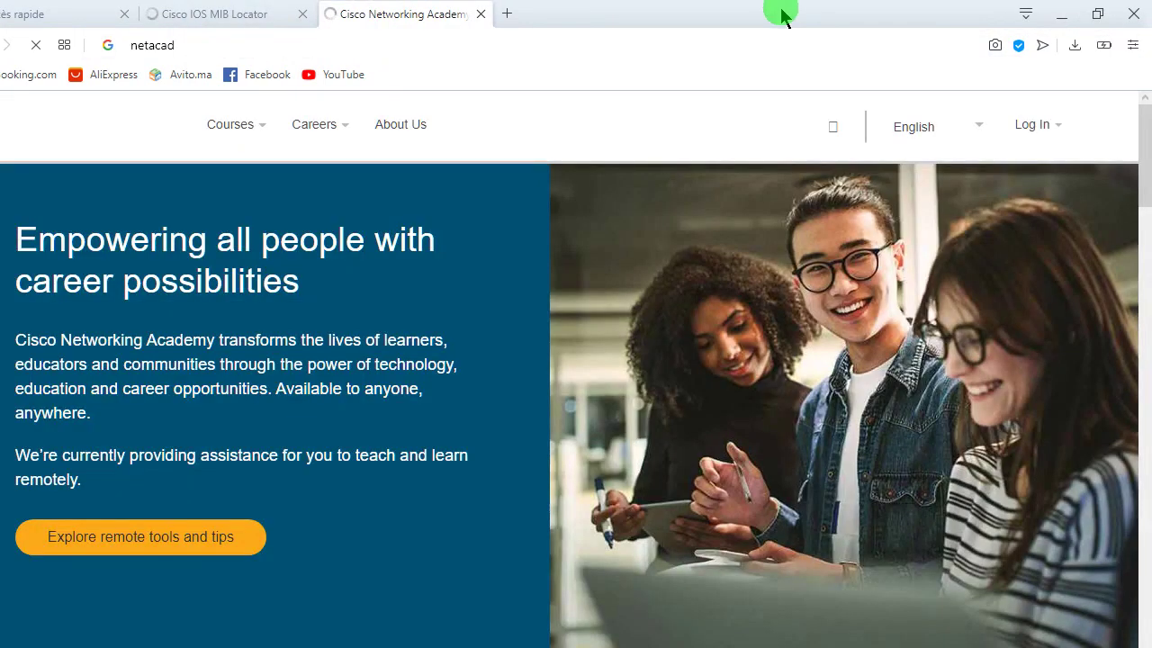
pyautogui.moveTo(1026, 133)
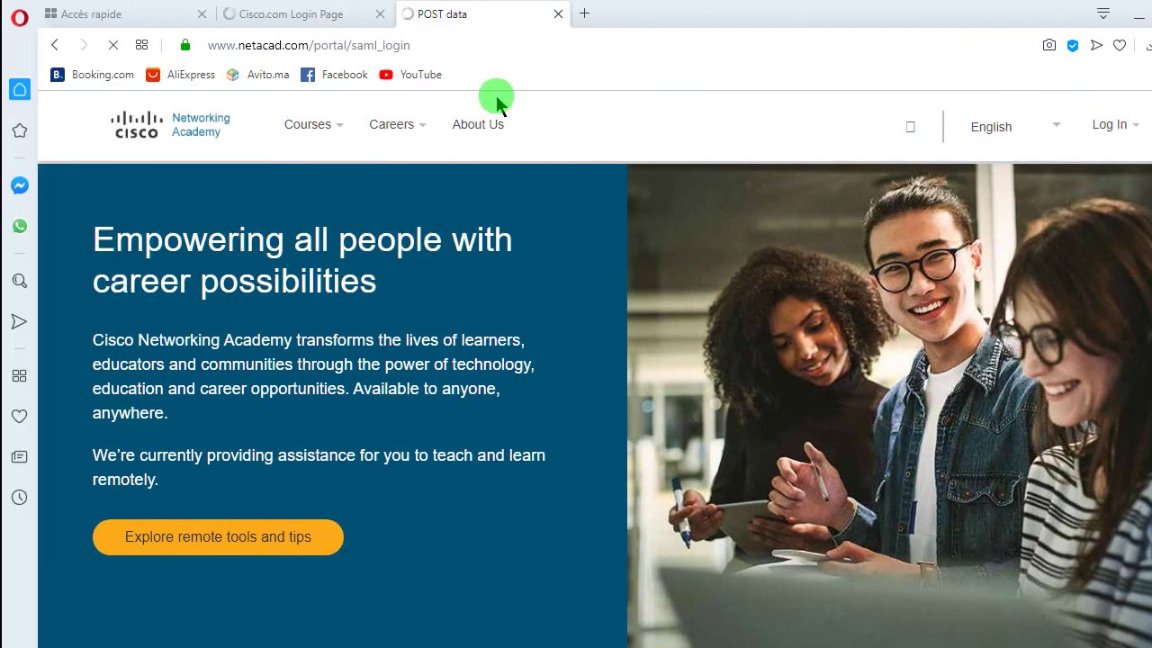
pyautogui.click(305, 20)
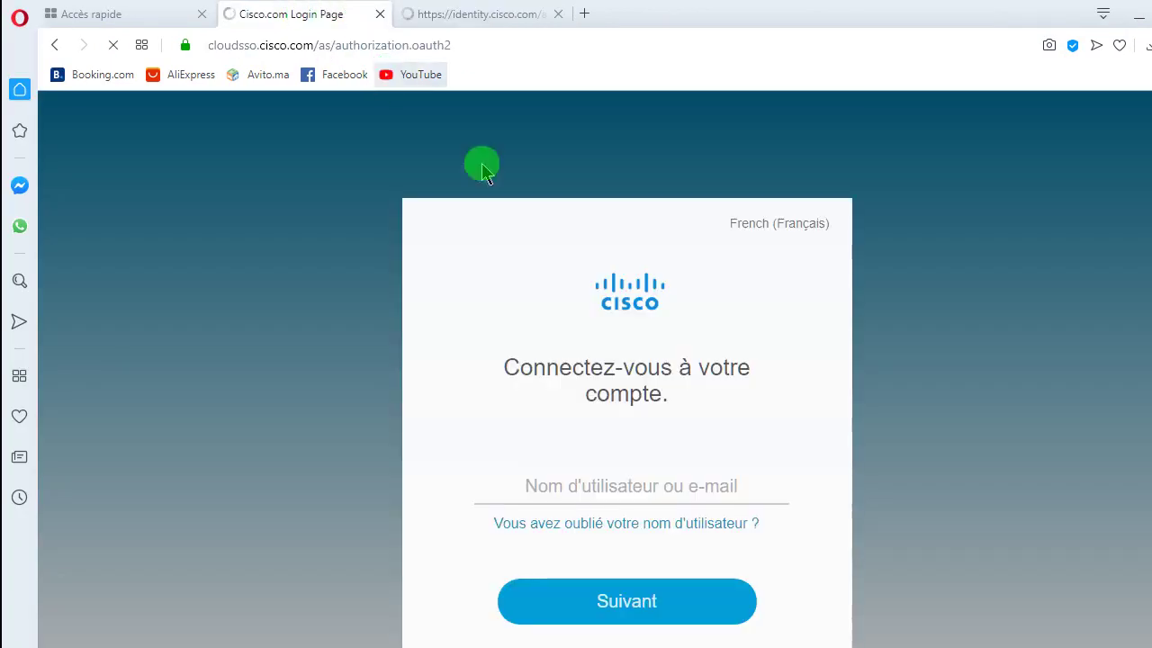
# - Enter the password on the Cisco identity sign-in page and submit it
pyautogui.click(482, 21)
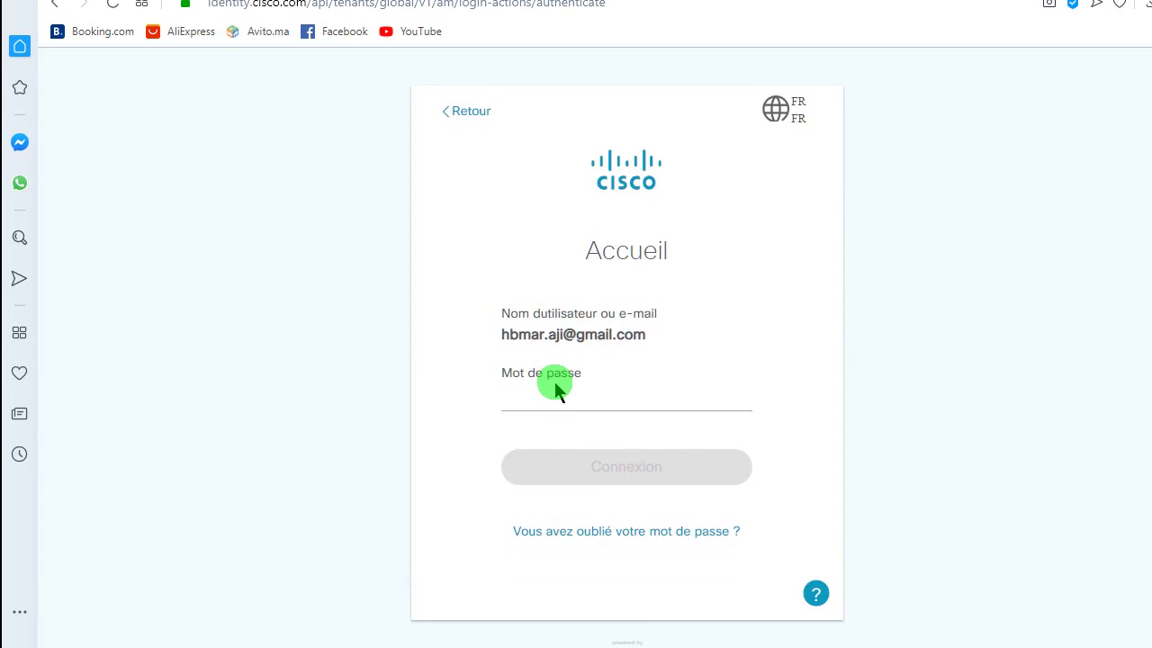
pyautogui.click(558, 397)
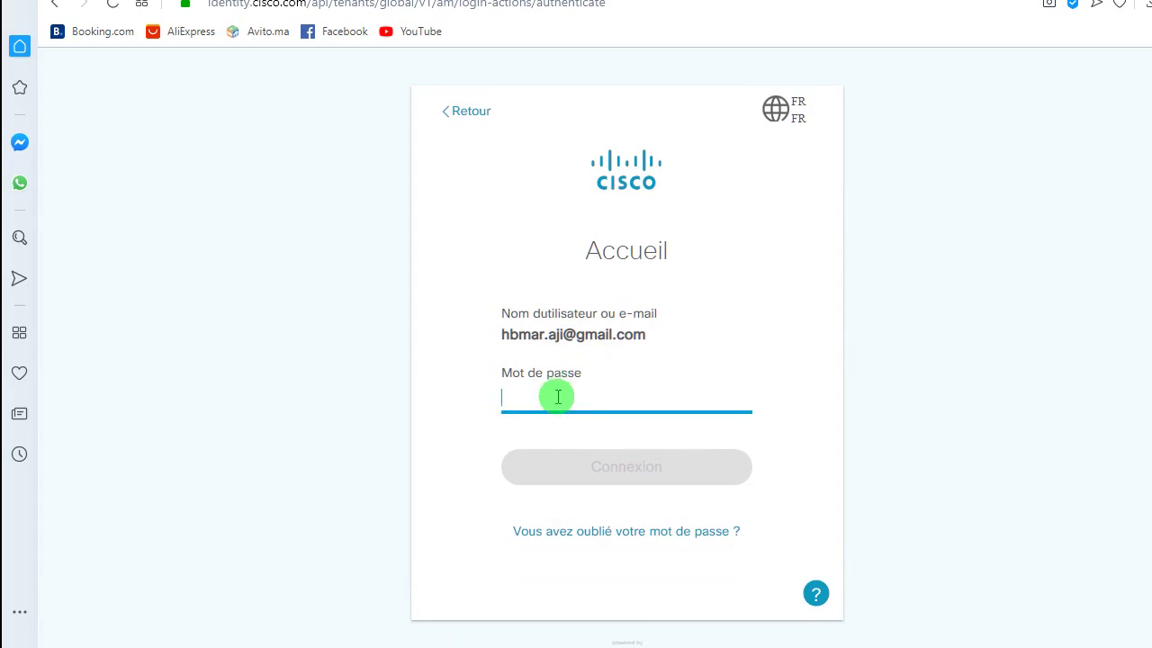
pyautogui.write('••••••')
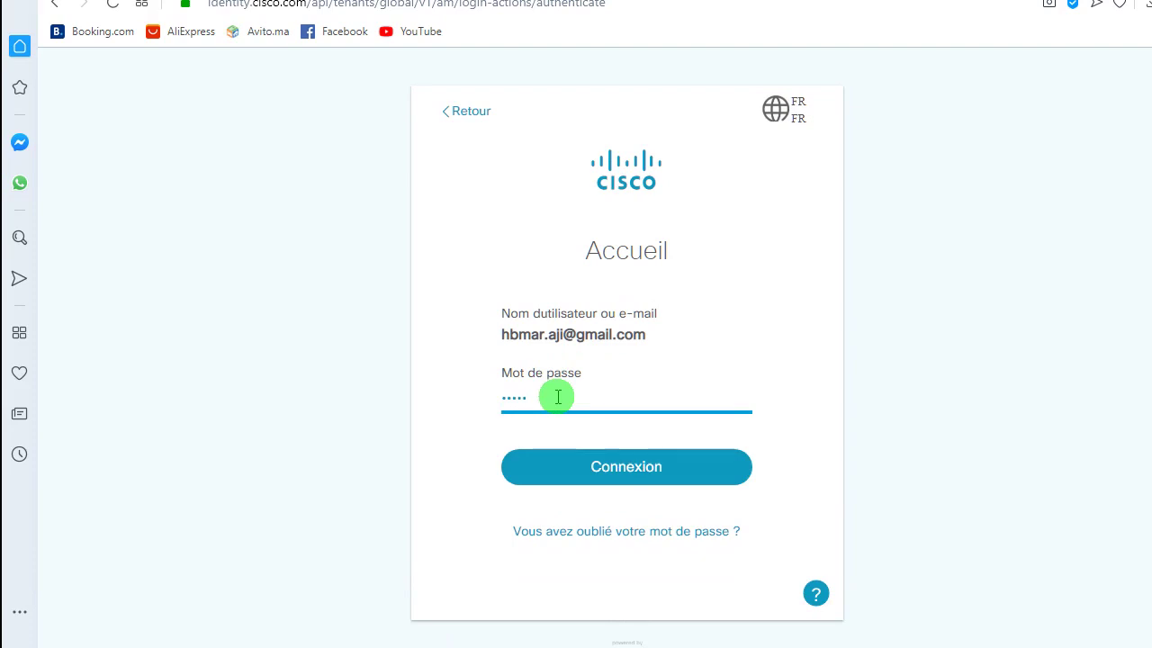
pyautogui.write('••••')
pyautogui.press('Return')
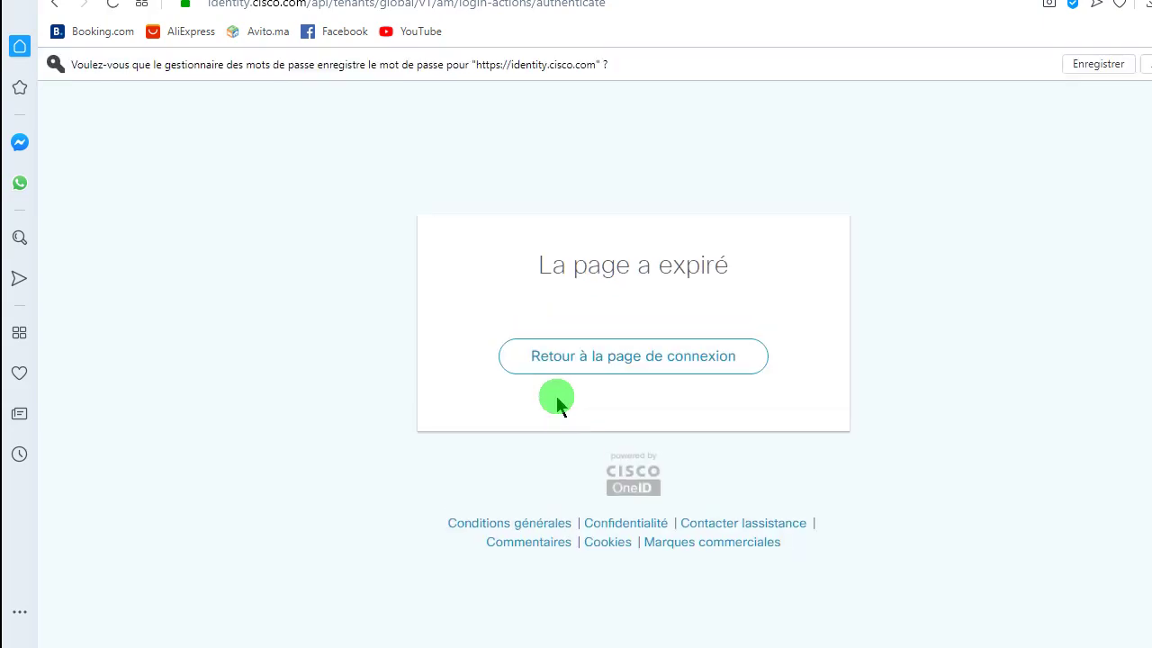
# - Return to the login page from the expiry notice and resubmit the password
pyautogui.click(601, 365)
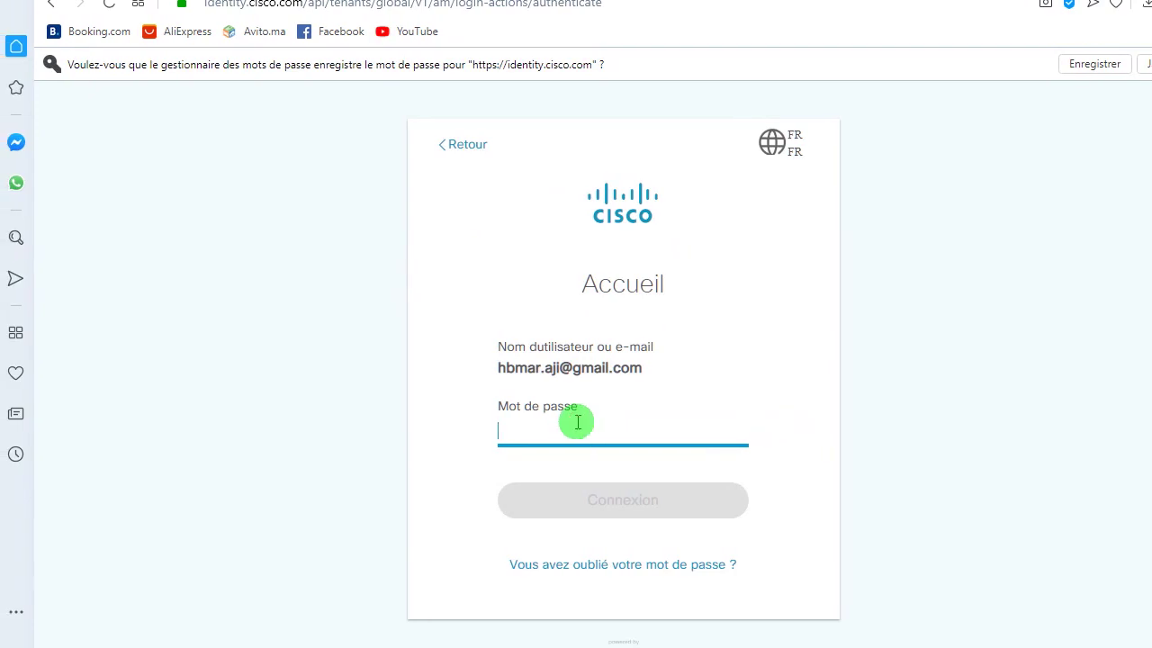
pyautogui.write('•••••')
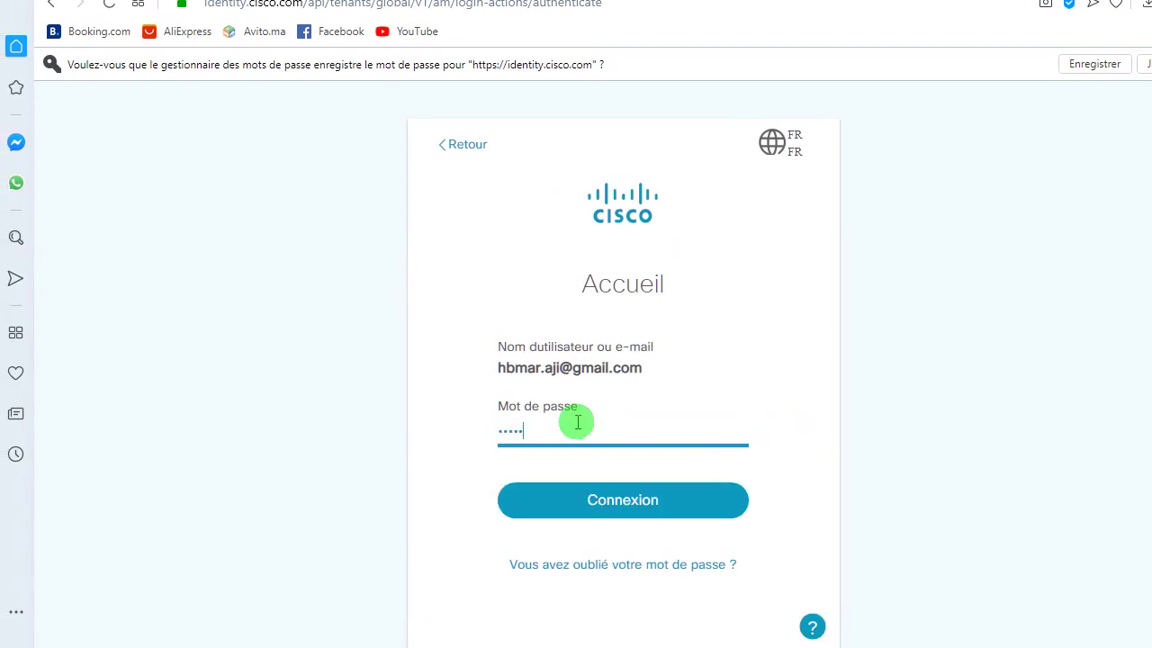
pyautogui.write('••••')
pyautogui.press('Return')
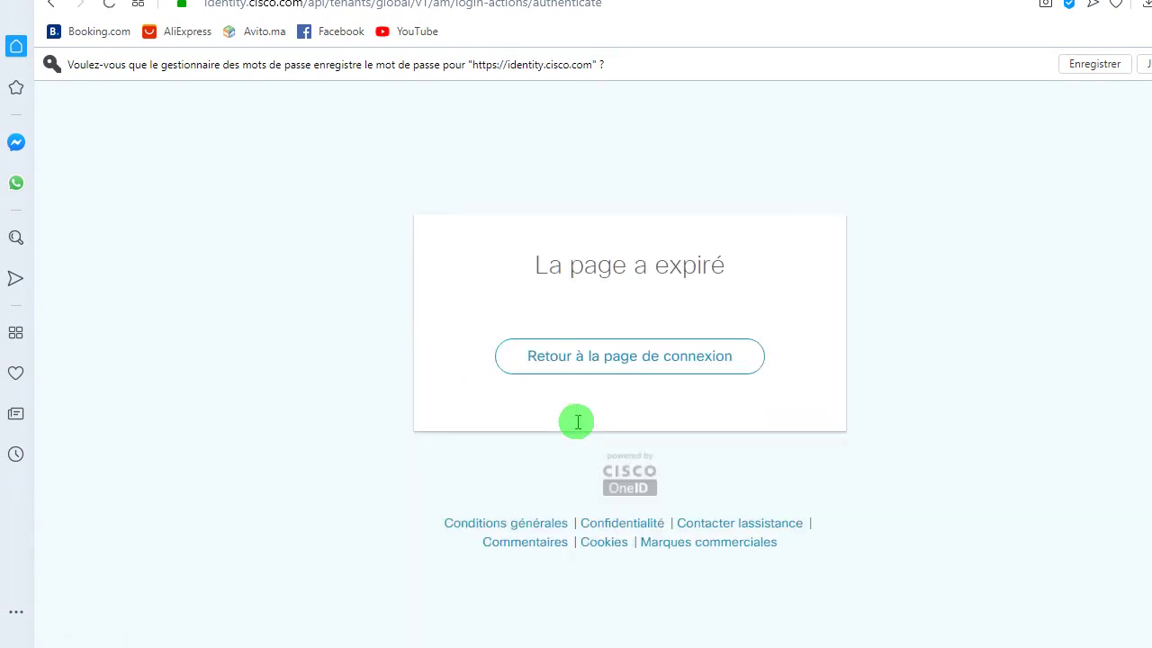
# - Enter the account e-mail as the Cisco.com username and continue
pyautogui.click(306, 16)
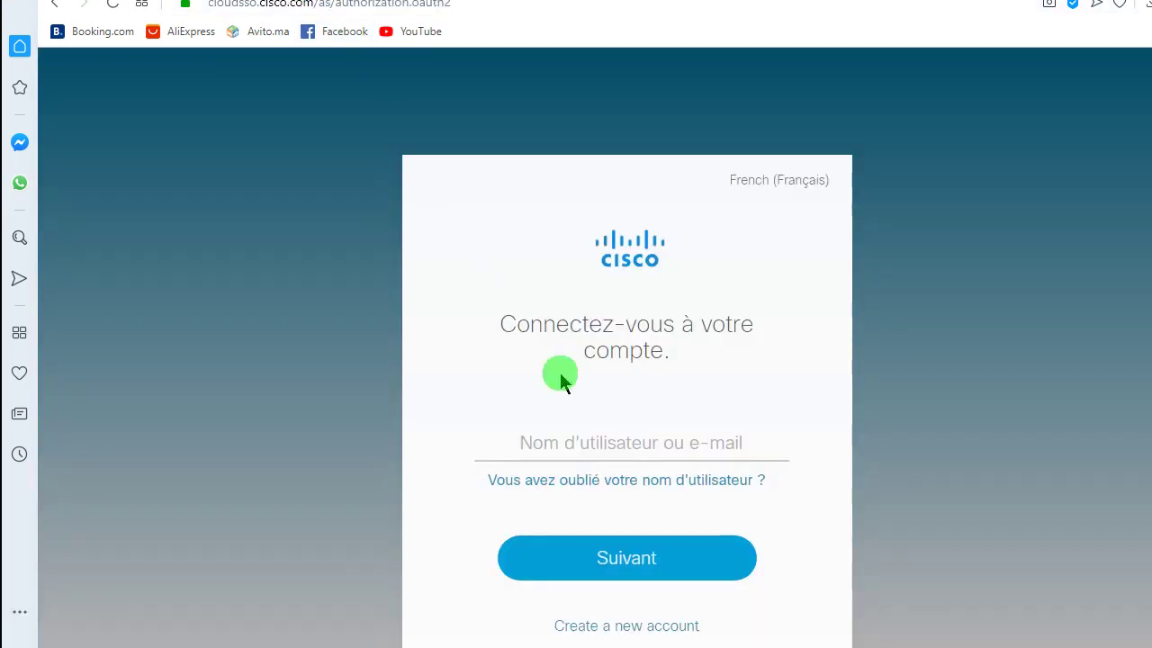
pyautogui.click(594, 491)
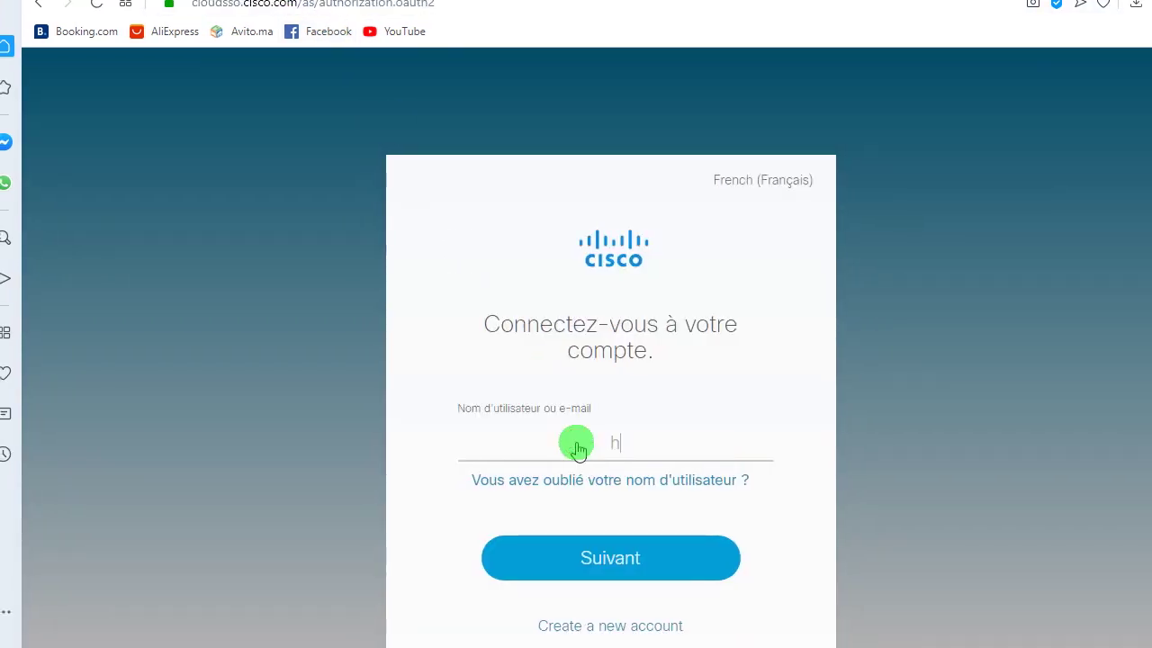
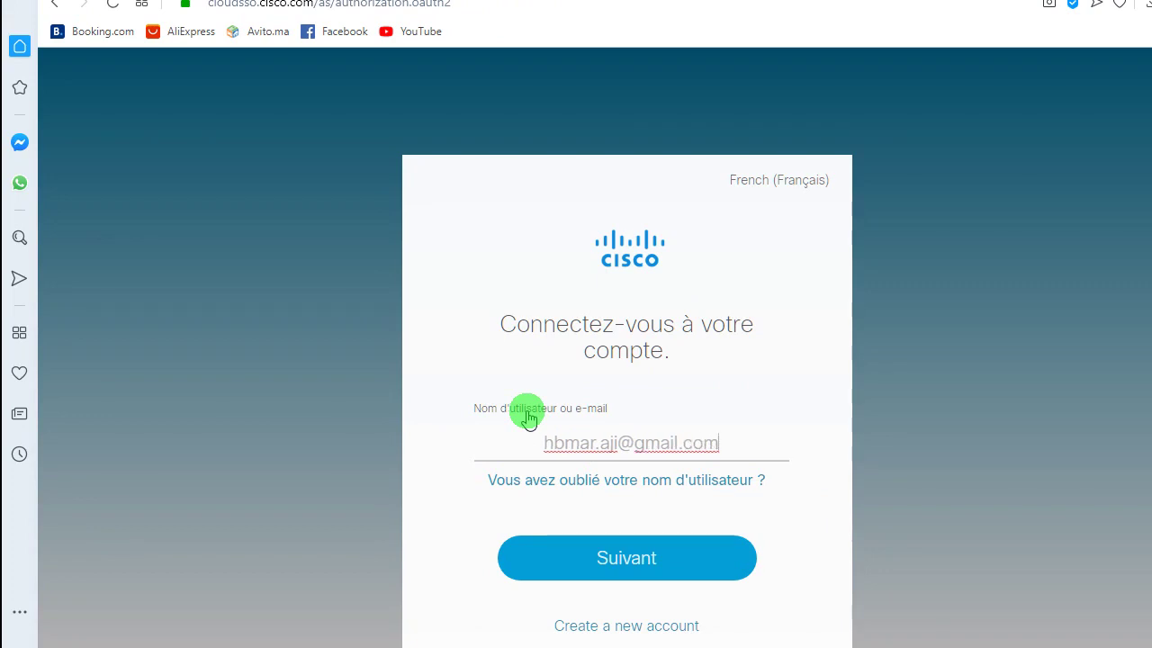
pyautogui.press('Return')
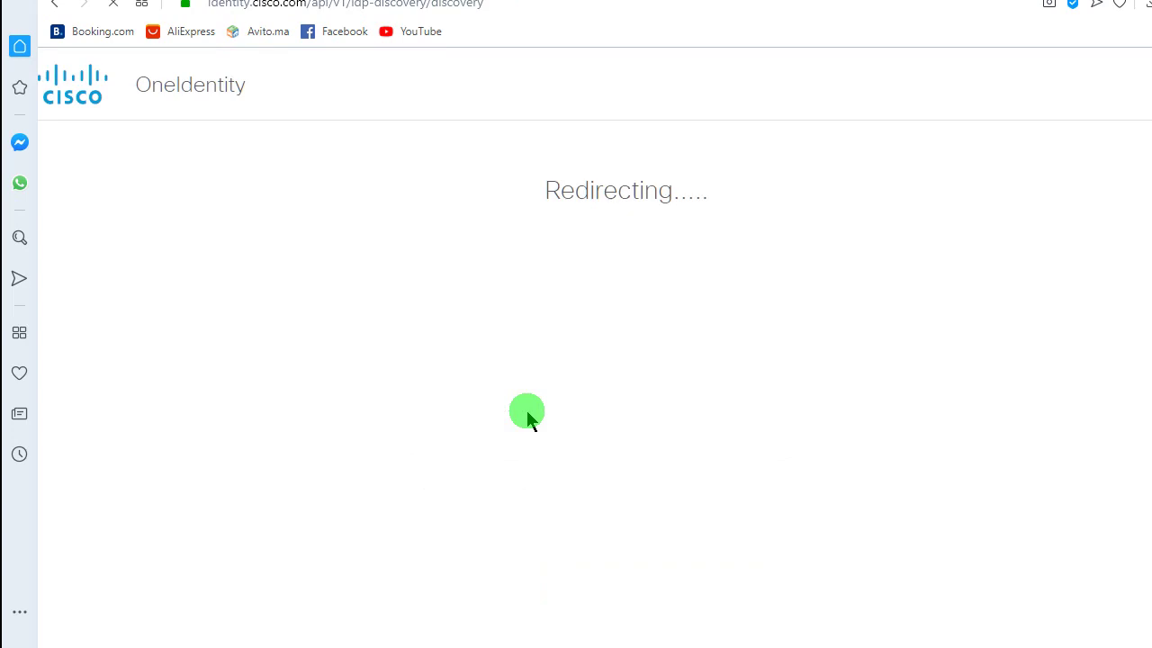
# - Return from the expired notice to the login page and submit the password until signed in
pyautogui.click(476, 26)
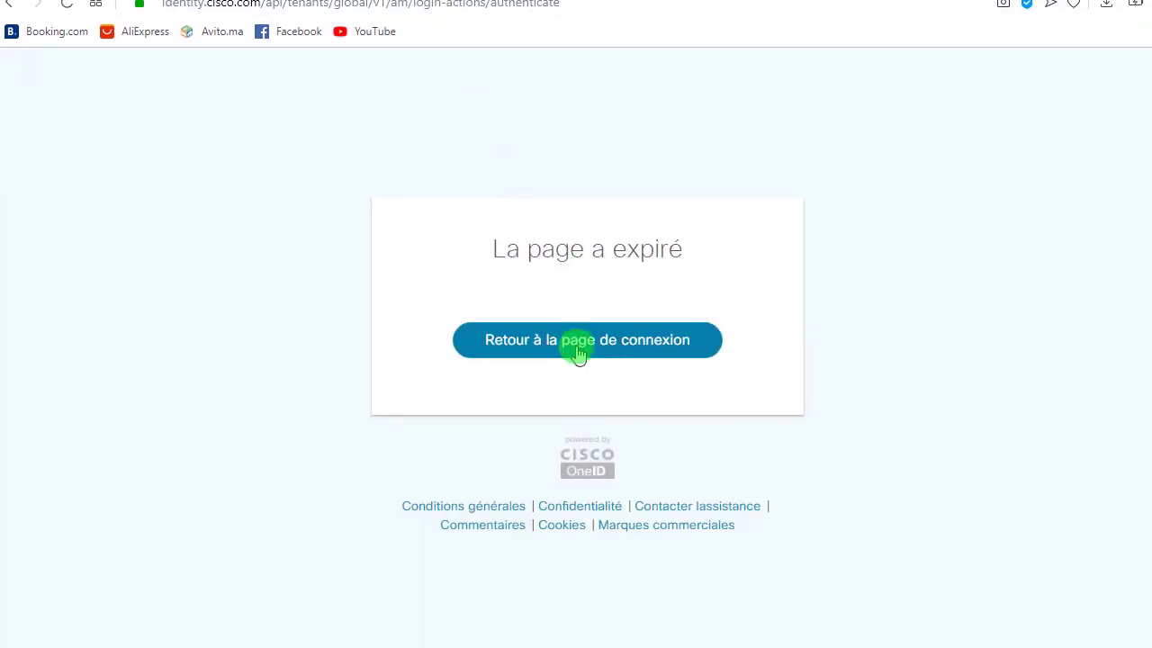
pyautogui.click(577, 351)
pyautogui.click(256, 1)
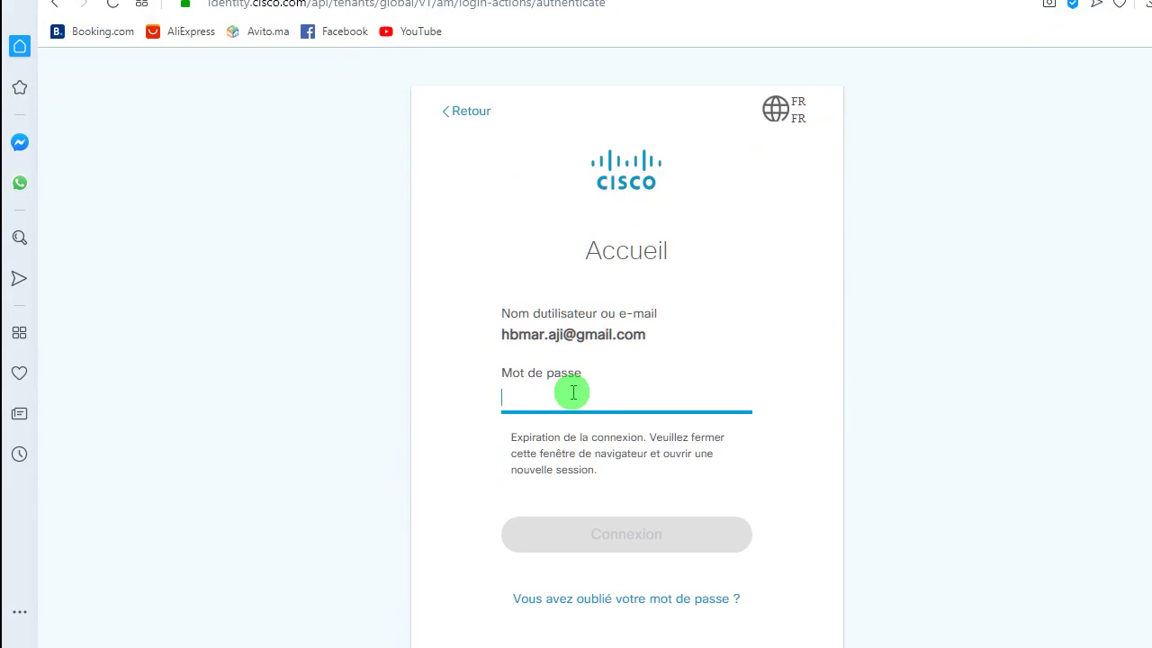
pyautogui.write('•••••••')
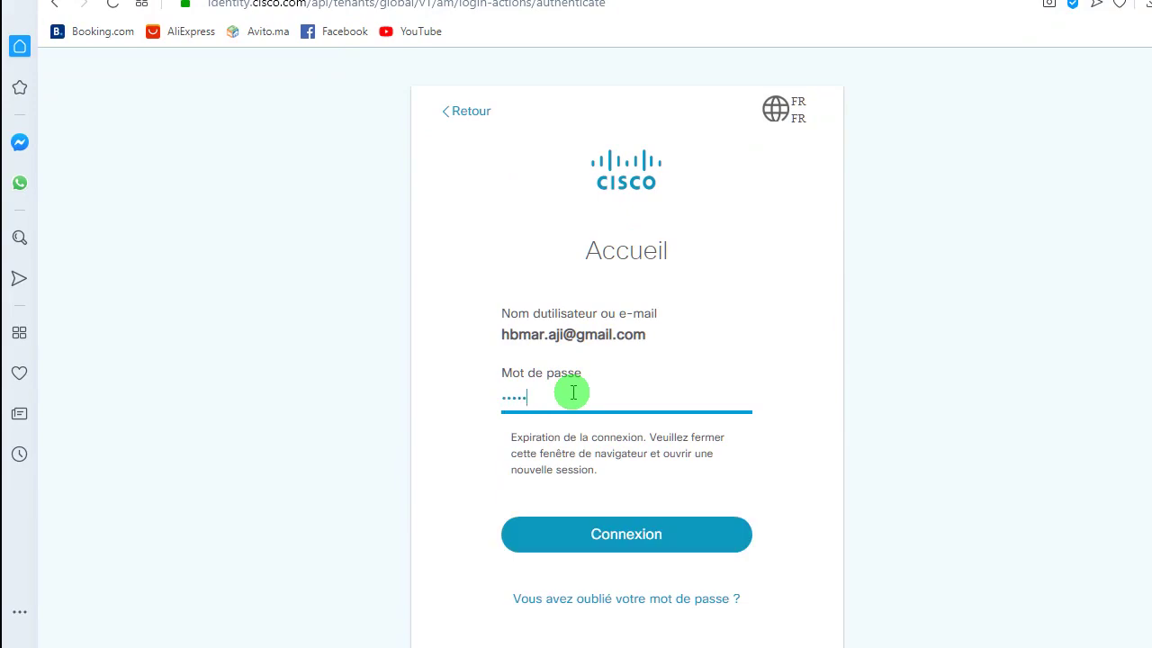
pyautogui.write('••')
pyautogui.press('Return')
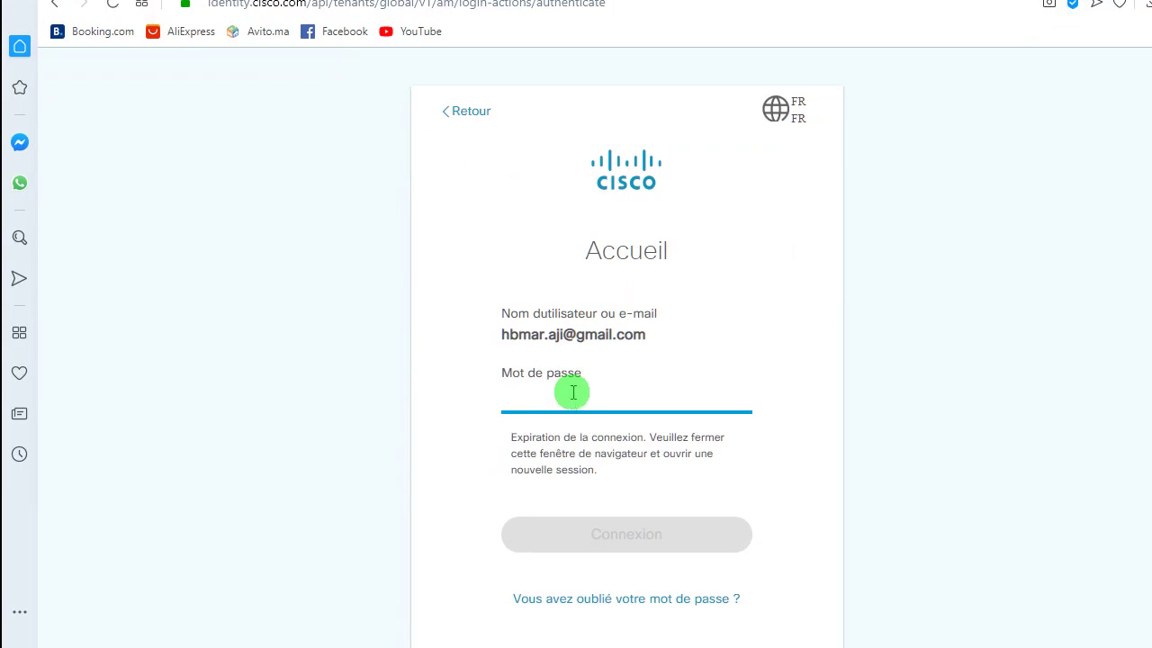
pyautogui.write('•')
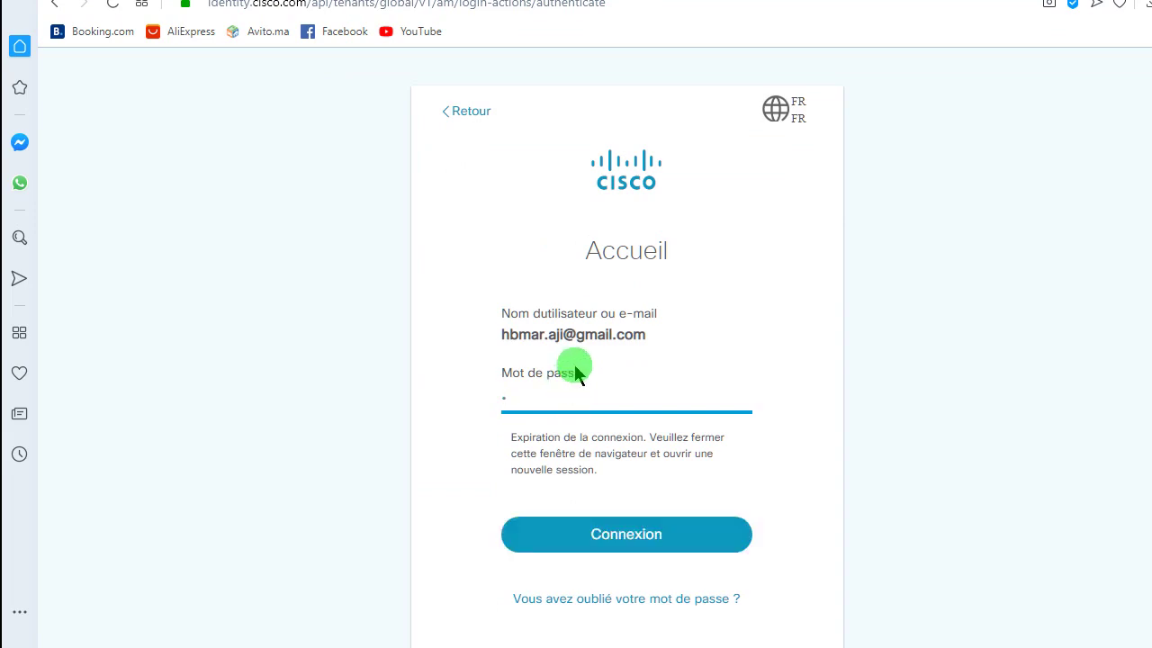
pyautogui.write('••••••••')
pyautogui.press('Return')
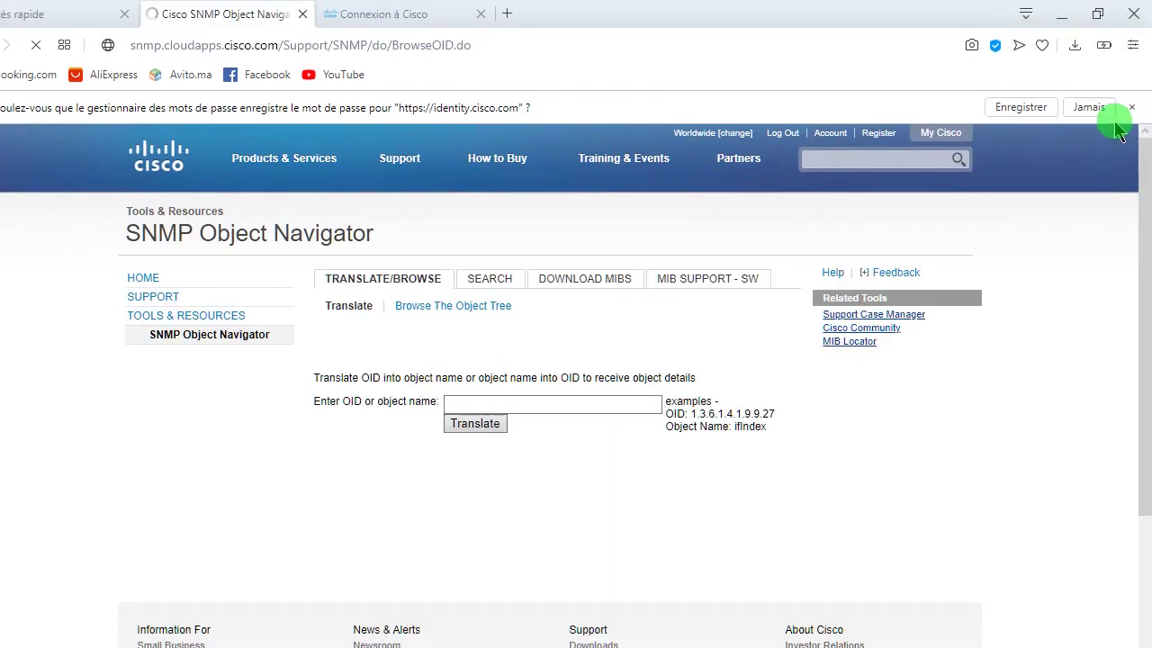
# - Decline saving the identity.cisco.com password and snap the browser to the right half
pyautogui.click(1102, 106)
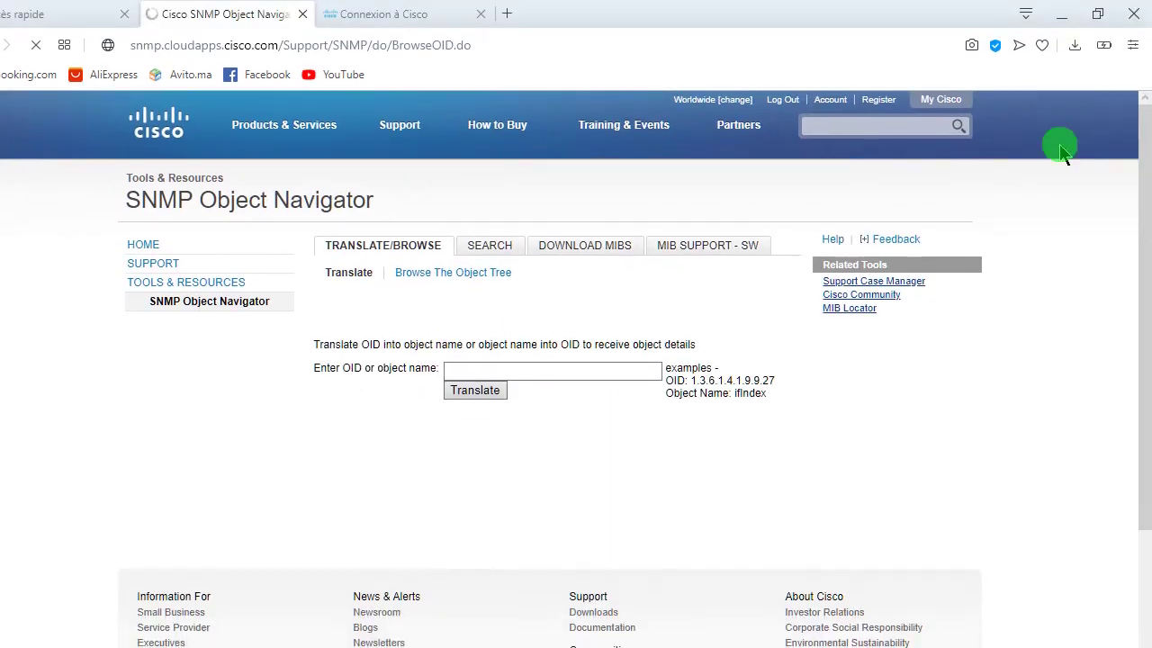
pyautogui.click(606, 405)
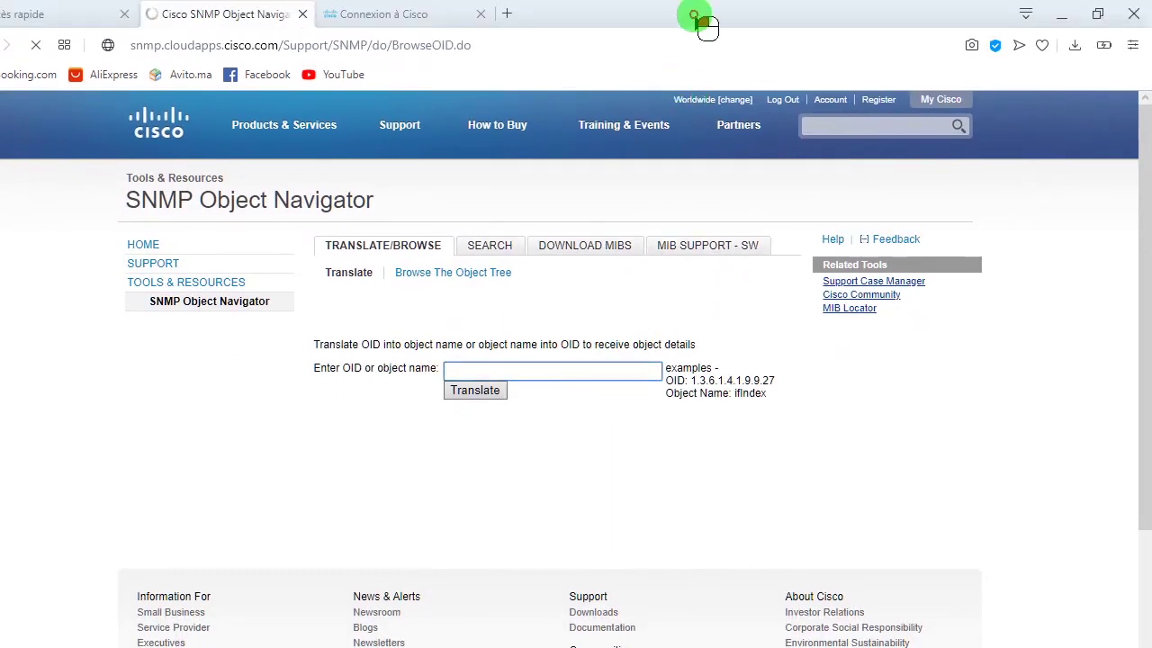
pyautogui.moveTo(675, 0)
pyautogui.mouseDown()
pyautogui.moveTo(699, 8)
pyautogui.moveTo(690, 4)
pyautogui.mouseUp()
pyautogui.press('super+Right')
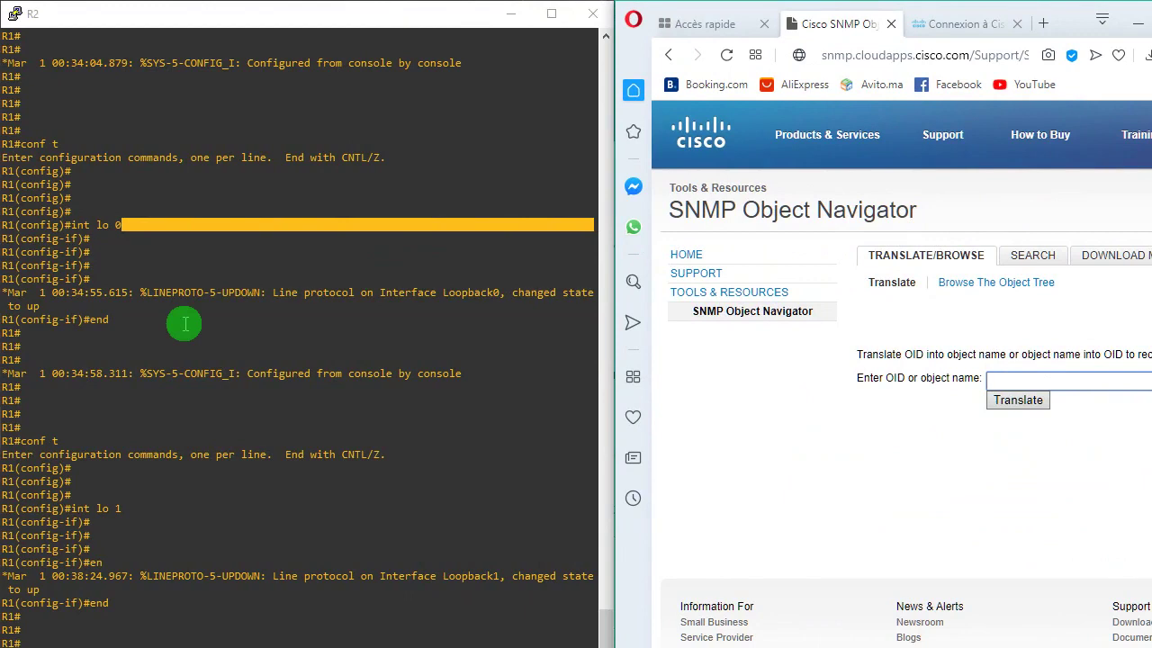
# - Bring PowerSNMP Free Manager forward and place its trap list on the left half
pyautogui.hotkey('alt', 'Tab')
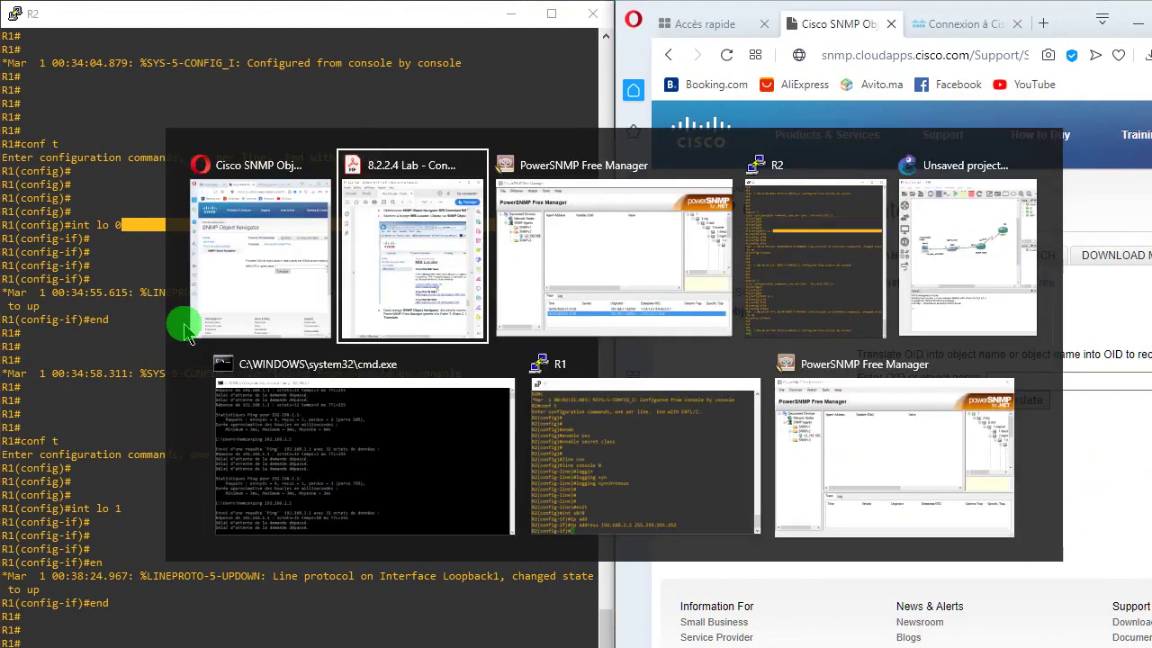
pyautogui.hotkey('alt', 'Tab')
pyautogui.hotkey('alt', 'Tab')
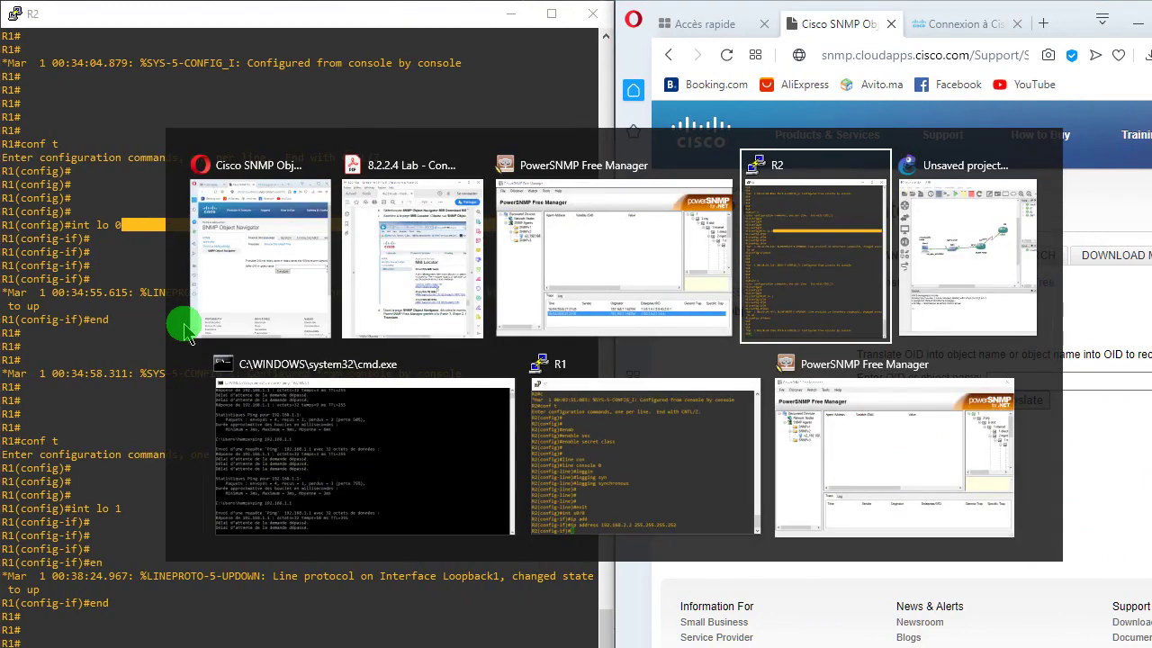
pyautogui.hotkey('alt', 'Tab')
pyautogui.hotkey('alt', 'Tab')
pyautogui.hotkey('alt', 'Tab')
pyautogui.hotkey('alt', 'Tab')
pyautogui.hotkey('alt', 'Tab')
pyautogui.hotkey('alt', 'Tab')
pyautogui.hotkey('alt', 'Tab')
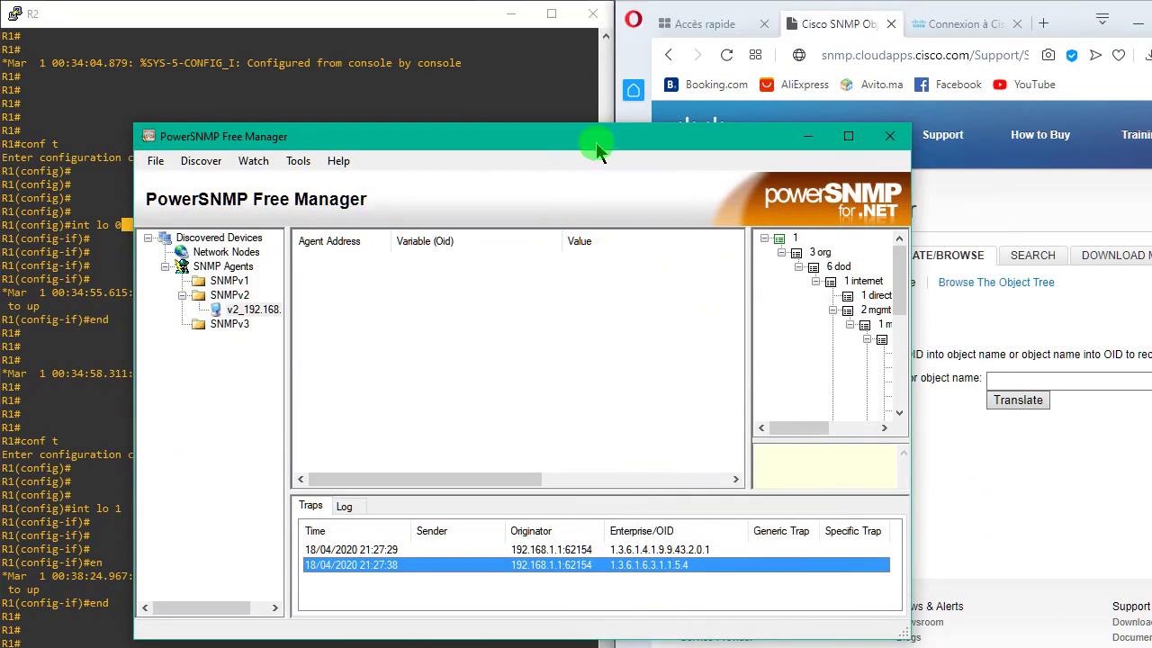
pyautogui.moveTo(596, 142); pyautogui.dragTo(8, 206)
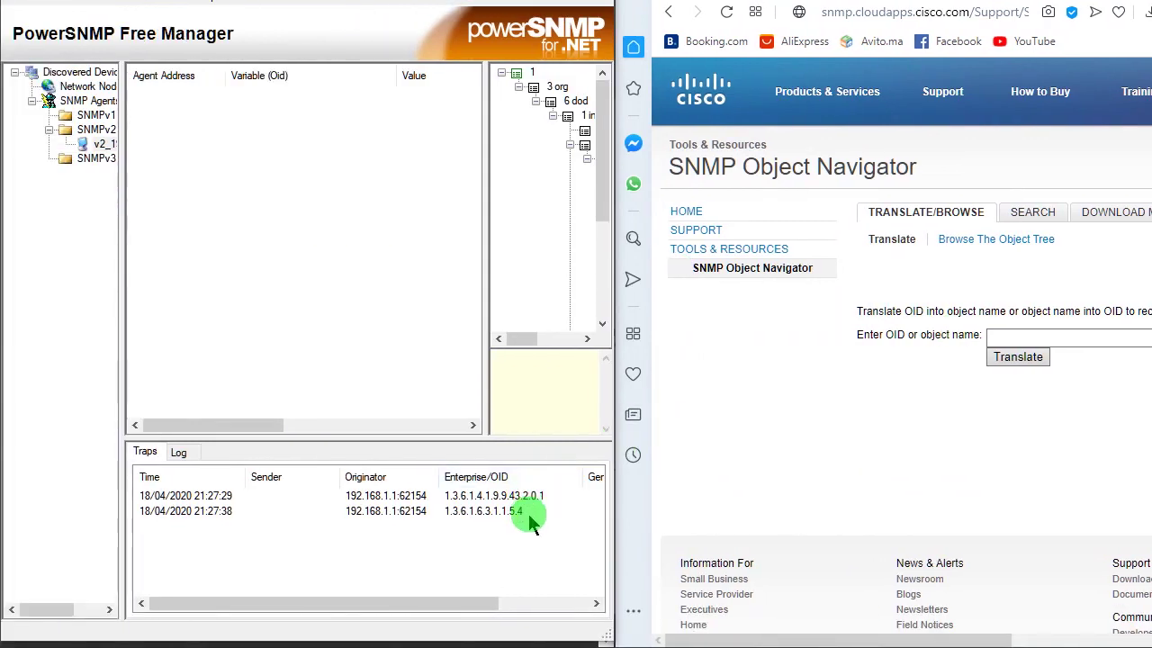
# - Select the 1.3.6.1.6.3.1.1.5.4 trap and translate that OID in the Object Navigator, yielding linkUp
pyautogui.click(522, 513)
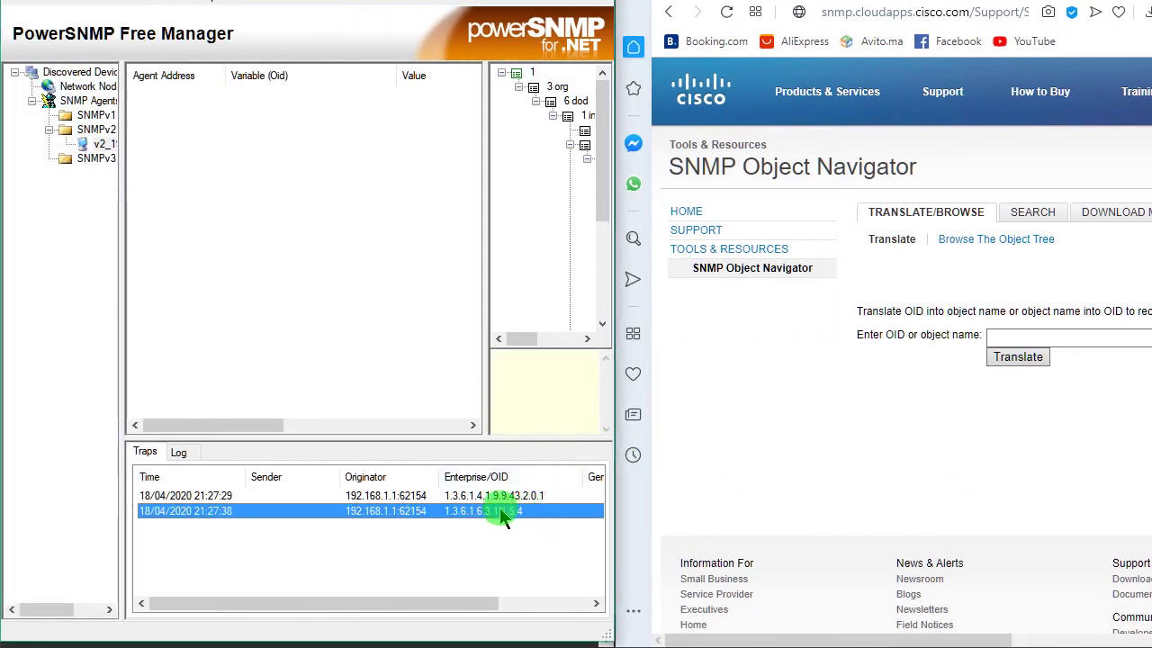
pyautogui.click(1109, 336)
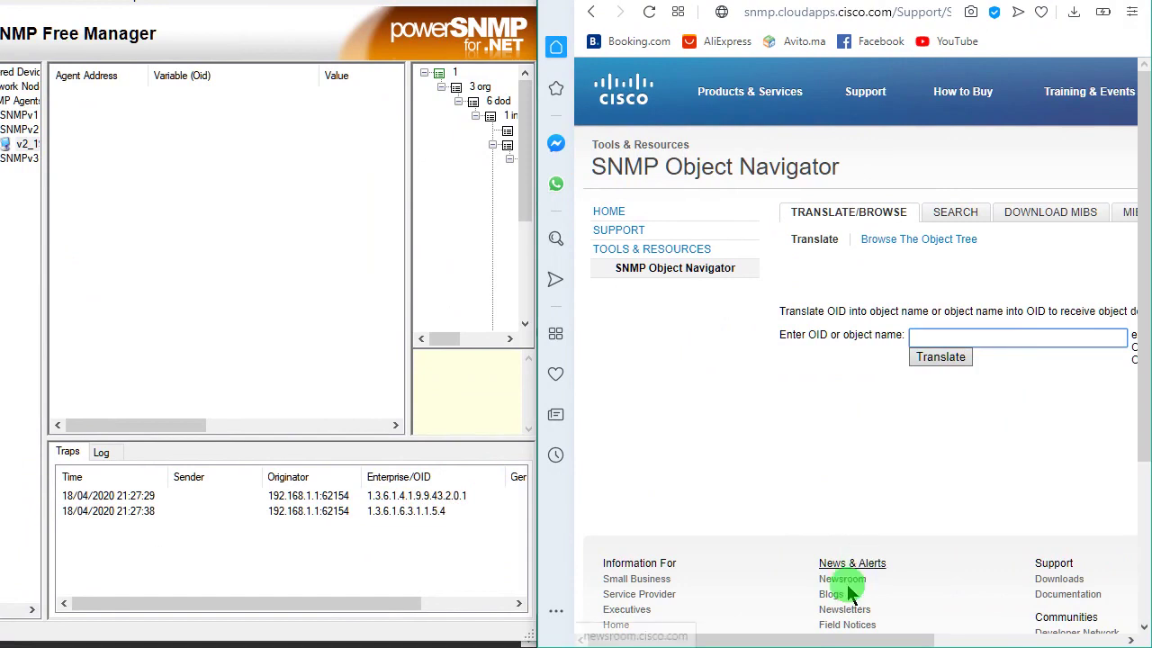
pyautogui.moveTo(860, 639); pyautogui.dragTo(954, 638)
pyautogui.click(871, 339)
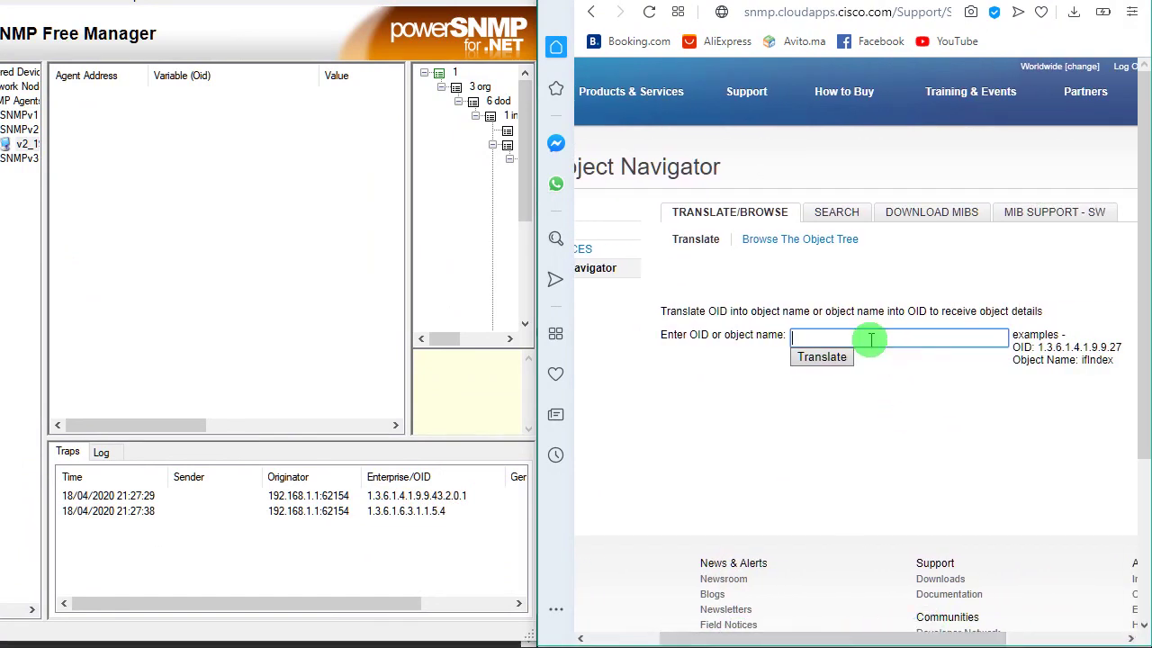
pyautogui.write('1.3.6.1.6.3.1.1.45')
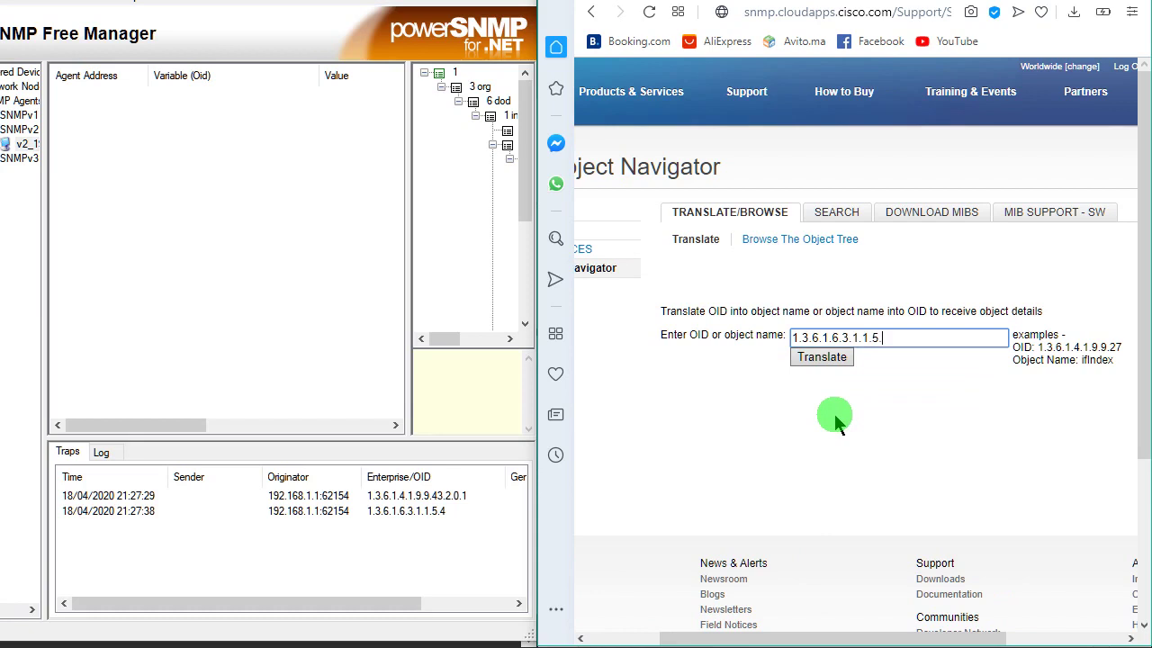
pyautogui.write('.4')
pyautogui.click(824, 365)
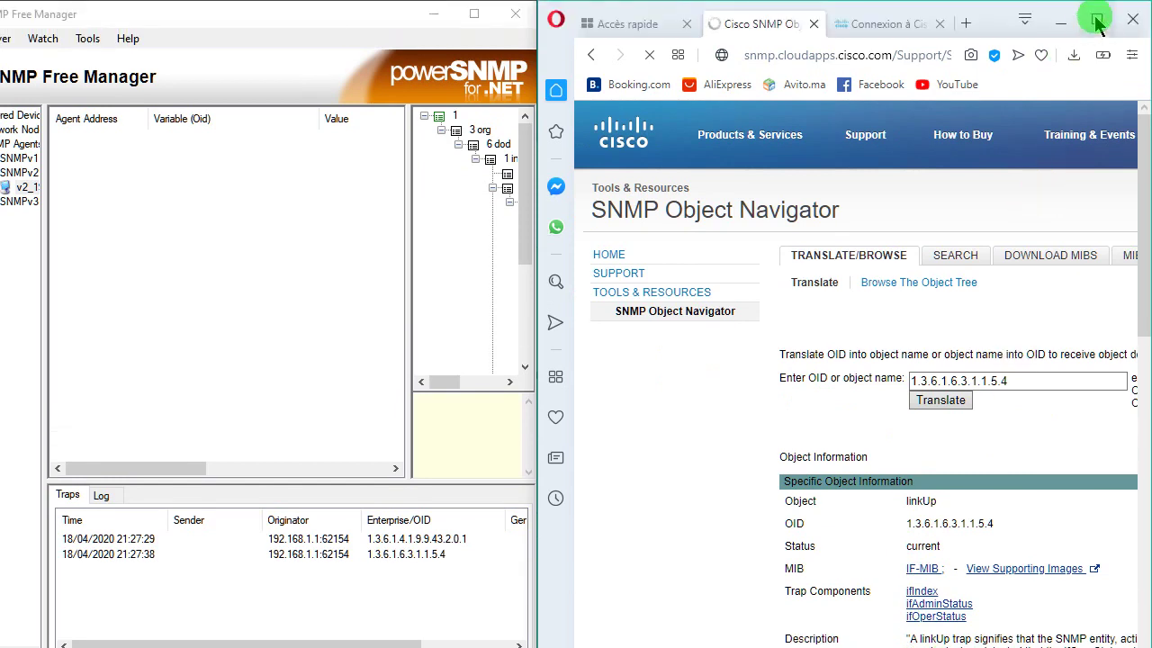
pyautogui.click(1097, 18)
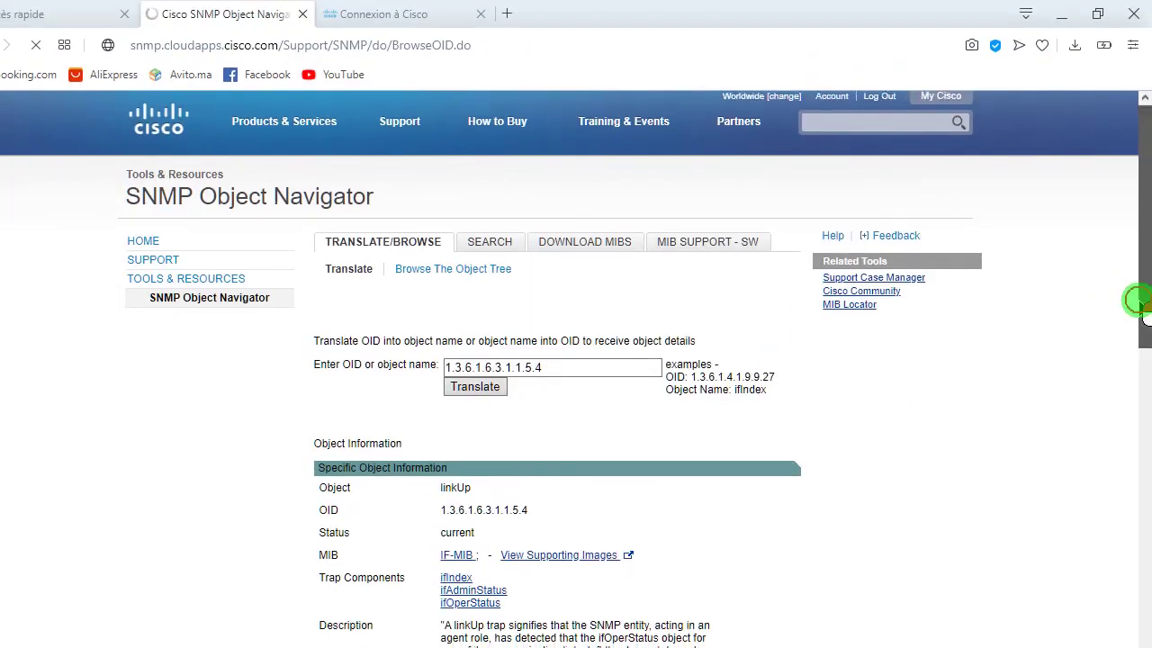
pyautogui.moveTo(1136, 303); pyautogui.dragTo(1147, 373)
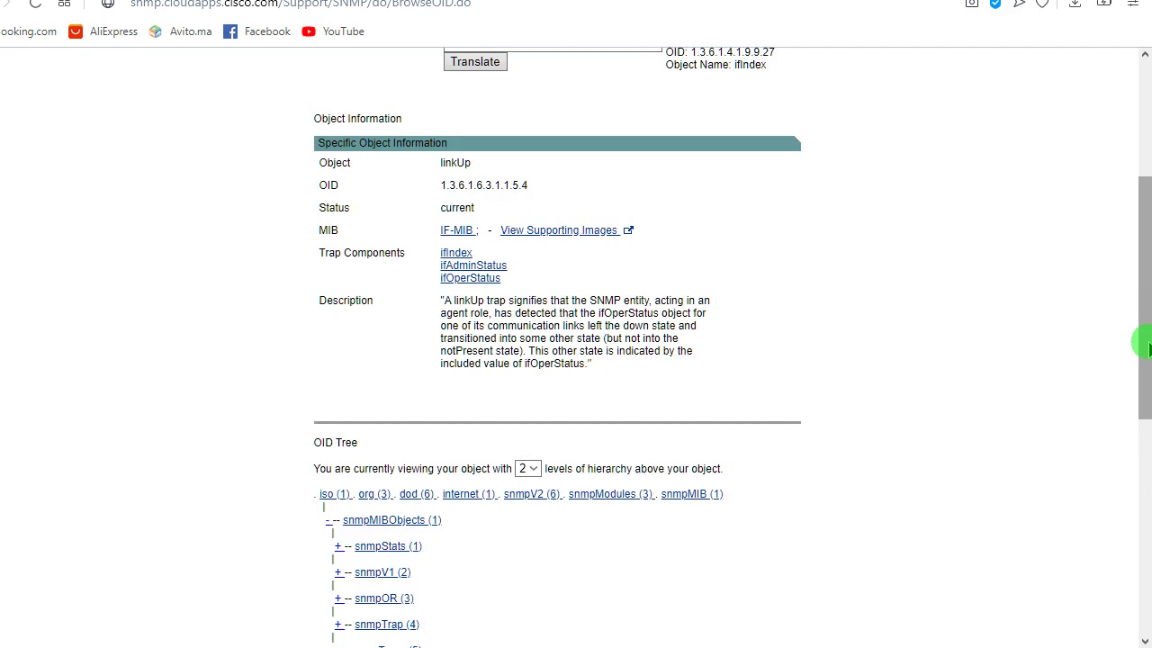
pyautogui.moveTo(1144, 335); pyautogui.dragTo(1151, 227)
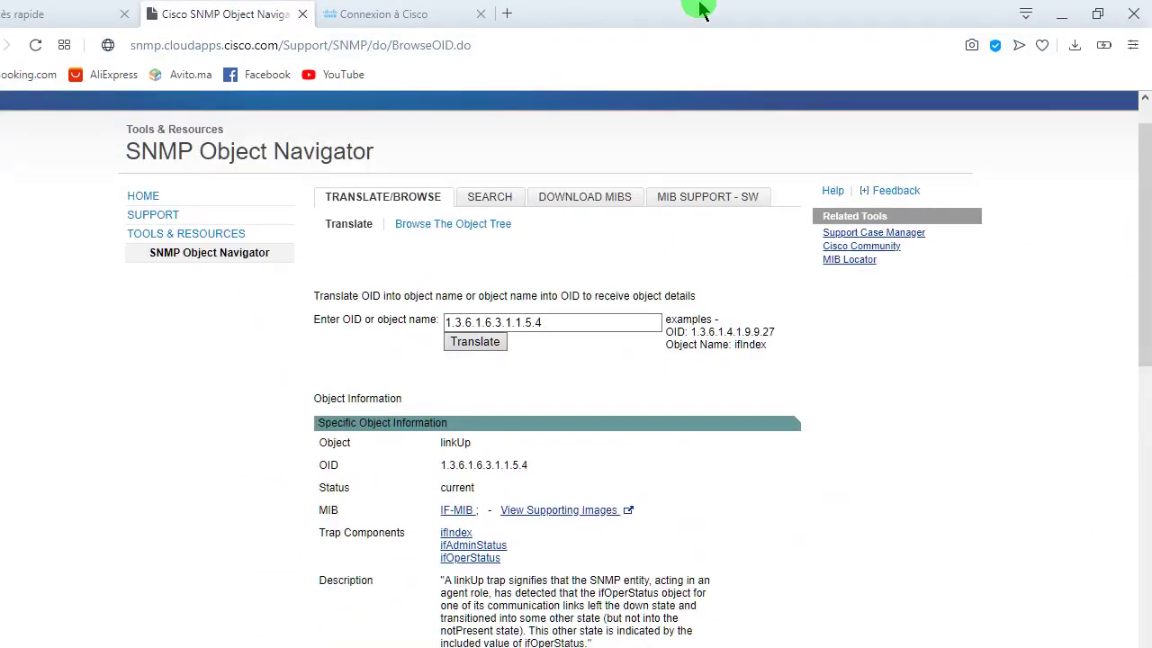
pyautogui.doubleClick(702, 11)
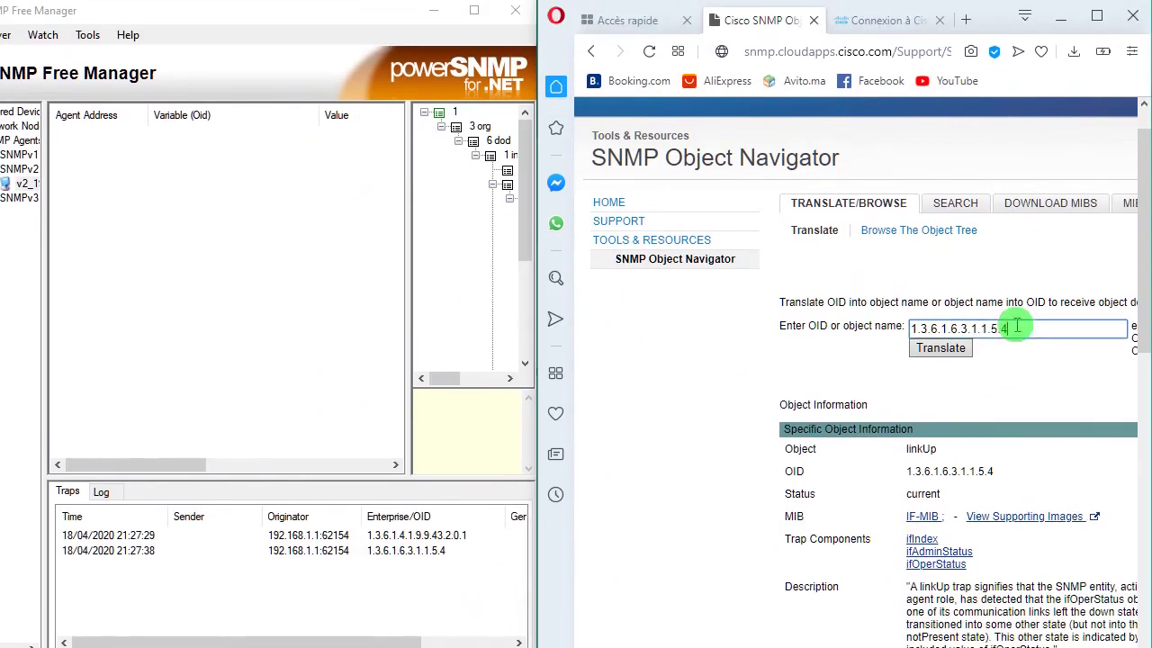
# - Clear the OID field and refill it with 1.3.6.1.6.3.1.1.5.4 from the autocomplete list
pyautogui.moveTo(1012, 289); pyautogui.dragTo(904, 286)
pyautogui.press('BackSpace')
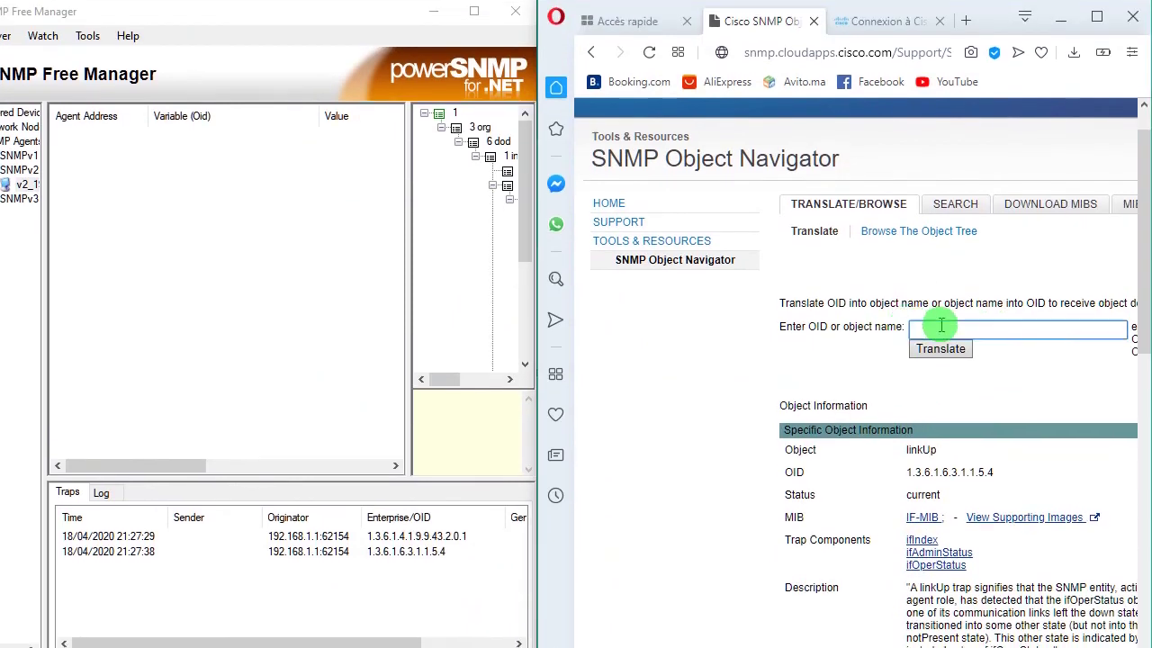
pyautogui.click(941, 328)
pyautogui.write('1.1')
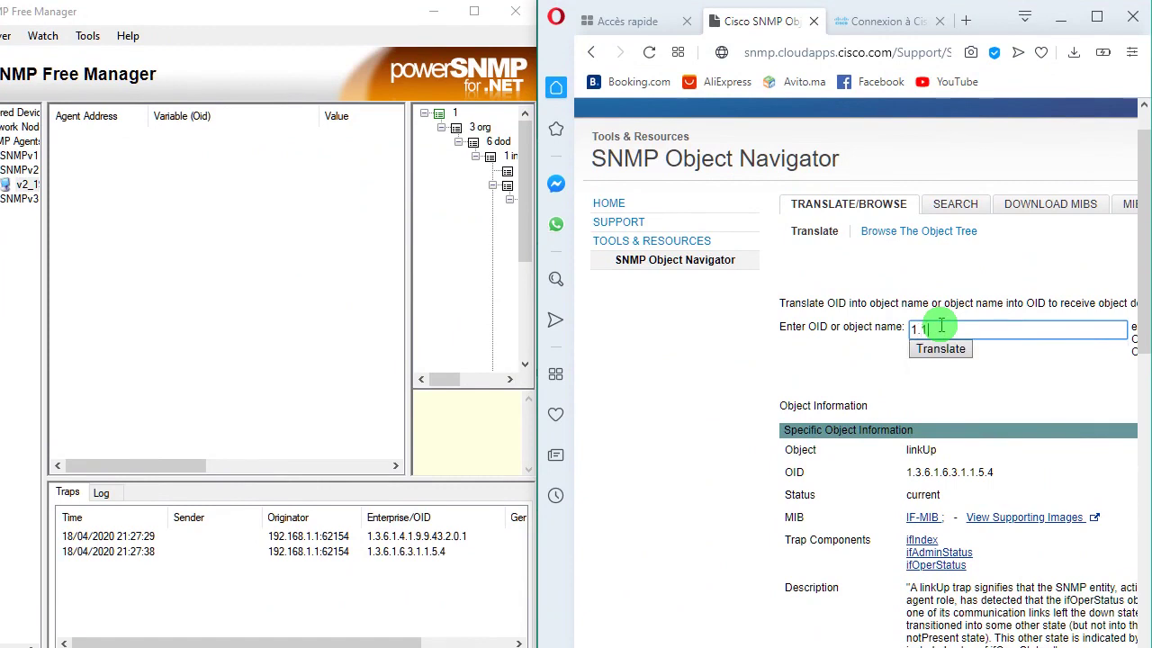
pyautogui.press('BackSpace')
pyautogui.write('2')
pyautogui.press('BackSpace')
pyautogui.write('3')
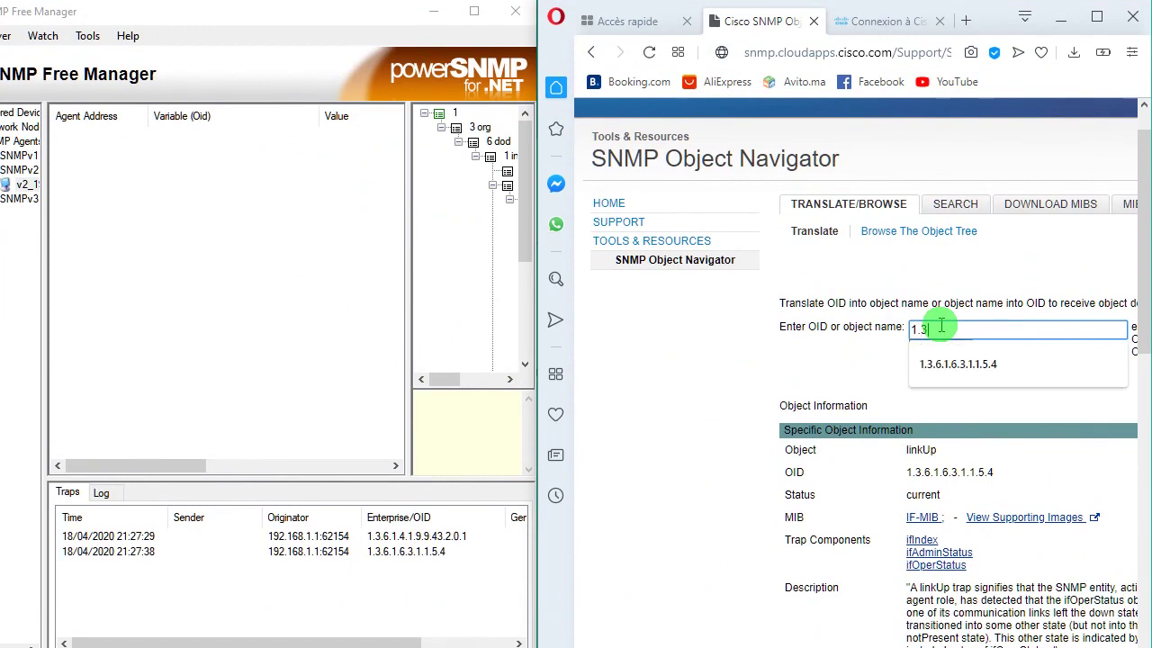
pyautogui.press('Down')
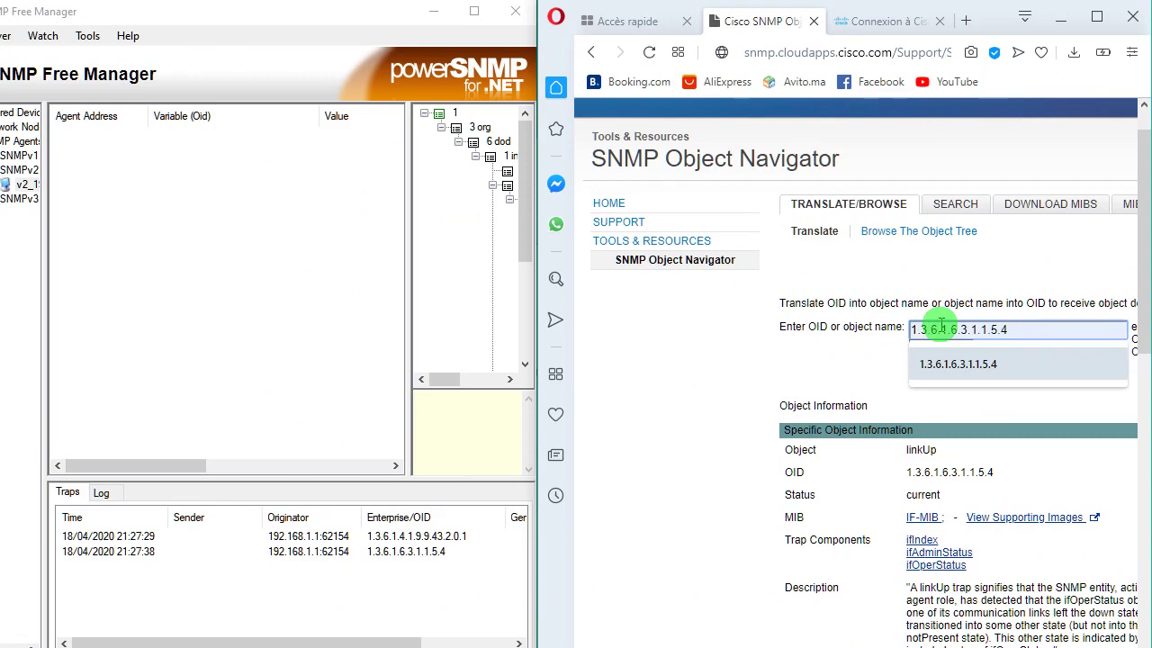
# - Replace the entry via the suggestion and trim the OID back to 1.3.6.1
pyautogui.click(1023, 326)
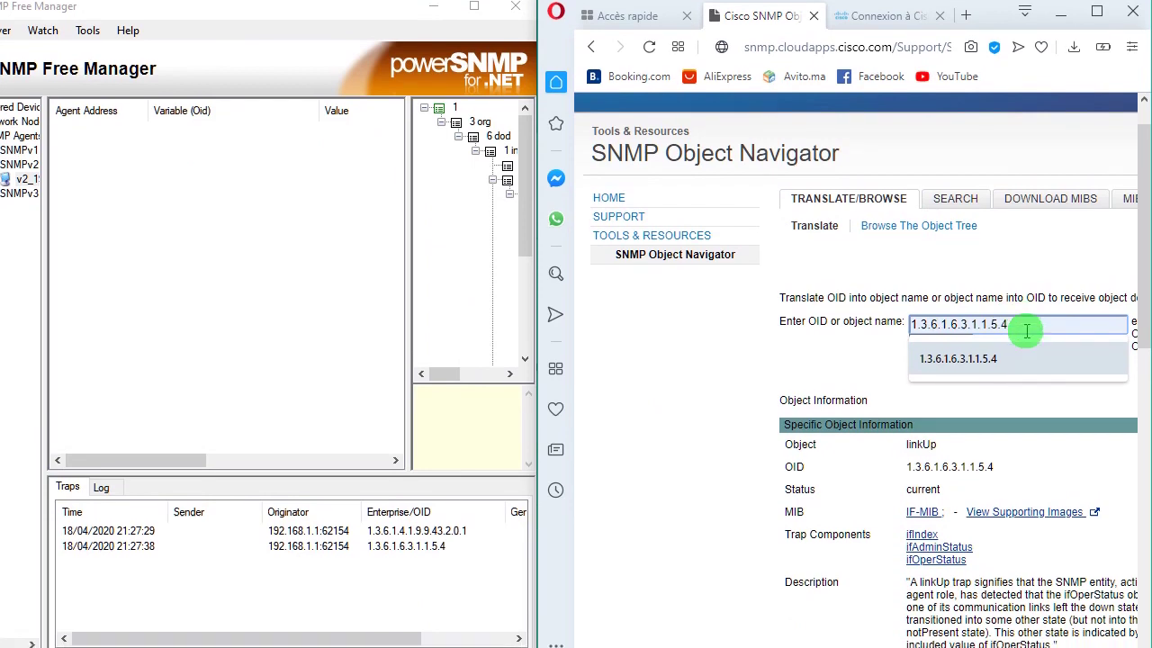
pyautogui.click(1026, 327)
pyautogui.click(1026, 326)
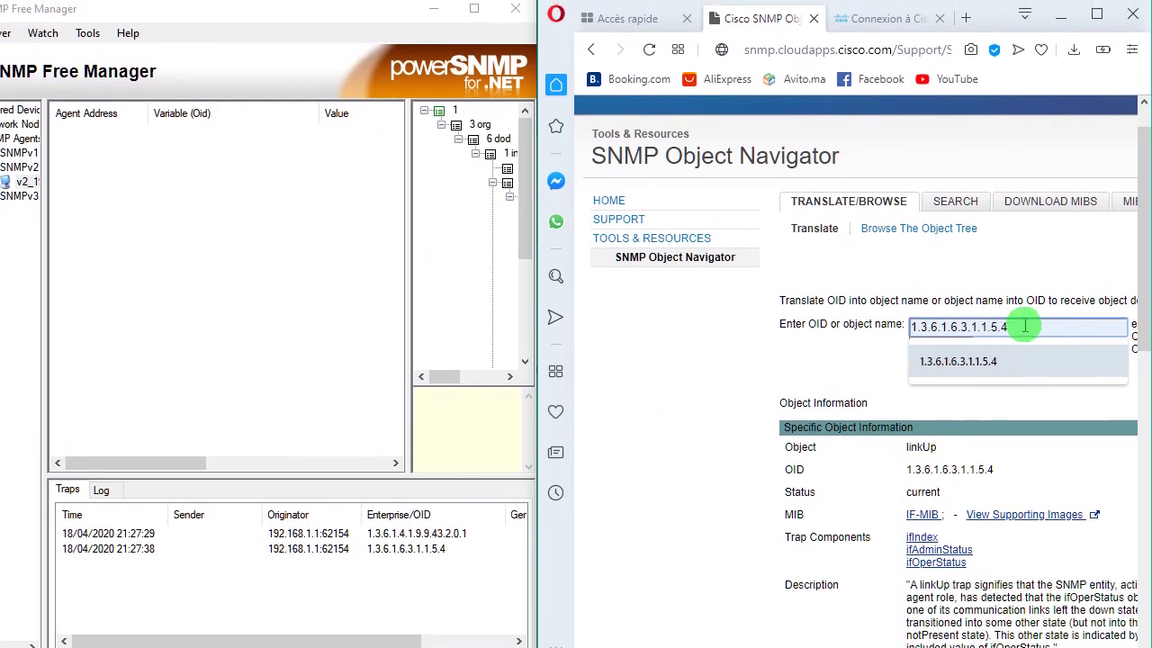
pyautogui.hotkey('ctrl', 'a')
pyautogui.write('1.')
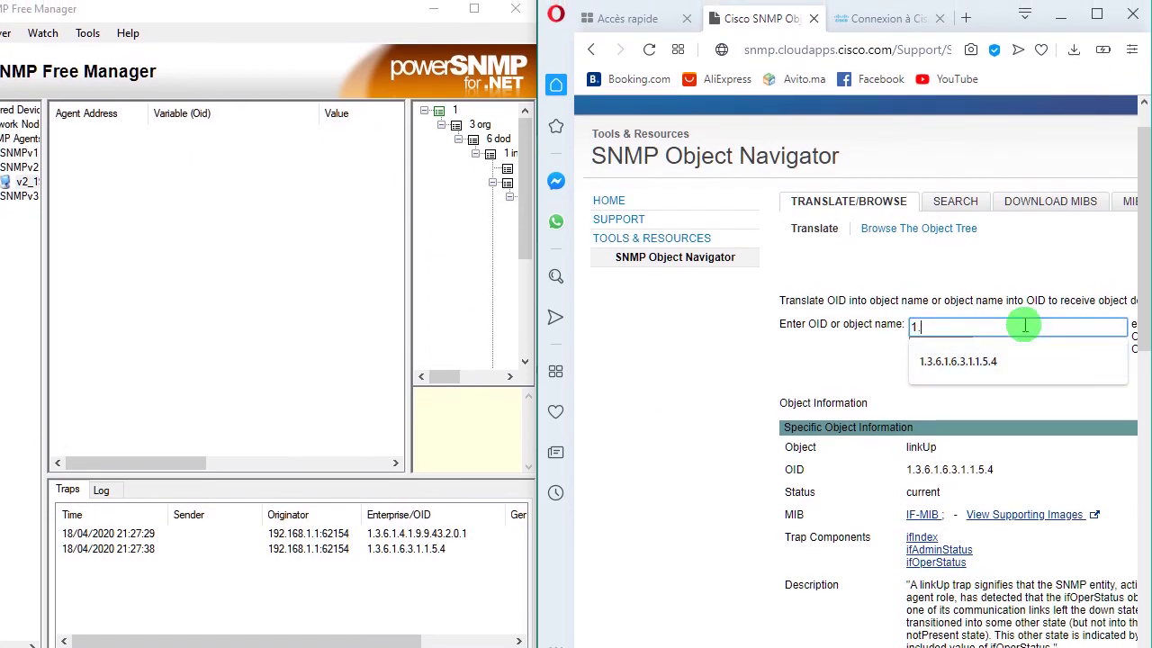
pyautogui.press('Down')
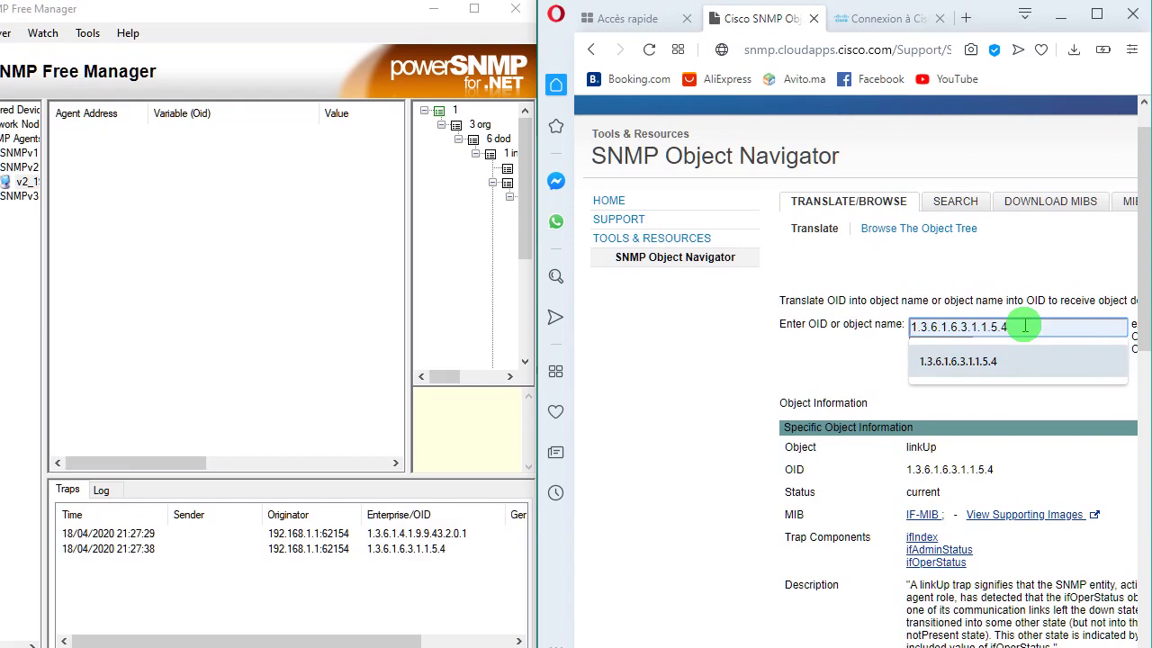
pyautogui.press('BackSpace')
pyautogui.press('BackSpace')
pyautogui.press('BackSpace')
pyautogui.press('BackSpace')
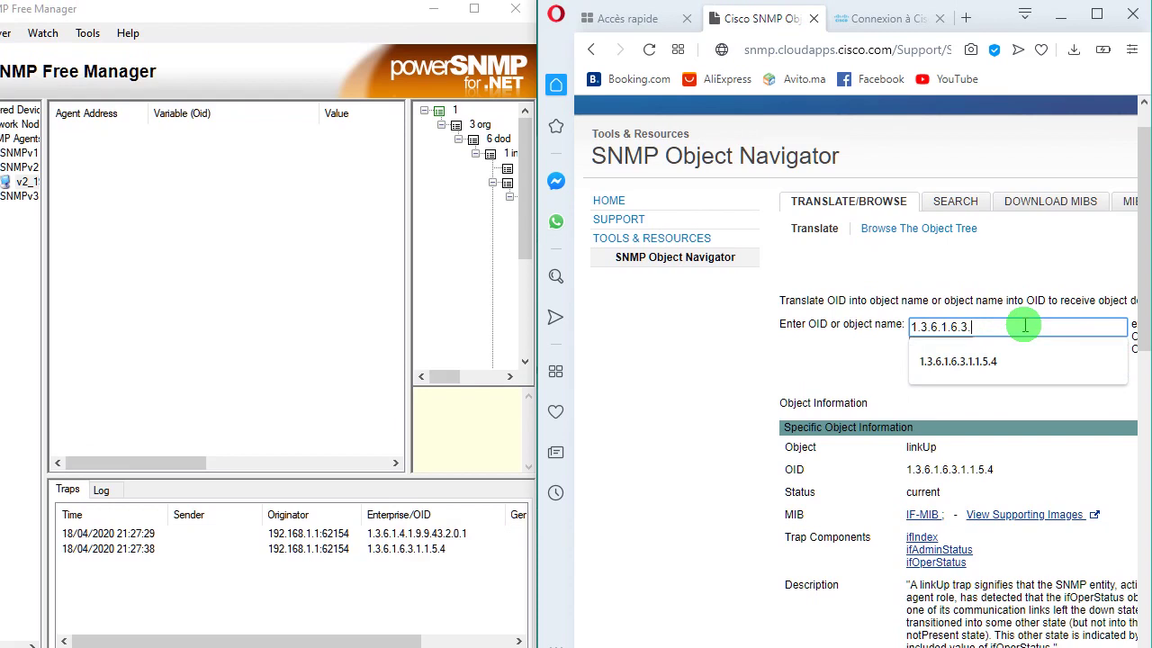
pyautogui.press('BackSpace')
pyautogui.press('BackSpace')
pyautogui.press('BackSpace')
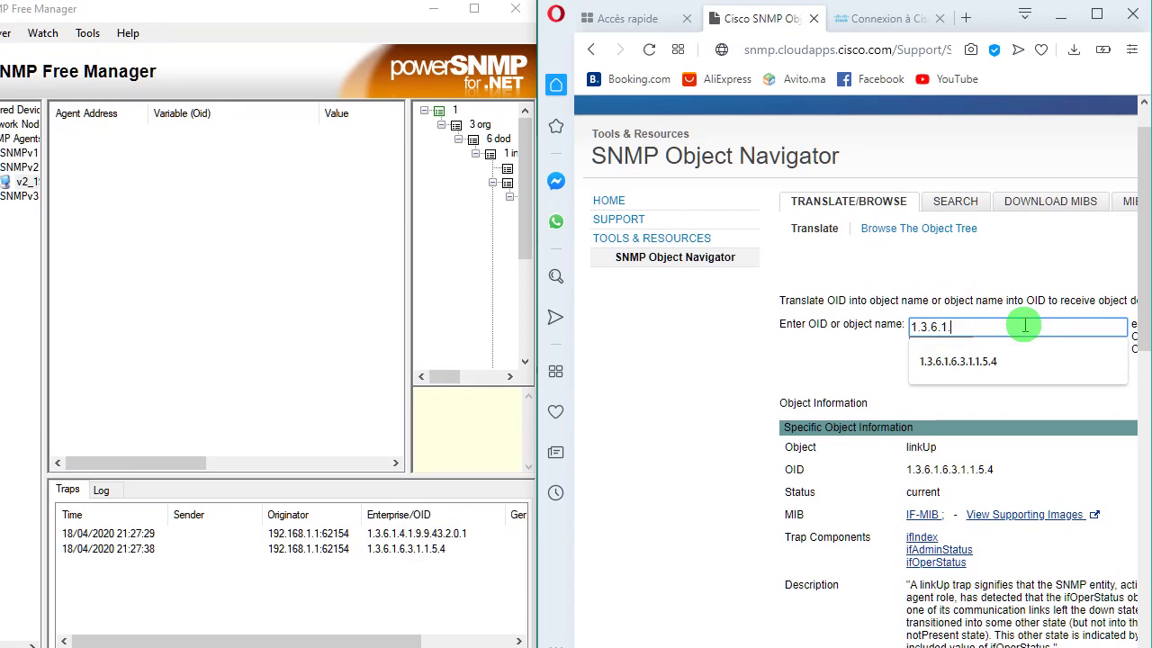